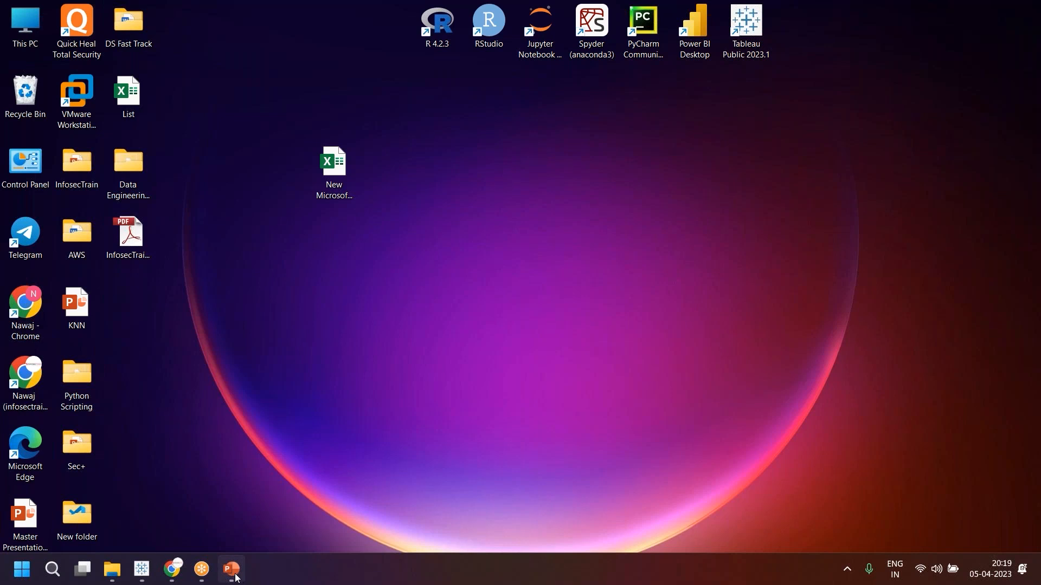
Switch to the IPL dashboard in Tableau Public, filter it to the 2008 season and review its cards and charts.
left_click(169, 579)
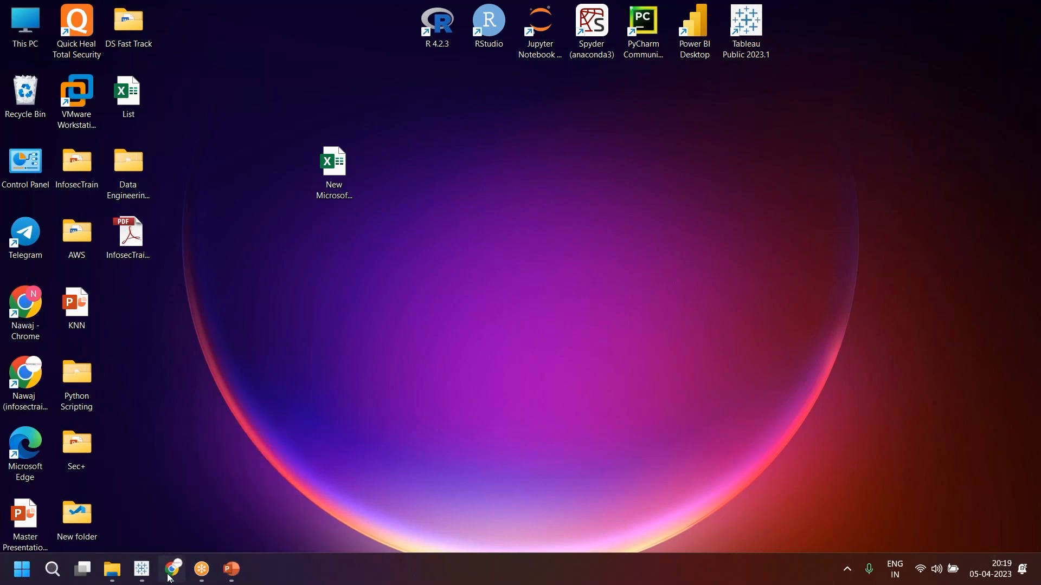
left_click(142, 572)
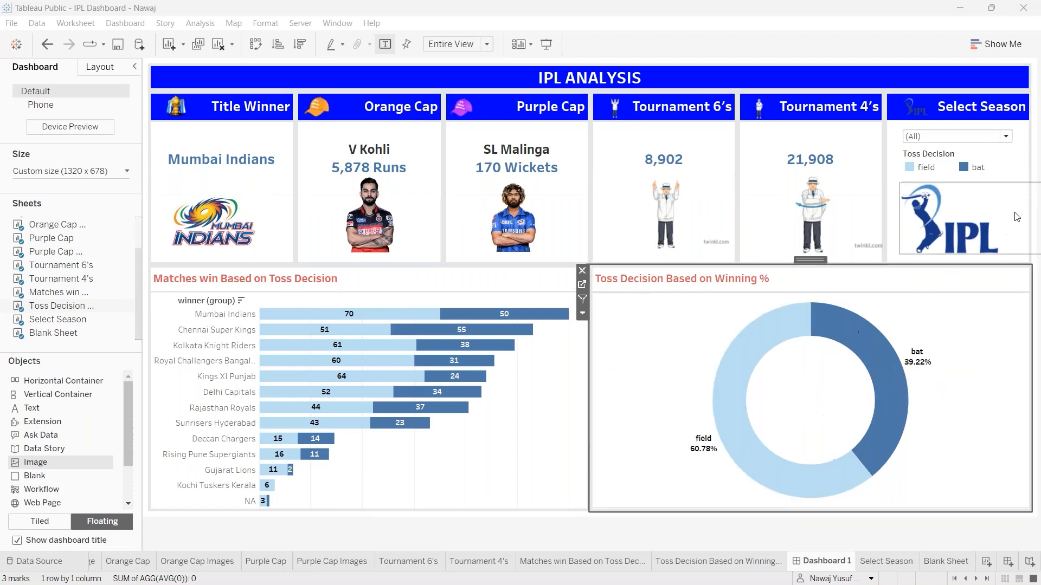
left_click(1006, 137)
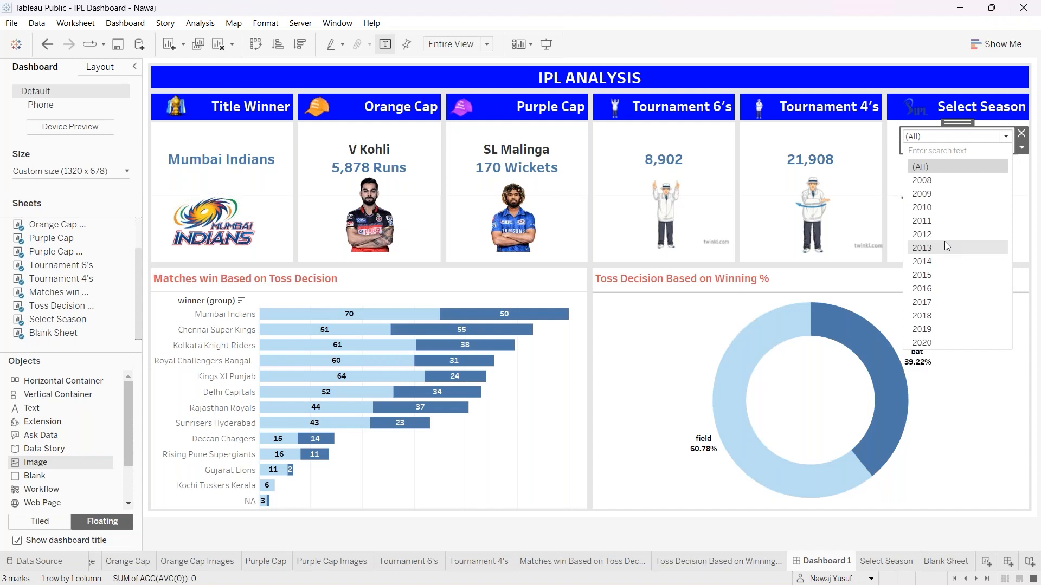
left_click(950, 188)
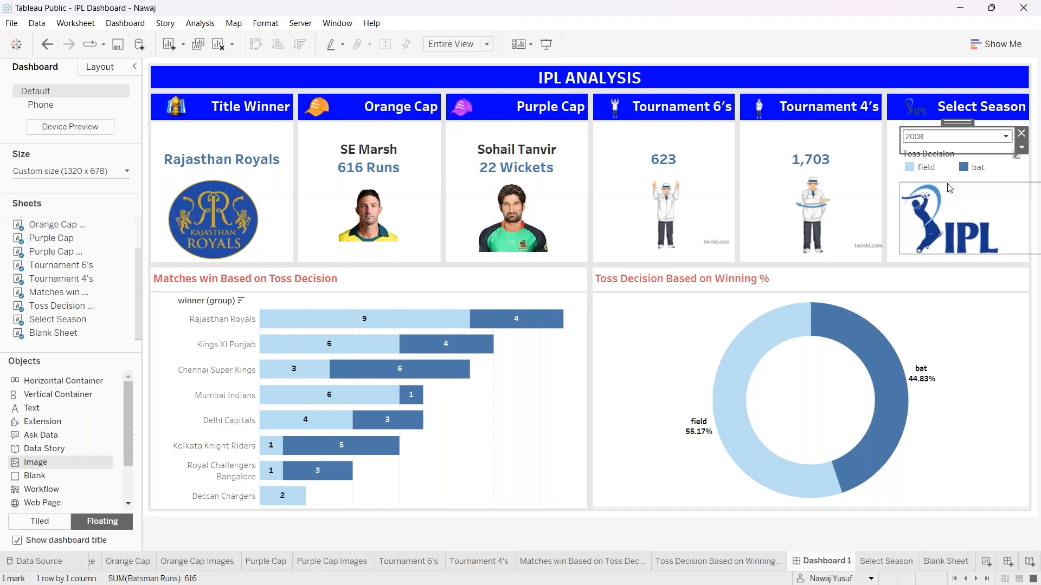
left_click_drag(949, 188, 416, 202)
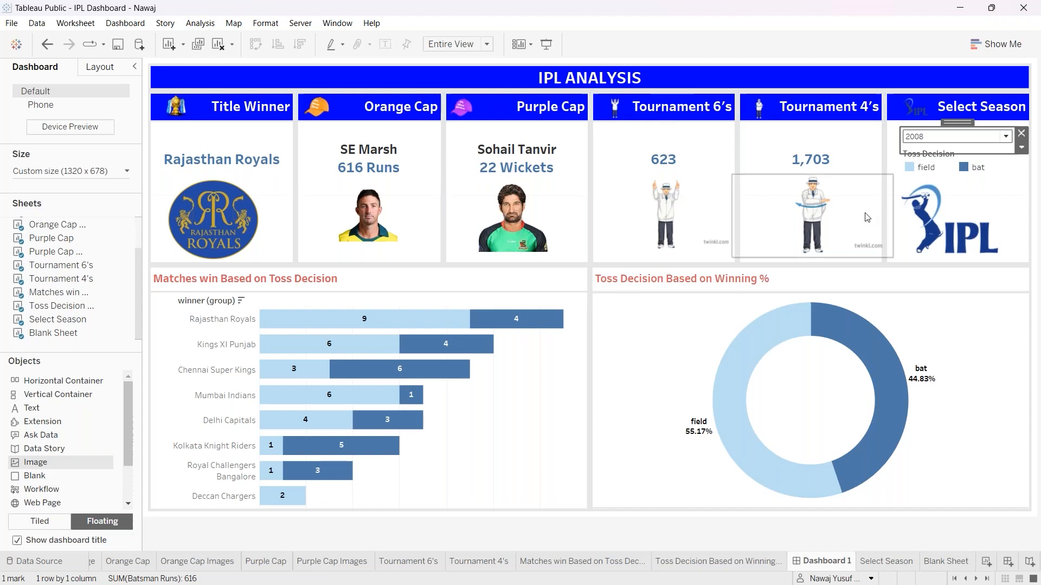
mouse_move(793, 179)
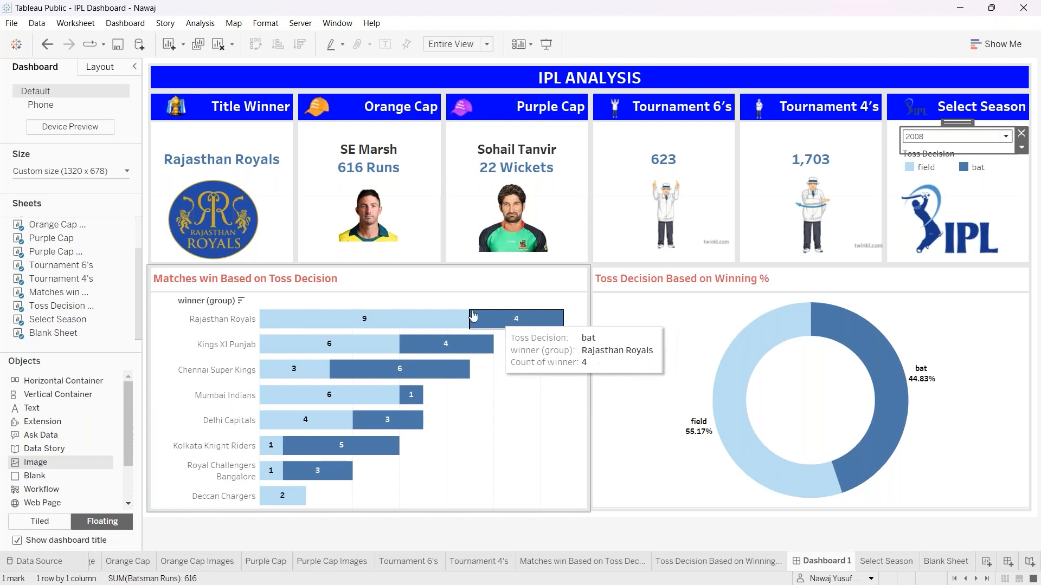
left_click(645, 339)
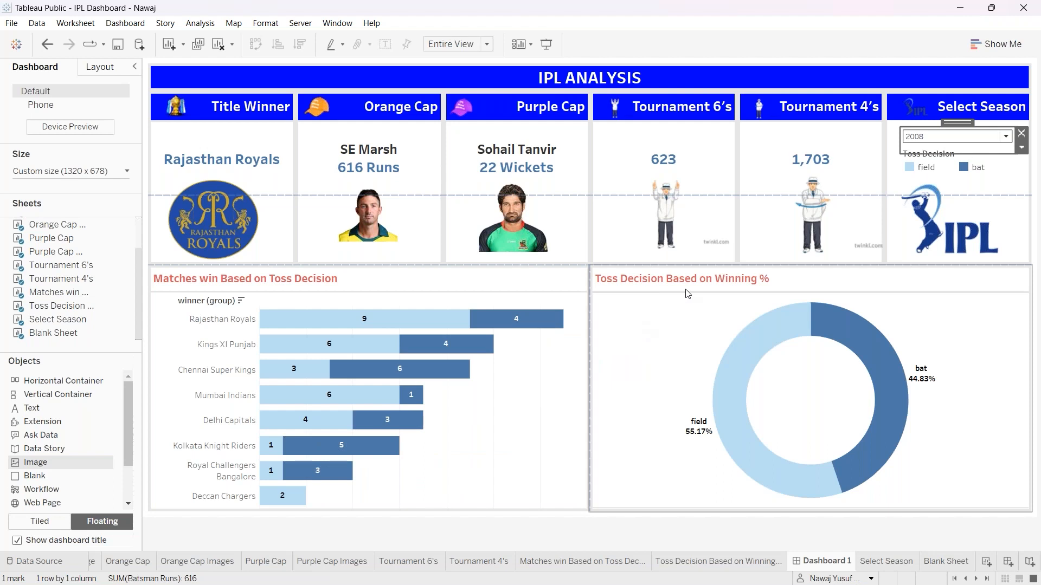
mouse_move(746, 377)
Filter the IPL dashboard by the 2009, 2015 and 2020 seasons in turn to compare its cards and charts.
left_click(1005, 137)
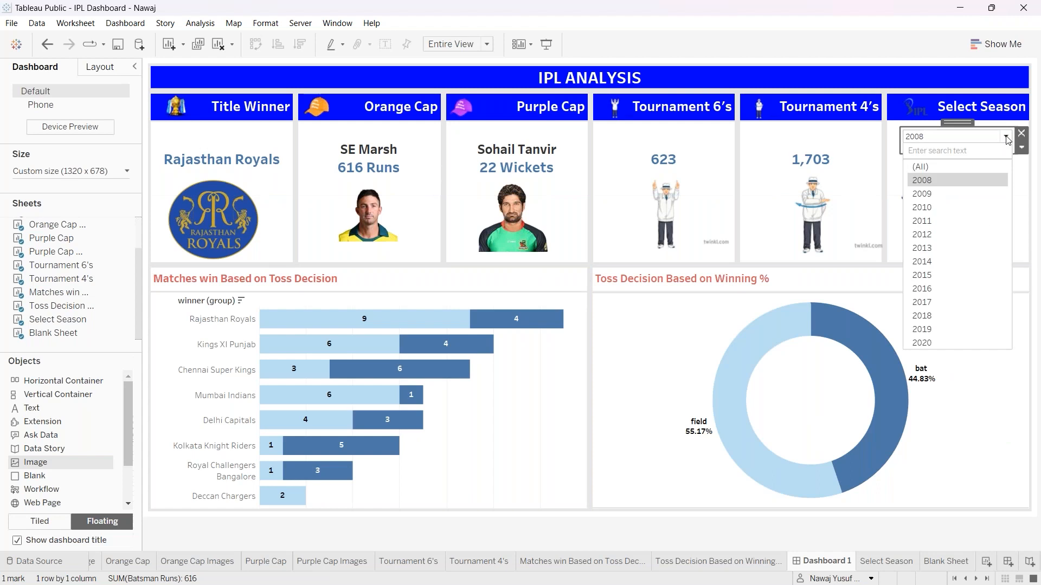
left_click(933, 195)
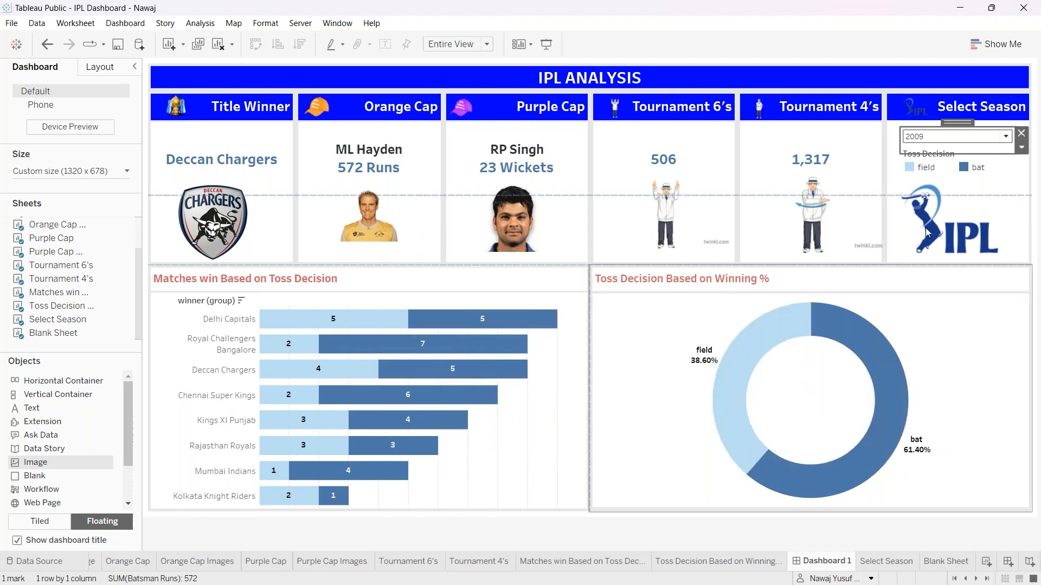
left_click(1006, 136)
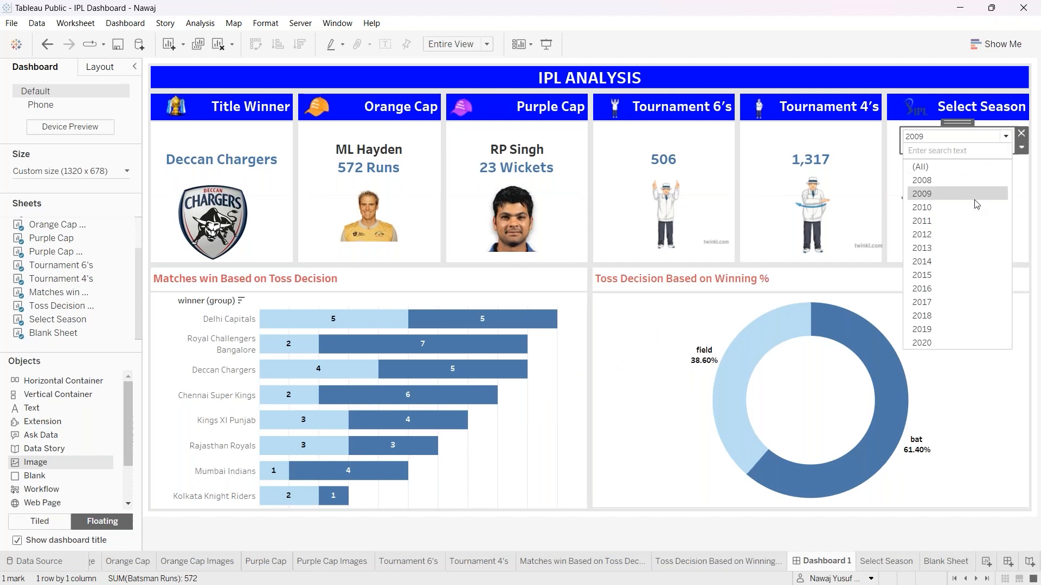
left_click(932, 278)
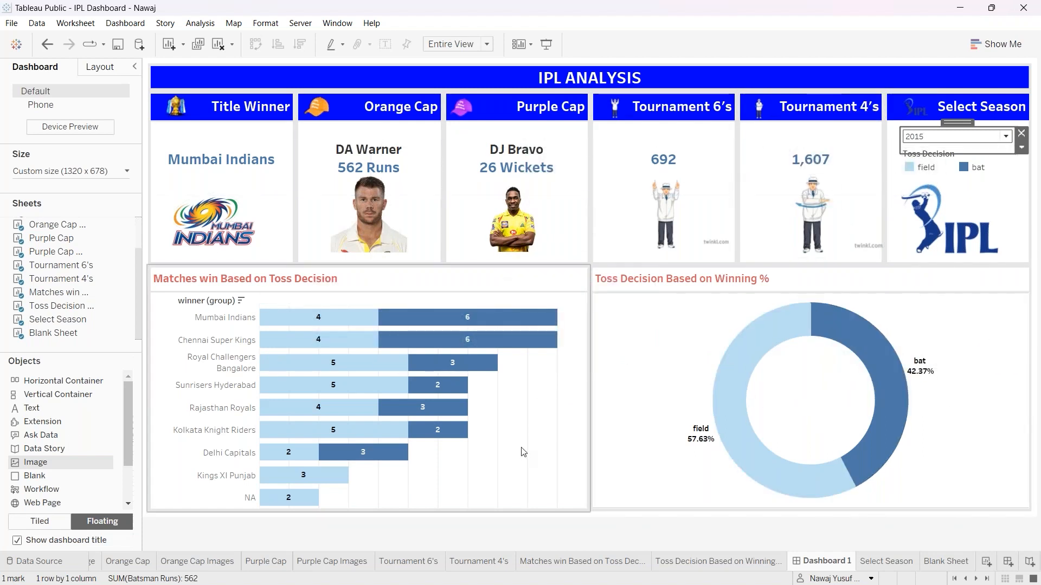
left_click(1005, 139)
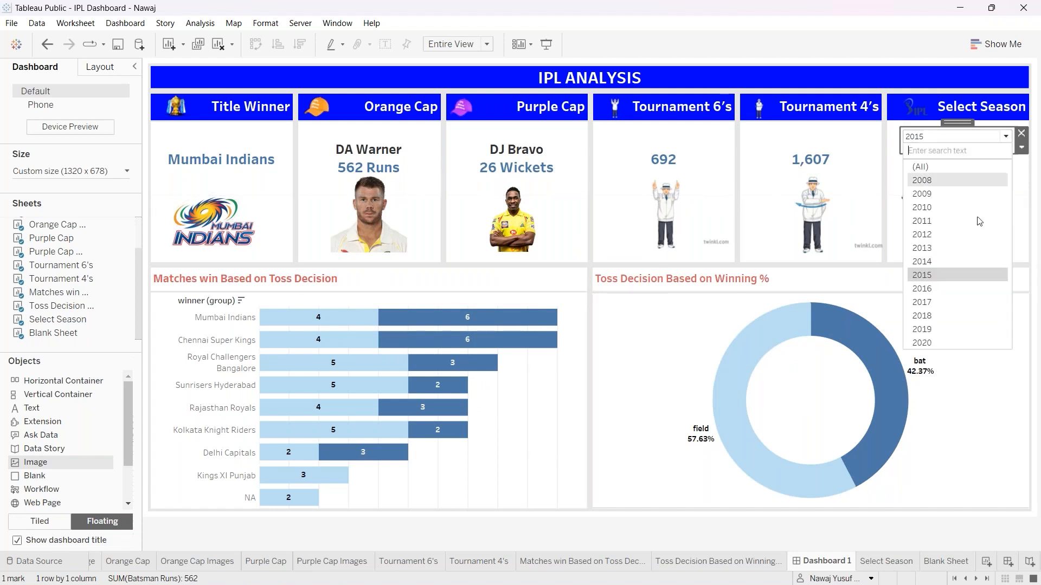
left_click(922, 343)
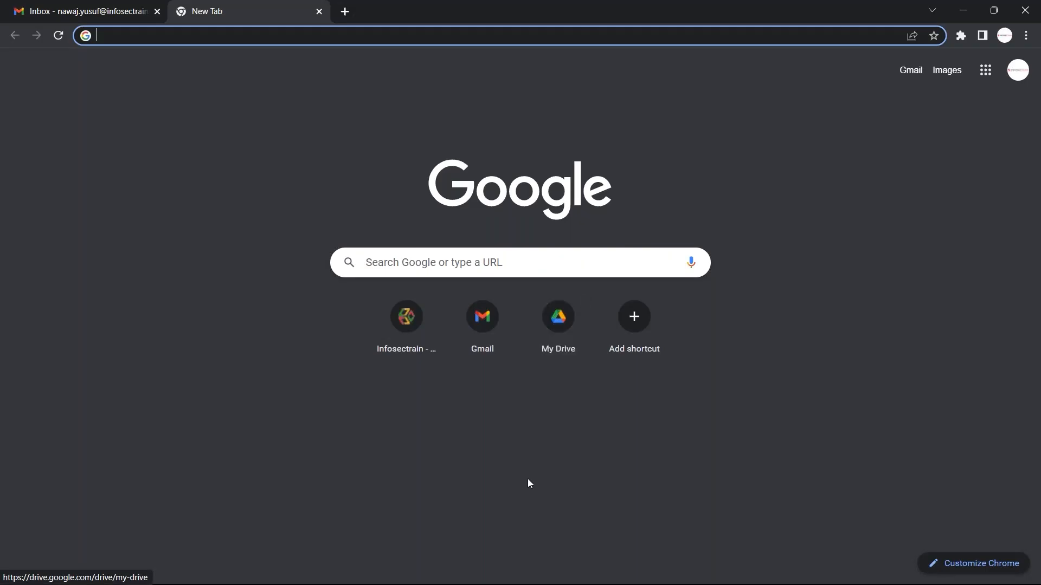
Connect the new Tableau workbook to the text file IPL Matches 2008-2020 in the IPL Tableau folder.
left_click(962, 7)
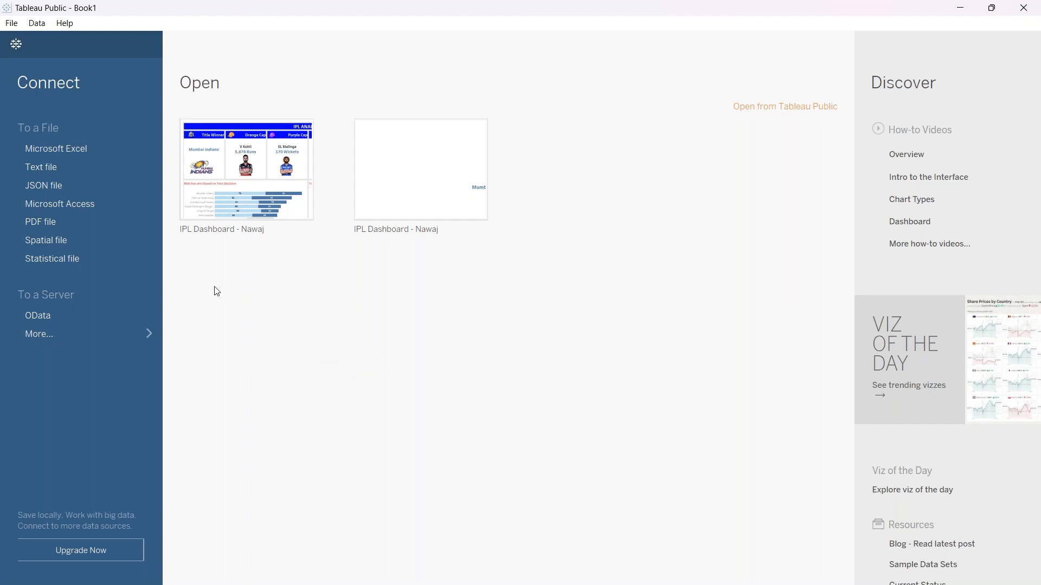
left_click(61, 171)
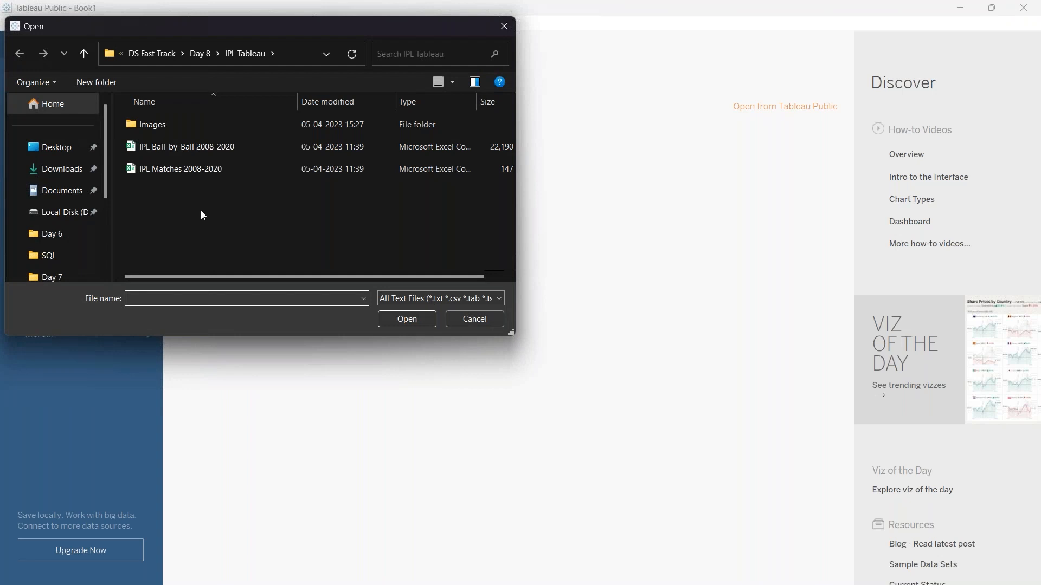
left_click(193, 170)
left_click(405, 321)
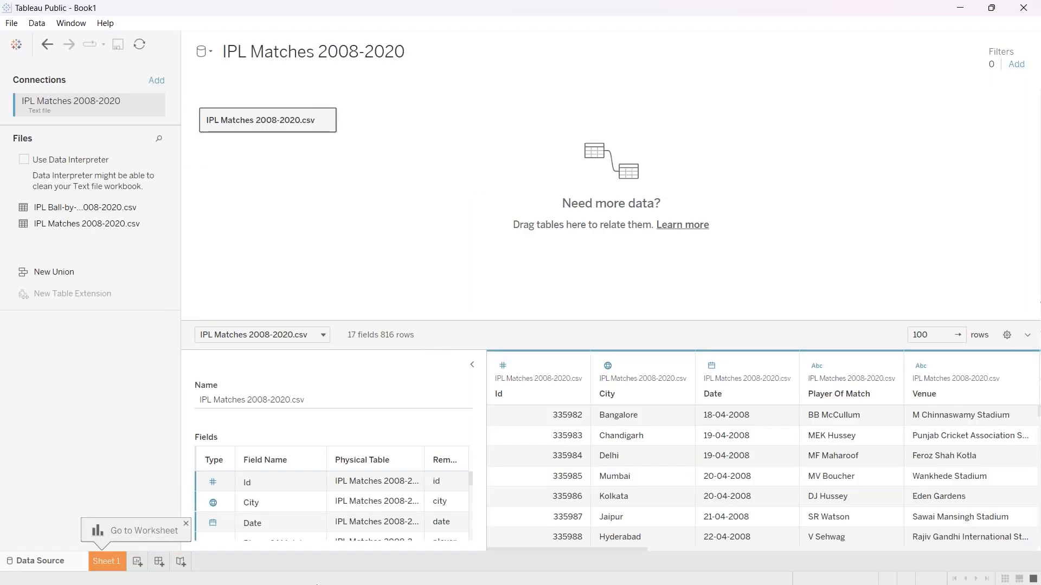
Open the finished IPL Dashboard workbook from the IPL Tableau folder for reference and return to the Book1 data source.
left_click(119, 578)
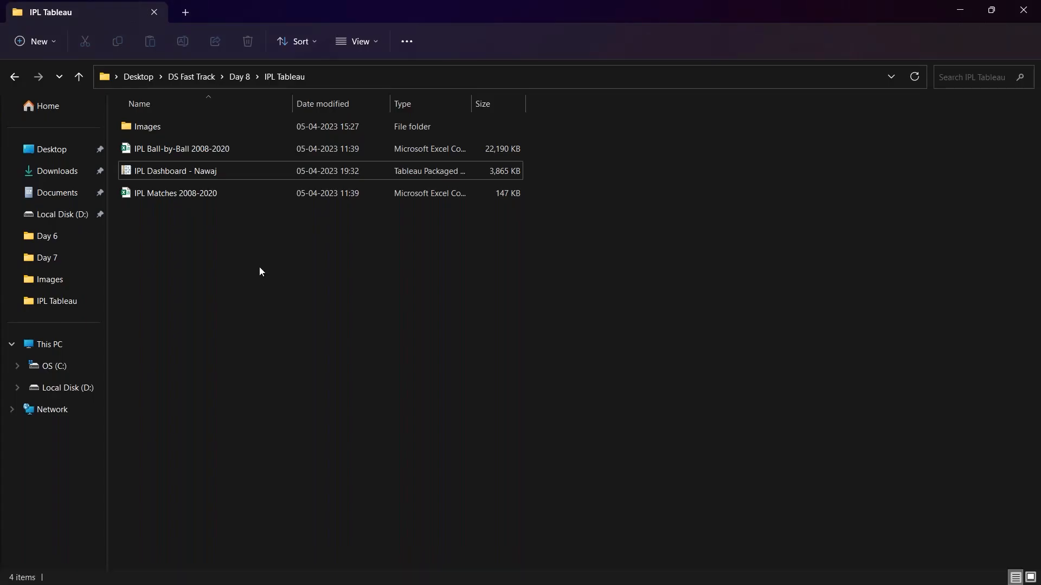
double_click(218, 172)
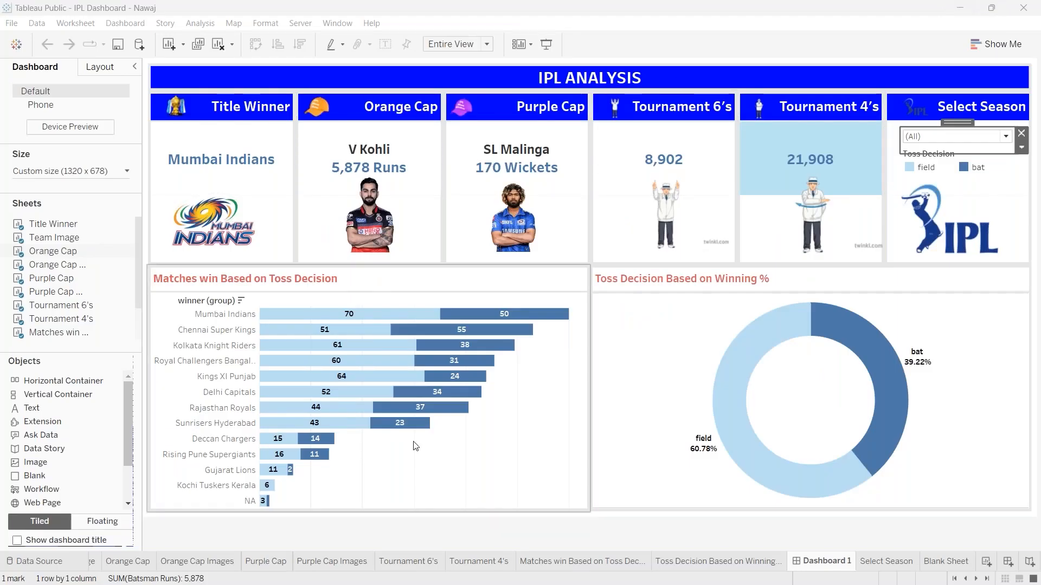
key("alt+Tab")
key("alt+Tab")
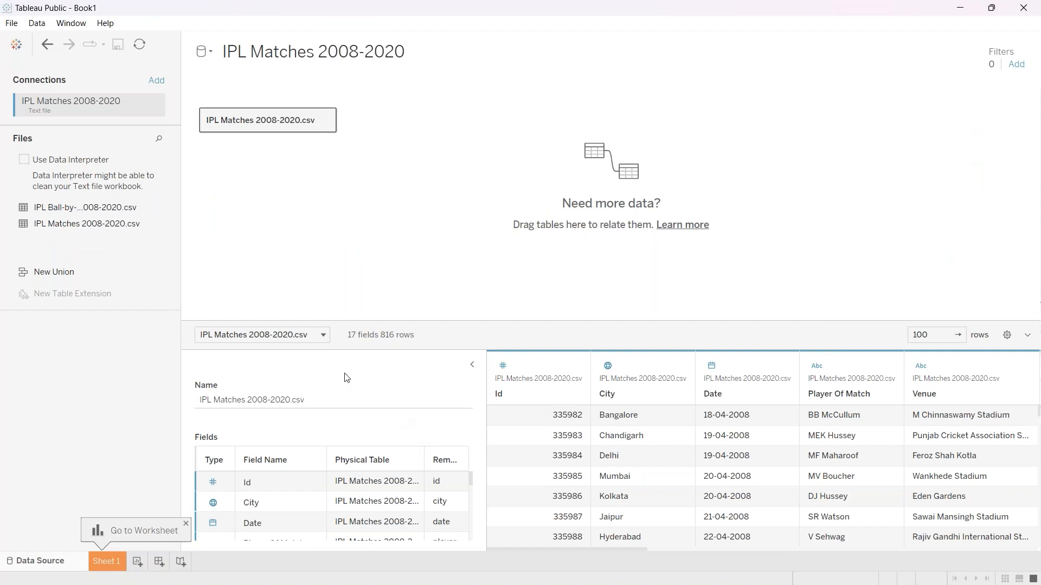
Enlarge the data preview by collapsing the table details and raising the divider, and dismiss the worksheet hint.
left_click(472, 366)
left_click(472, 363)
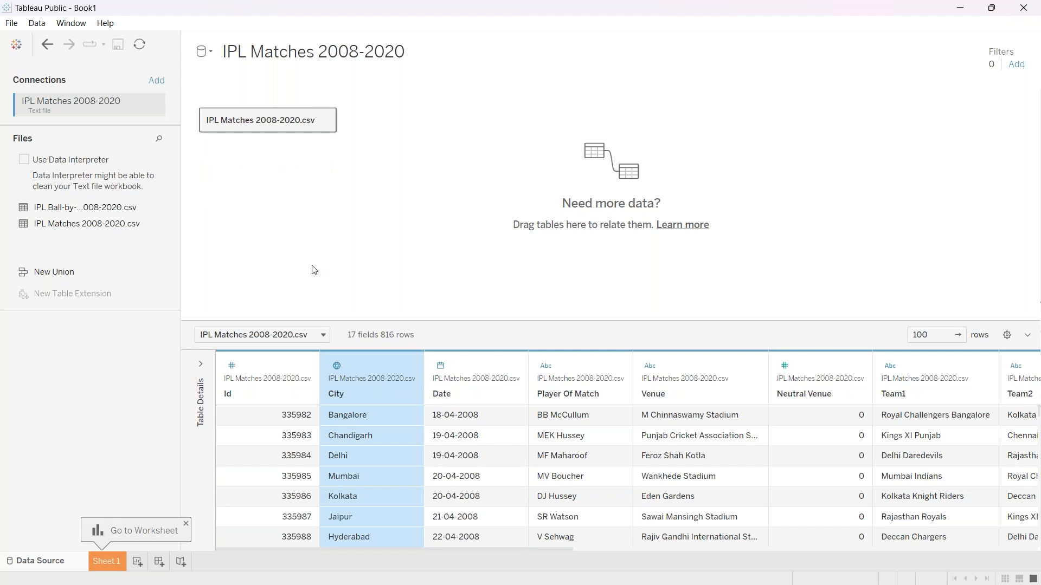
left_click_drag(585, 318, 585, 184)
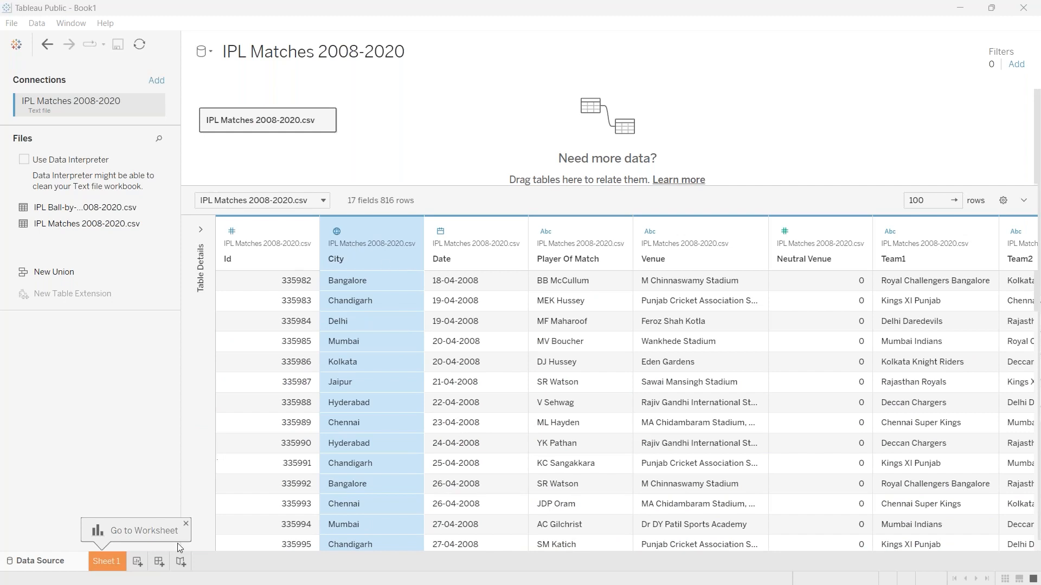
left_click(186, 524)
Examine the City values in the match data from the 26-04-2008 Bangalore row up to the first row.
left_click(348, 487)
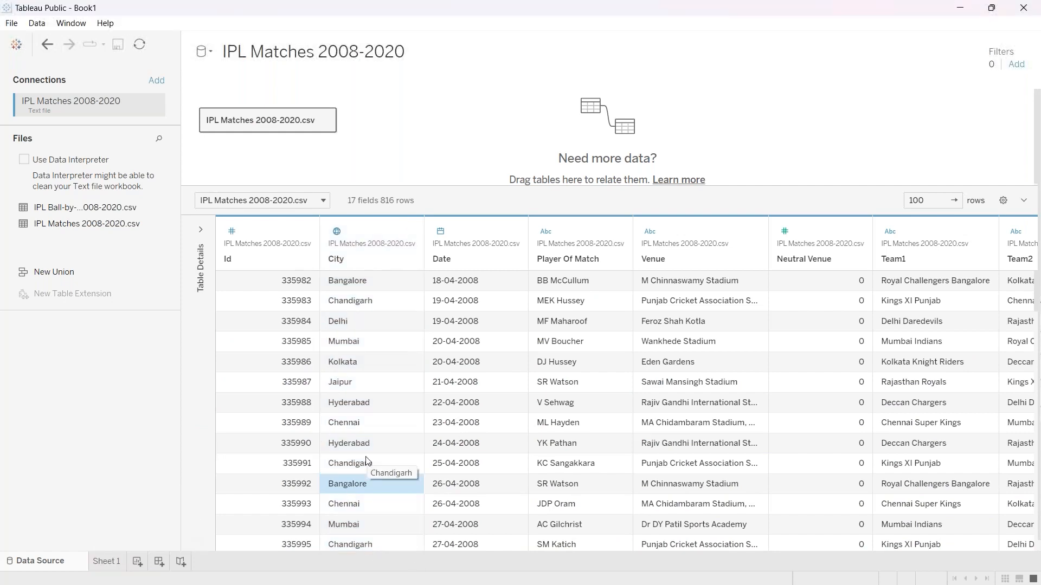
key("Up")
key("Up")
key("Up")
key("Up")
key("Up")
key("Up")
key("Up")
key("Up")
key("Up")
key("Up")
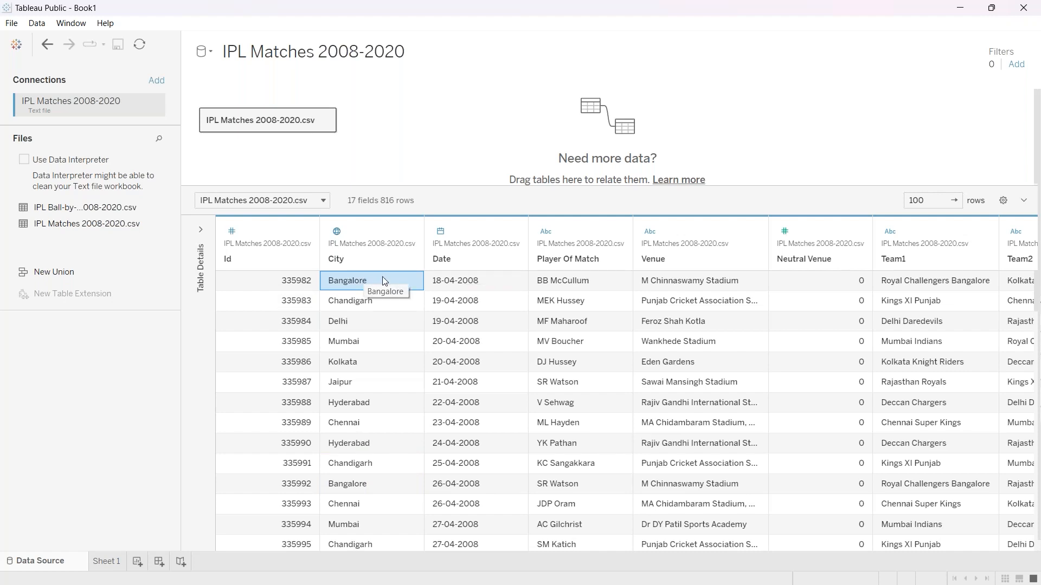
Examine the first match record field by field from Date through Eliminator, including its Result Margin.
key("Right")
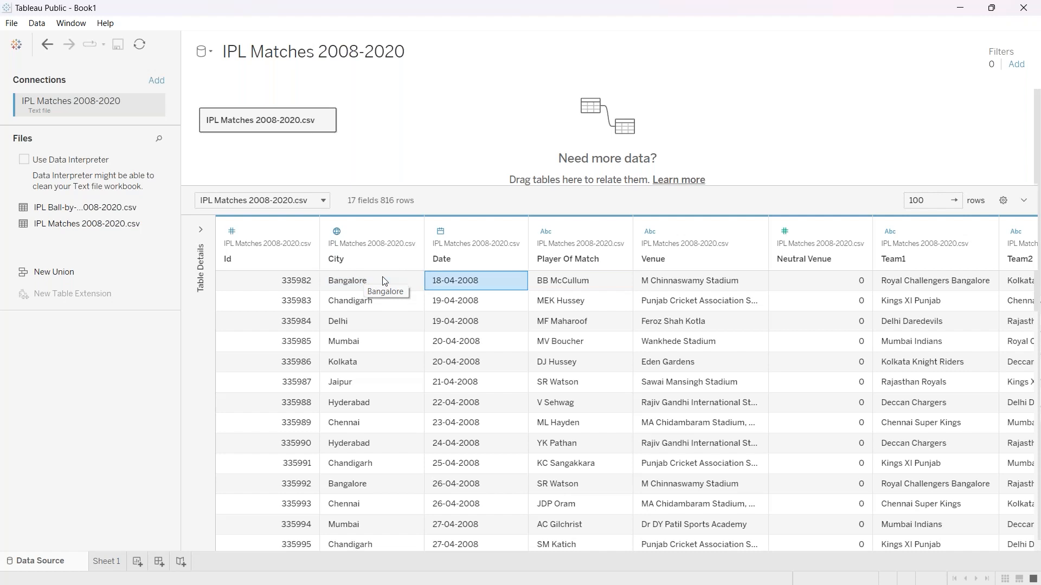
key("Right")
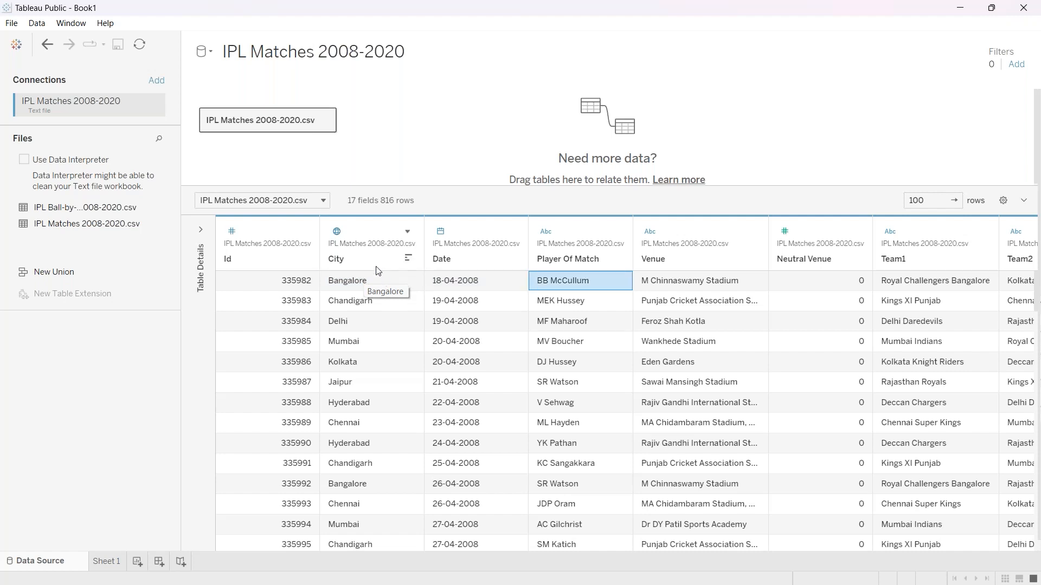
key("Right")
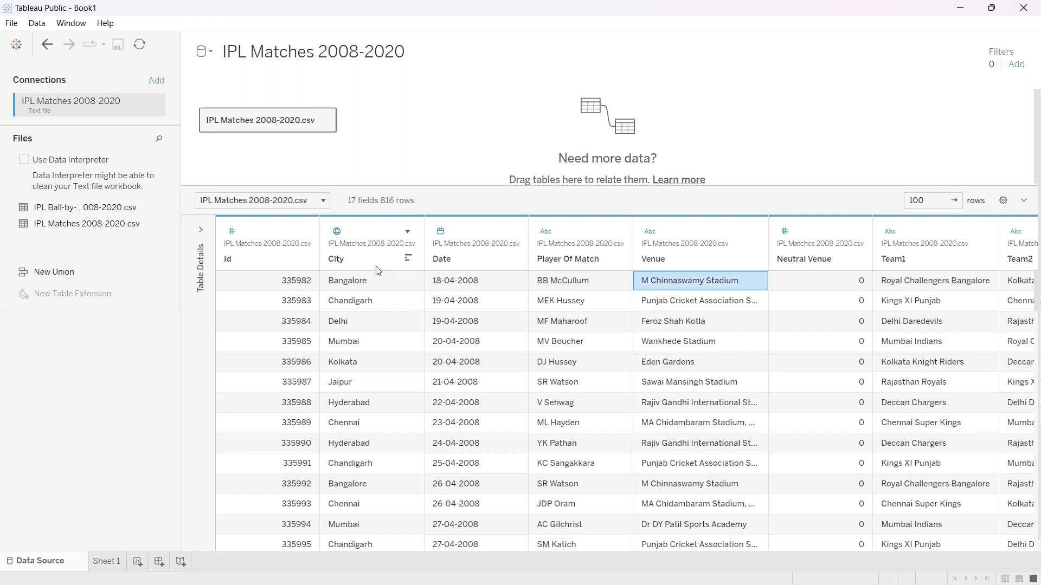
key("Right")
key("Right")
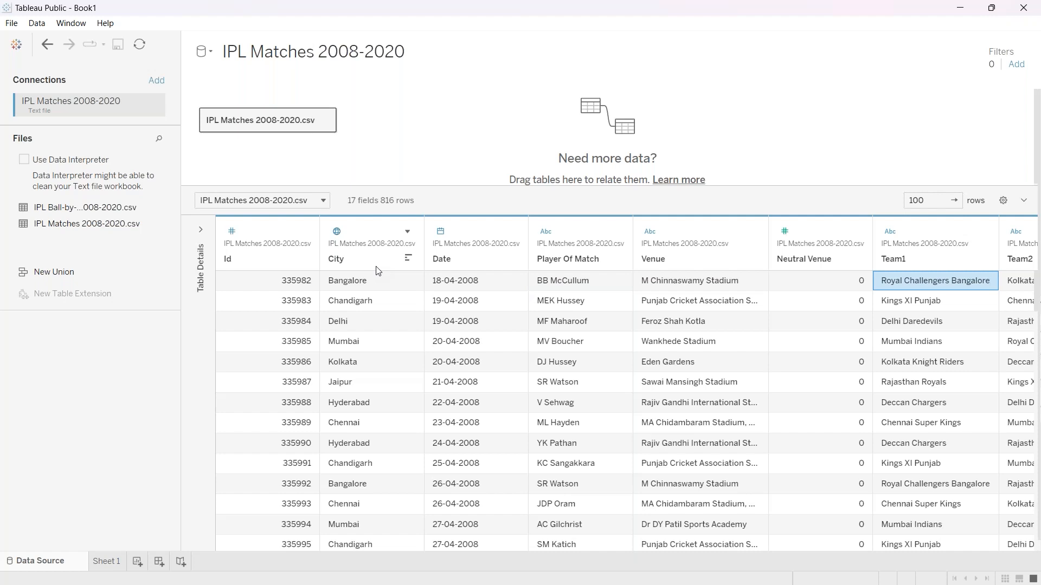
key("Right")
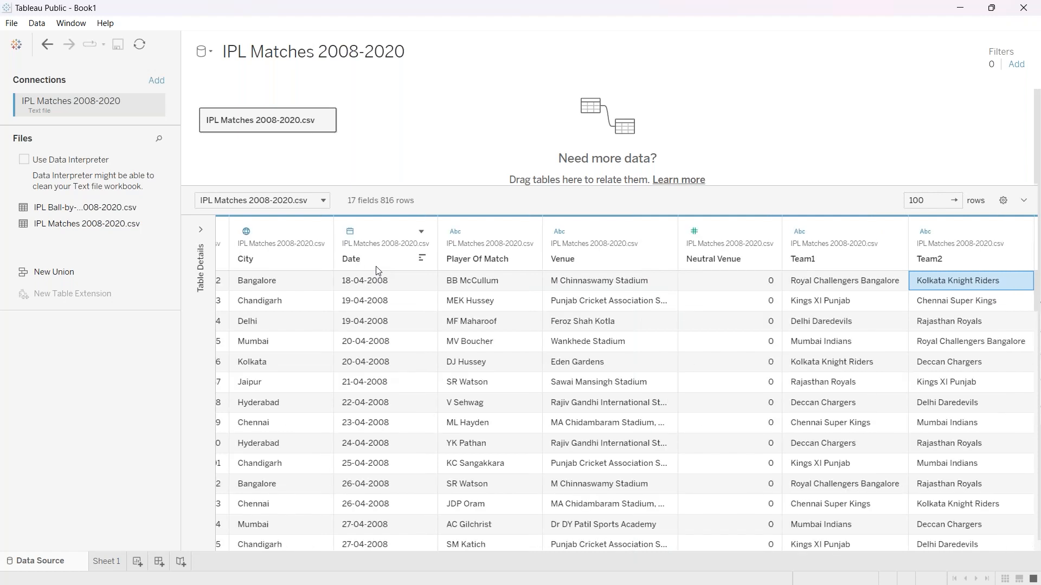
key("Right")
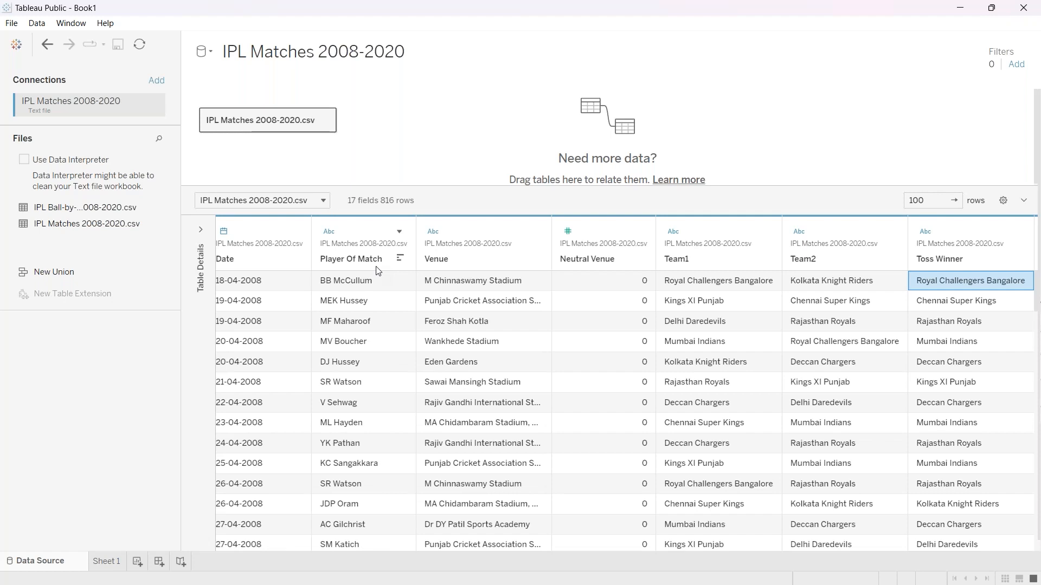
key("Right")
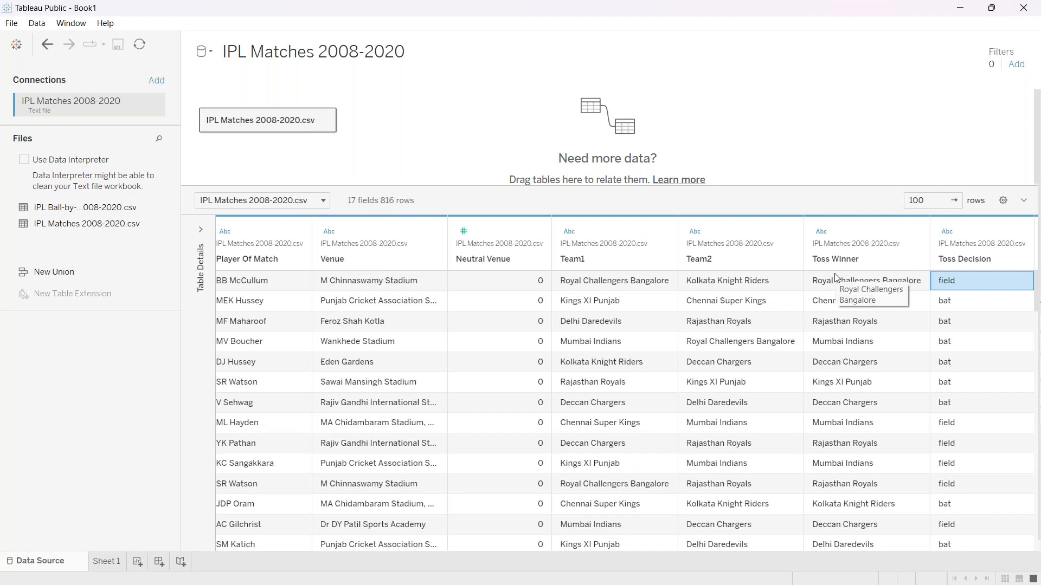
key("Right")
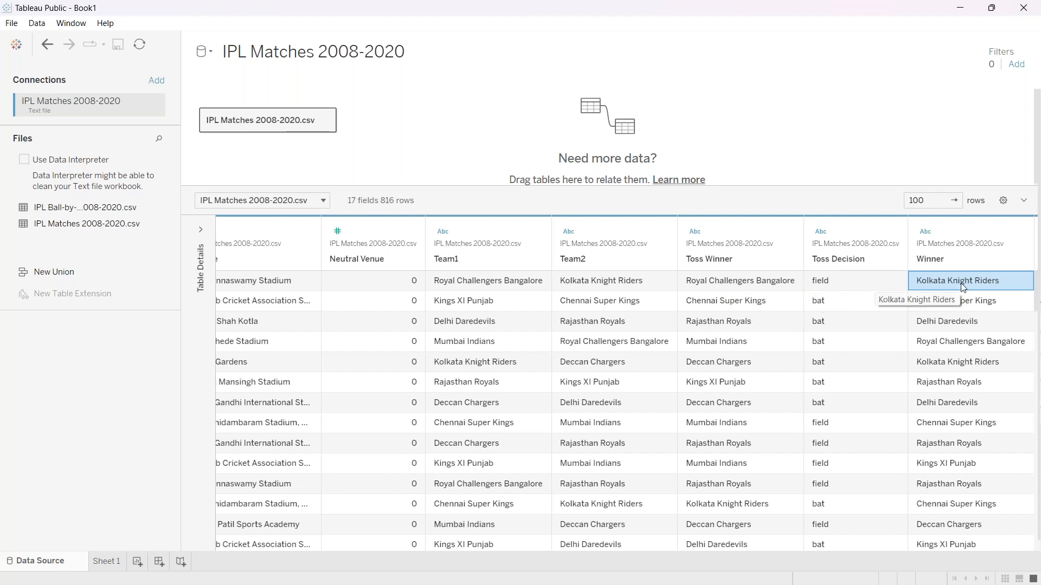
key("Right")
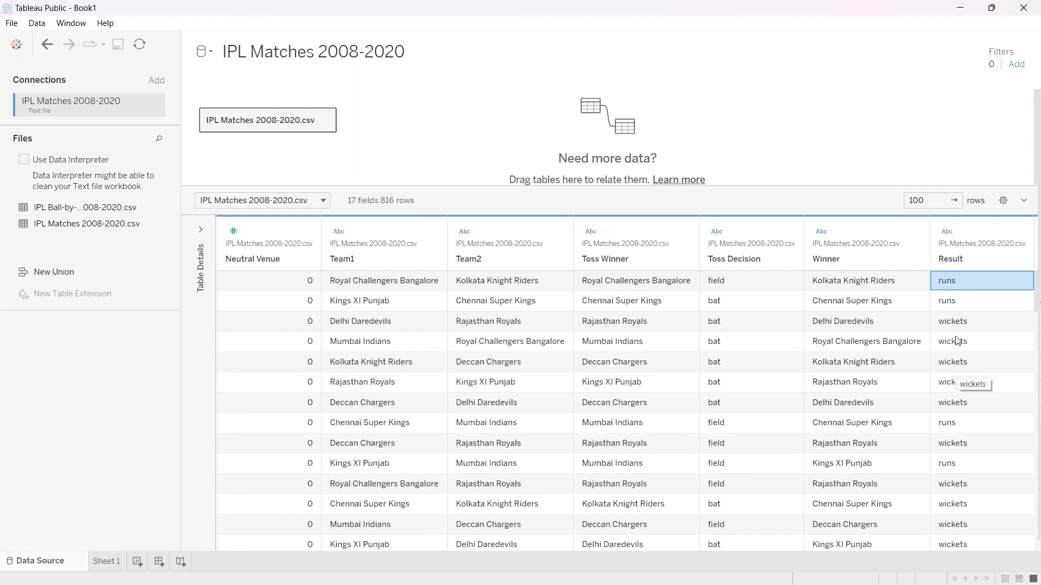
key("Right")
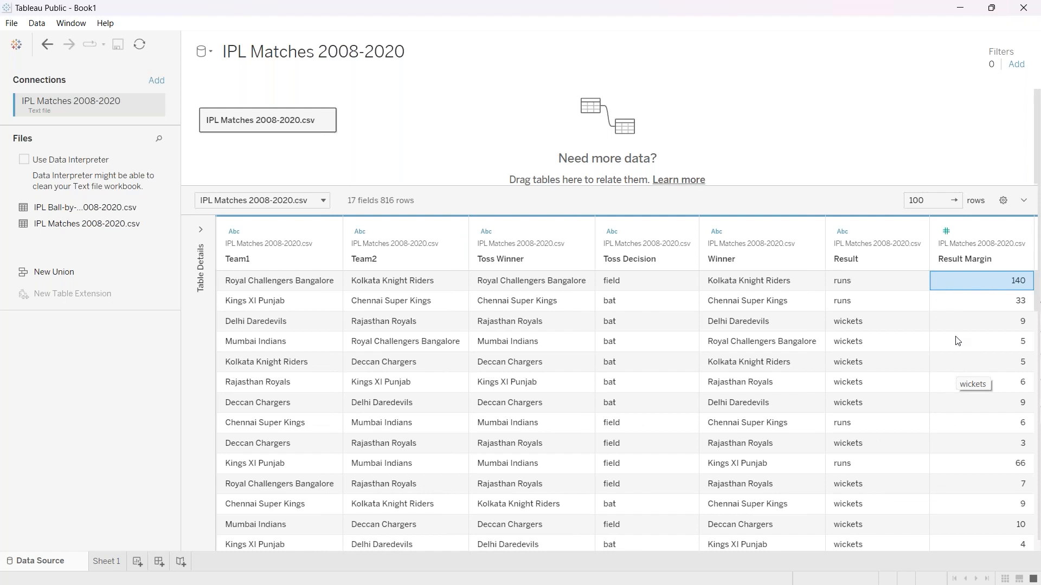
key("Right")
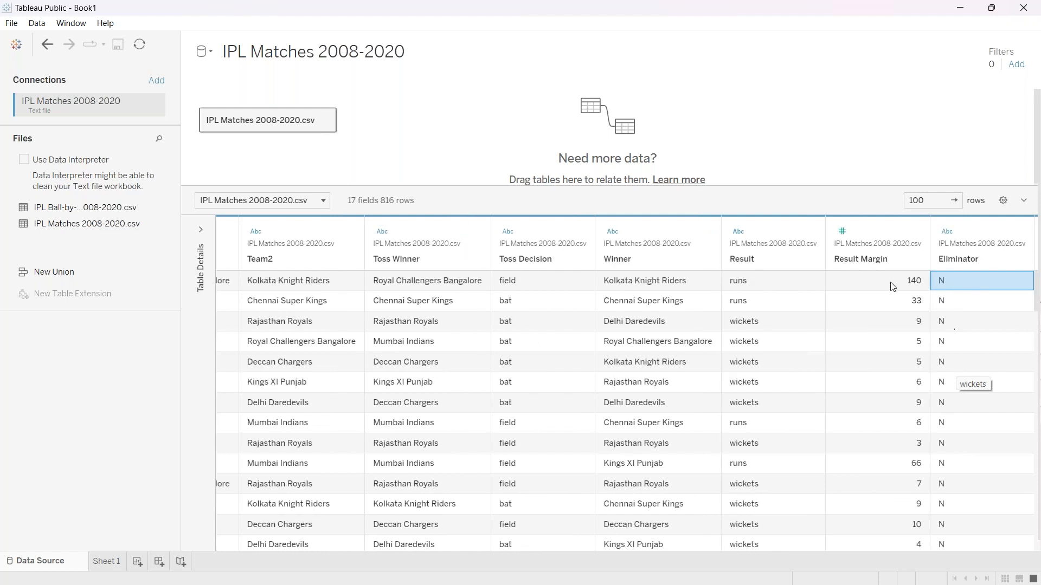
left_click(892, 286)
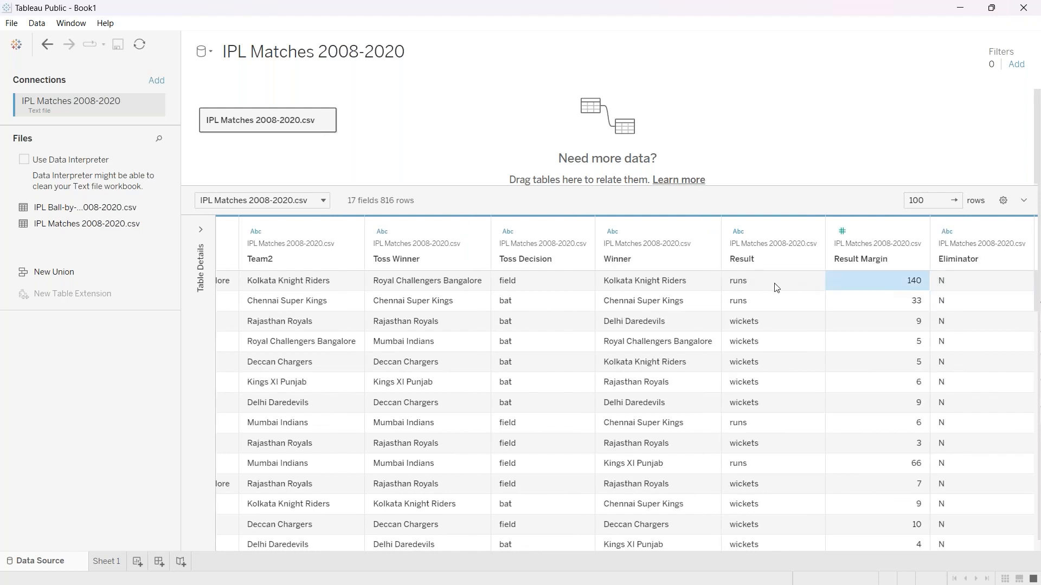
Examine the remaining fields of the first match record from Eliminator through Method, Umpire1 and Umpire2.
left_click(944, 284)
key("Right")
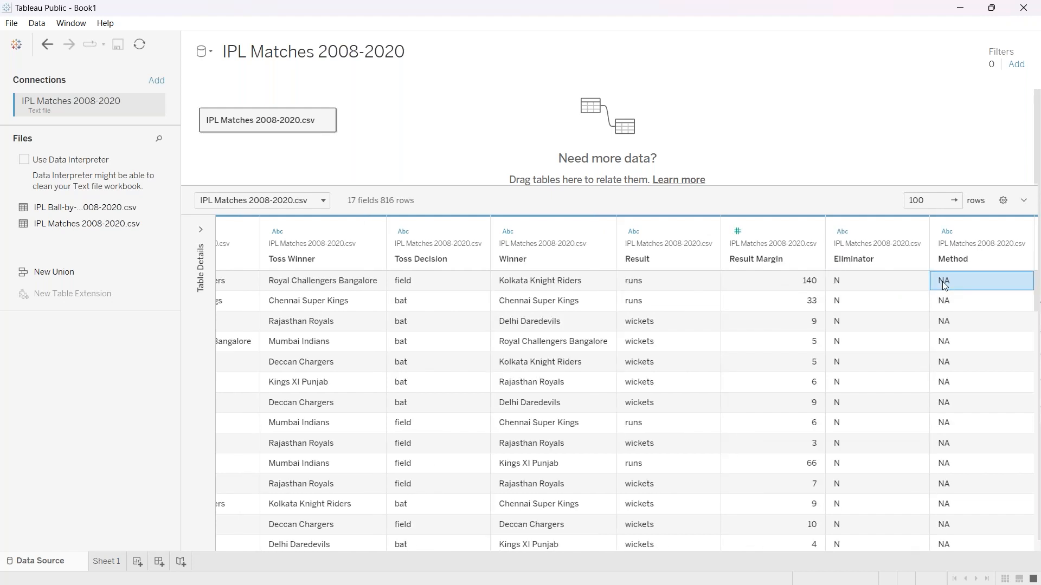
key("Right")
key("Right")
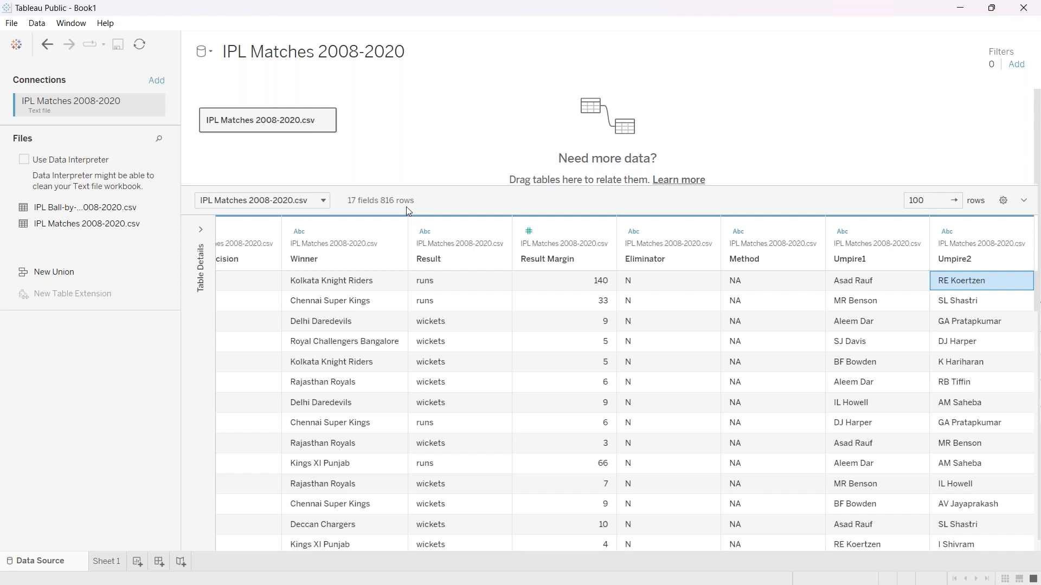
Relate the IPL Ball-by-Ball 2008-2020 table to IPL Matches 2008-2020 on the canvas and enlarge the data preview.
left_click_drag(534, 242, 534, 328)
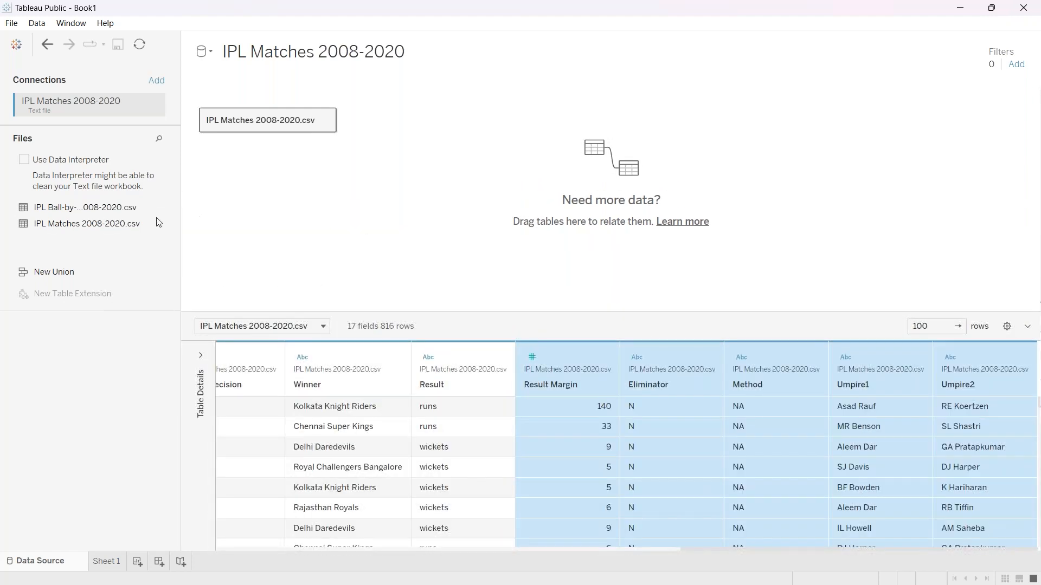
left_click_drag(88, 212, 432, 132)
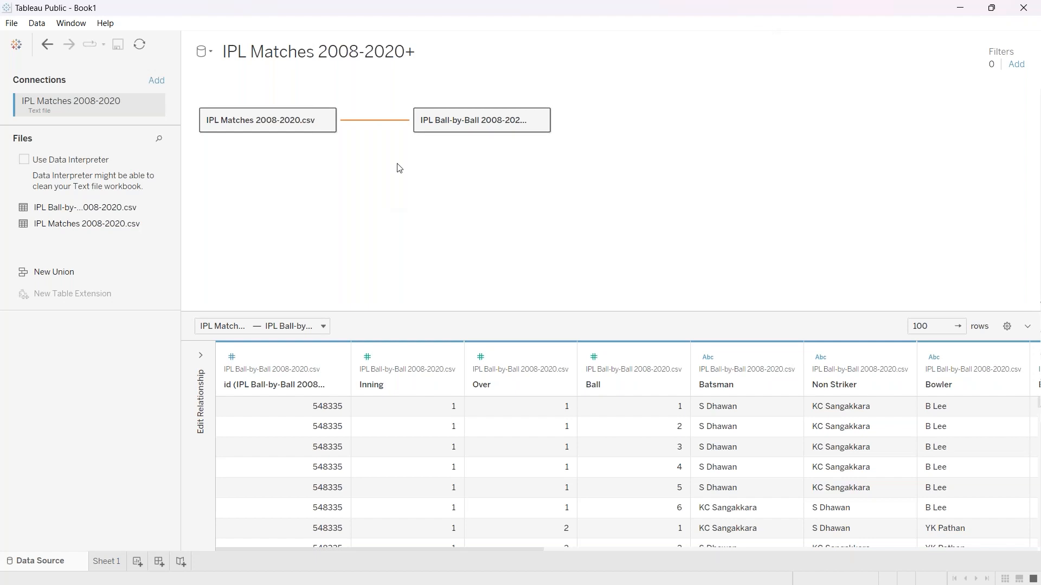
mouse_move(380, 125)
left_click_drag(478, 312, 464, 195)
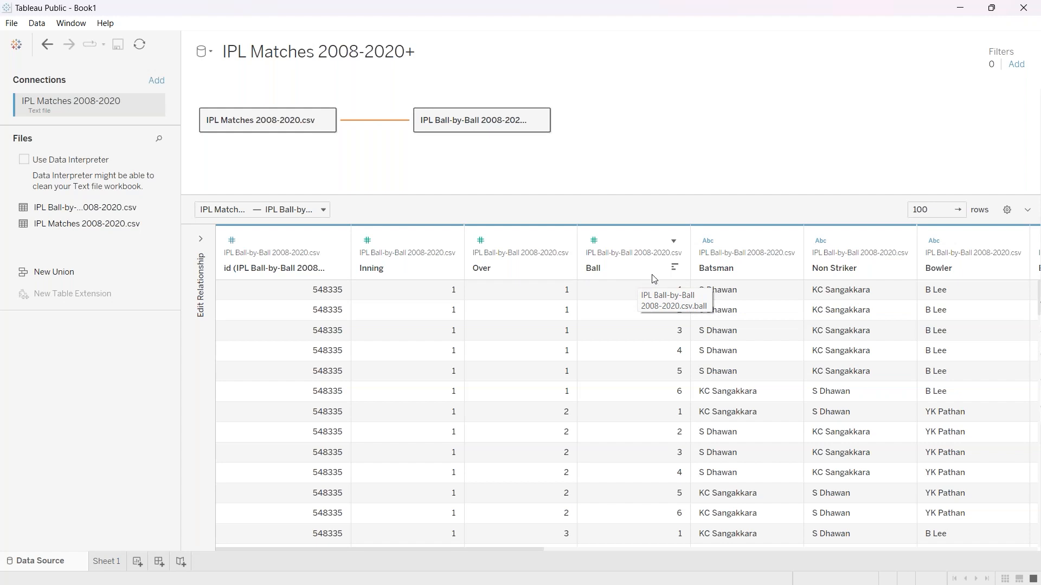
Examine the first ball-by-ball record field by field from Batsman through Total Runs.
left_click(714, 284)
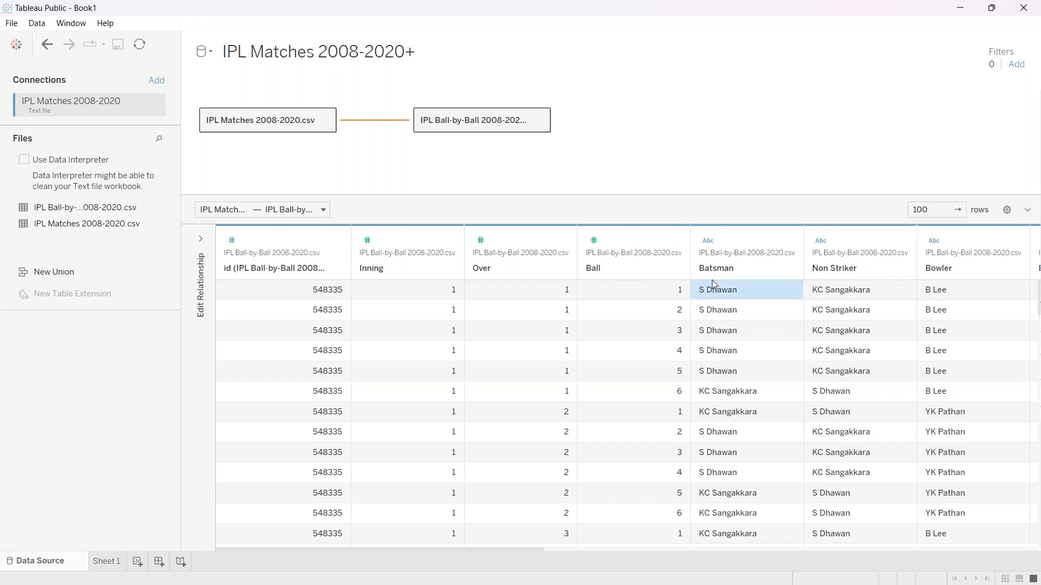
key("Right")
key("Right")
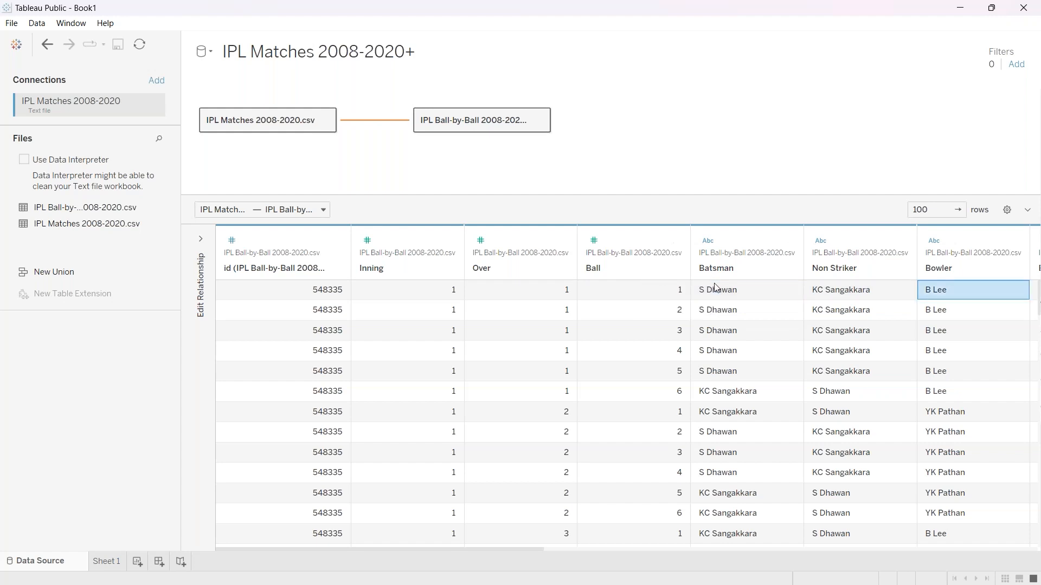
key("Right")
key("Right")
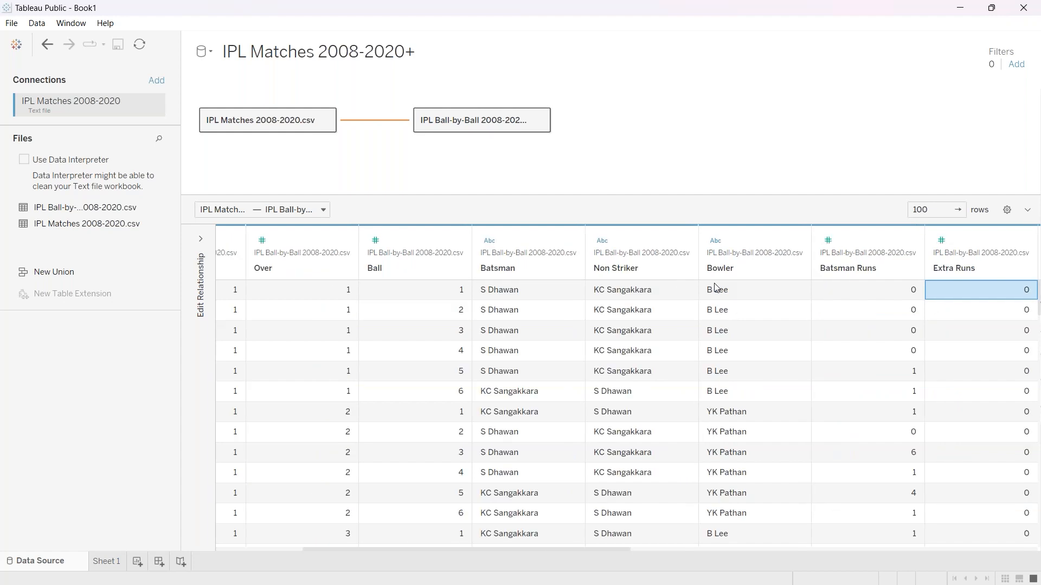
key("Right")
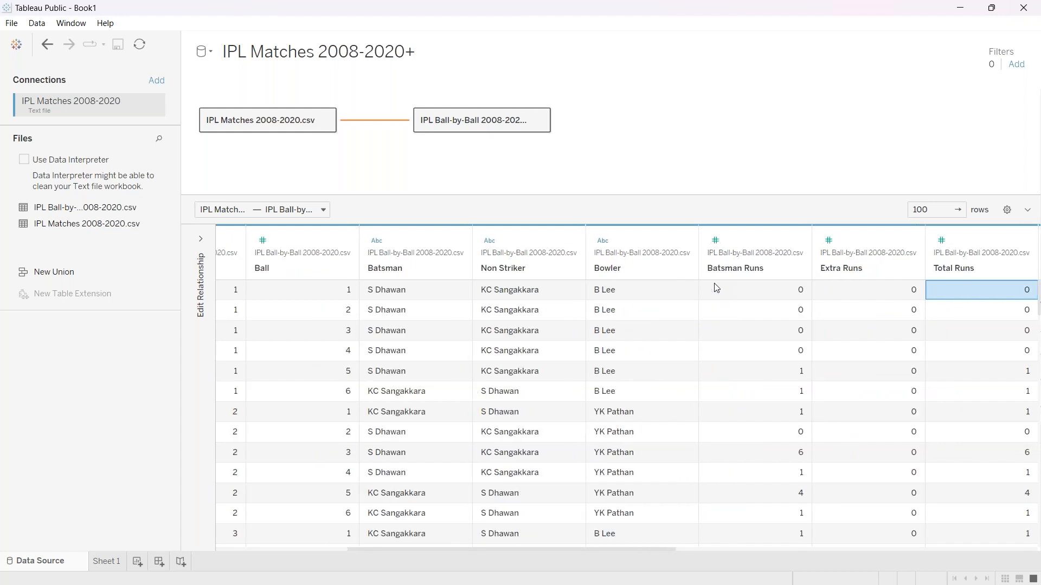
Examine the first delivery's Extra Runs, Total Runs, Non Boundary, Is Wicket and Dismissal Kind fields.
left_click(906, 295)
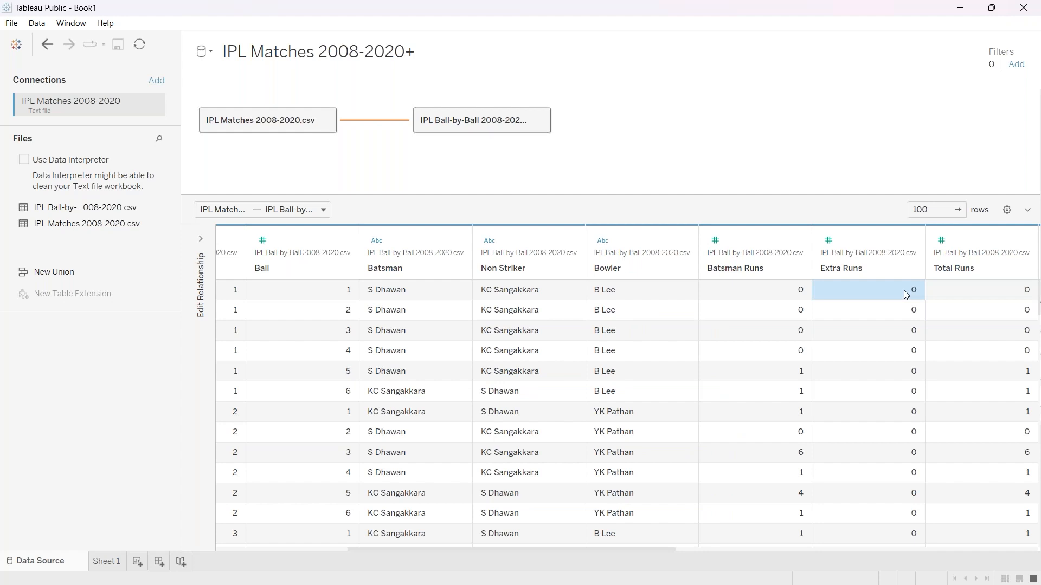
key("Right")
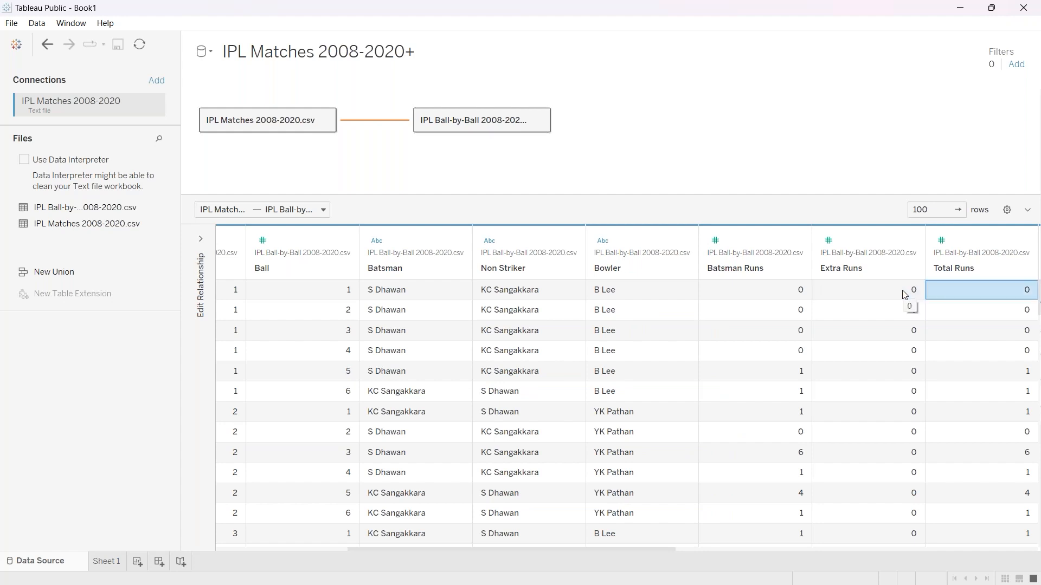
key("Right")
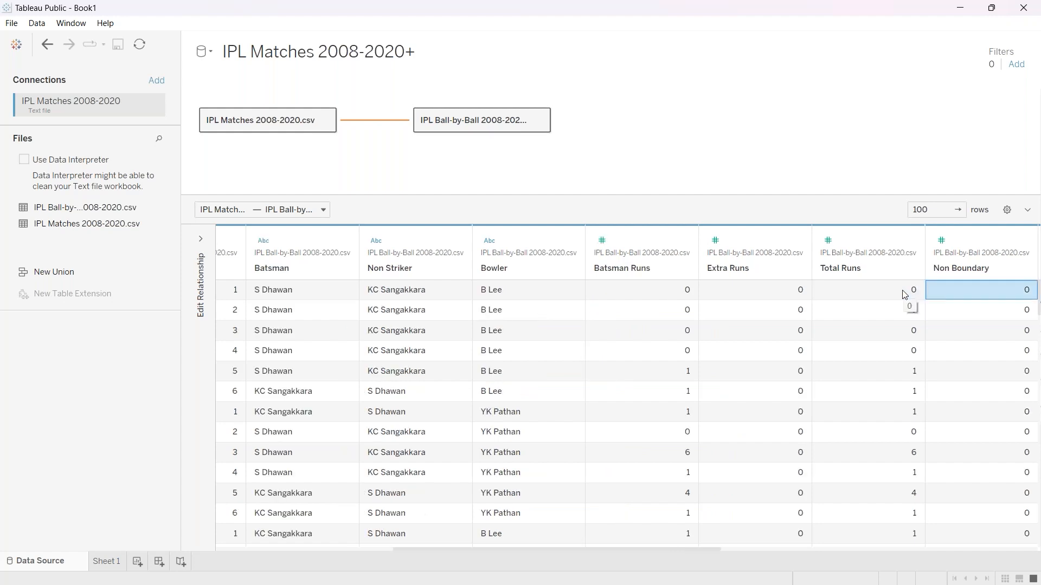
key("Right")
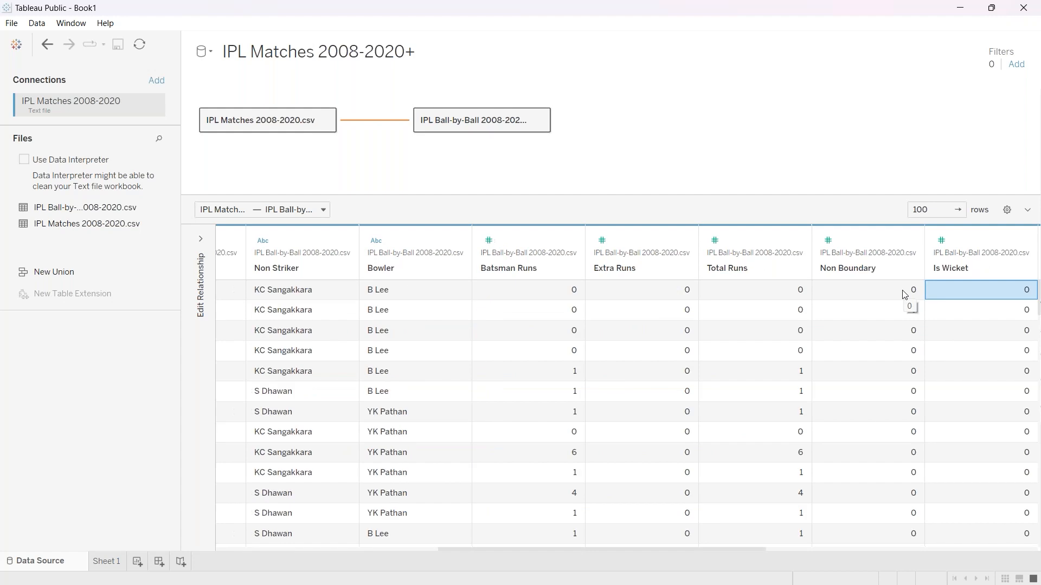
key("Right")
key("Left")
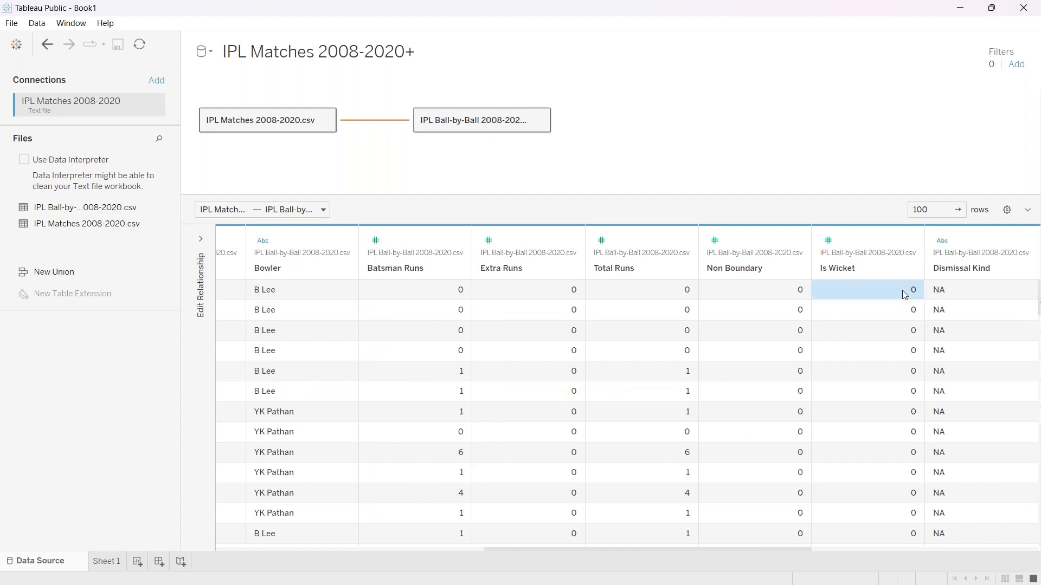
key("Right")
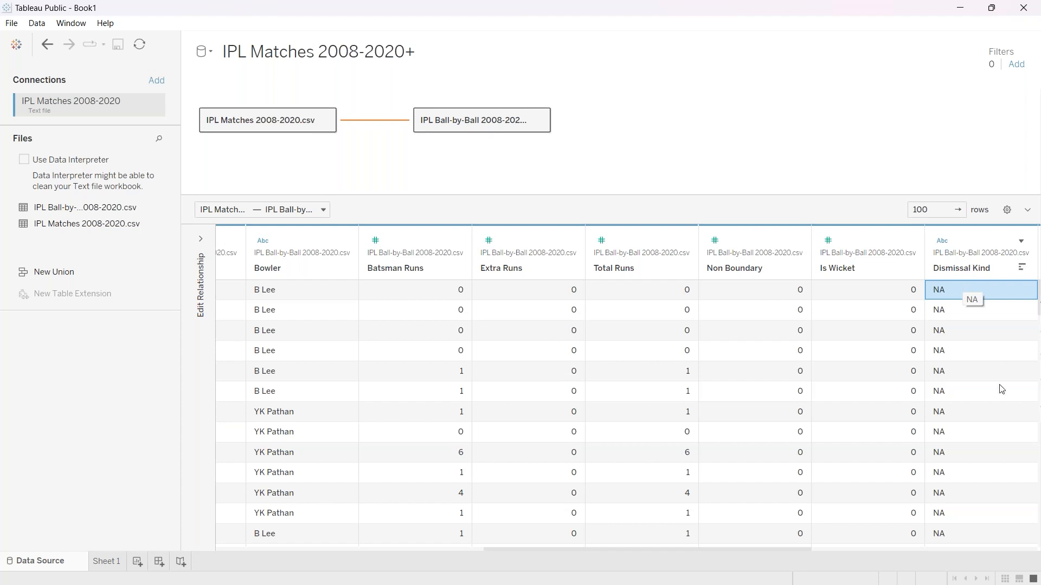
Look through further ball-by-ball rows for deliveries with a wicket and a Dismissal Kind other than NA.
scroll(995, 417, "down", 5)
scroll(993, 424, "down", 10)
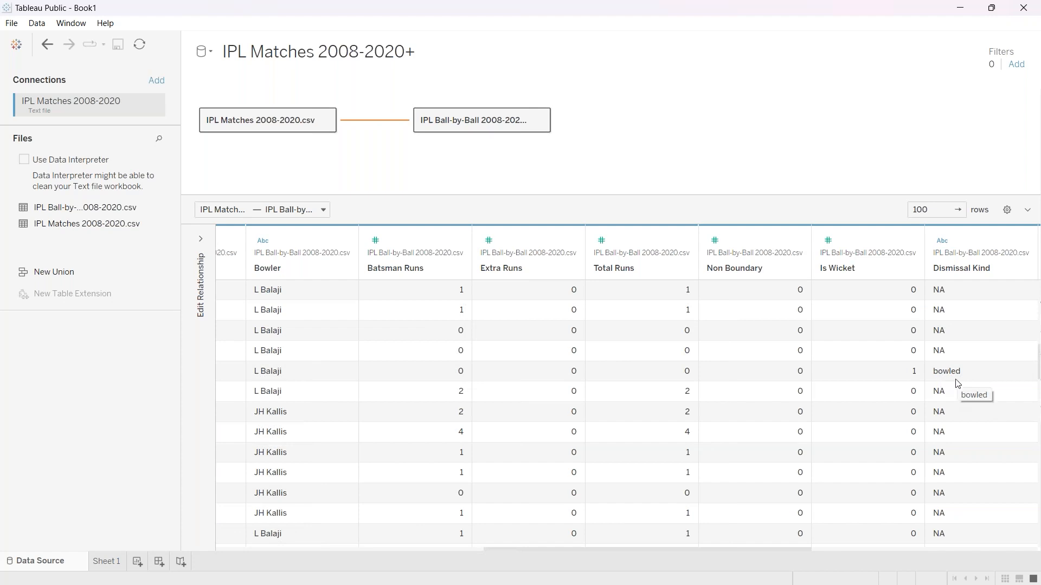
scroll(957, 383, "down", 5)
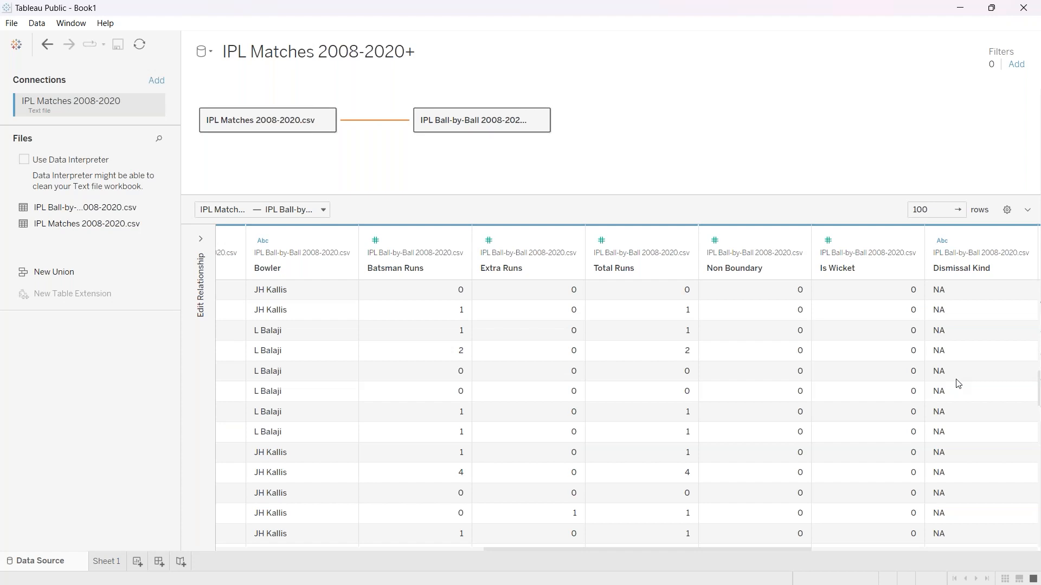
Examine one delivery's fields from Dismissal Kind through Player Dismissed, Fielder, Extras Type, Batting Team and Bowling Team.
left_click(971, 353)
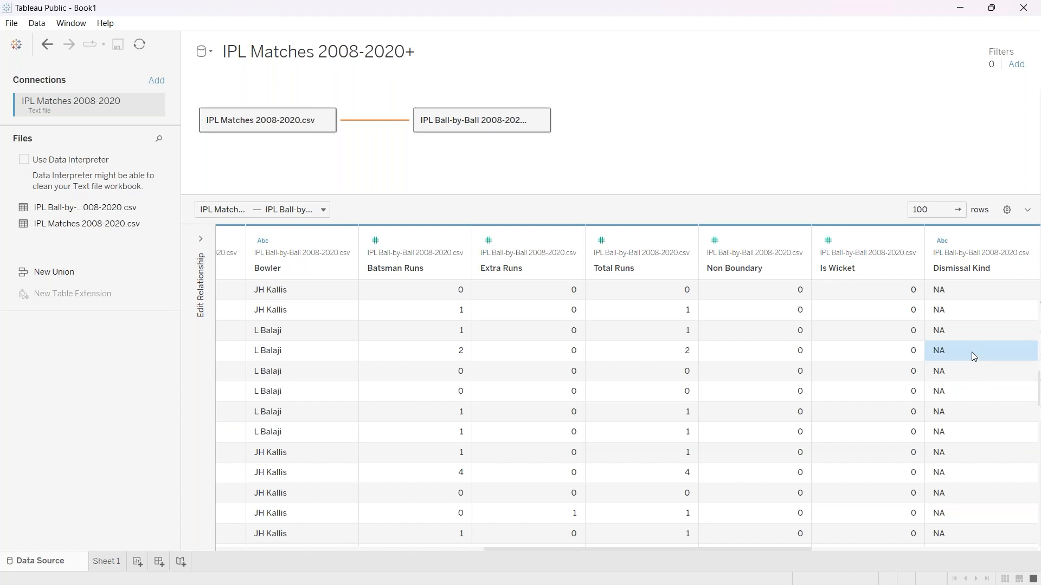
key("Right")
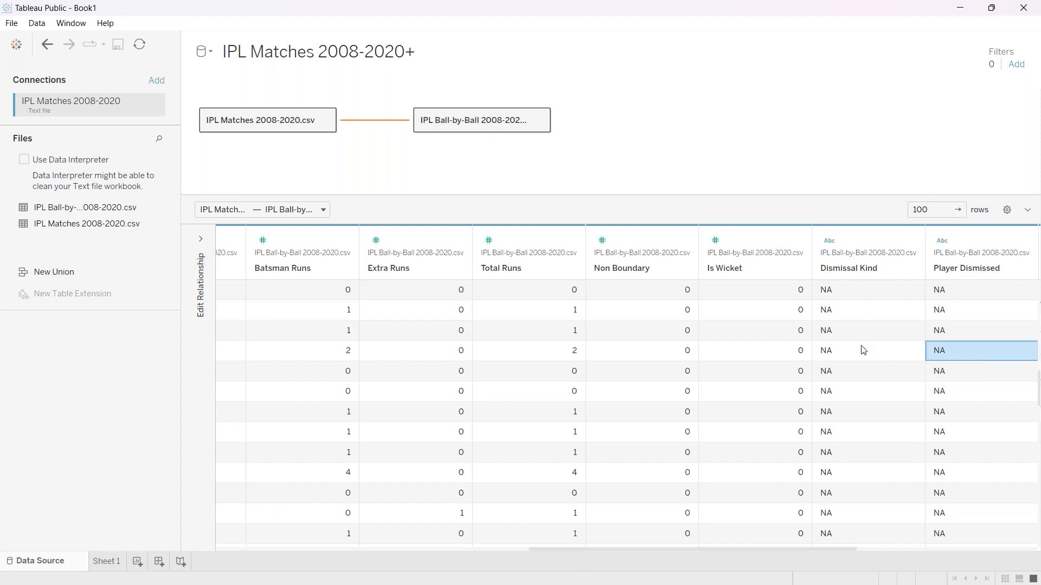
key("Right")
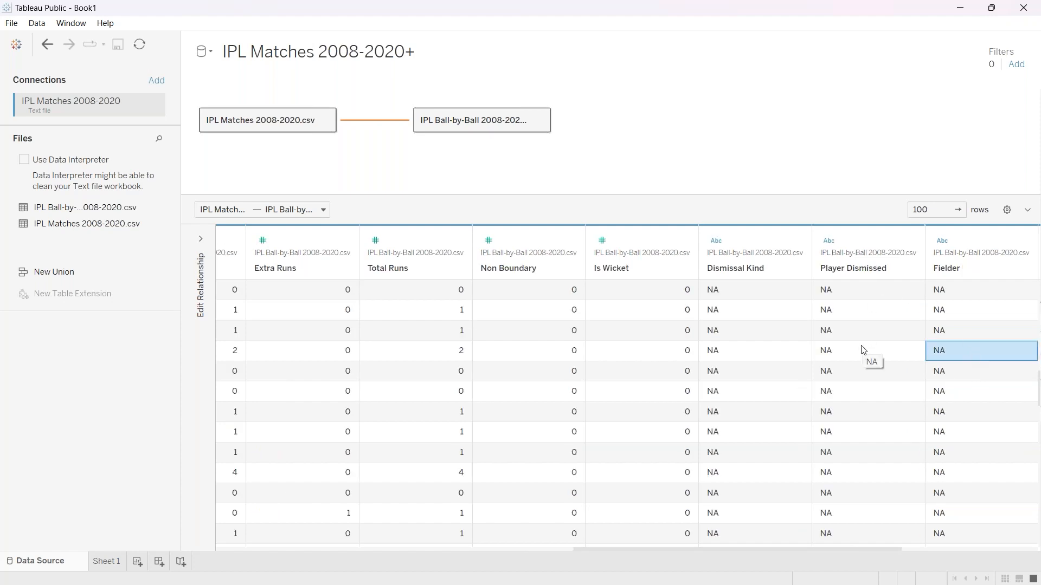
key("Right")
key("Right")
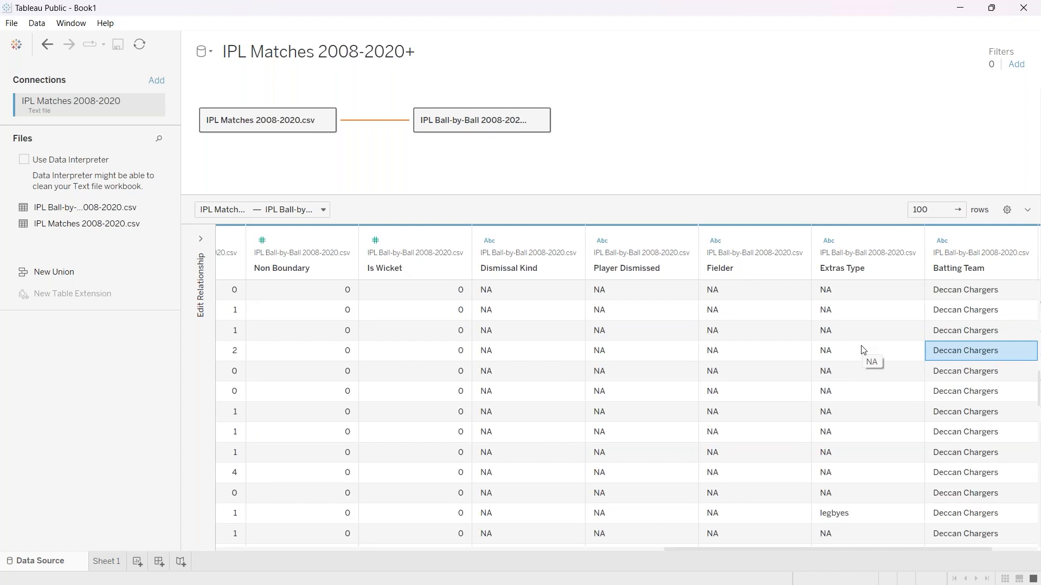
key("Right")
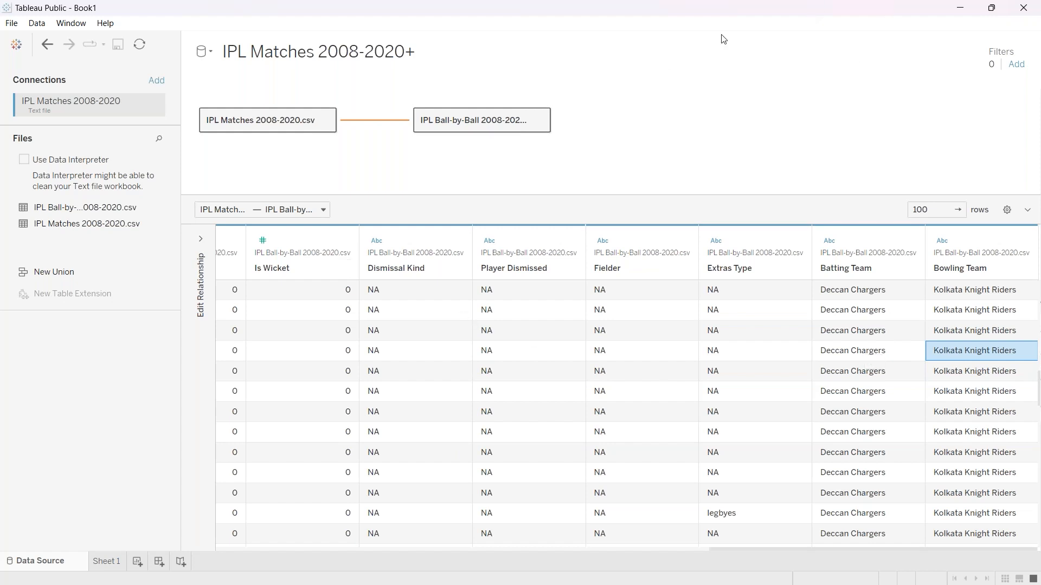
Open the empty Sheet 1 in Book1 and review the fields listed under the Ball-by-Ball and Matches tables.
key("alt+Tab")
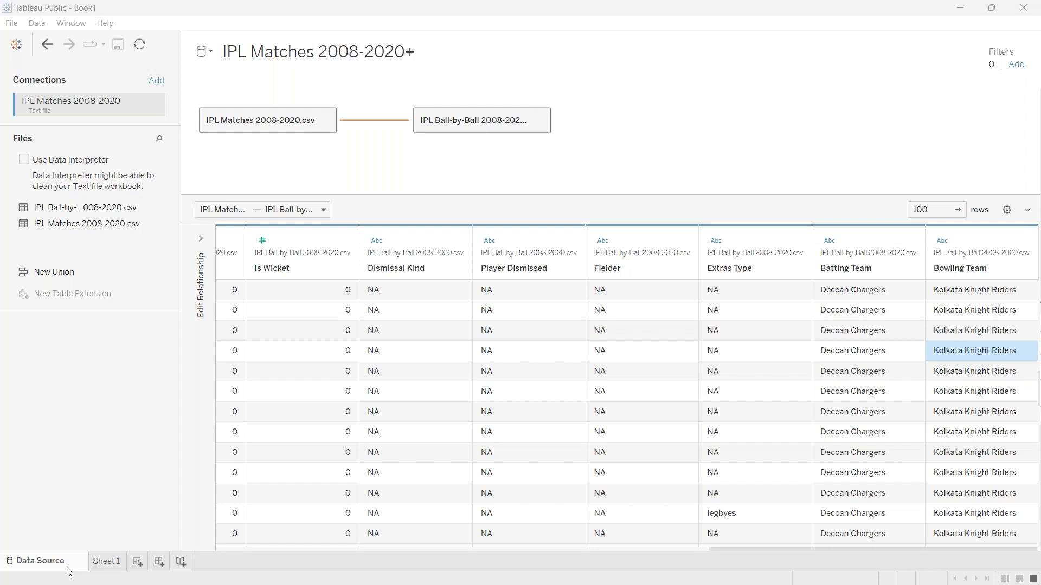
left_click(107, 561)
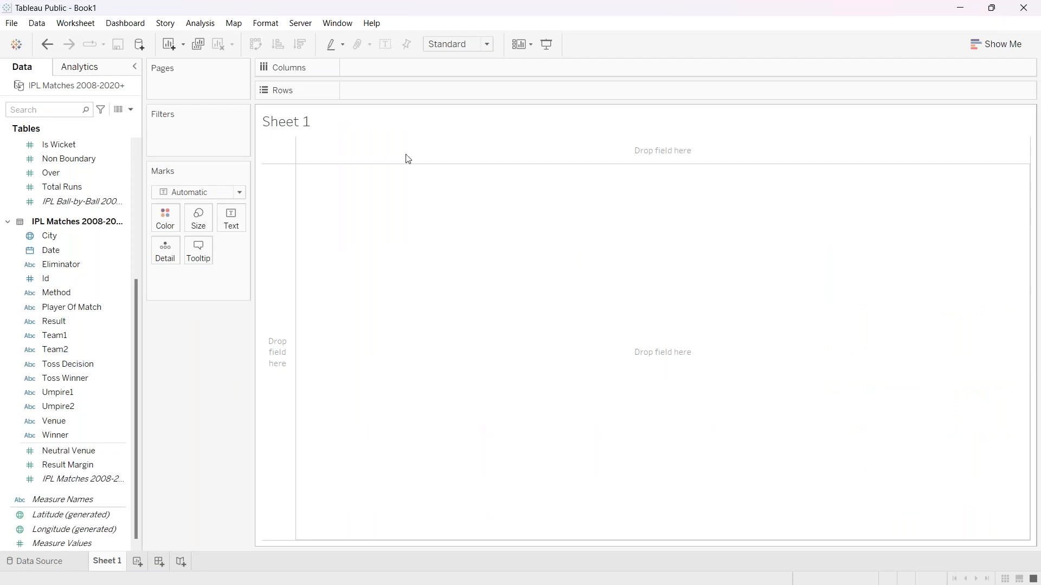
left_click(61, 264)
scroll(89, 348, "up", 5)
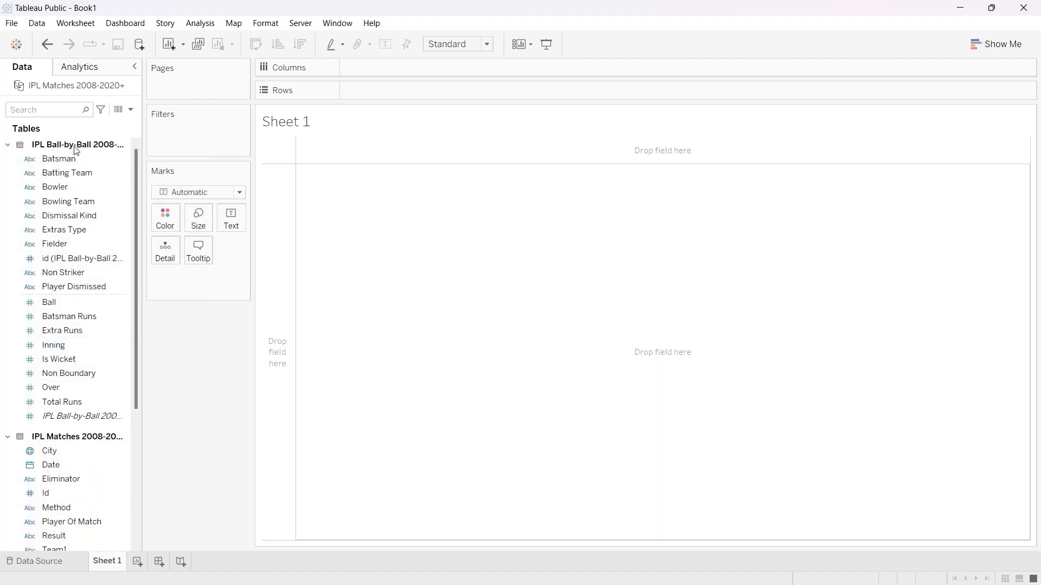
scroll(76, 168, "down", 5)
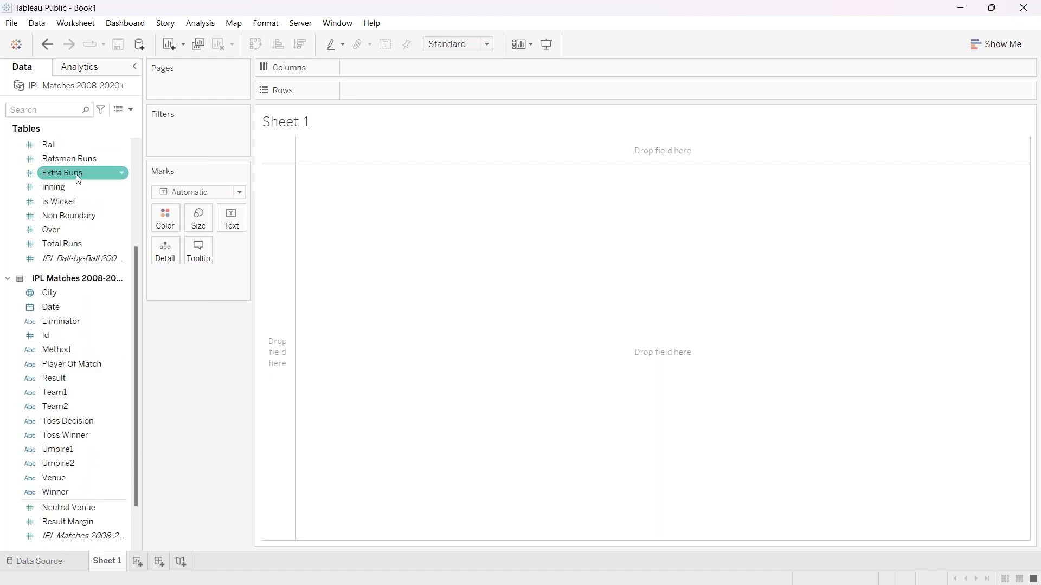
scroll(77, 217, "down", 1)
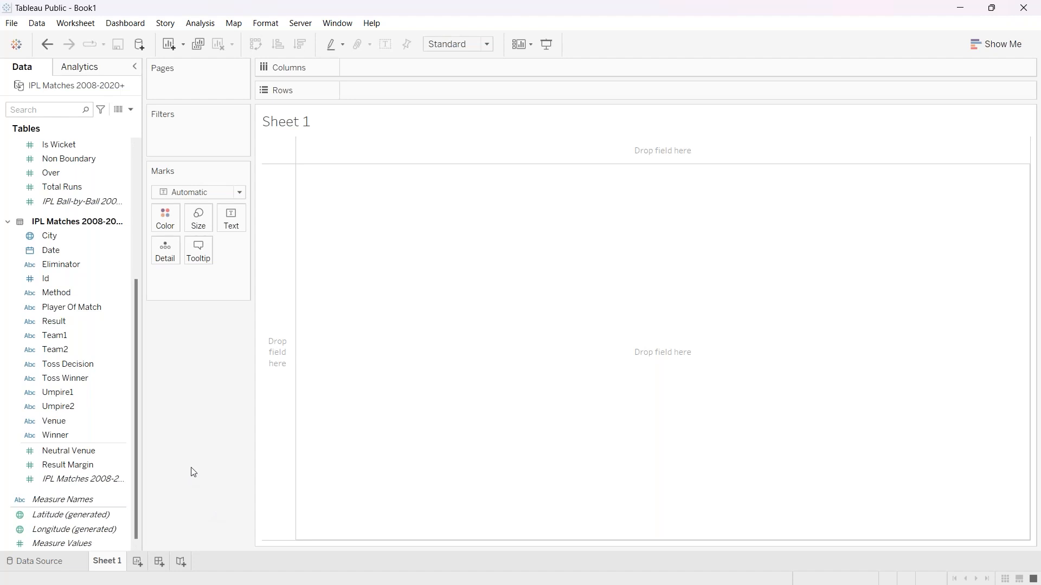
scroll(72, 406, "up", 5)
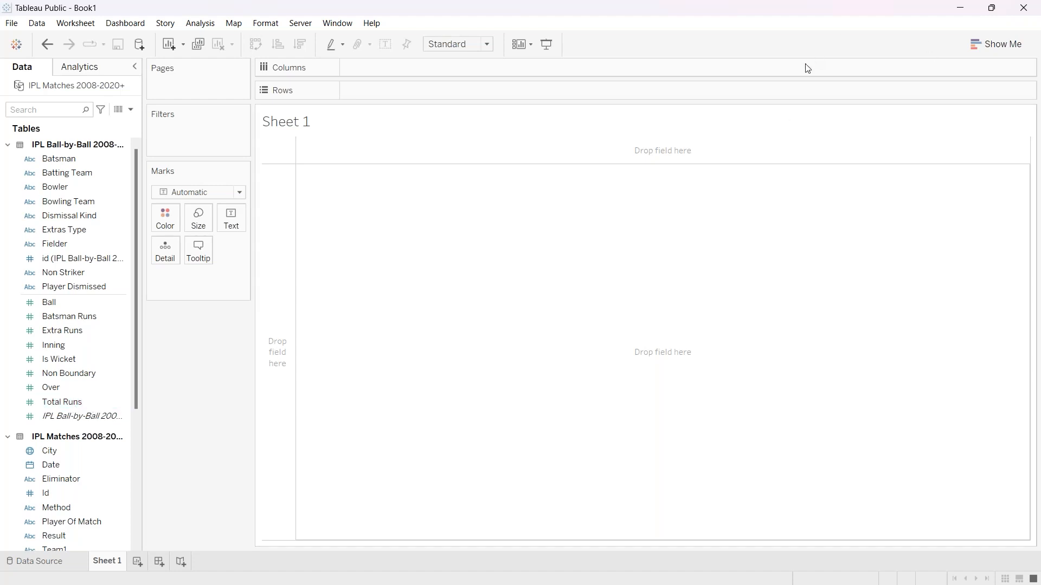
View the available chart types, and review the finished IPL Dashboard workbook for reference before returning to Book1.
left_click(1003, 48)
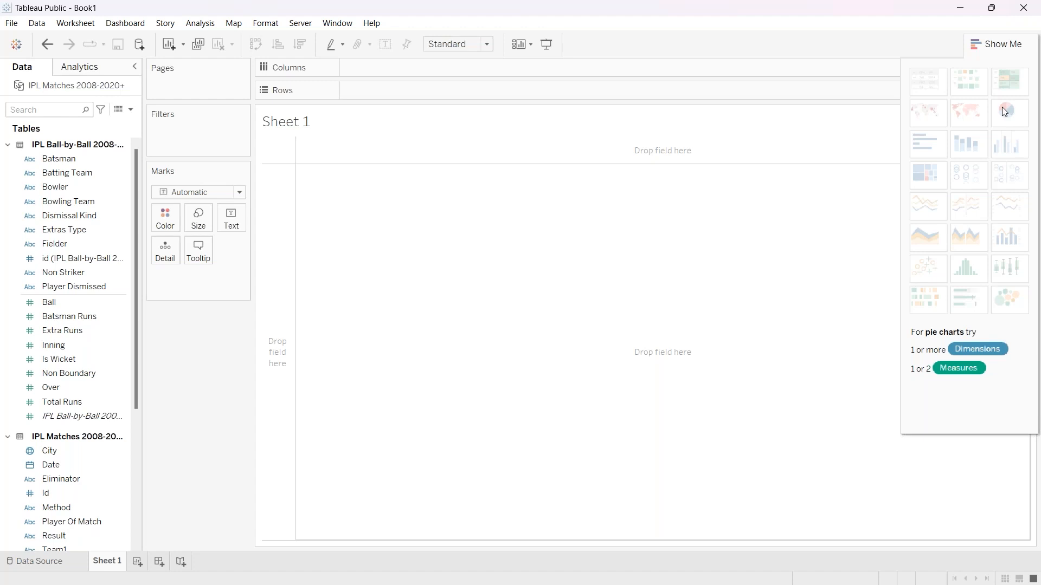
left_click(980, 51)
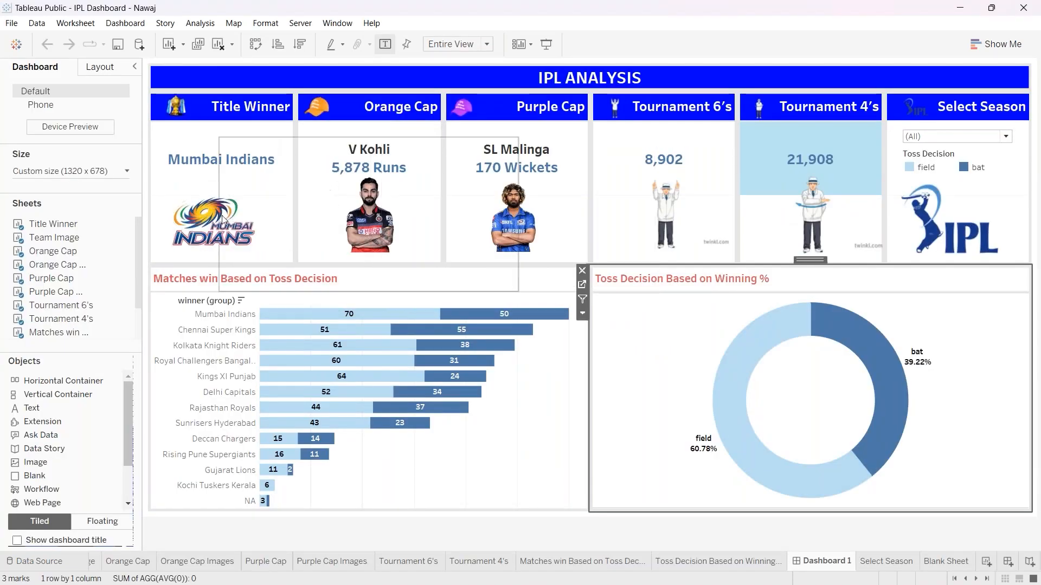
left_click(280, 184)
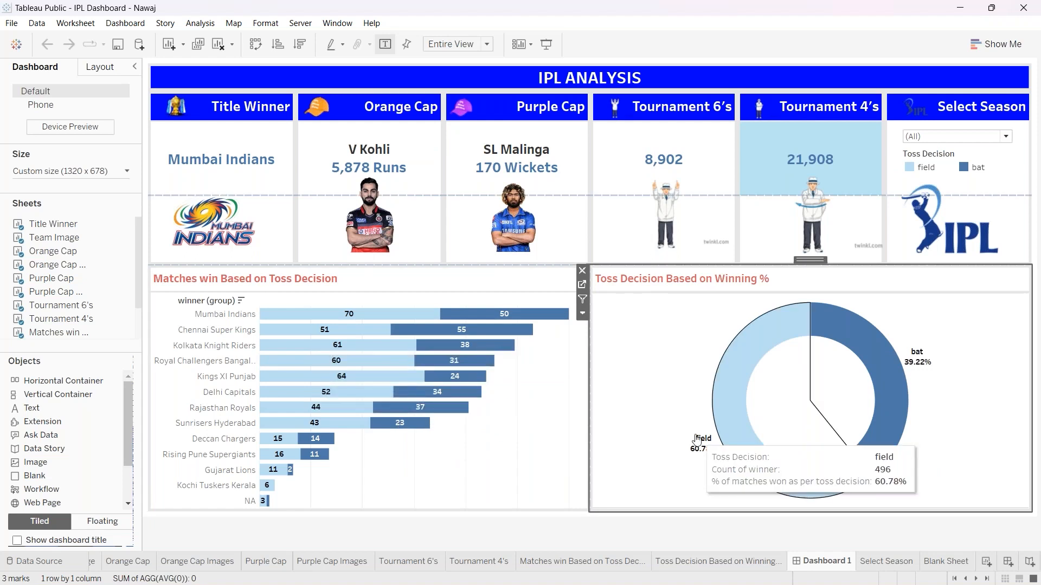
key("alt+Tab")
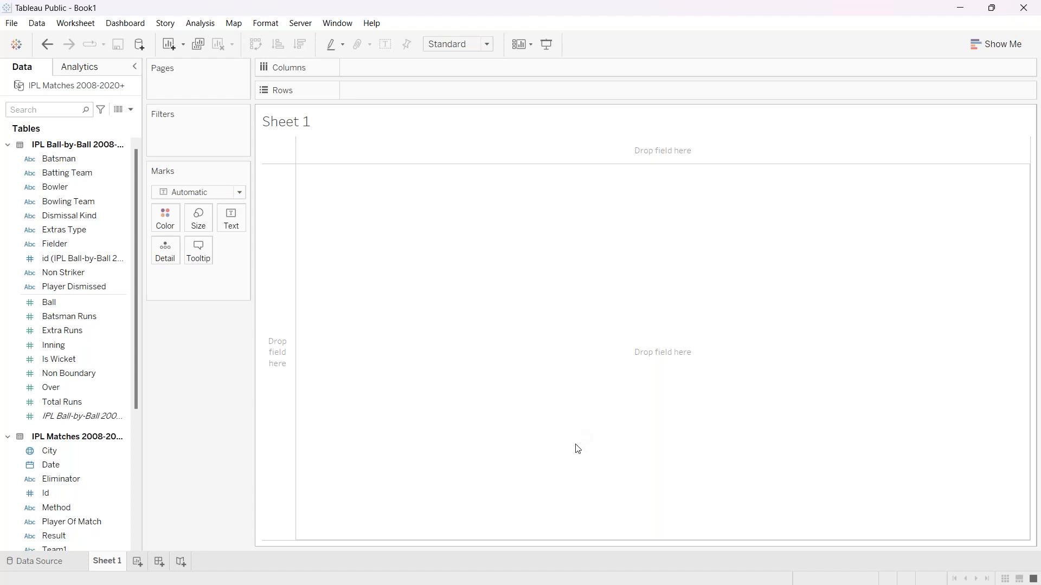
Rename Sheet 1 as Title Winner and locate the Winner field in the IPL Matches 2008-2020 table.
double_click(110, 566)
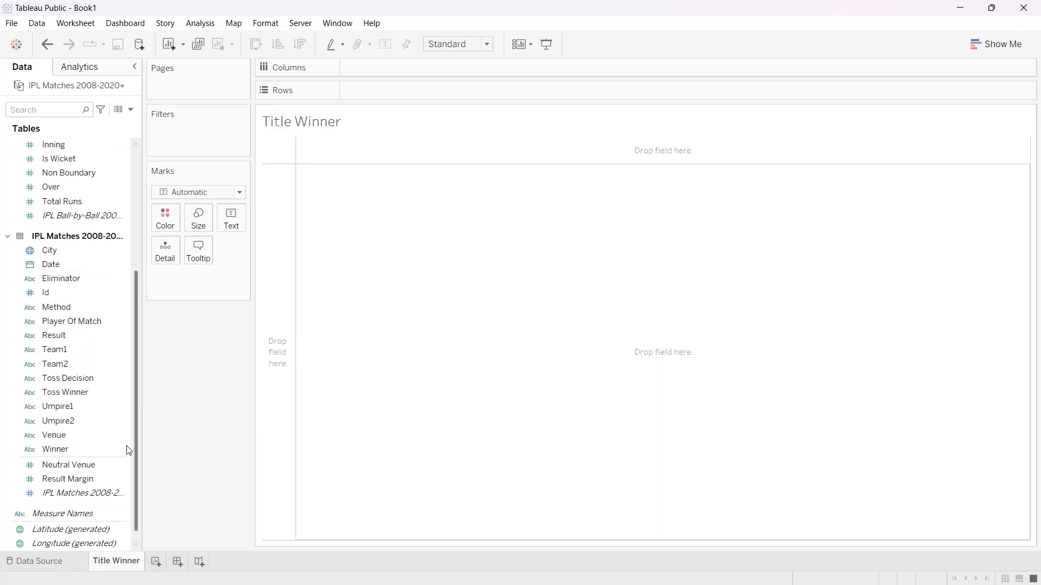
left_click(79, 451)
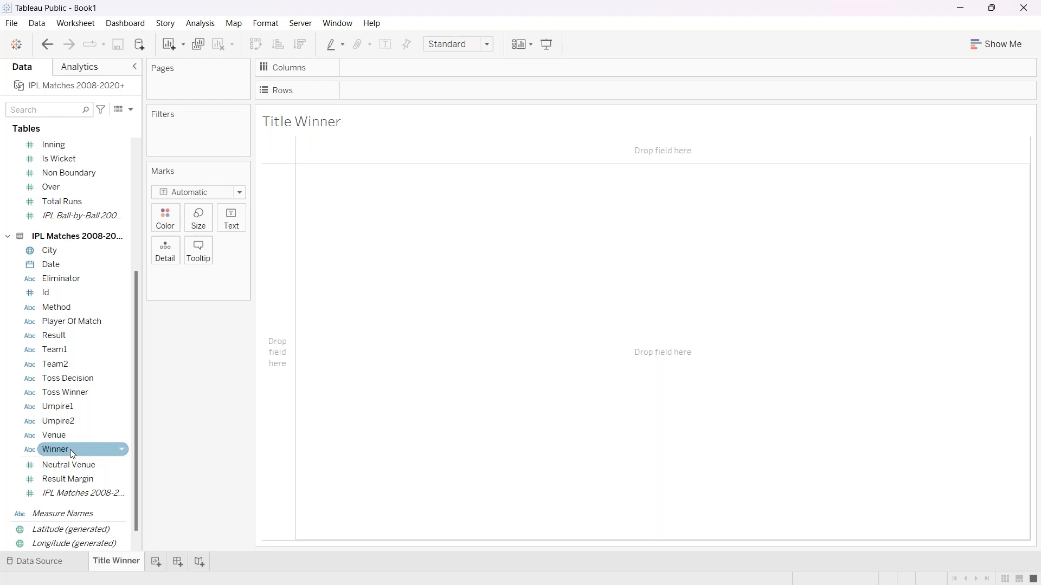
left_click(109, 241)
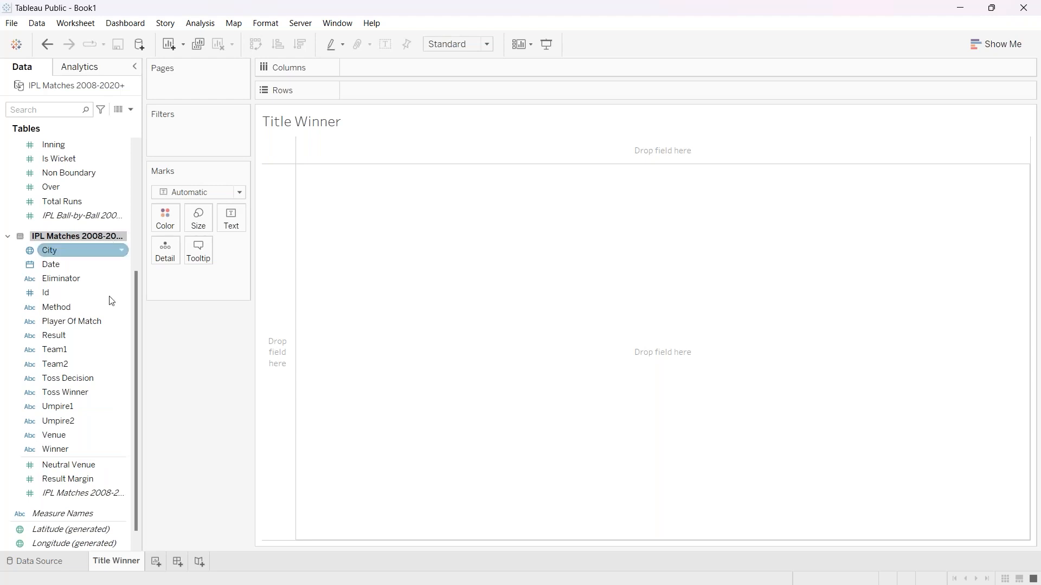
Add Winner to the rows and place Date ahead of it to list the match winners under each year.
left_click(61, 450)
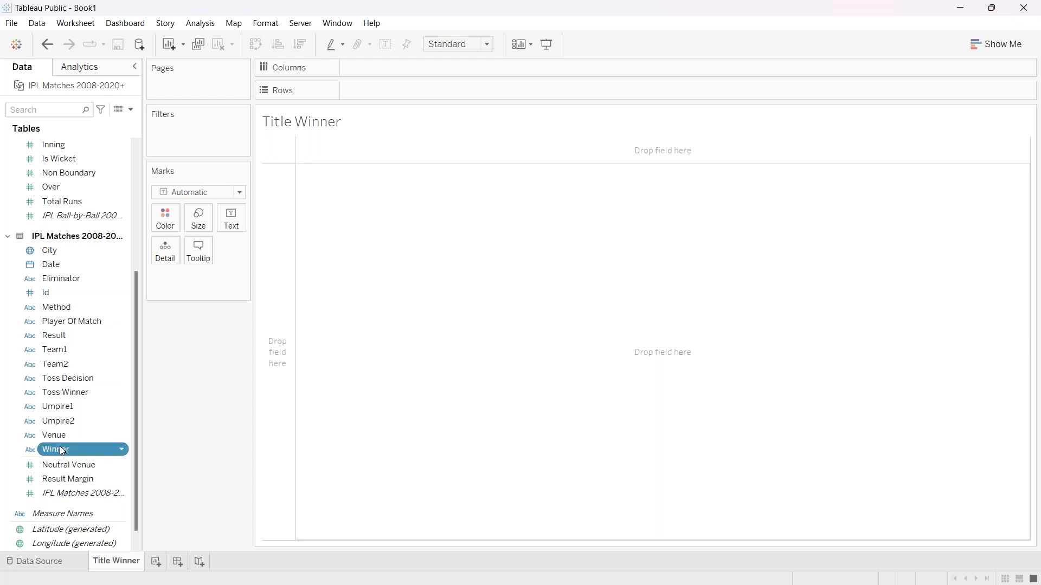
left_click_drag(61, 450, 389, 90)
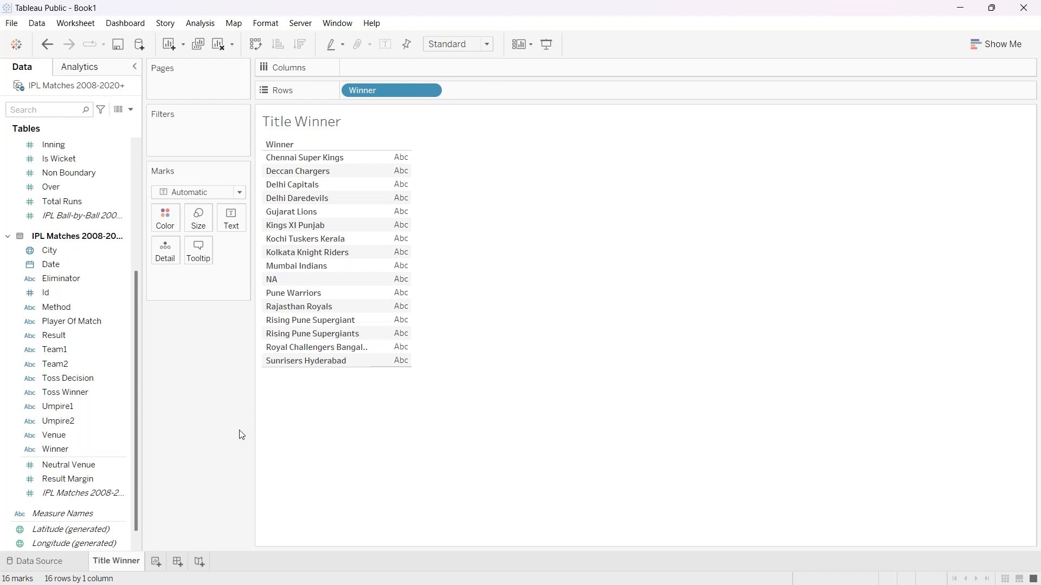
left_click(64, 268)
left_click_drag(64, 267, 353, 91)
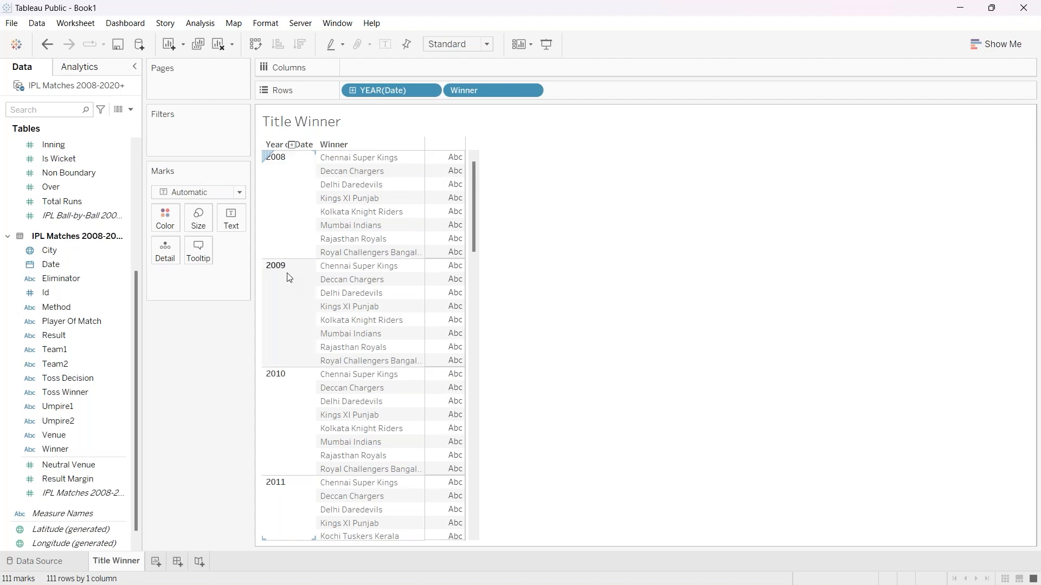
scroll(289, 277, "down", 4)
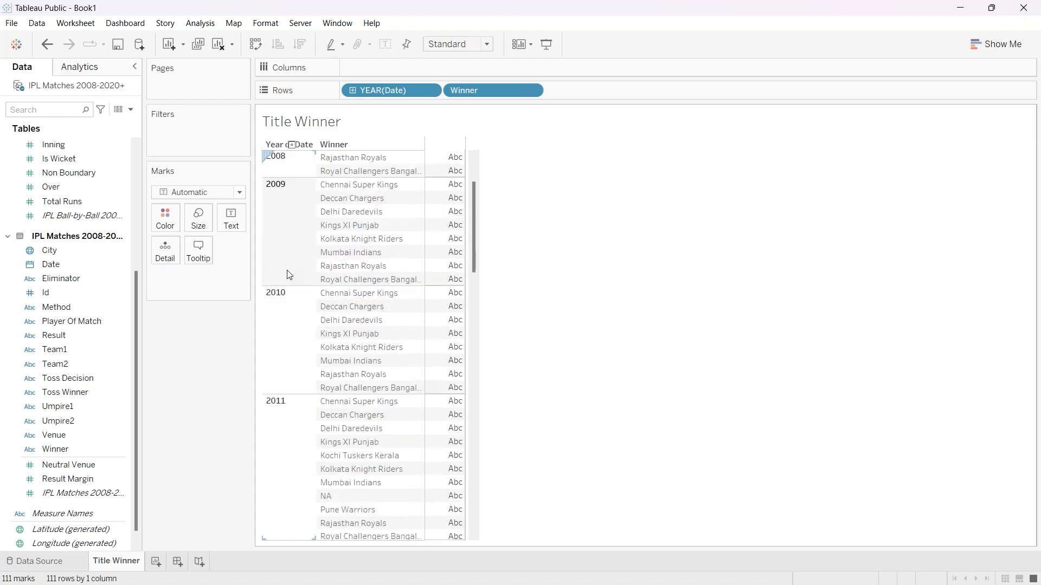
scroll(289, 275, "down", 2)
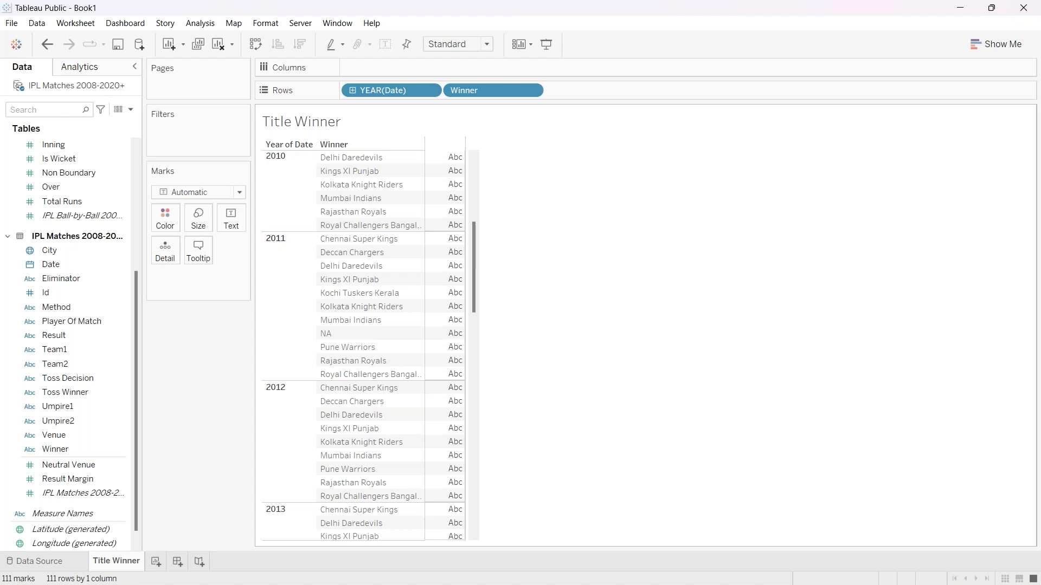
Change the Date field in the rows from year to exact date and make it discrete.
left_click(431, 91)
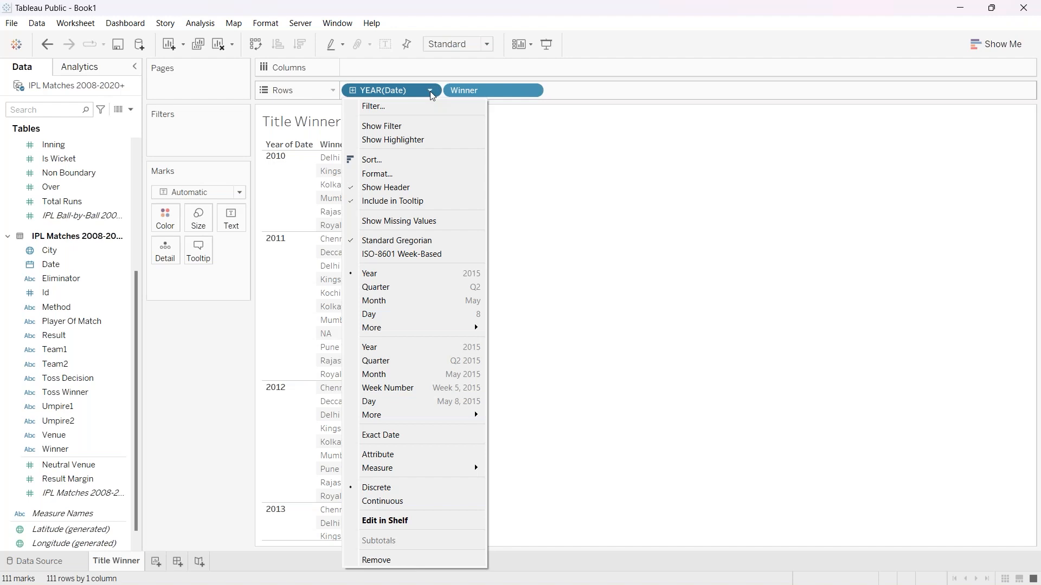
left_click(410, 436)
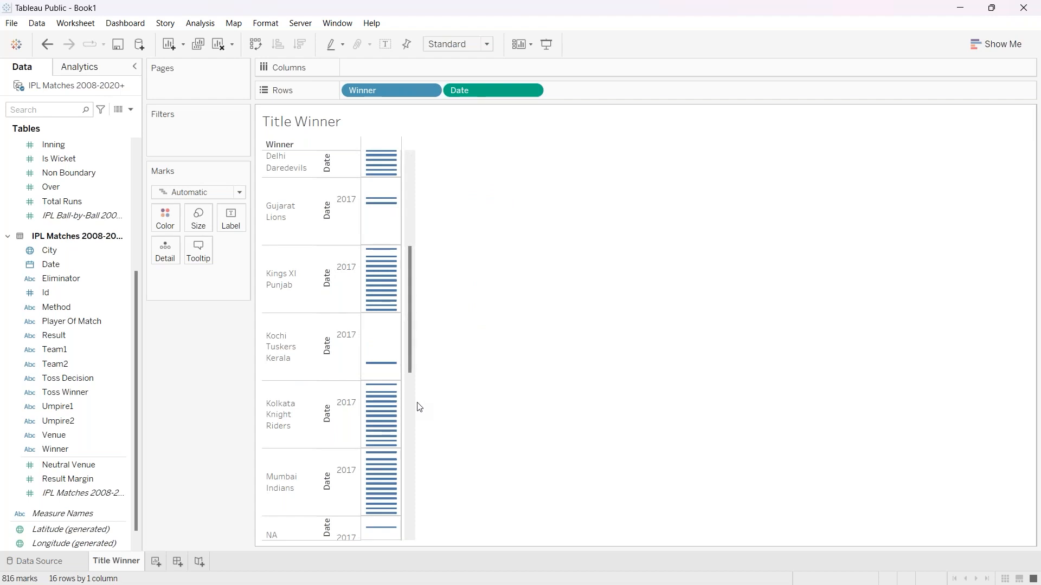
left_click(532, 92)
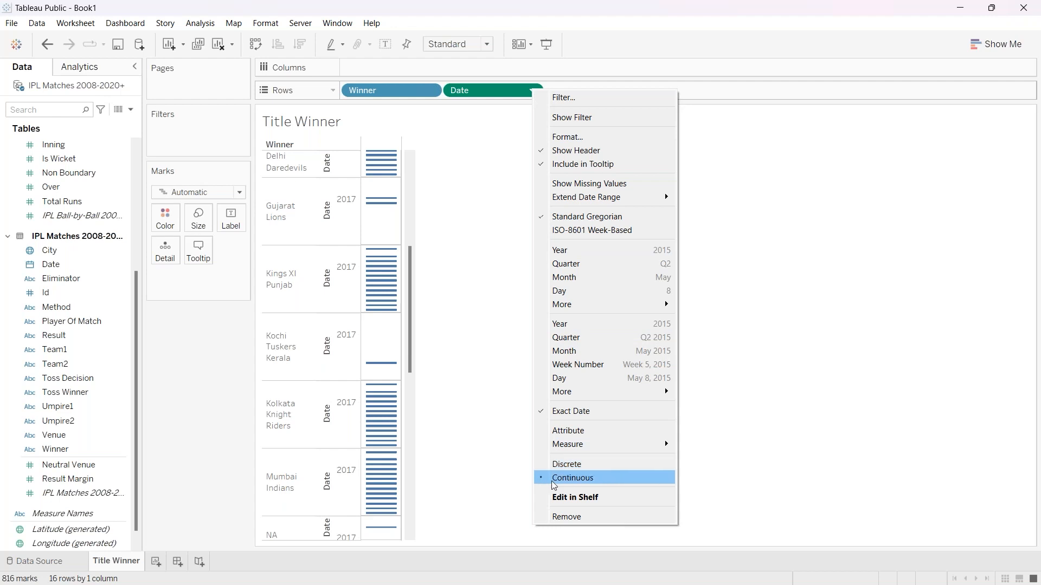
left_click(564, 466)
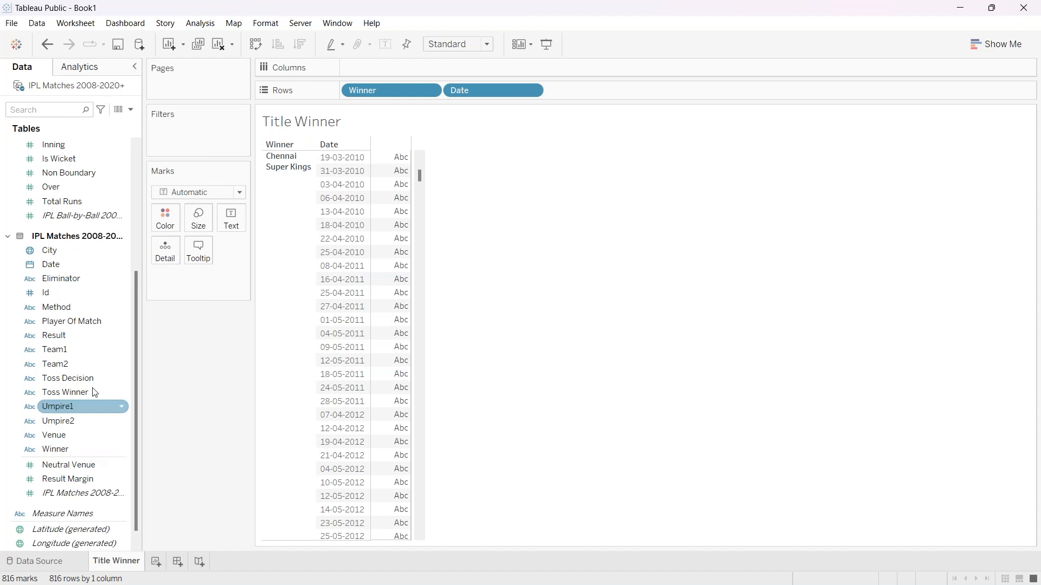
Add Date again at the start of the rows, grouped by year, ahead of Winner and the exact date.
left_click_drag(76, 264, 343, 87)
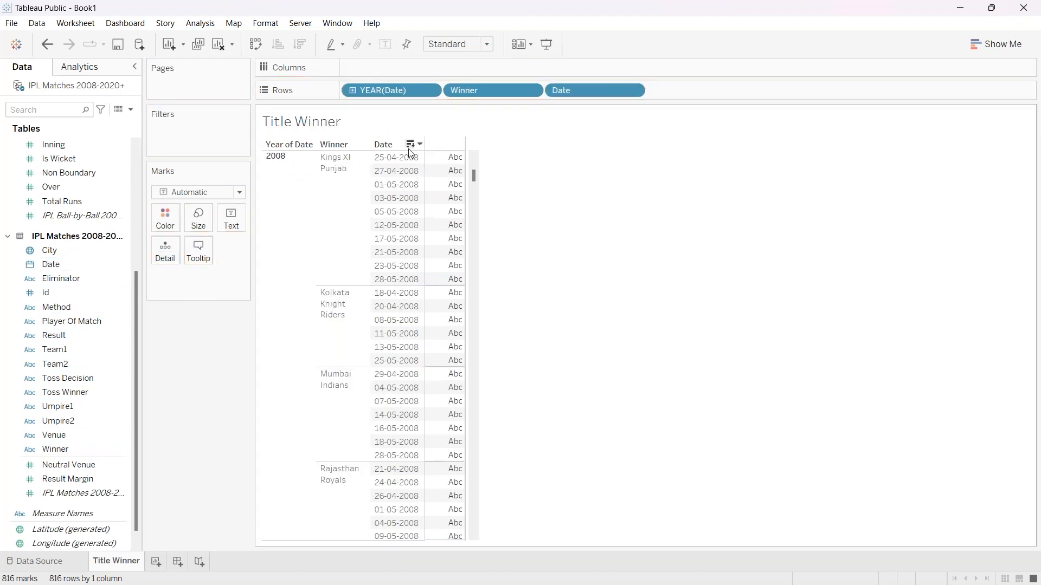
left_click(406, 152)
left_click(323, 265)
left_click(309, 264)
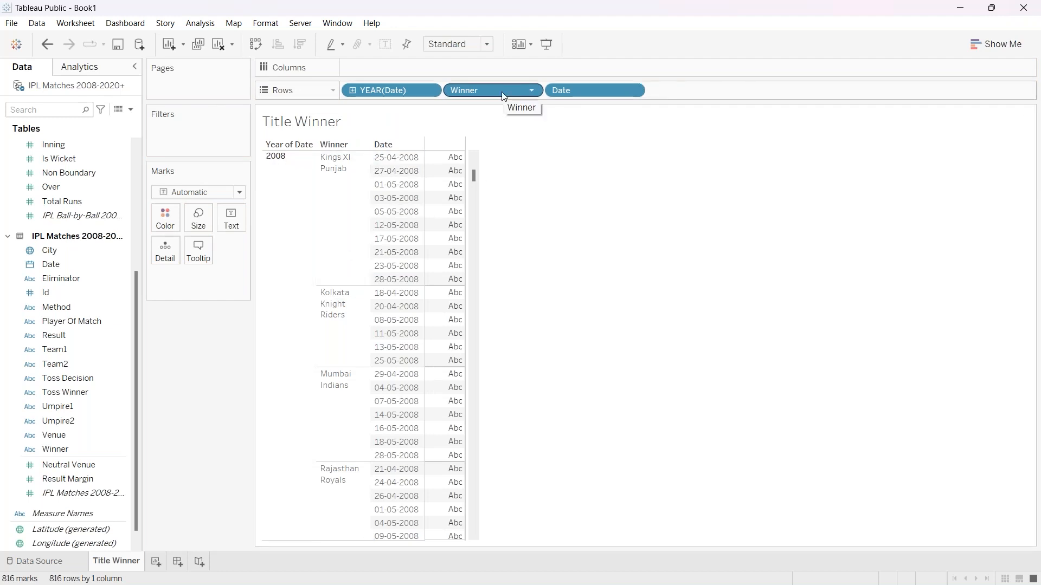
Reorder the rows to YEAR(Date), Date and Winner so each match date is followed by its winner.
left_click_drag(503, 96, 704, 87)
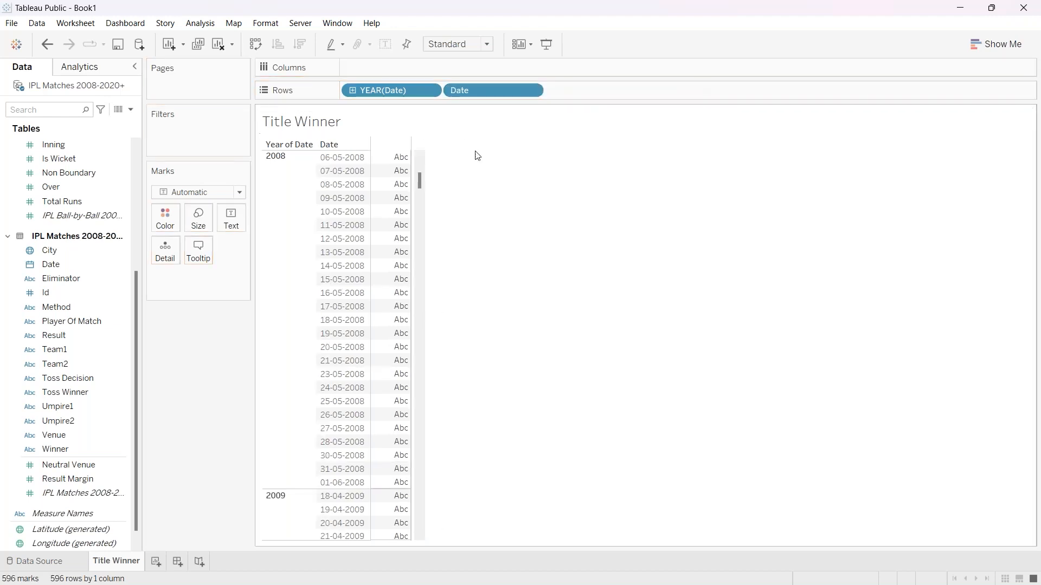
key("ctrl+z")
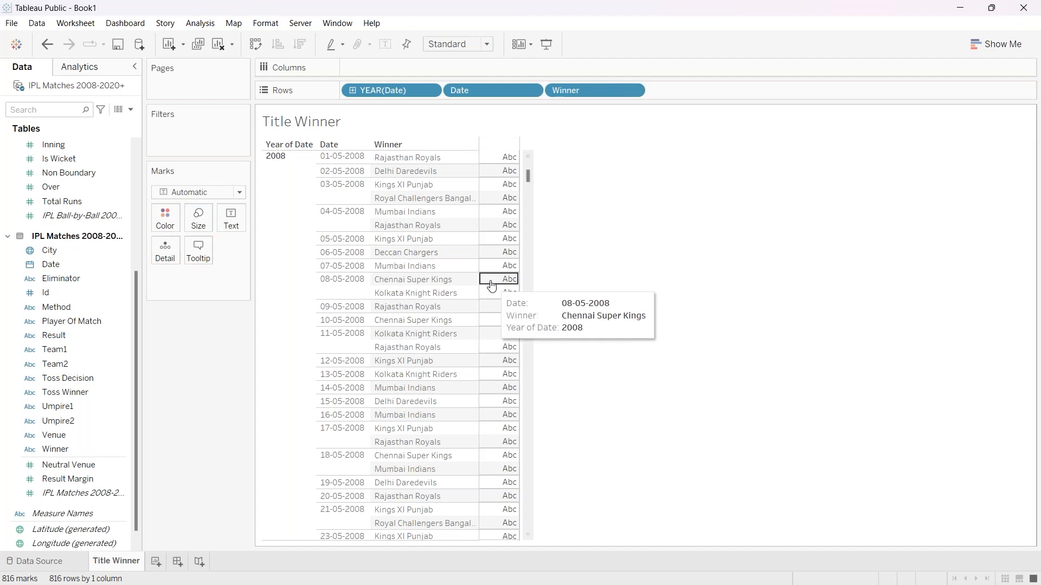
left_click(292, 176)
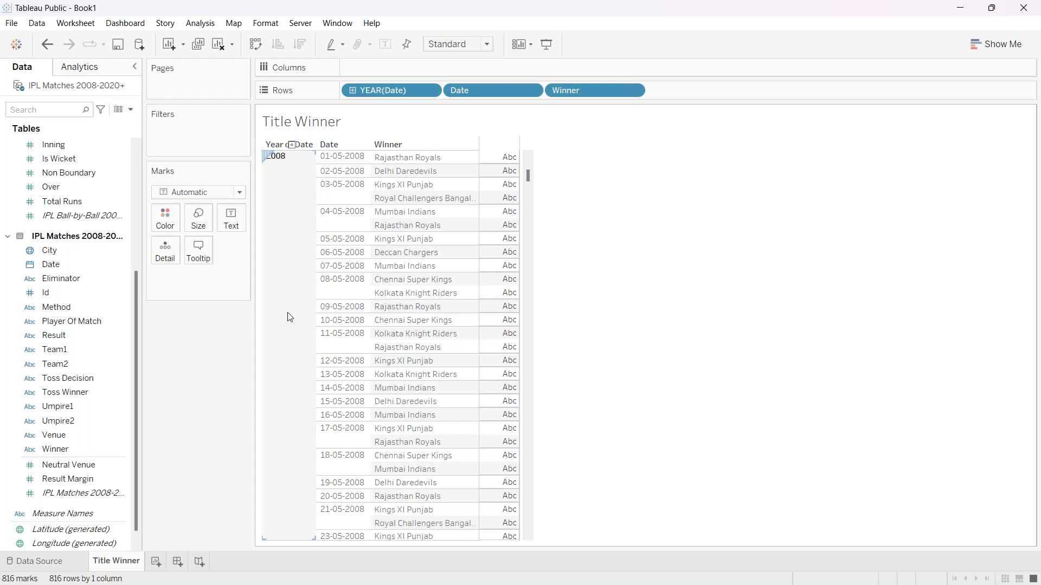
left_click(329, 161)
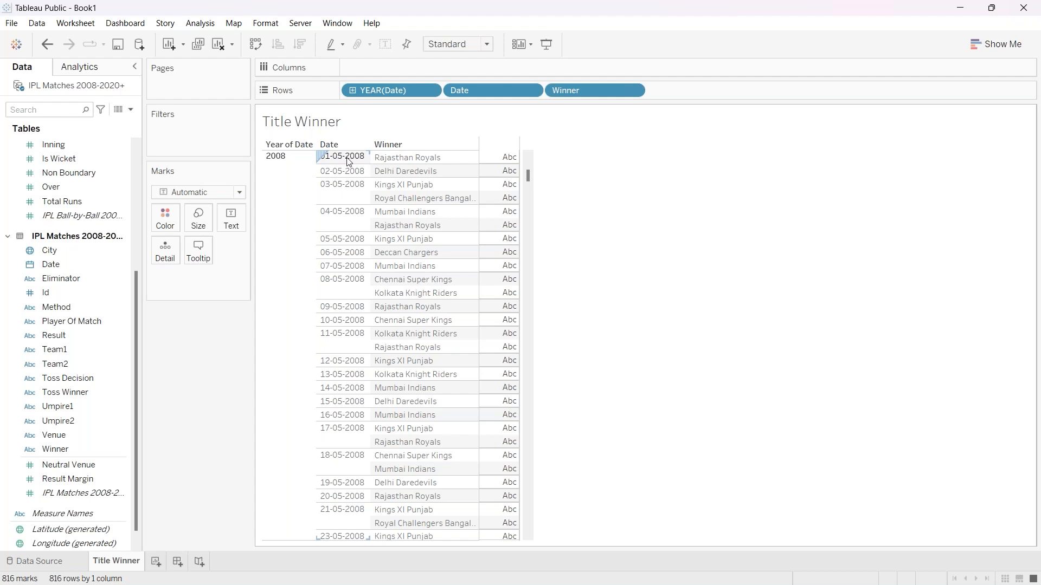
scroll(348, 162, "down", 8)
left_click(266, 239)
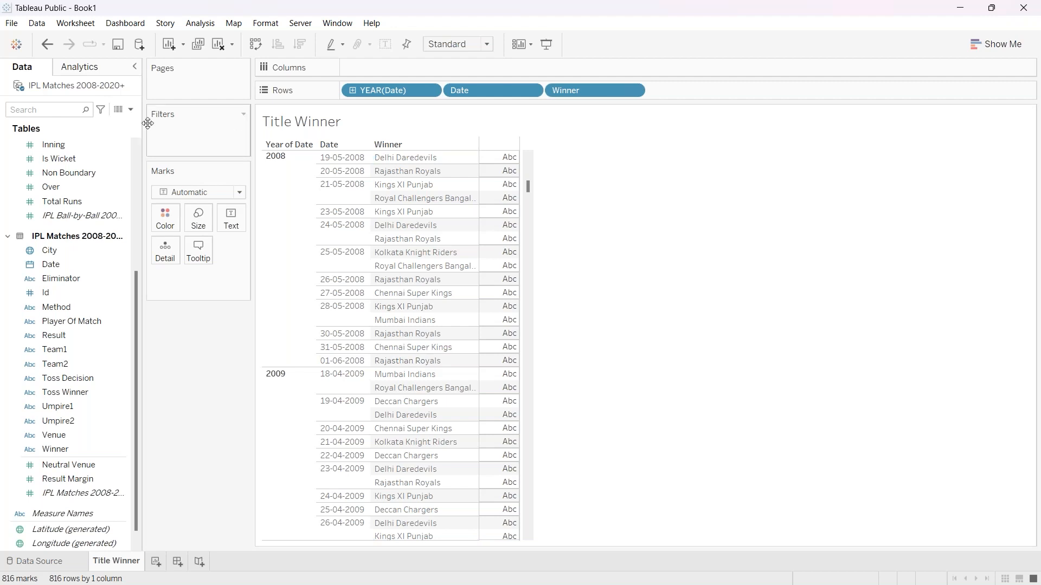
Create a calculated field named Max Date.
left_click(131, 110)
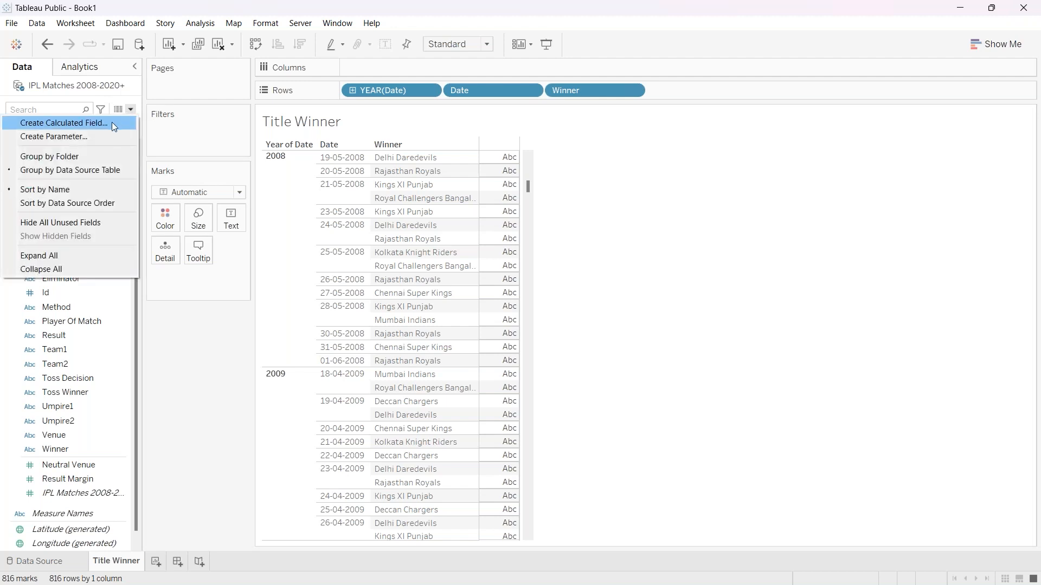
left_click(112, 122)
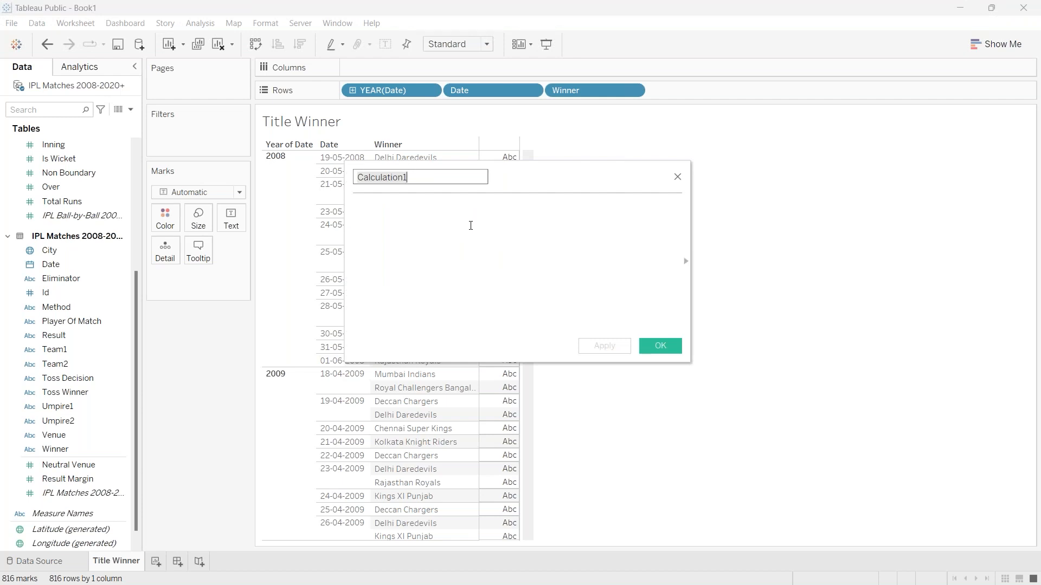
type("Max")
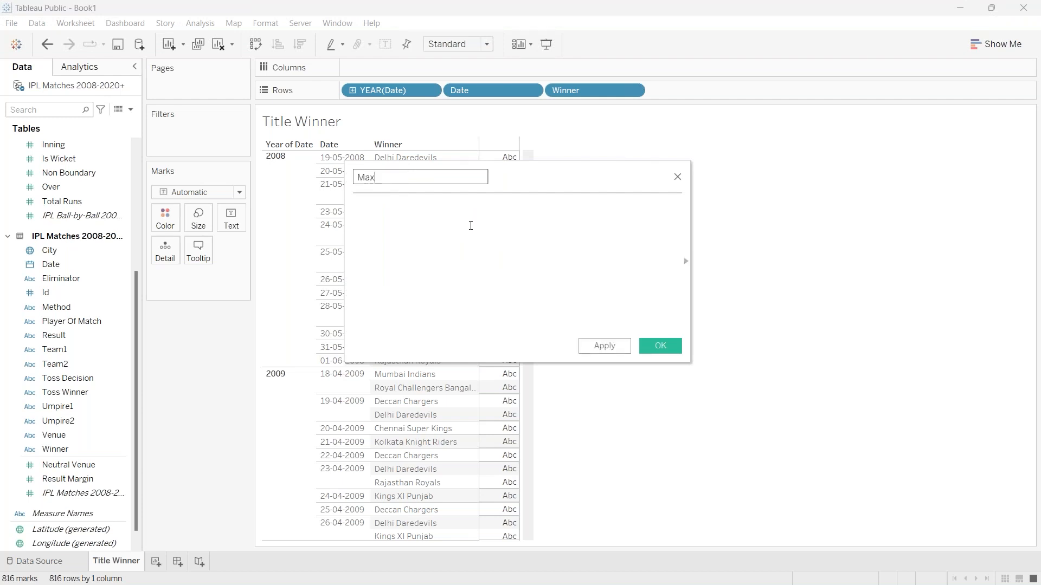
type(" Date")
left_click(470, 225)
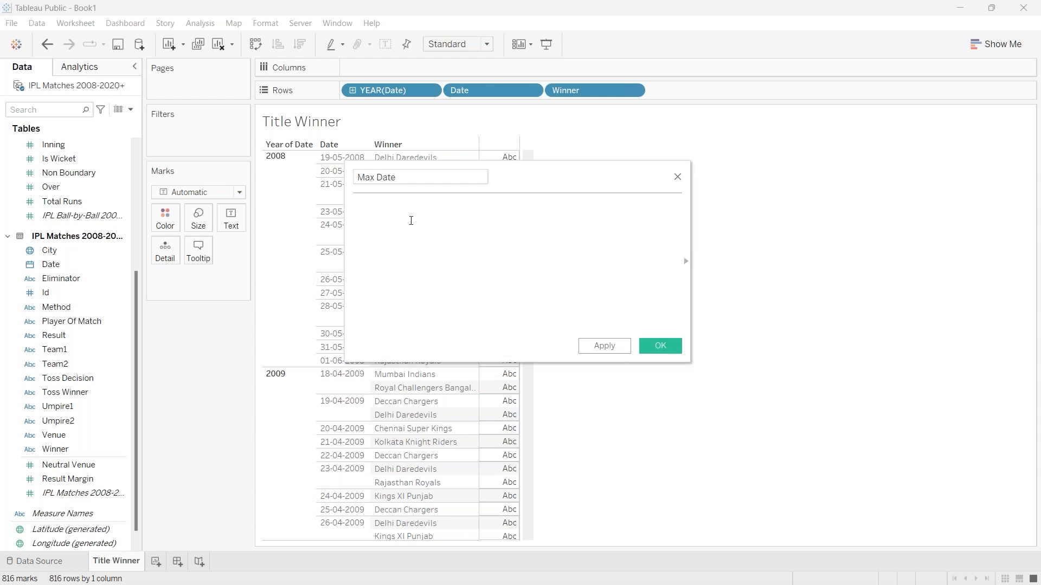
Define the Max Date formula as [Date] = { fixed: MAX([Date])} and save the field.
type("D")
key("Return")
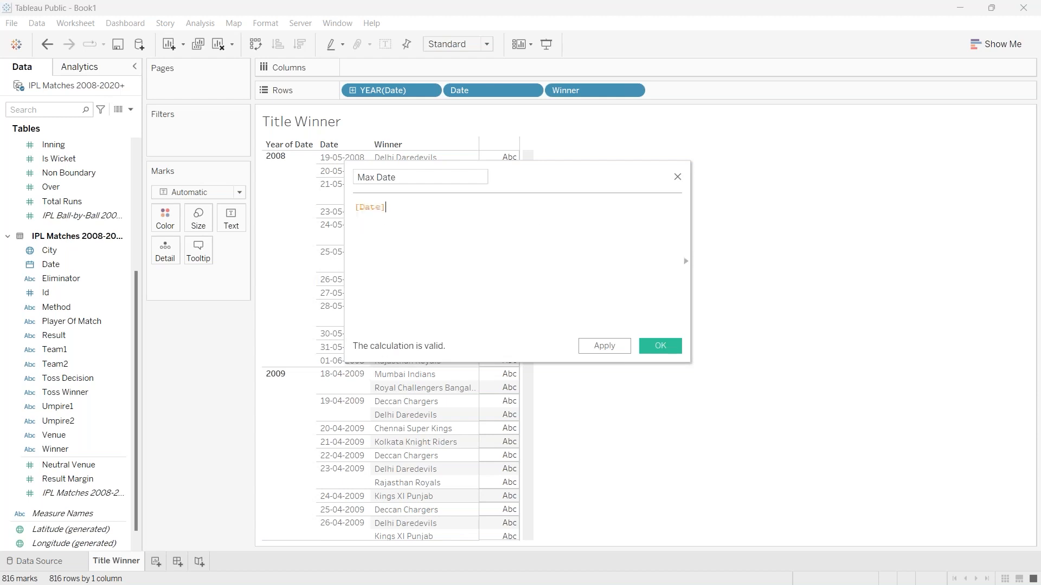
type("=")
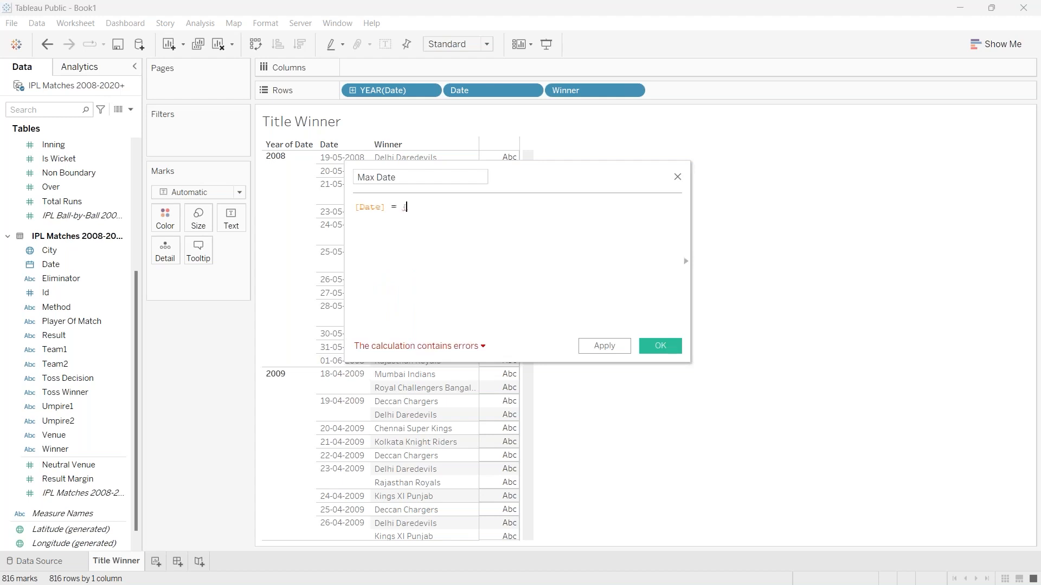
type("{ fixed")
type(": ma")
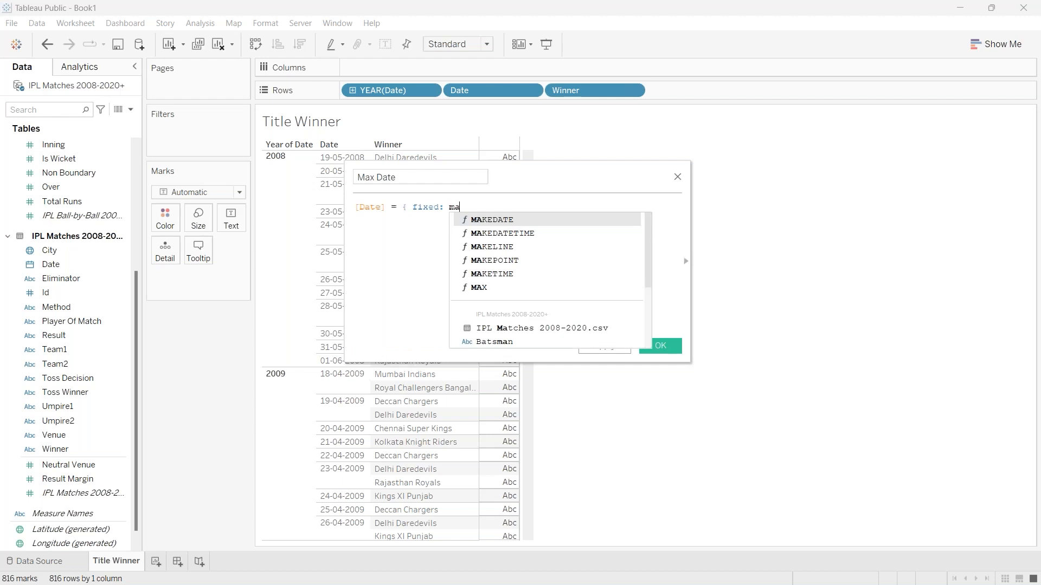
type("x")
key("Return")
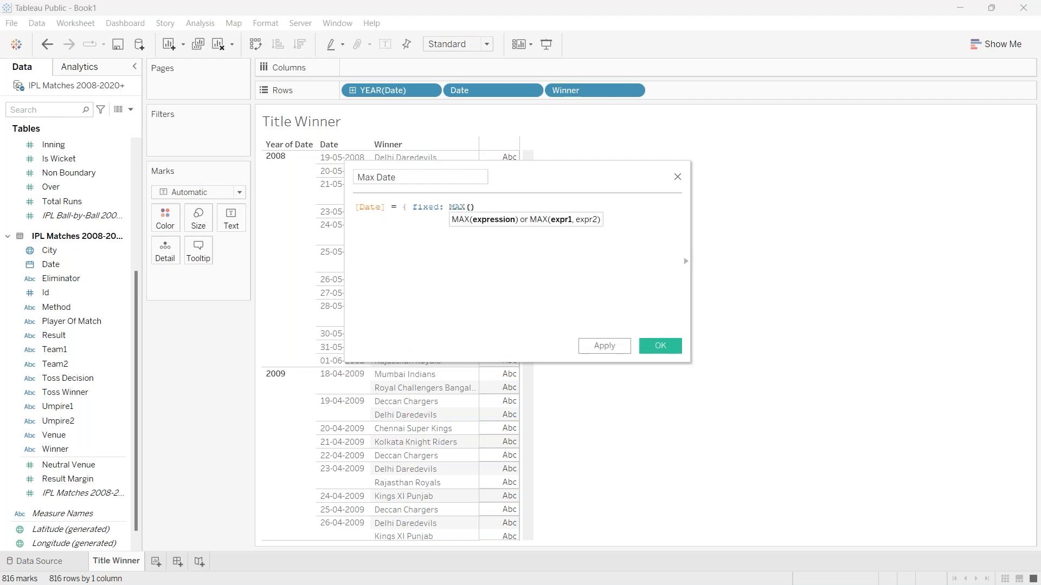
type("da")
key("Return")
key("Right")
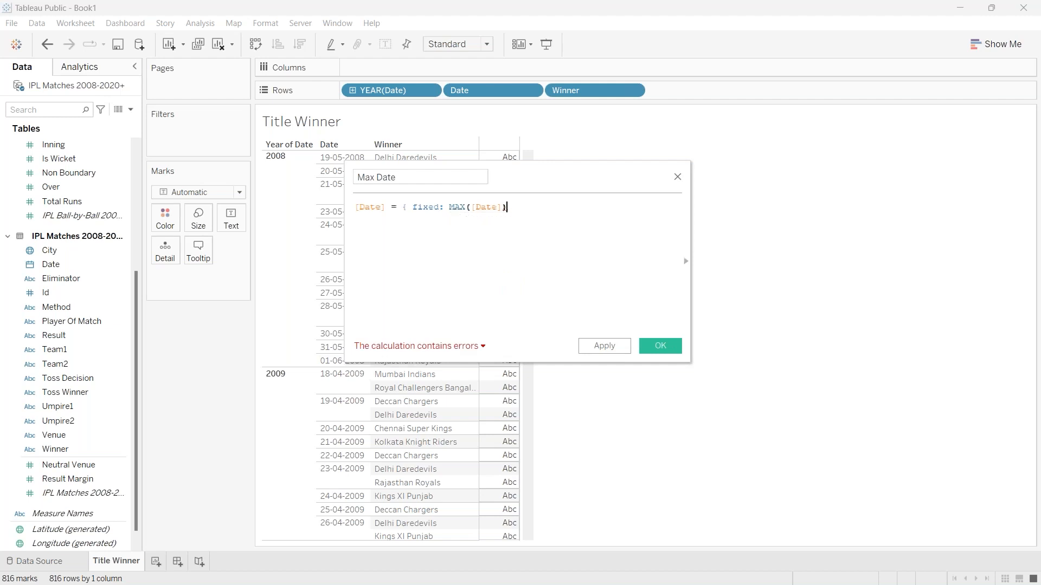
type("}")
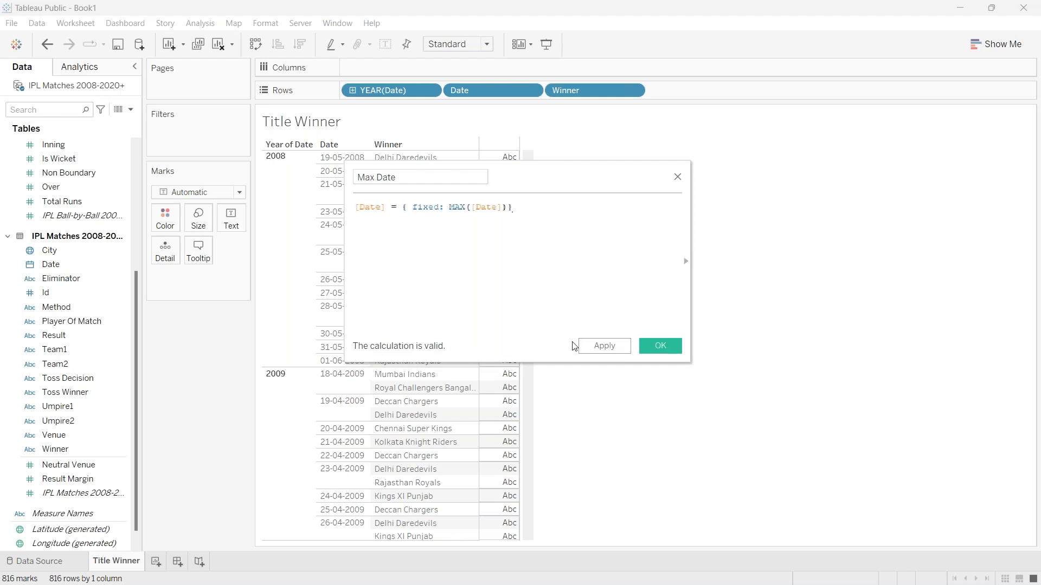
left_click(606, 349)
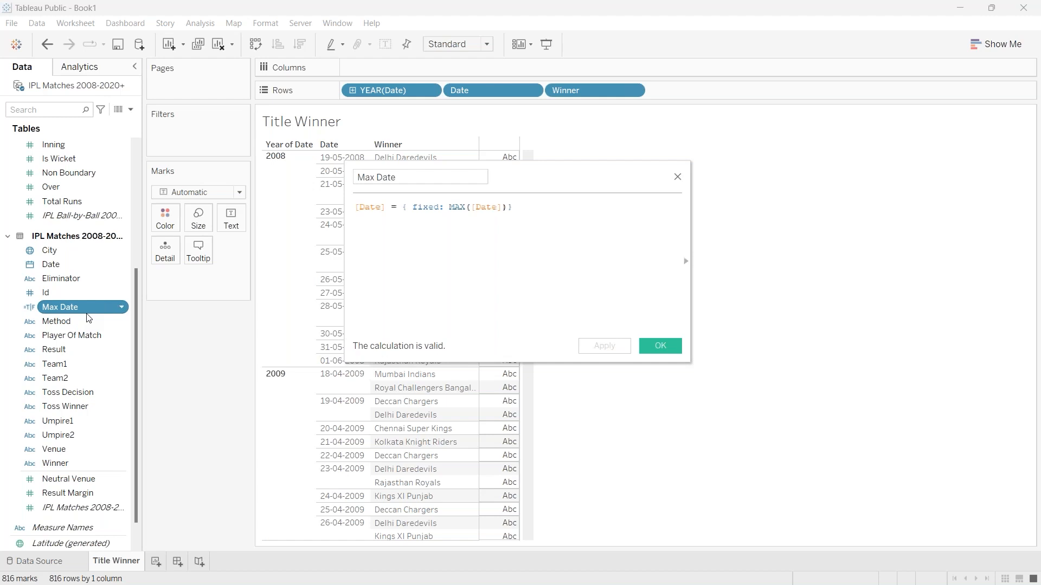
left_click(662, 347)
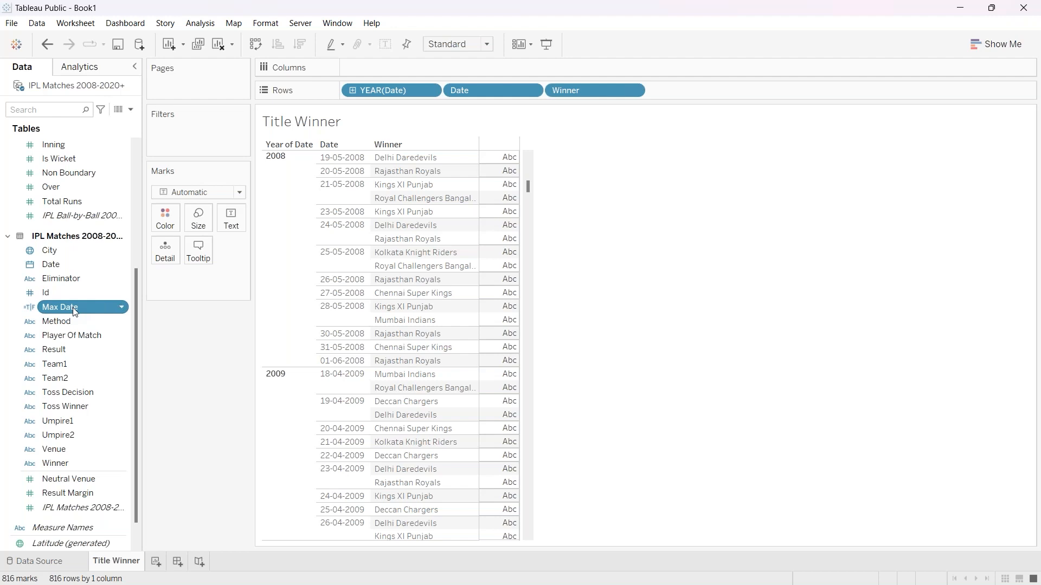
Filter the sheet by Max Date, keeping only the True value.
mouse_move(73, 307)
left_mouse_down()
mouse_move(131, 287)
mouse_move(200, 162)
mouse_move(187, 134)
mouse_move(193, 144)
left_mouse_up()
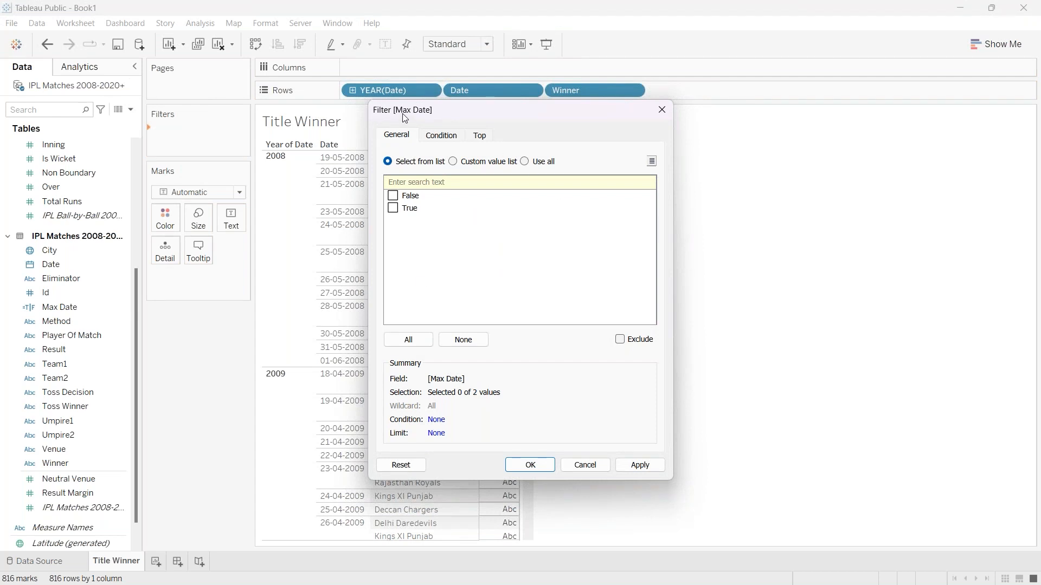
left_click(394, 209)
left_click(640, 465)
left_click(522, 466)
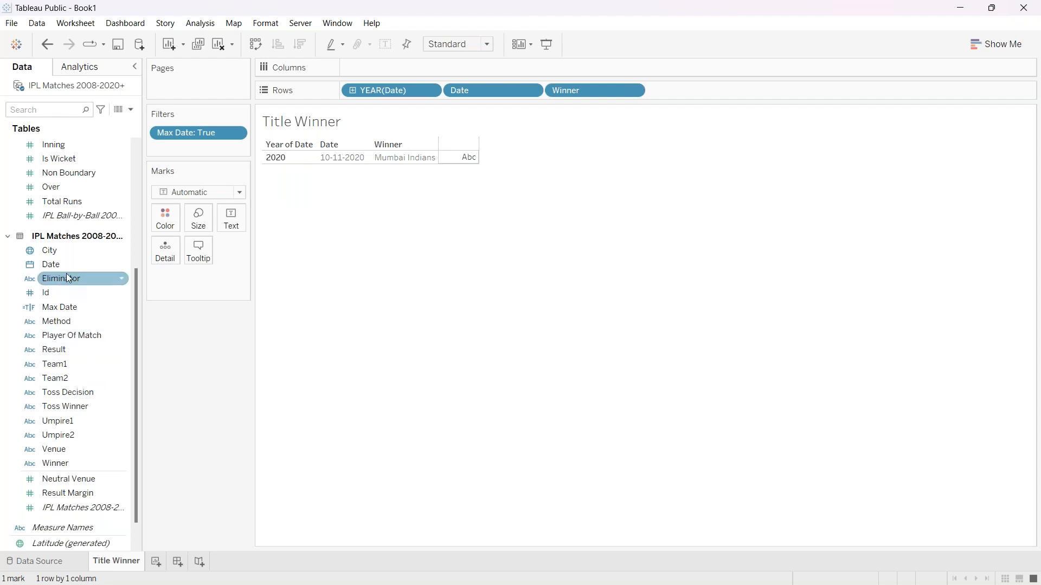
Filter the sheet by the years of Date with all years selected, and show the YEAR(Date) filter control on the sheet.
mouse_move(64, 264)
left_mouse_down()
mouse_move(113, 258)
mouse_move(183, 148)
mouse_move(187, 119)
mouse_move(187, 142)
left_mouse_up()
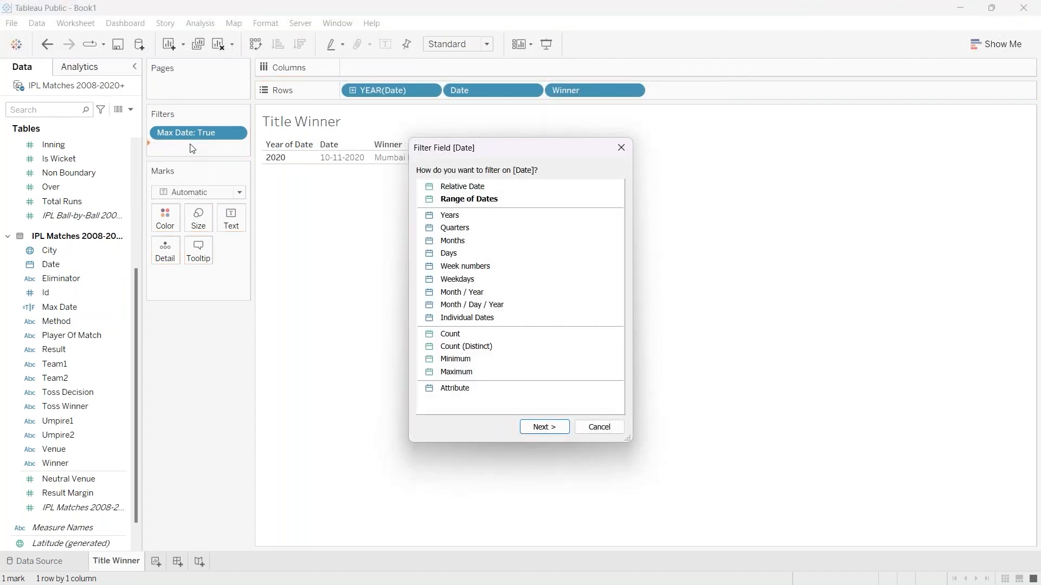
left_click(438, 216)
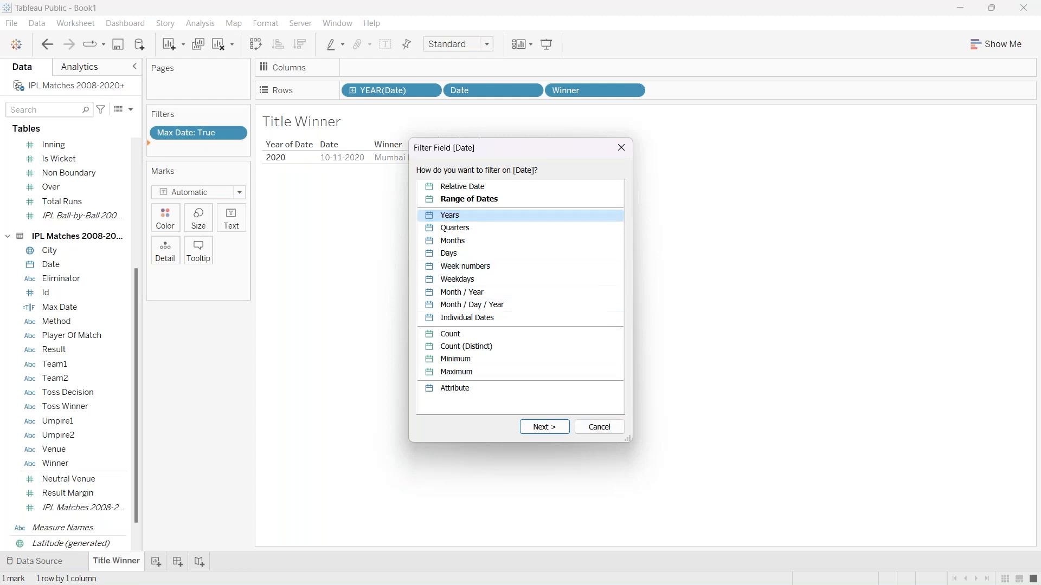
left_click(544, 427)
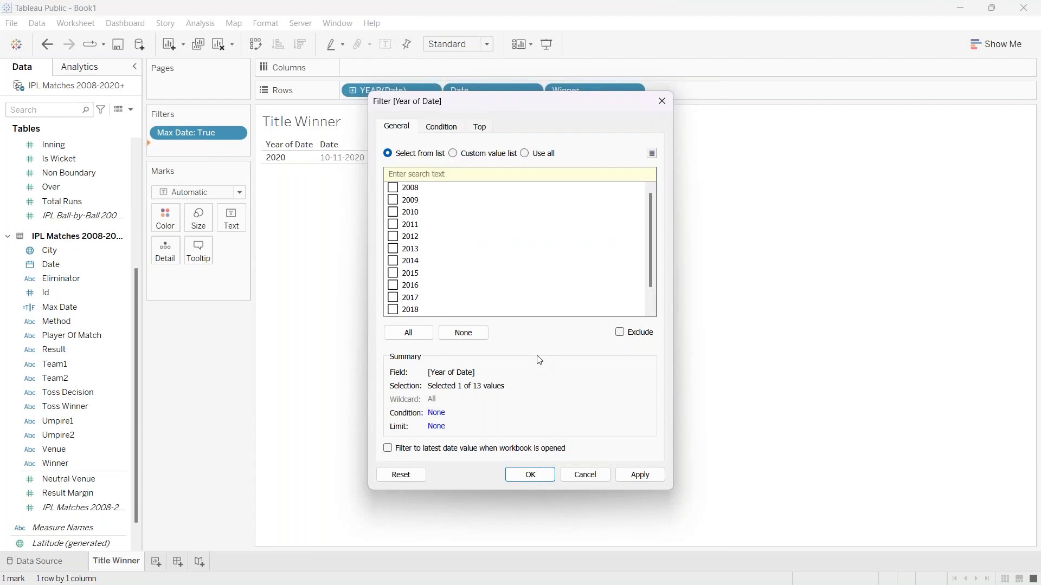
scroll(464, 218, "down", 1)
left_click(397, 336)
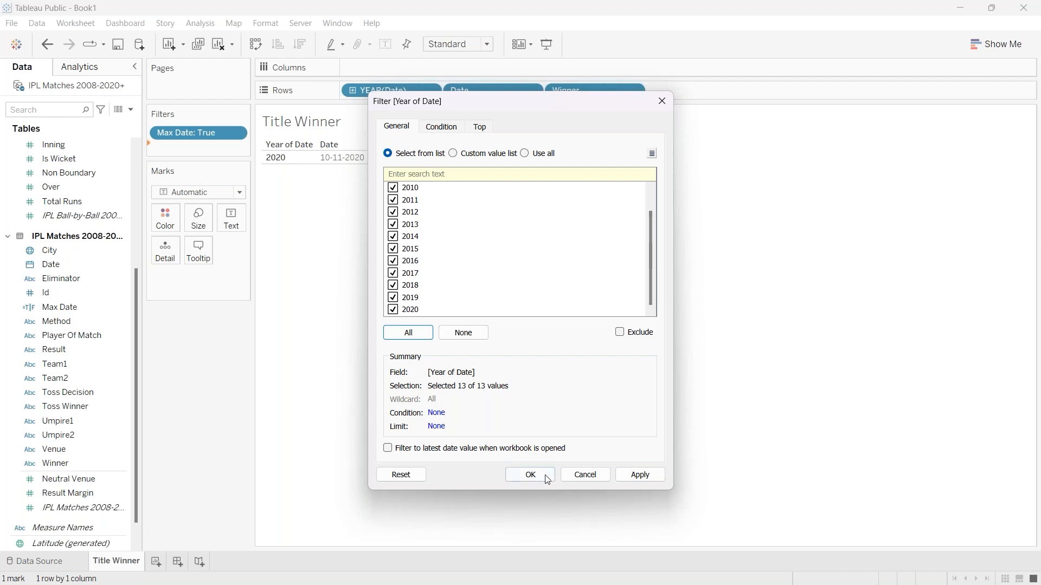
left_click(638, 475)
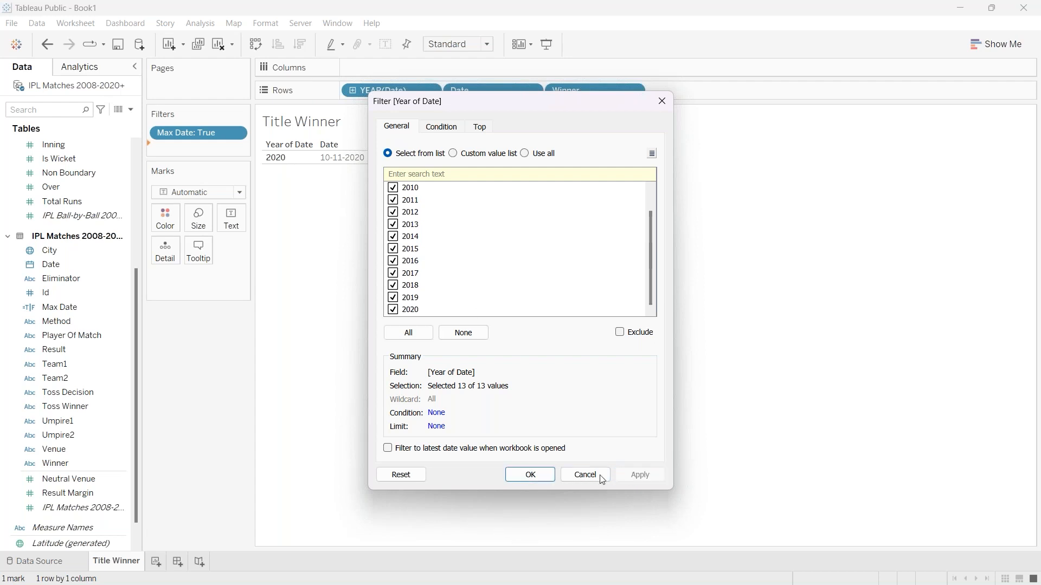
left_click(531, 475)
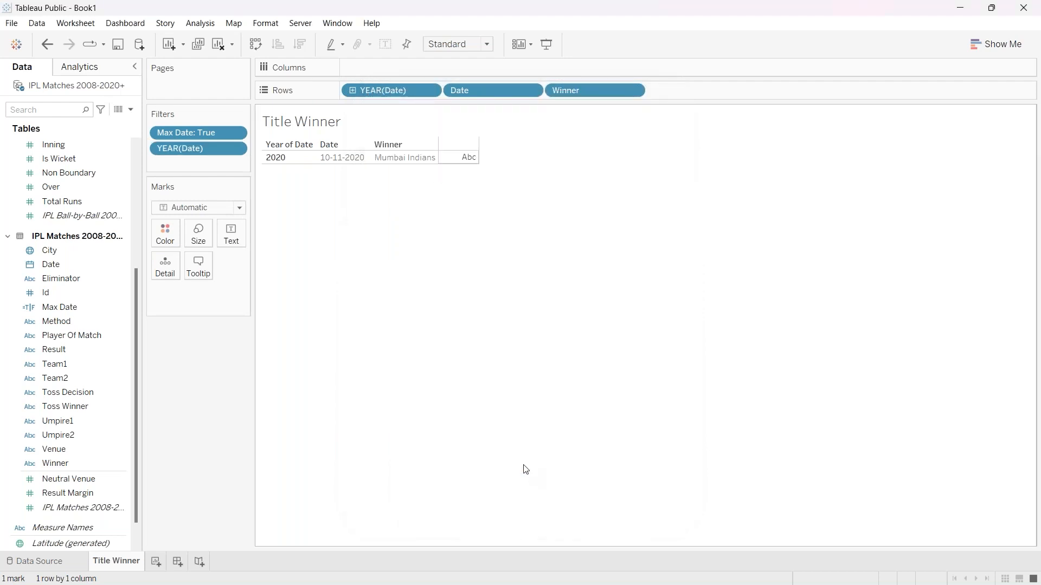
right_click(237, 151)
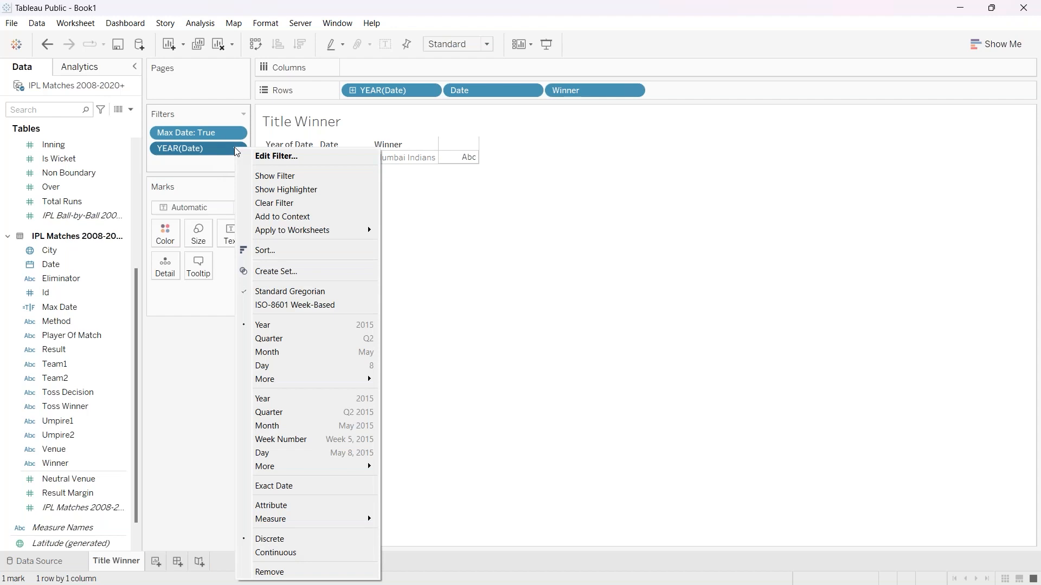
left_click(276, 175)
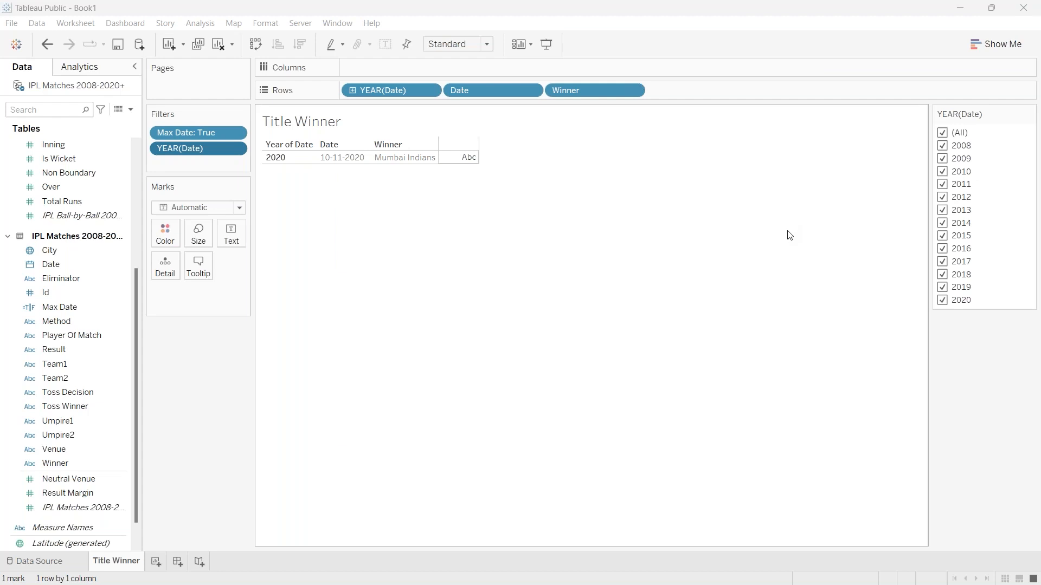
Test the year filter by clearing all years, selecting 2008 and restoring all years.
left_click(944, 133)
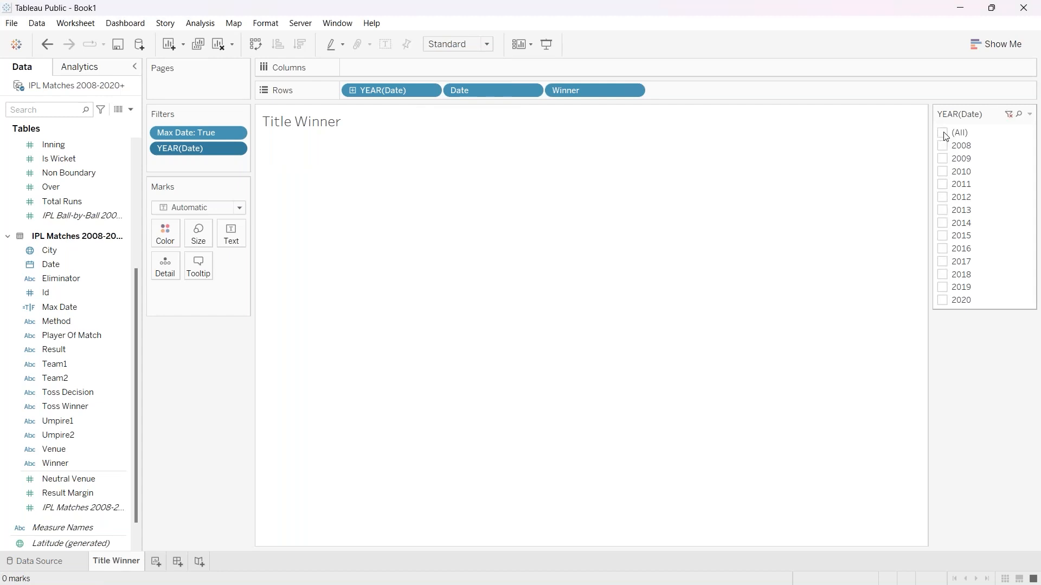
left_click(945, 148)
left_click(943, 133)
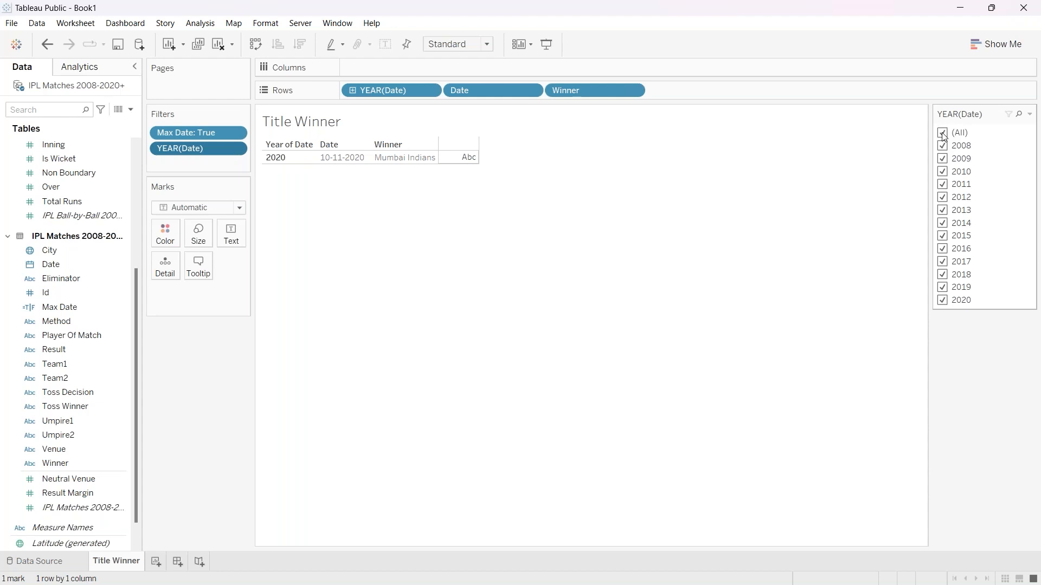
Add the YEAR(Date) filter to context.
left_click(236, 149)
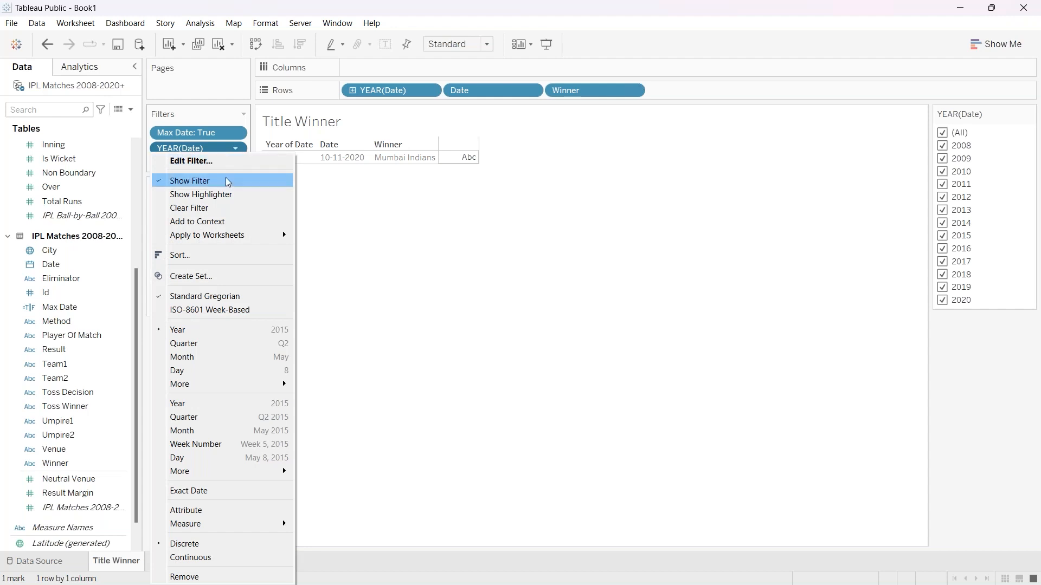
left_click(219, 223)
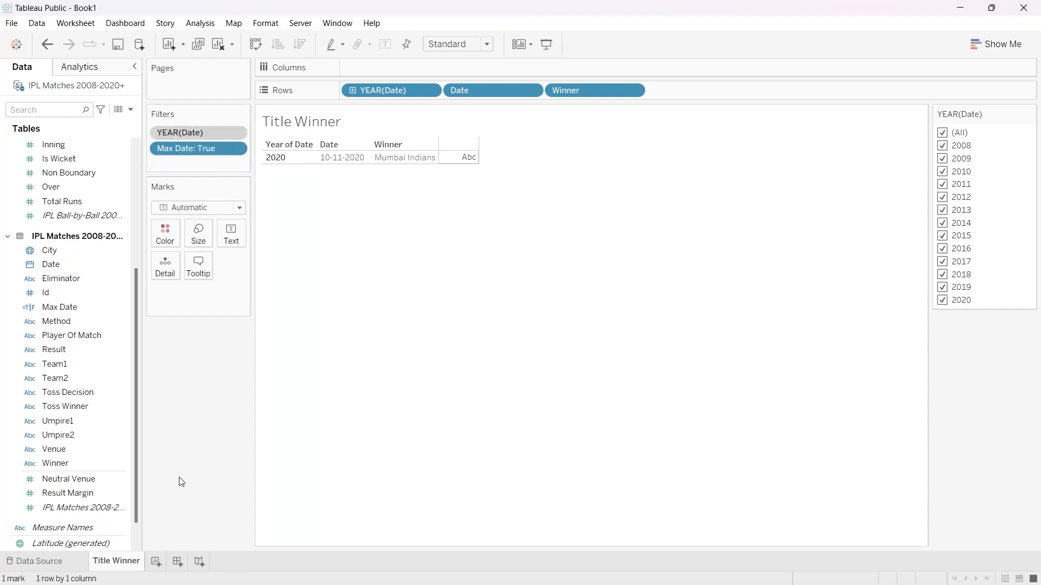
Switch to the IPL Dashboard workbook to examine the finished dashboard, and return to Book1.
mouse_move(232, 572)
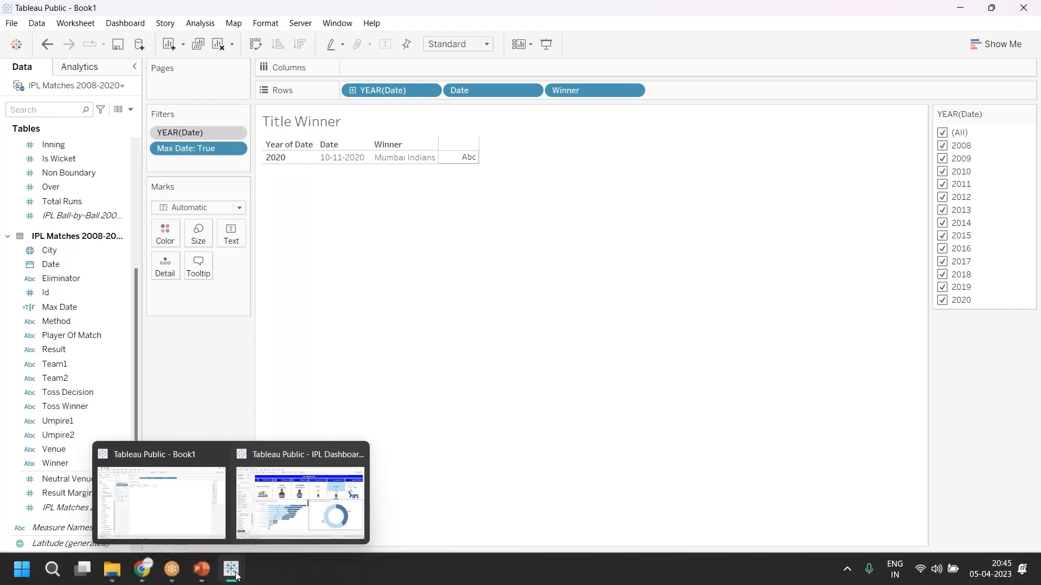
left_click(262, 515)
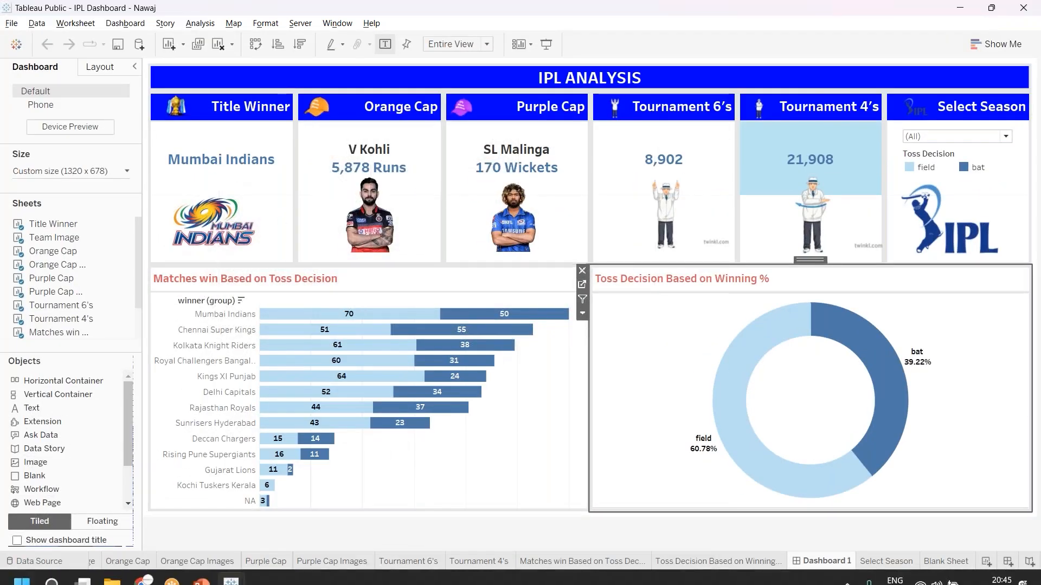
left_click(150, 573)
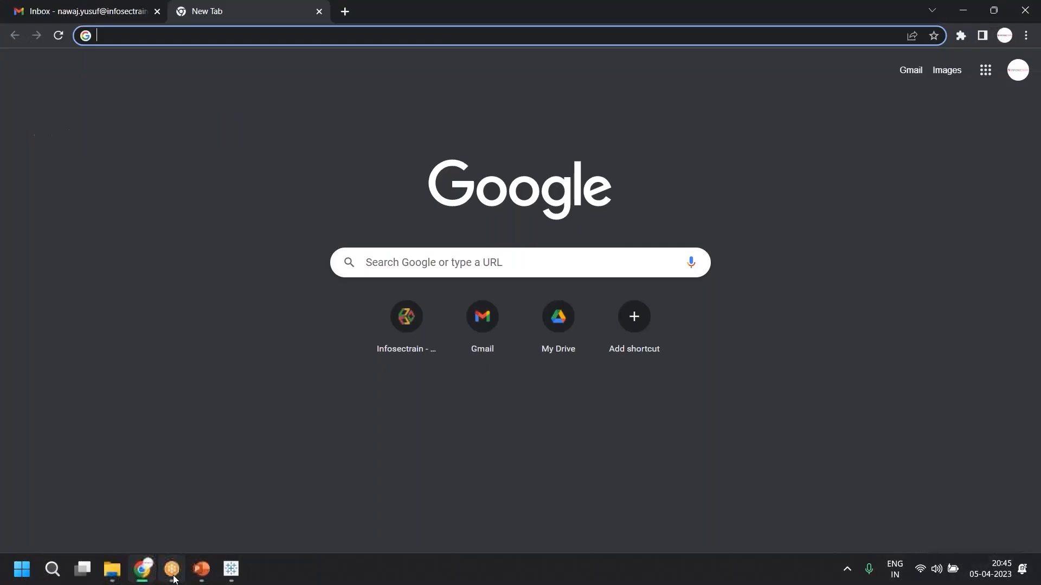
left_click(202, 495)
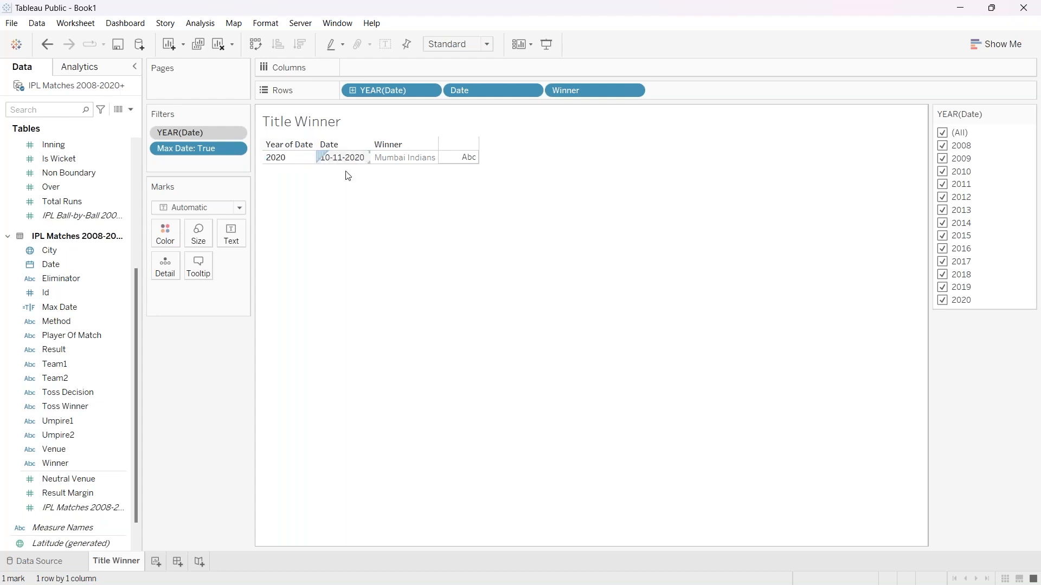
Remove YEAR(Date) and Date from the rows, move Winner to the text mark, and widen the cell to fit the full team name.
left_click_drag(399, 90, 406, 272)
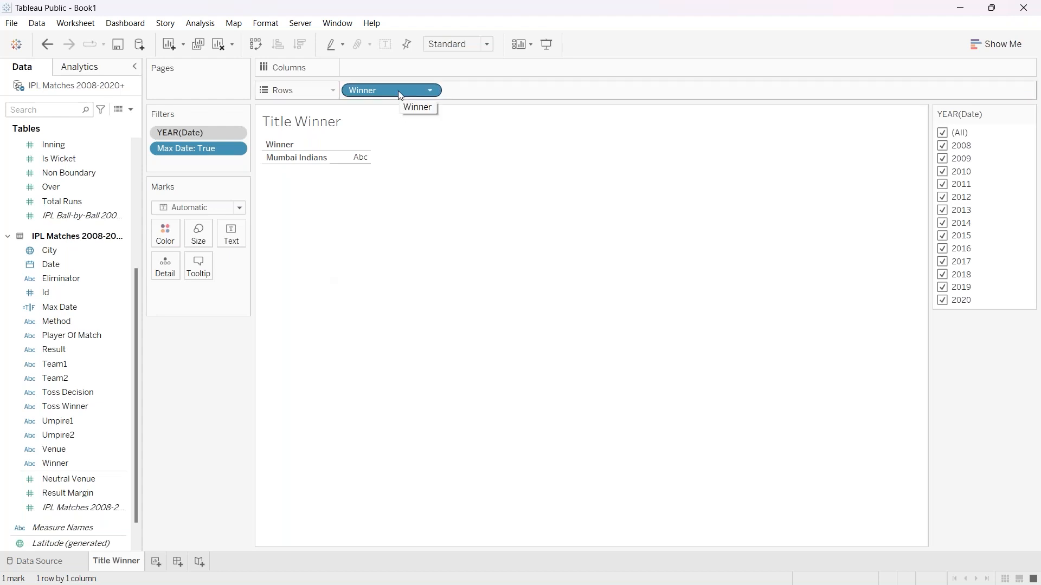
left_click_drag(398, 90, 393, 129)
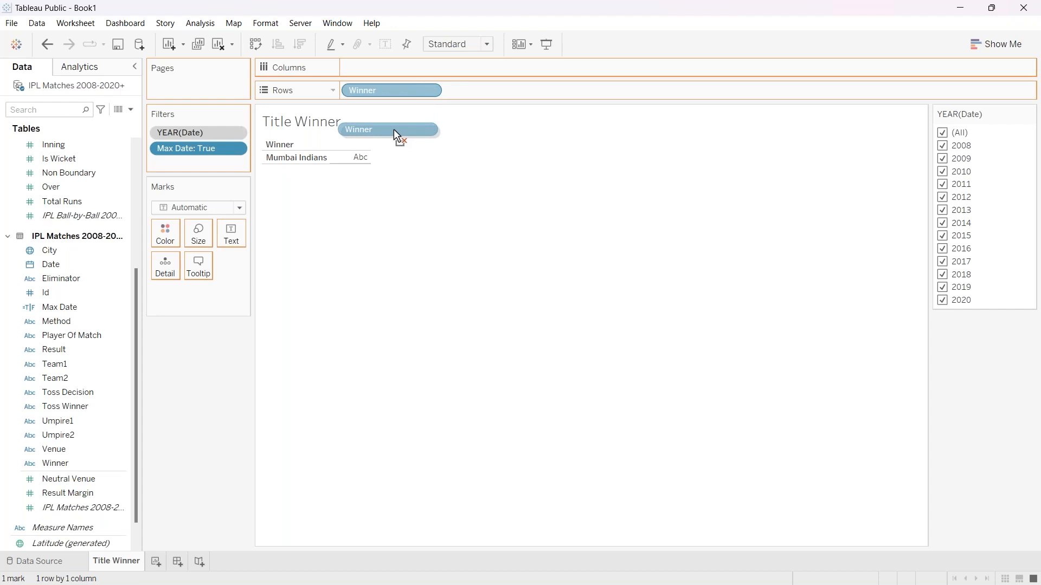
left_click_drag(394, 129, 226, 230)
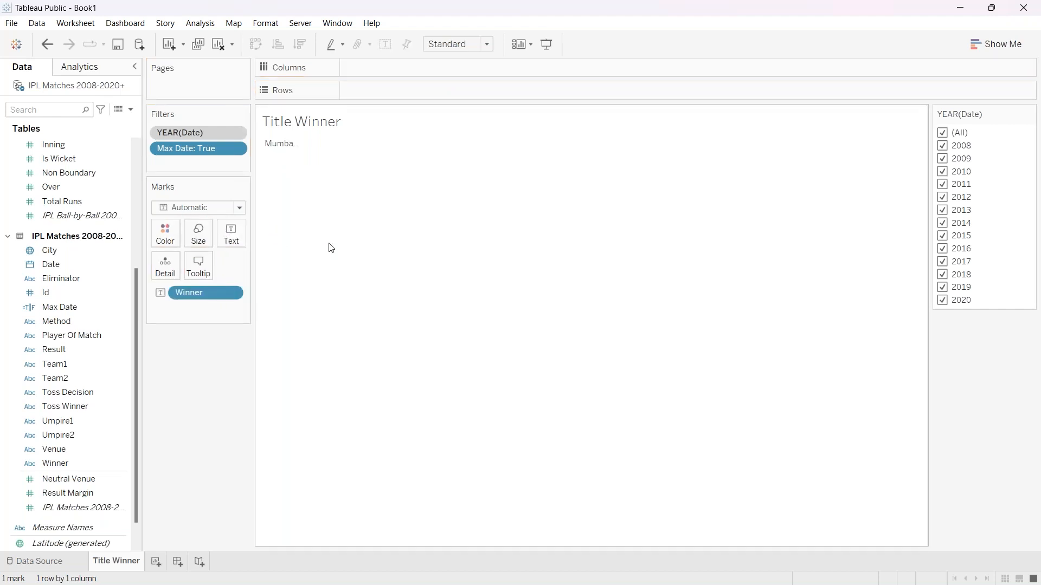
mouse_move(292, 145)
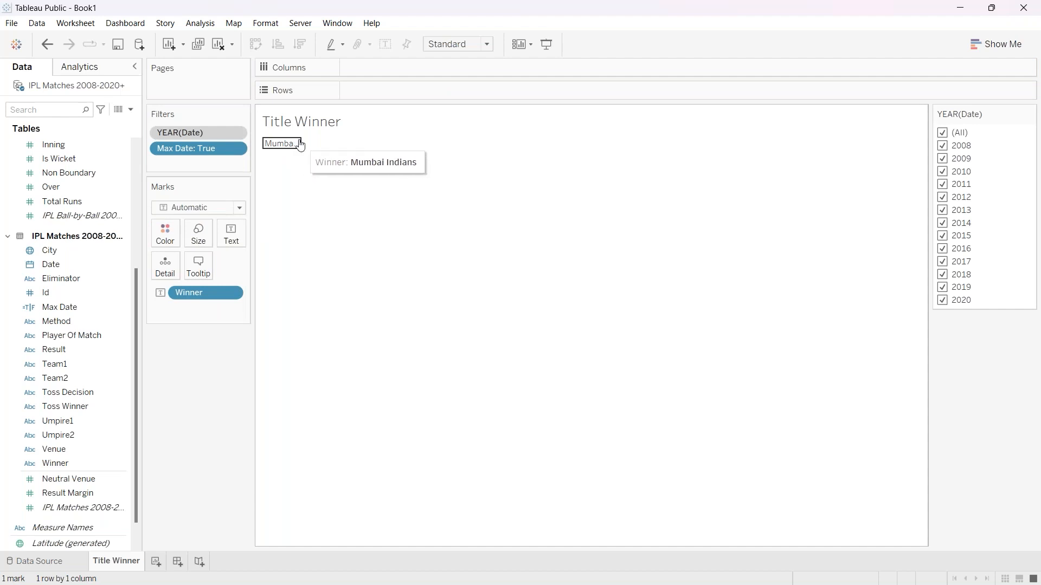
left_click_drag(301, 143, 356, 145)
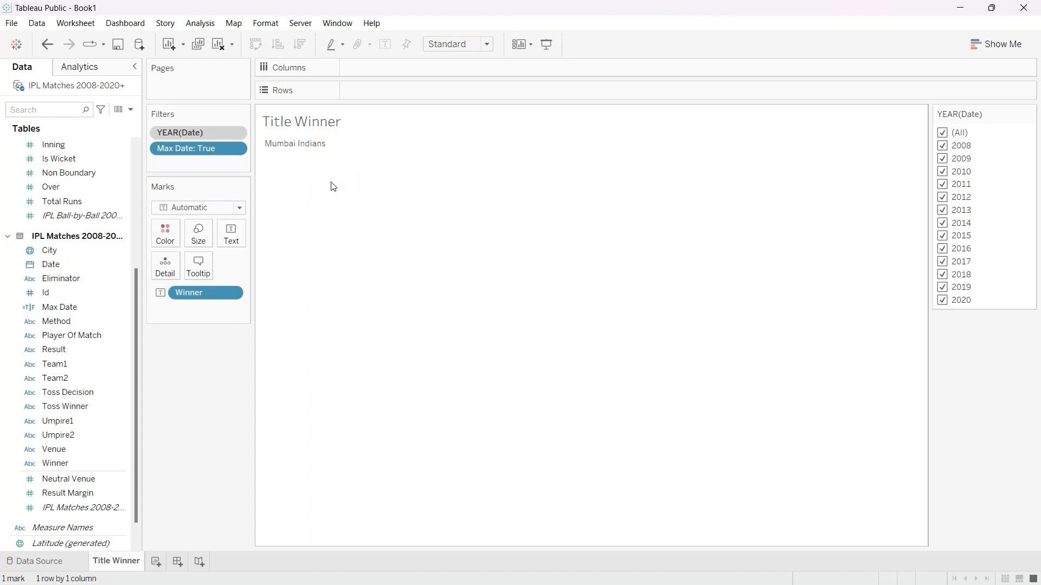
Format the Winner text label in Tableau Bold at size 16.
left_click(231, 233)
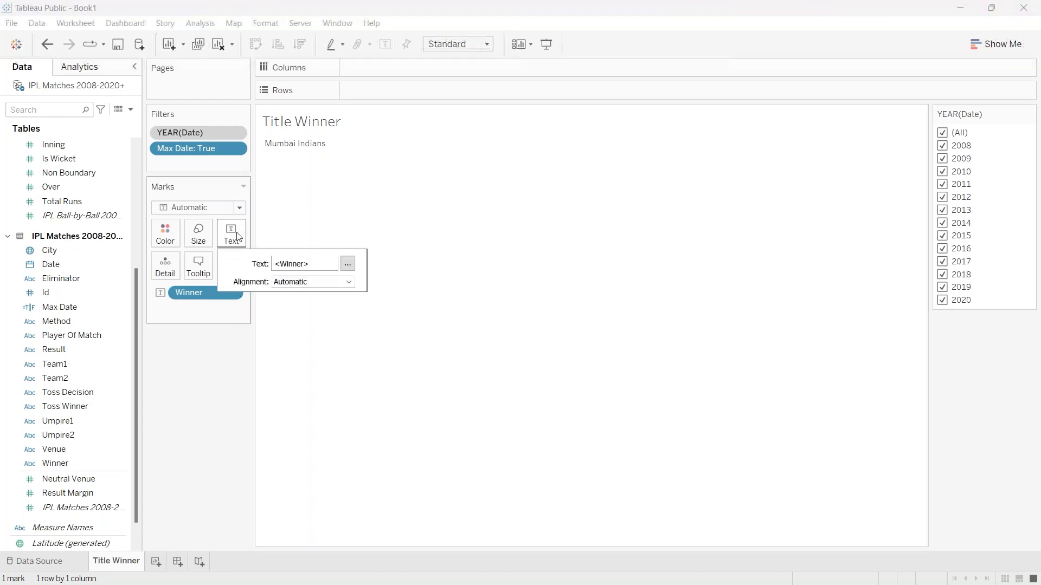
left_click(347, 264)
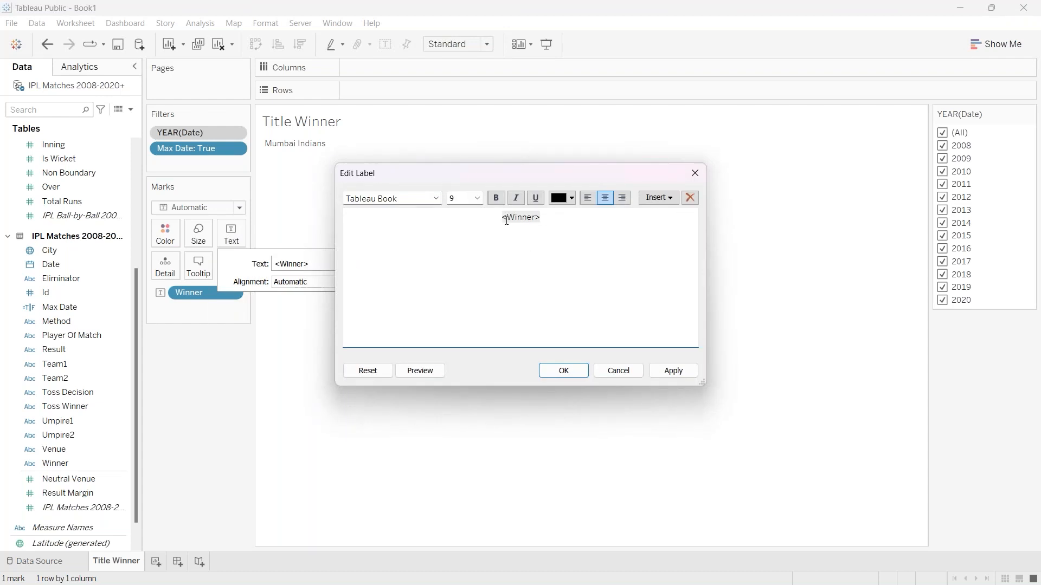
left_click_drag(502, 218, 541, 218)
left_click(477, 198)
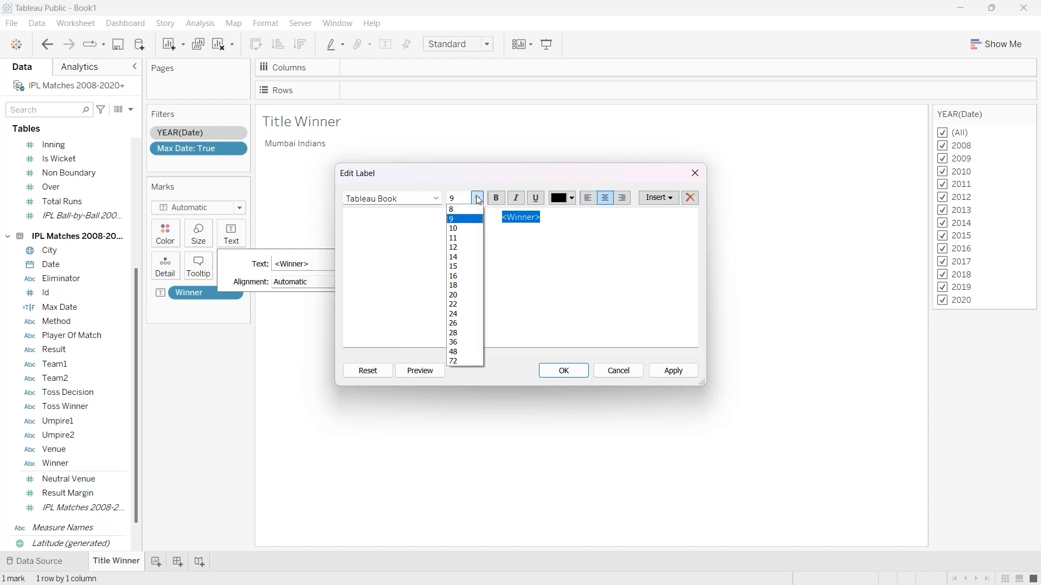
left_click(464, 276)
left_click(436, 198)
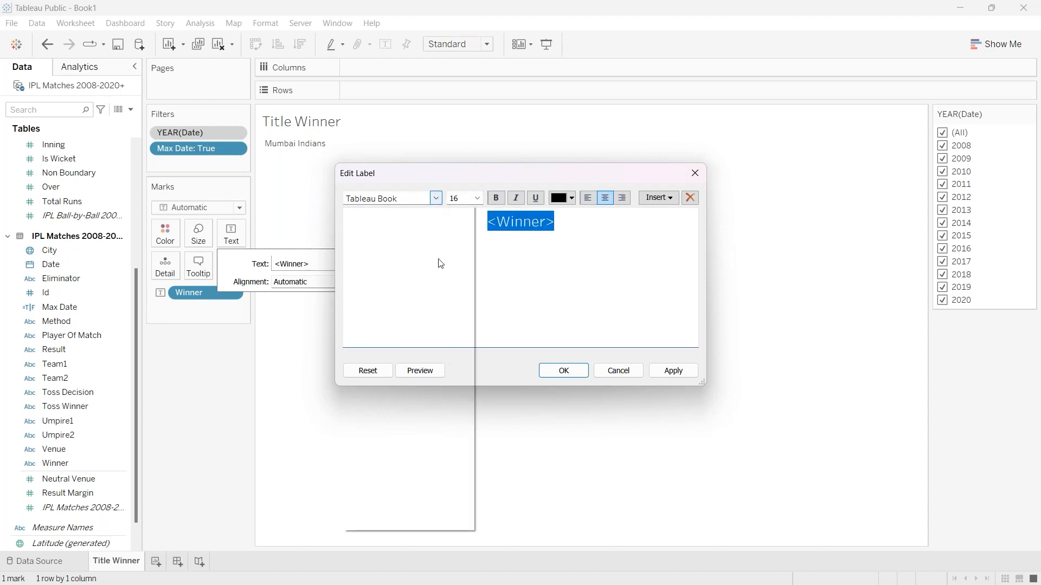
left_click(427, 329)
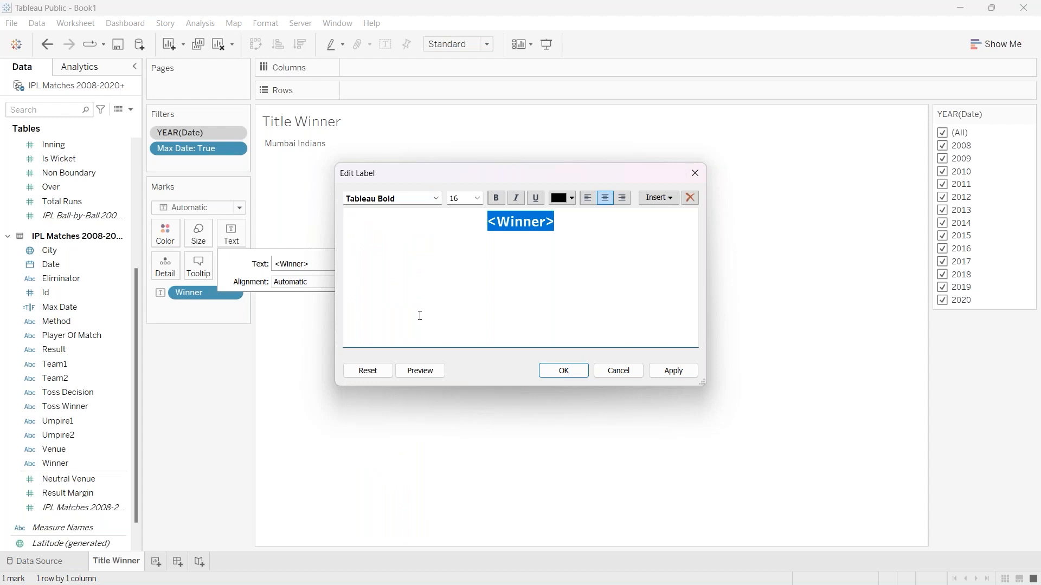
left_click(686, 371)
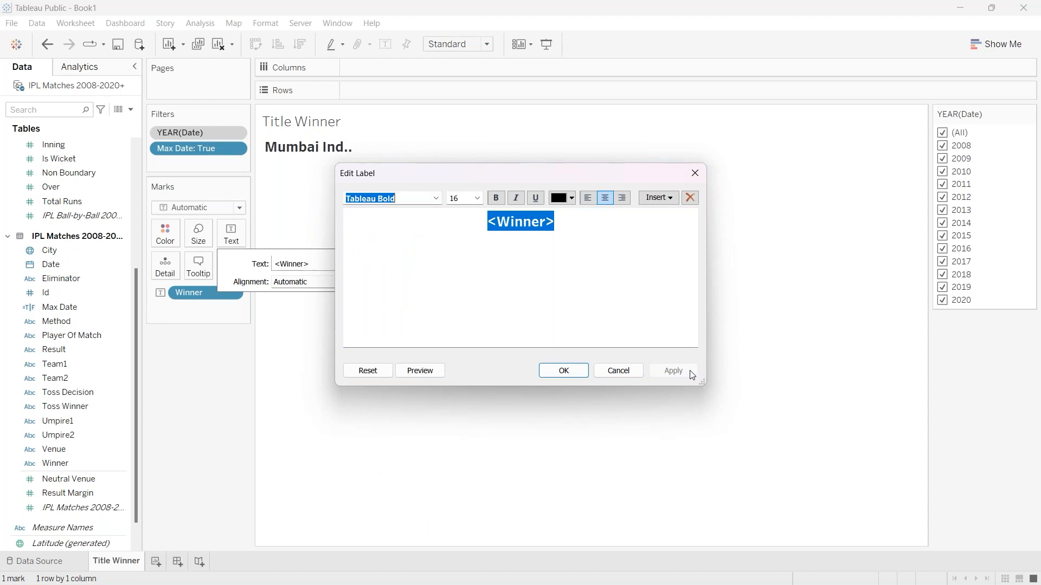
left_click(563, 372)
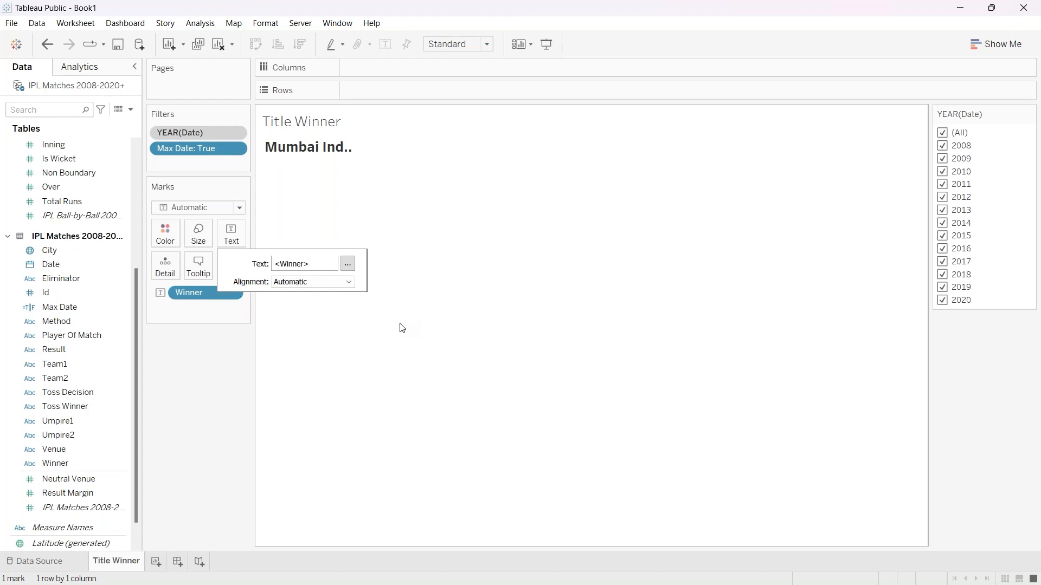
Change the Winner text label's font colour to the custom bright blue.
left_click(347, 264)
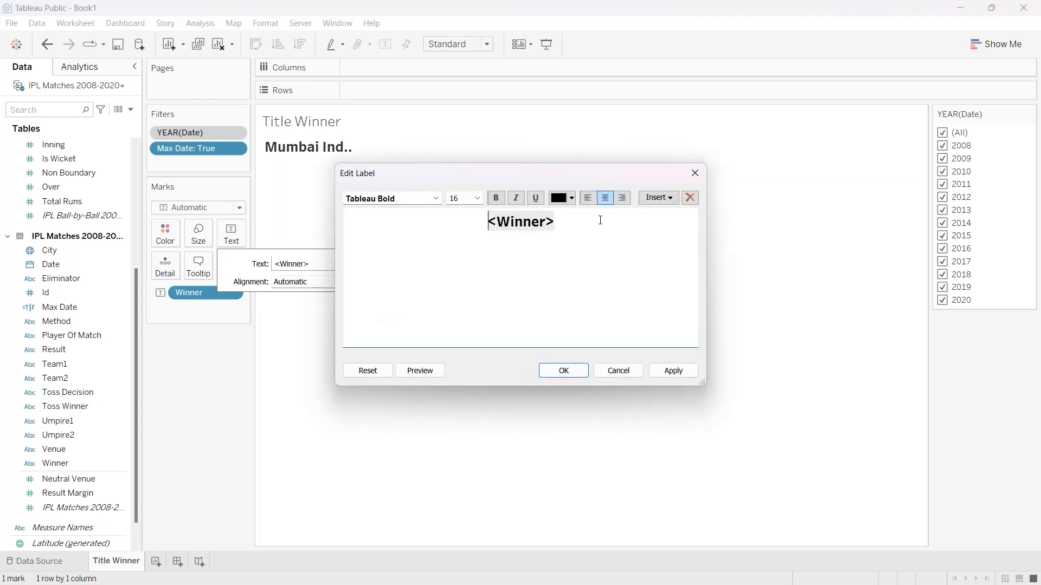
left_click(572, 205)
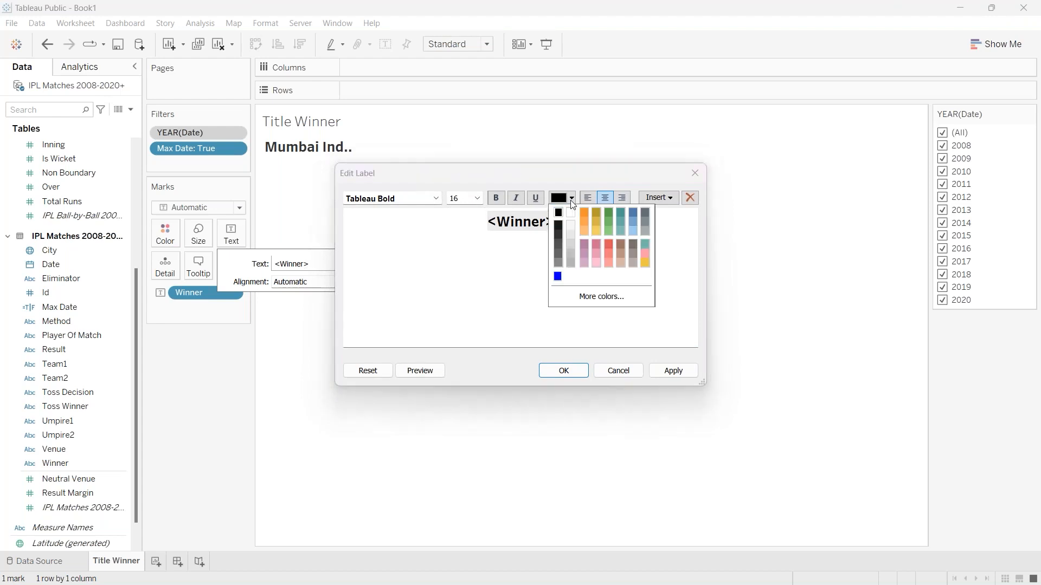
left_click(558, 277)
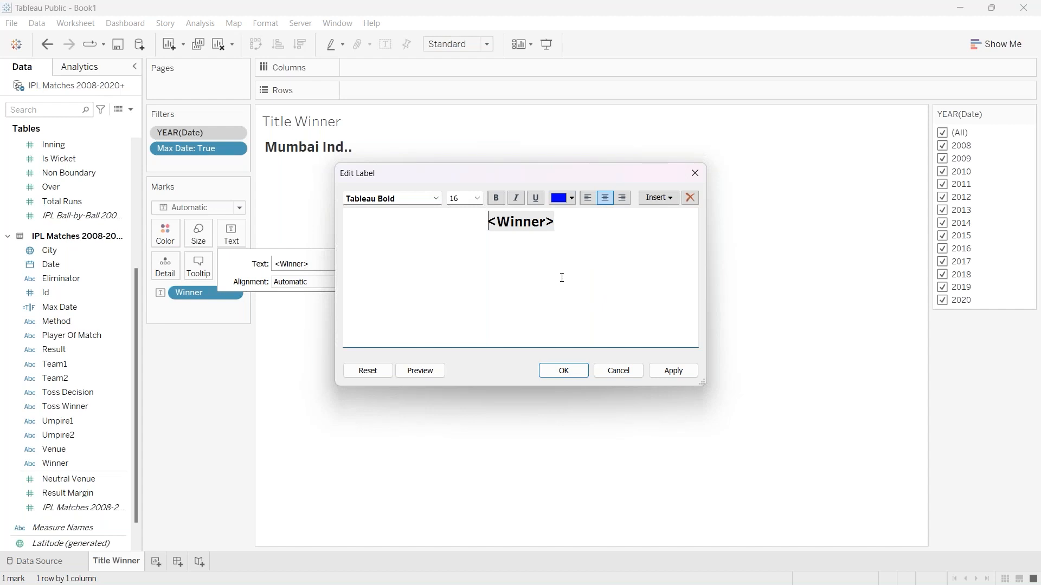
key("ctrl+a")
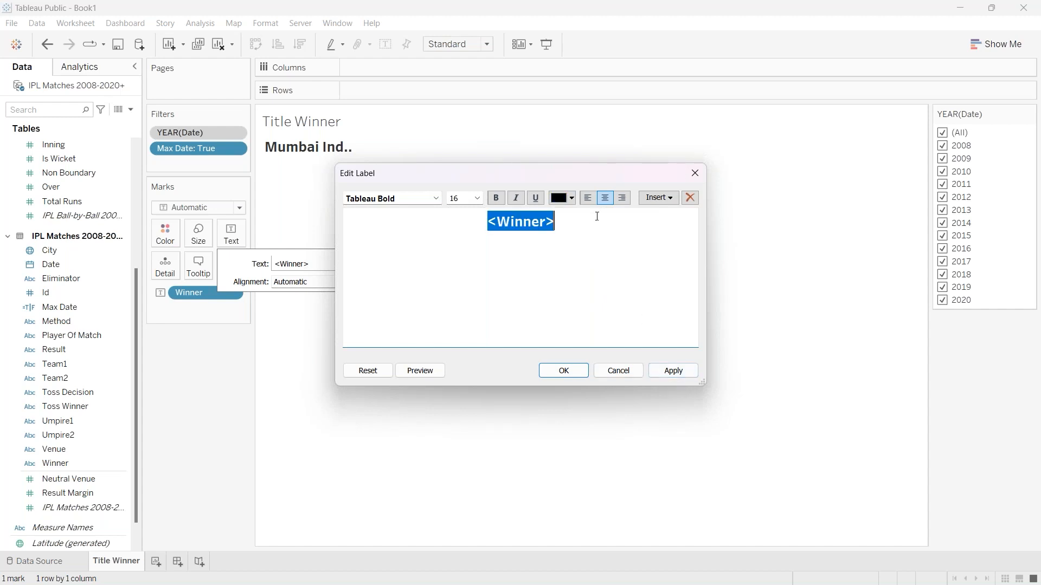
left_click(572, 199)
left_click(558, 276)
left_click(672, 370)
left_click(569, 369)
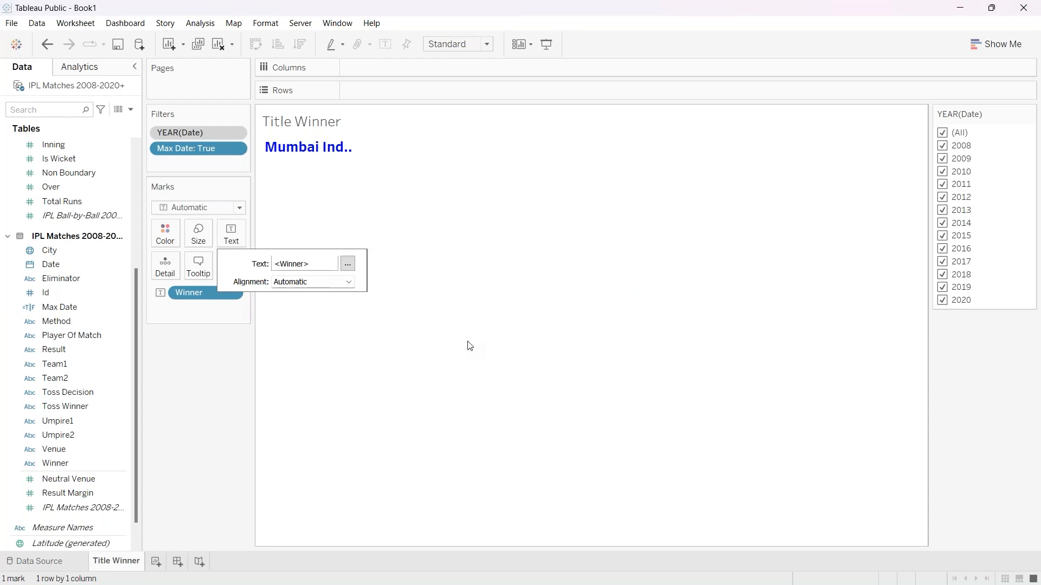
left_click(337, 131)
Set the Title Winner sheet title's font to Tableau Bold.
right_click(316, 120)
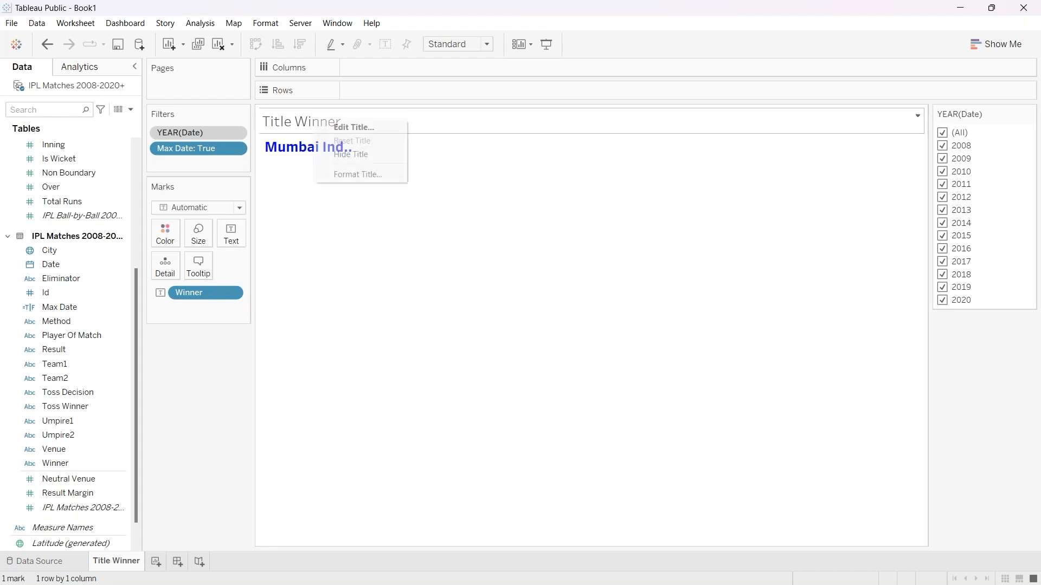
left_click(333, 127)
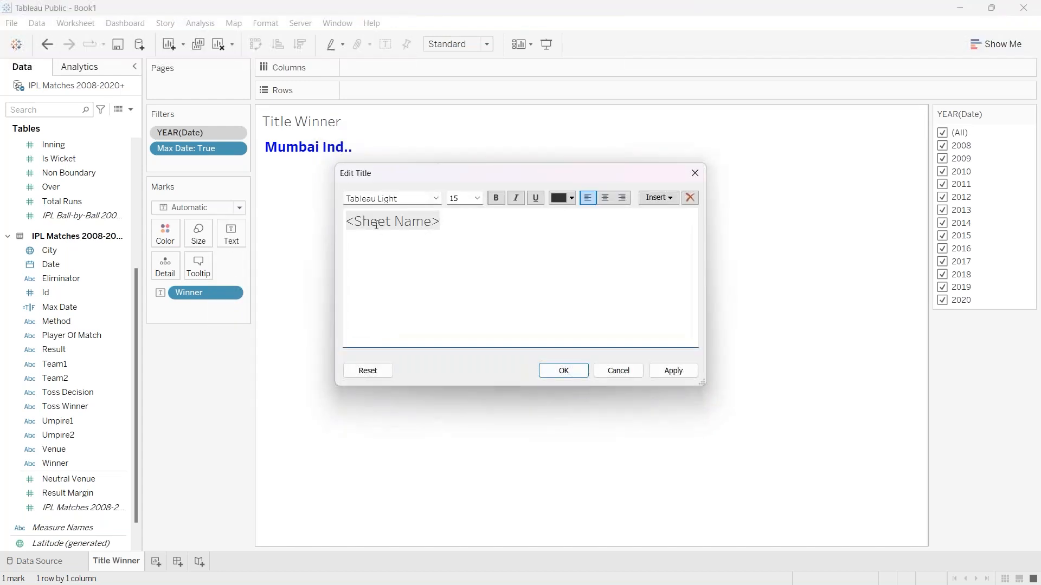
double_click(390, 222)
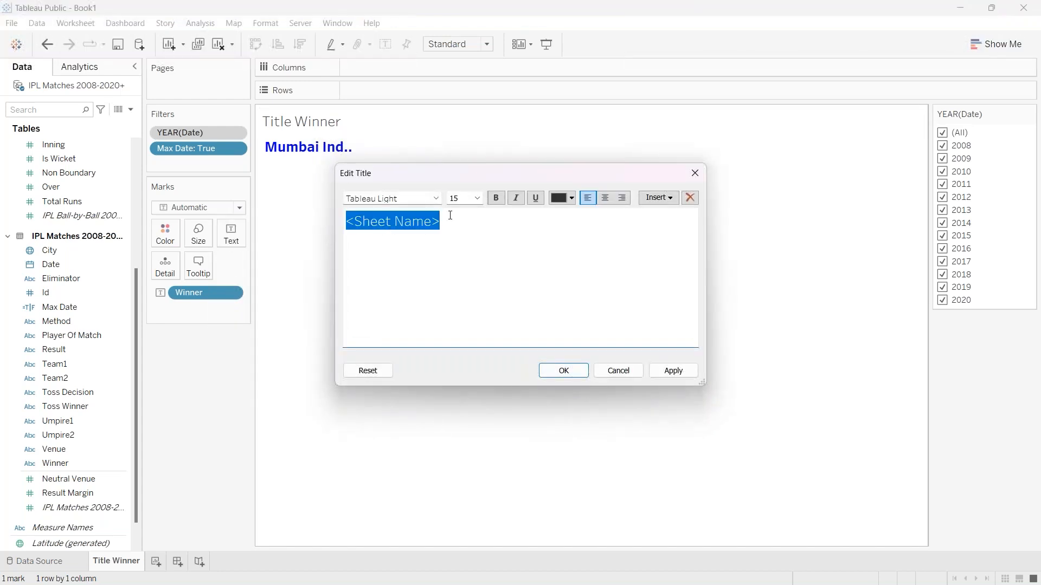
left_click(436, 199)
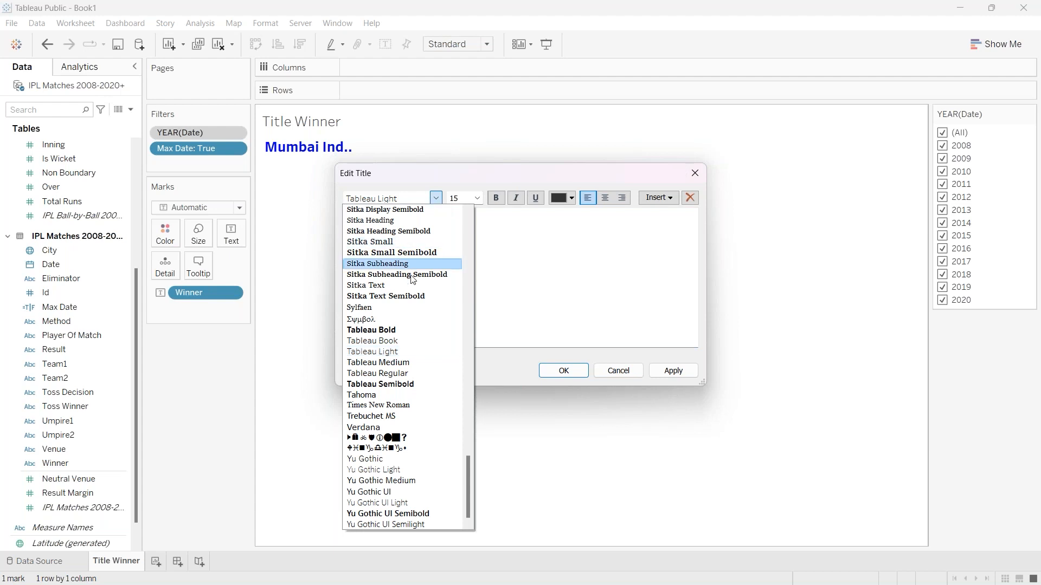
left_click(403, 333)
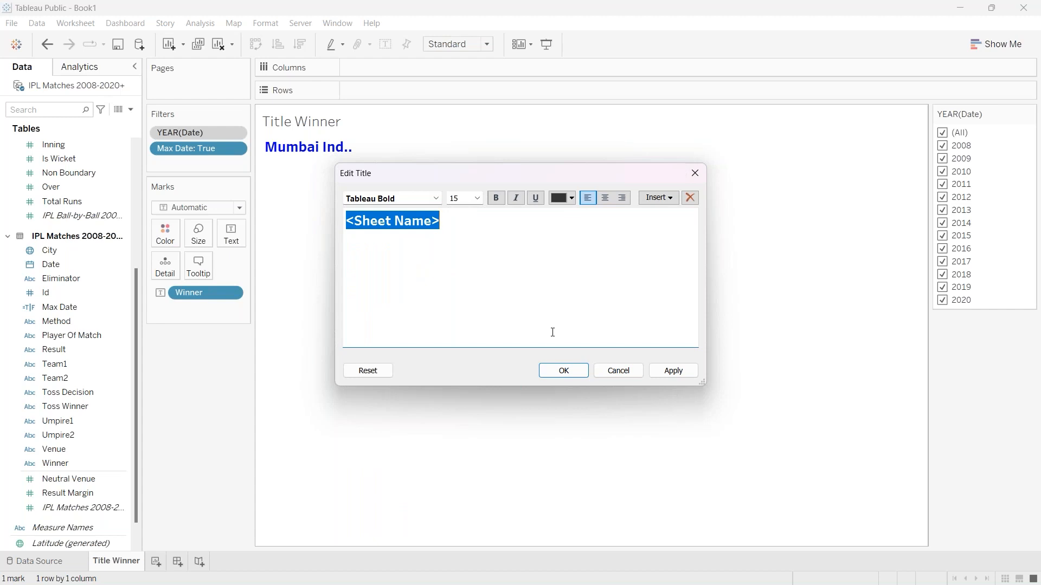
left_click(676, 370)
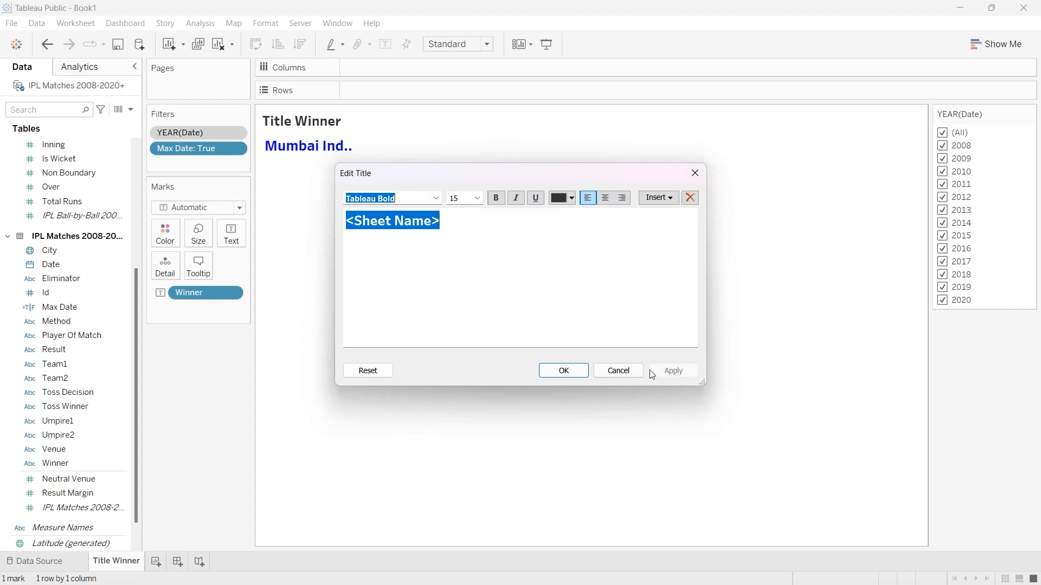
left_click(563, 372)
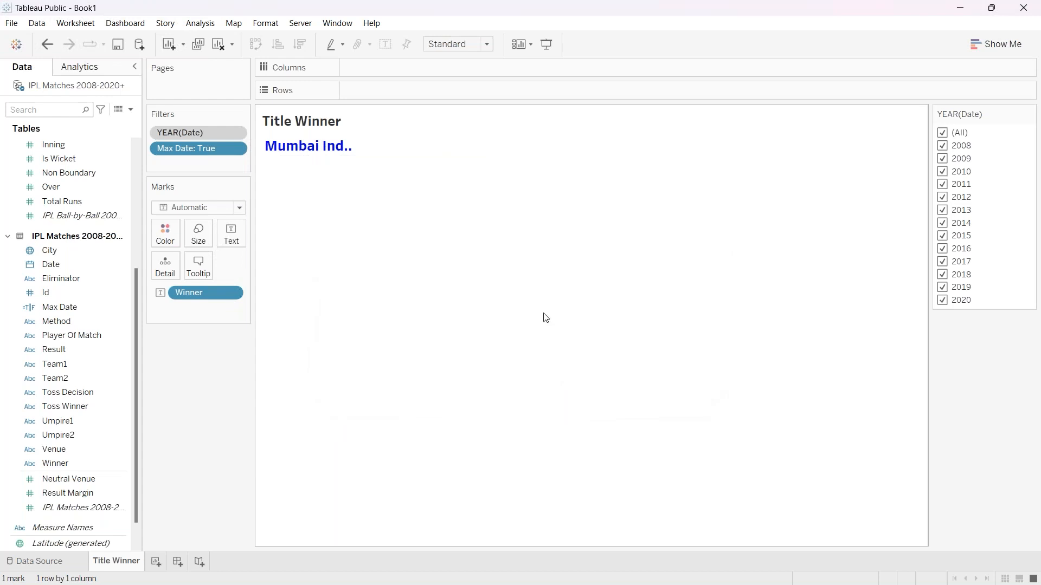
Fit the sheet to Entire View and centre the Winner label horizontally.
mouse_move(340, 150)
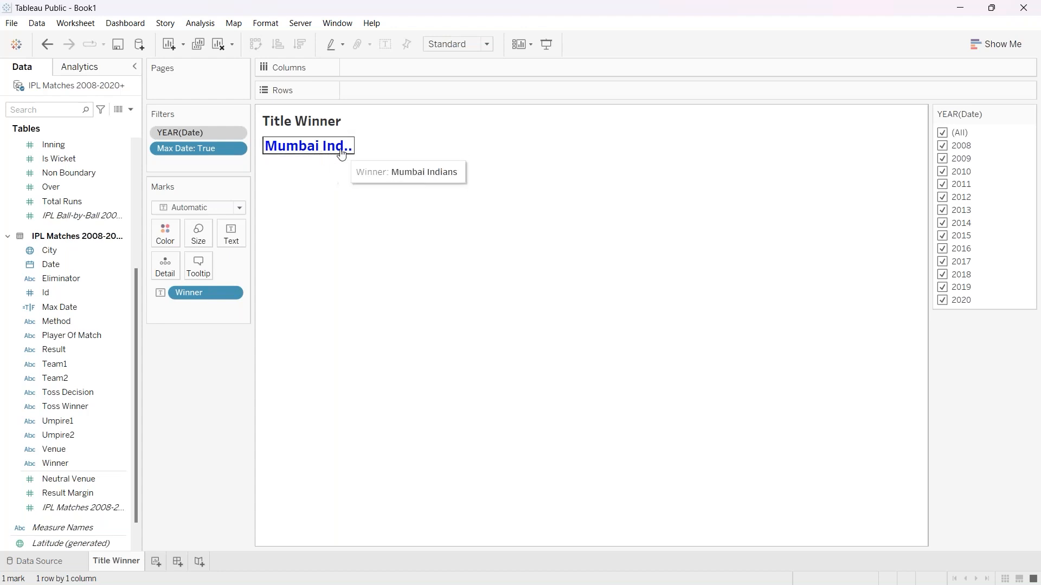
left_click(487, 44)
key("Escape")
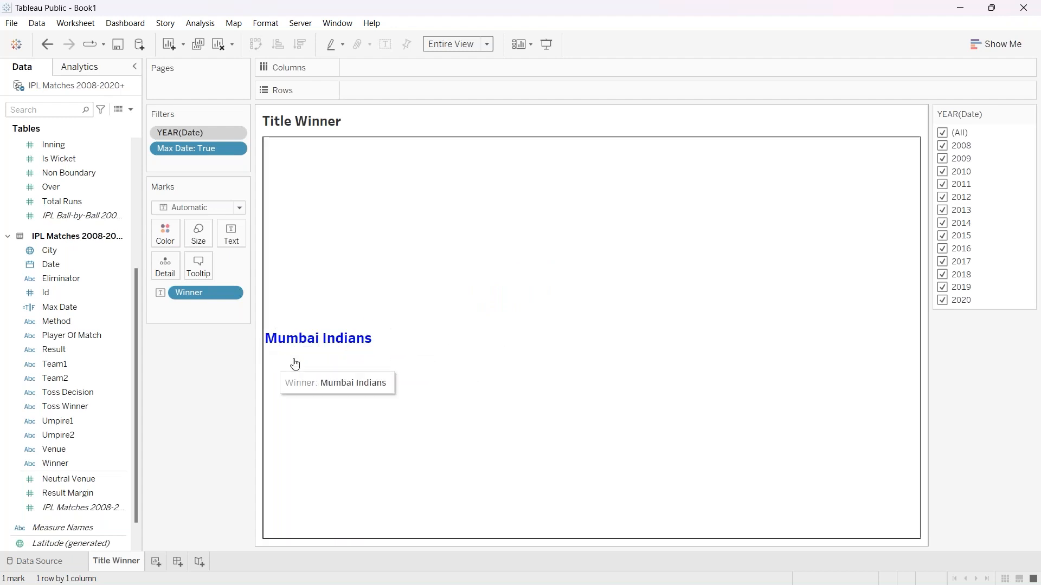
left_click(236, 238)
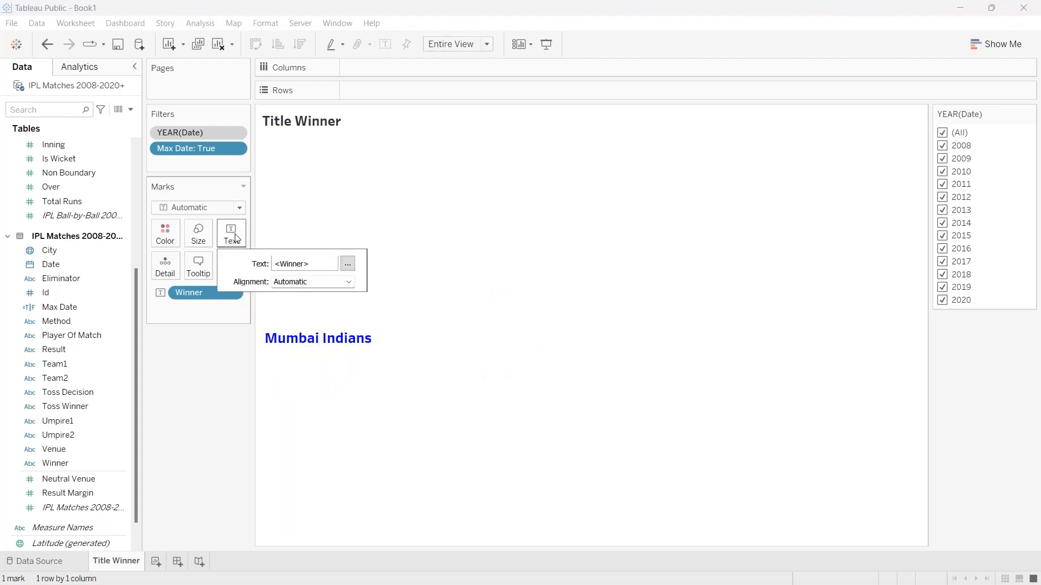
left_click(349, 283)
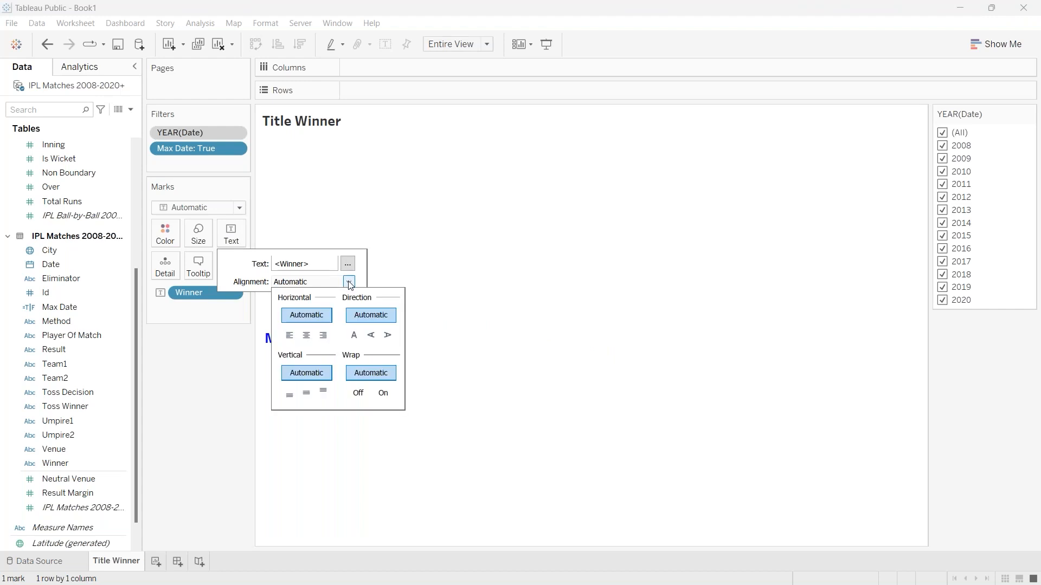
left_click(306, 335)
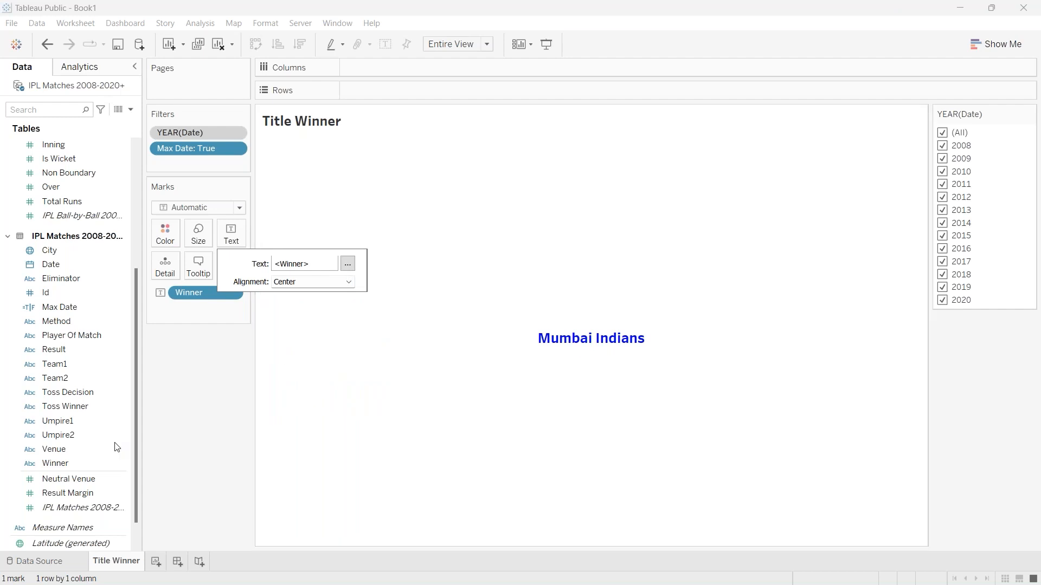
left_click(195, 401)
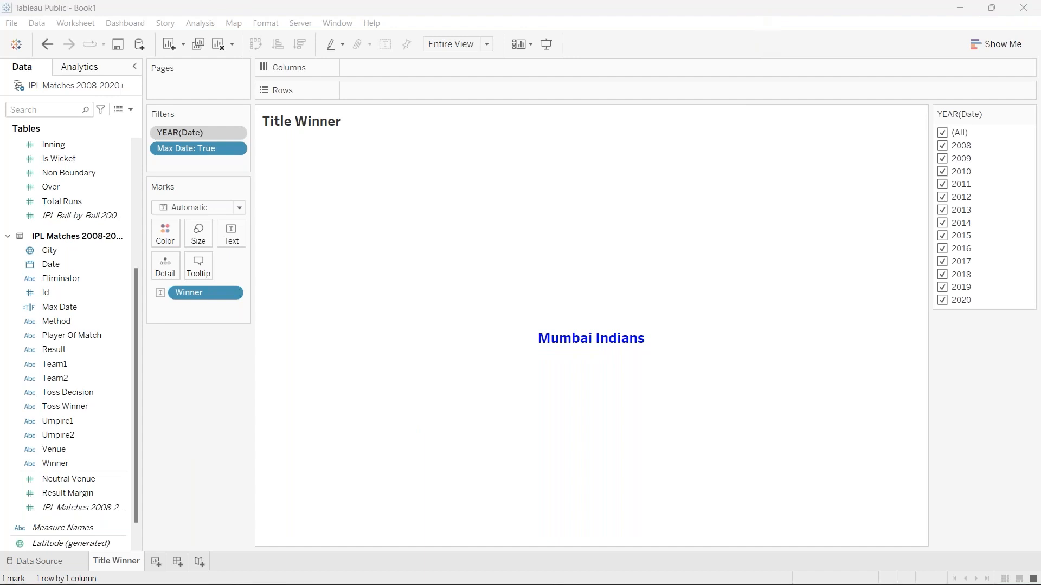
Apply the YEAR(Date) filter to all worksheets using this data source.
mouse_move(240, 572)
left_click(300, 503)
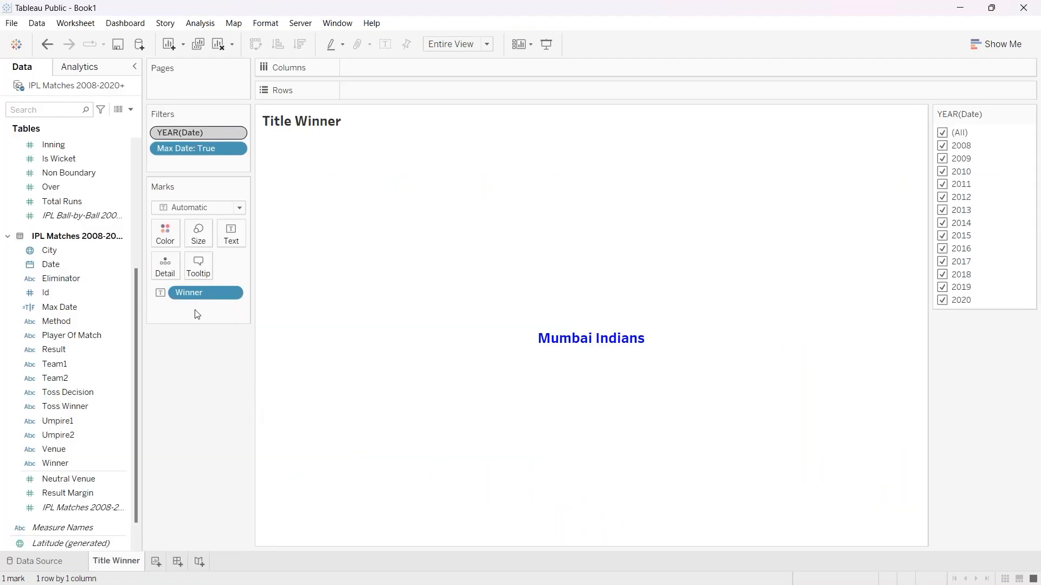
left_click(238, 132)
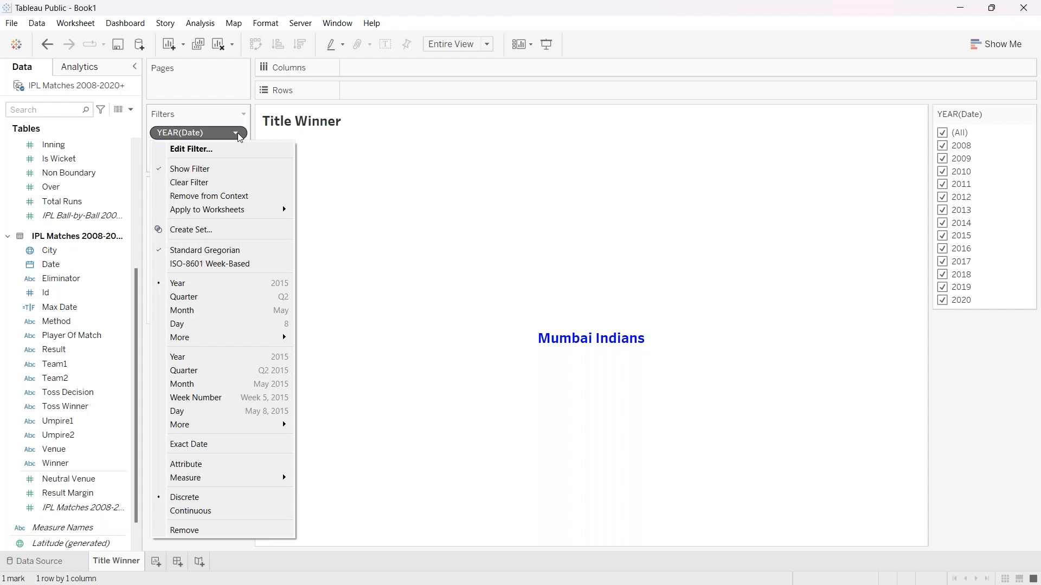
mouse_move(242, 213)
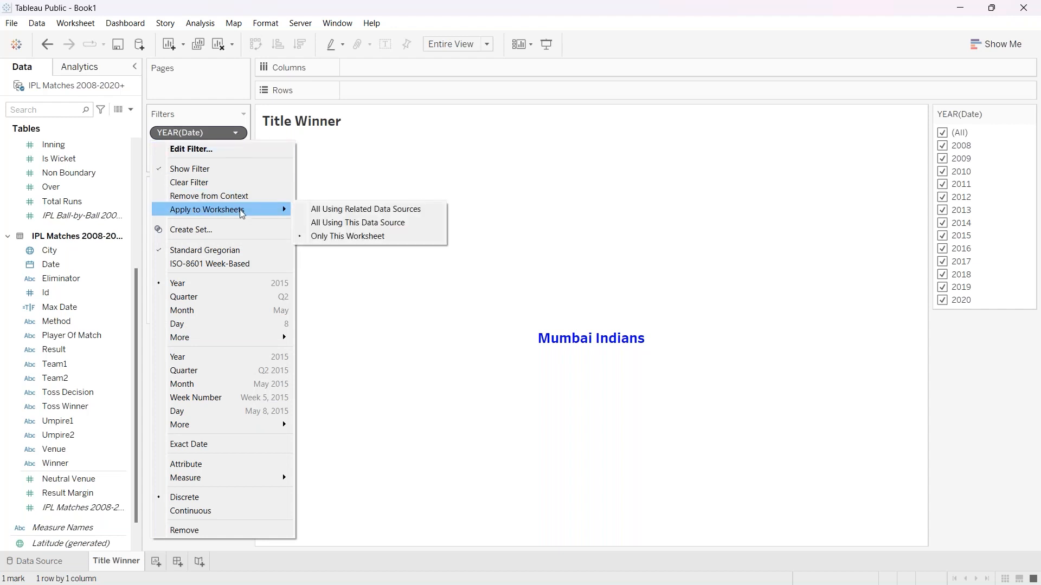
left_click(319, 230)
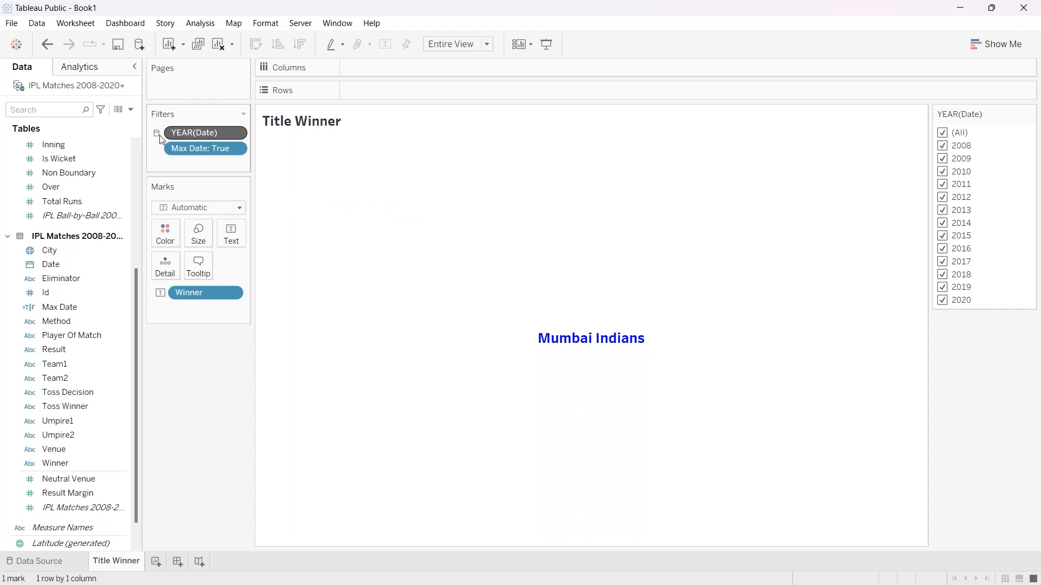
mouse_move(161, 141)
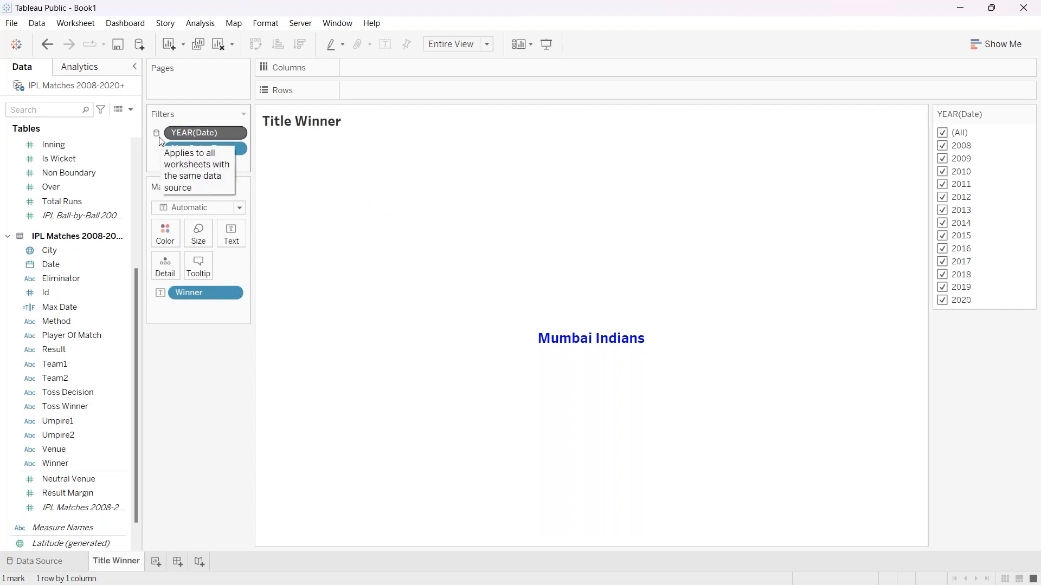
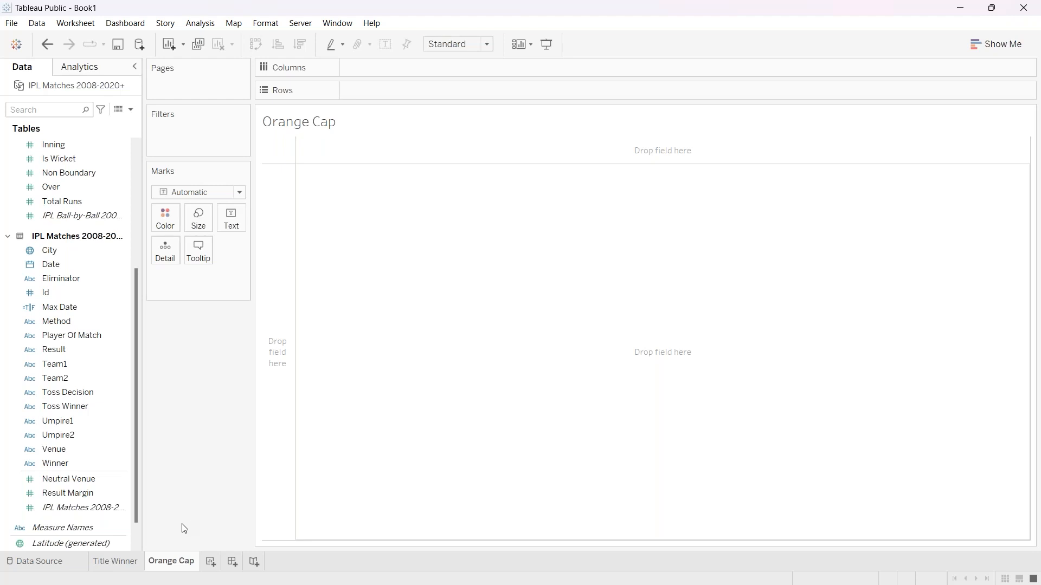
Place the Batsman field from the IPL Ball-by-Ball table on the rows of the Orange Cap sheet.
left_click(87, 411)
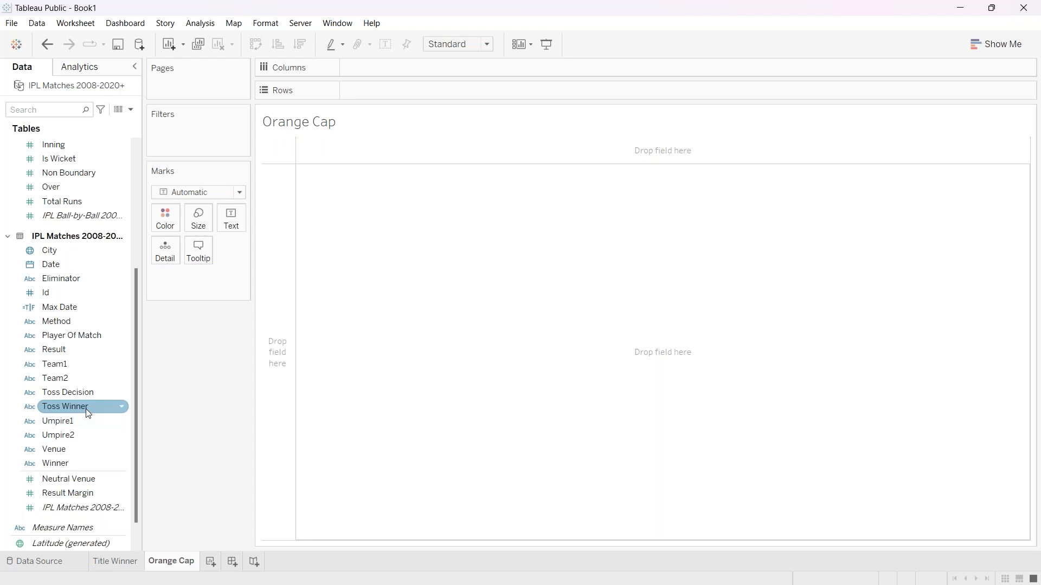
left_click(68, 423)
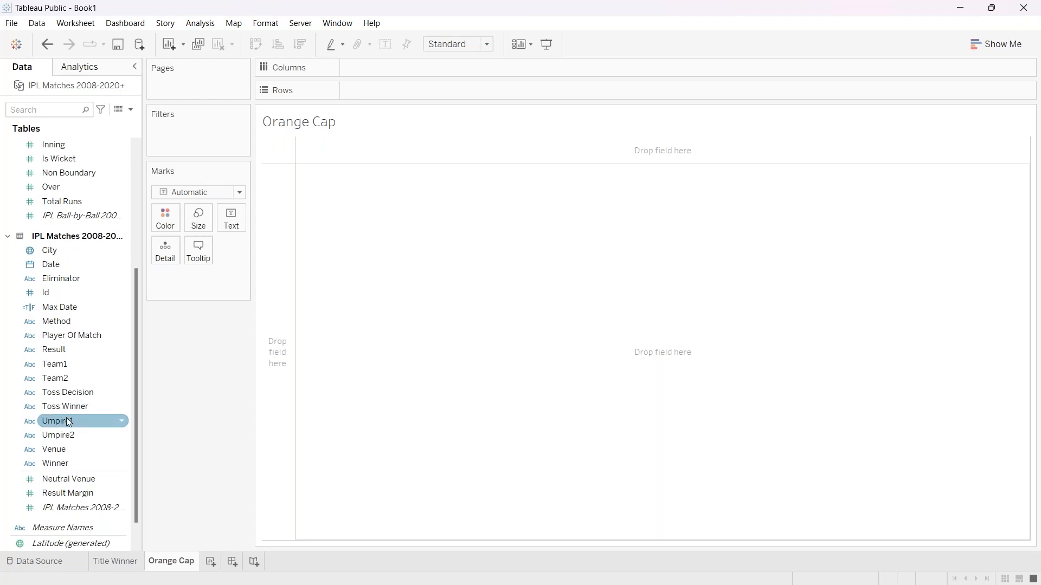
left_click(58, 448)
left_click(76, 433)
left_click(65, 407)
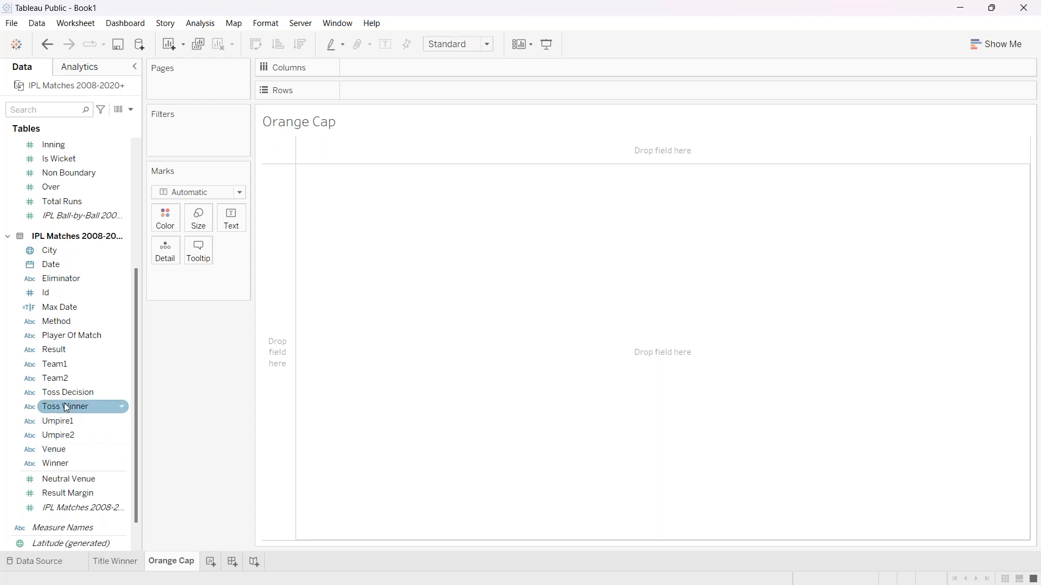
scroll(65, 407, "up", 5)
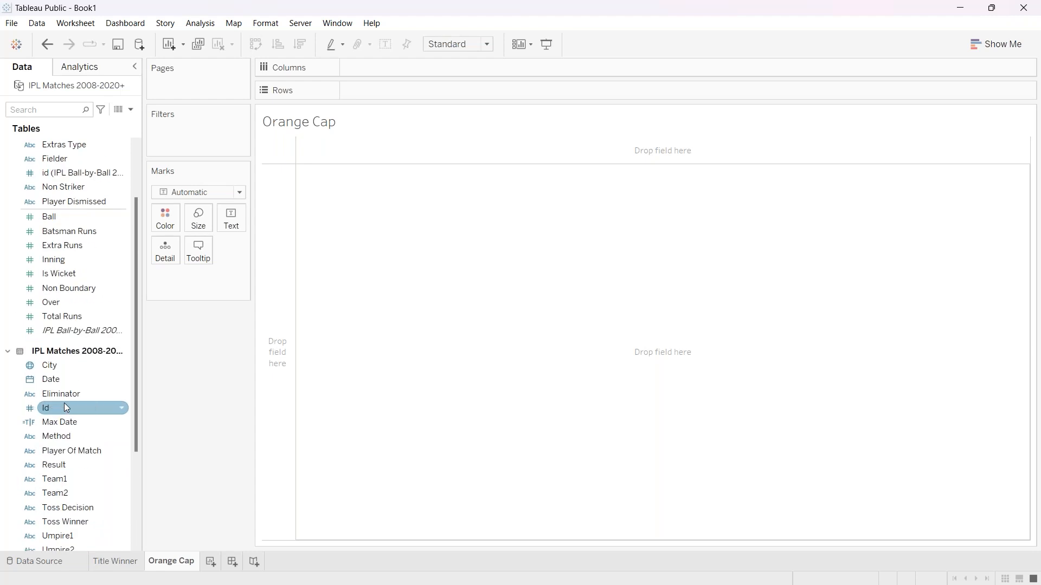
scroll(68, 401, "up", 3)
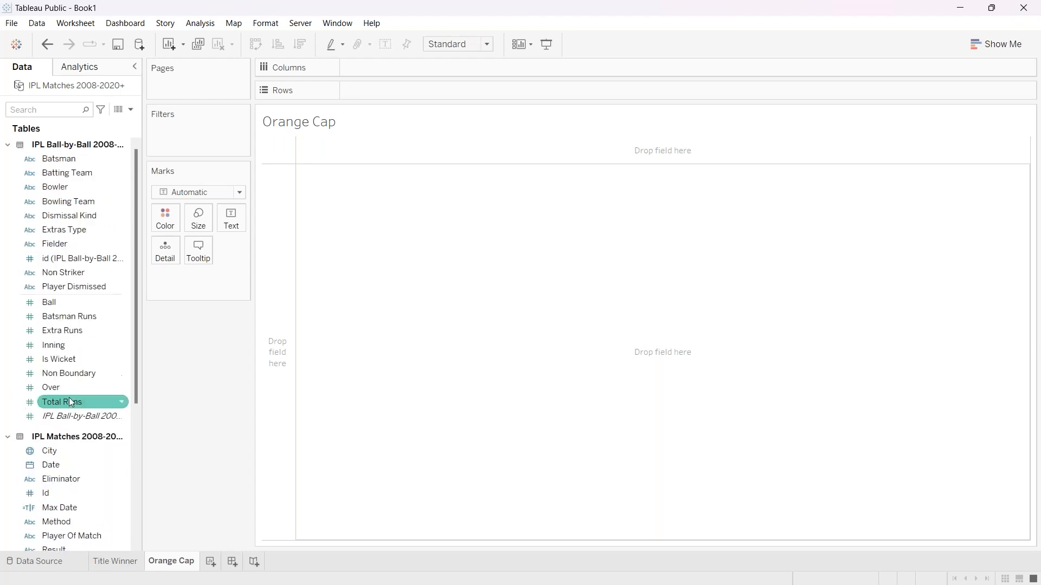
scroll(99, 388, "down", 2)
scroll(99, 388, "up", 2)
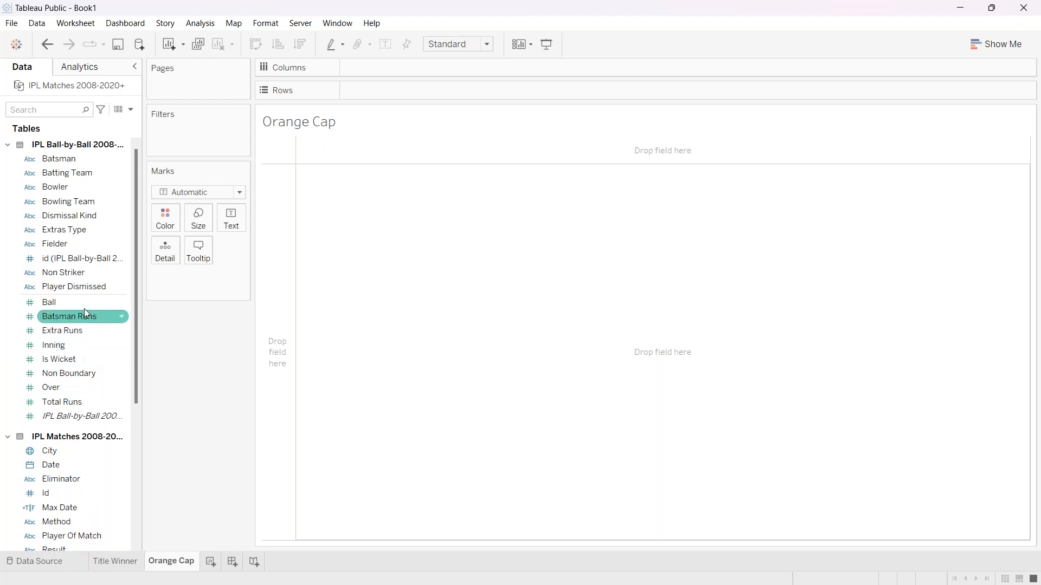
left_click(79, 163)
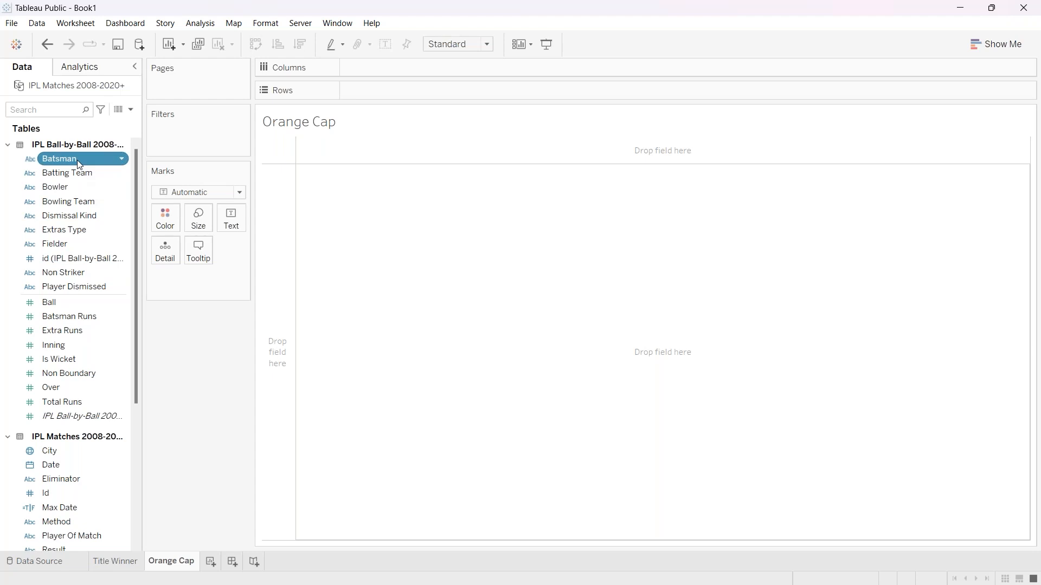
left_click_drag(77, 160, 402, 92)
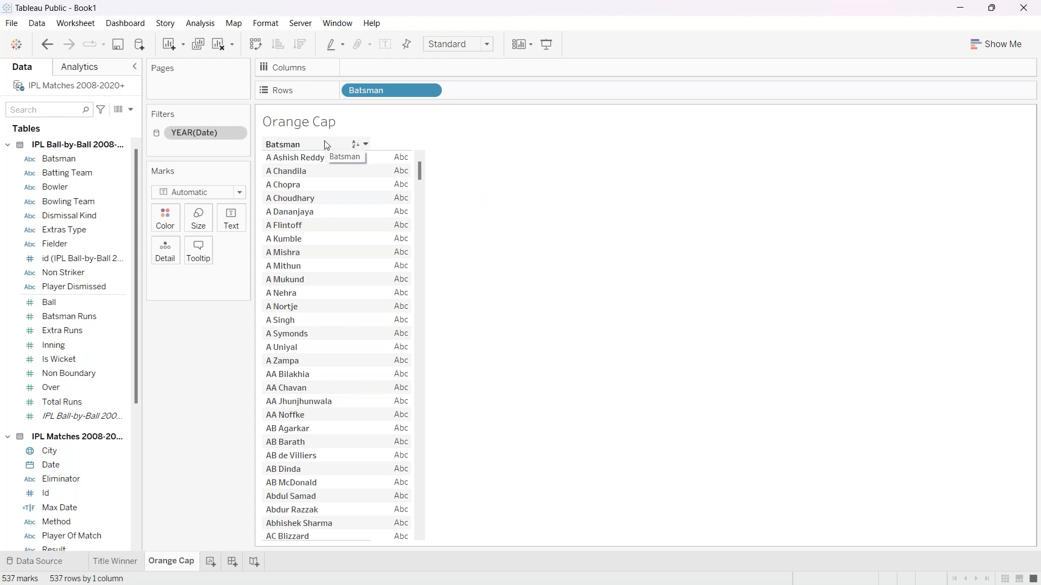
Show the sum of Batsman Runs as text for each batsman and sort the batsmen by runs in descending order.
left_click(432, 91)
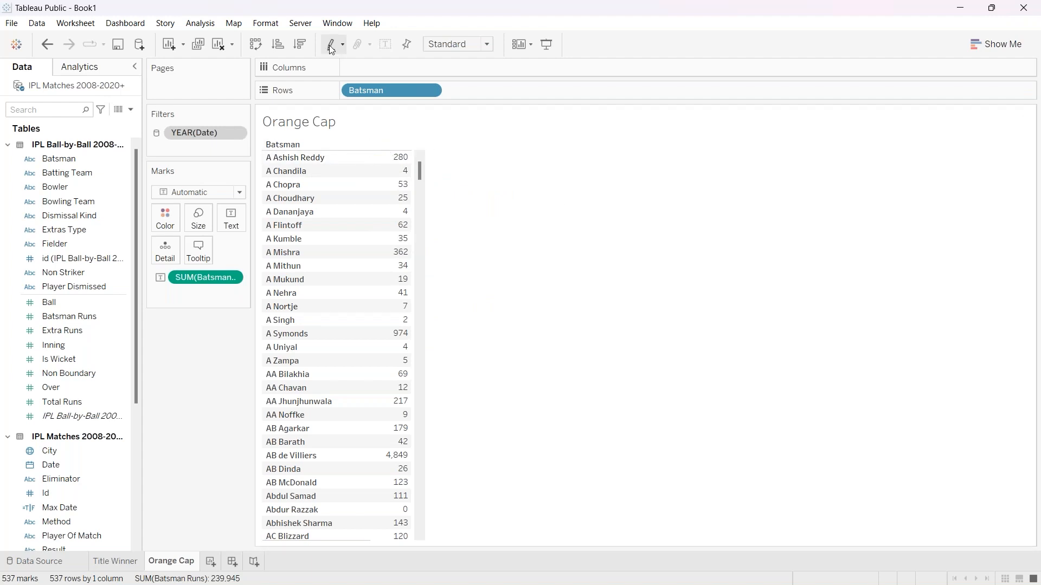
left_click(302, 46)
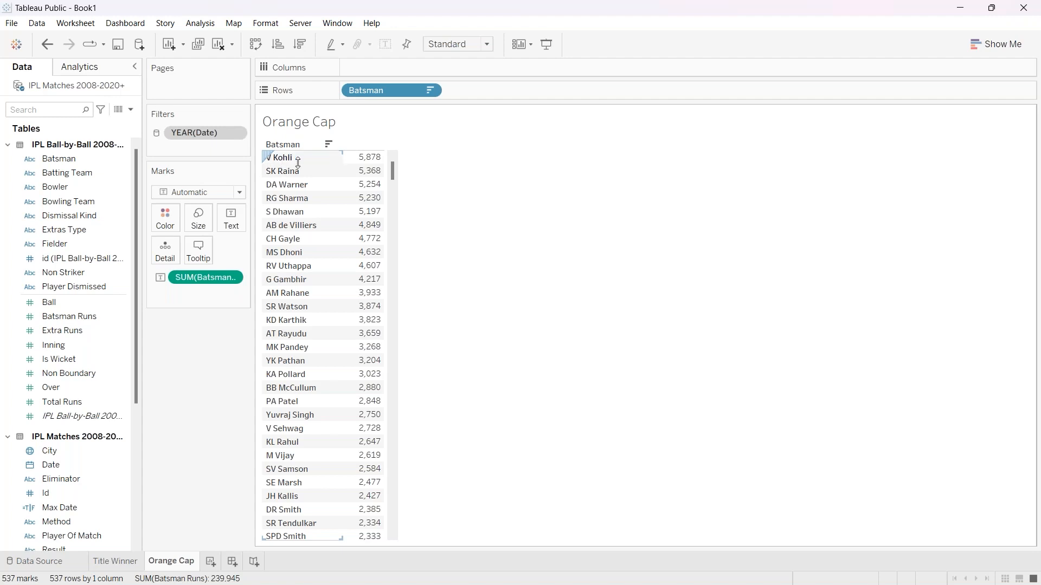
mouse_move(367, 163)
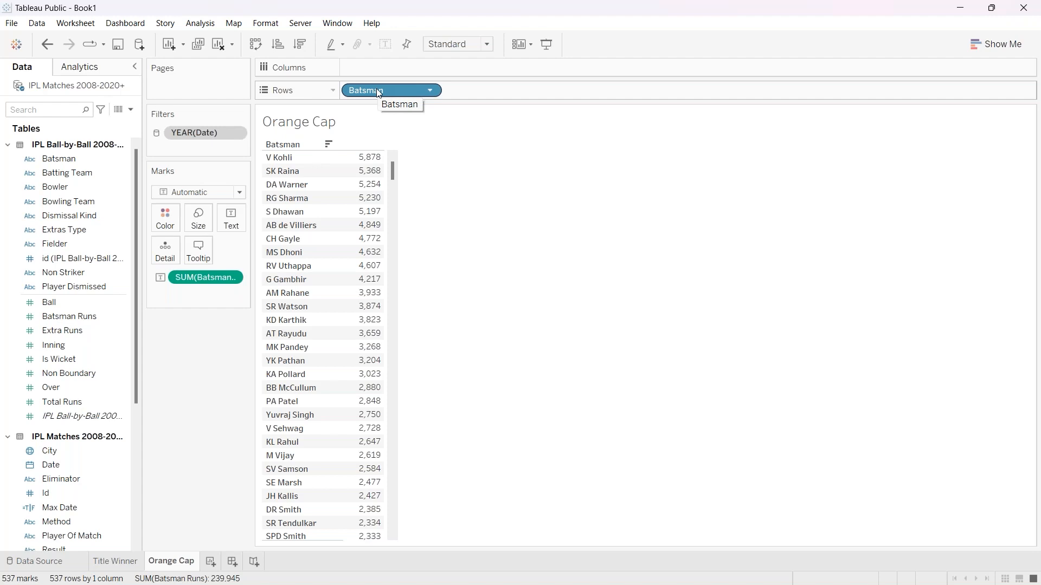
Filter Batsman by field to the top 1 by the sum of Batsman Runs, keeping Batsman on the rows.
mouse_move(378, 91)
left_mouse_down()
mouse_move(341, 124)
mouse_move(190, 144)
left_mouse_up()
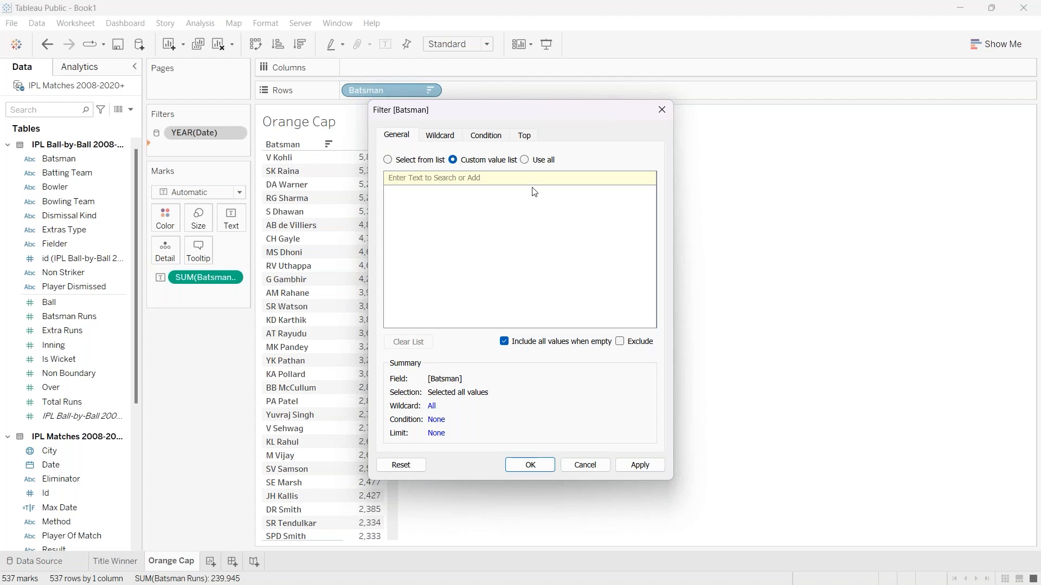
left_click(526, 135)
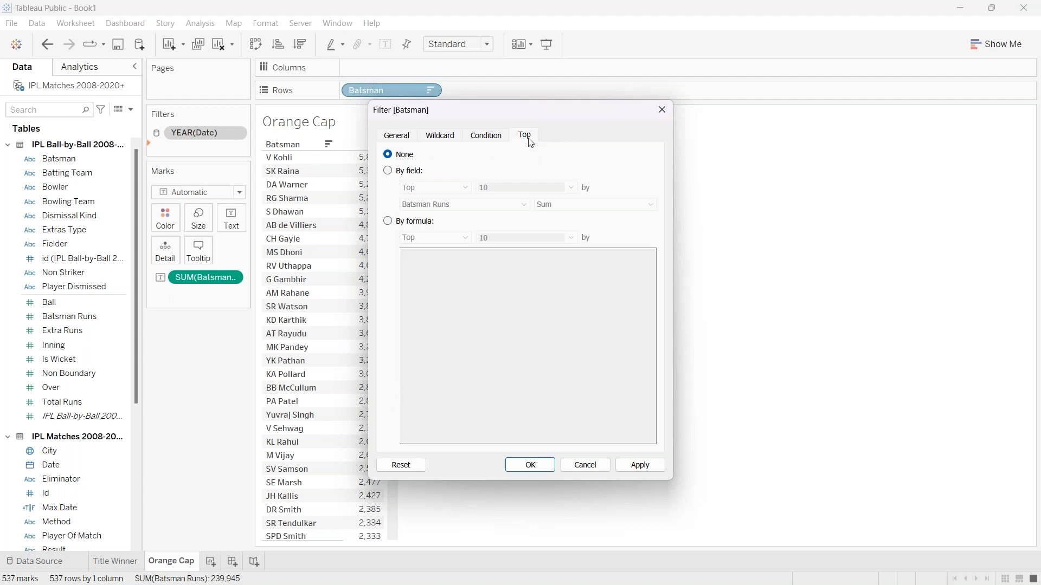
left_click(388, 171)
left_click(494, 188)
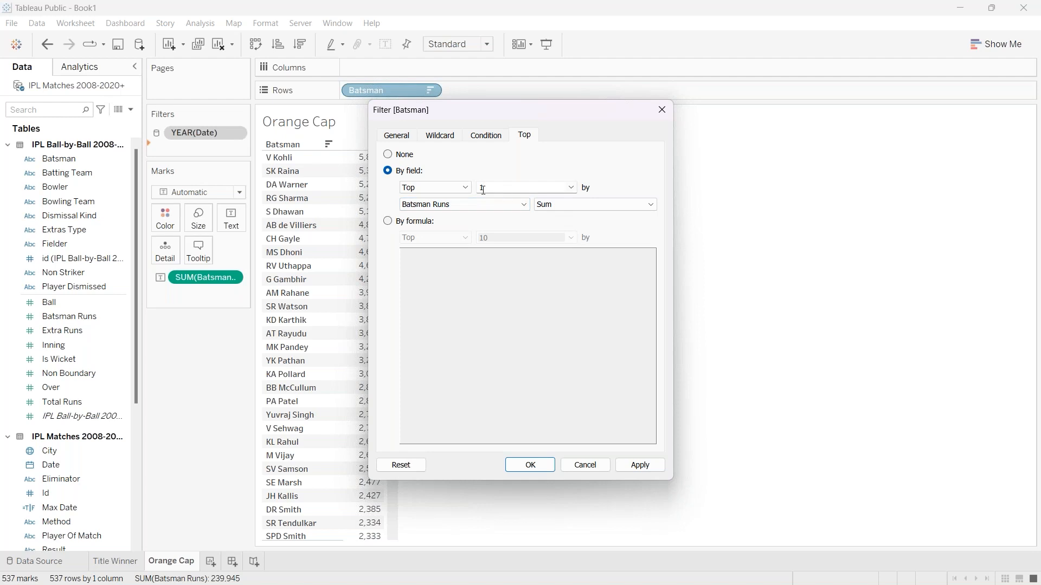
left_click(640, 465)
left_click(530, 466)
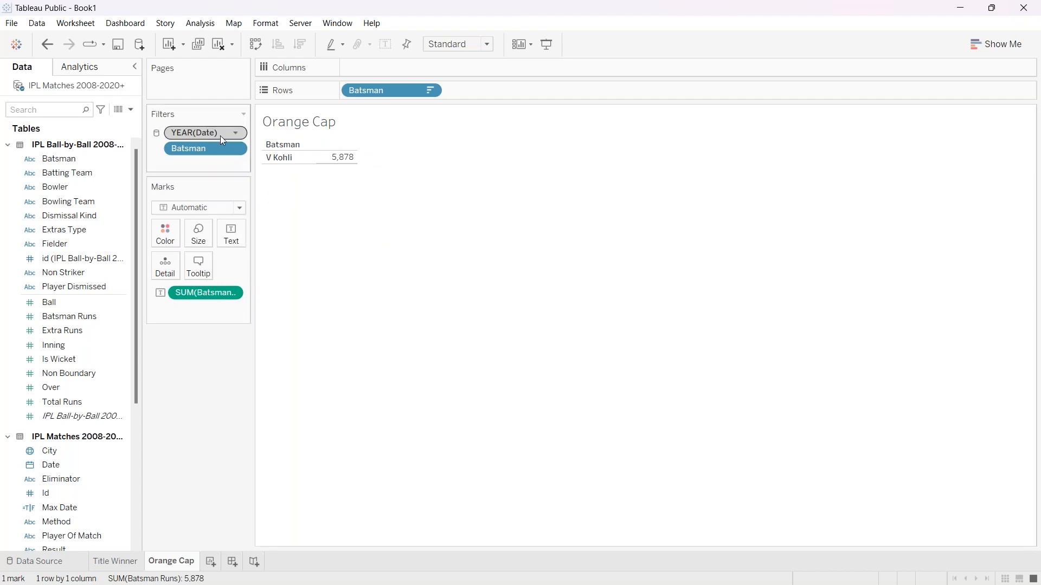
Format the SUM(Batsman Runs) label text as 14-point Tableau Bold in blue.
left_click(231, 240)
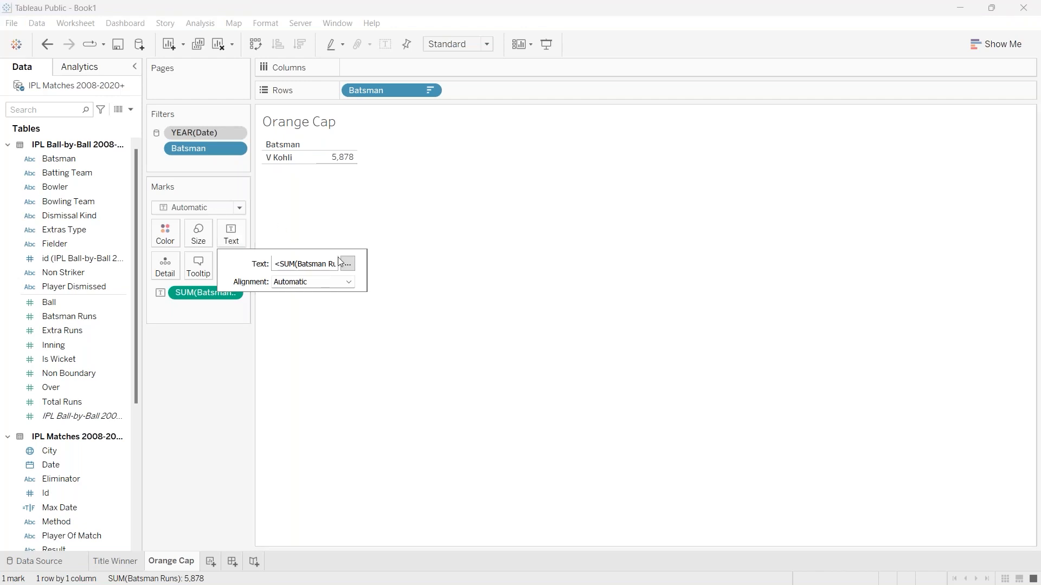
left_click(352, 270)
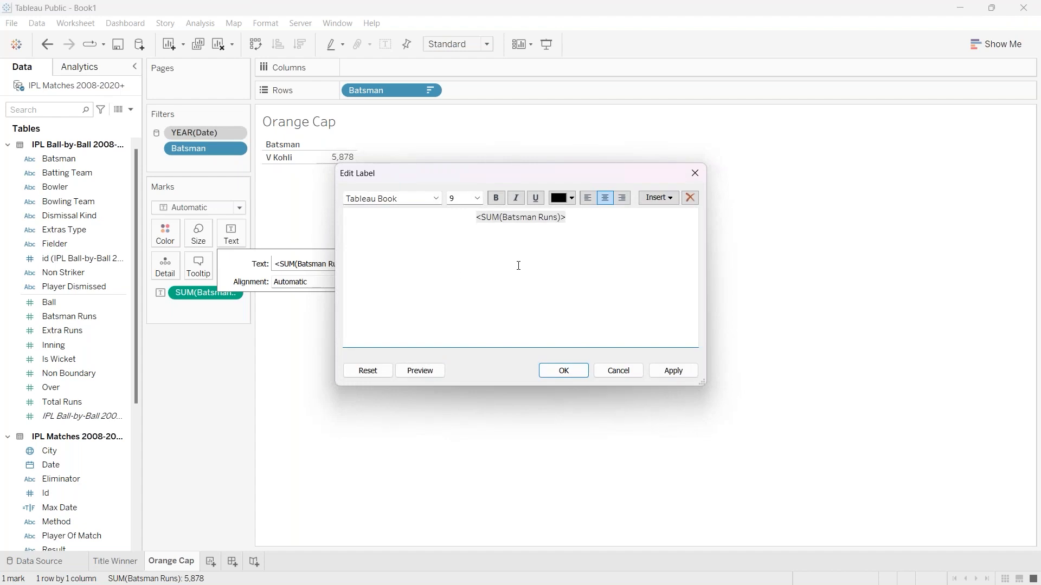
left_click(509, 243)
key("ctrl+a")
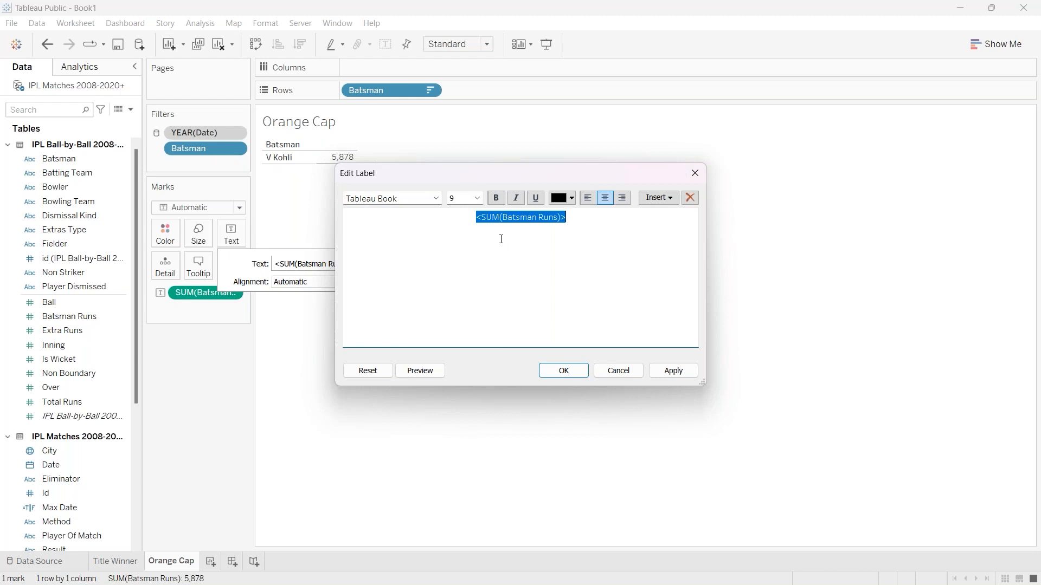
left_click(478, 200)
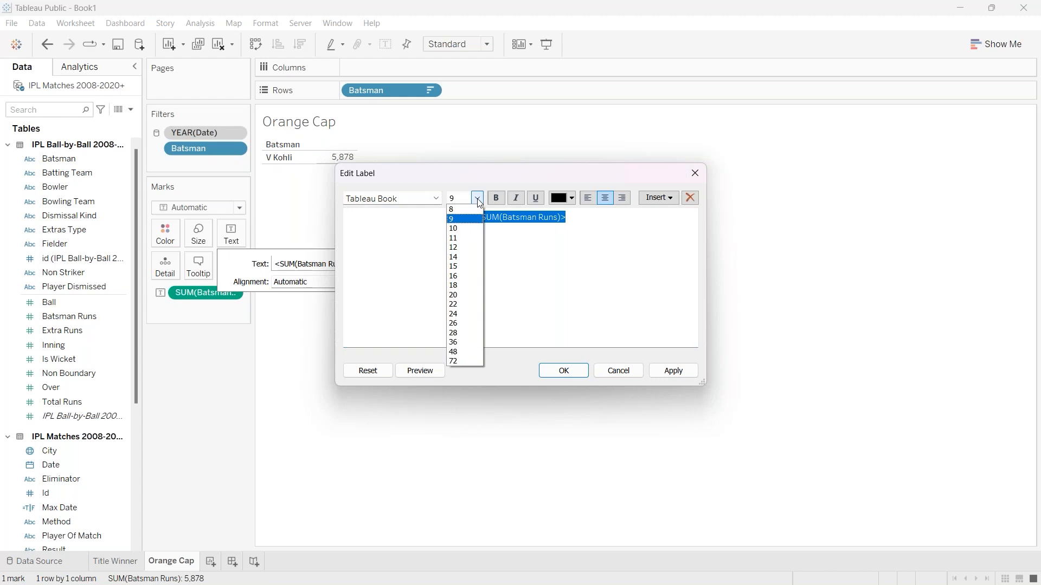
left_click(458, 258)
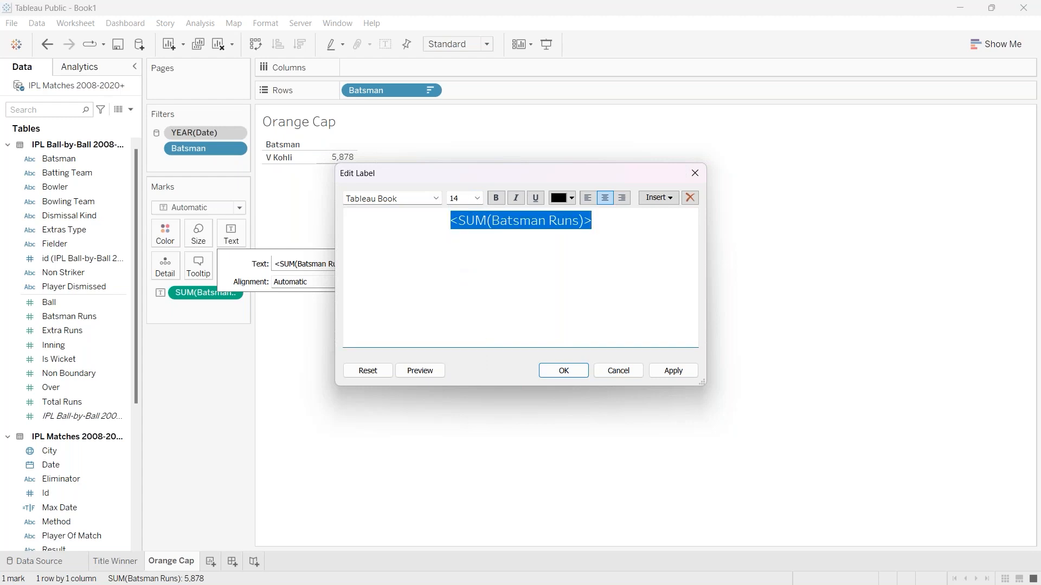
left_click(437, 198)
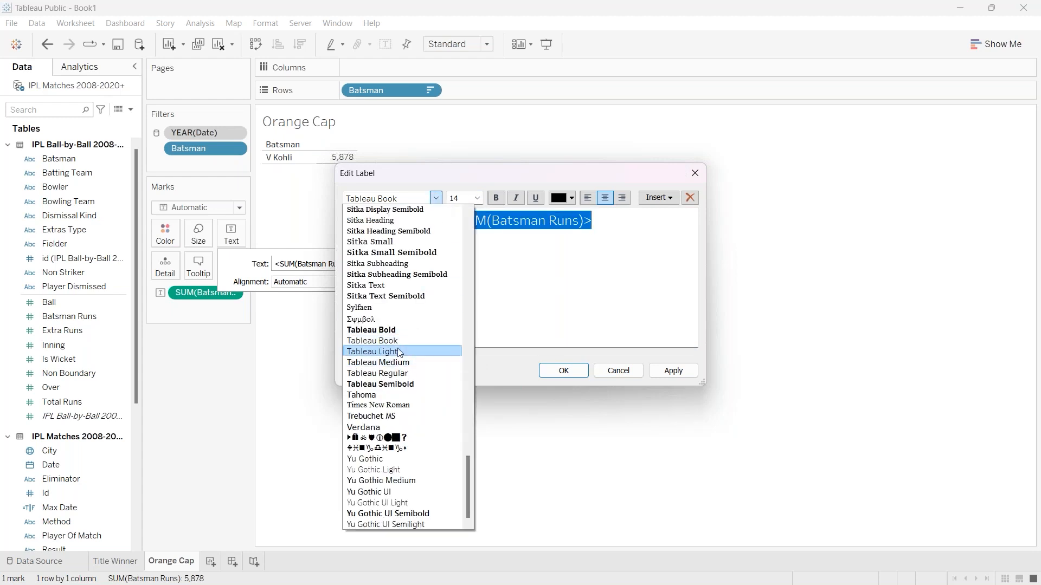
left_click(401, 329)
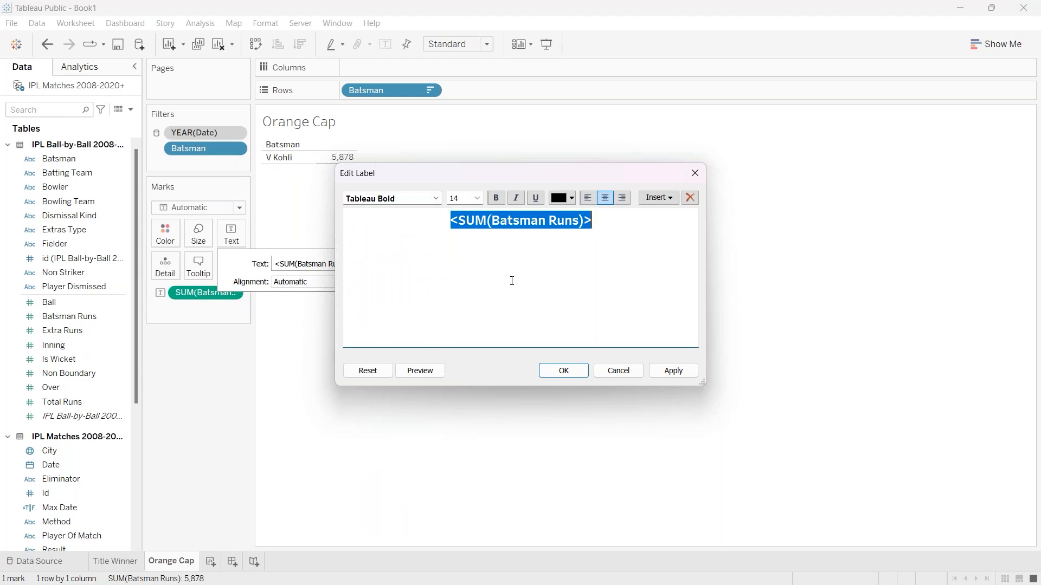
left_click(572, 198)
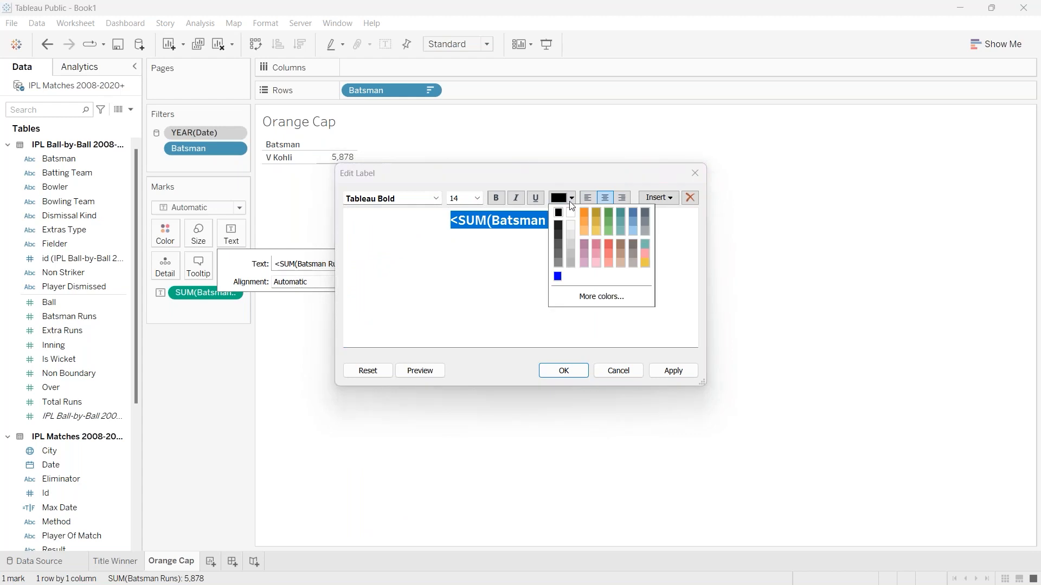
left_click(557, 277)
left_click(674, 371)
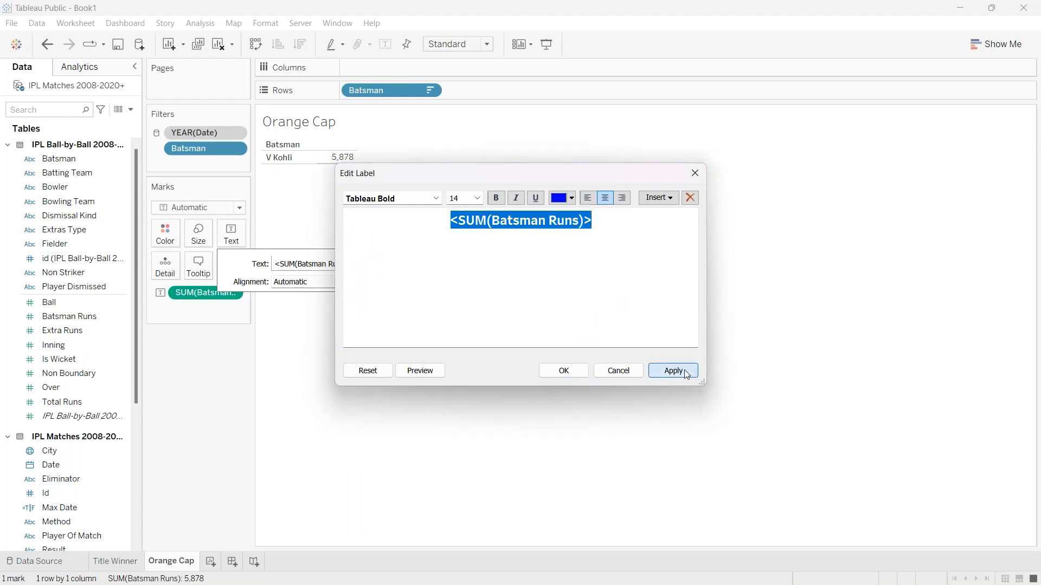
left_click(554, 372)
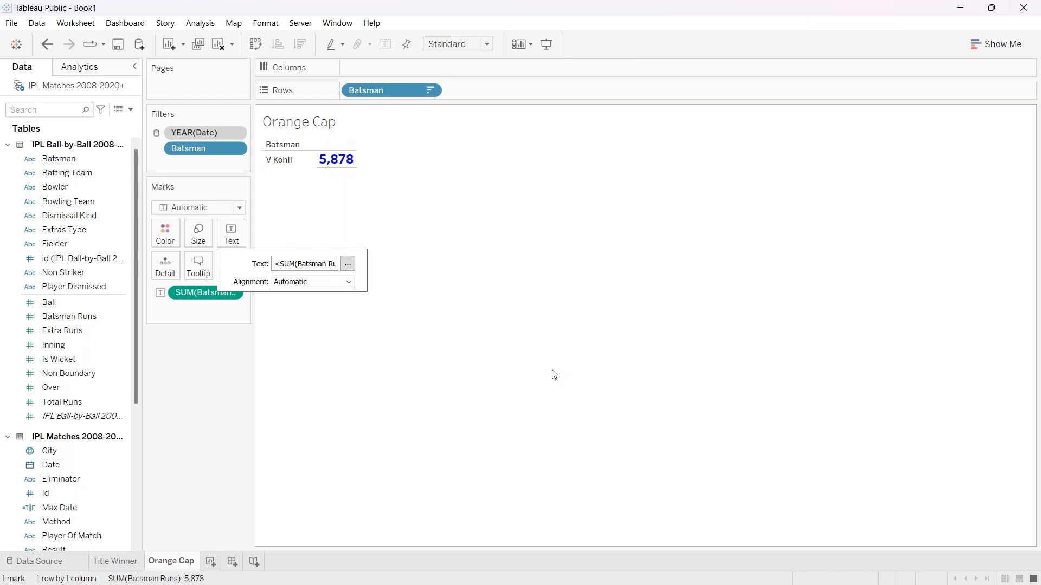
left_click(401, 330)
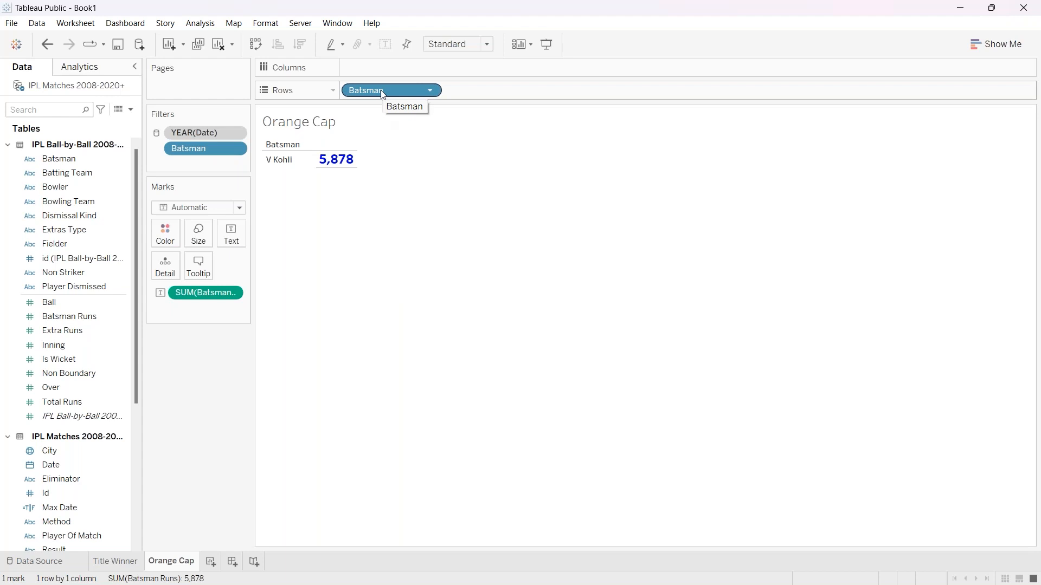
Move Batsman from the rows to the text marks and fit the Orange Cap sheet to Entire View.
left_click_drag(381, 90, 229, 227)
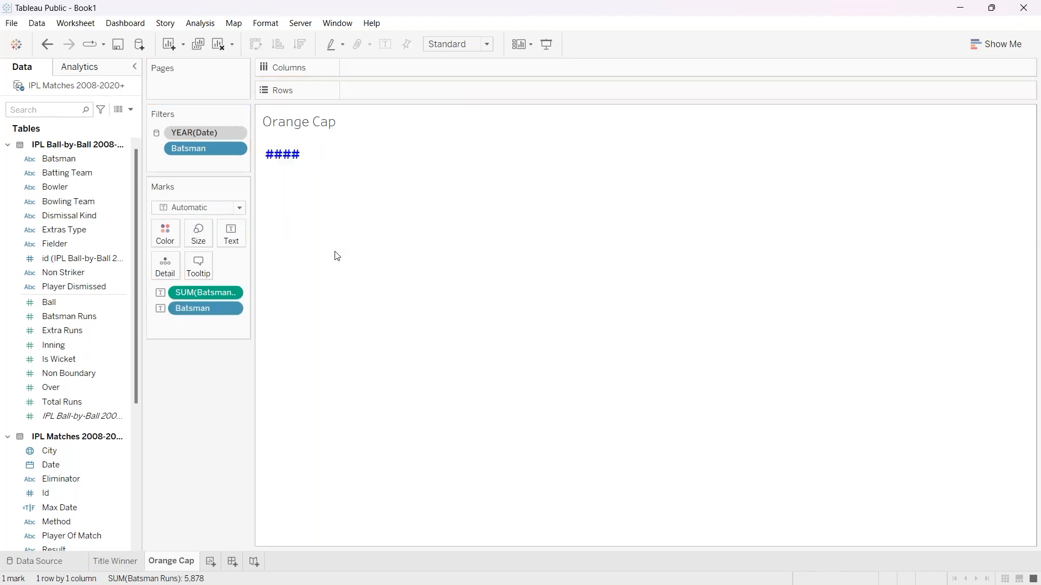
left_click(296, 165)
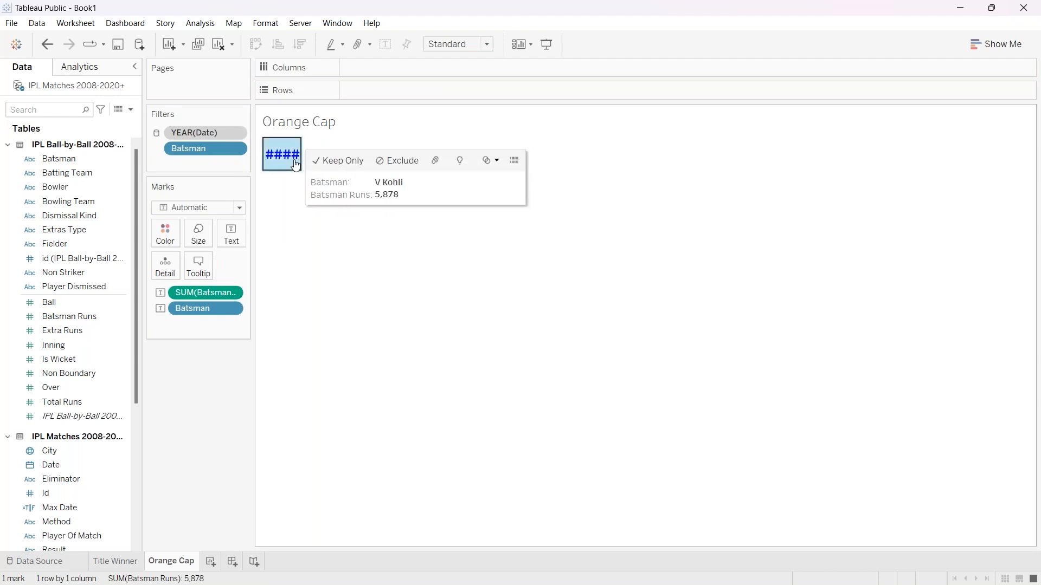
left_click(295, 164)
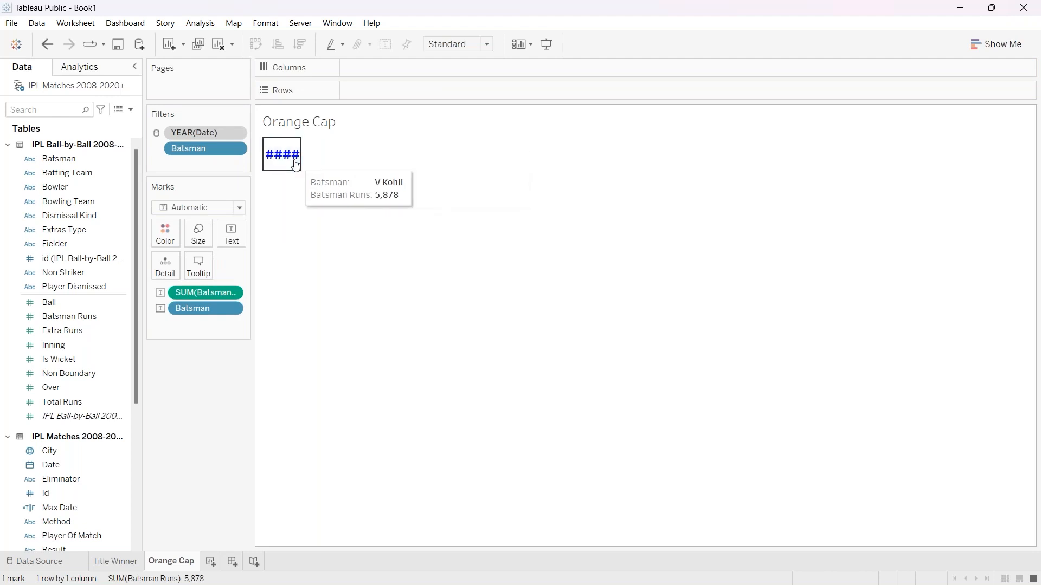
left_click(486, 46)
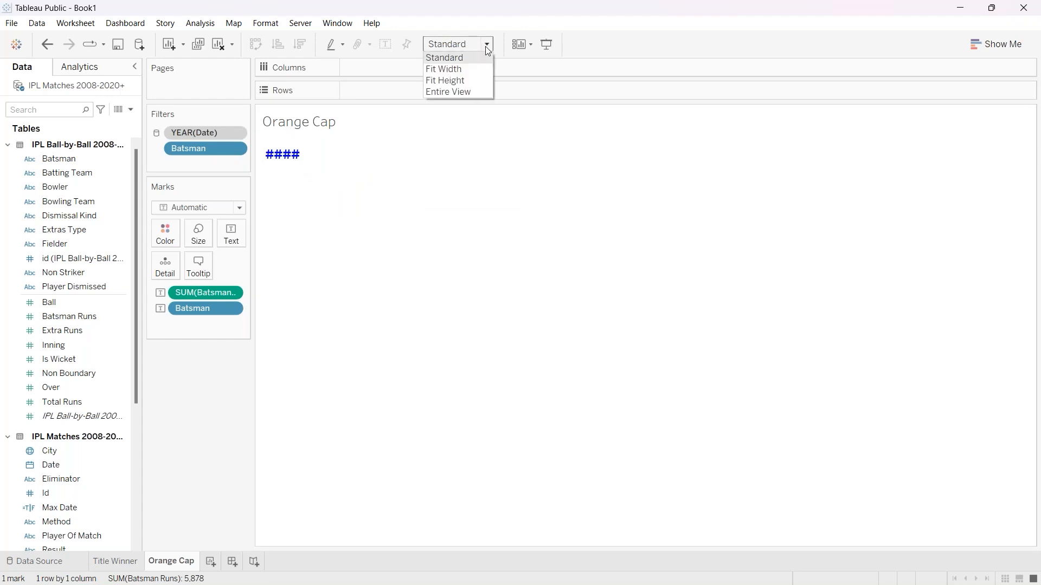
left_click(469, 92)
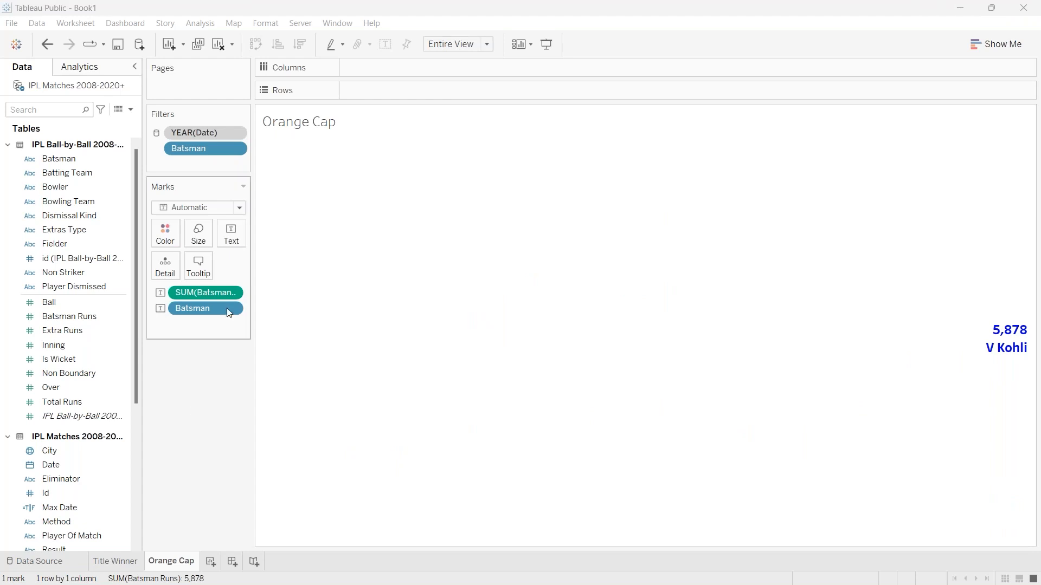
Set the horizontal alignment of the Orange Cap text marks to Center.
left_click(243, 244)
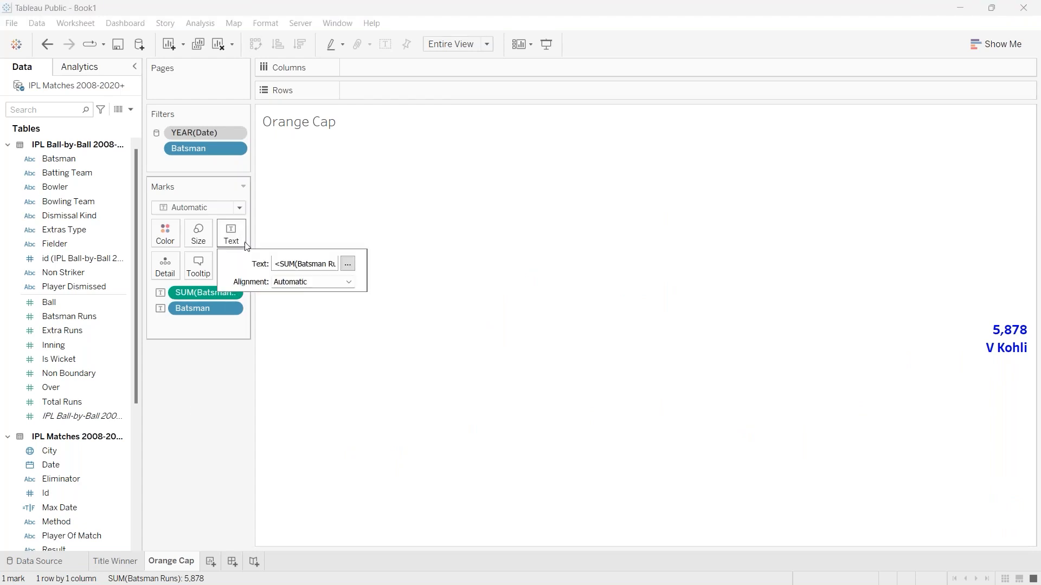
left_click(347, 282)
left_click(307, 336)
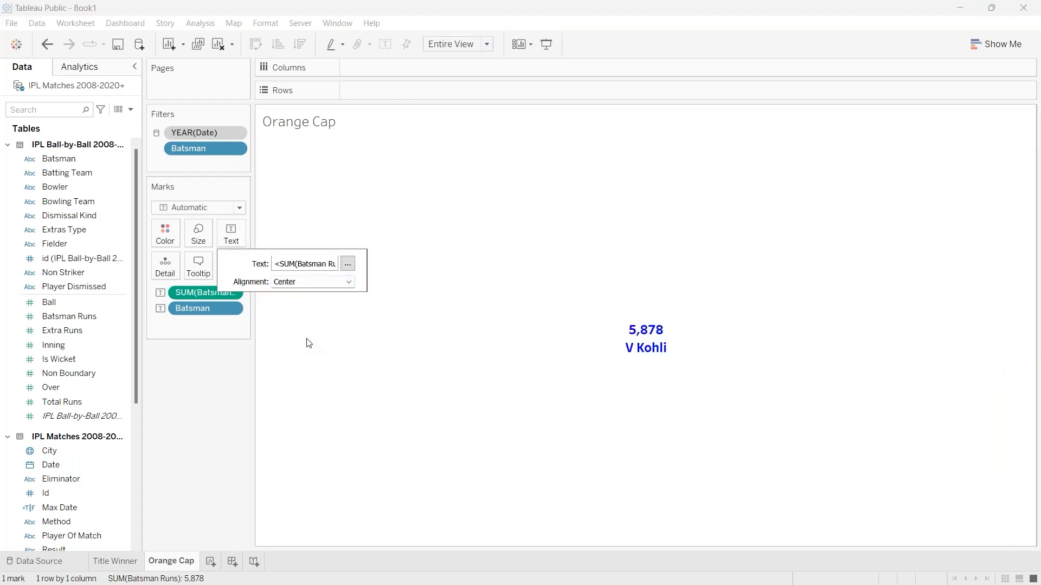
left_click(352, 283)
left_click(352, 283)
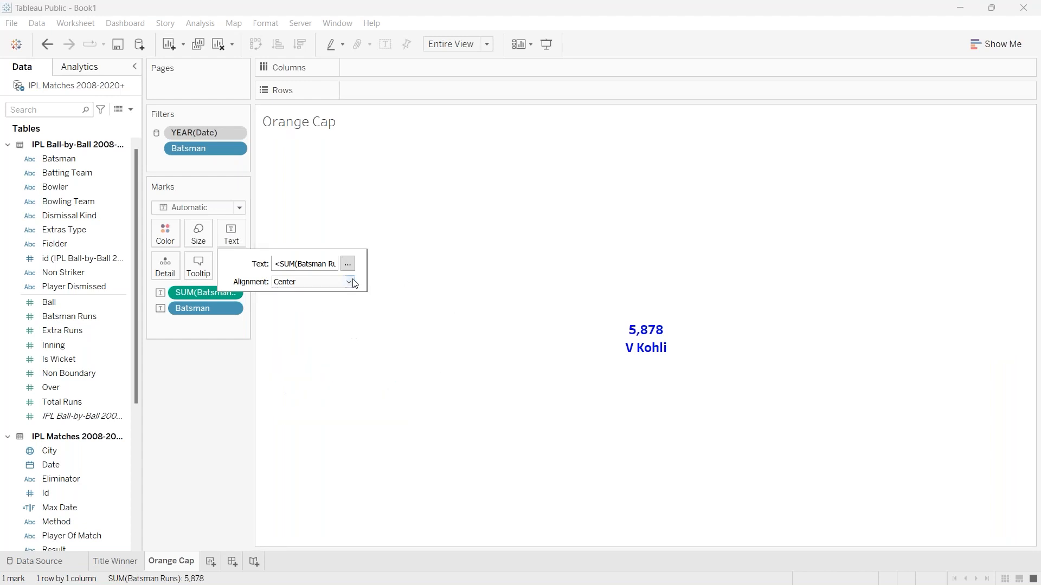
Reorder the label so a centred Batsman line sits above SUM(Batsman Runs).
left_click(348, 264)
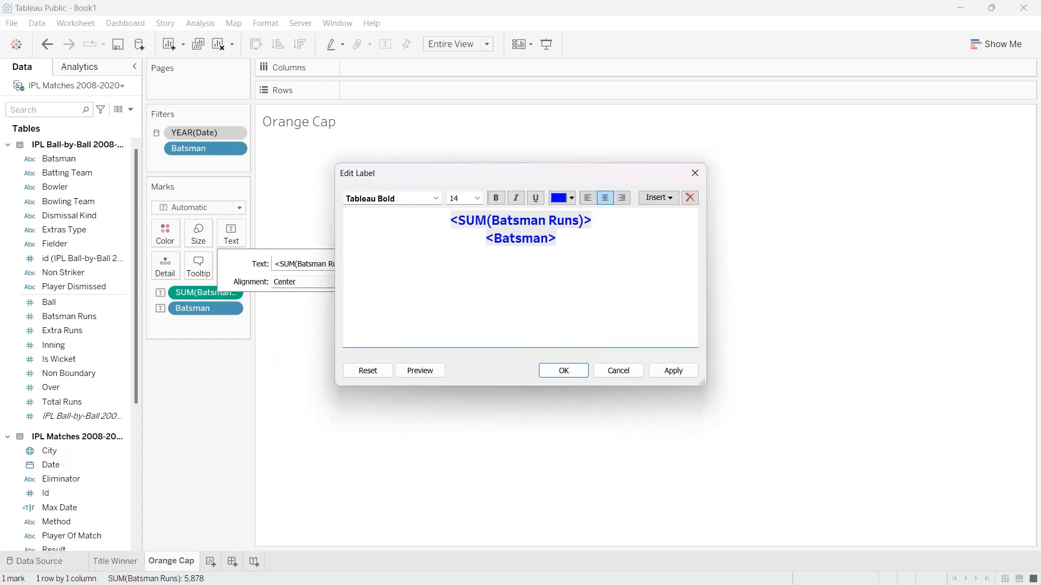
left_click_drag(487, 242, 568, 239)
key("ctrl+c")
key("BackSpace")
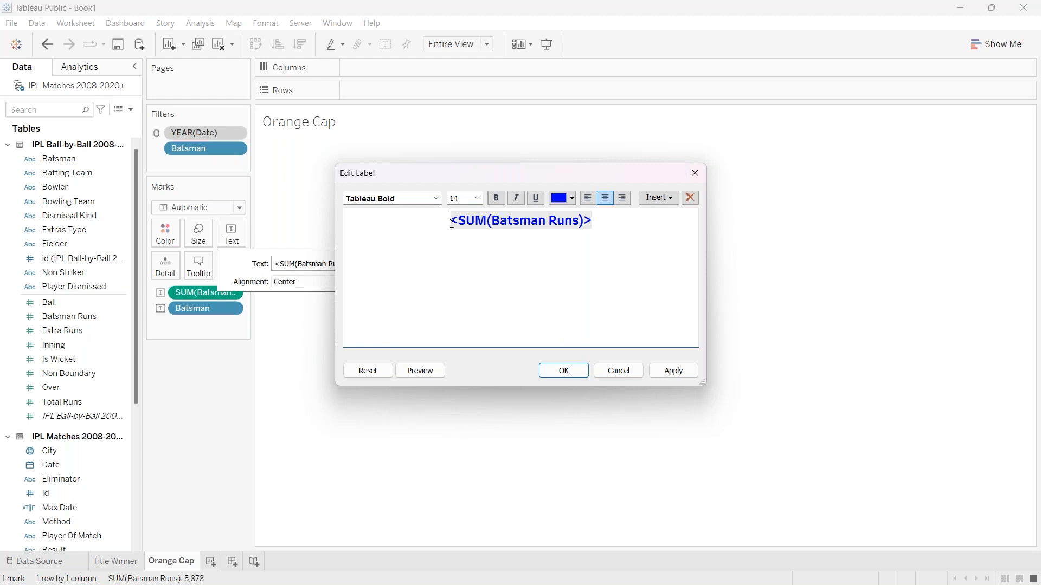
key("Return")
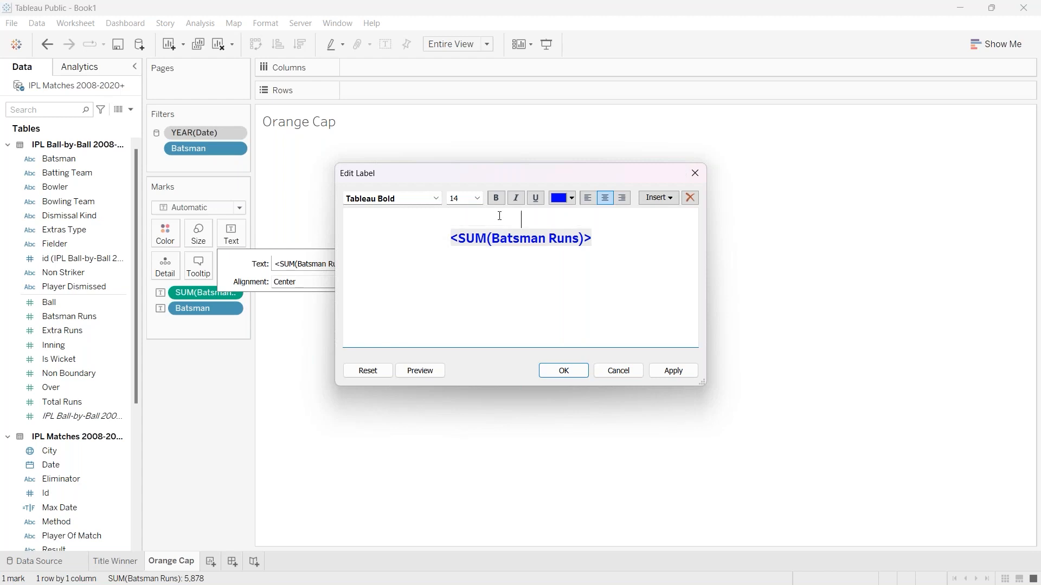
key("ctrl+v")
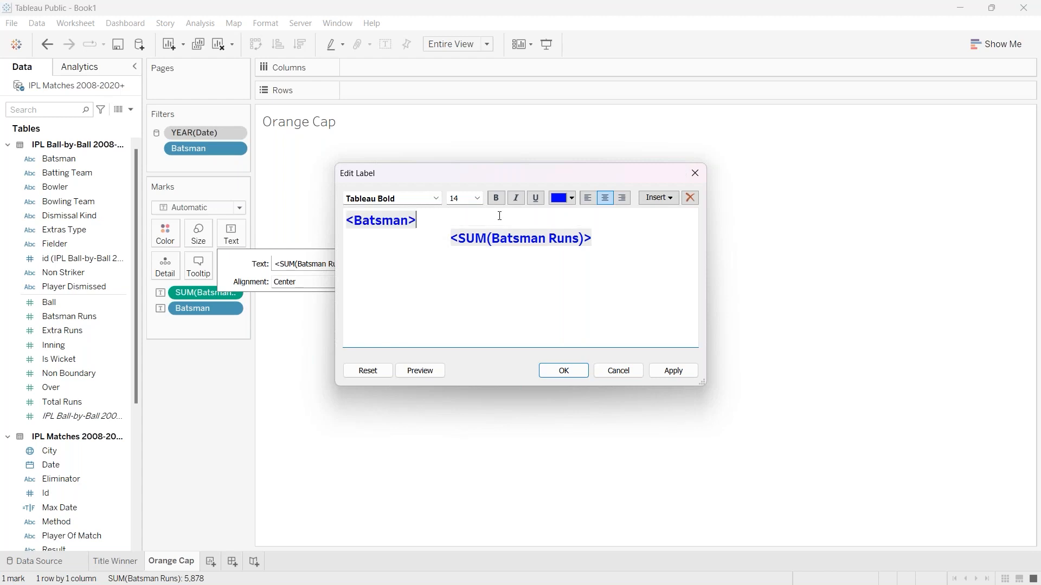
left_click(397, 225)
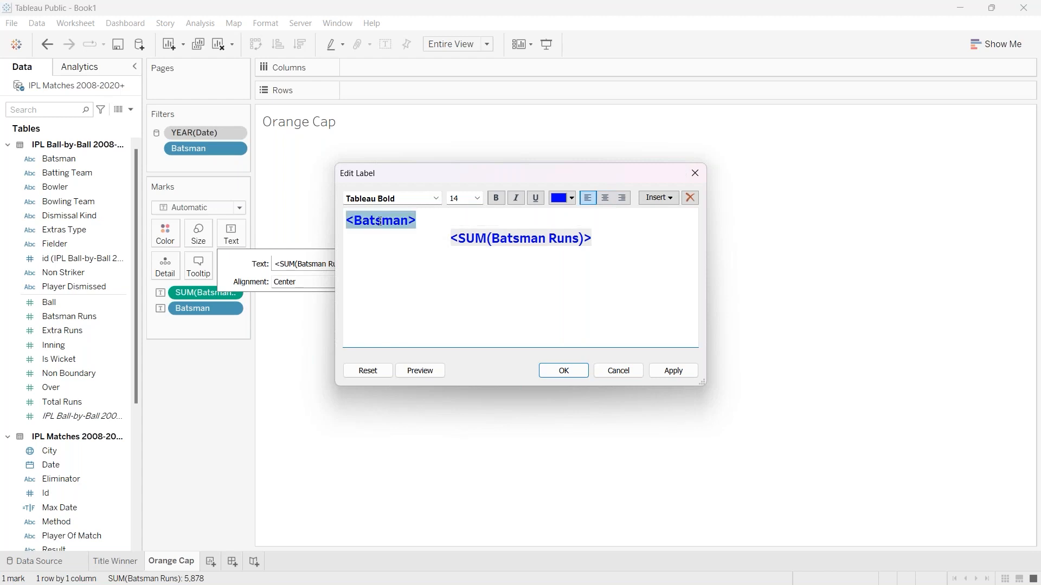
left_click(606, 198)
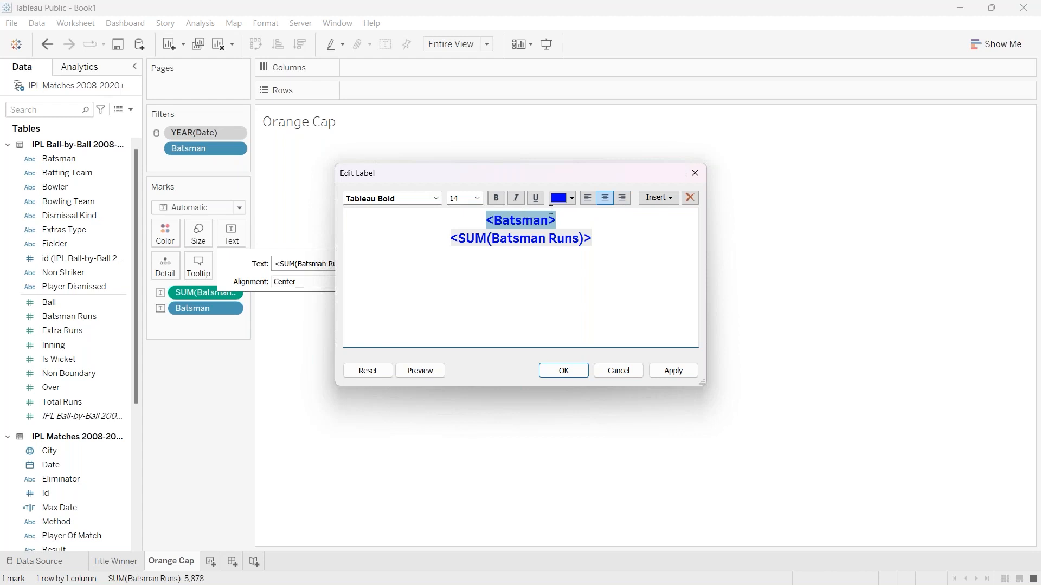
Colour the Batsman line of the label black and set the SUM(Batsman Runs) line to size 16.
left_click(571, 198)
left_click(558, 213)
triple_click(487, 238)
left_click(478, 198)
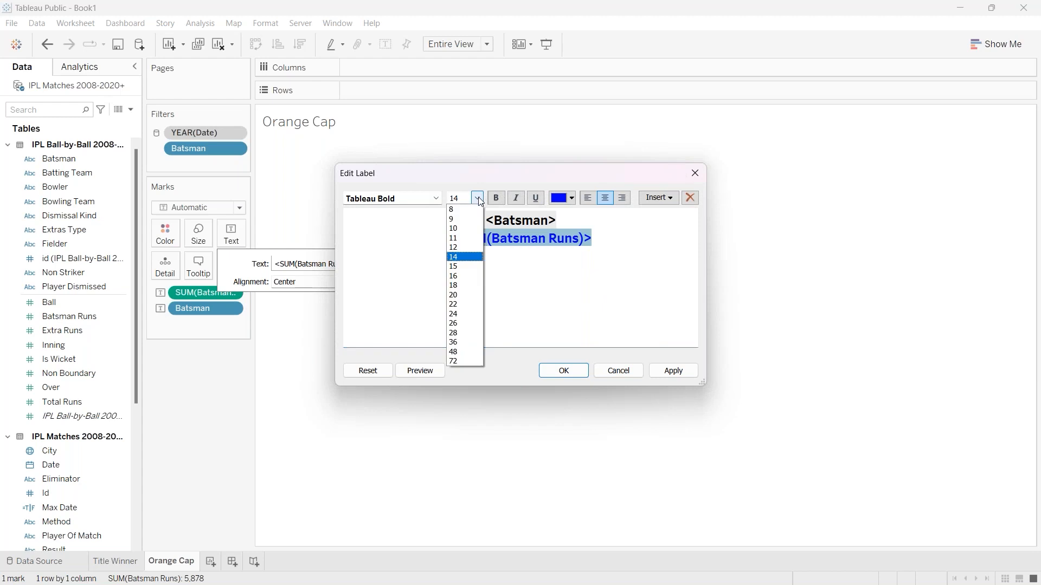
left_click(460, 278)
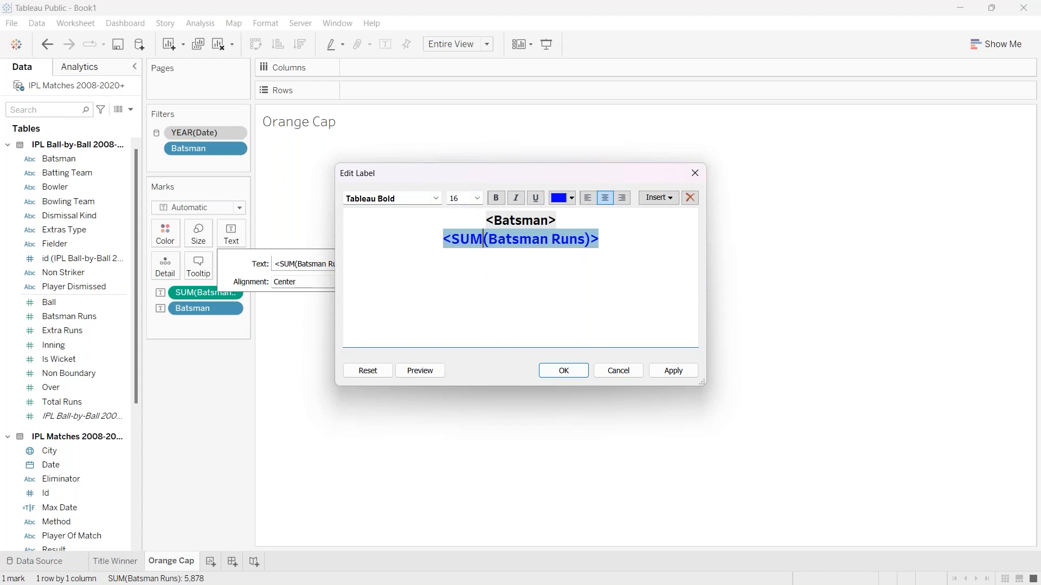
left_click(675, 372)
left_click(563, 370)
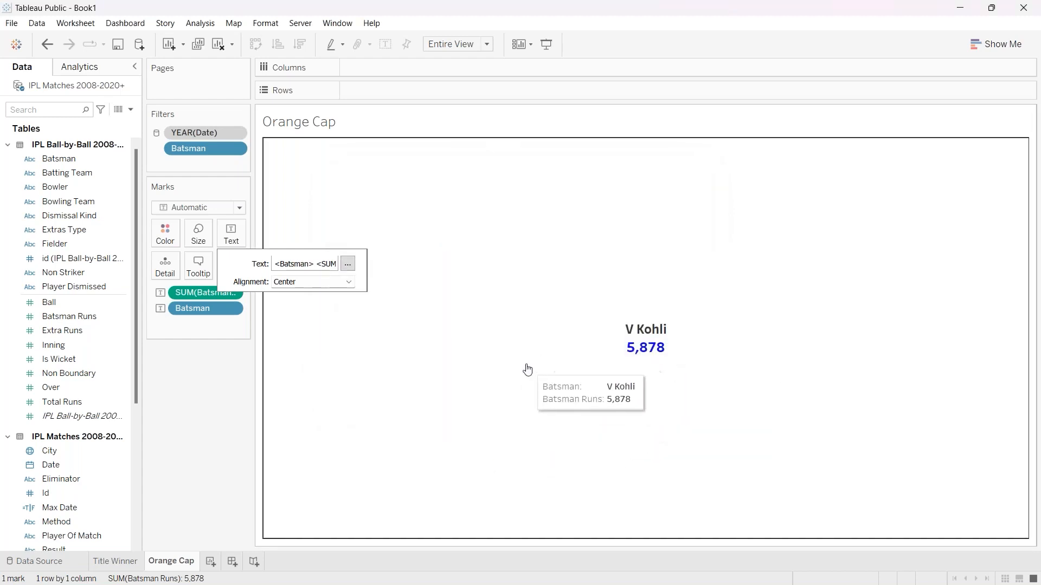
left_click(493, 337)
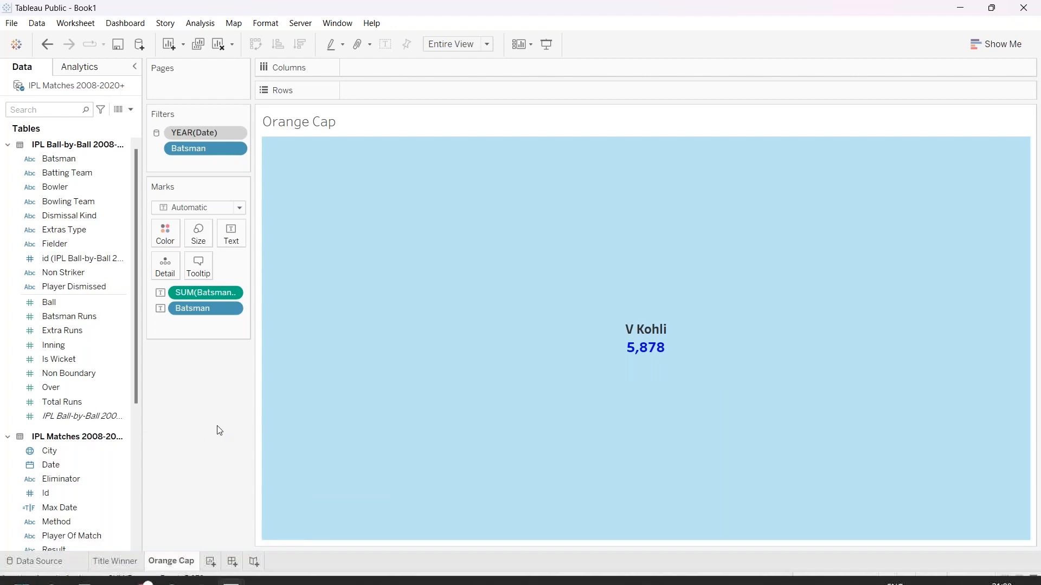
Copy the formatting of the Title Winner sheet.
left_click(116, 564)
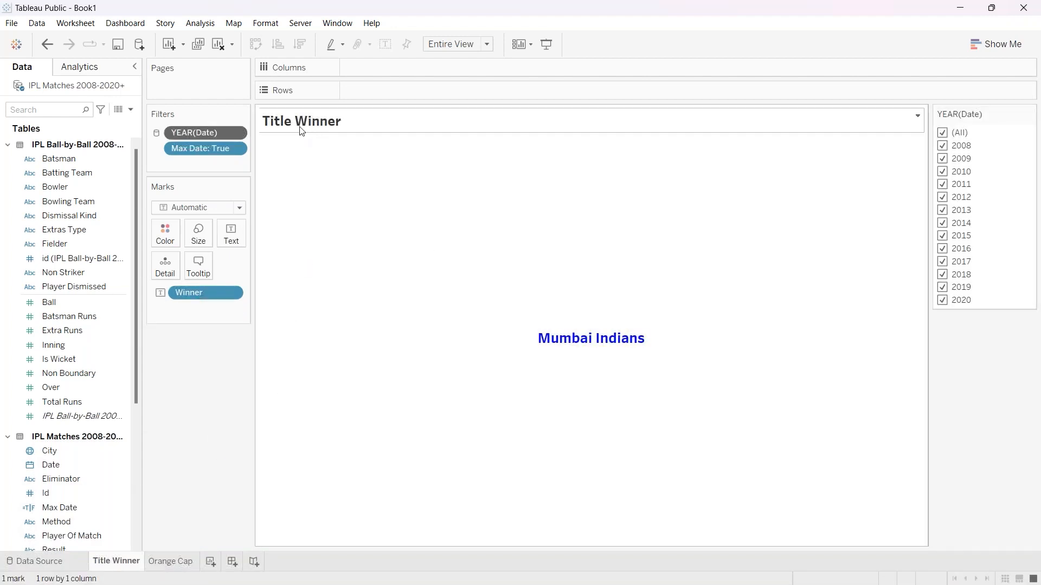
left_click(177, 563)
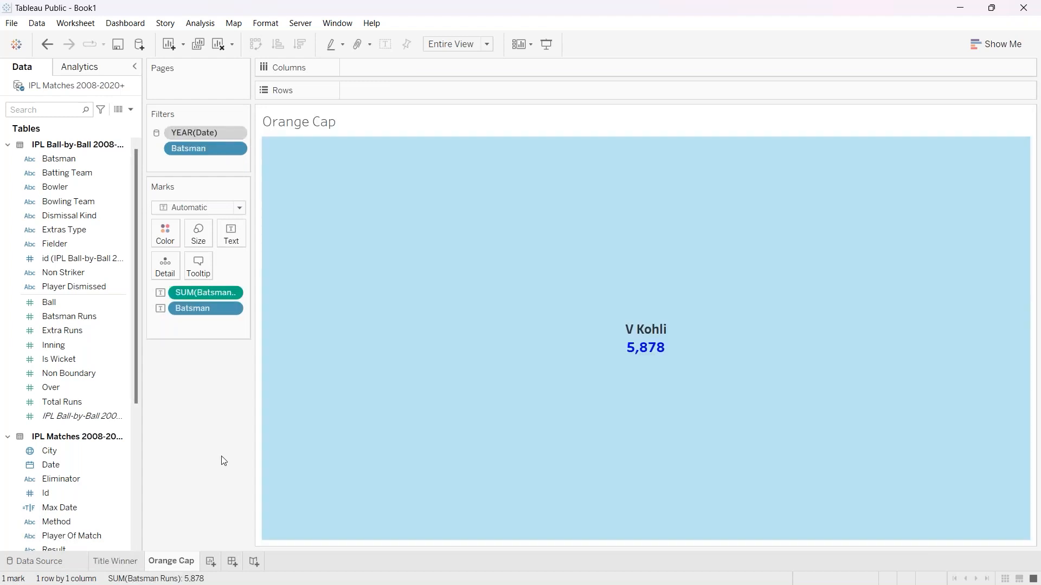
left_click(220, 456)
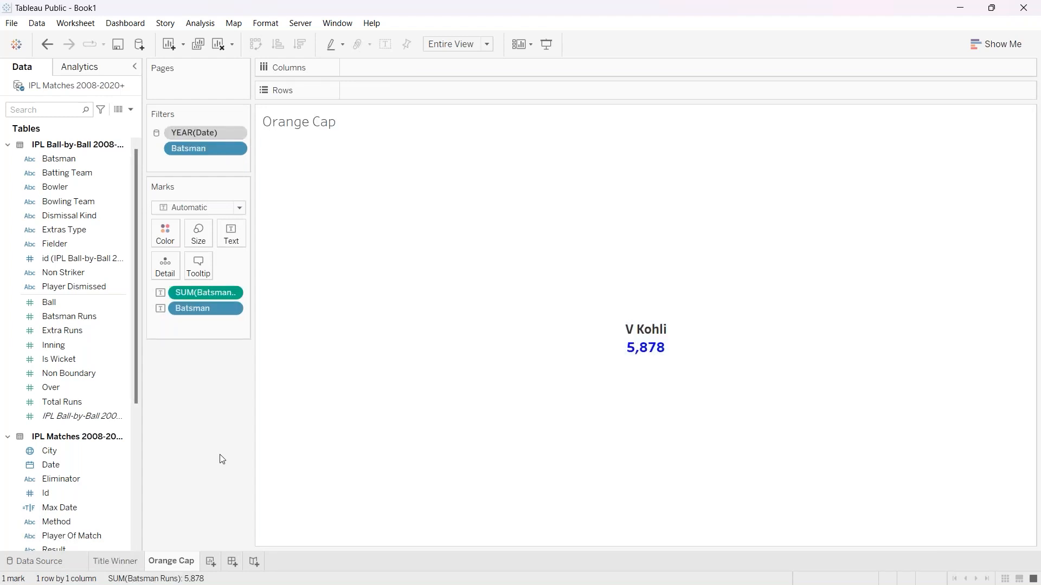
right_click(120, 563)
left_click(119, 563)
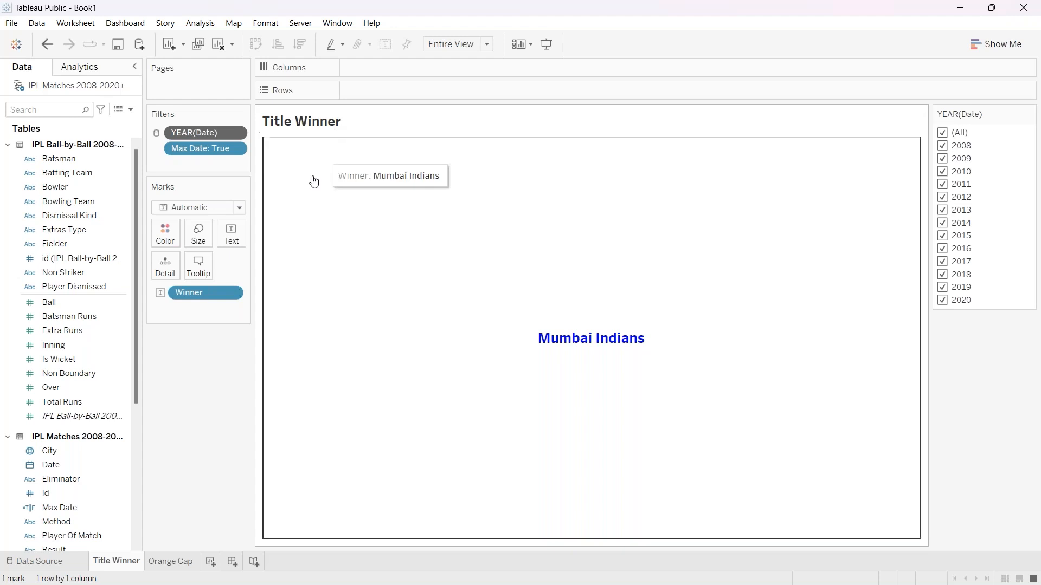
right_click(119, 562)
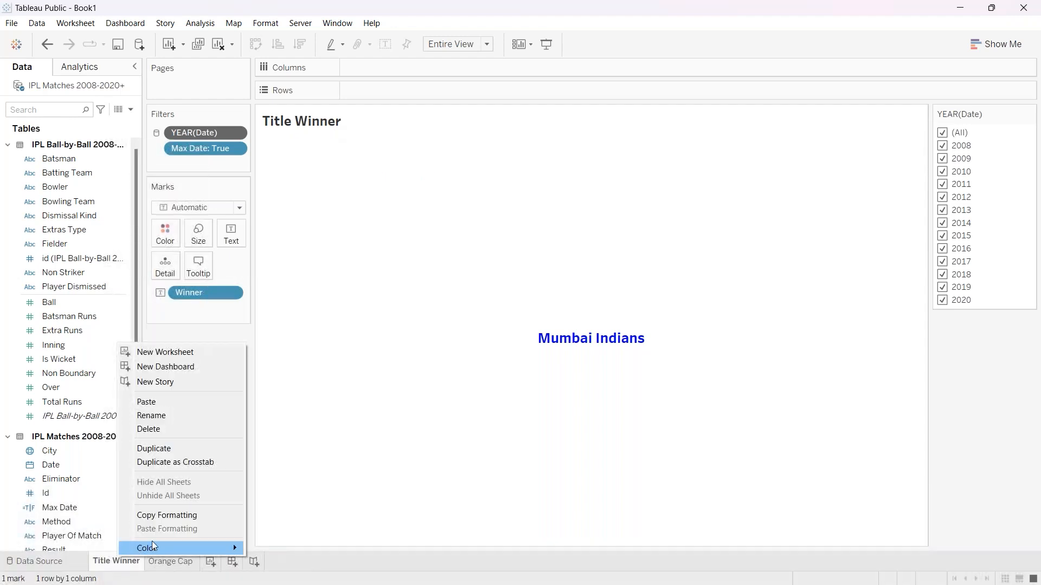
left_click(167, 515)
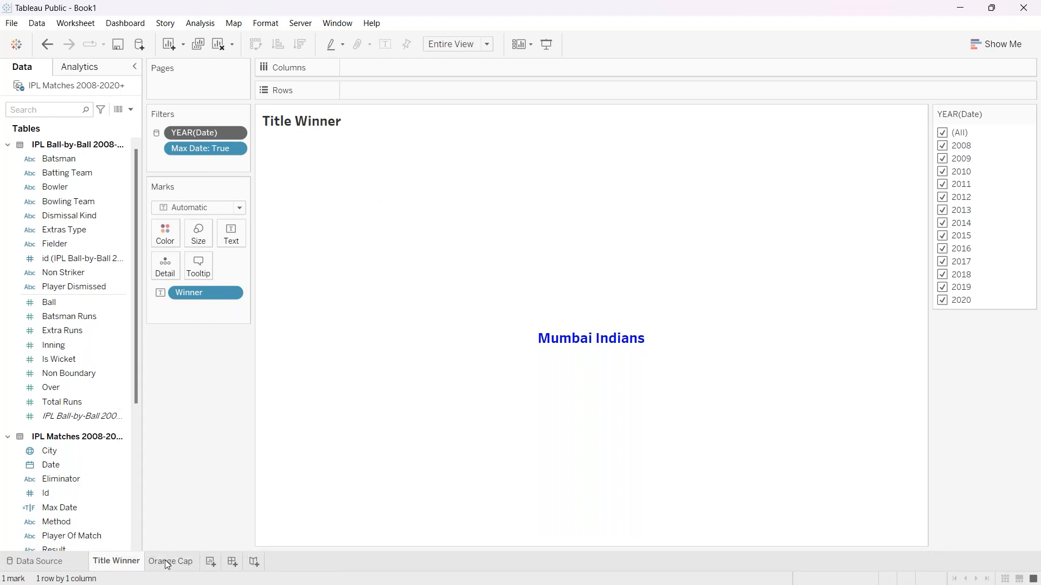
Paste the copied formatting onto the Orange Cap sheet and compare it with the Title Winner sheet.
left_click(168, 562)
right_click(168, 563)
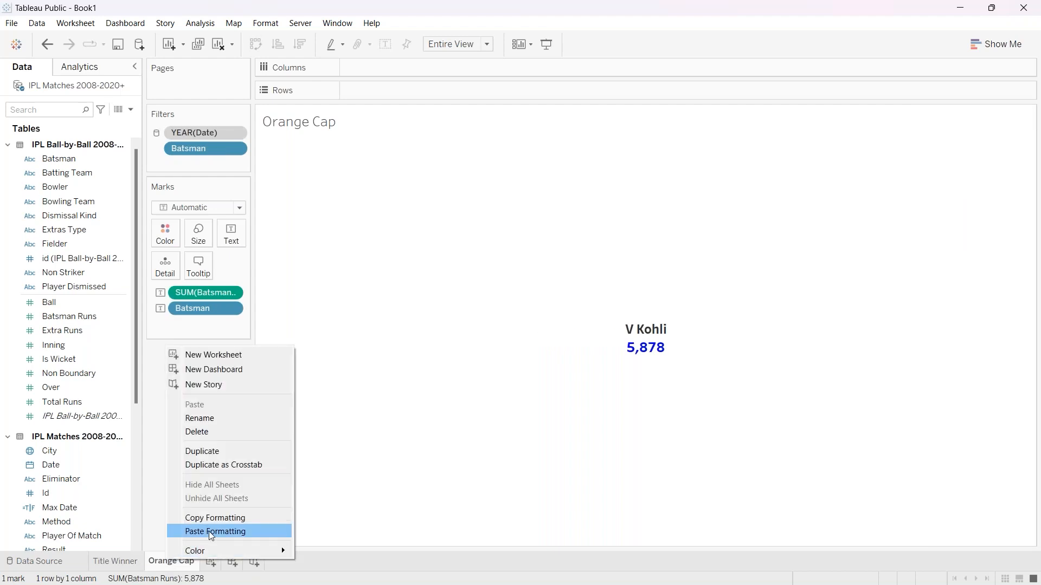
left_click(209, 531)
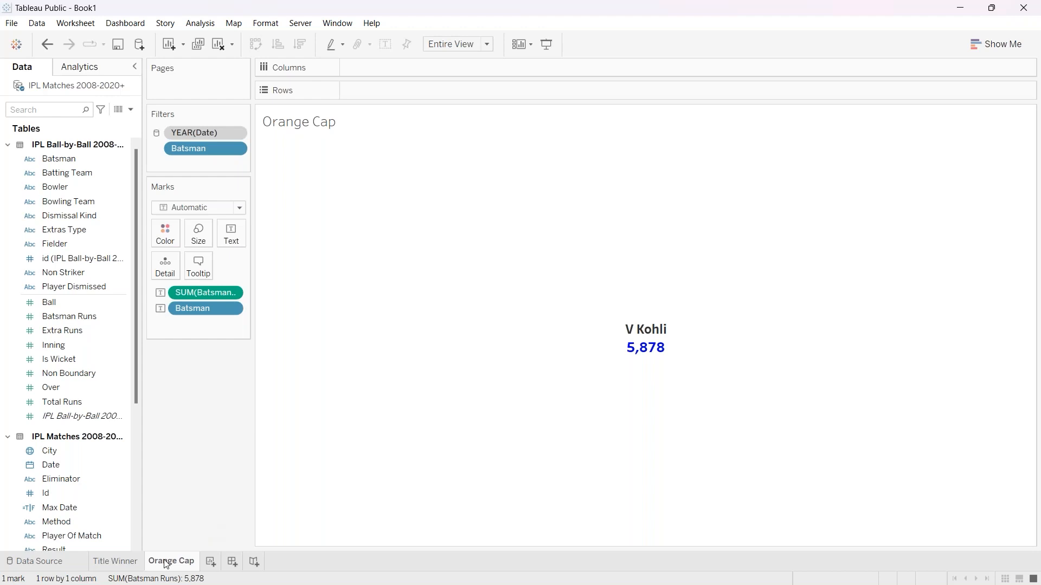
left_click(115, 562)
left_click(182, 566)
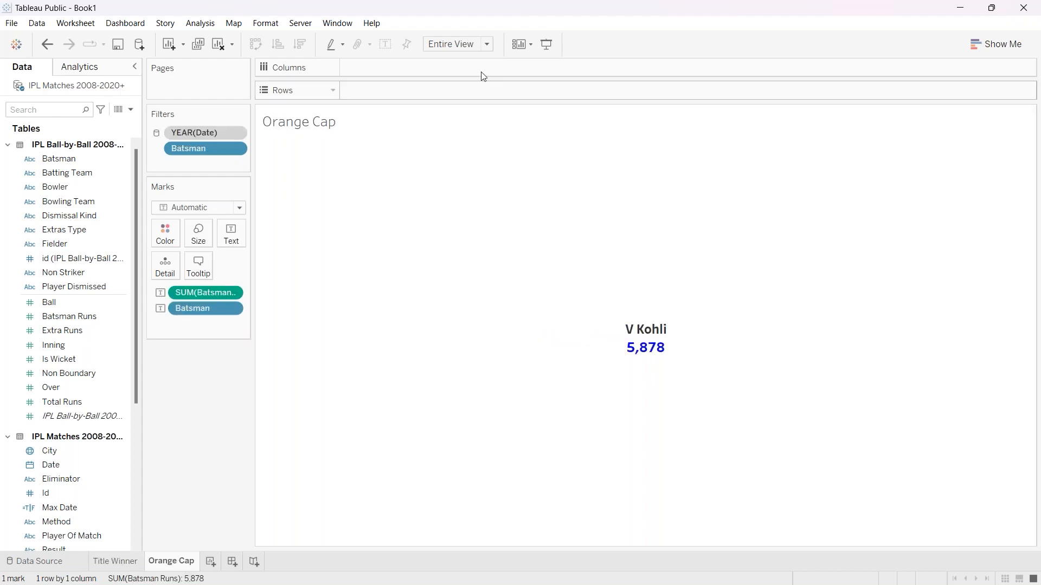
Set the Orange Cap sheet title's font to Tableau Bold and compare it with the Title Winner sheet.
right_click(326, 125)
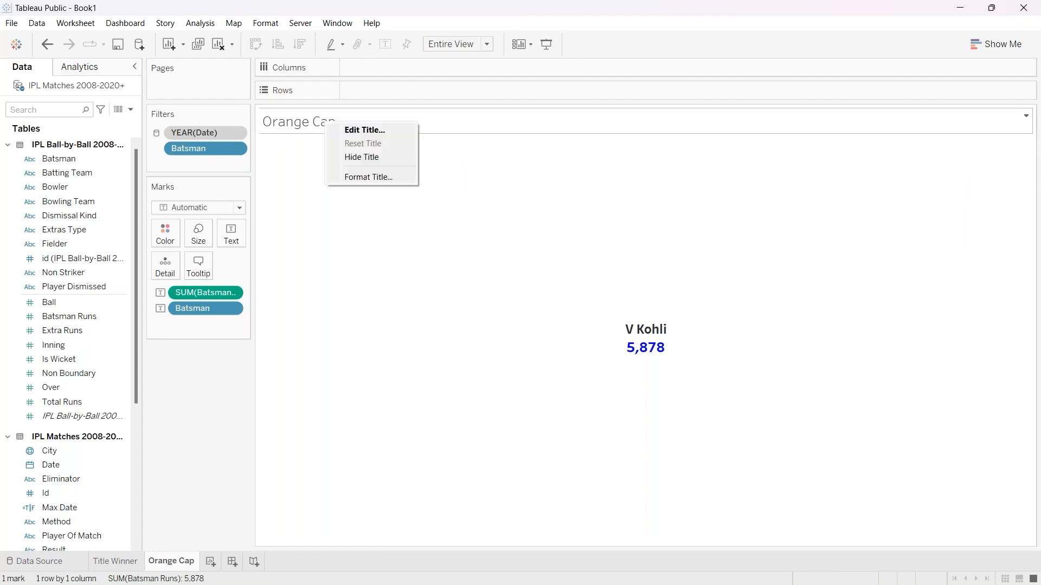
left_click(352, 130)
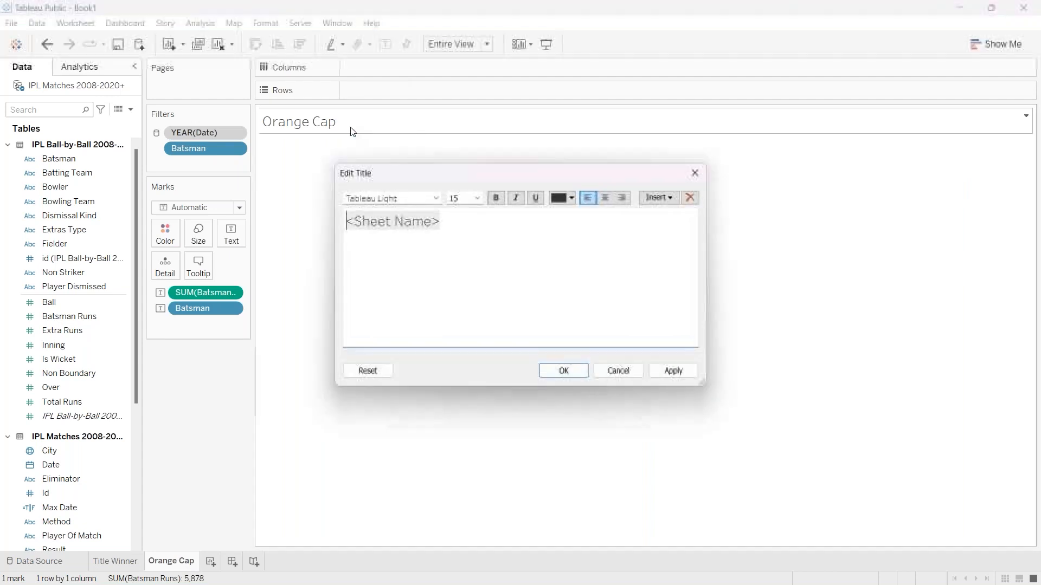
left_click_drag(357, 224, 401, 240)
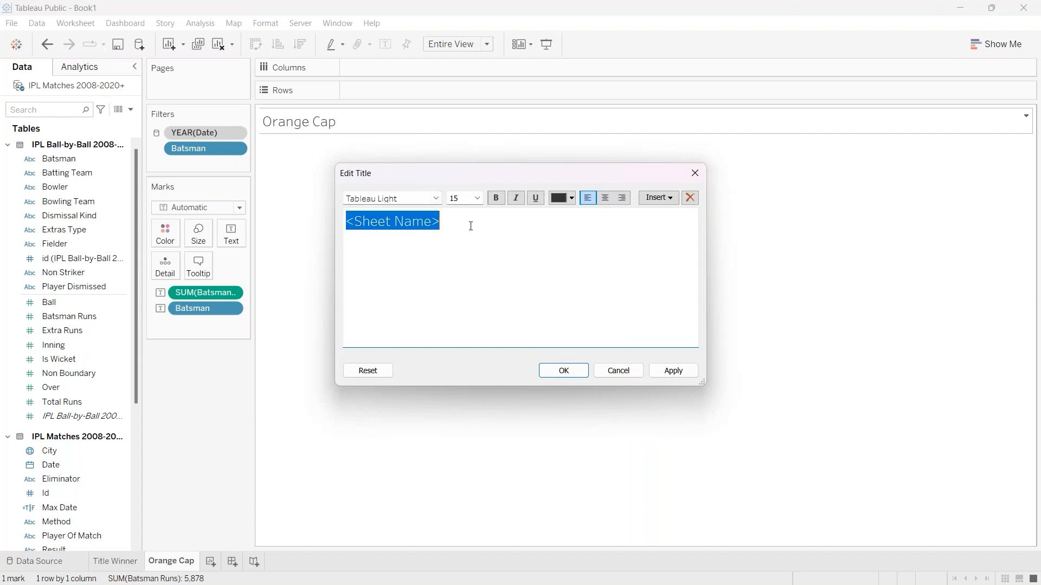
left_click(437, 198)
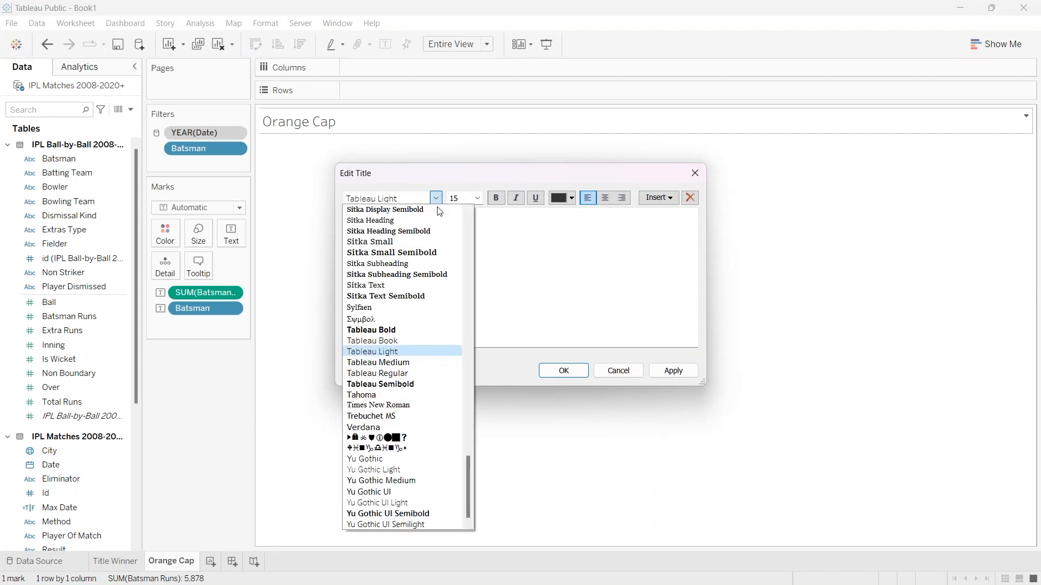
left_click(408, 329)
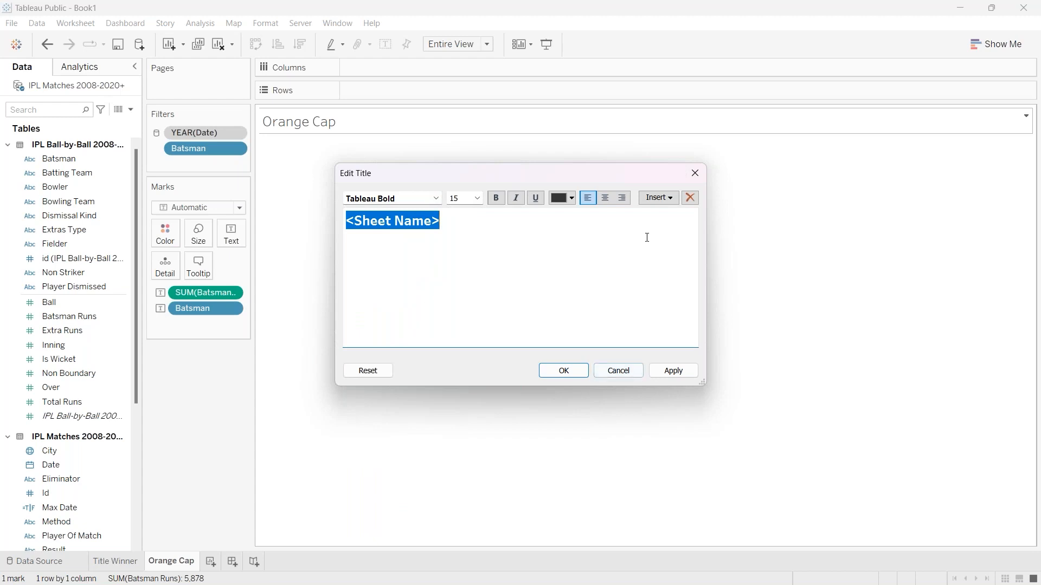
left_click(673, 372)
left_click(576, 374)
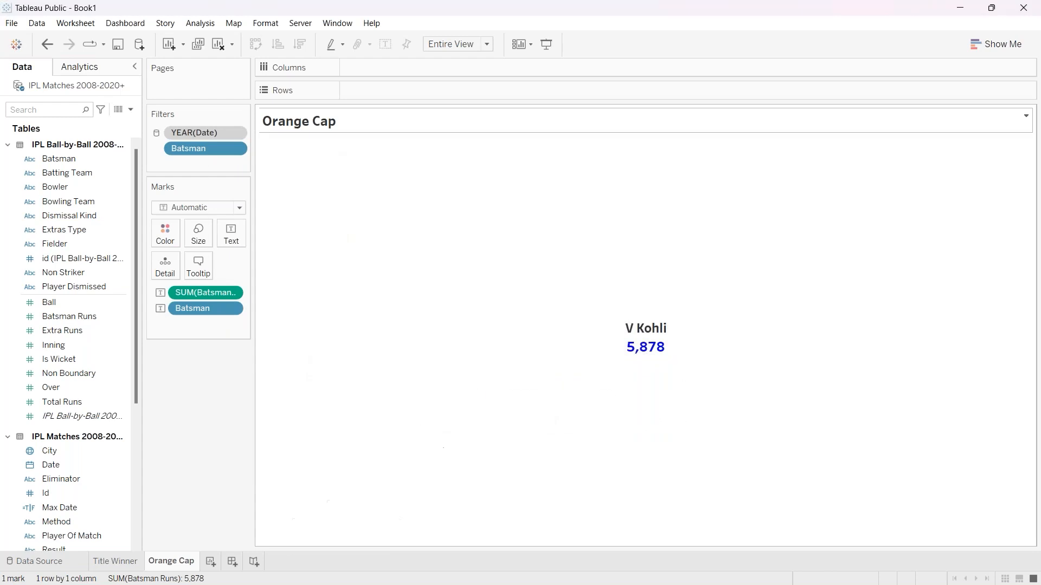
left_click(126, 566)
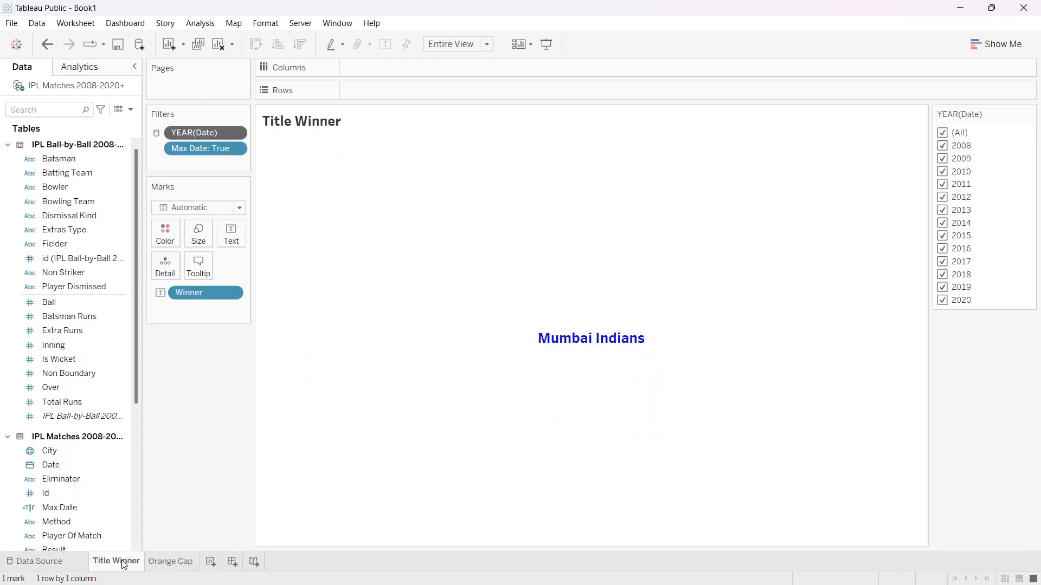
left_click(167, 563)
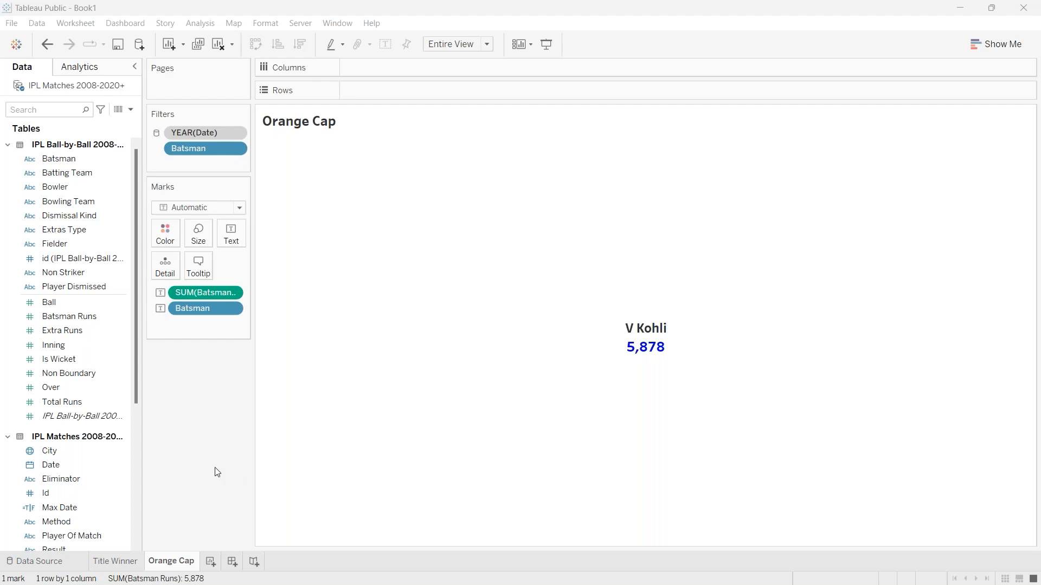
Add a new worksheet and name it Purple Cap.
left_click(210, 564)
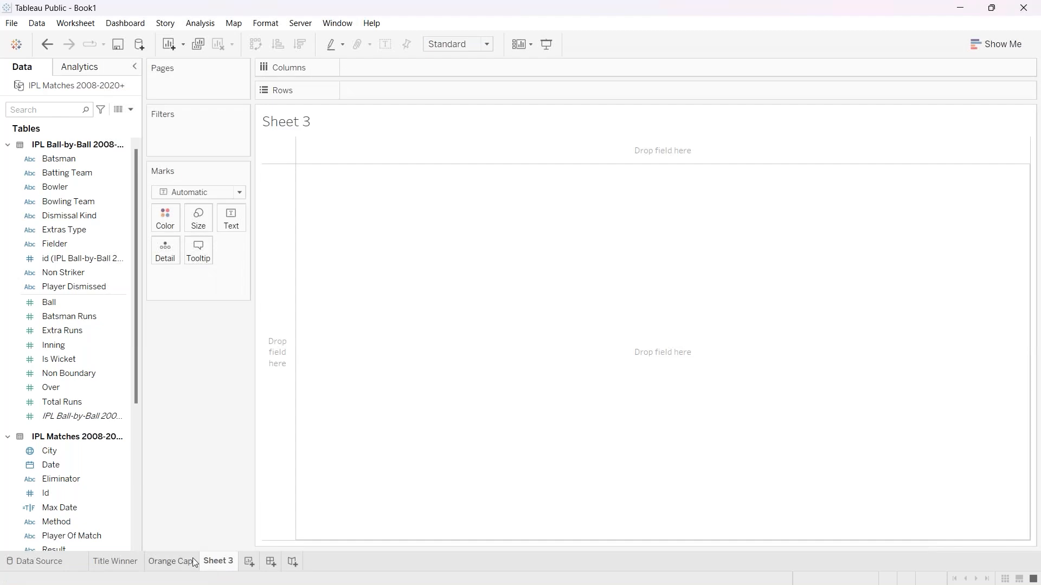
double_click(216, 563)
type("P")
type("urpos")
key("BackSpace")
type("le Cap")
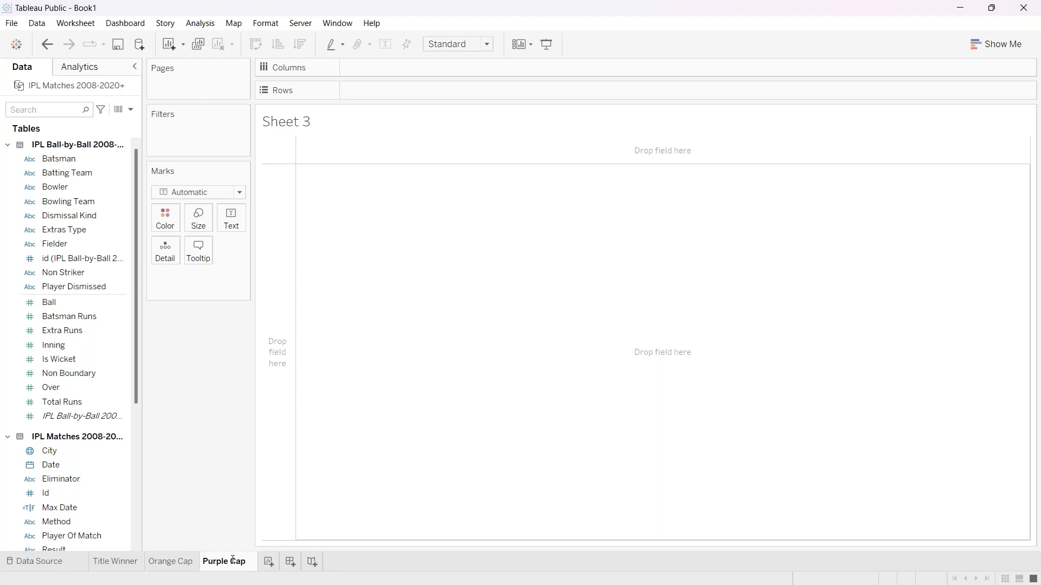
left_click(1018, 203)
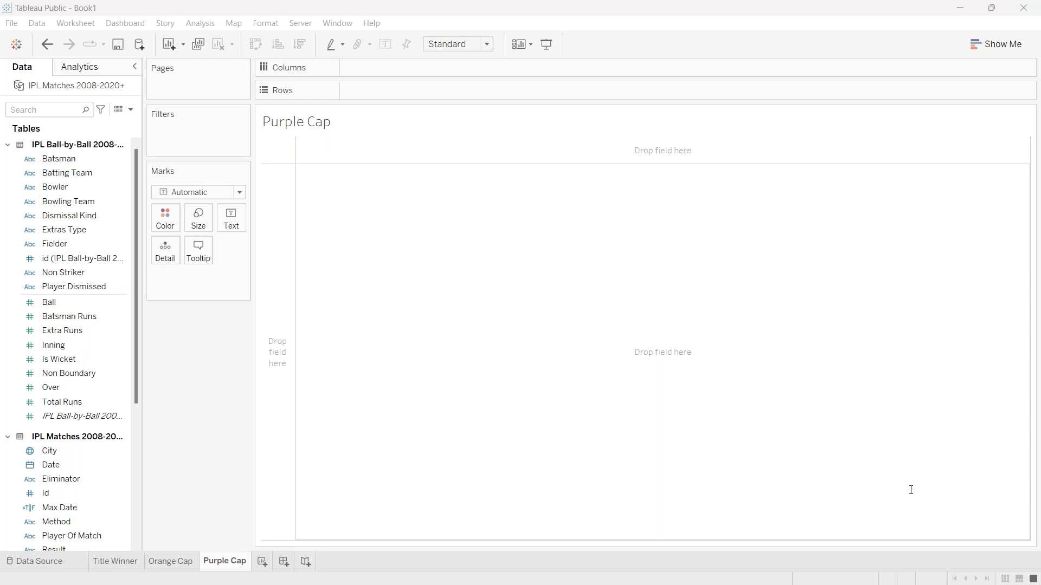
List the Dismissal Kind values as rows on the Purple Cap sheet to review them, and remove the field again.
left_click(82, 330)
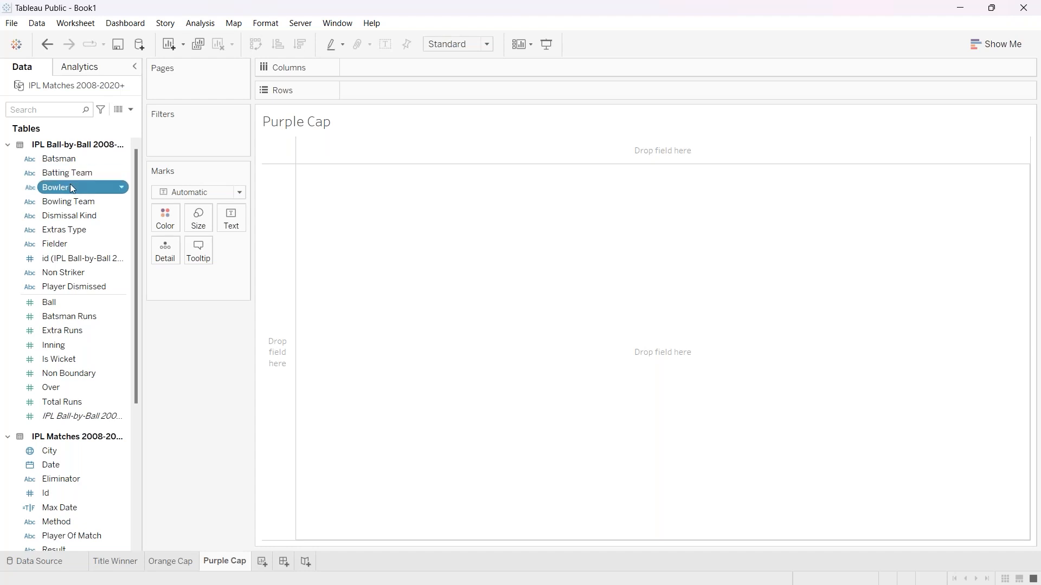
left_click(57, 361)
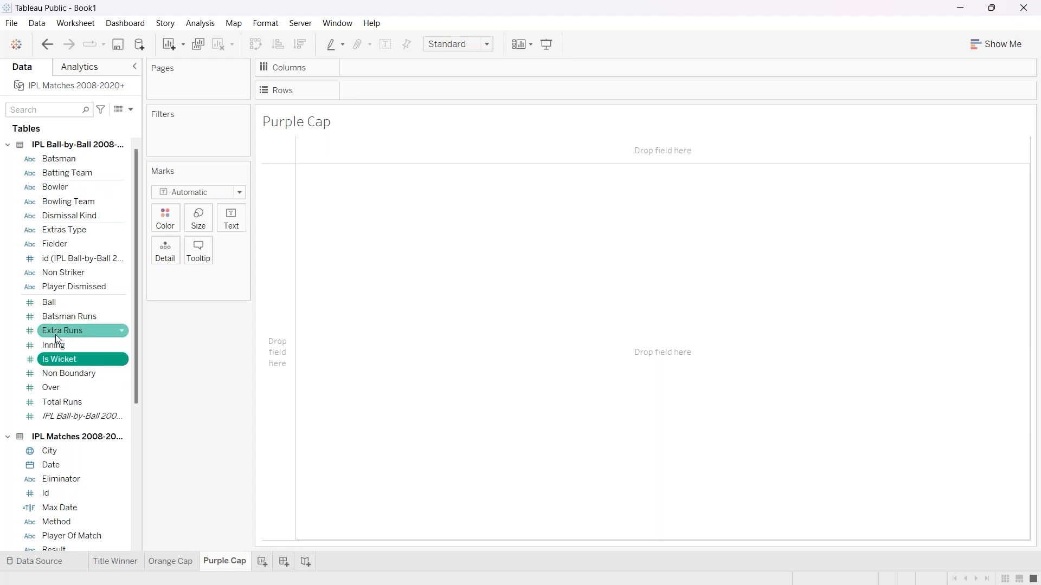
left_click(82, 218)
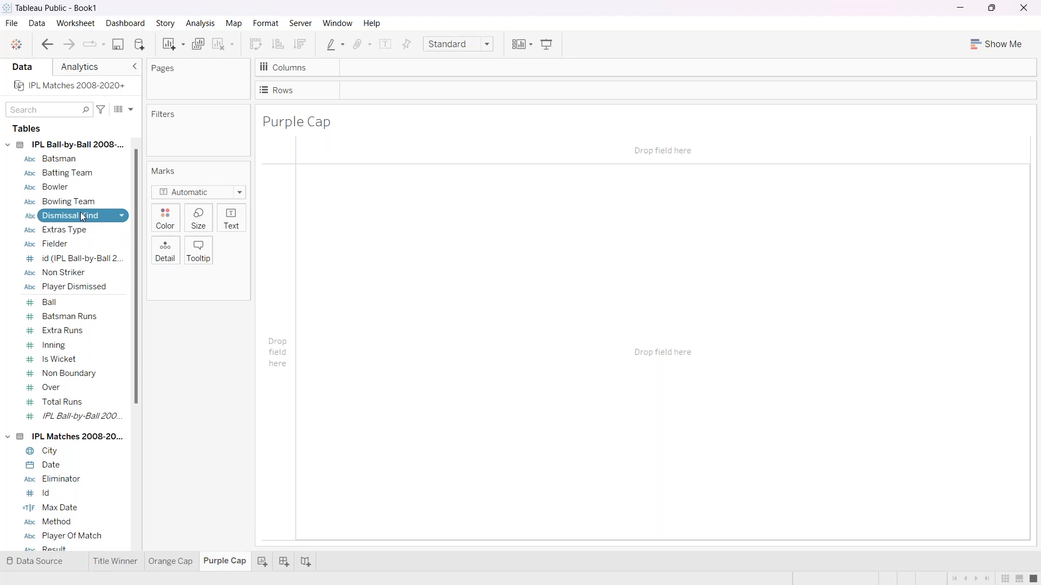
left_click_drag(95, 214, 395, 89)
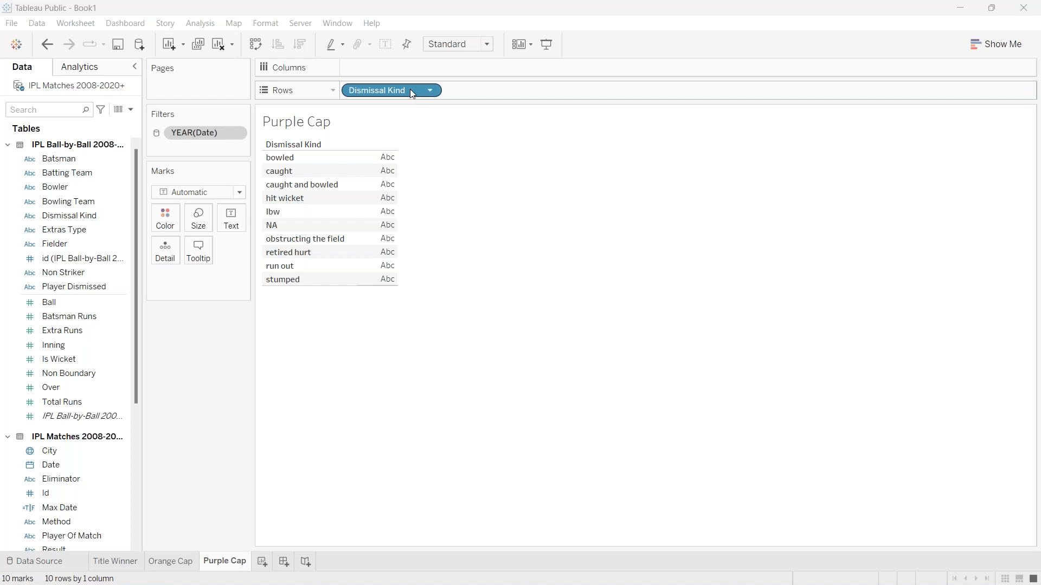
left_click_drag(410, 89, 251, 376)
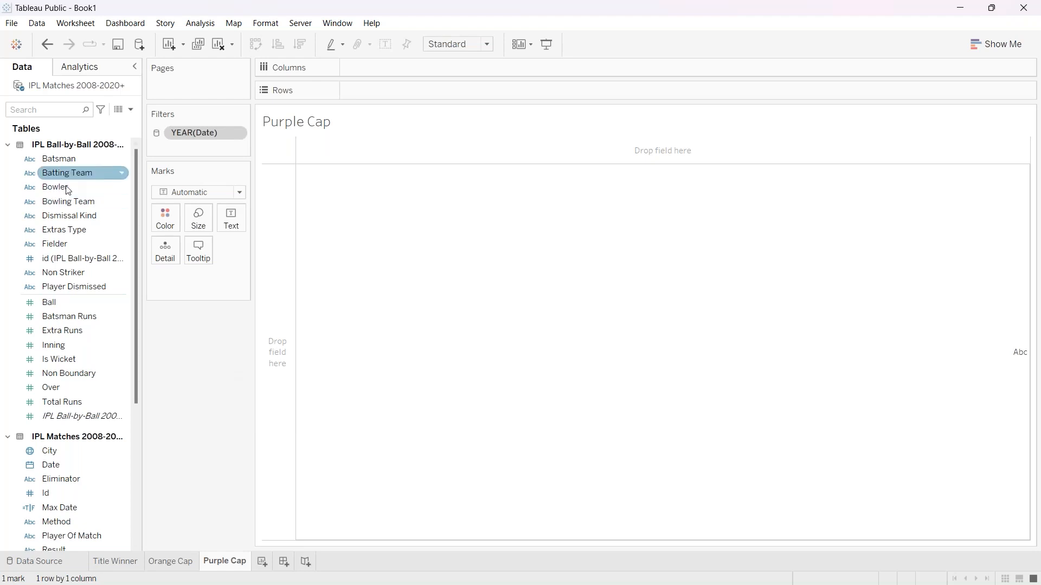
List all Bowler members as rows with the sum of Is Wicket as text, sorted in descending order.
left_click_drag(57, 187, 383, 90)
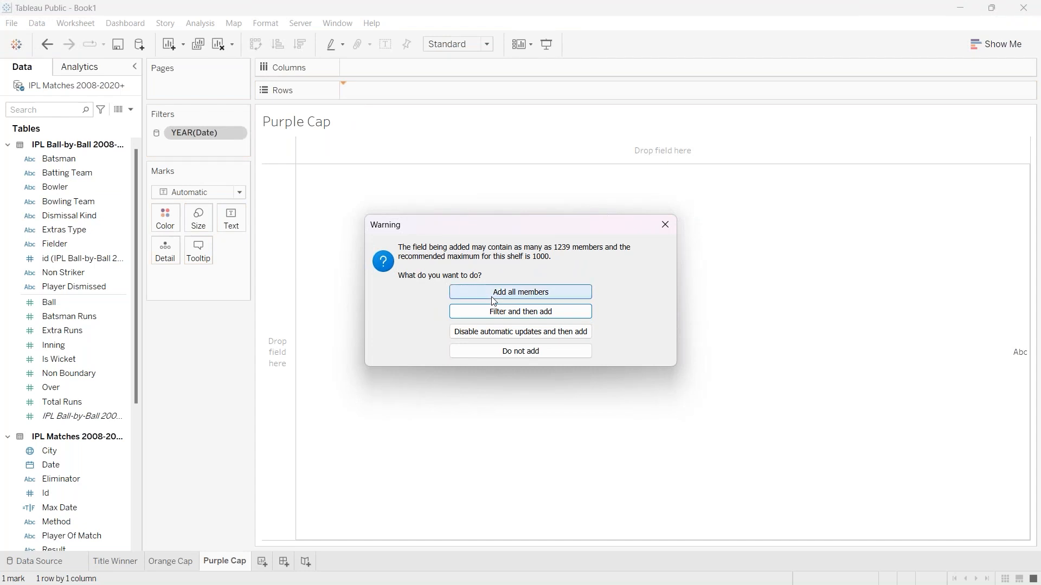
left_click(494, 299)
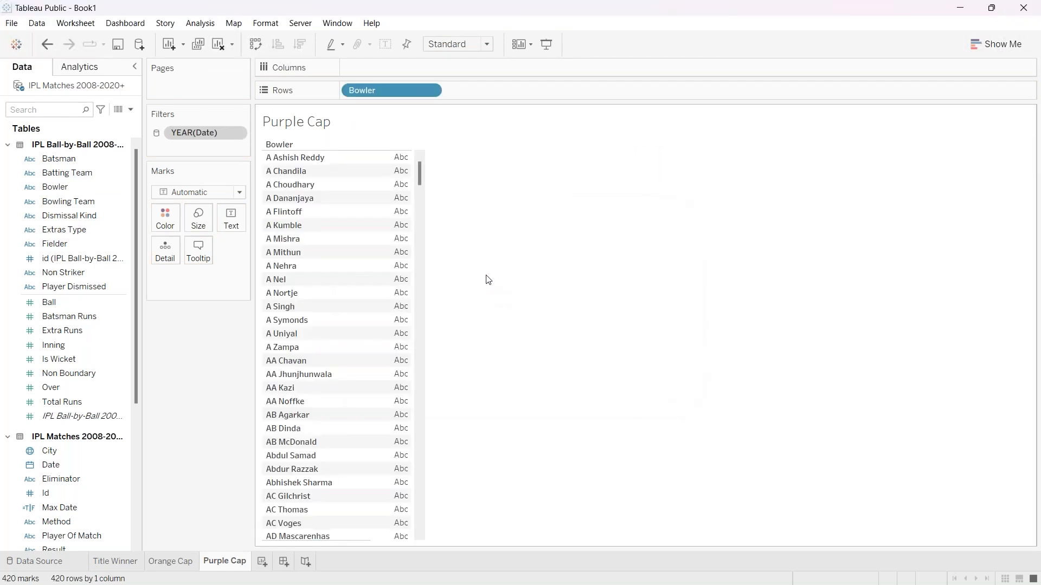
scroll(318, 430, "down", 4)
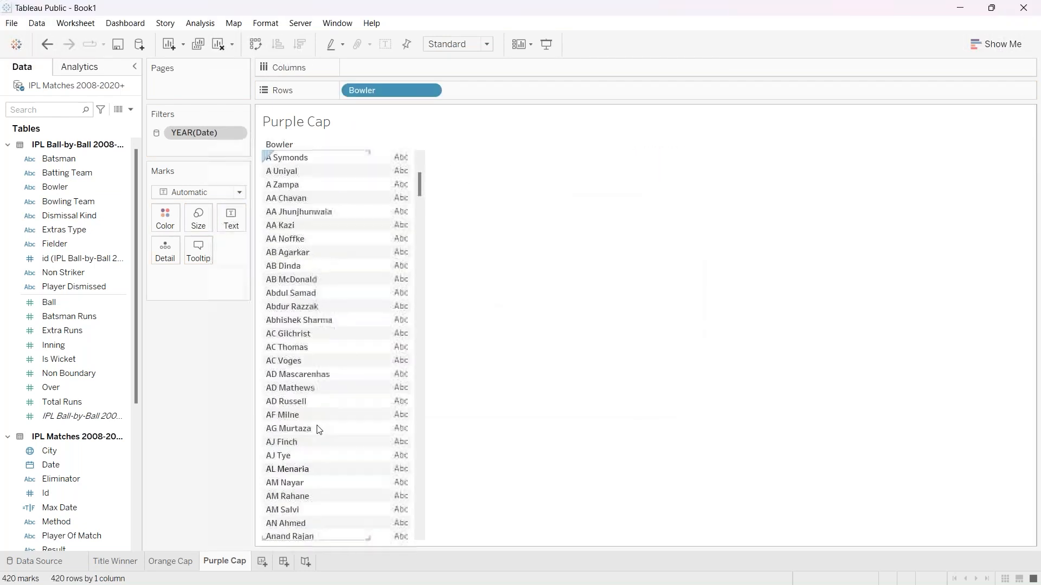
scroll(319, 430, "up", 4)
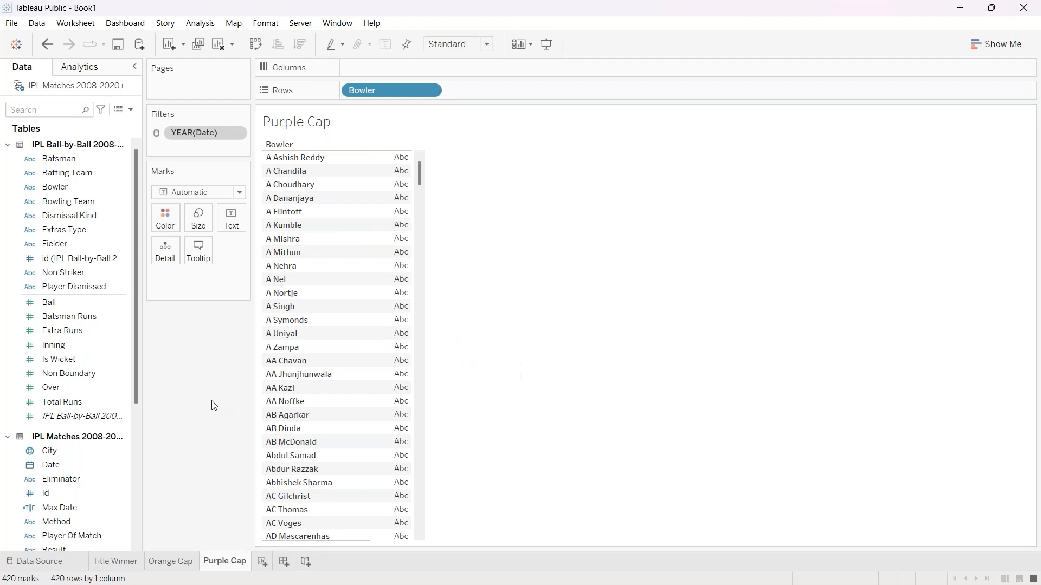
left_click_drag(84, 356, 231, 220)
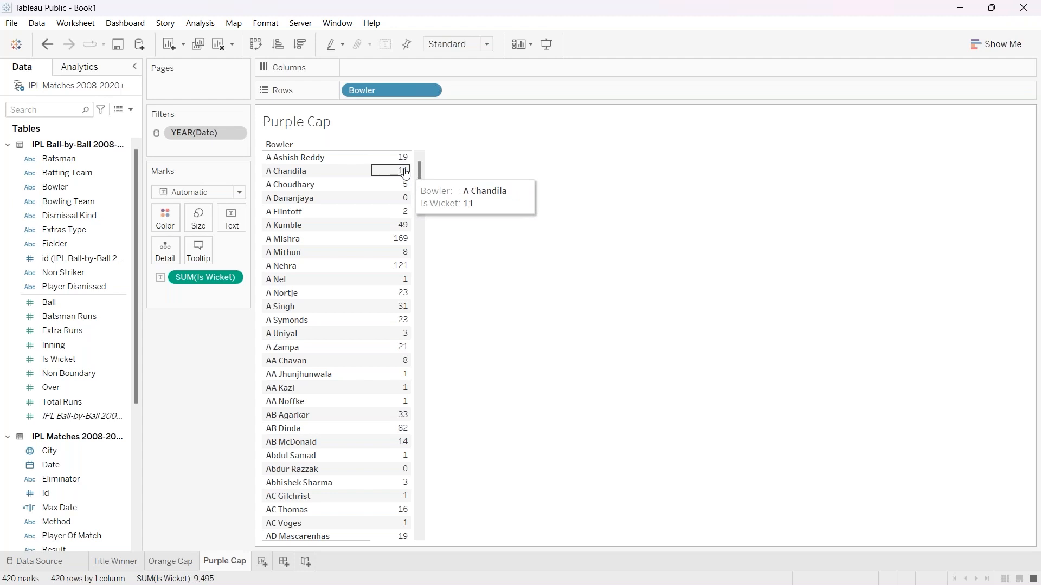
left_click(300, 45)
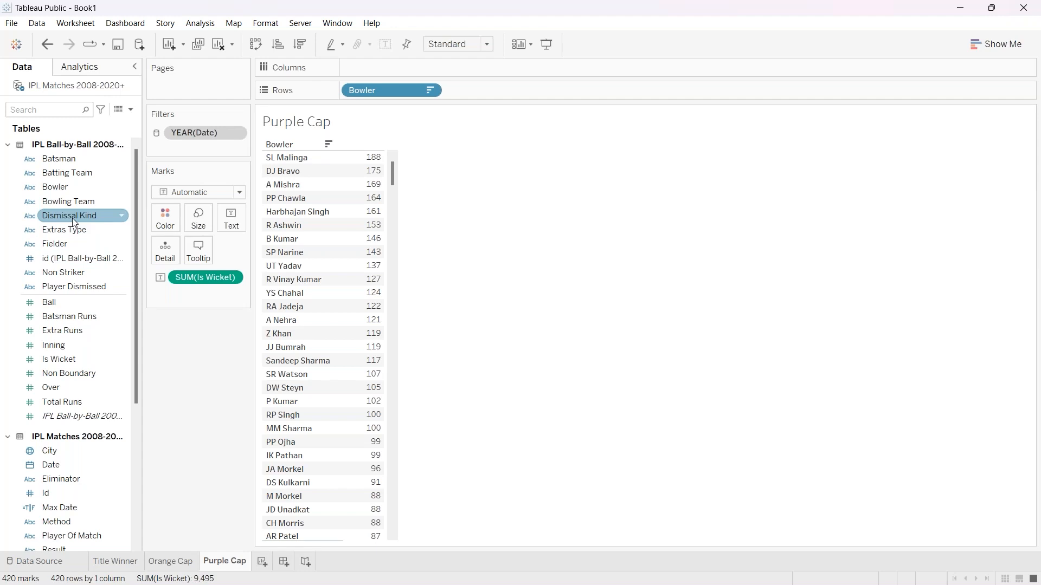
Filter Dismissal Kind to bowled, caught, caught and bowled, hit wicket, lbw and stumped.
left_click_drag(73, 218, 184, 146)
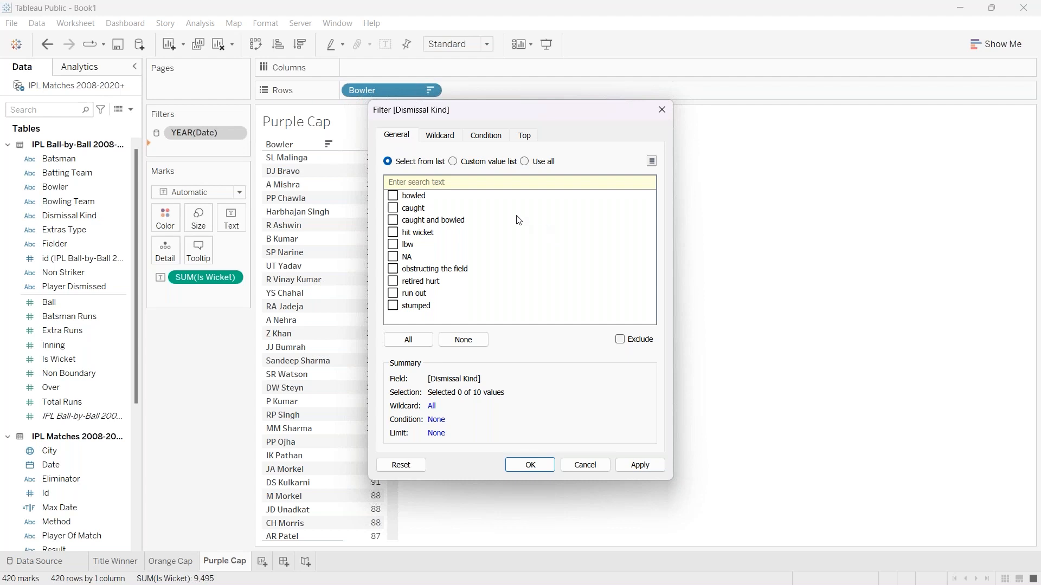
left_click(393, 196)
left_click(393, 220)
left_click(392, 233)
left_click(392, 245)
left_click(392, 306)
left_click(640, 467)
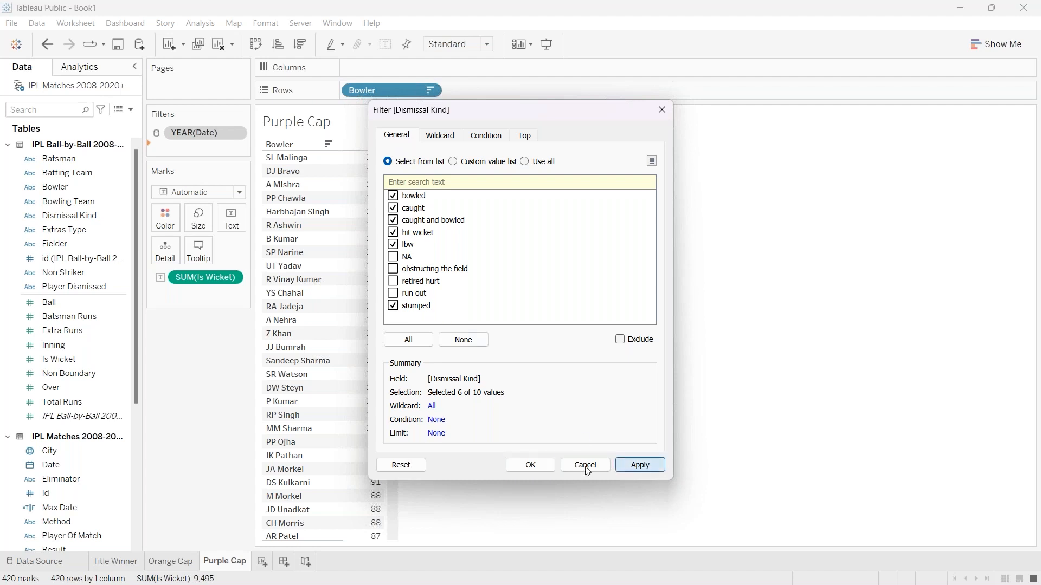
left_click(524, 466)
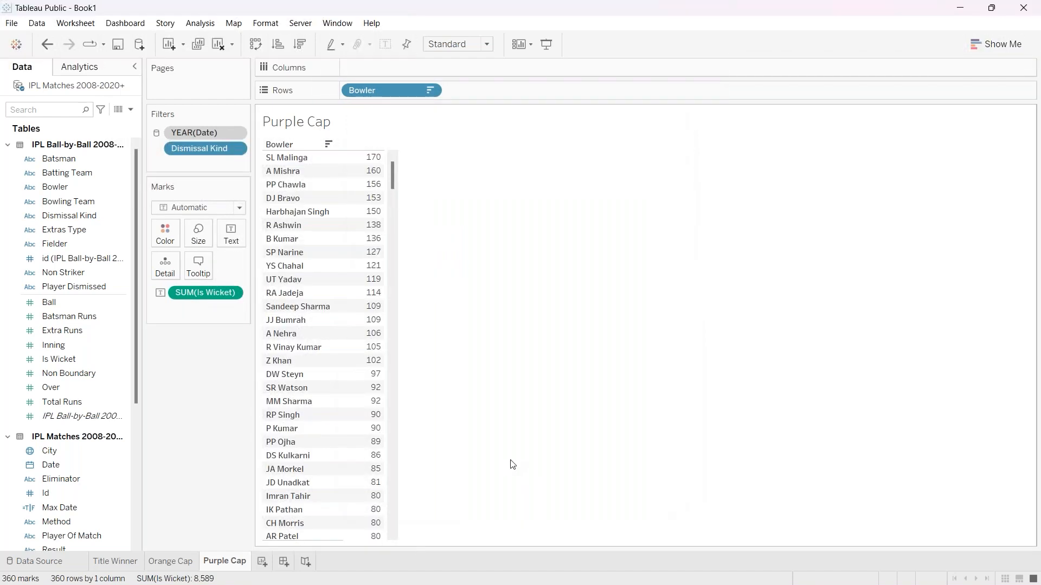
Show the YEAR(Date) filter control on the Purple Cap sheet.
mouse_move(372, 171)
left_click(237, 134)
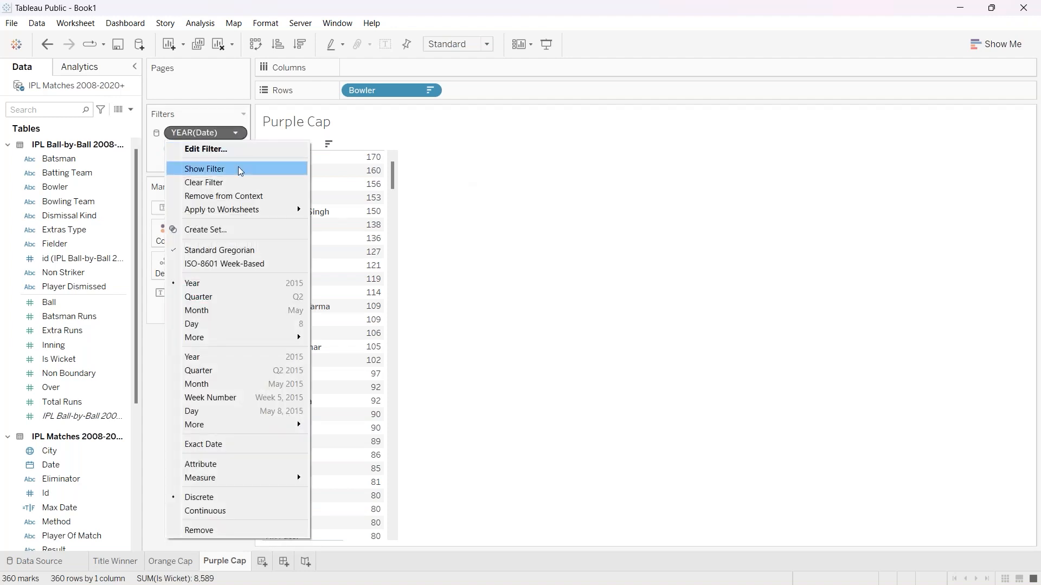
left_click(240, 169)
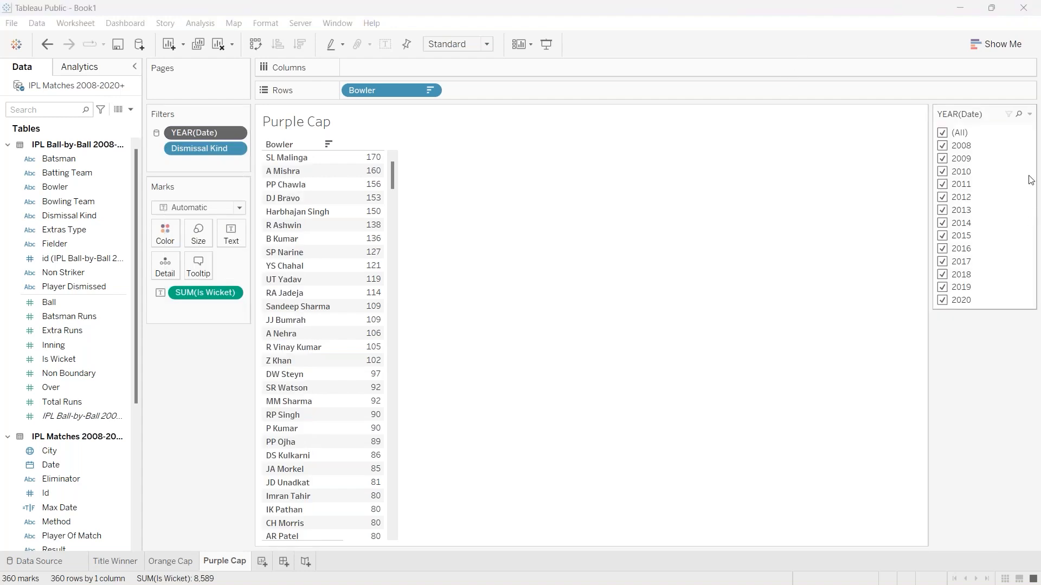
Check the leading wicket takers for single seasons by filtering the year to 2020, 2014 and 2009 in turn.
left_click(944, 133)
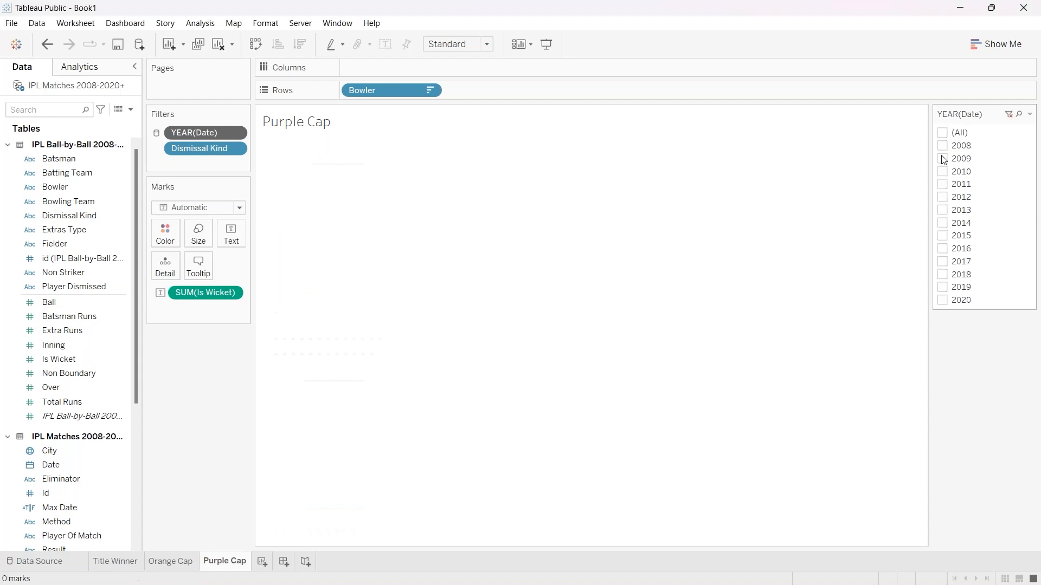
left_click(942, 301)
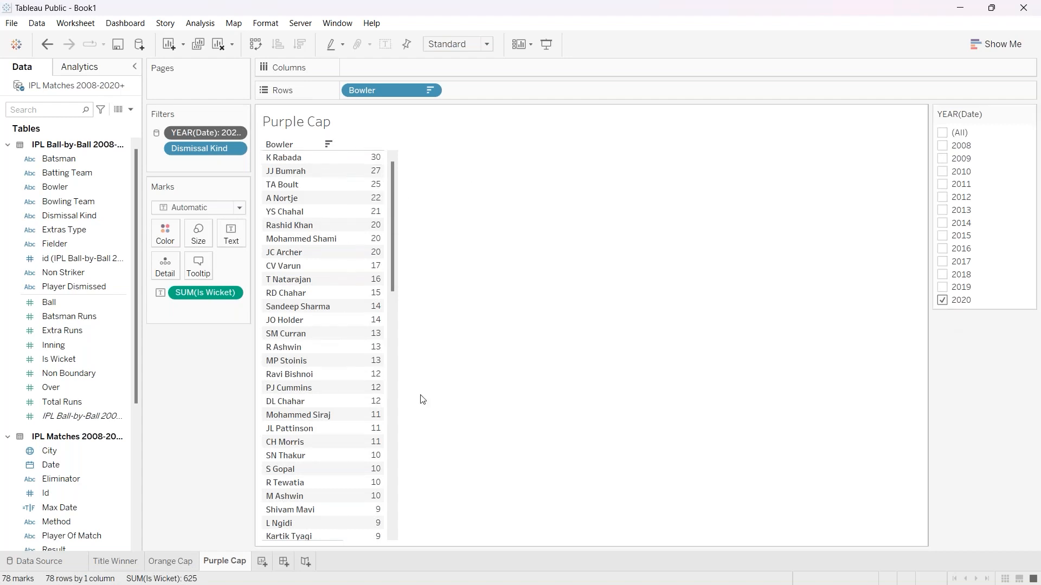
left_click(944, 300)
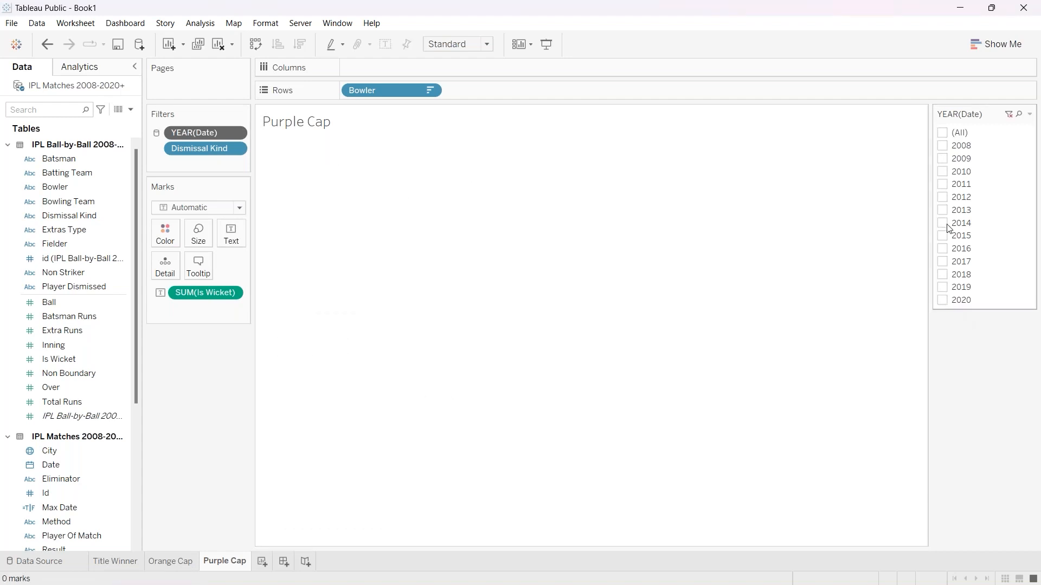
left_click(944, 223)
left_click(946, 225)
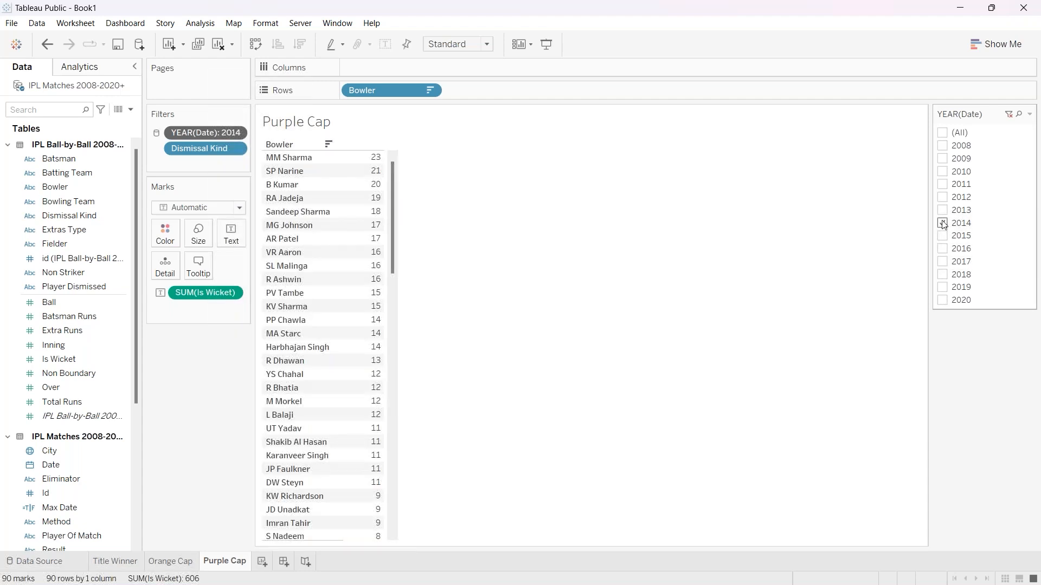
left_click(943, 158)
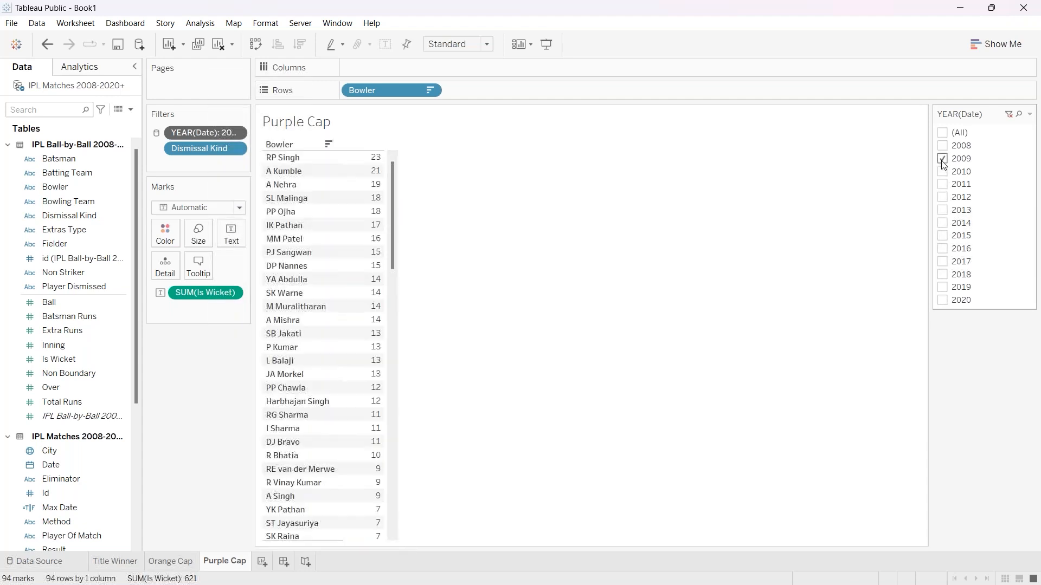
Clear the single-season selection and check the leading wicket takers across all years.
left_click(943, 158)
left_click(942, 146)
left_click(942, 145)
left_click(942, 200)
left_click(942, 201)
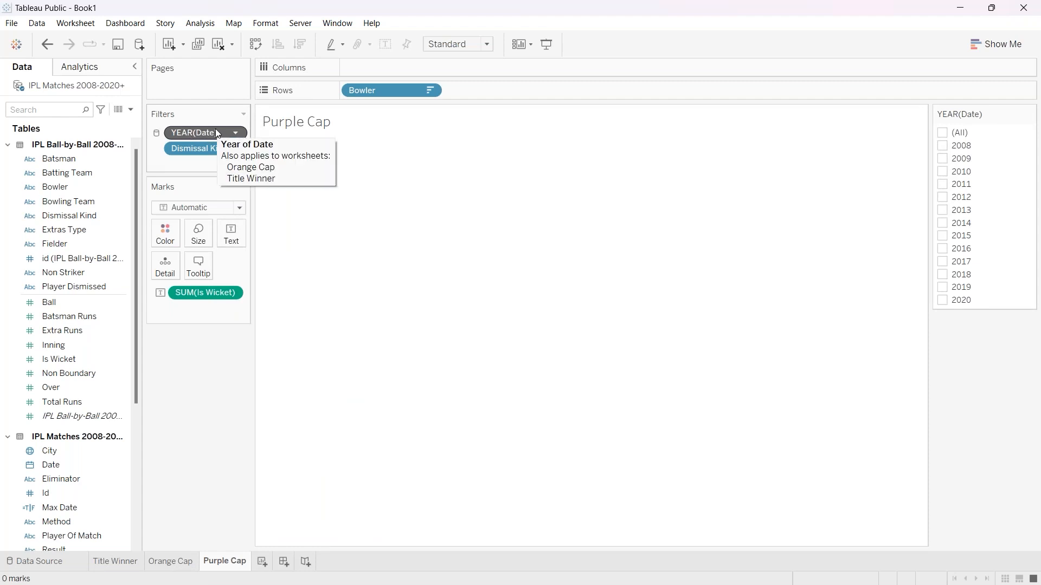
left_click(943, 134)
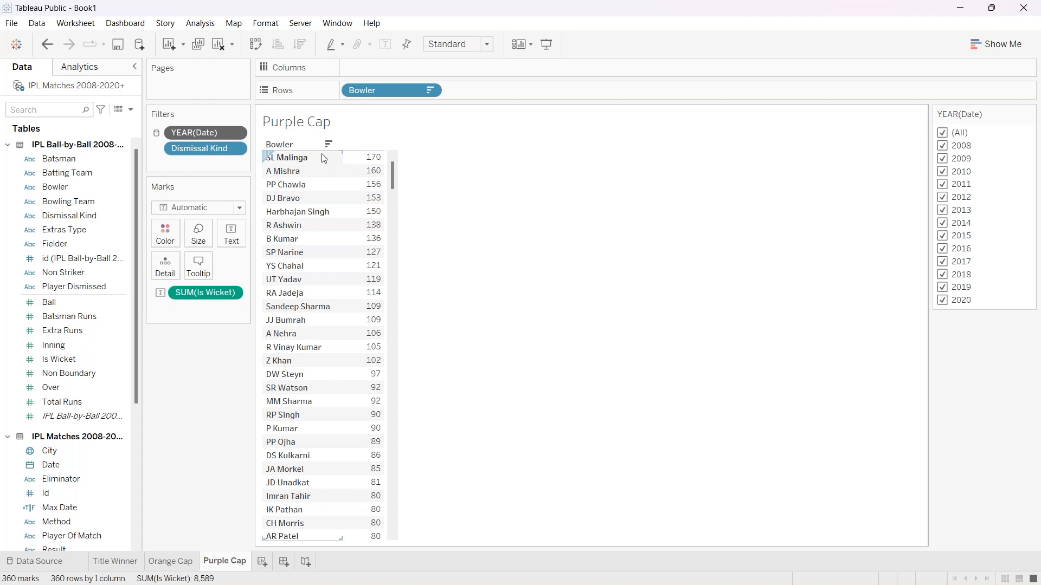
Check the leading wicket takers for single seasons by filtering the year to 2008, 2015 and 2020 in turn.
left_click(943, 133)
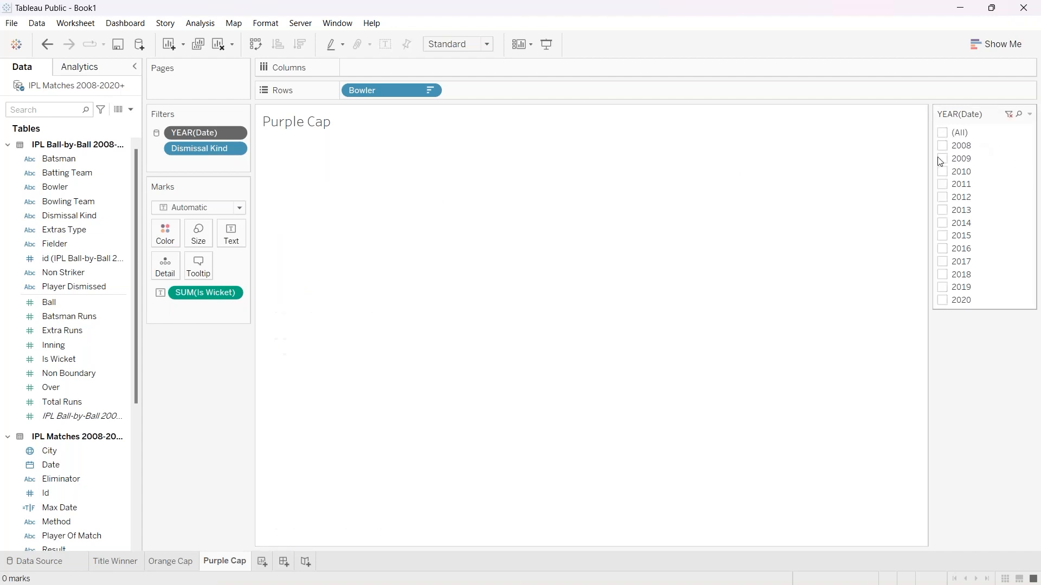
left_click(944, 147)
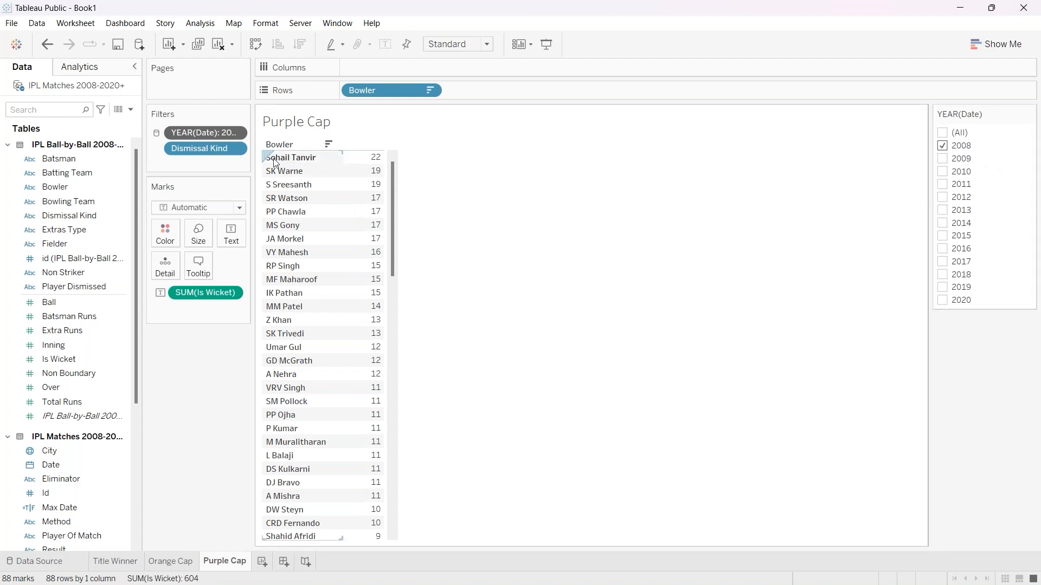
mouse_move(358, 165)
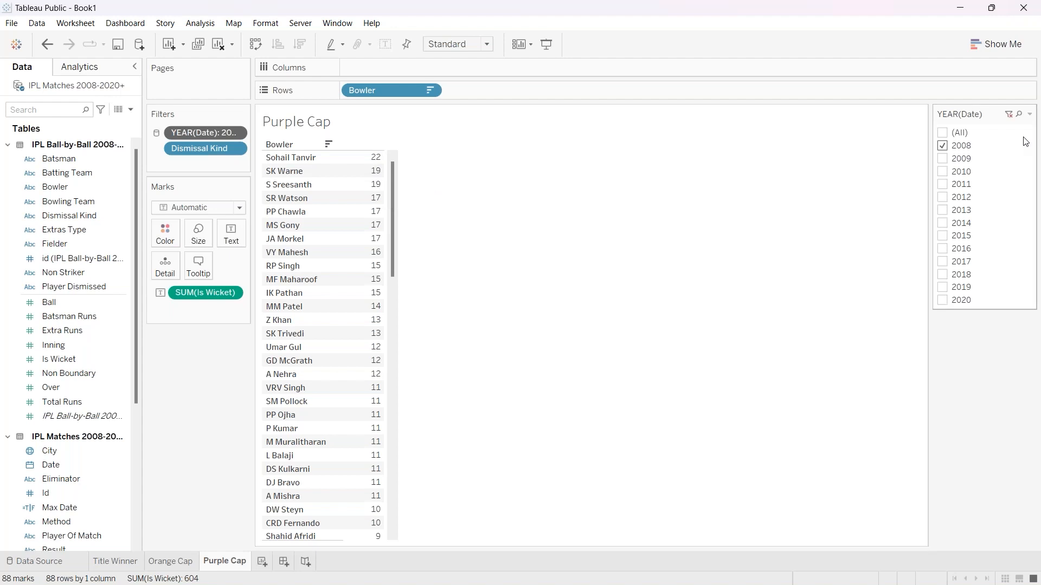
left_click(942, 145)
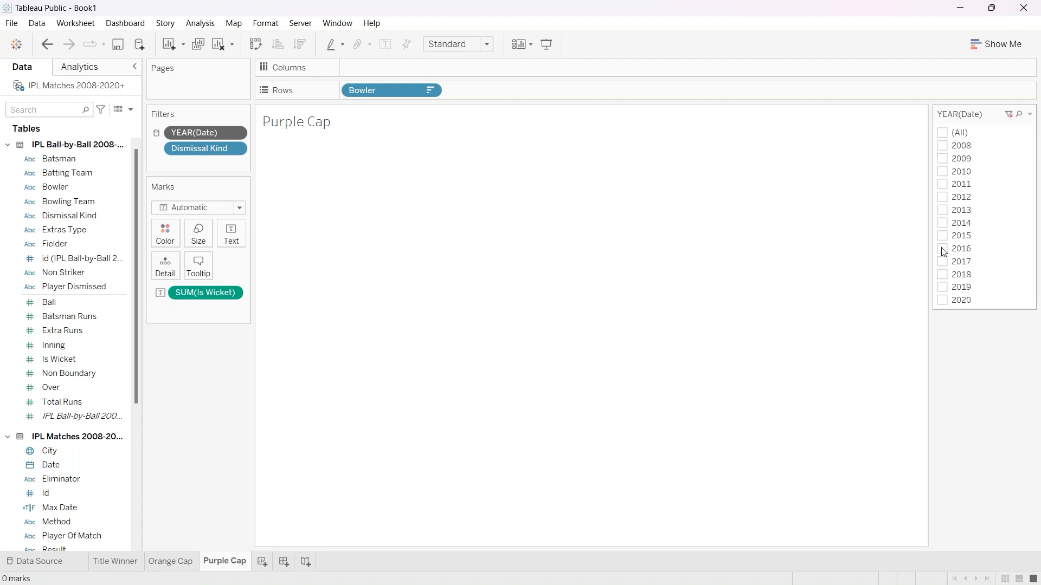
left_click(943, 236)
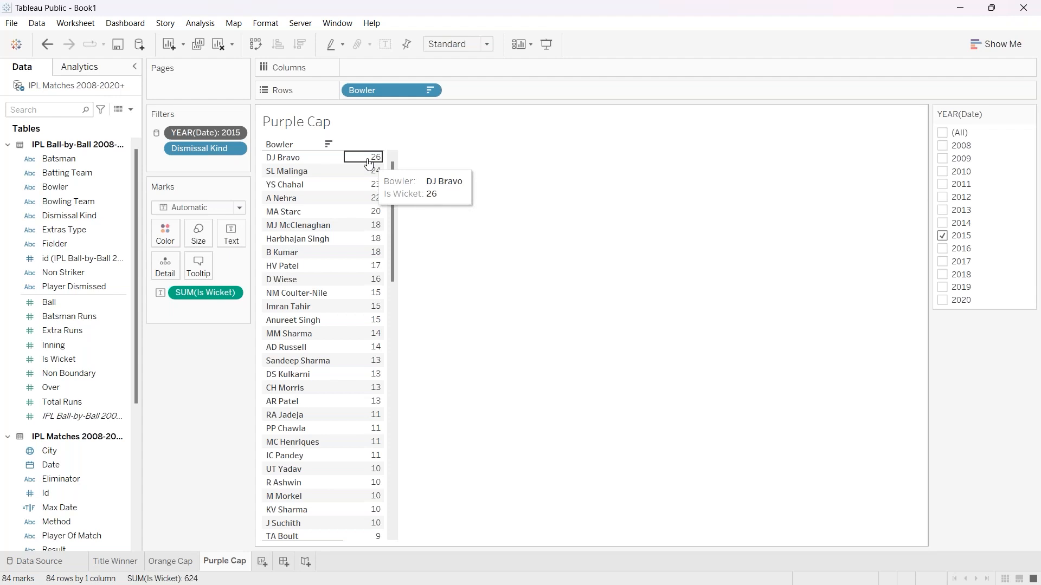
left_click(943, 236)
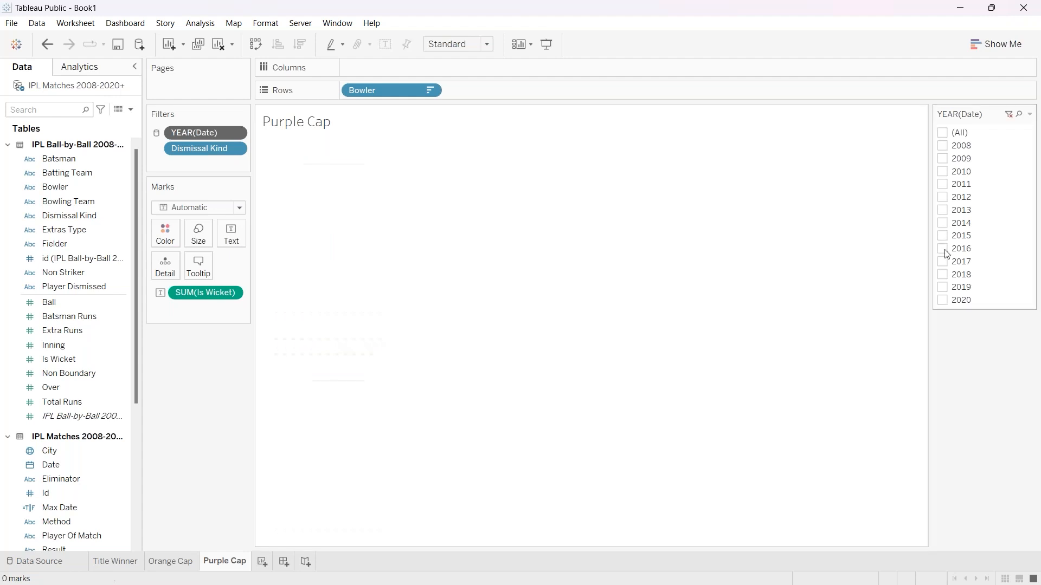
left_click(942, 301)
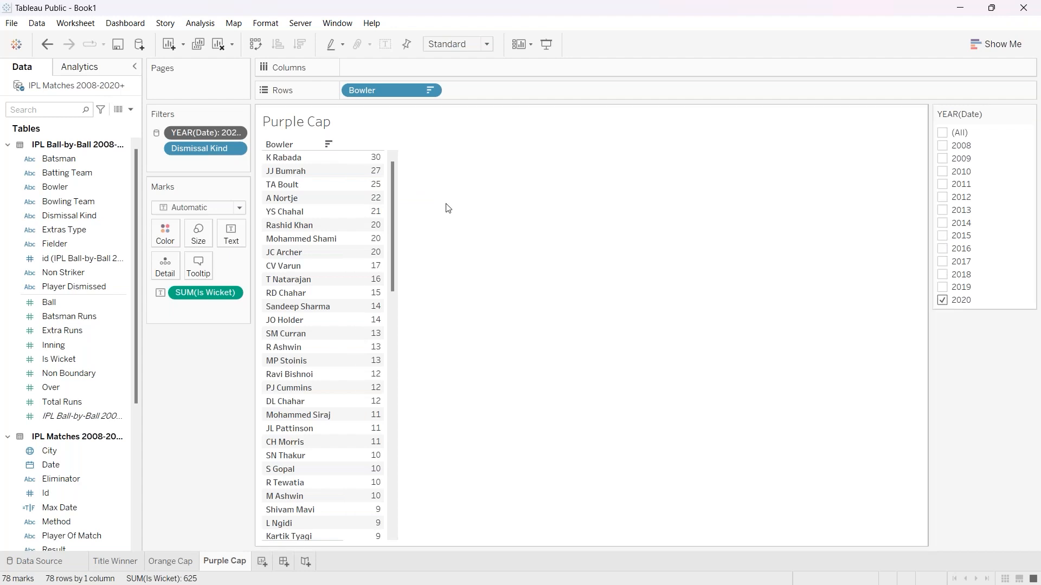
Examine the top bowlers and their wicket counts for the 2020 season on the Purple Cap sheet.
left_click(352, 159)
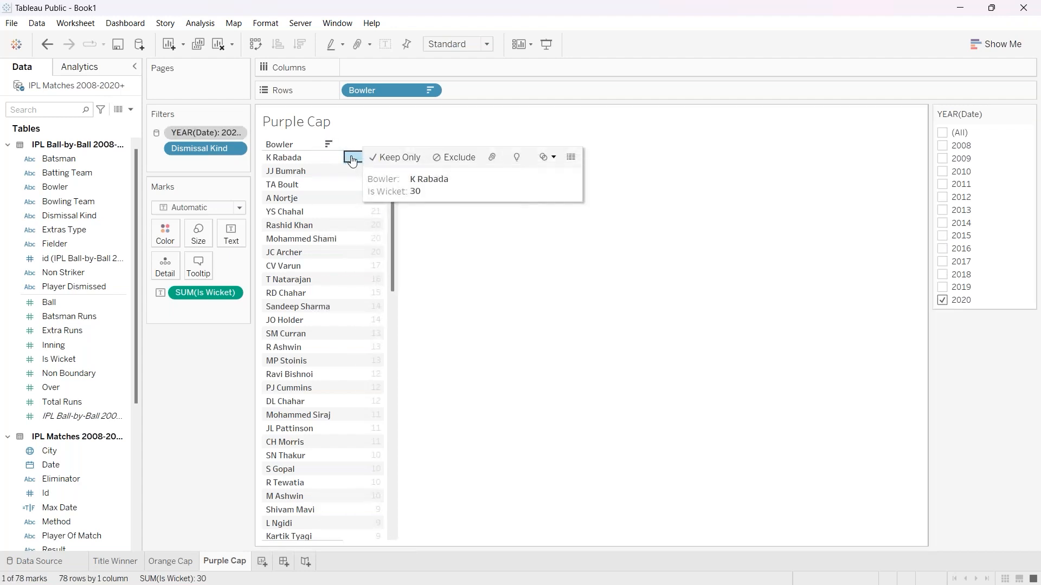
right_click(320, 158)
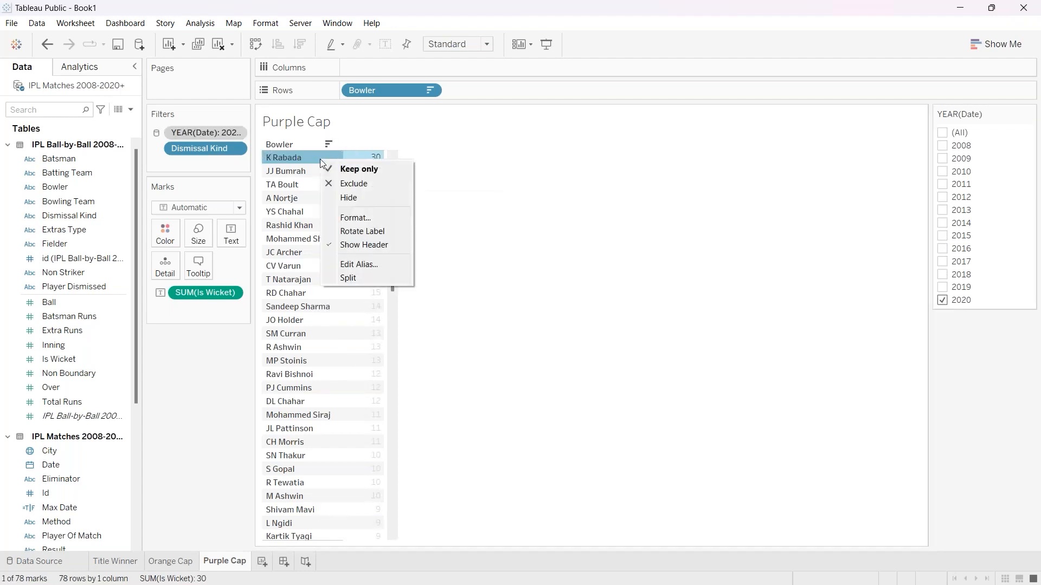
left_click(426, 174)
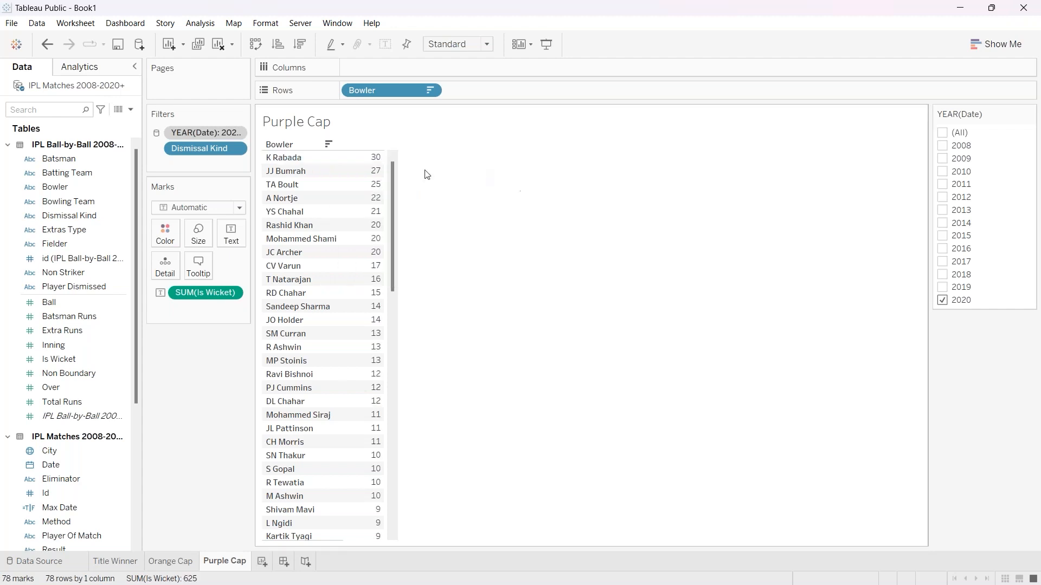
left_click(368, 161)
left_click(514, 286)
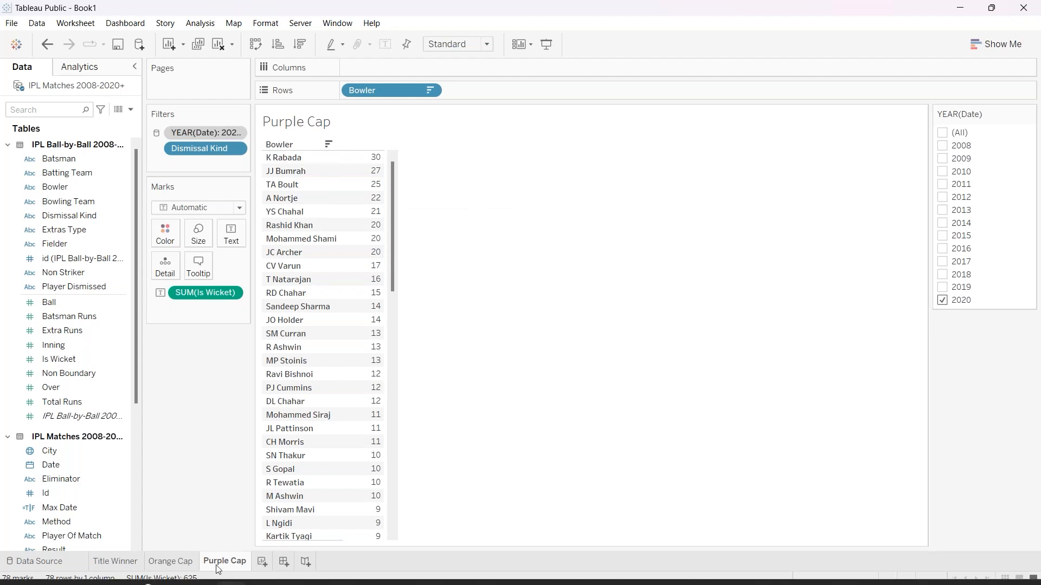
left_click(169, 561)
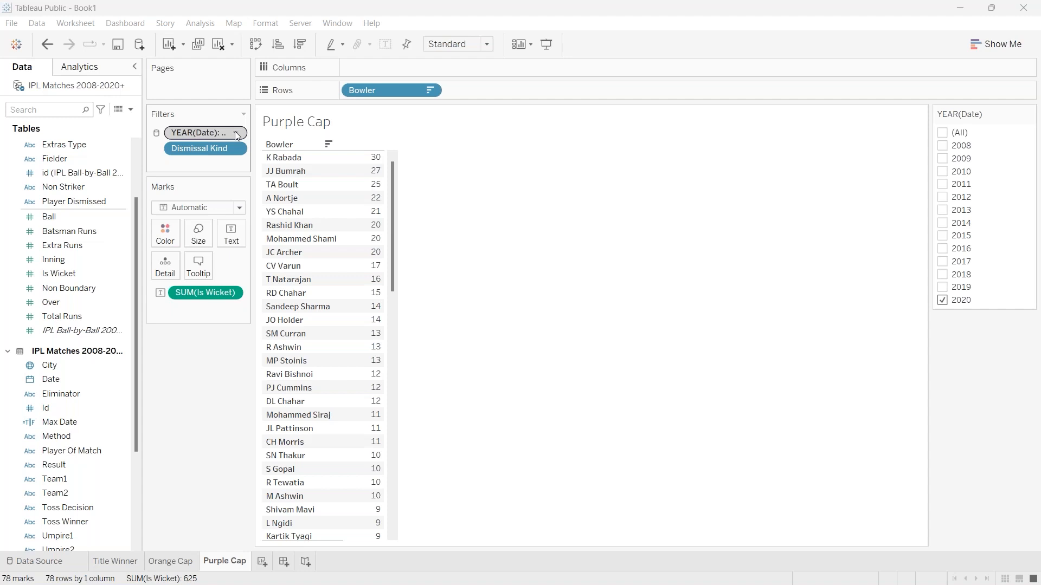
mouse_move(362, 177)
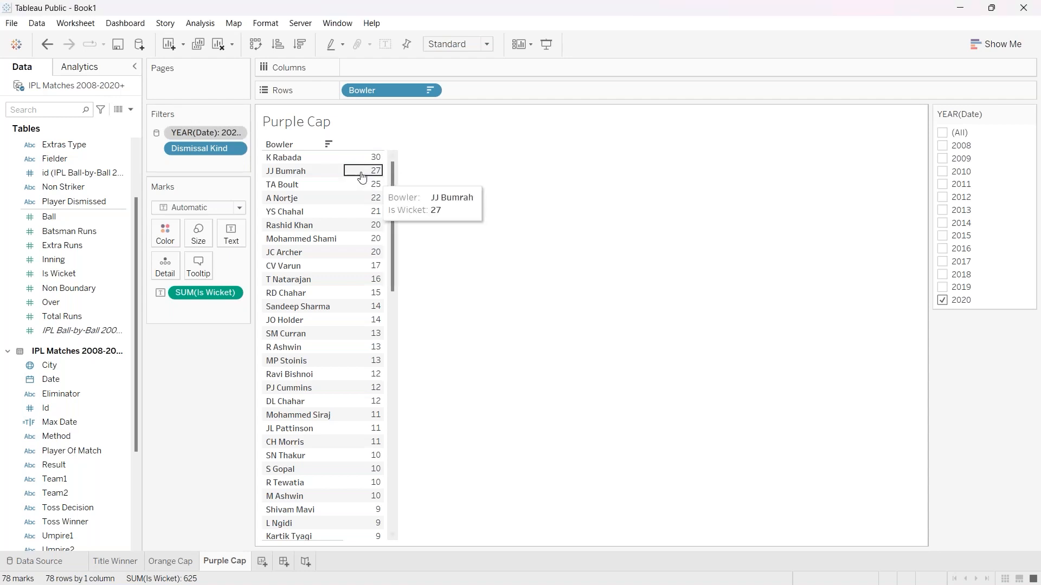
mouse_move(383, 159)
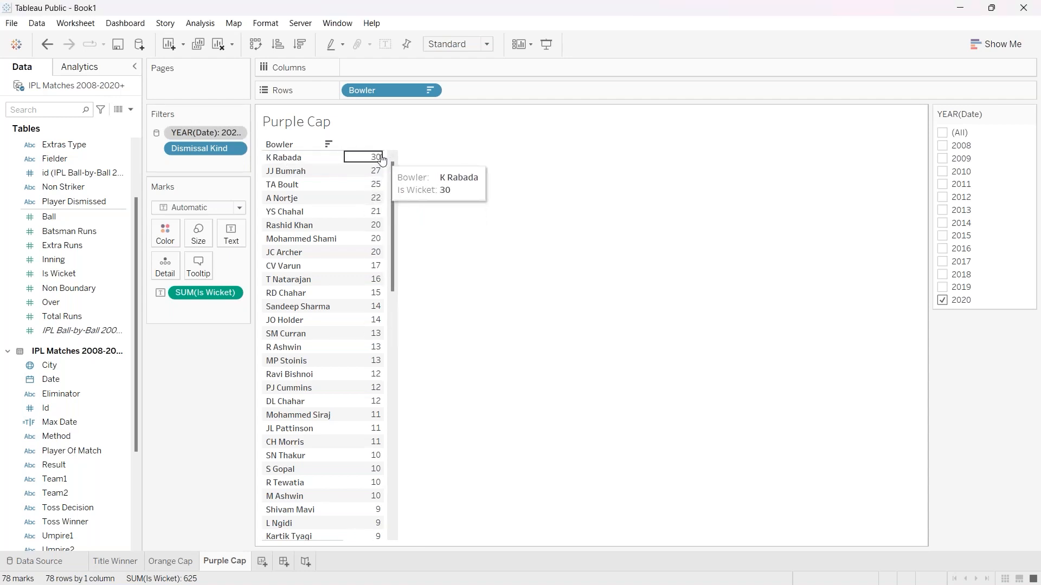
scroll(319, 349, "down", 3)
scroll(319, 350, "down", 2)
scroll(319, 349, "up", 2)
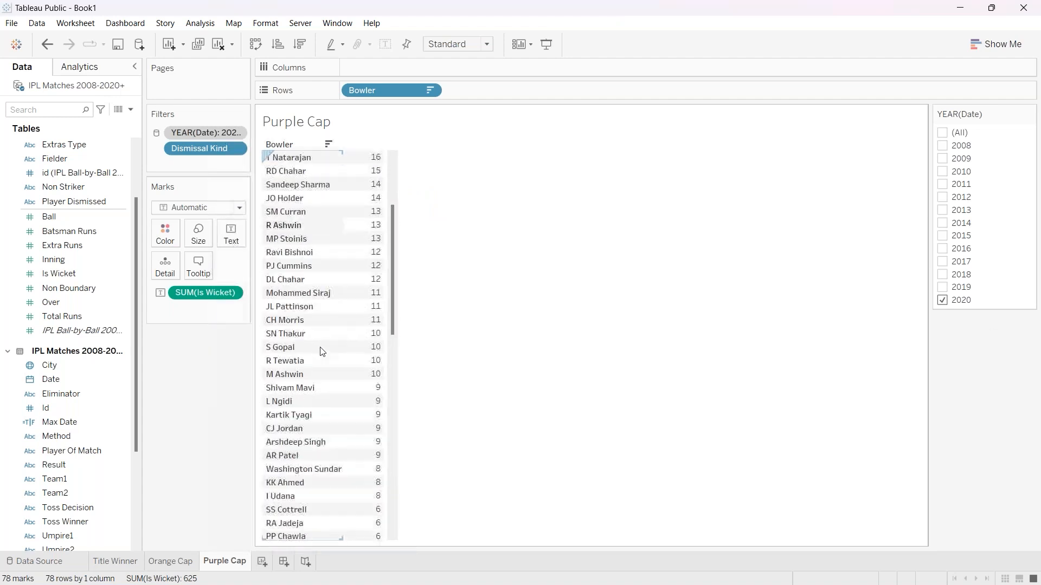
Include all years and filter Bowler to the top 1 by the sum of Is Wicket.
left_click(943, 288)
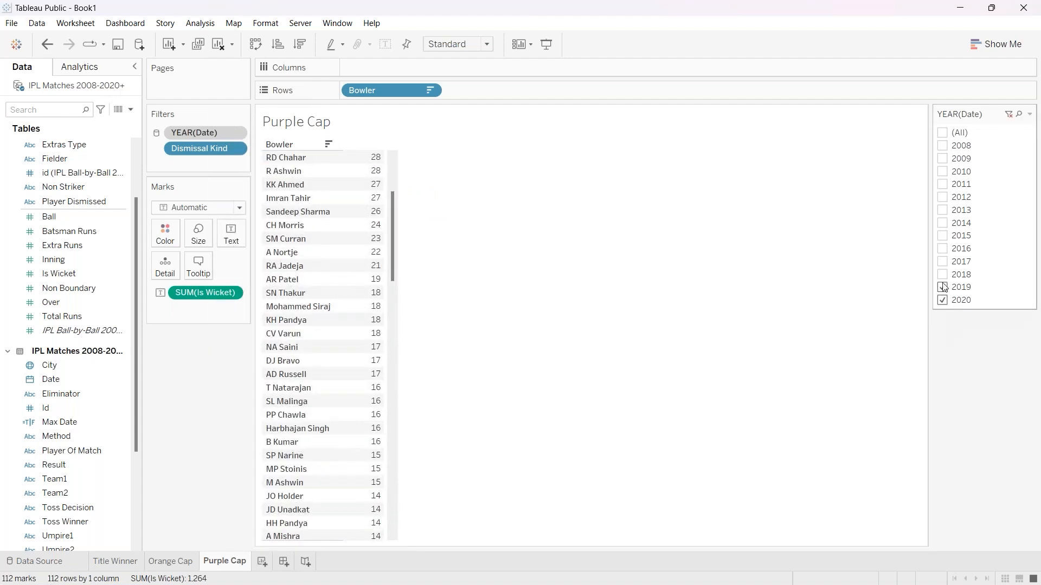
left_click(942, 134)
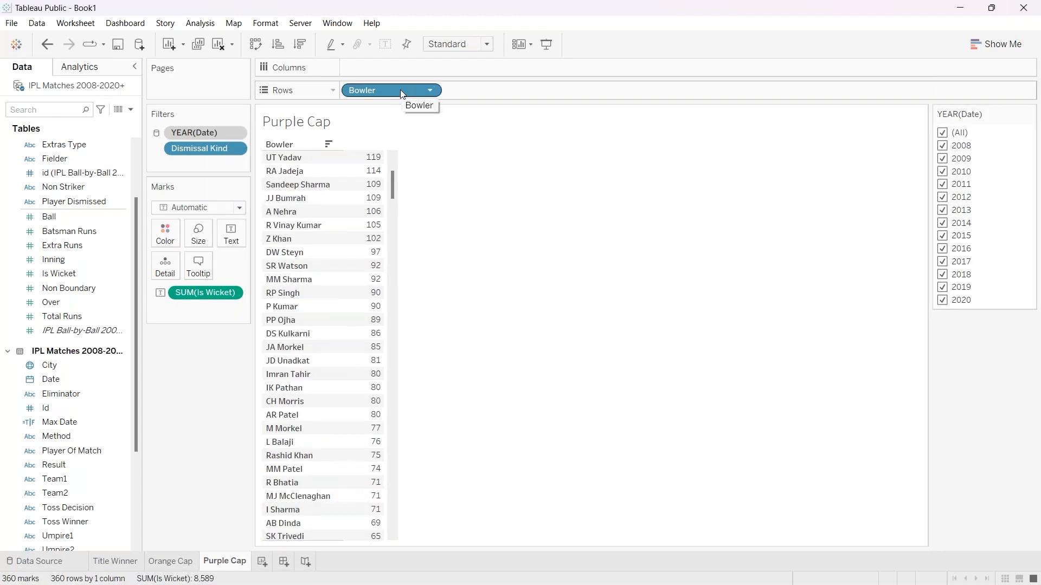
left_click_drag(401, 89, 213, 160)
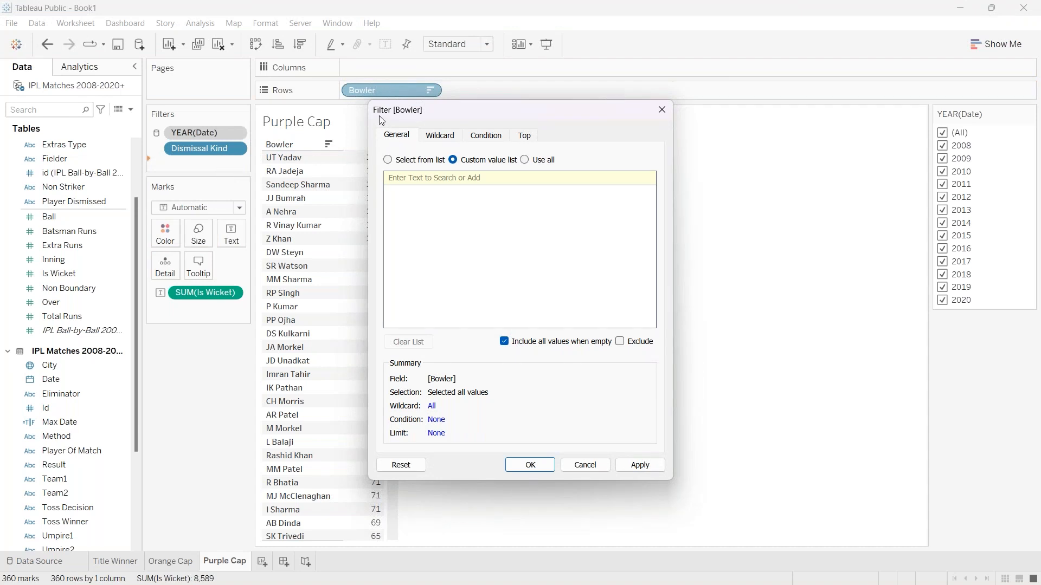
left_click(526, 139)
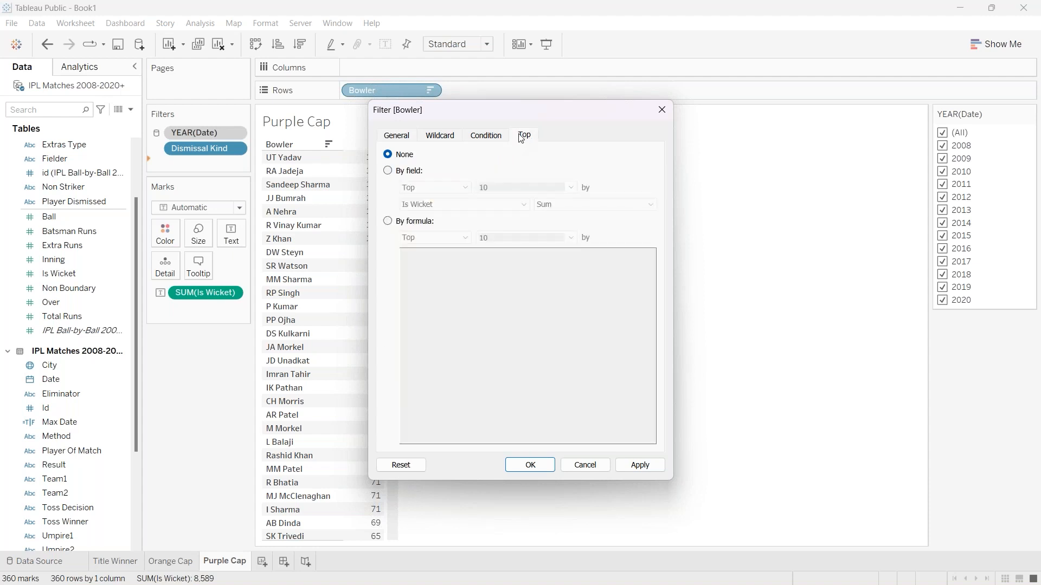
left_click(390, 172)
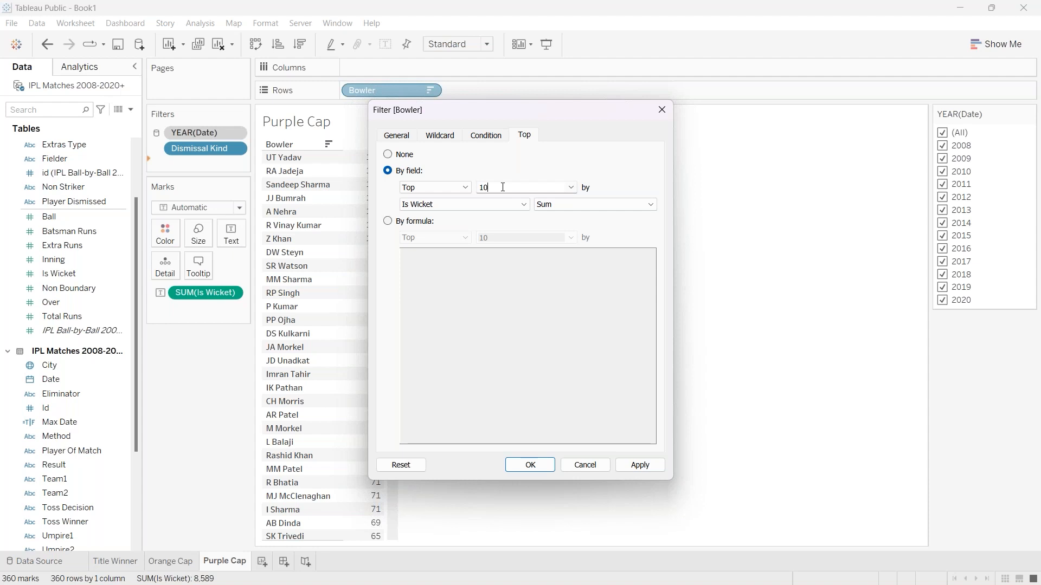
left_click(450, 209)
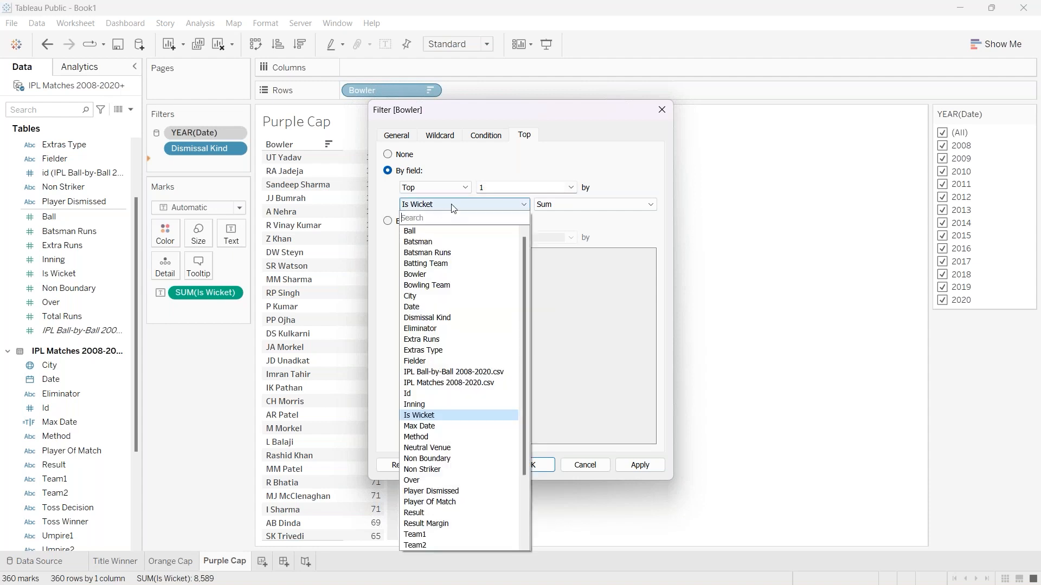
left_click(453, 209)
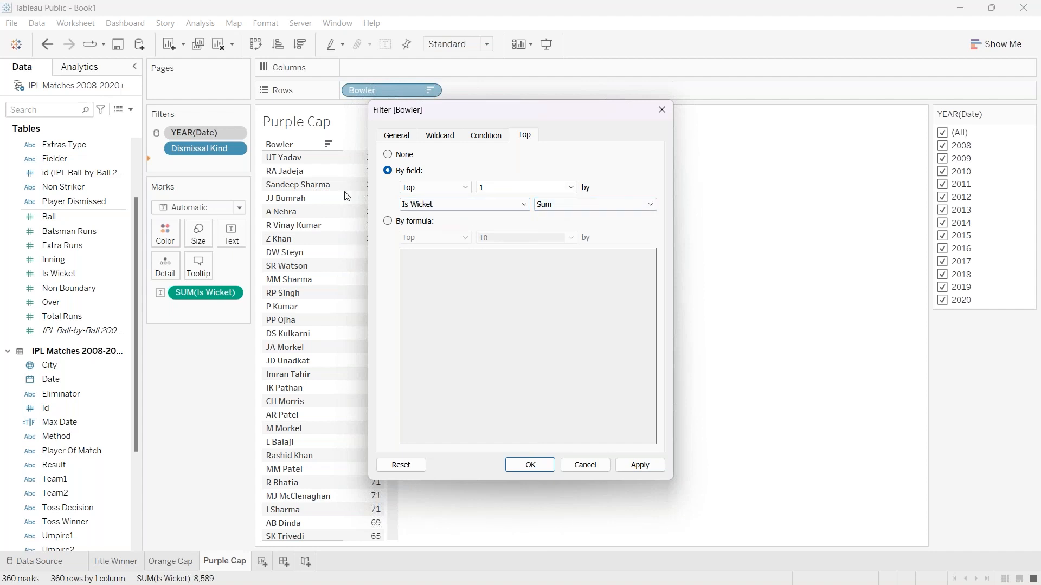
left_click(642, 465)
left_click(533, 466)
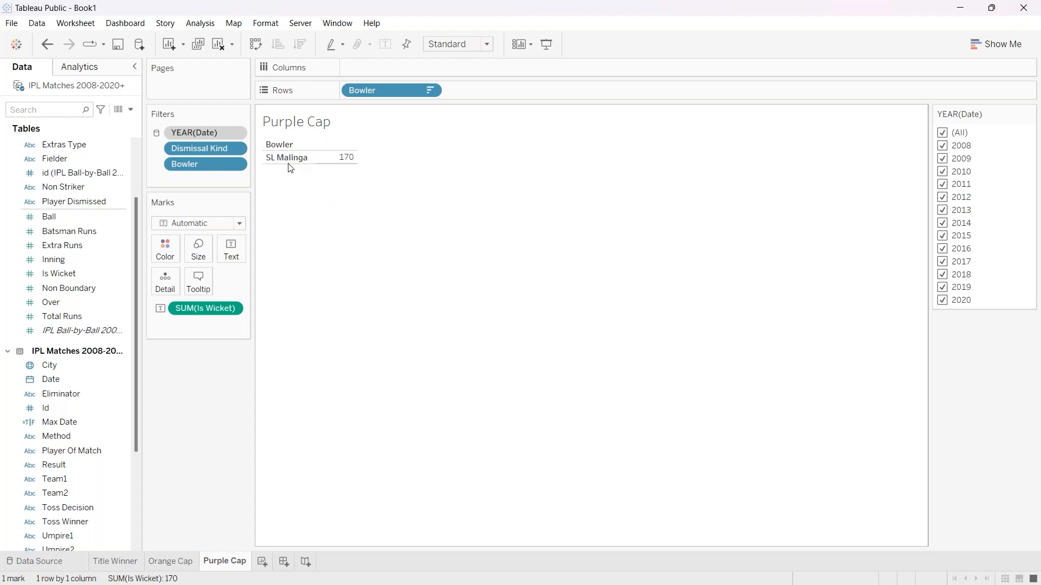
Move Bowler from the rows to the text label and fit the sheet to Entire View.
mouse_move(340, 163)
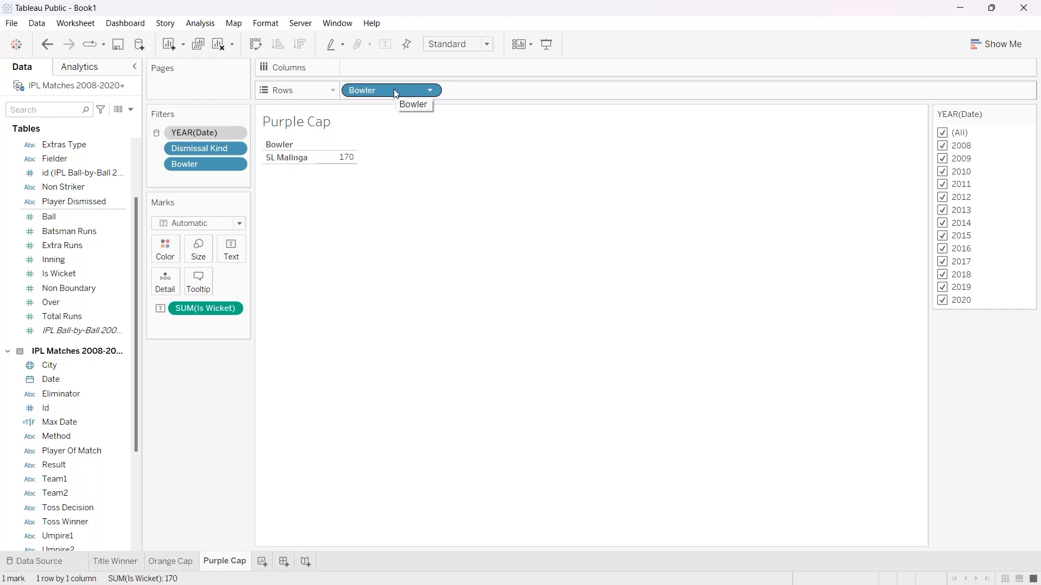
left_click_drag(394, 89, 229, 245)
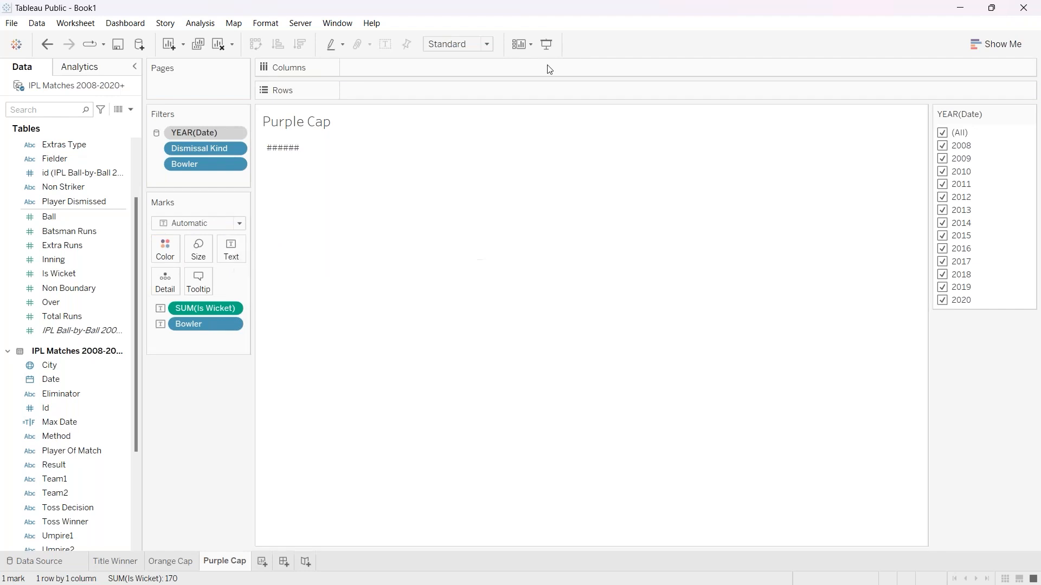
left_click(487, 46)
left_click(473, 91)
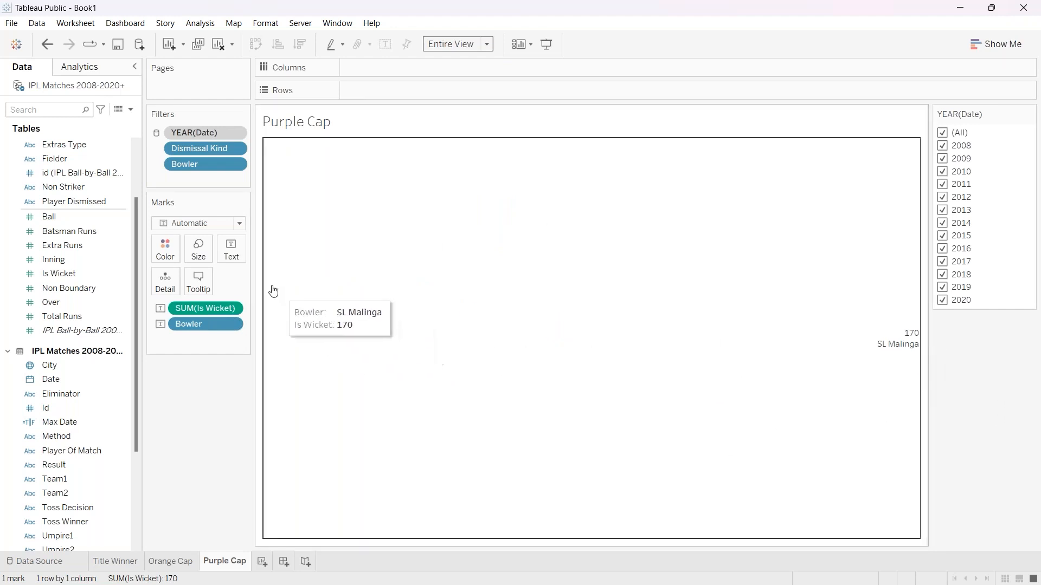
Move the Bowler field above SUM(Is Wicket) in the Purple Cap label text.
left_click(237, 260)
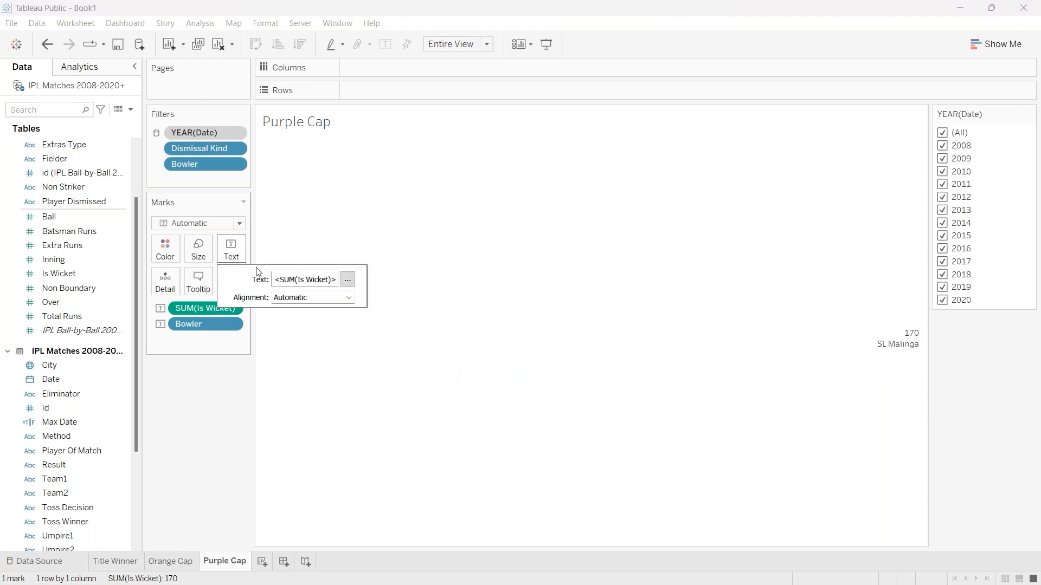
left_click(348, 279)
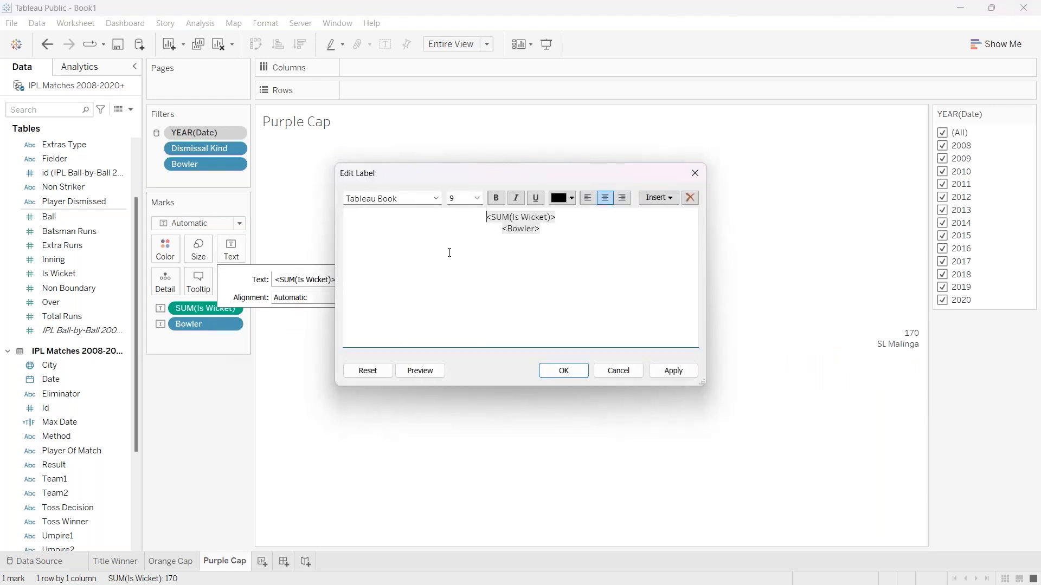
left_click_drag(501, 229, 555, 234)
key("ctrl+c")
key("Delete")
left_click(485, 217)
key("Return")
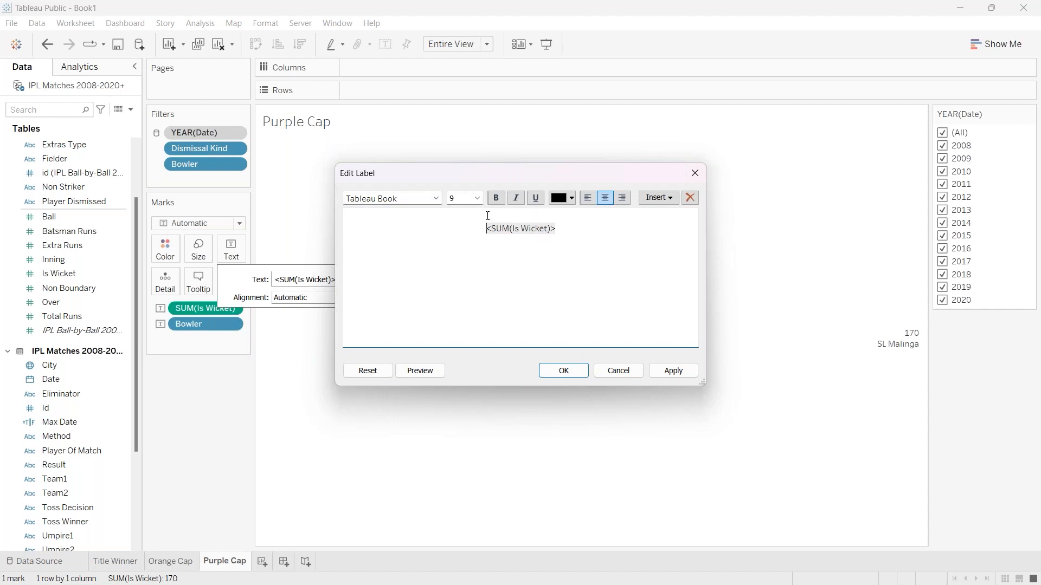
key("ctrl+v")
Centre the Bowler line of the label and set its font size to 14.
double_click(364, 219)
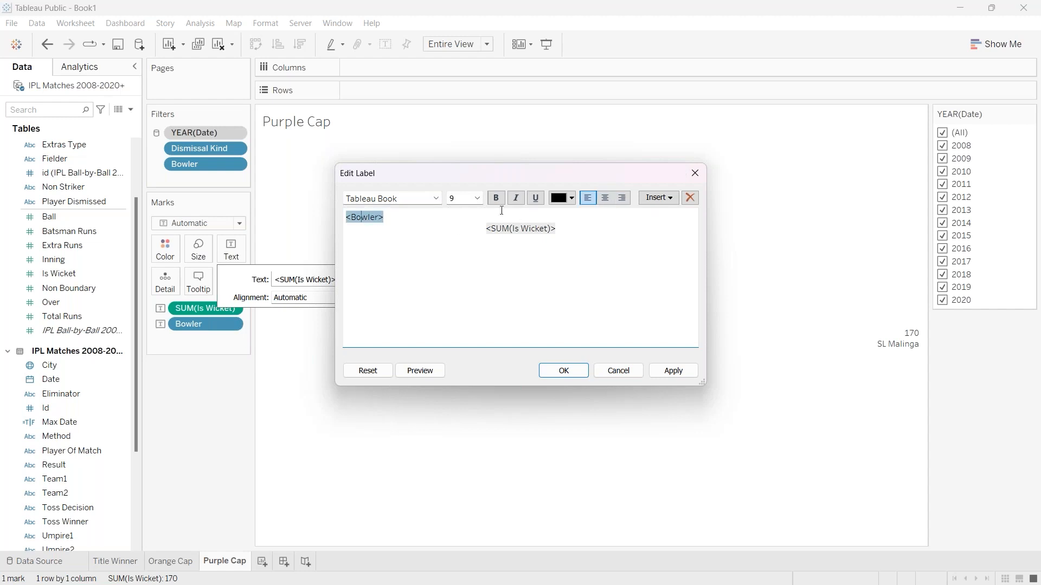
left_click(605, 198)
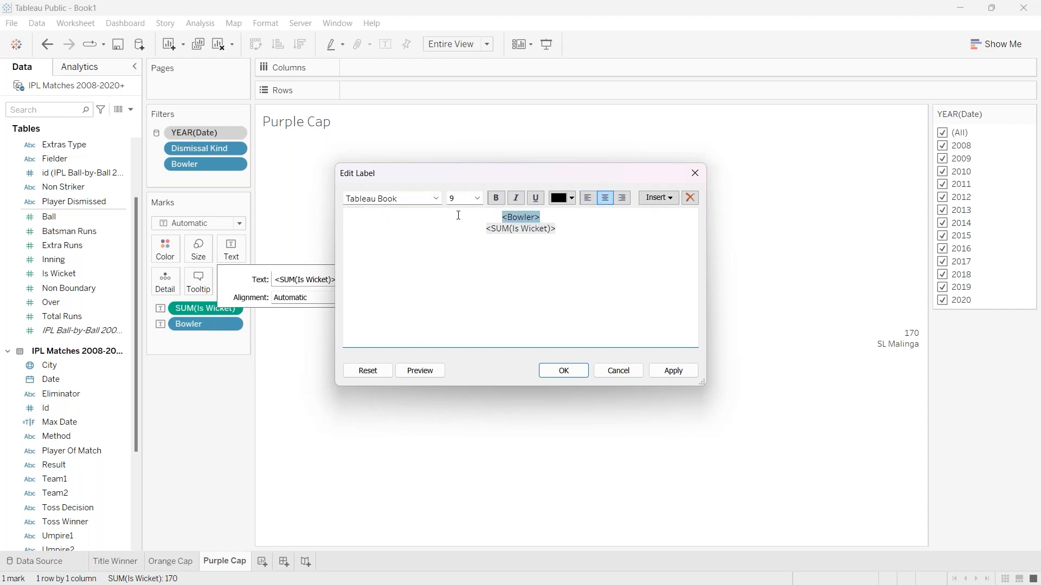
left_click(477, 198)
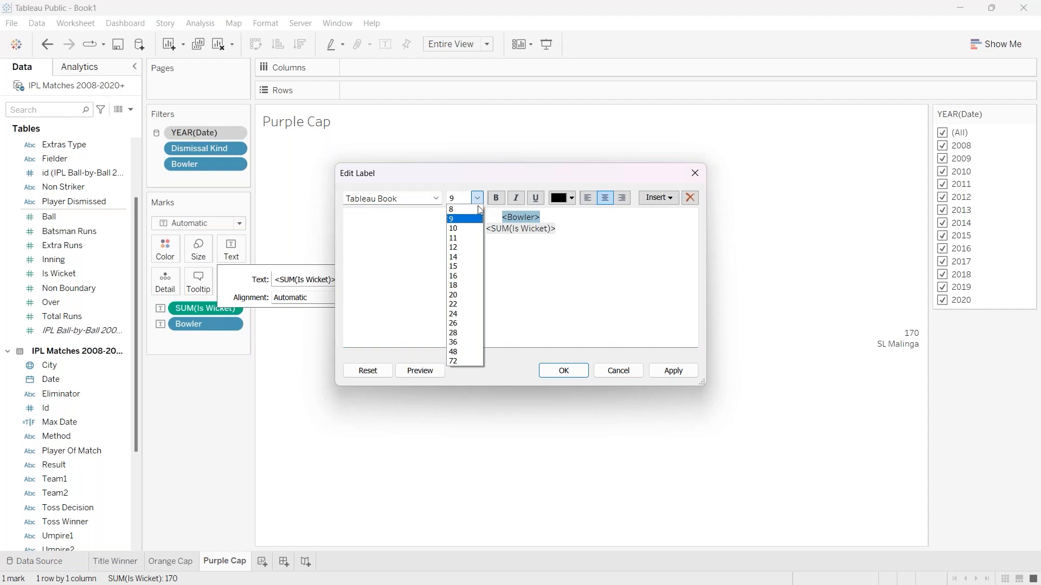
left_click(461, 257)
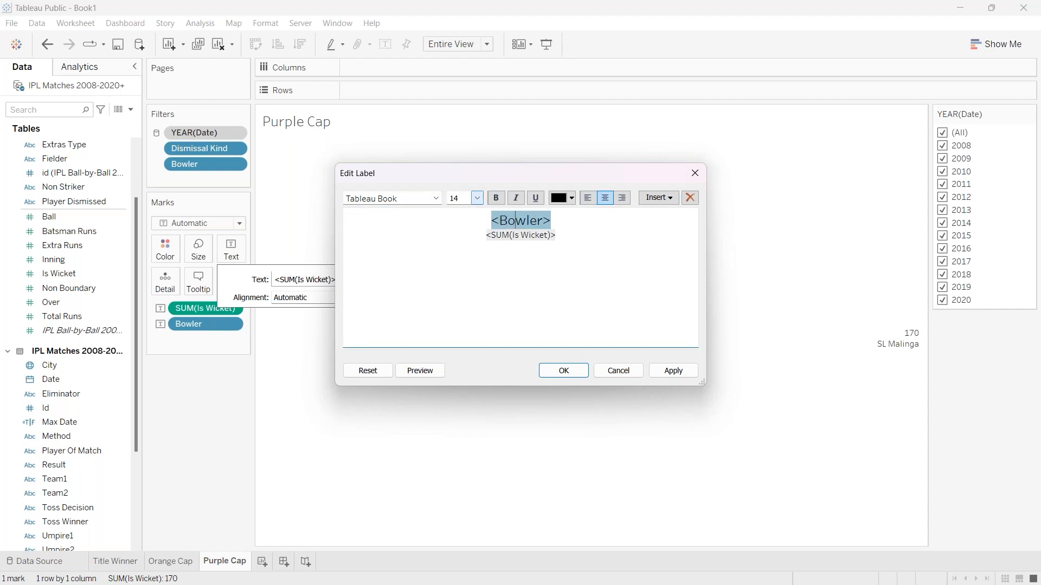
Set the Bowler line of the Purple Cap label to Tableau Bold and colour the SUM(Is Wicket) line blue.
left_click(437, 199)
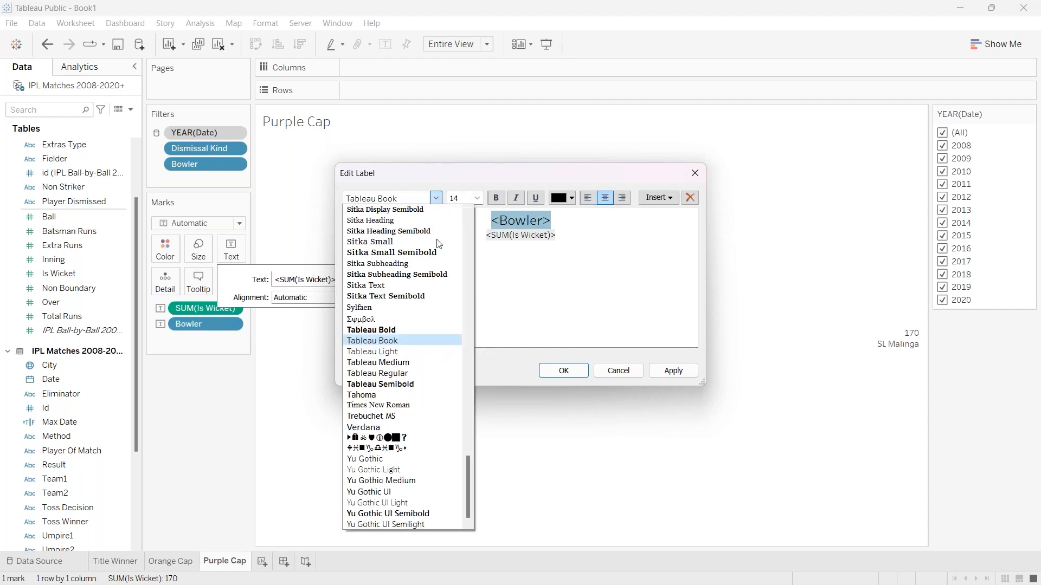
left_click(413, 330)
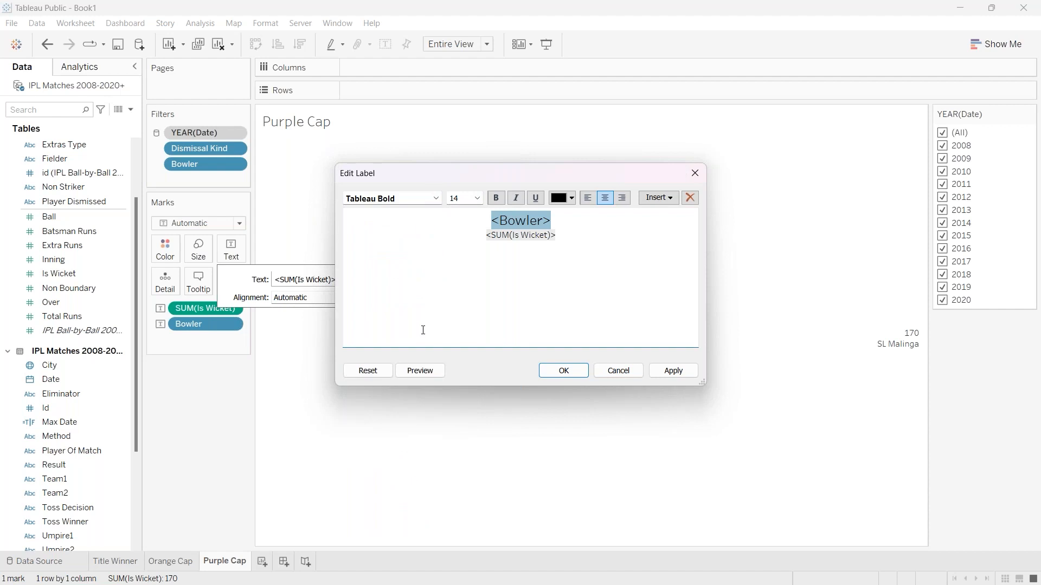
left_click(568, 244)
left_click_drag(486, 239, 563, 235)
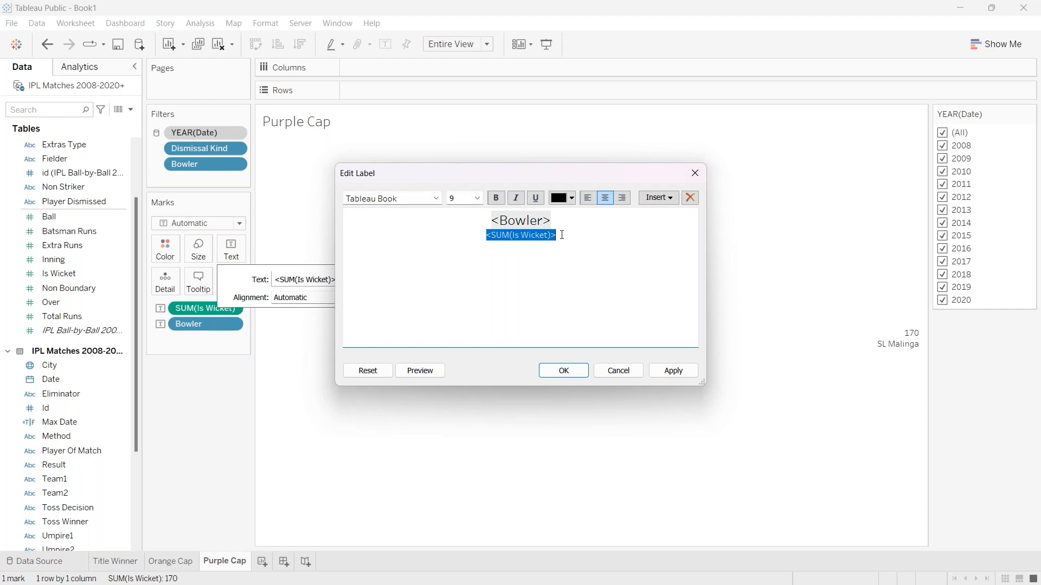
left_click(573, 198)
left_click(560, 277)
Set the SUM(Is Wicket) line to 16-point Tableau Bold, apply the label formatting, and centre the text horizontally on the sheet.
left_click(477, 198)
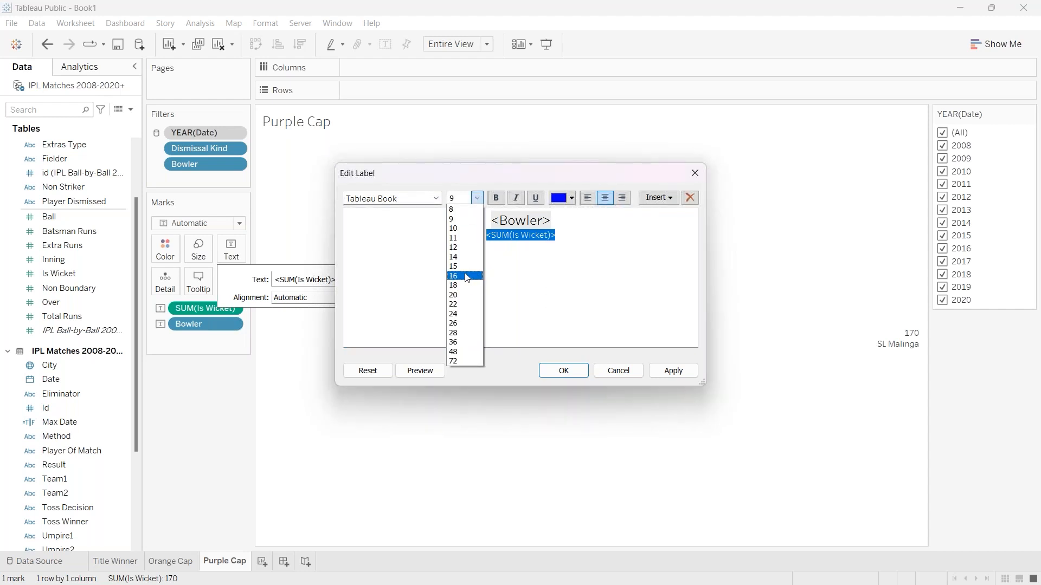
left_click(465, 270)
left_click(436, 198)
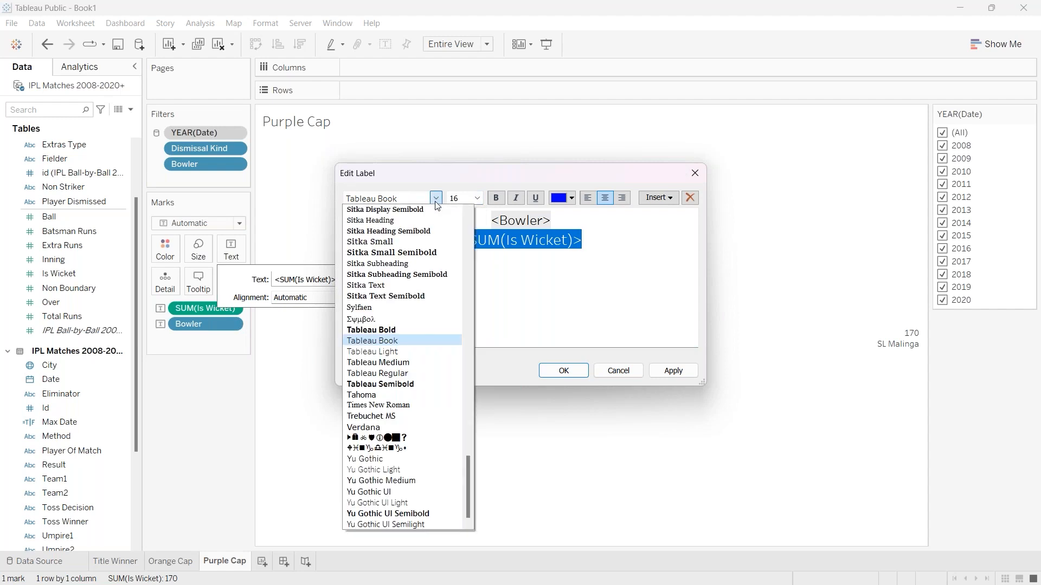
left_click(417, 329)
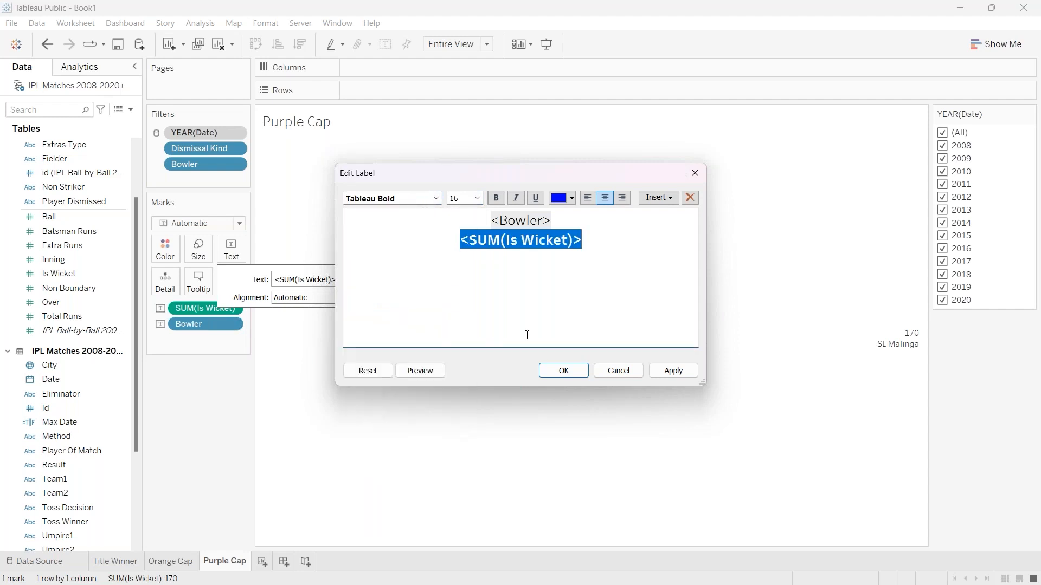
left_click(683, 373)
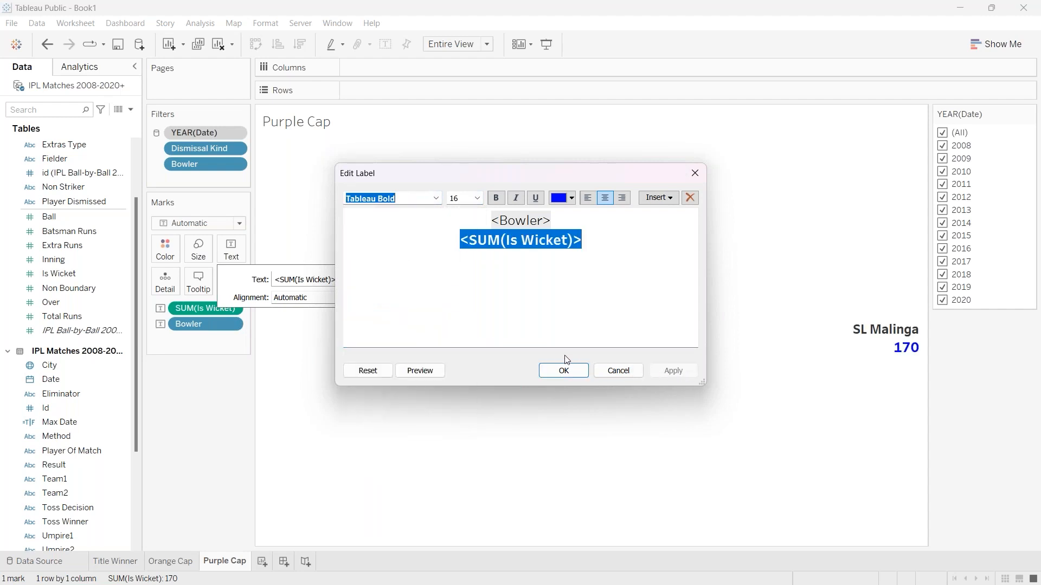
left_click(563, 371)
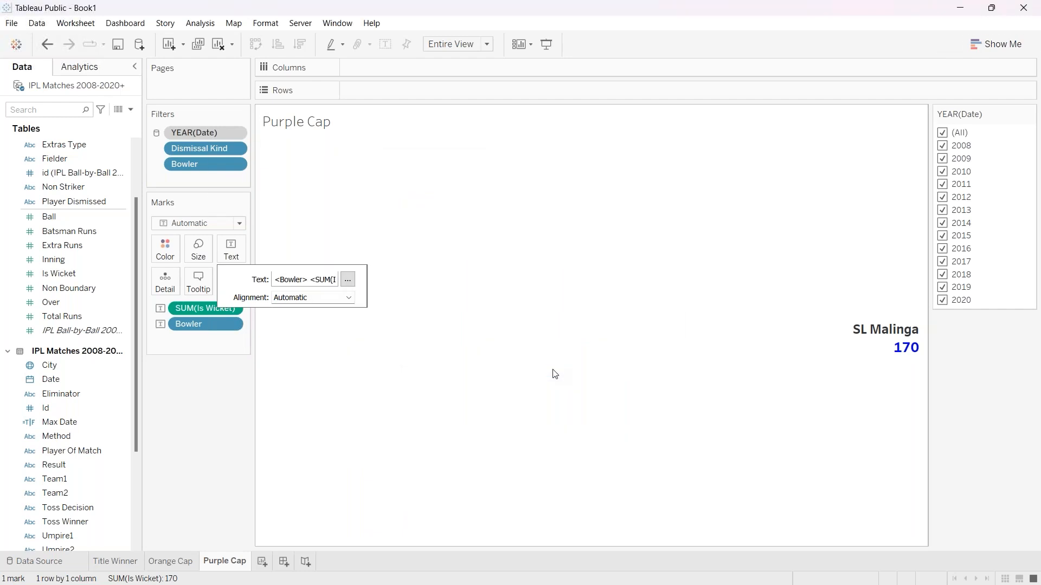
left_click(349, 298)
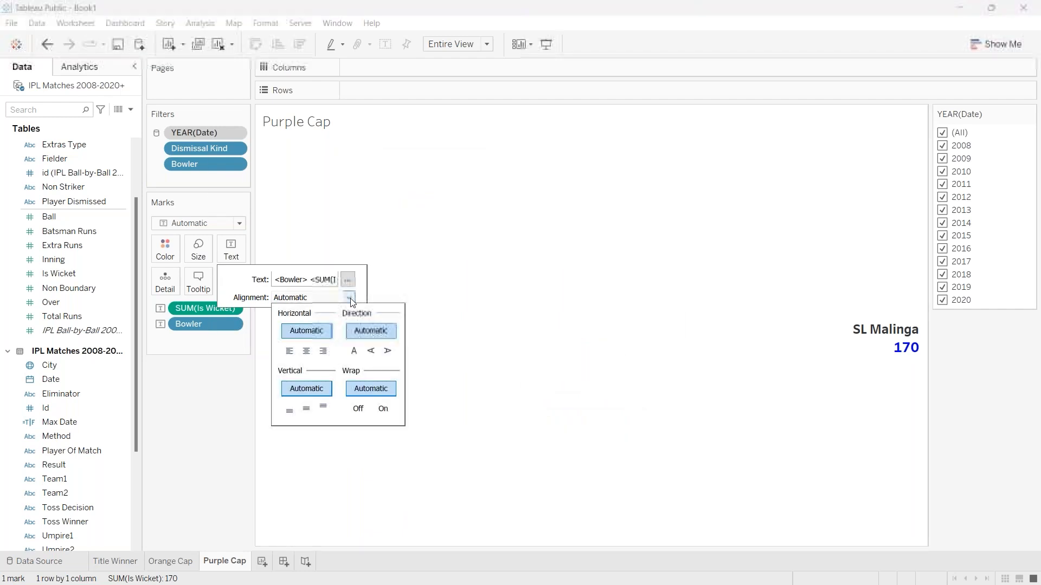
left_click(307, 352)
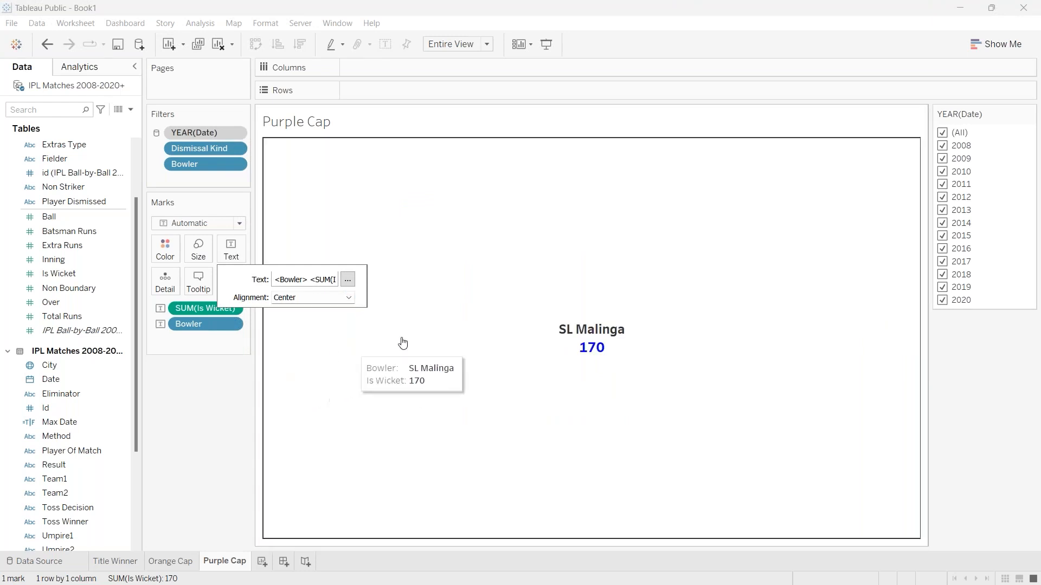
Change the font of the Purple Cap sheet title to Tableau Bold.
left_click(324, 127)
right_click(323, 127)
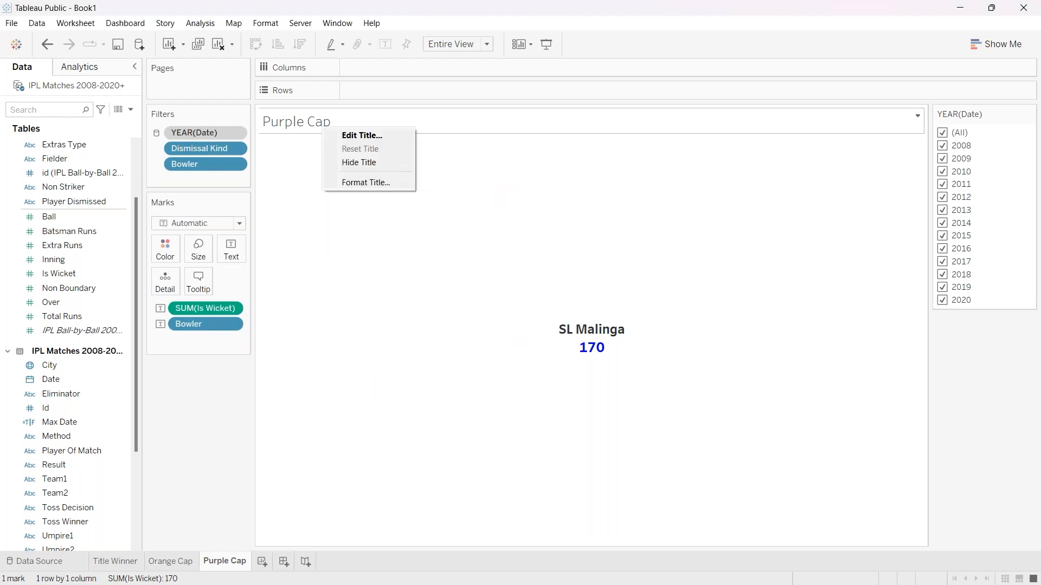
left_click(351, 136)
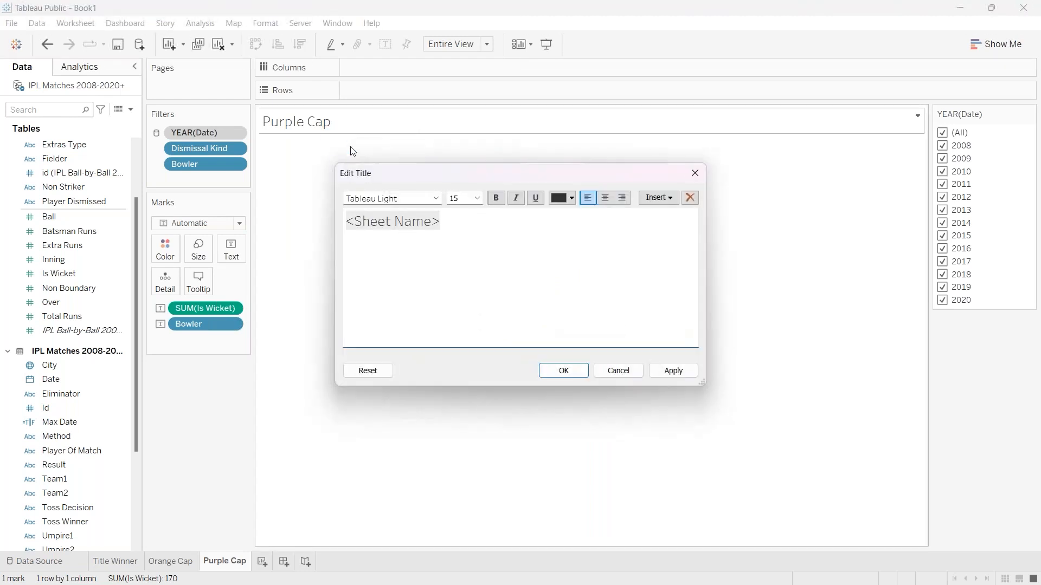
key("ctrl+a")
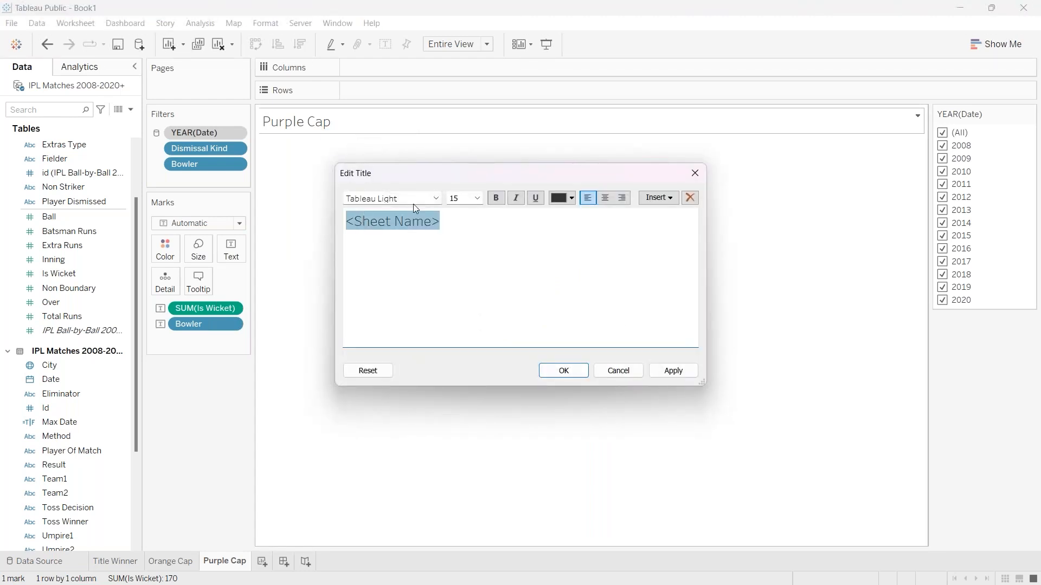
left_click(435, 198)
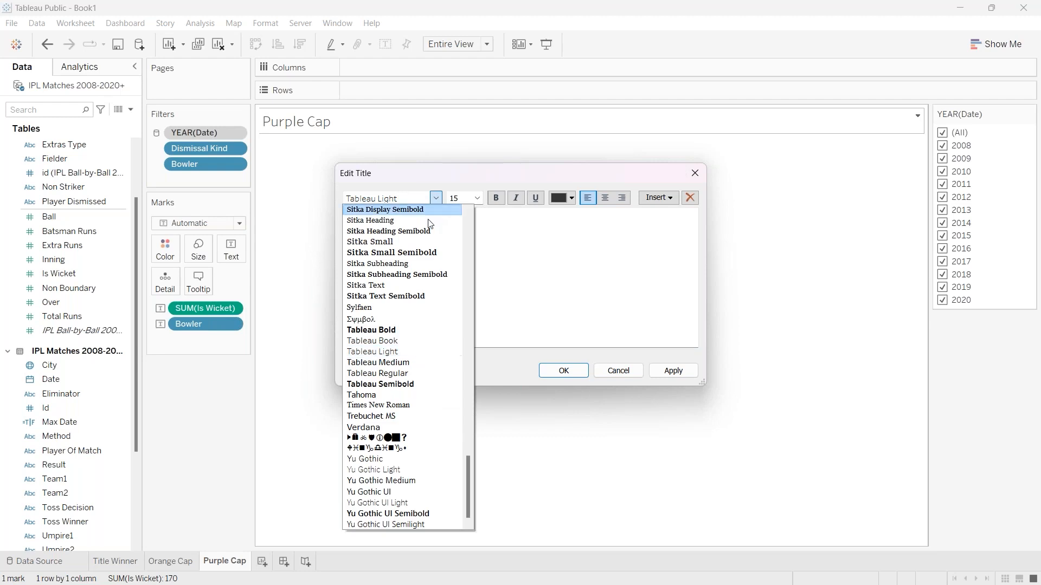
left_click(379, 330)
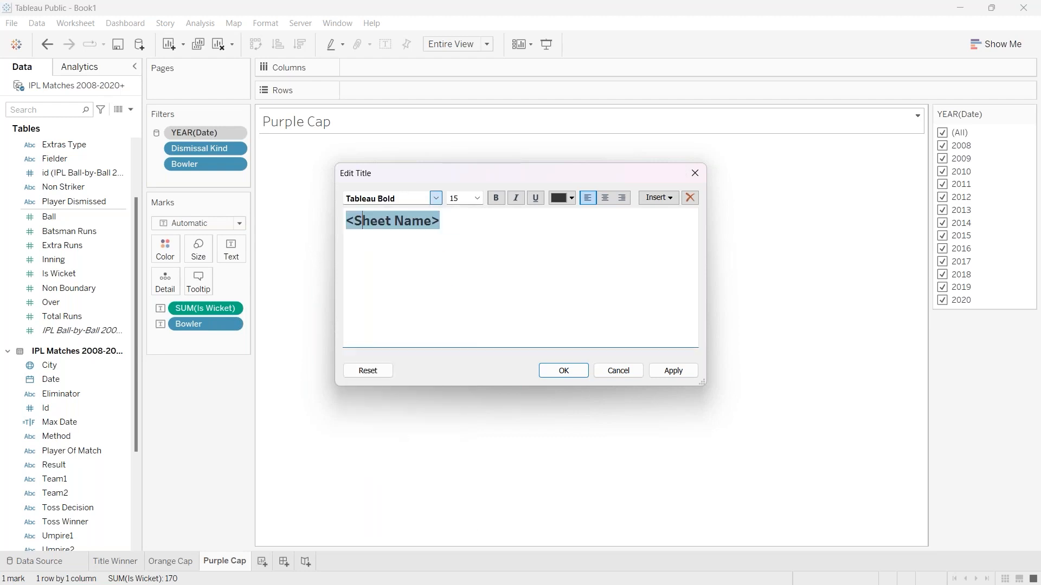
left_click(673, 370)
left_click(566, 371)
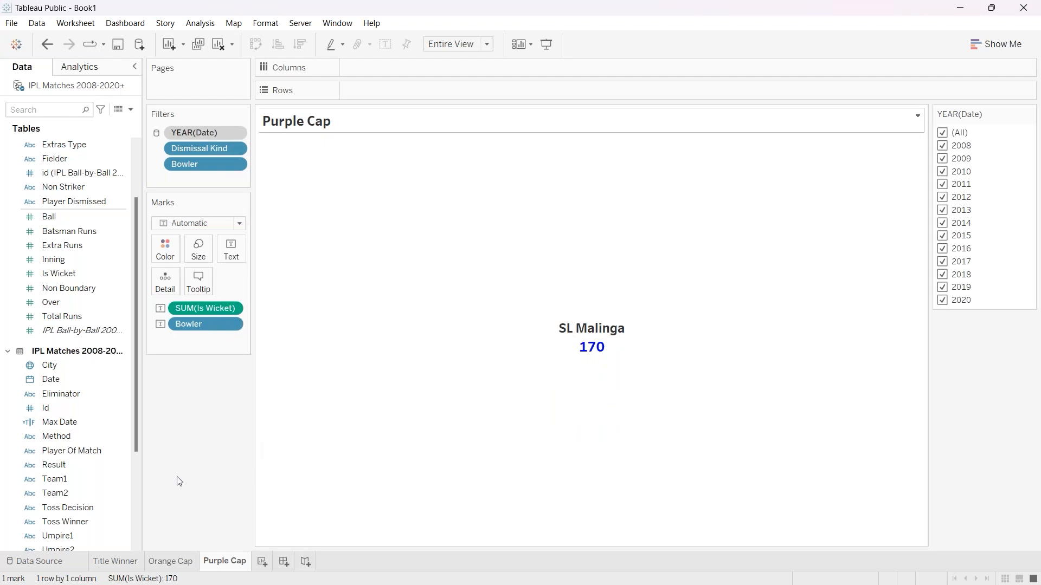
Try to save the workbook.
key("ctrl+s")
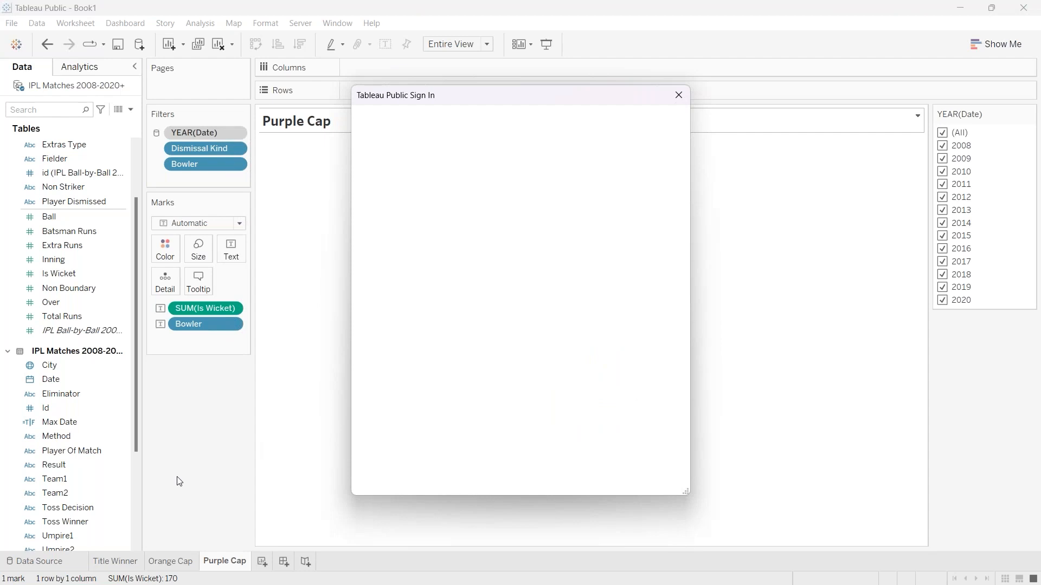
left_click(679, 96)
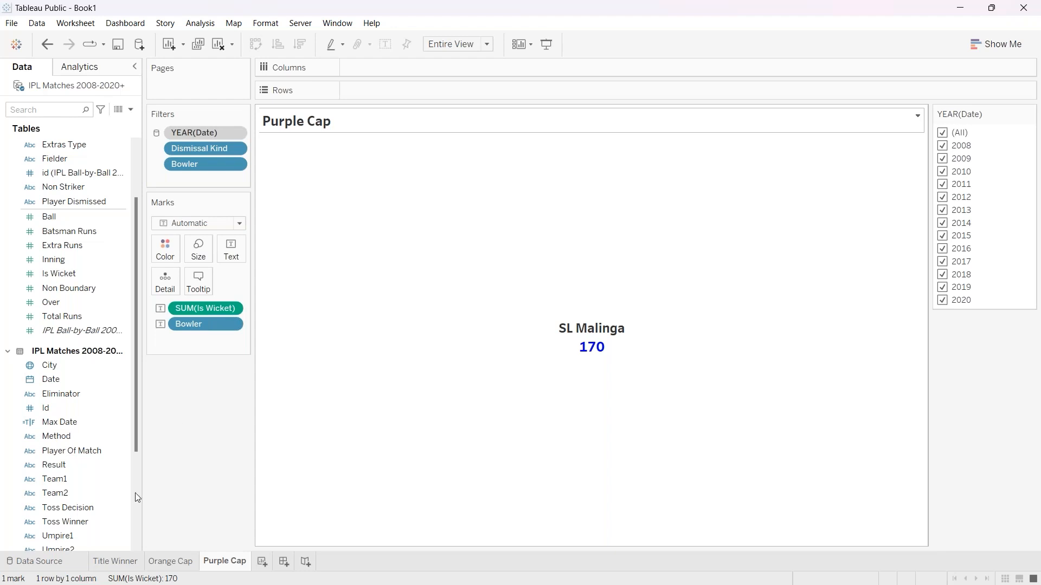
Switch to the IPL Dashboard workbook to examine which sheet comes after Purple Cap, and return to Book1.
mouse_move(222, 582)
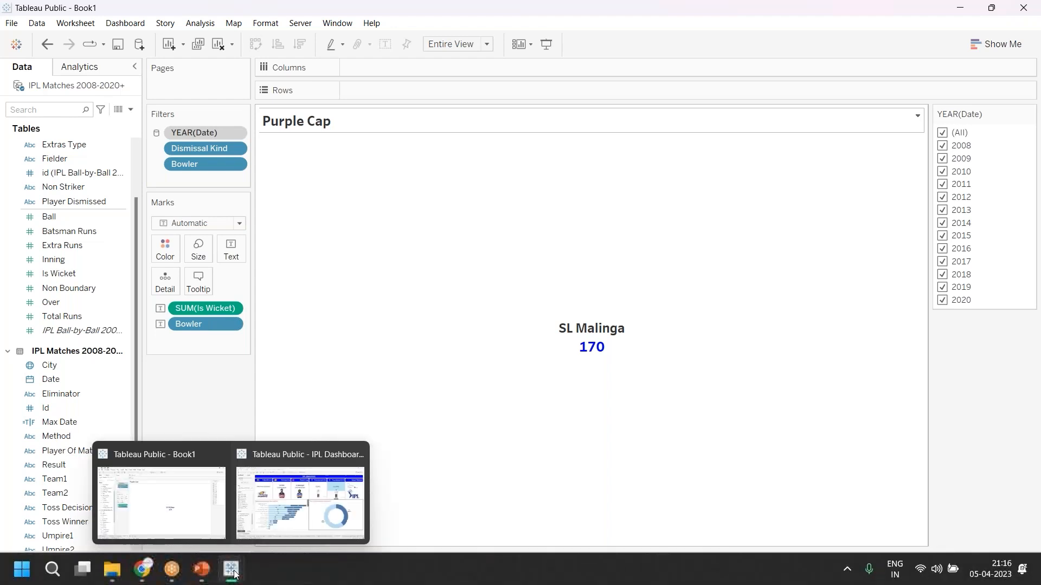
left_click(302, 498)
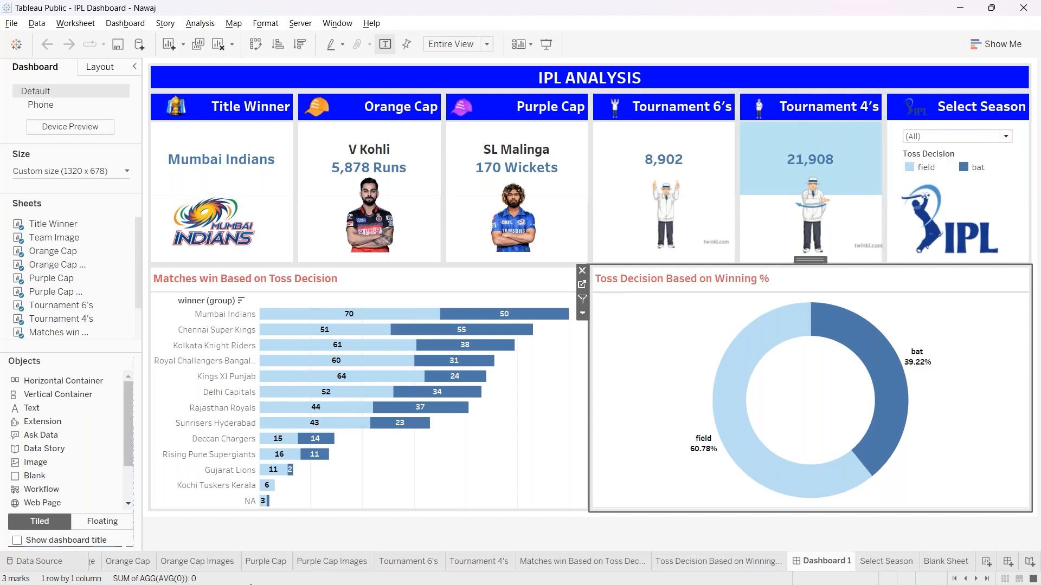
mouse_move(202, 579)
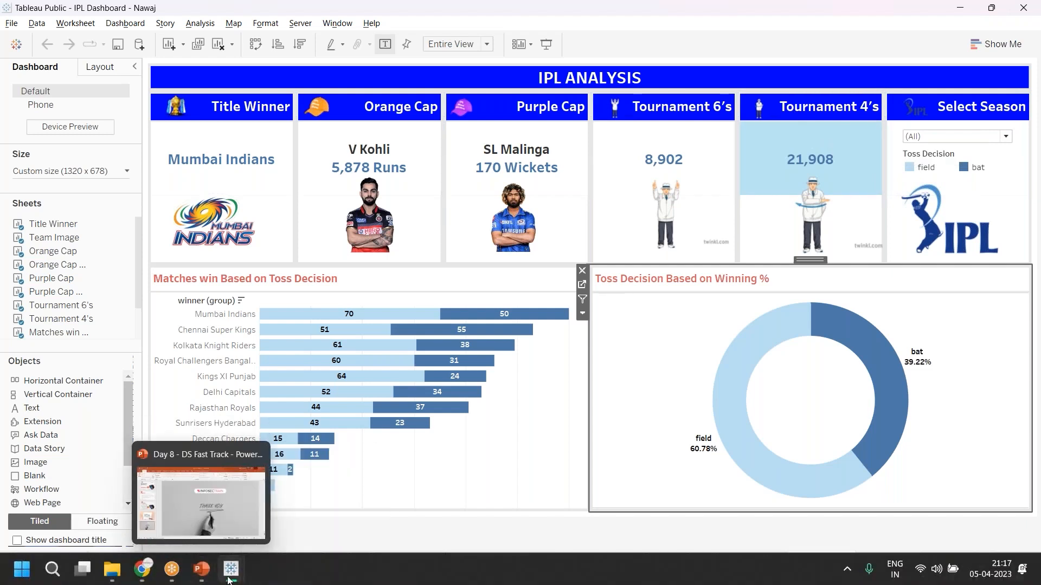
mouse_move(231, 569)
left_click(206, 484)
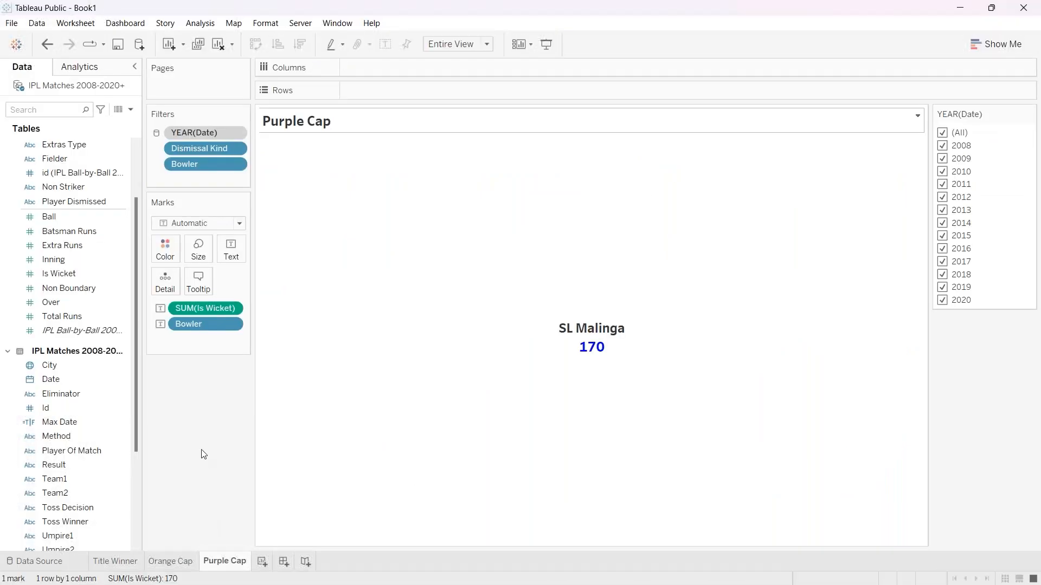
Add a new worksheet after Purple Cap and name it Tournament 6's.
left_click(261, 562)
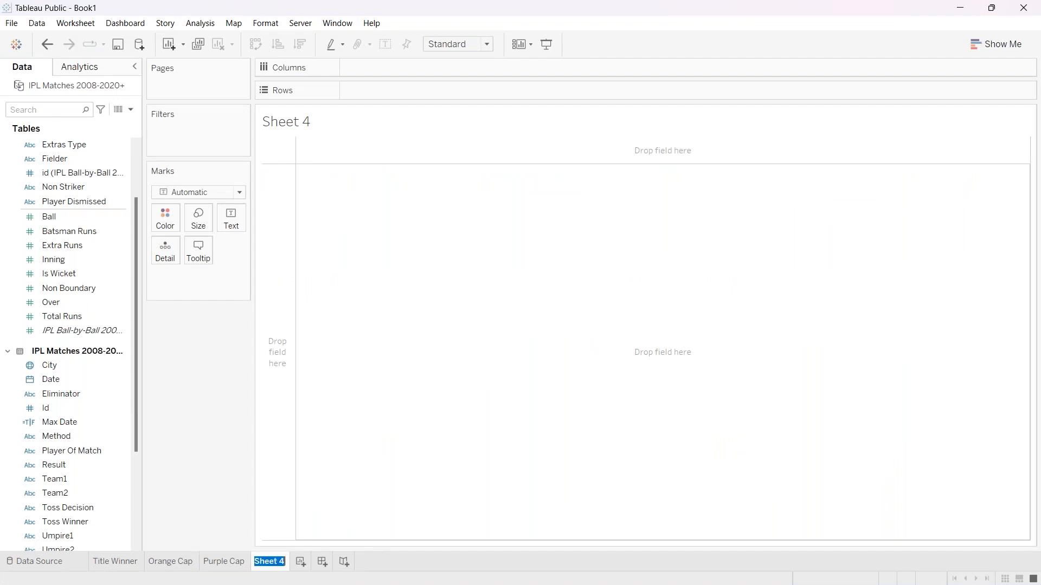
type("Tournament 6's")
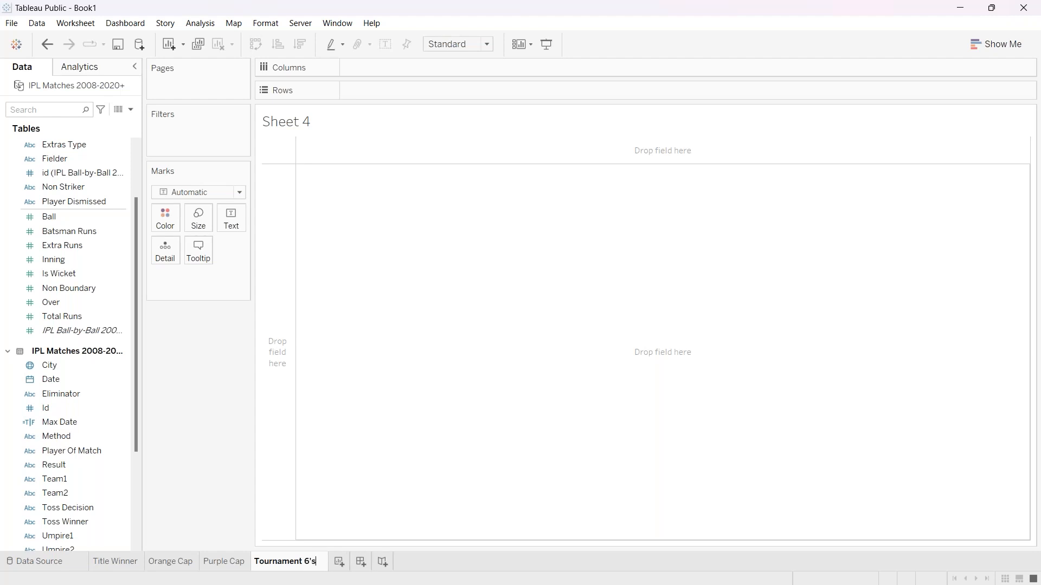
key("Return")
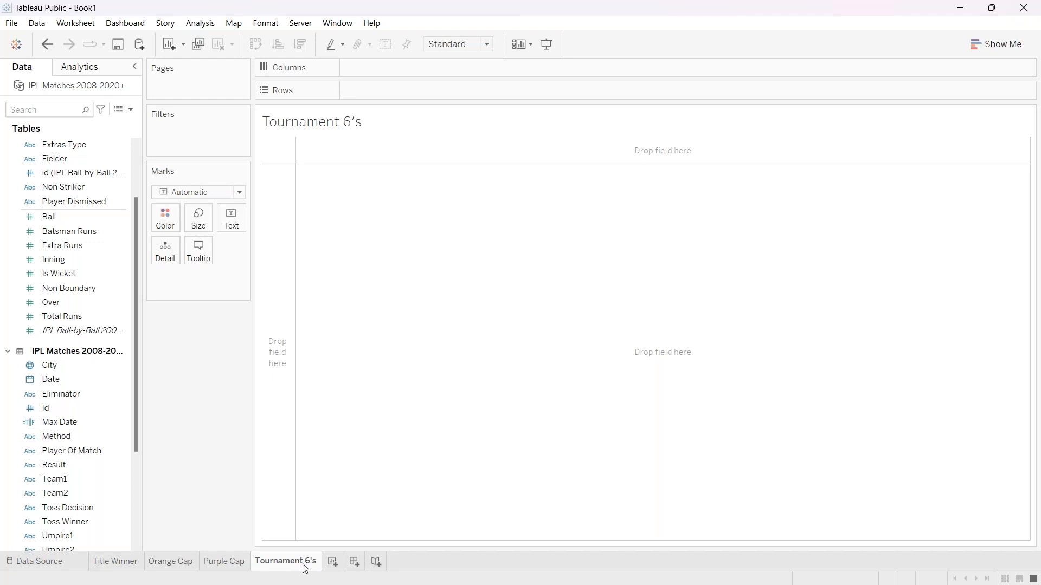
mouse_move(309, 563)
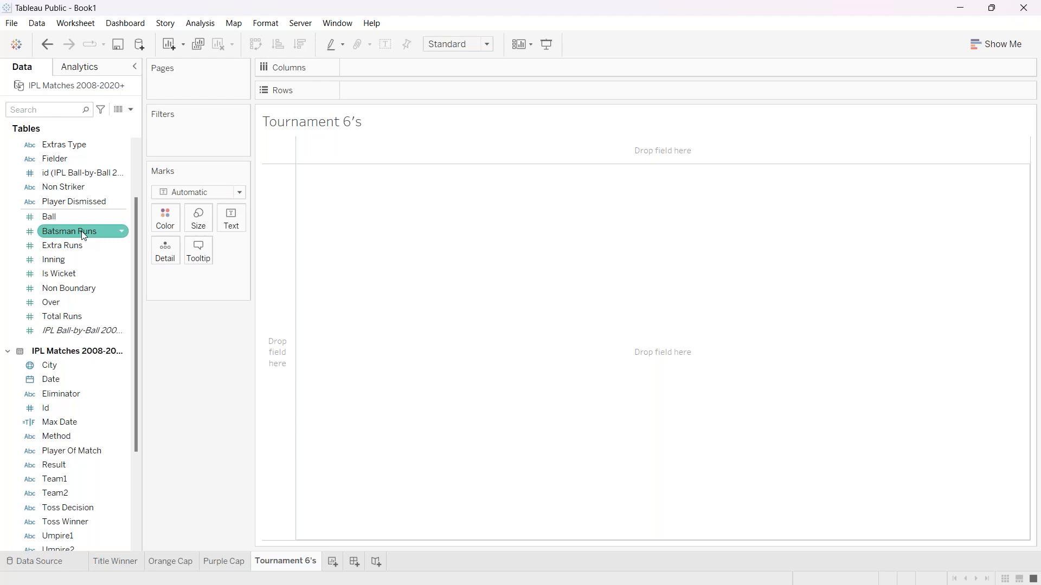
Add Batsman Runs to the worksheet's marks and set its aggregation to Count.
left_click_drag(83, 234, 230, 216)
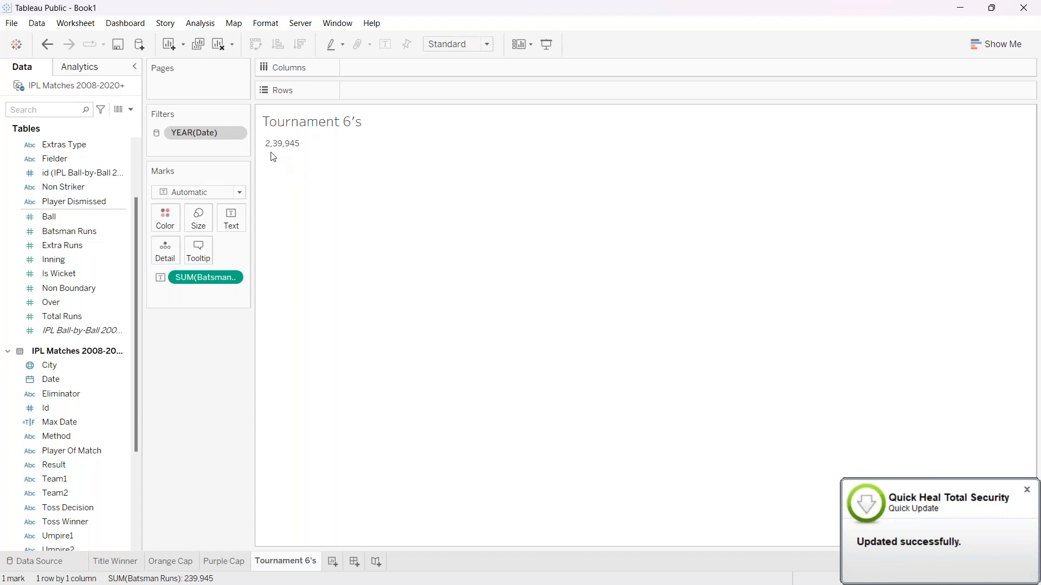
left_click(1028, 492)
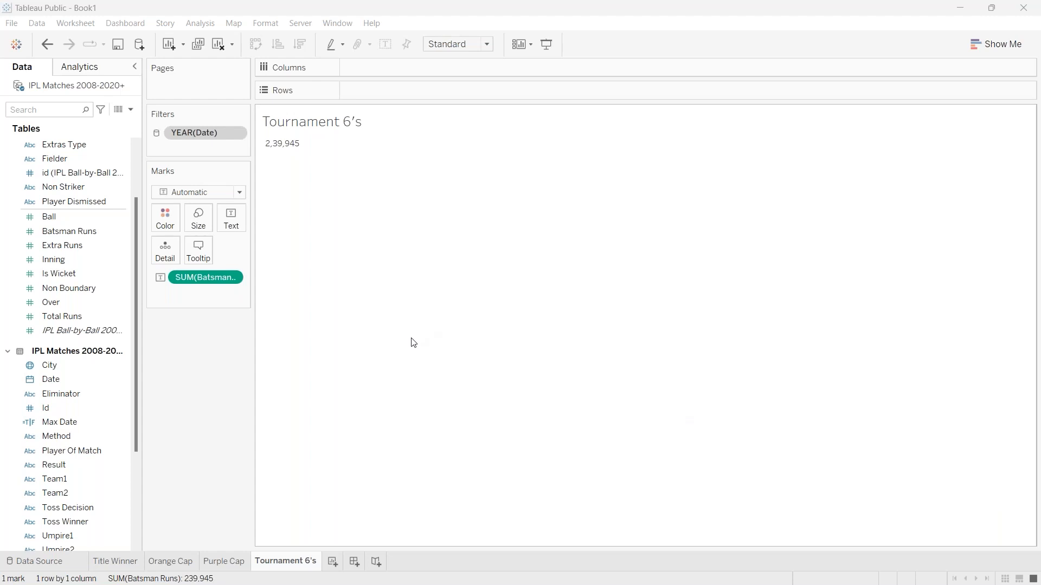
left_click(235, 278)
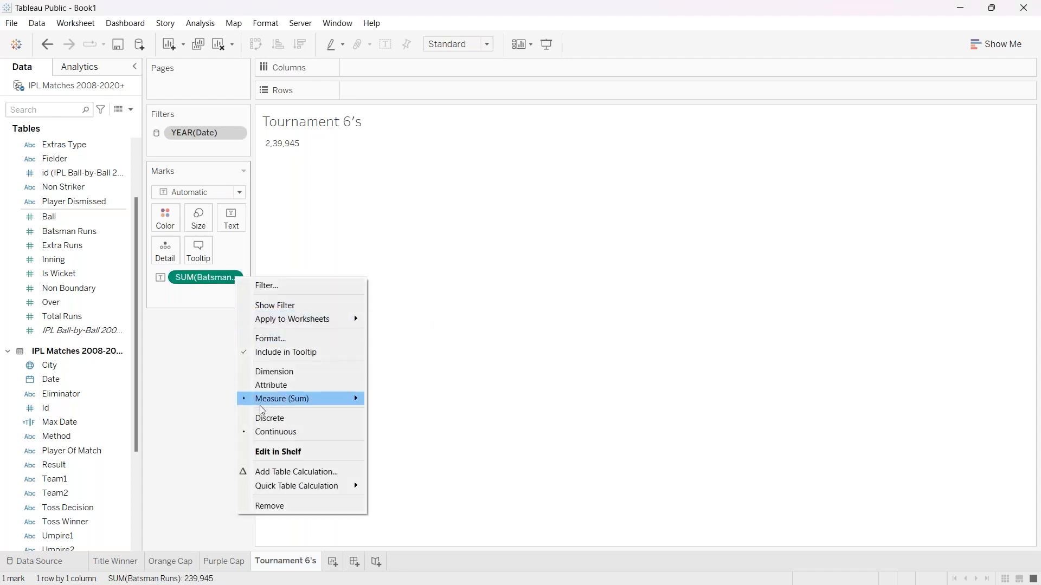
mouse_move(264, 402)
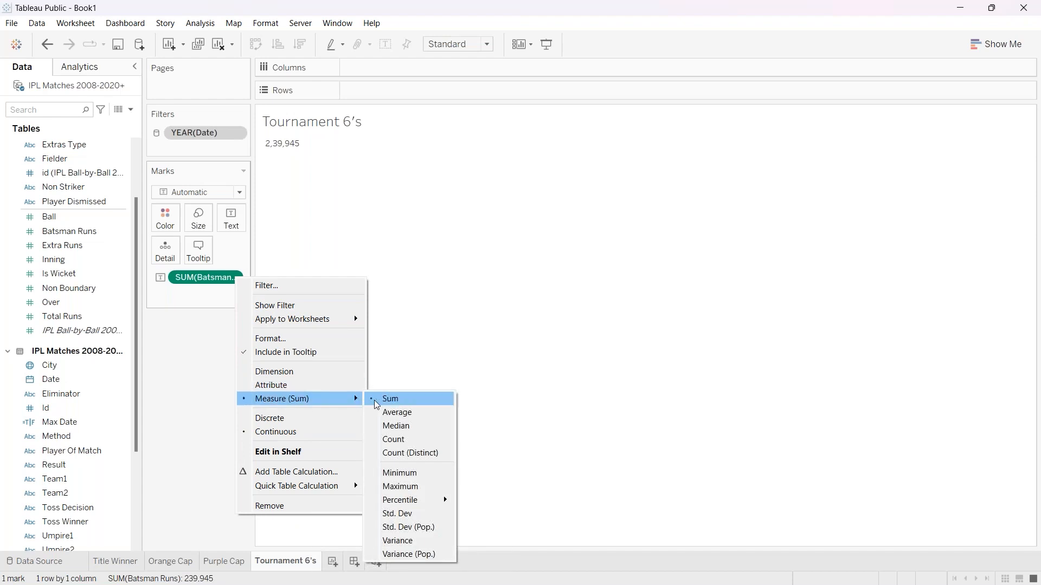
left_click(390, 440)
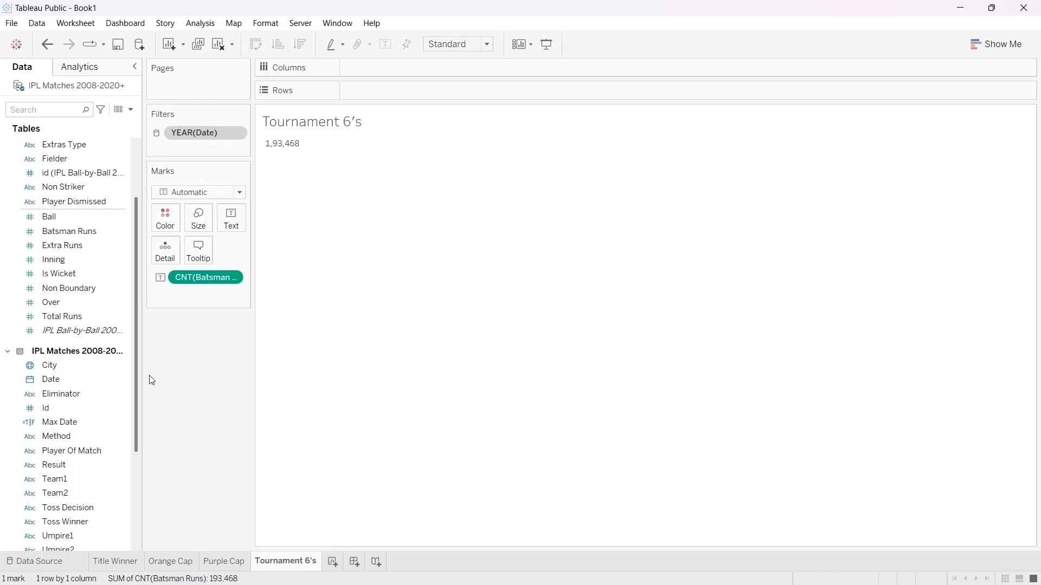
Try to filter the worksheet by the count of Batsman Runs using a range of values.
left_click_drag(89, 230, 208, 149)
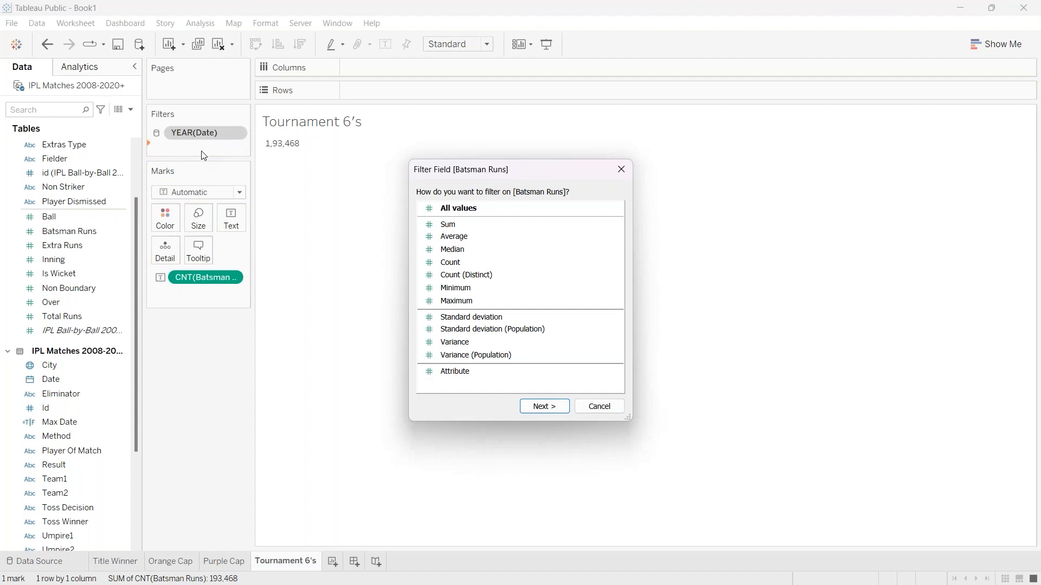
left_click(458, 265)
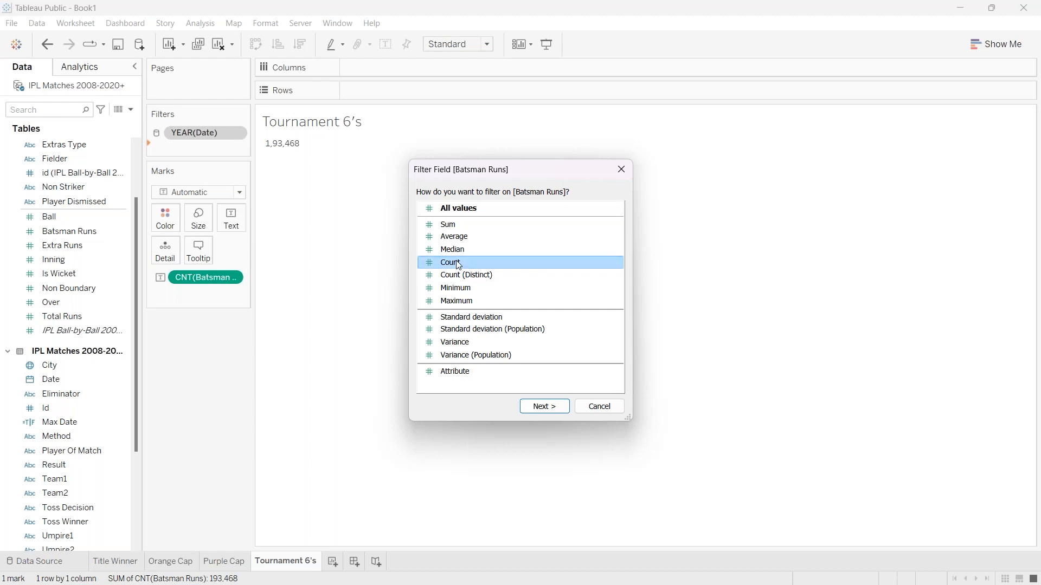
left_click(538, 411)
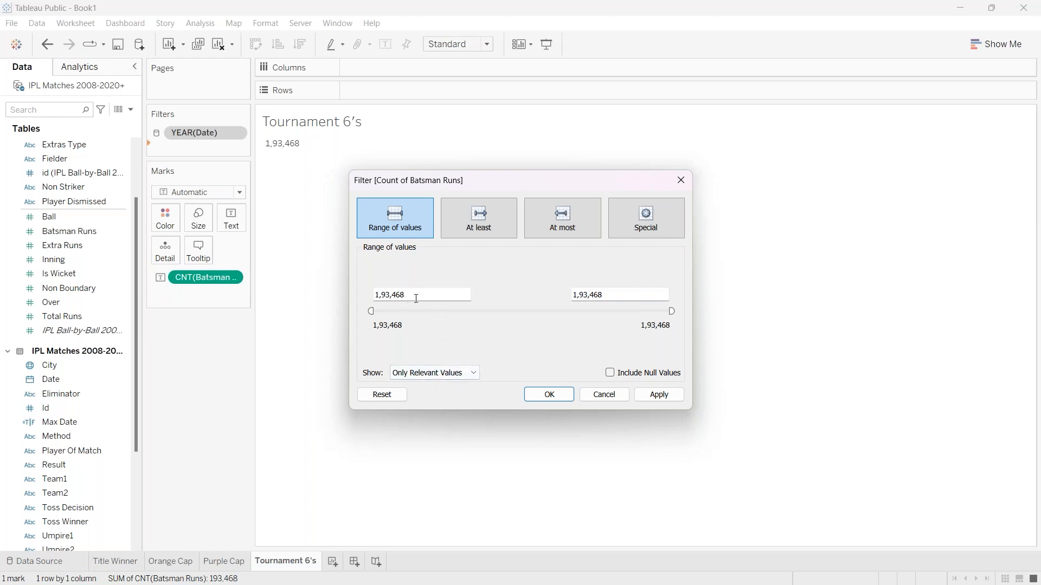
left_click(657, 399)
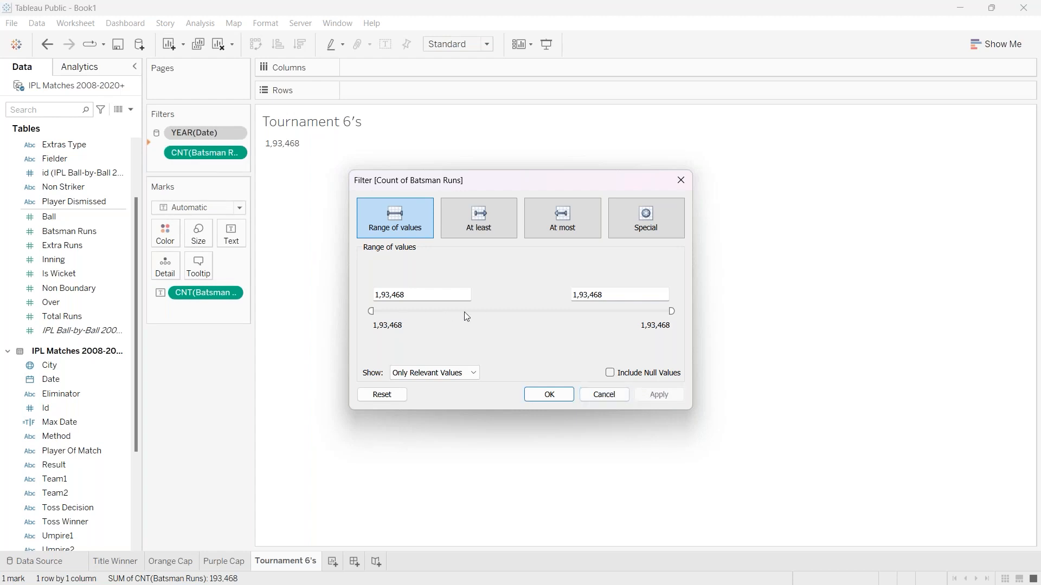
left_click(420, 297)
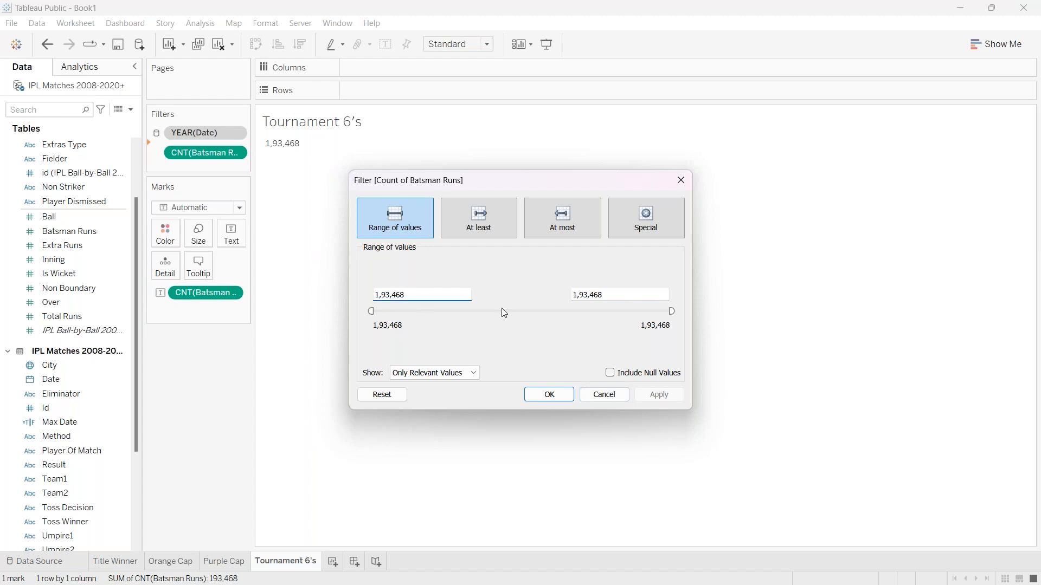
left_click(421, 303)
left_click(617, 394)
Convert the Batsman Runs count on the marks to discrete and remove the Batsman Runs count filter.
right_click(228, 293)
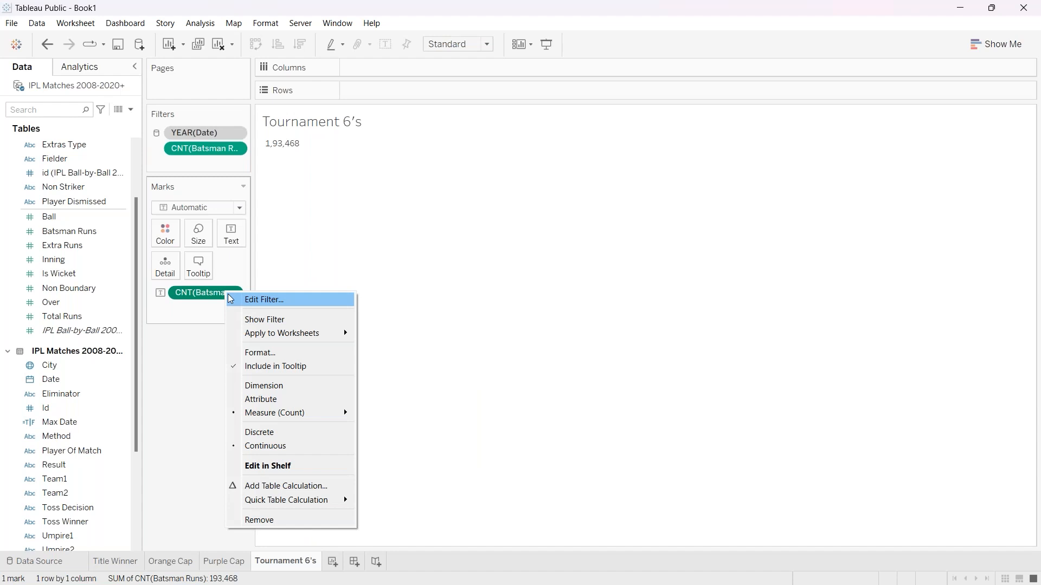
left_click(240, 433)
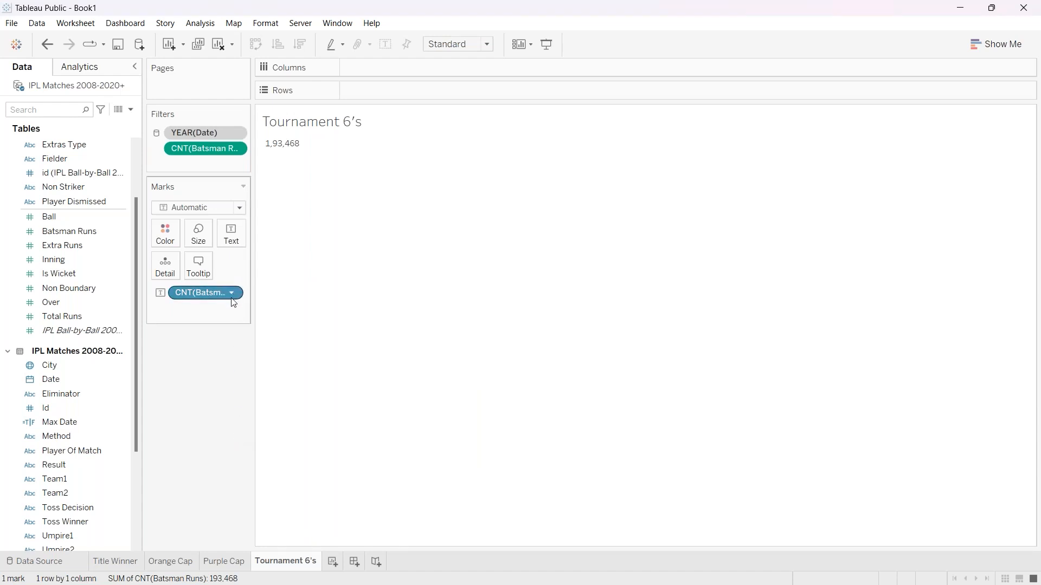
left_click(236, 148)
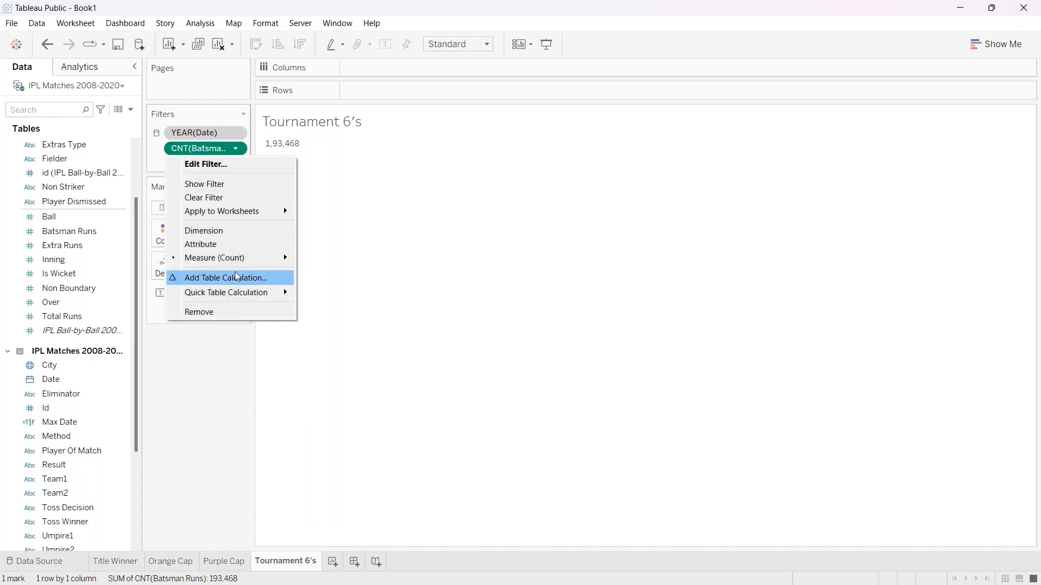
left_click(226, 313)
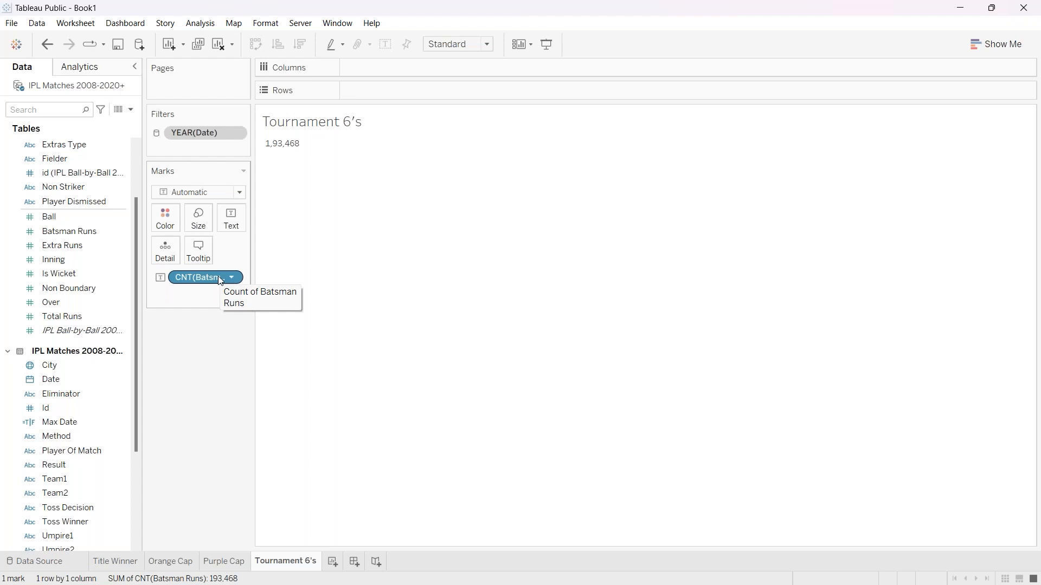
left_click_drag(221, 280, 227, 146)
left_click_drag(216, 280, 208, 145)
left_click(450, 262)
left_click(545, 407)
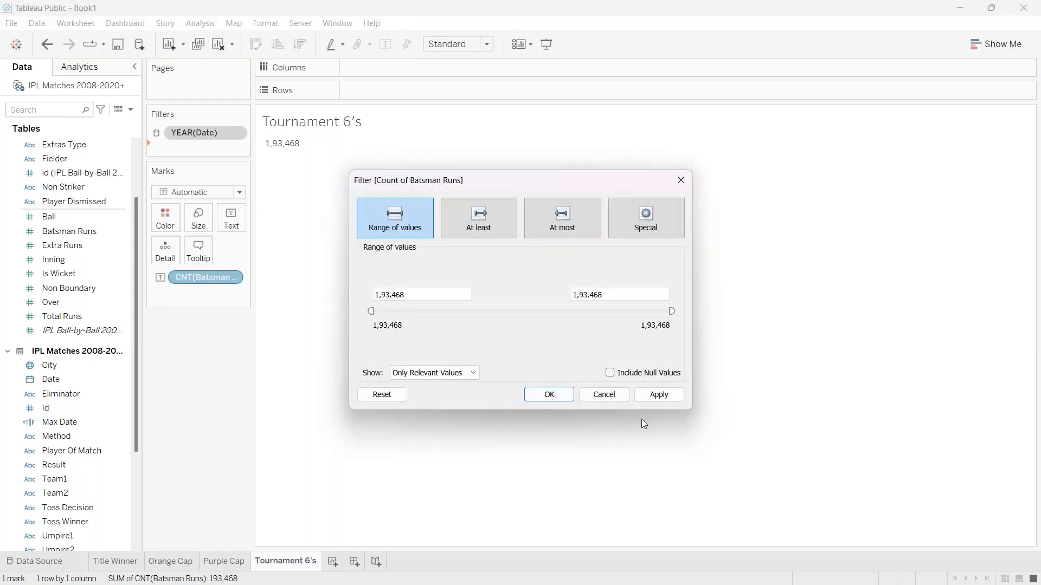
left_click(603, 395)
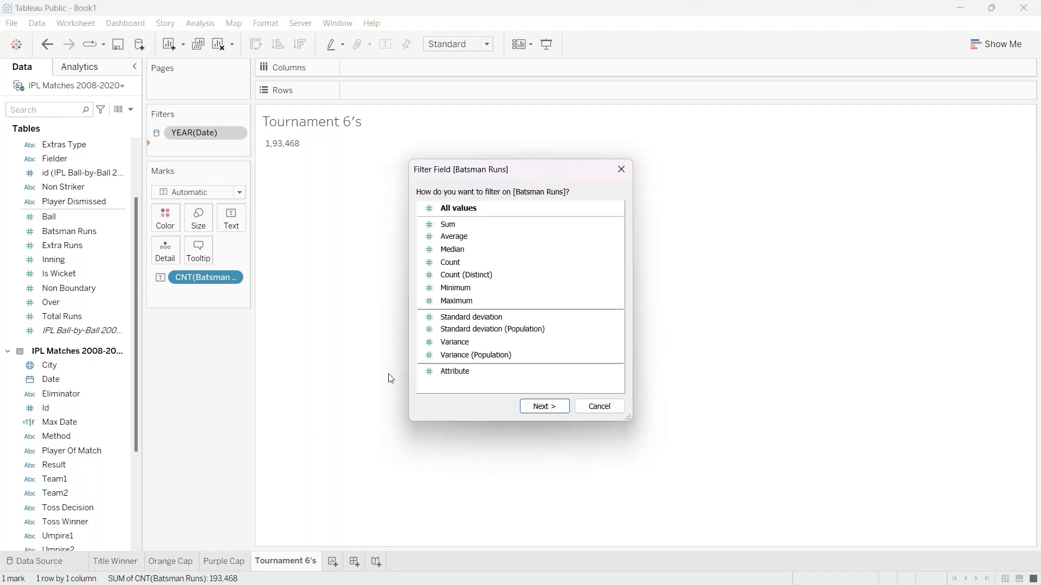
Filter Batsman Runs on all values with a range from 6 to 6.
left_click(478, 210)
left_click(538, 405)
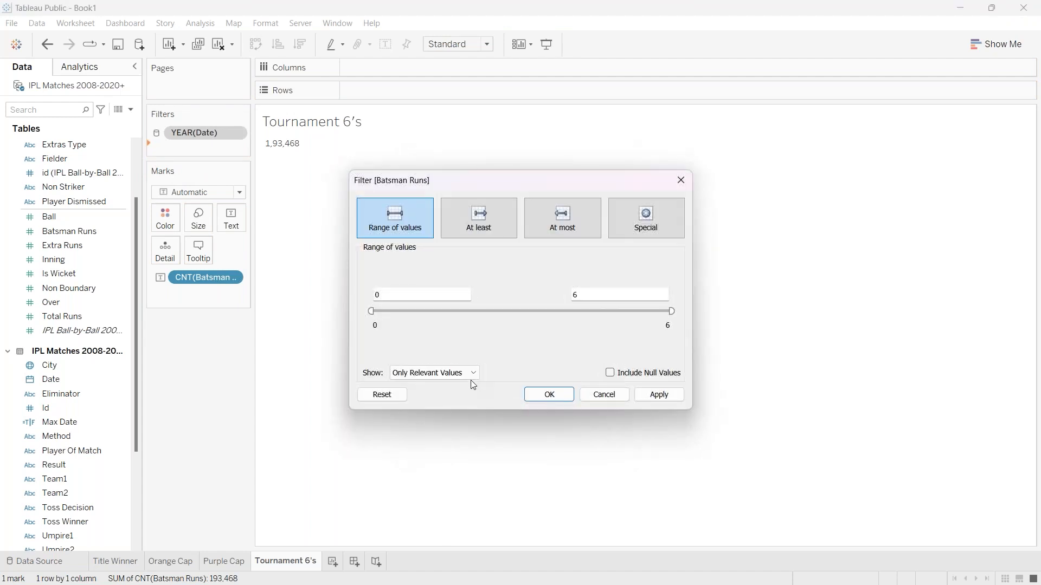
left_click(771, 27)
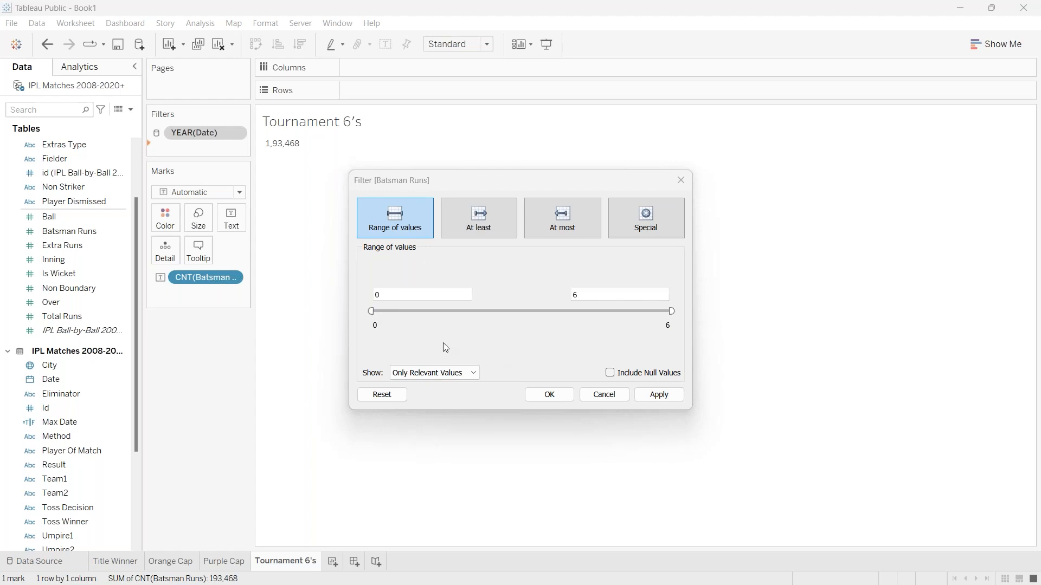
left_click(414, 296)
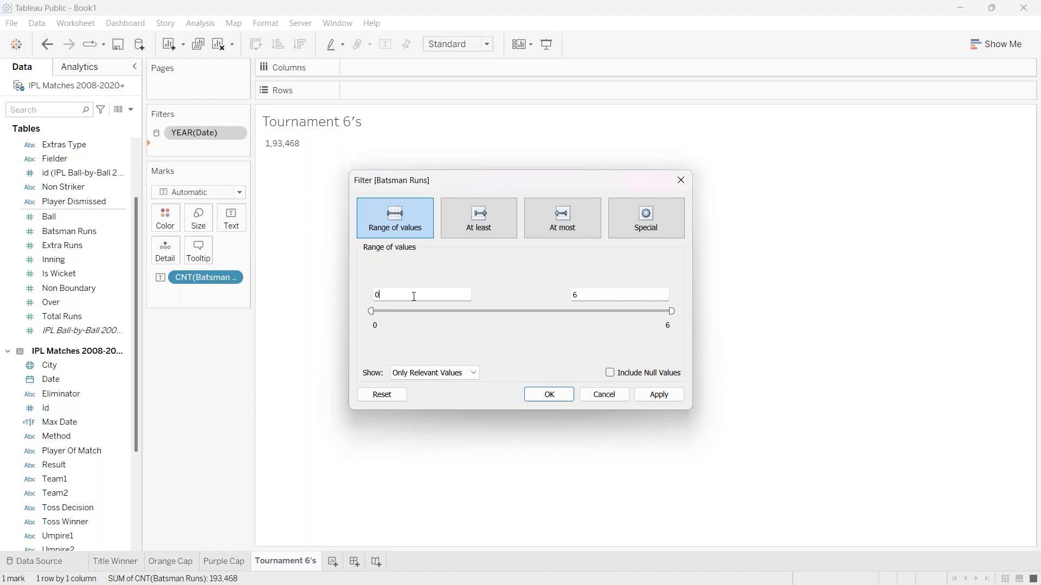
key("BackSpace")
type("6")
left_click(470, 332)
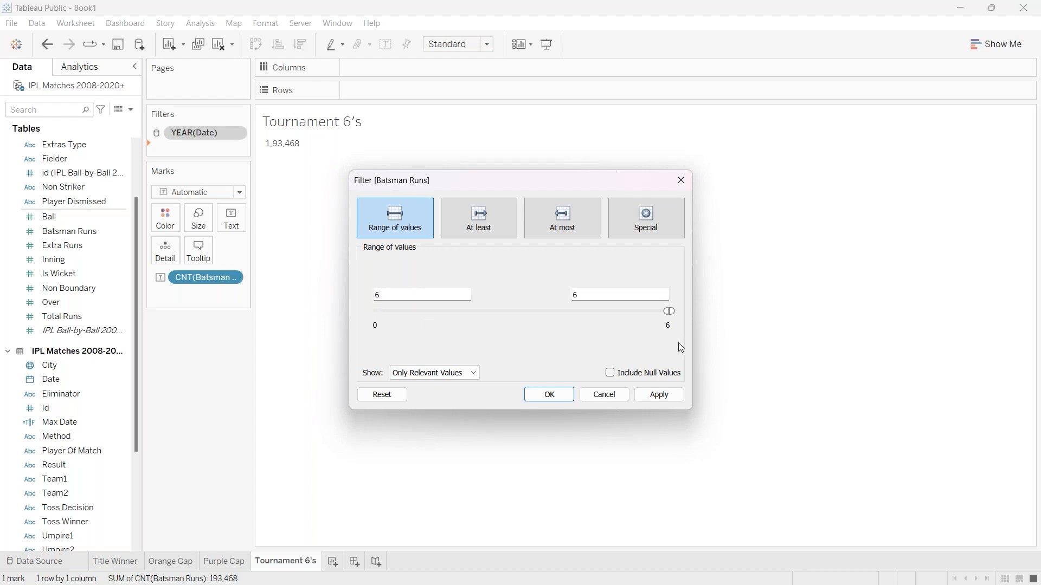
left_click(596, 296)
left_click(662, 397)
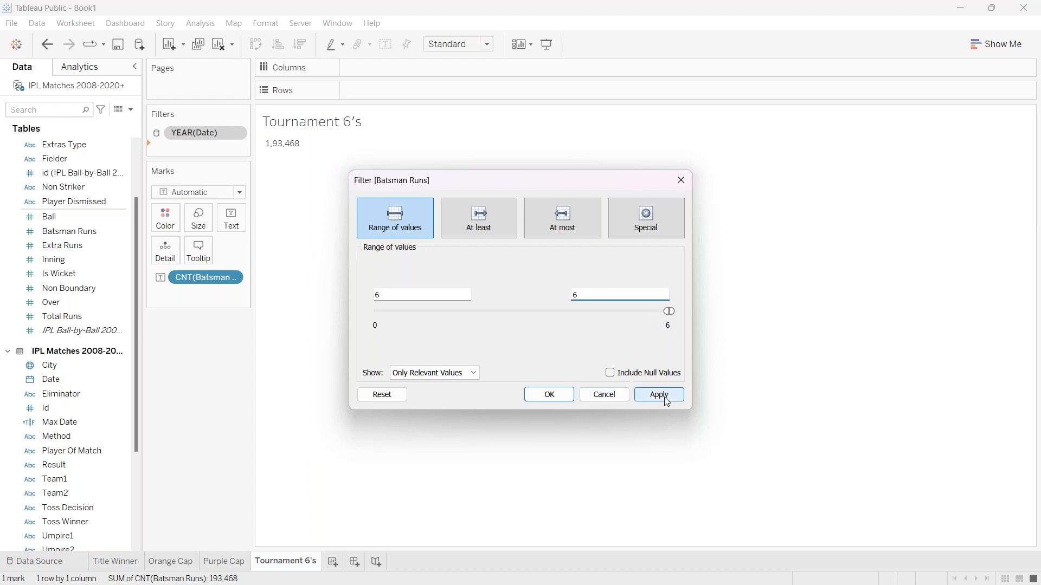
left_click(532, 395)
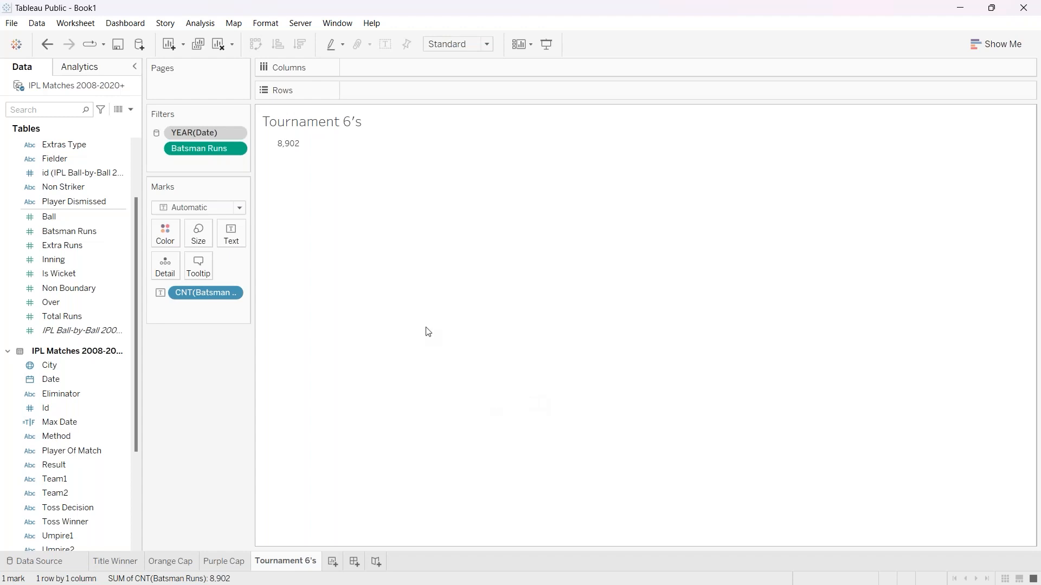
Convert the Batsman Runs count on the marks to continuous.
mouse_move(290, 153)
left_click(233, 292)
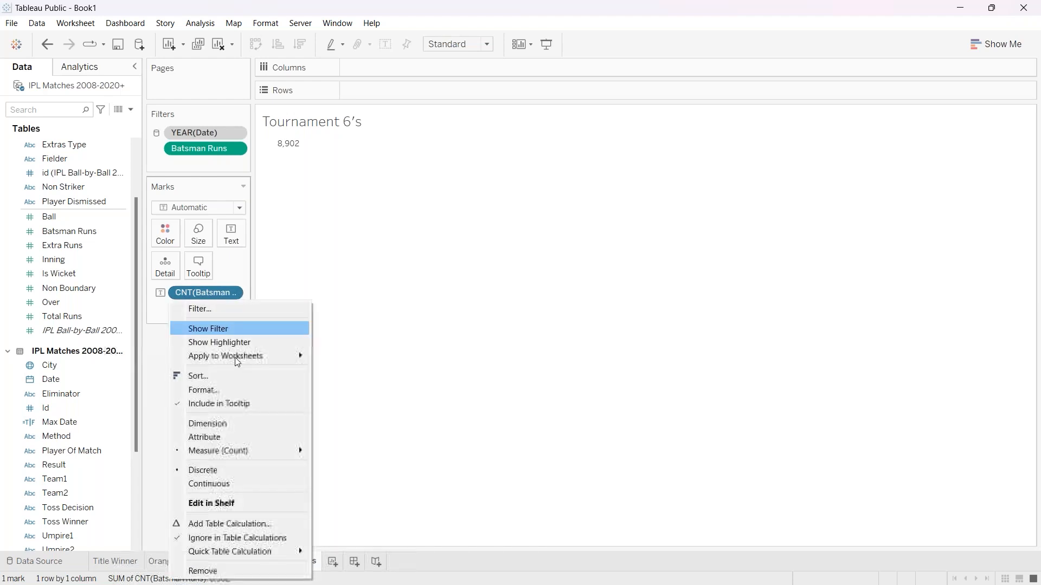
left_click(221, 485)
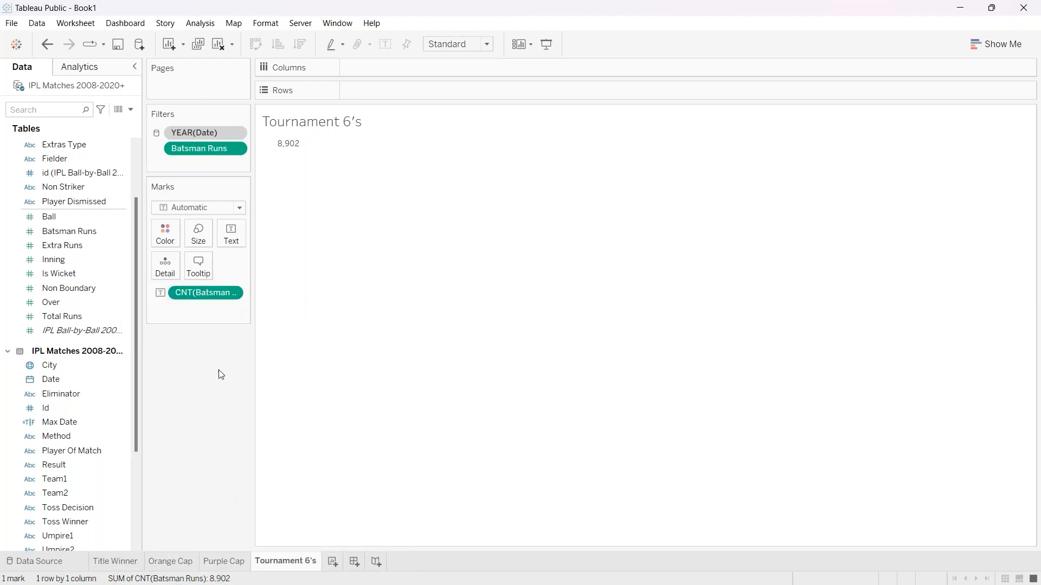
Format the Batsman Runs count label in Tableau Bold at size 16.
left_click(232, 234)
left_click(348, 264)
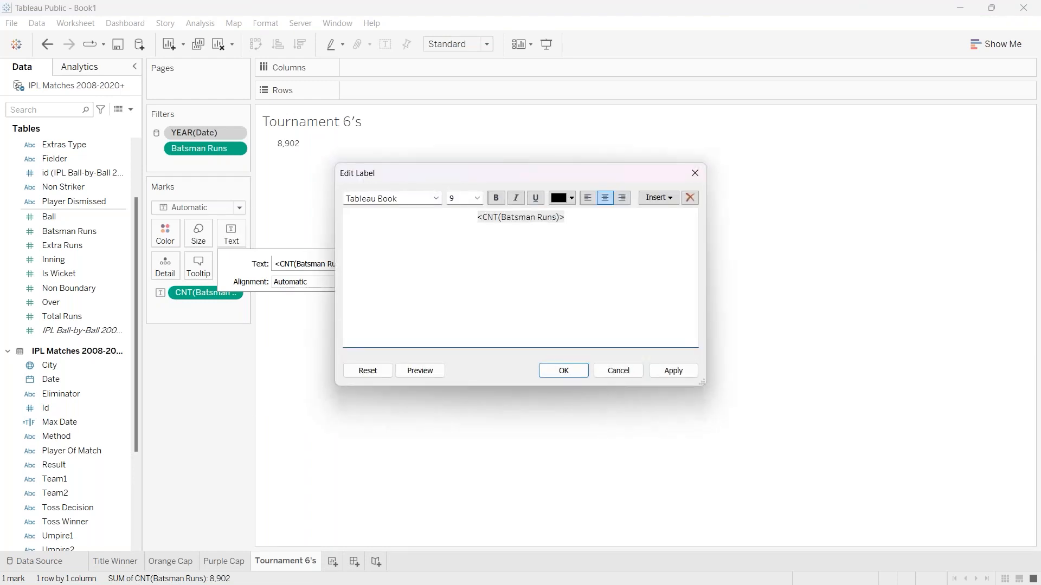
left_click(468, 243)
key("ctrl+a")
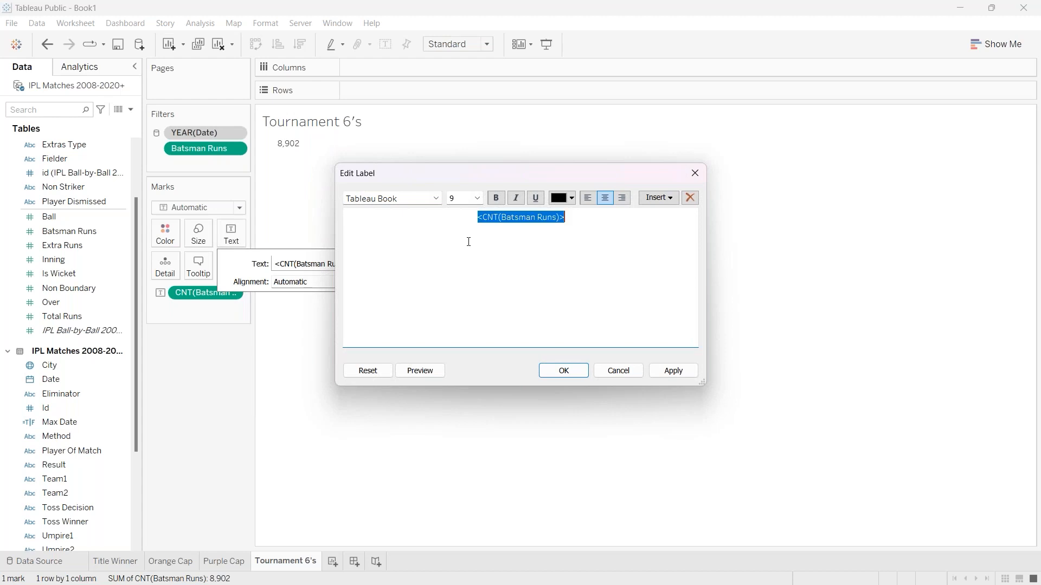
left_click(477, 198)
left_click(465, 279)
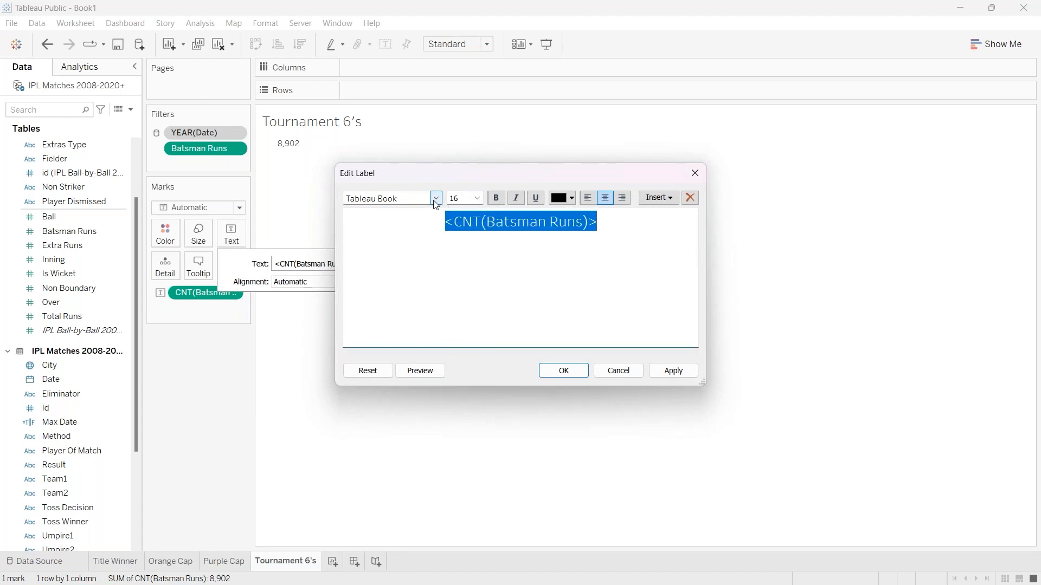
left_click(436, 200)
left_click(414, 325)
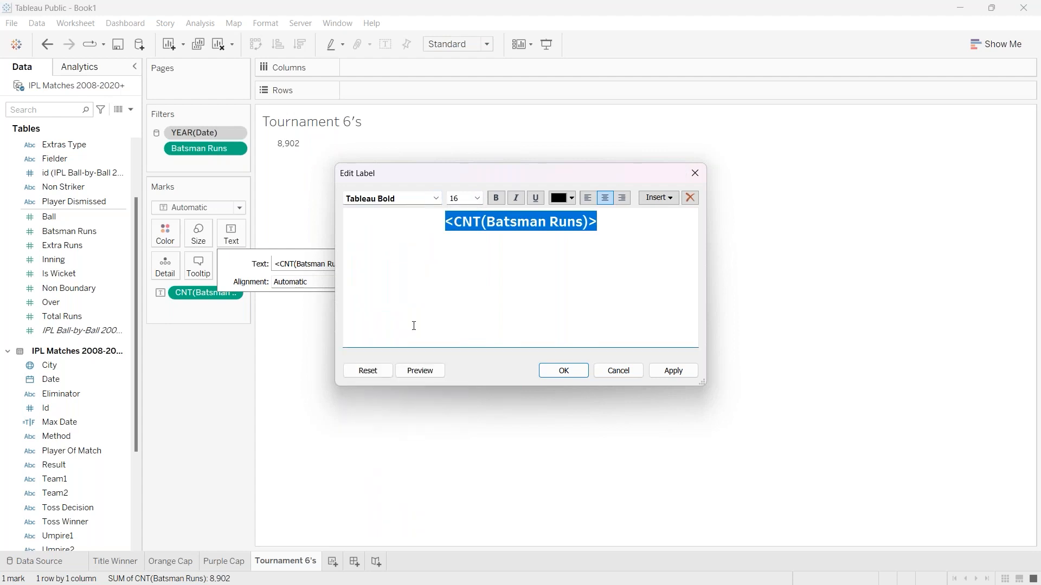
left_click(672, 371)
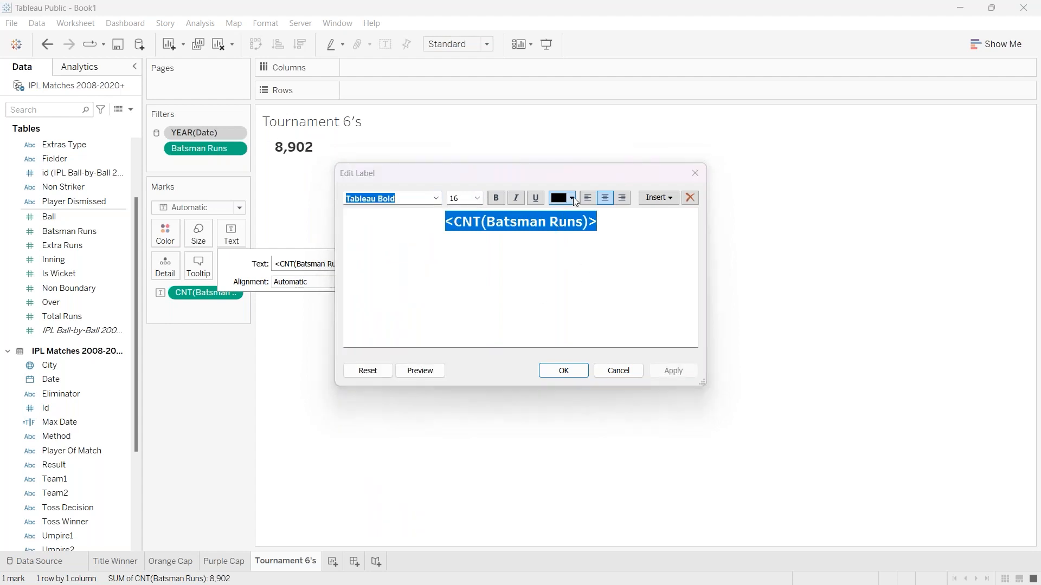
Colour the Batsman Runs count label blue and close the label editor.
left_click(572, 198)
left_click(560, 277)
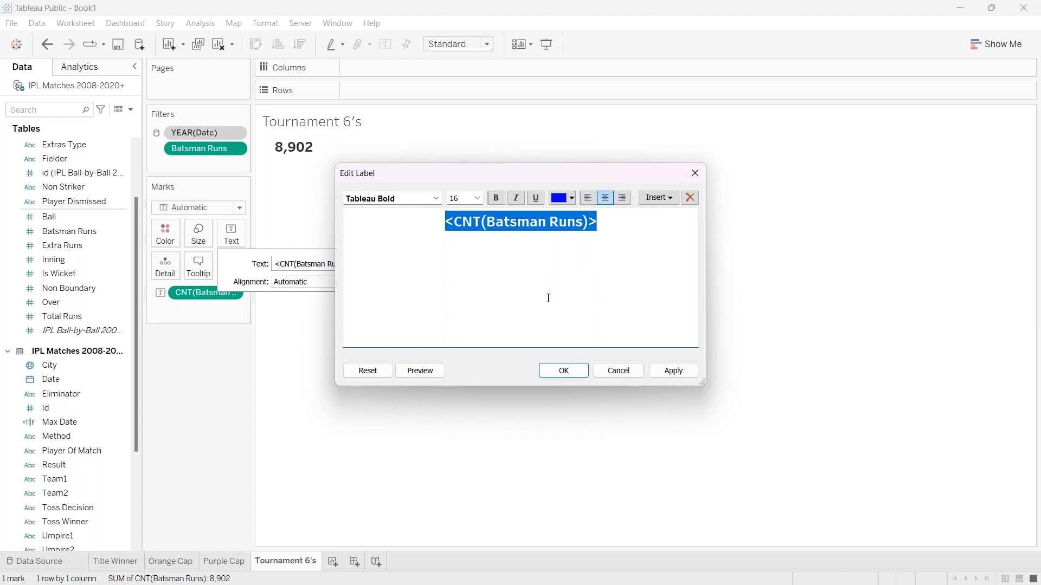
left_click(672, 370)
left_click(577, 373)
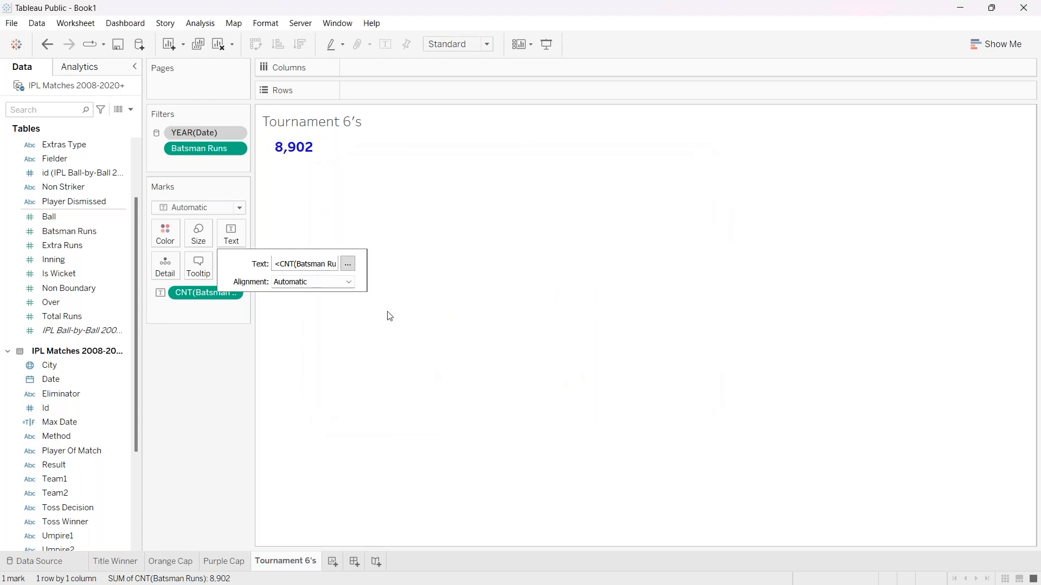
Fit the worksheet to Entire View and centre the count label horizontally.
left_click(485, 44)
left_click(473, 92)
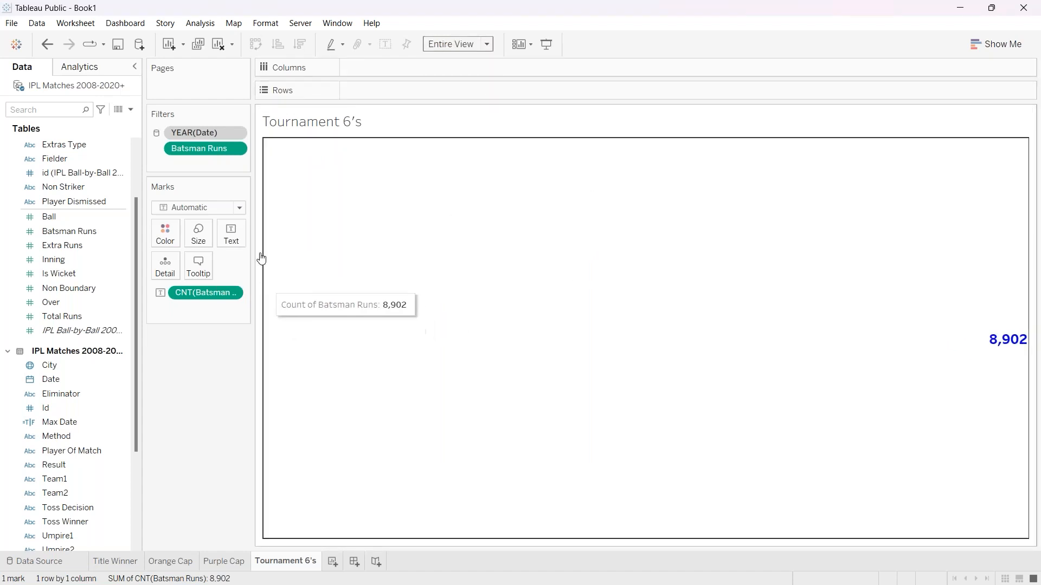
left_click(233, 236)
left_click(345, 283)
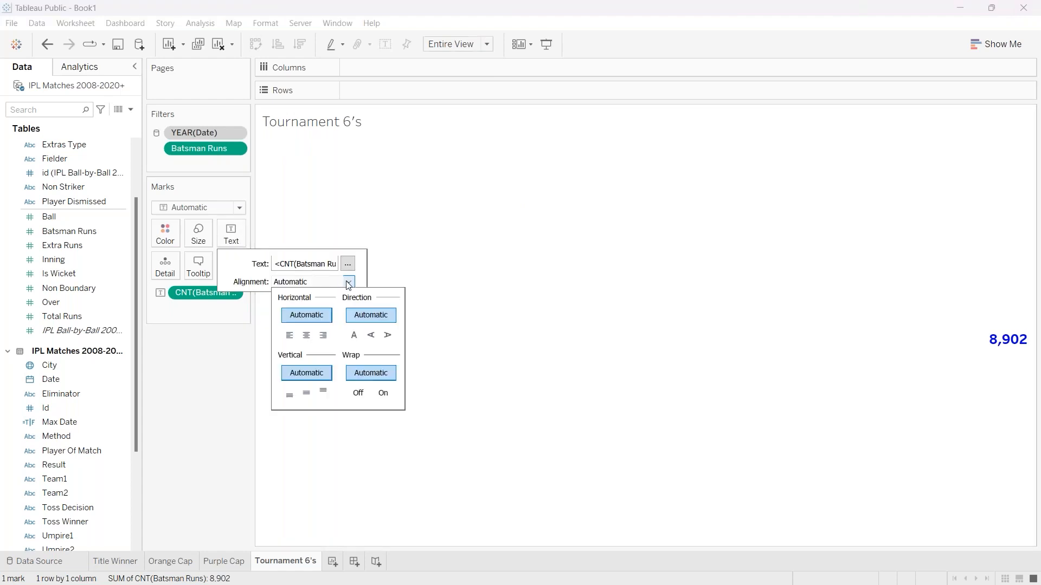
left_click(306, 336)
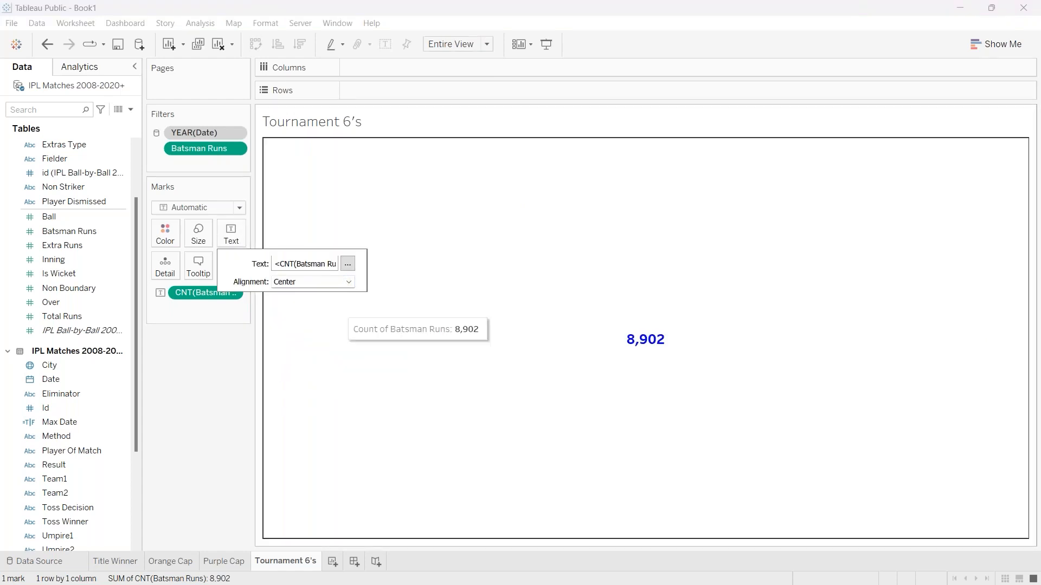
left_click(352, 126)
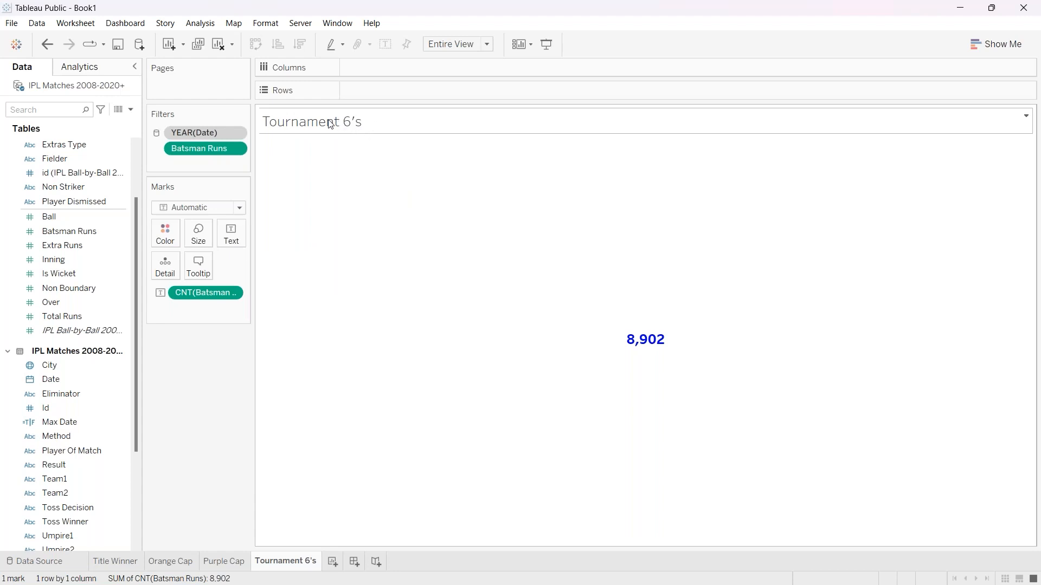
Change the Tournament 6's worksheet title font to Tableau Bold and apply it.
key("alt+Tab")
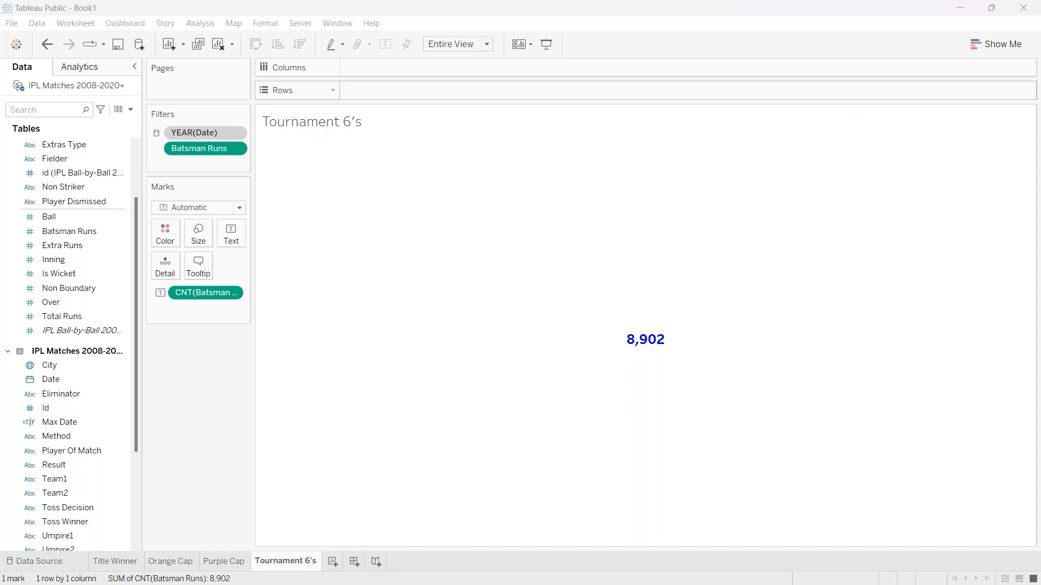
right_click(335, 121)
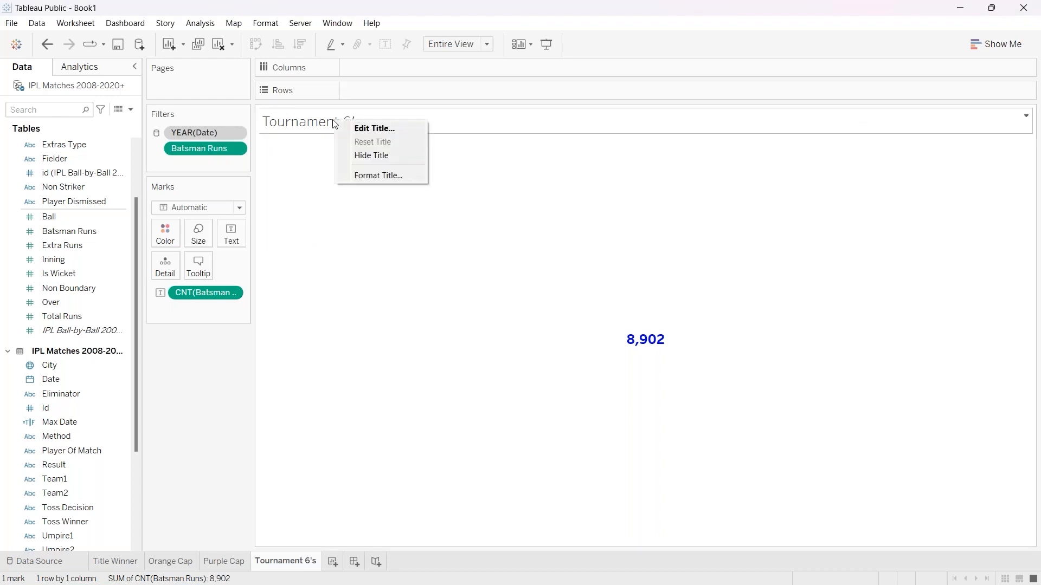
left_click(375, 129)
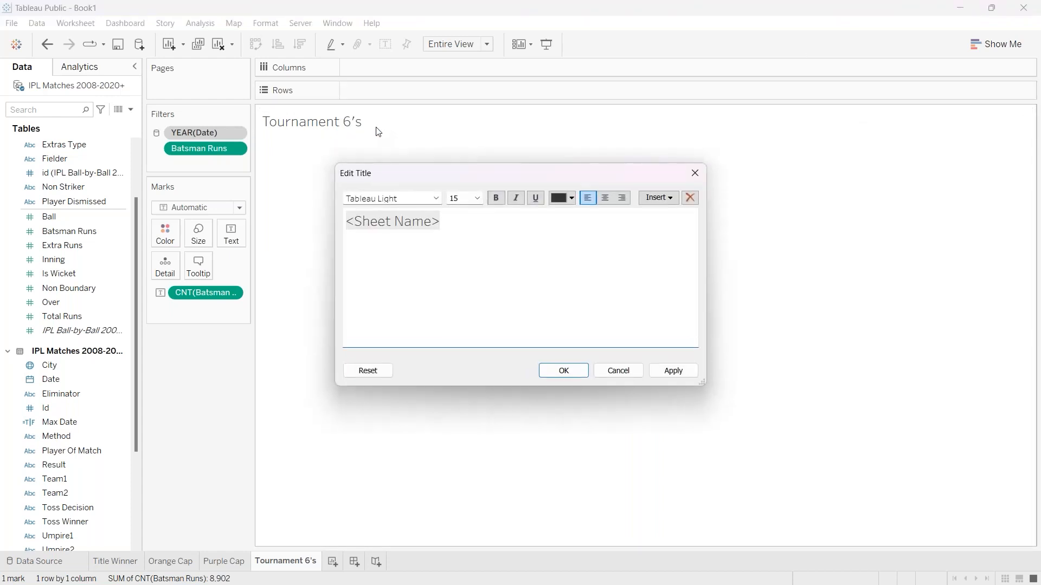
double_click(412, 222)
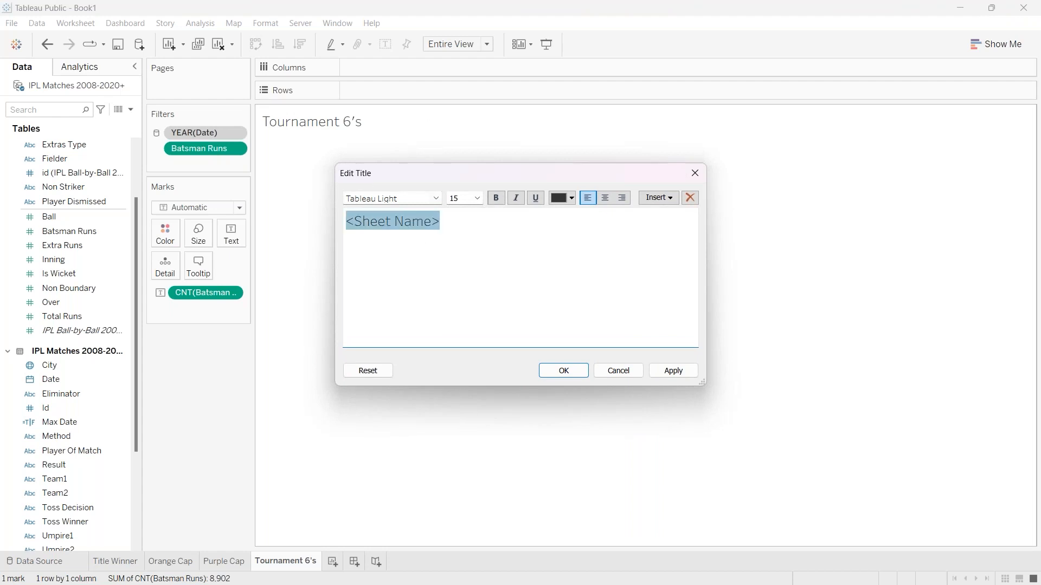
left_click(441, 201)
left_click(416, 328)
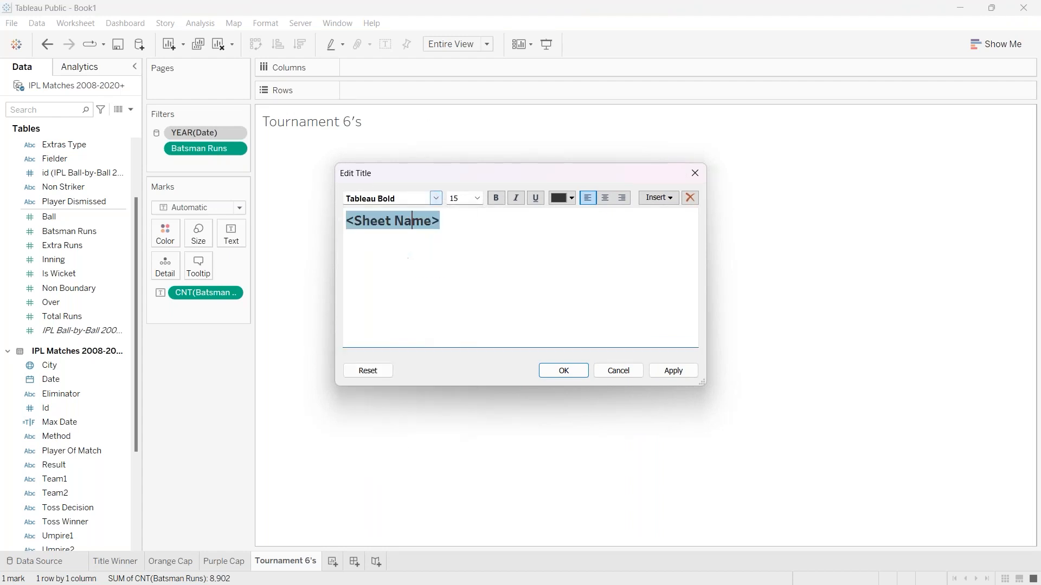
left_click(660, 375)
left_click(561, 370)
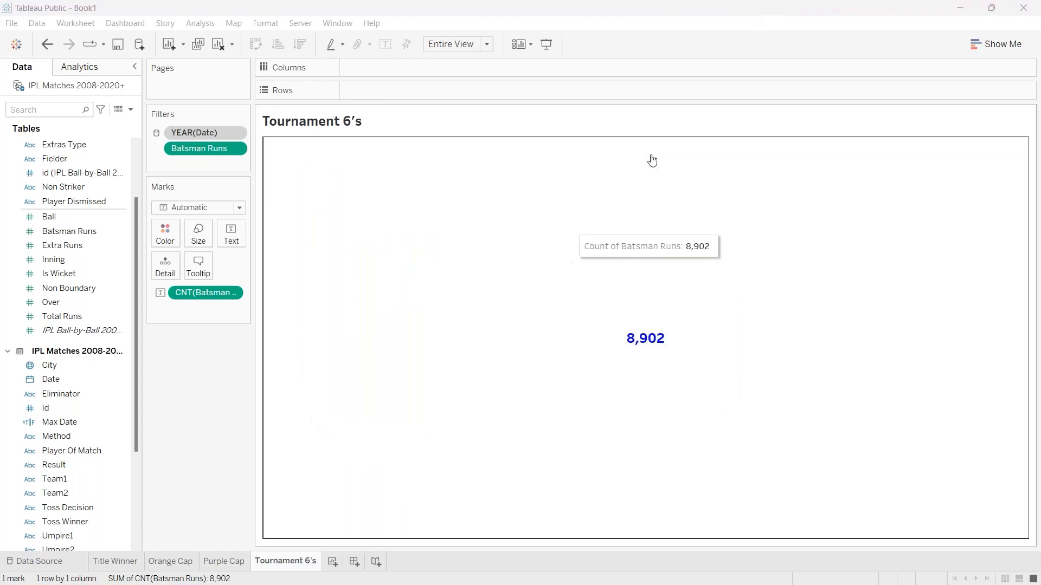
Look through the Purple Cap, Orange Cap and Title Winner worksheets and return to Tournament 6's.
mouse_move(455, 260)
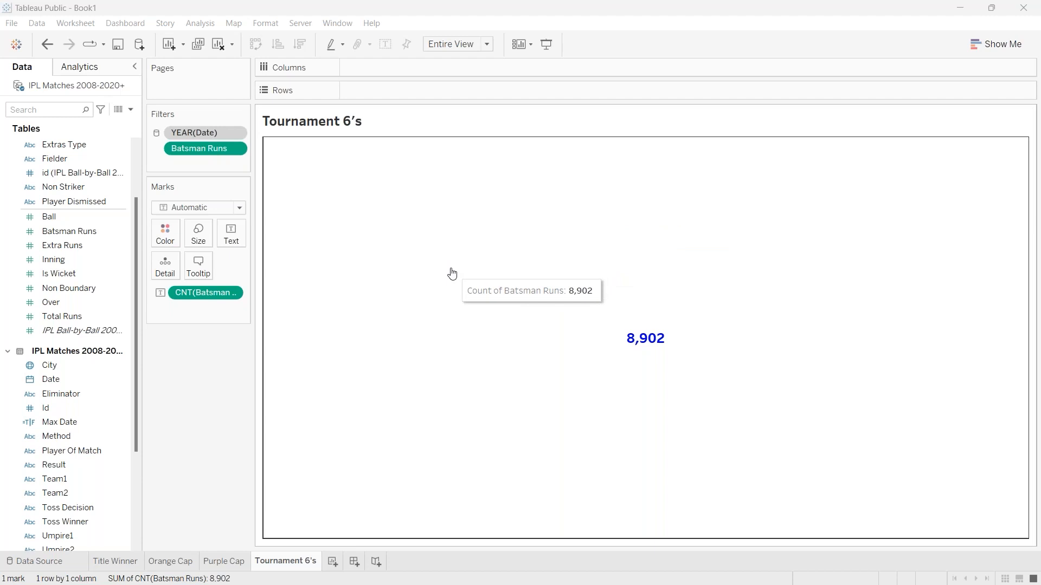
left_click(231, 569)
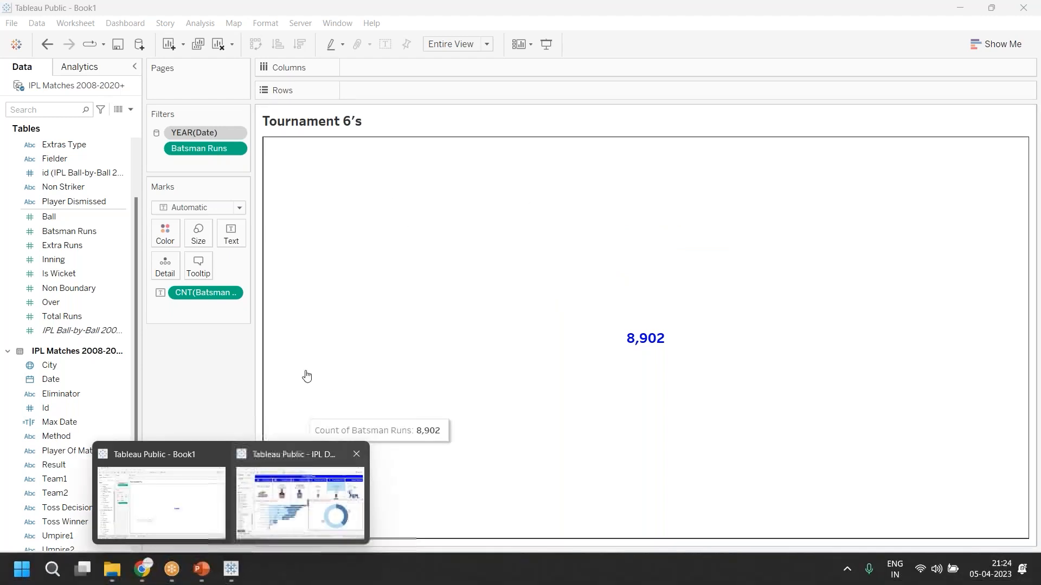
left_click(214, 563)
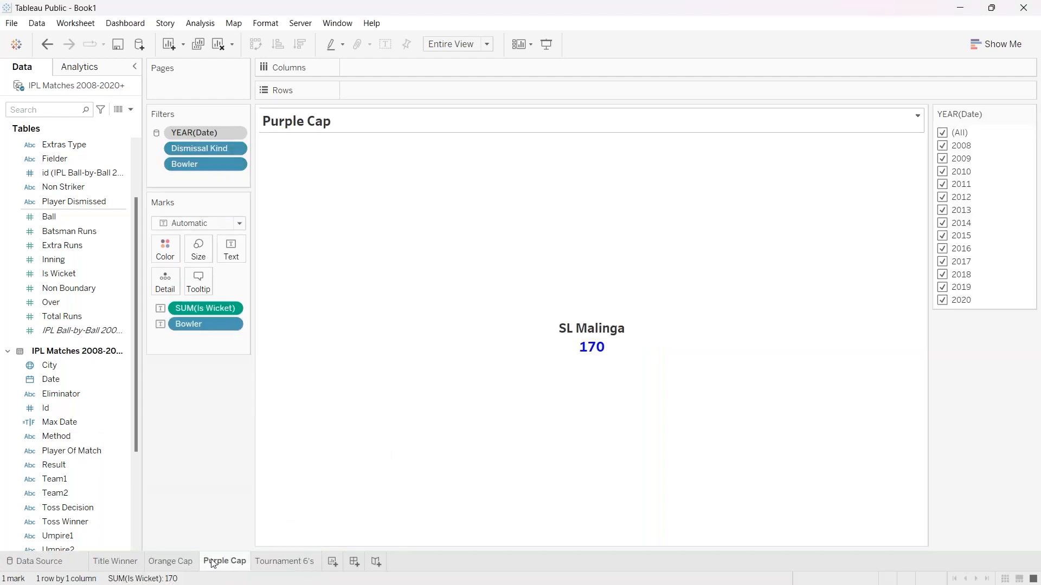
left_click(169, 563)
left_click(127, 562)
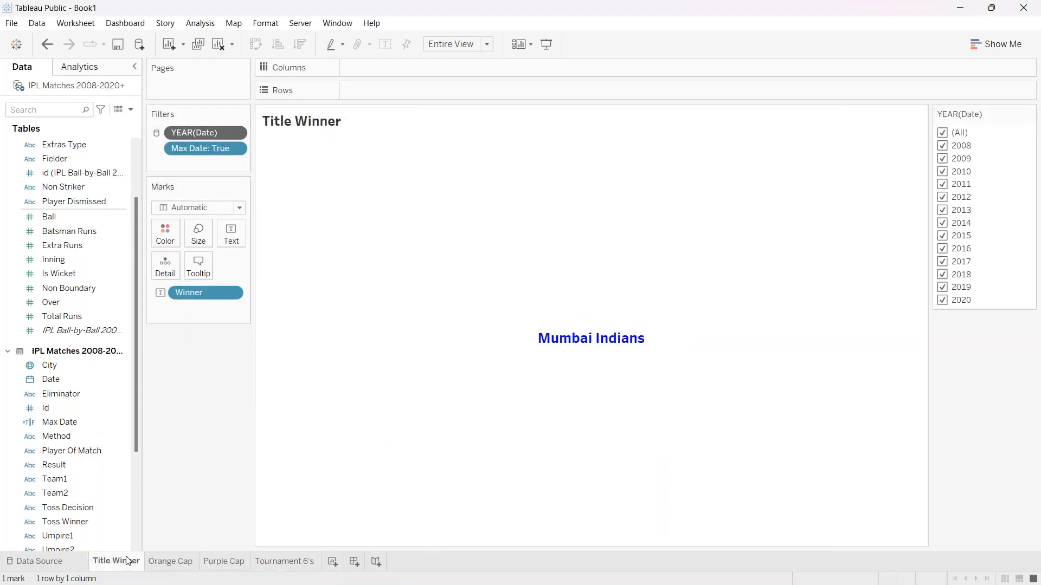
left_click(289, 561)
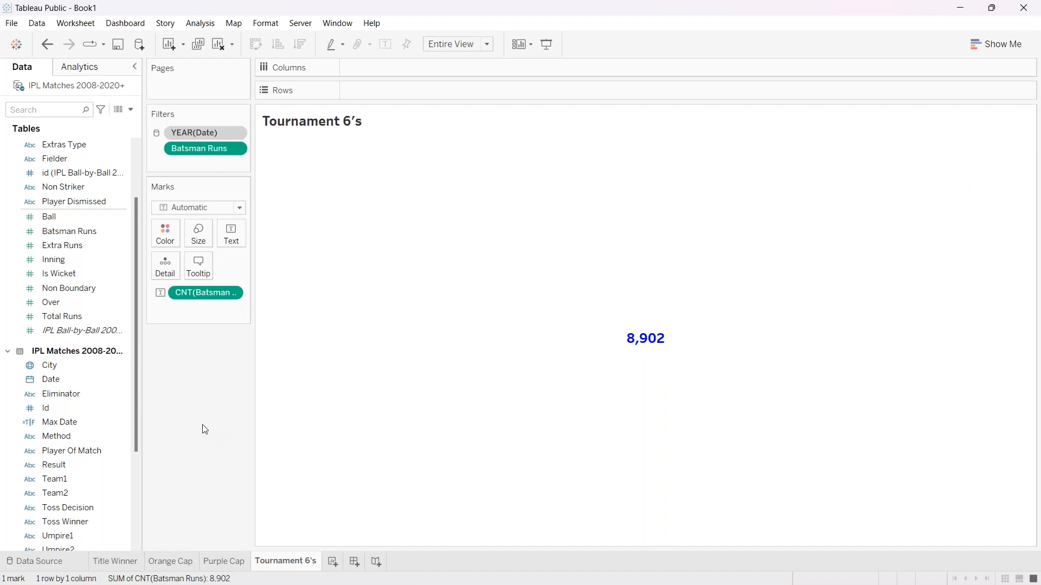
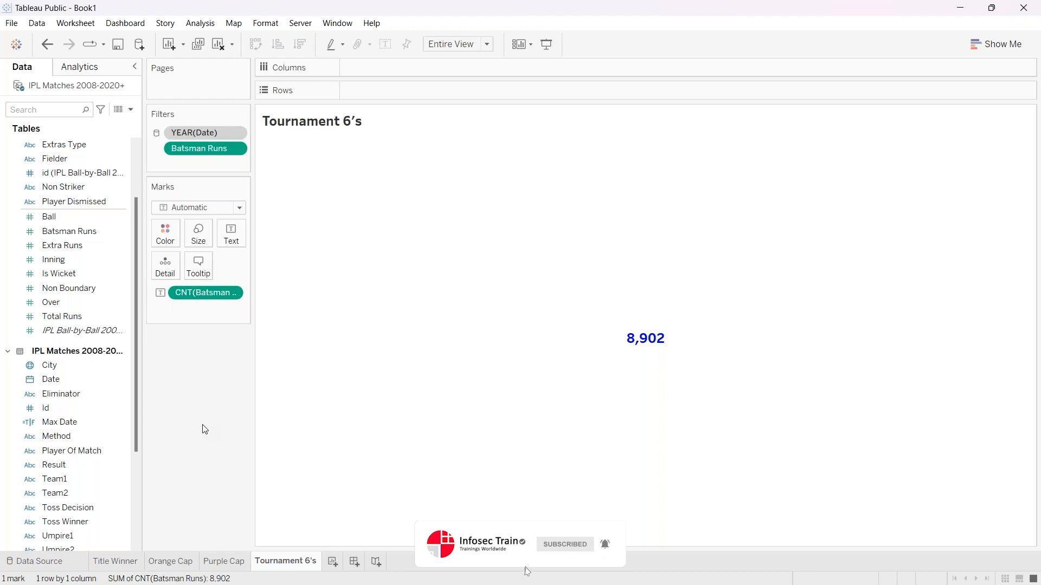
Add a new worksheet and name it Tournament 4's.
type("Tournamen")
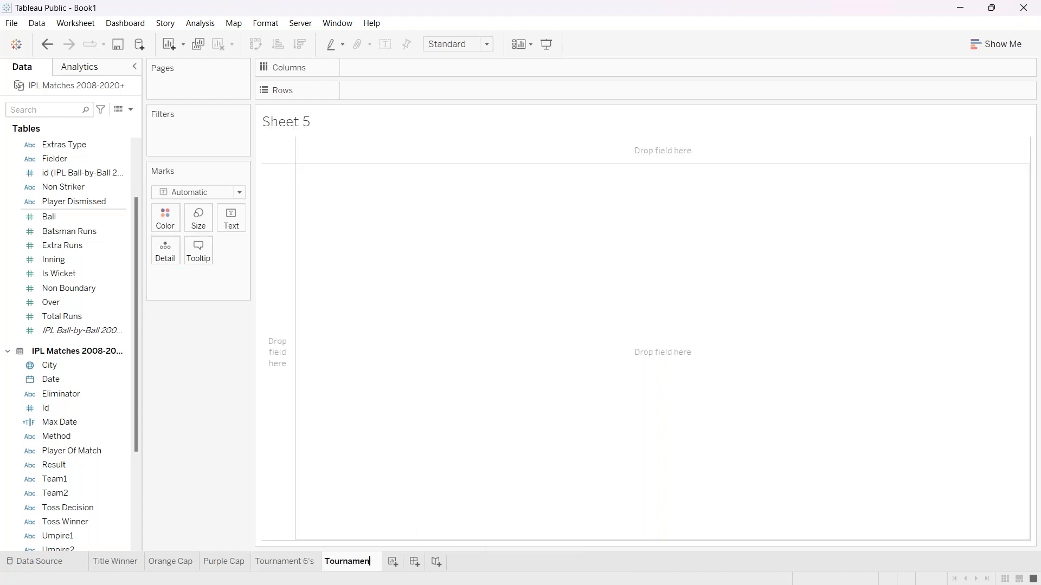
type("t 4's")
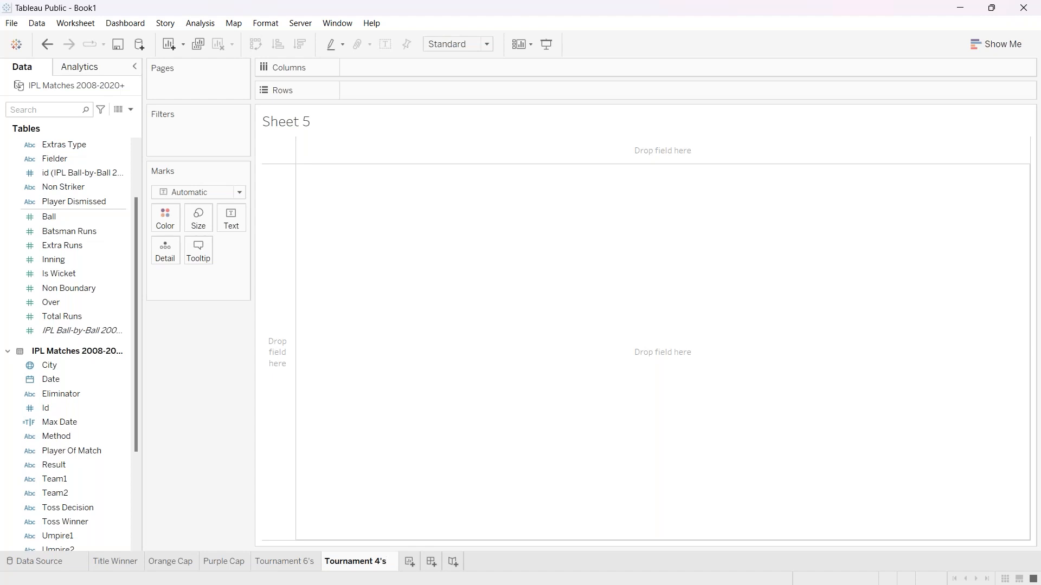
left_click(395, 456)
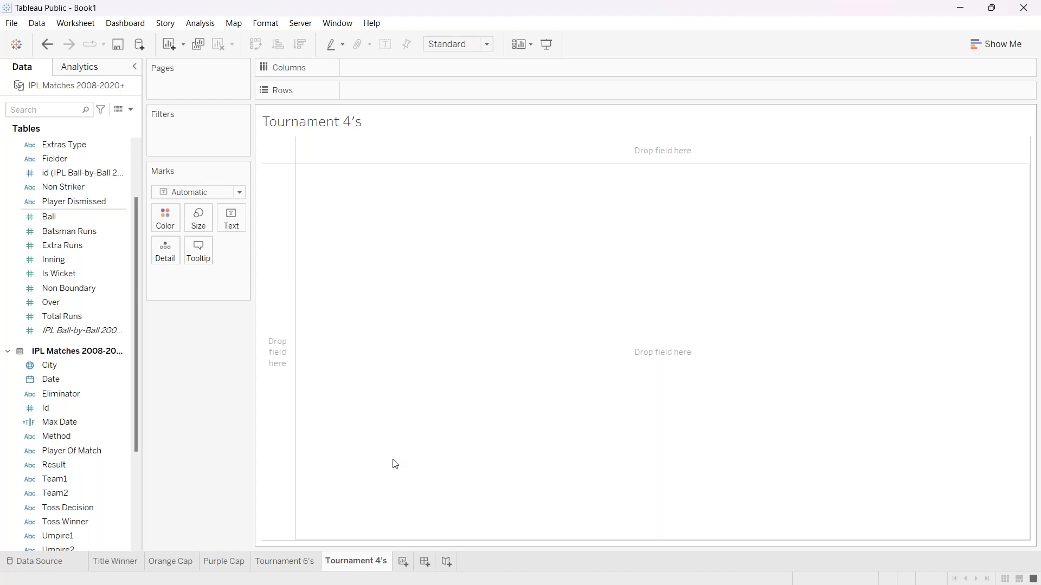
Place Batsman Runs as text on the Tournament 4's marks and change its aggregation to Count.
left_click(291, 562)
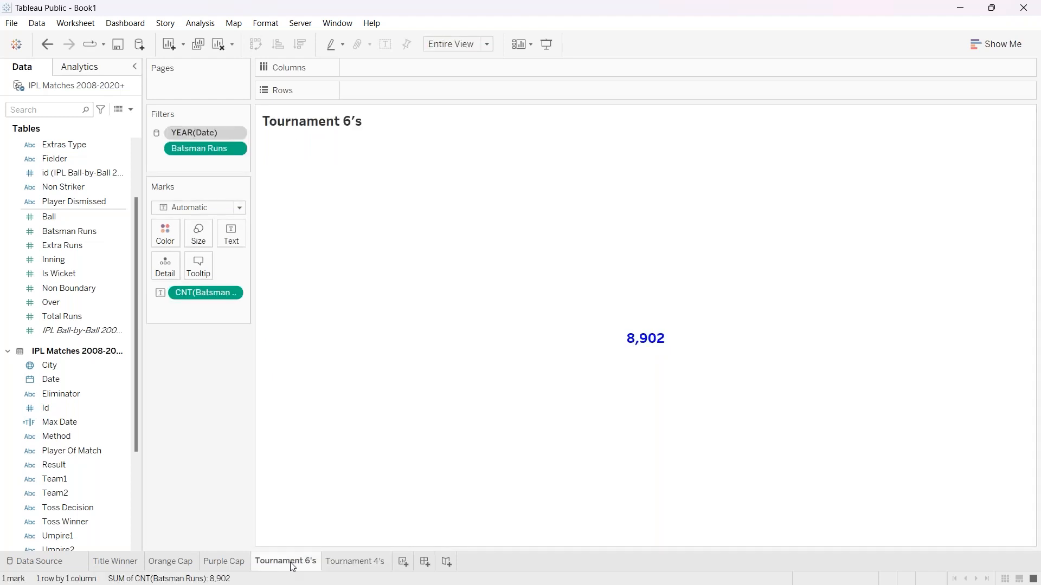
mouse_move(279, 565)
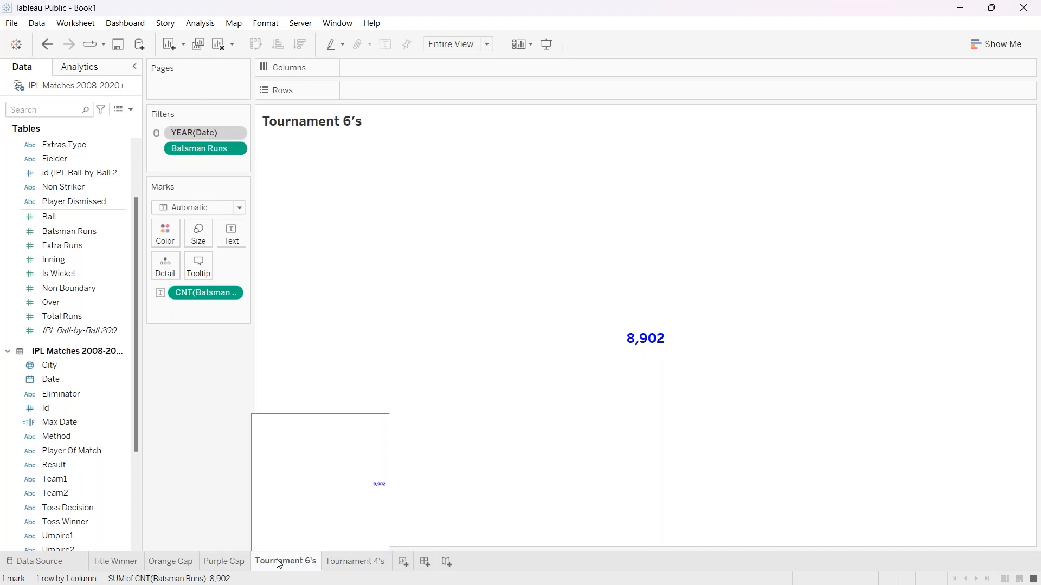
left_click(350, 565)
mouse_move(349, 566)
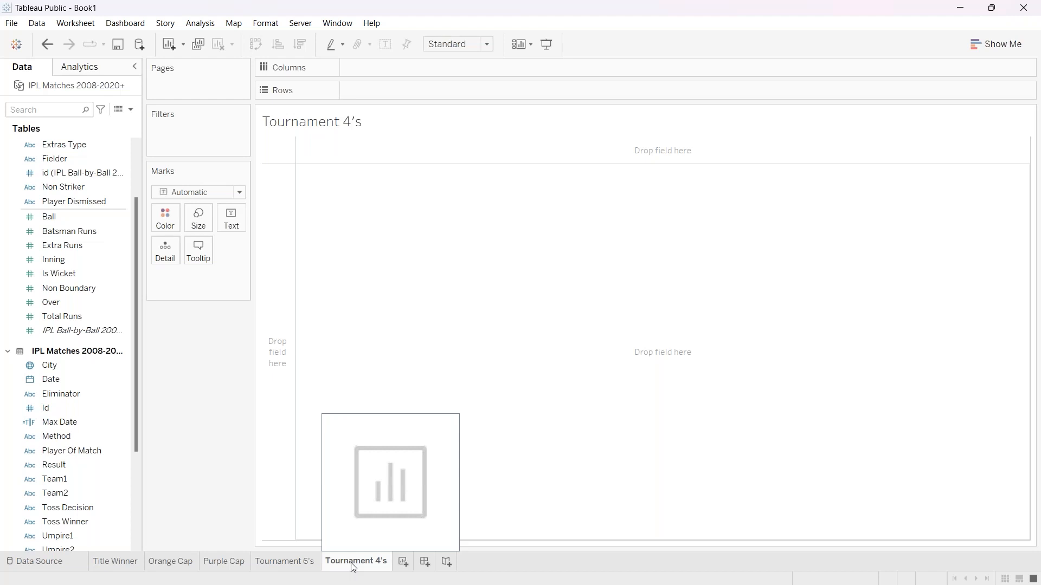
left_click_drag(72, 237, 232, 221)
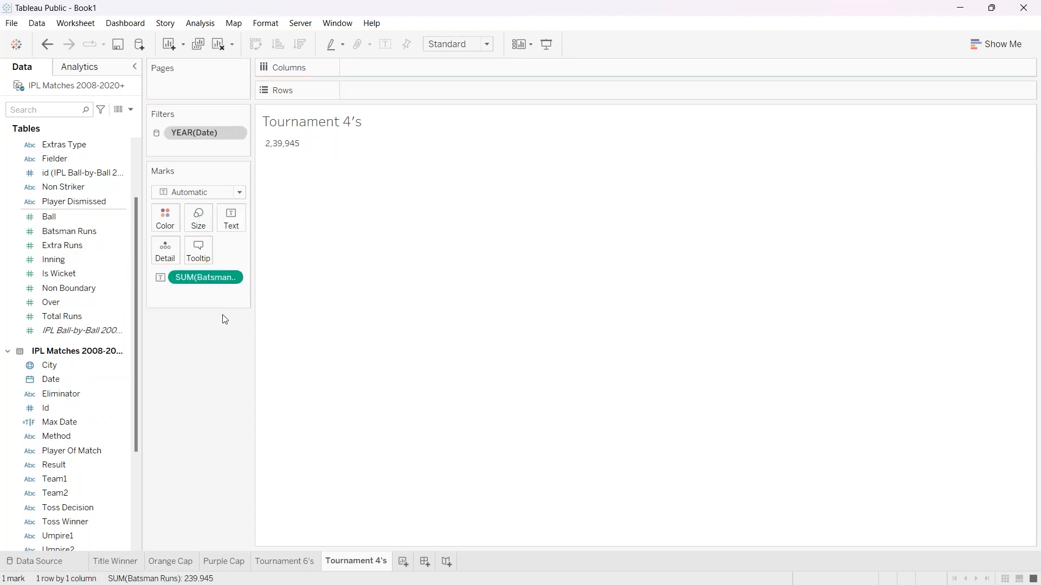
left_click(234, 280)
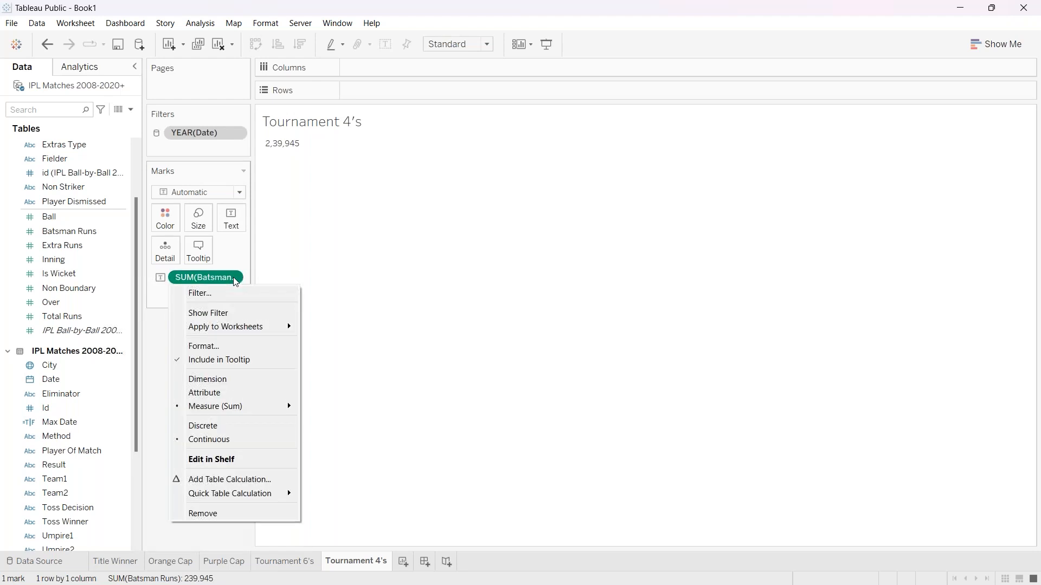
mouse_move(222, 411)
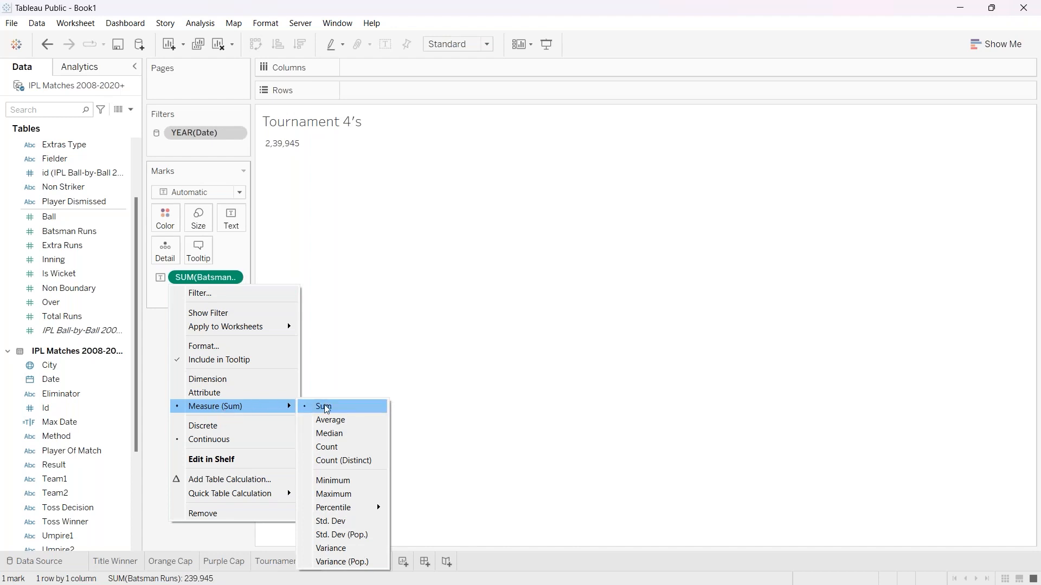
left_click(342, 448)
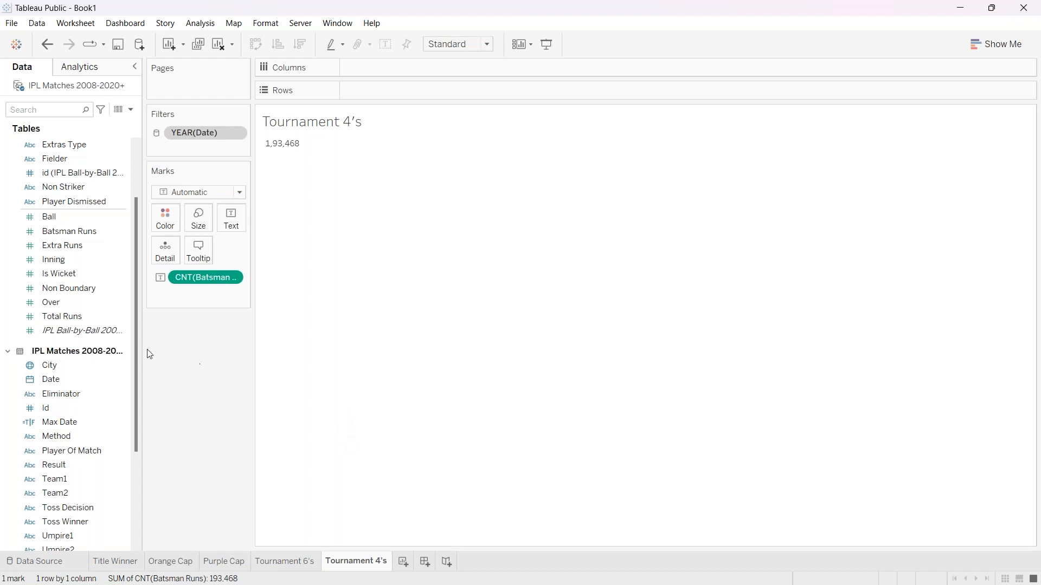
Filter Tournament 4's on all values of Batsman Runs with a range from 4 to 4.
left_click_drag(79, 235, 194, 148)
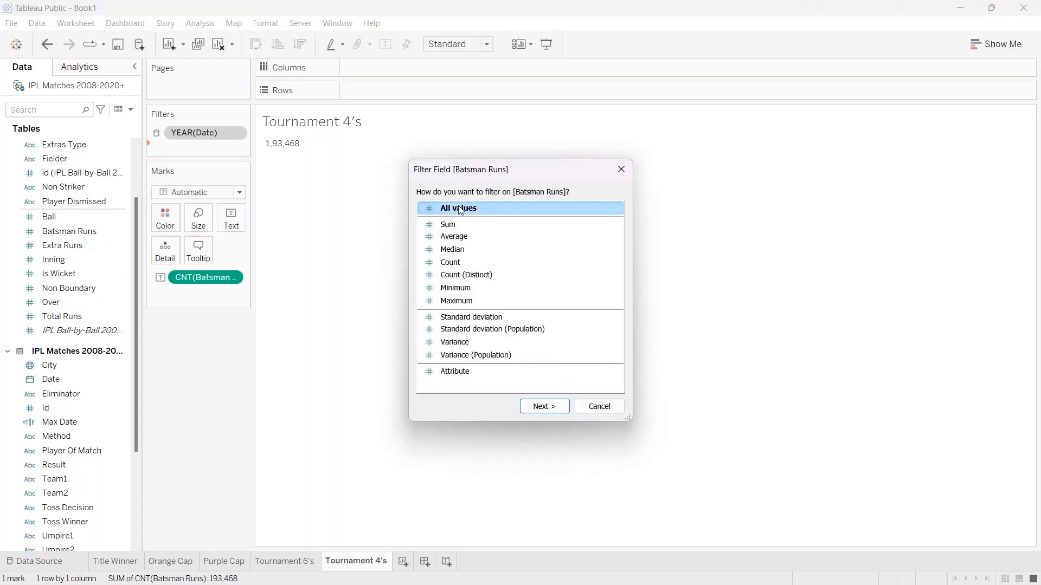
left_click(542, 407)
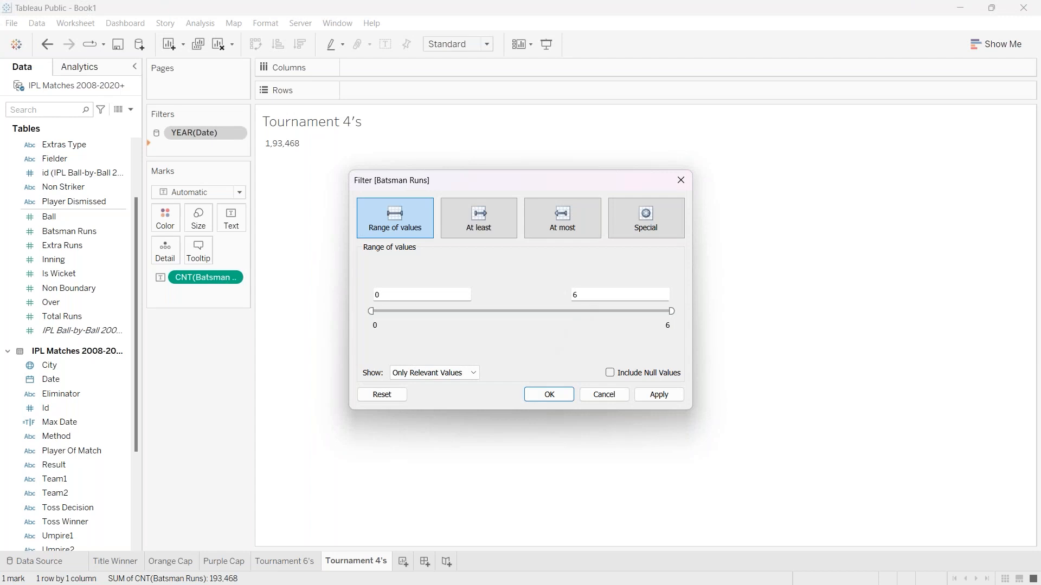
left_click(441, 292)
key("BackSpace")
type("4")
left_click(618, 293)
key("BackSpace")
type("4")
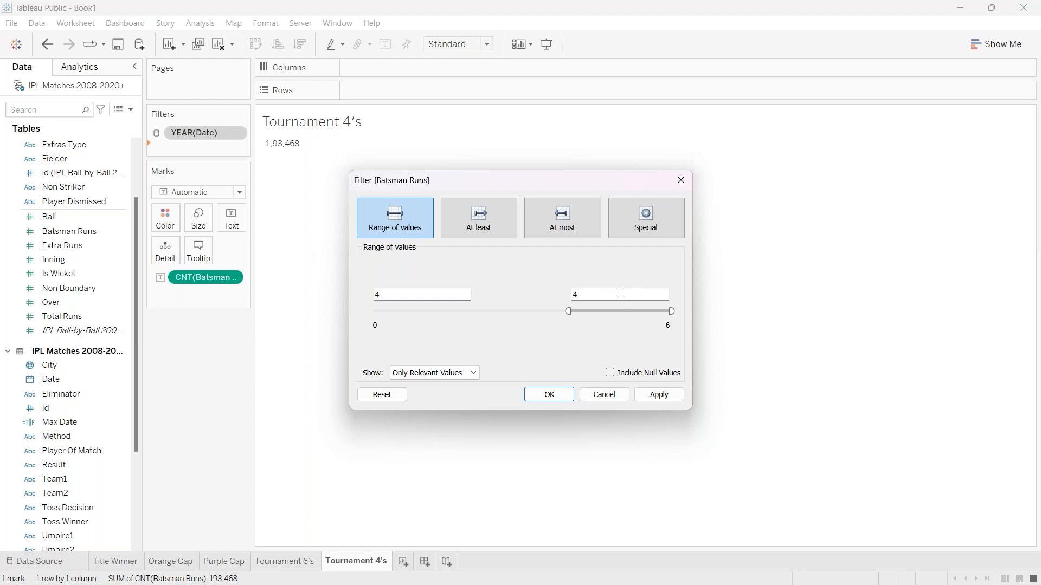
left_click(654, 401)
left_click(657, 397)
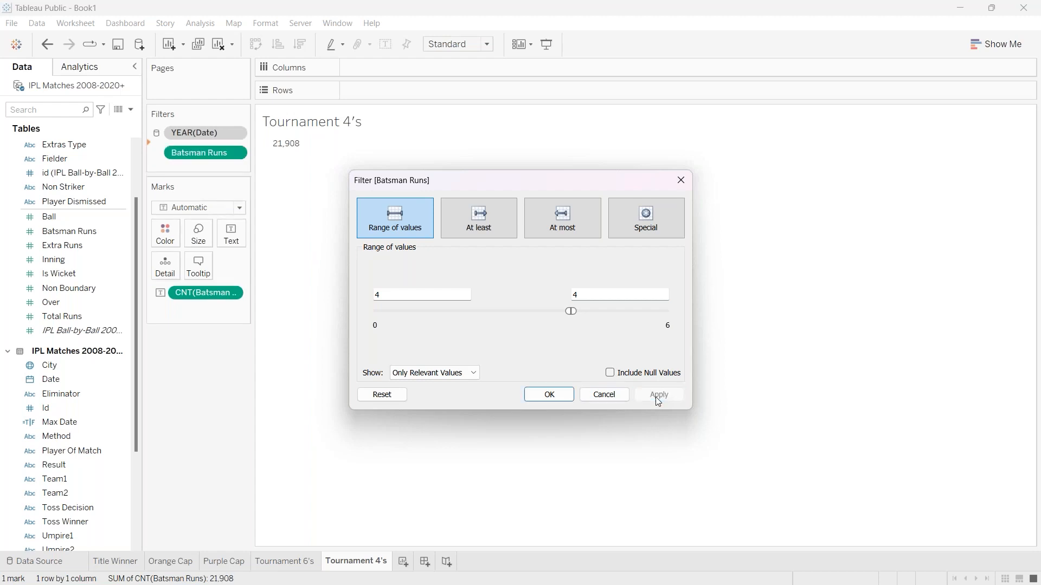
left_click(548, 394)
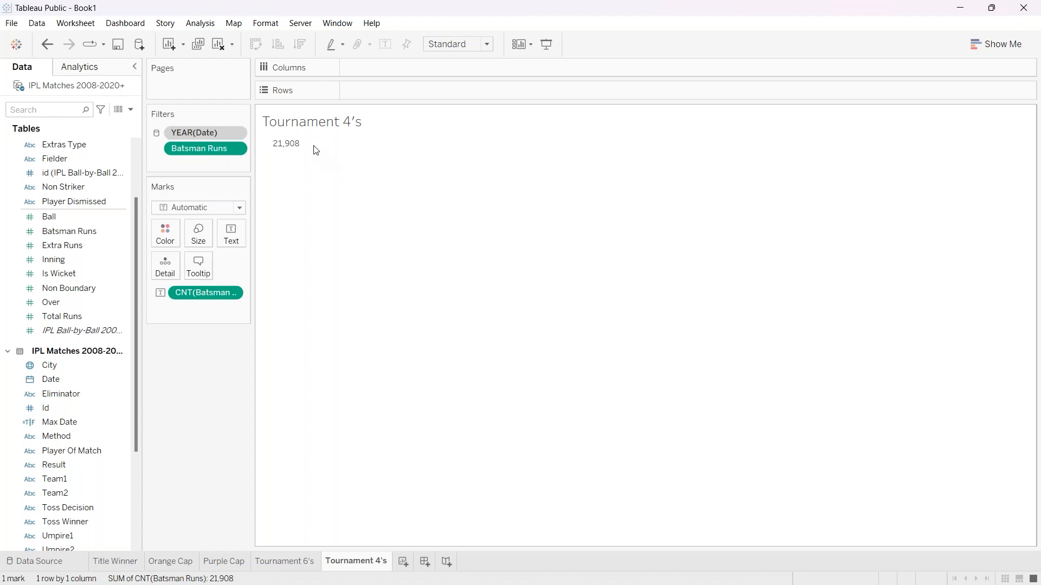
Fit Tournament 4's to Entire View and format its Batsman Runs count label in Tableau Bold at size 16.
left_click(487, 45)
left_click(480, 91)
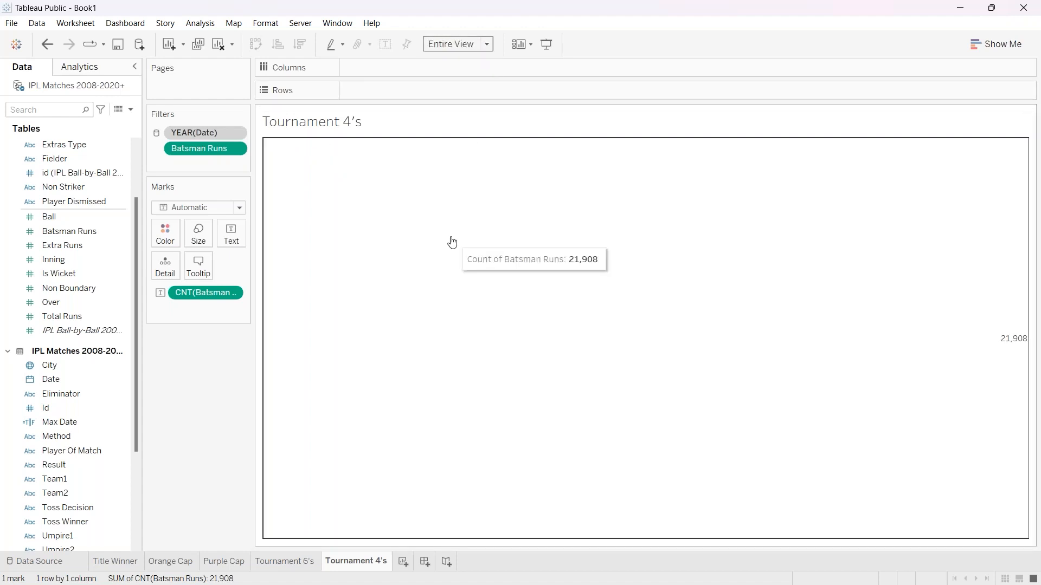
left_click(232, 238)
left_click(344, 264)
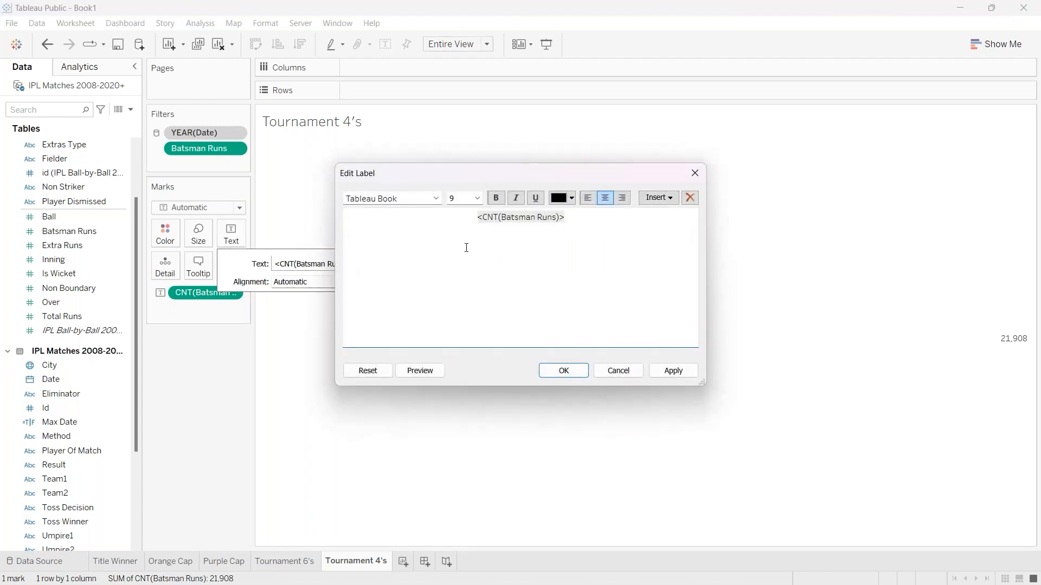
key("ctrl+a")
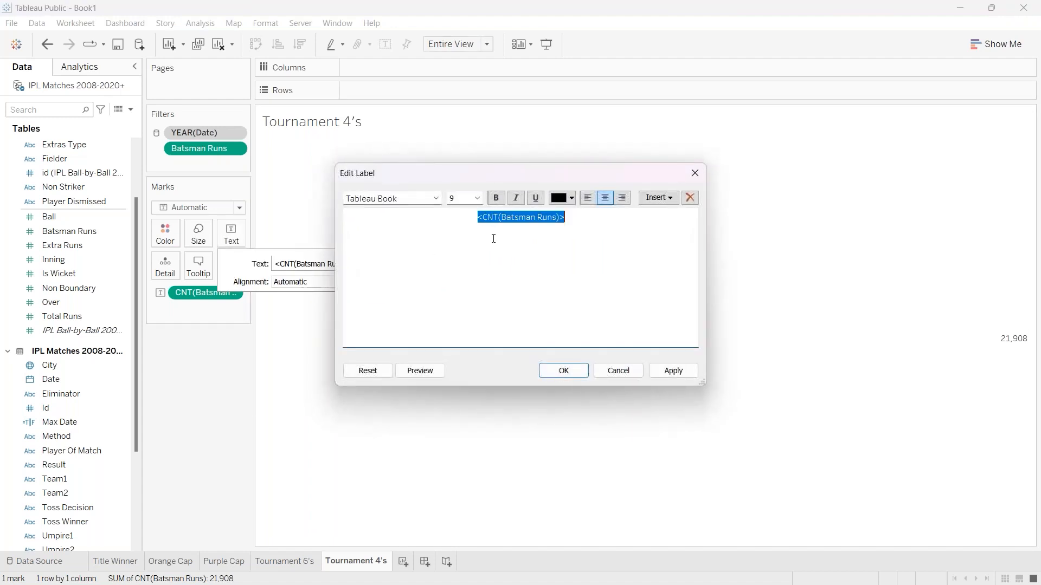
left_click(477, 198)
left_click(473, 276)
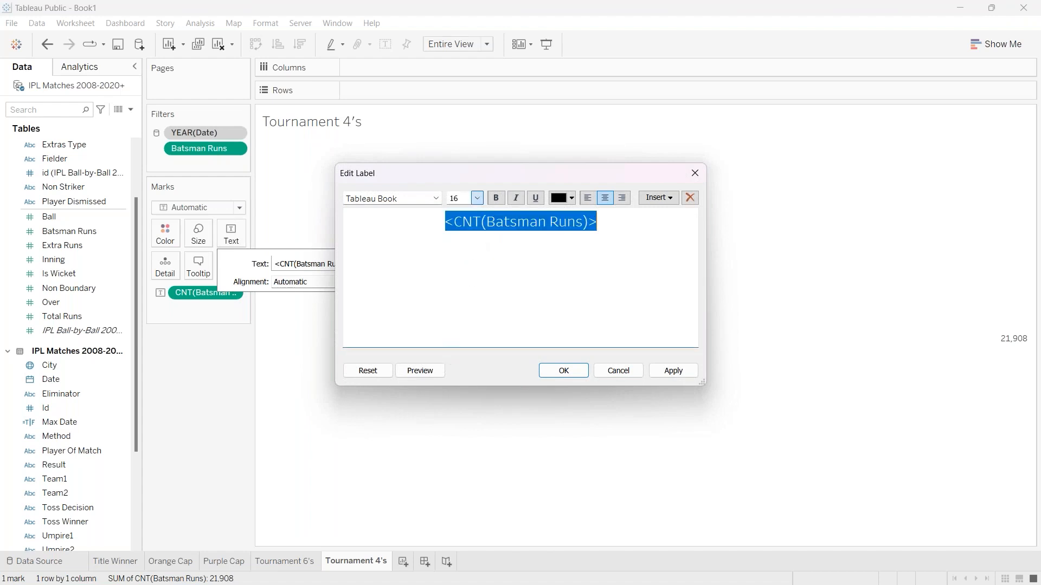
left_click(436, 198)
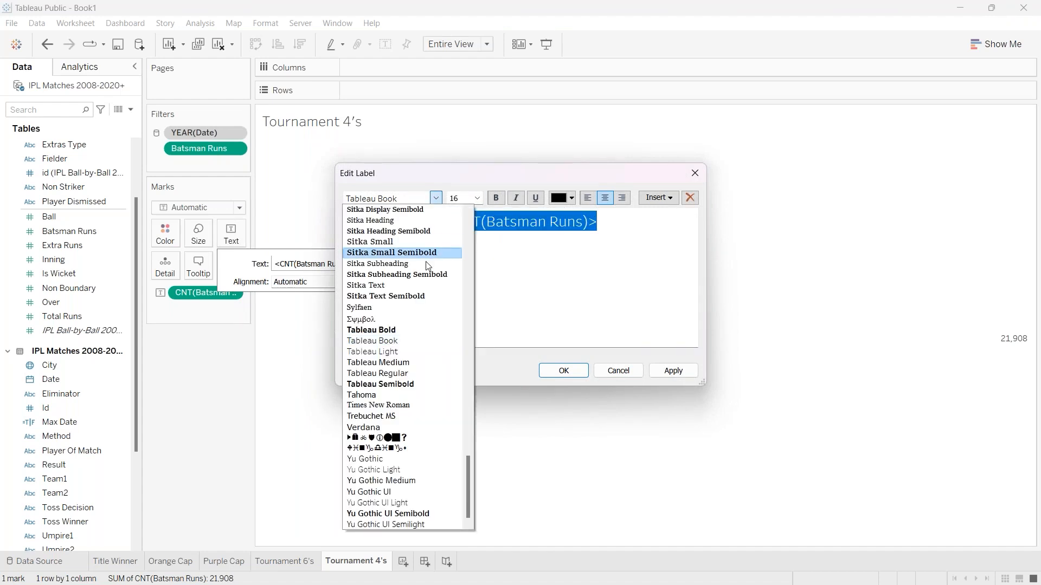
left_click(418, 329)
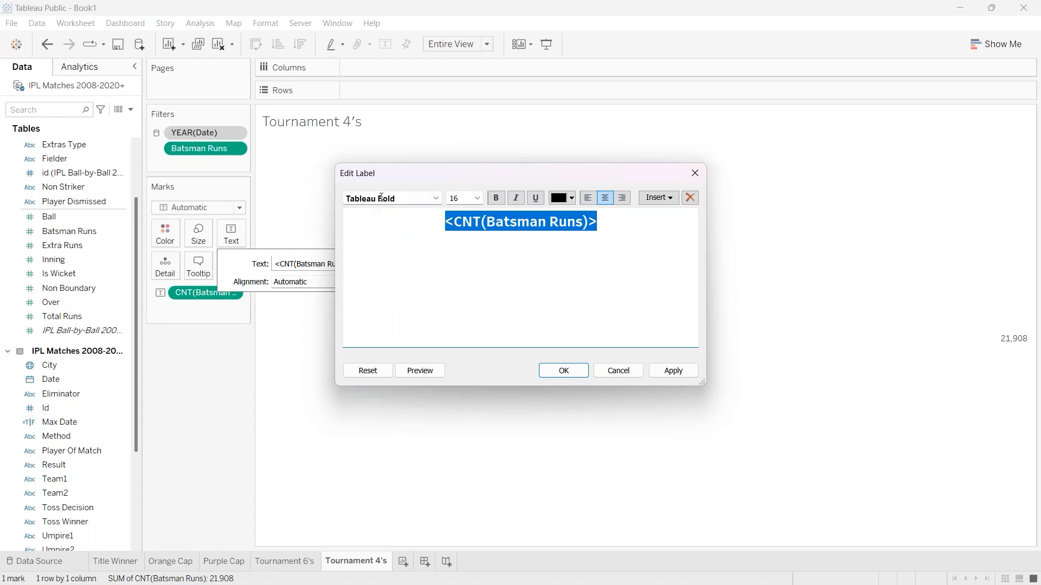
Colour the Tournament 4's count label blue, apply it and close the label editor.
left_click(571, 200)
left_click(558, 277)
left_click(674, 371)
left_click(563, 371)
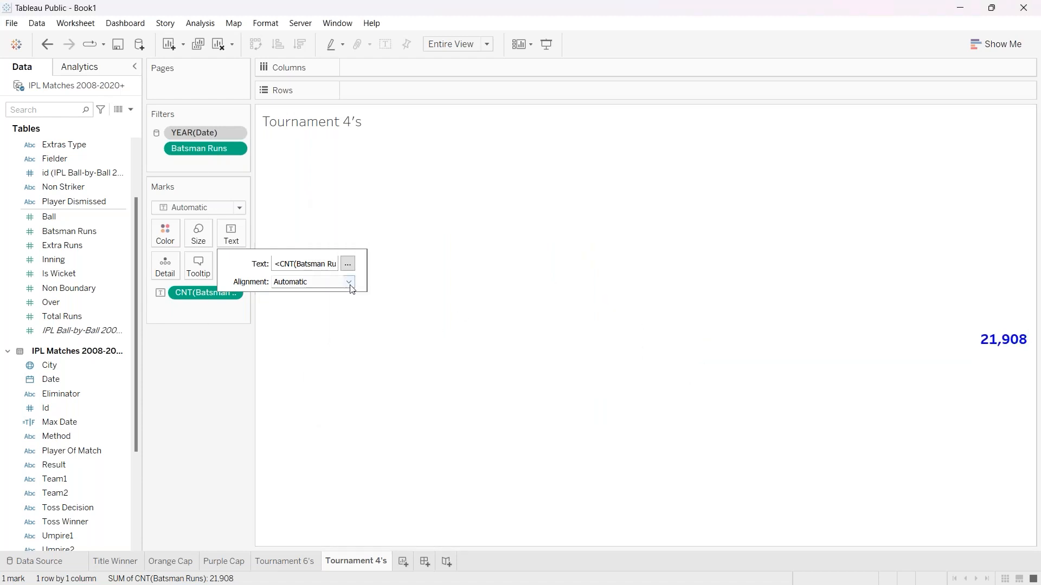
Centre the Tournament 4's count label horizontally.
left_click(350, 283)
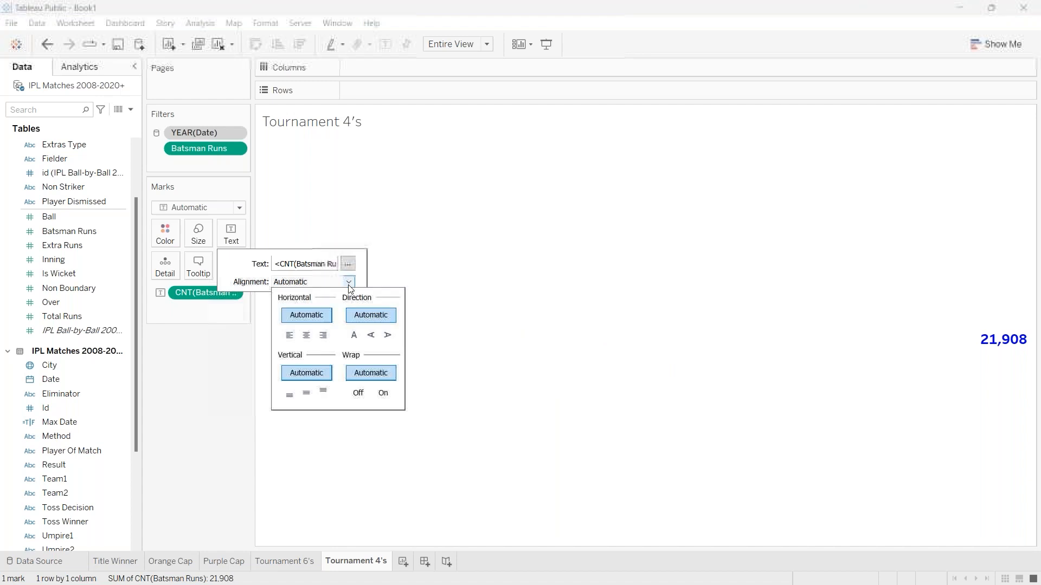
left_click(306, 335)
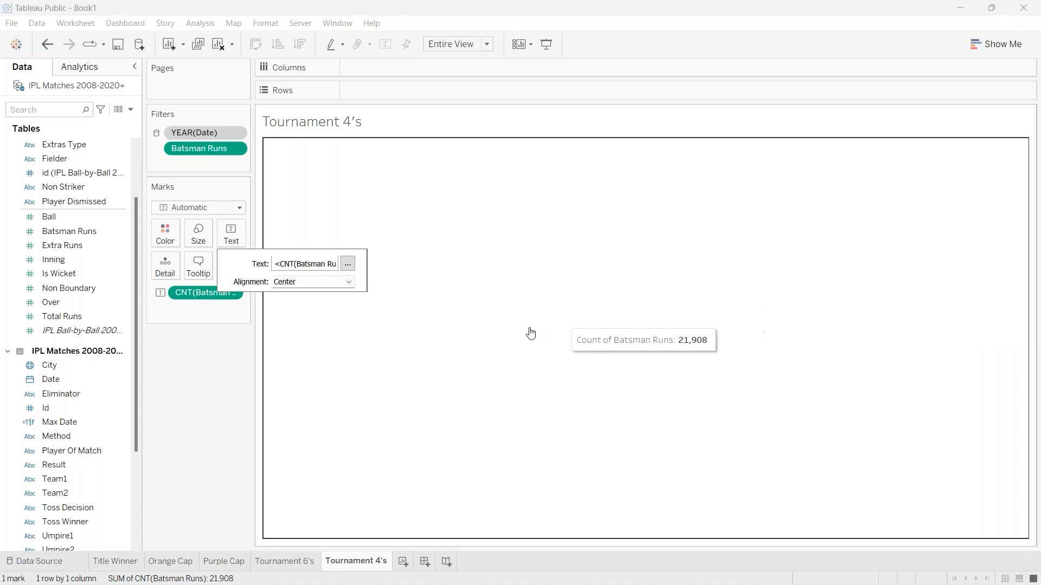
left_click(345, 122)
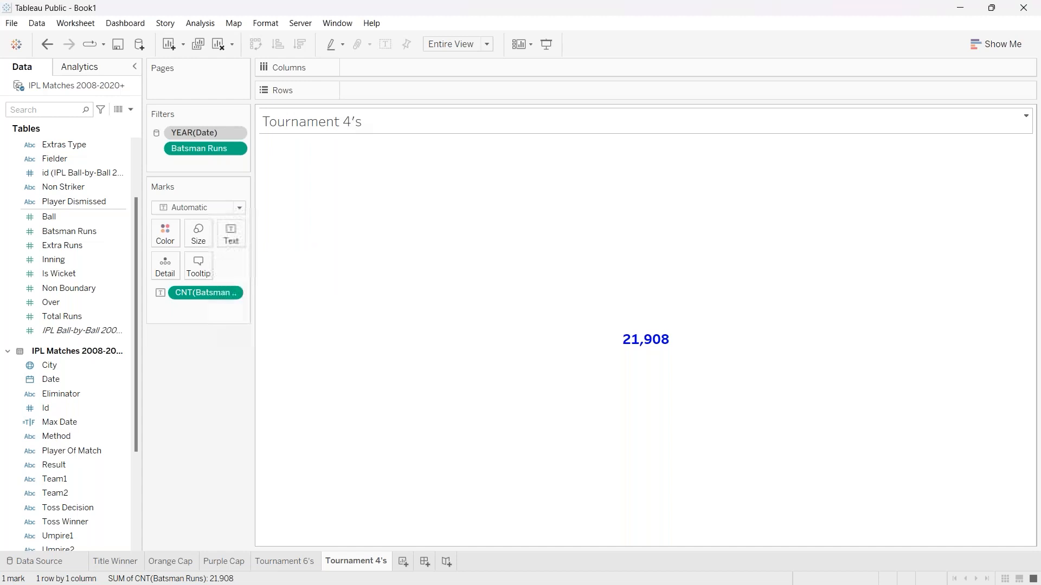
Format the Tournament 4's worksheet title in Tableau Bold and apply the change.
right_click(335, 121)
left_click(360, 127)
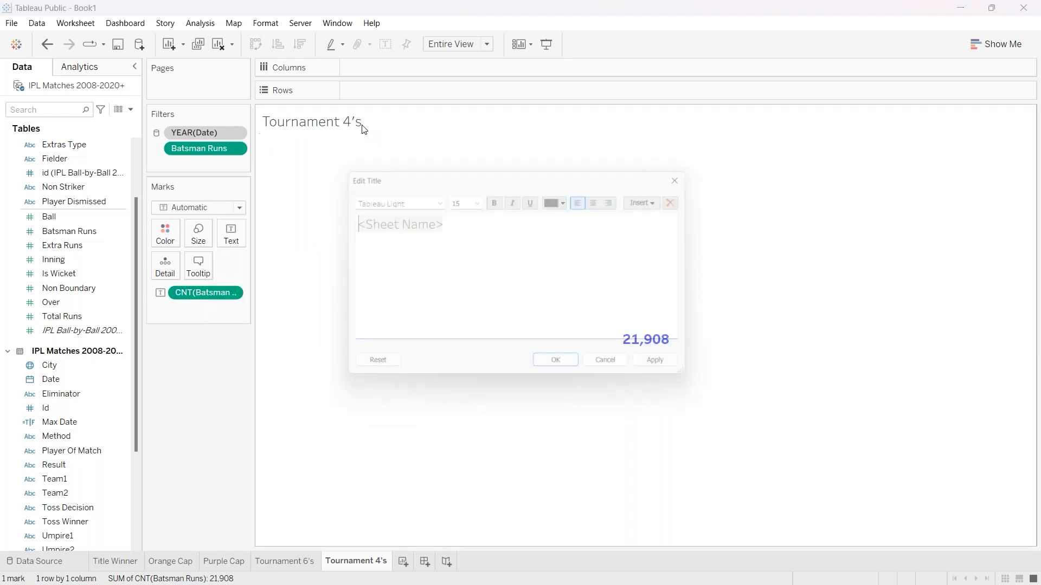
key("ctrl+a")
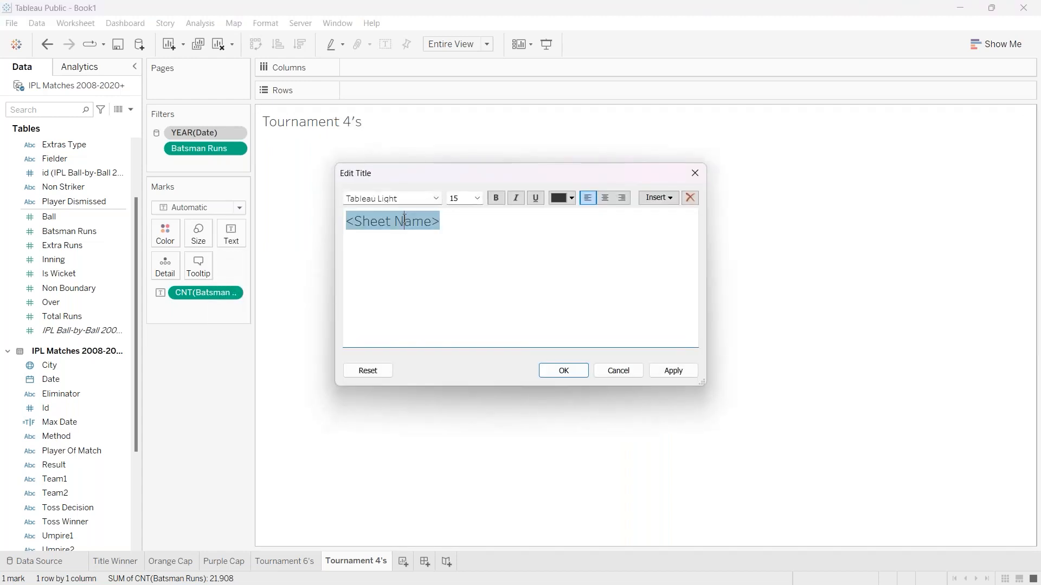
left_click(437, 198)
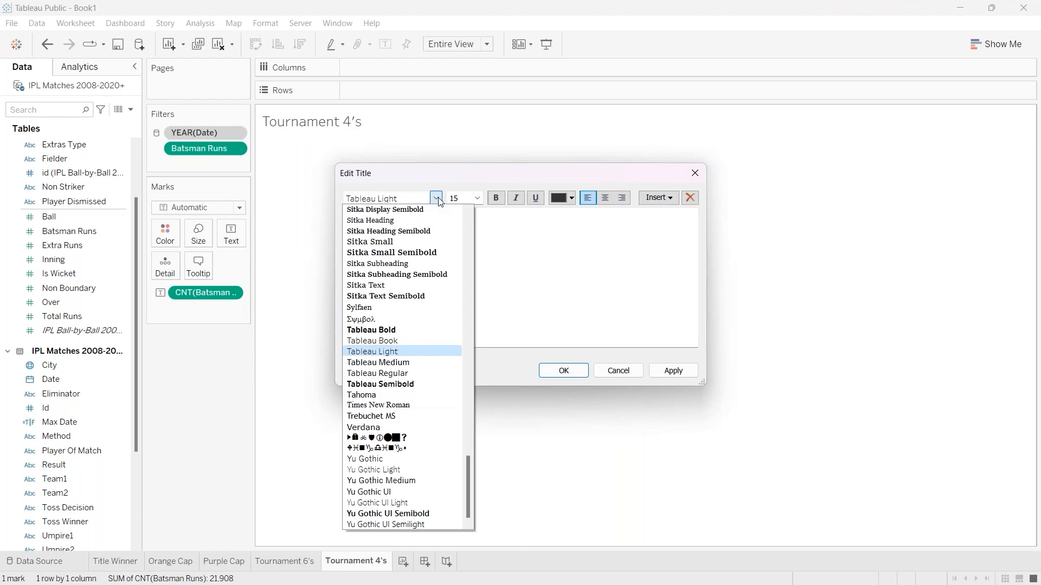
left_click(412, 329)
left_click(680, 372)
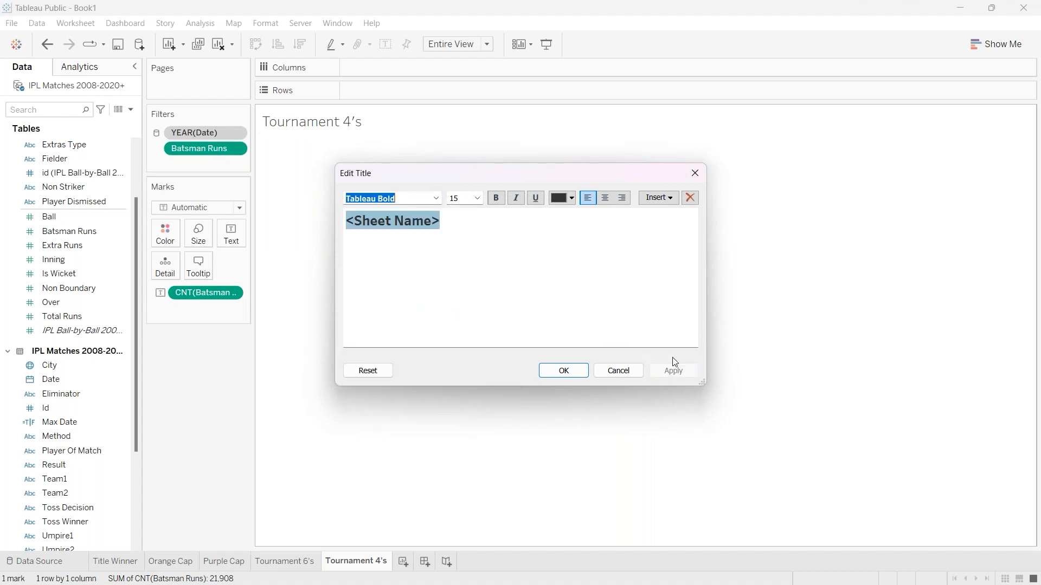
left_click(561, 371)
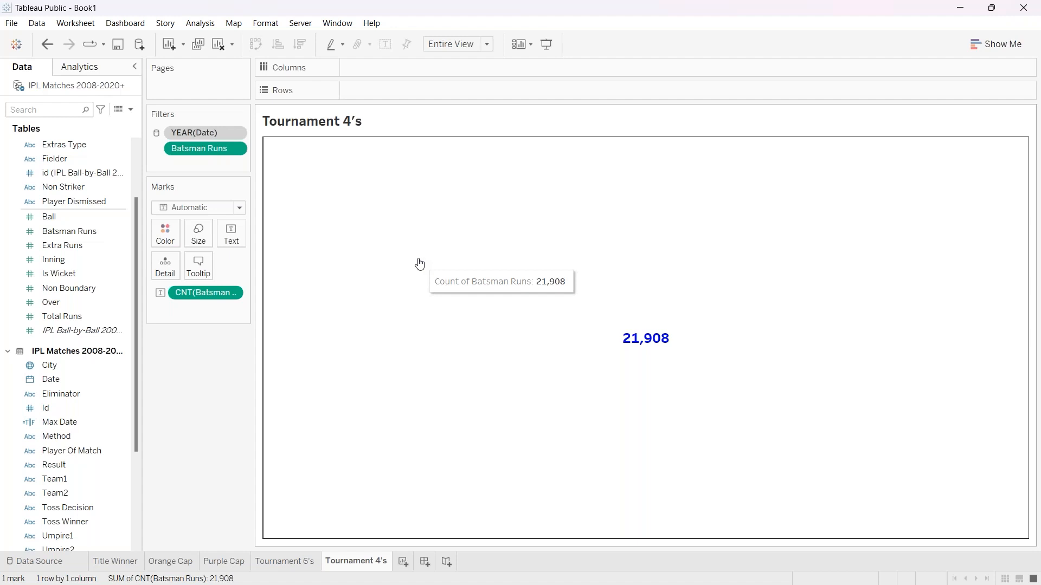
Compare the Tournament 6's and Tournament 4's worksheets by switching between them.
left_click(296, 562)
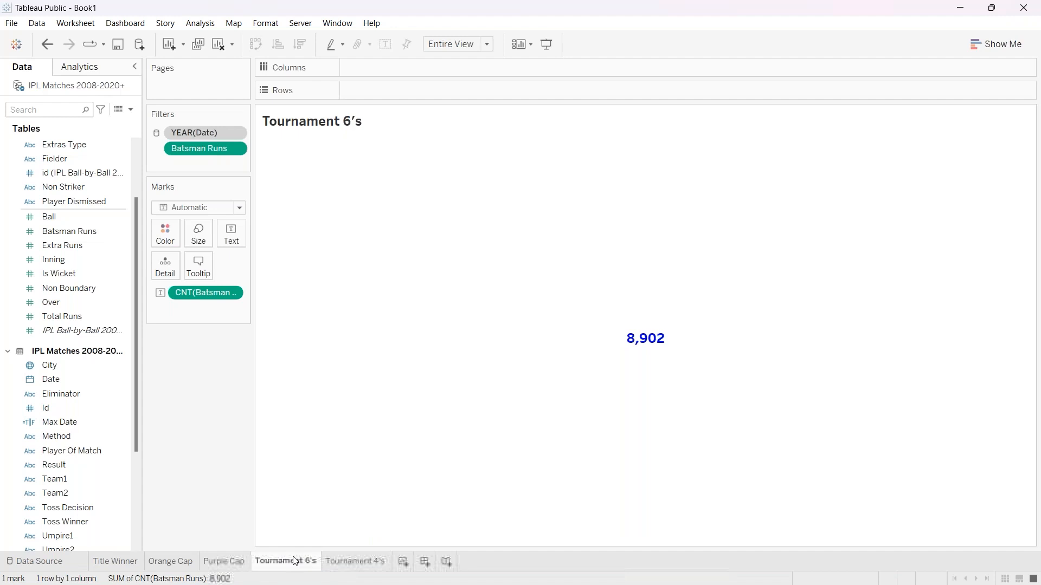
left_click(359, 561)
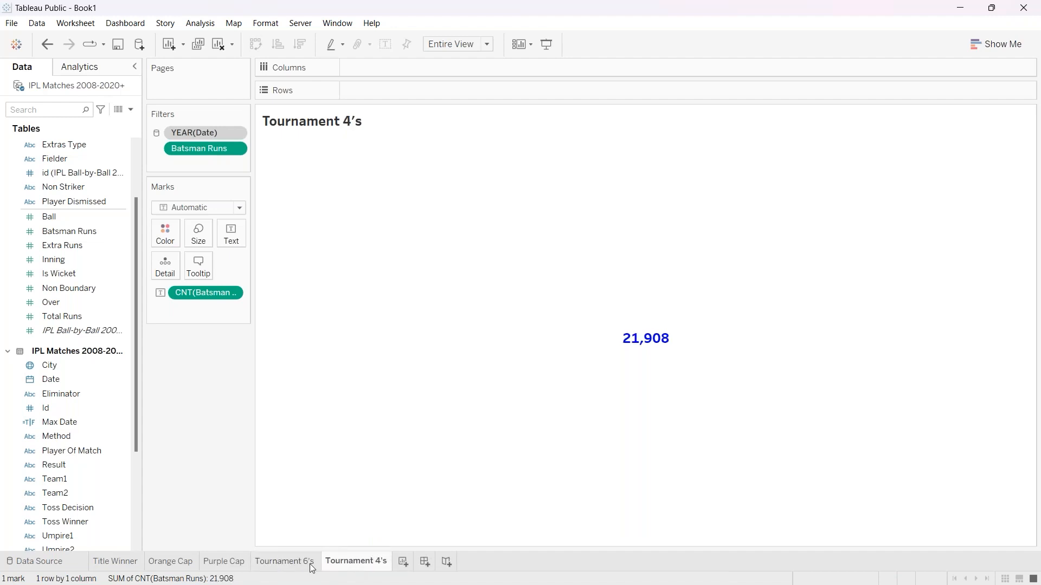
mouse_move(295, 567)
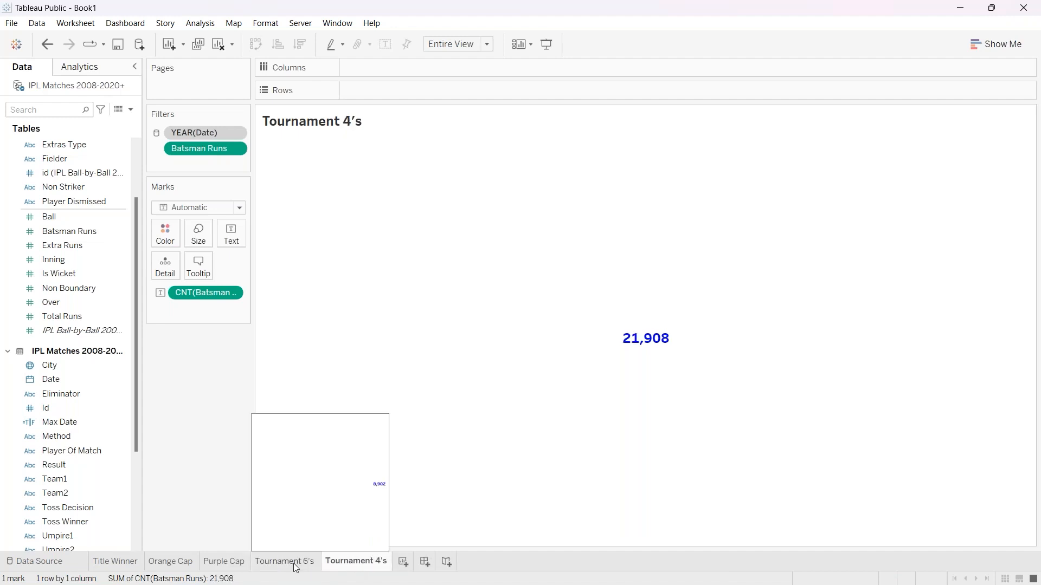
left_click(295, 564)
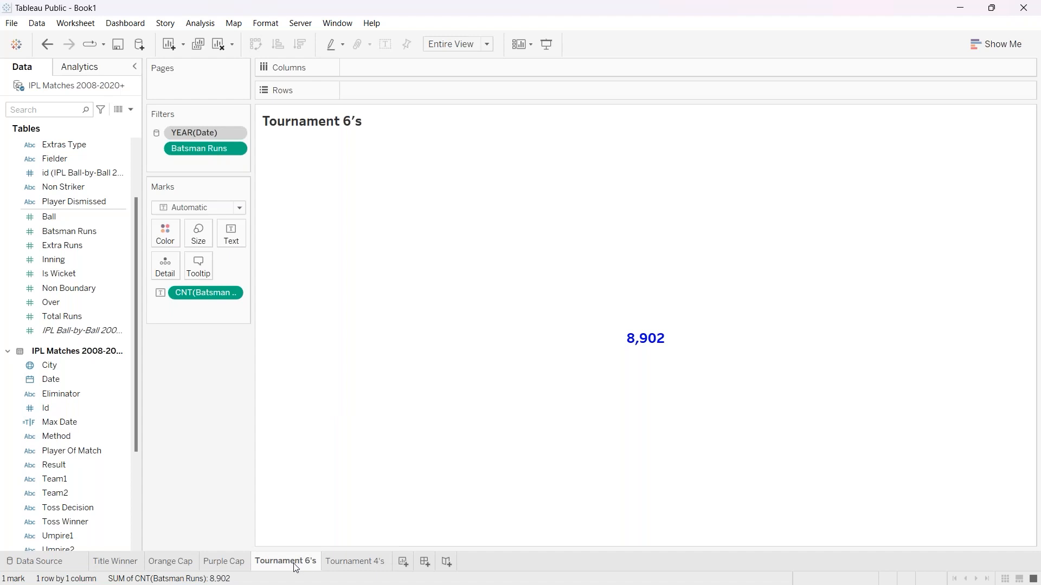
left_click(334, 562)
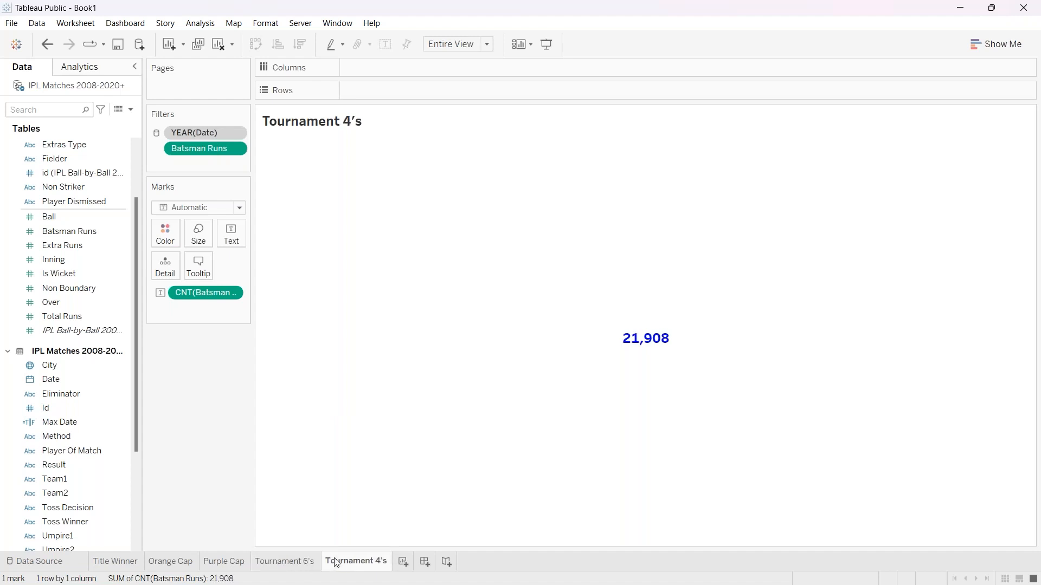
mouse_move(335, 562)
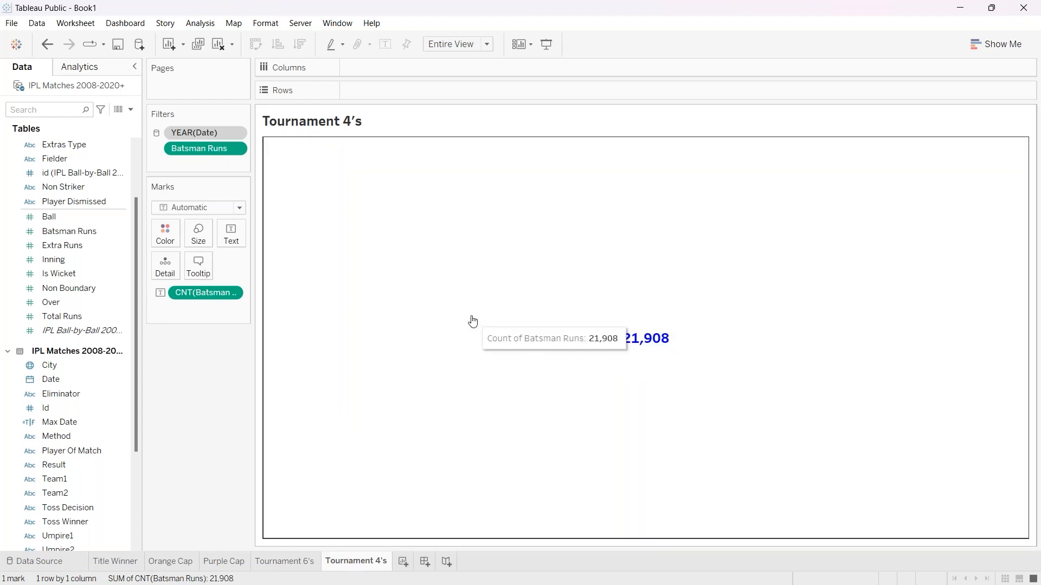
Duplicate the Tournament 6's worksheet and rename the copy as Tournament 4's (2).
left_click(292, 559)
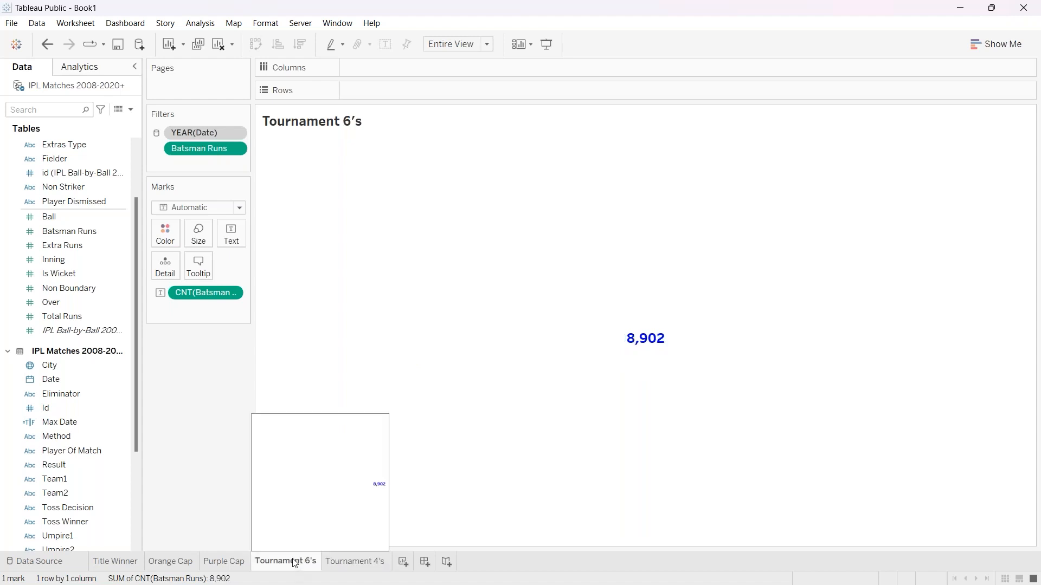
right_click(294, 564)
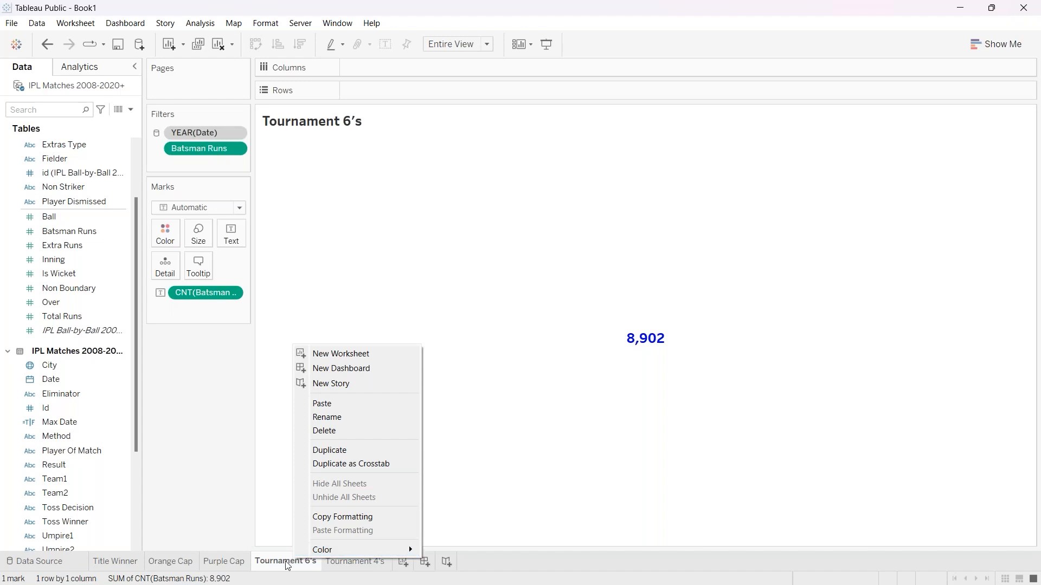
left_click(350, 450)
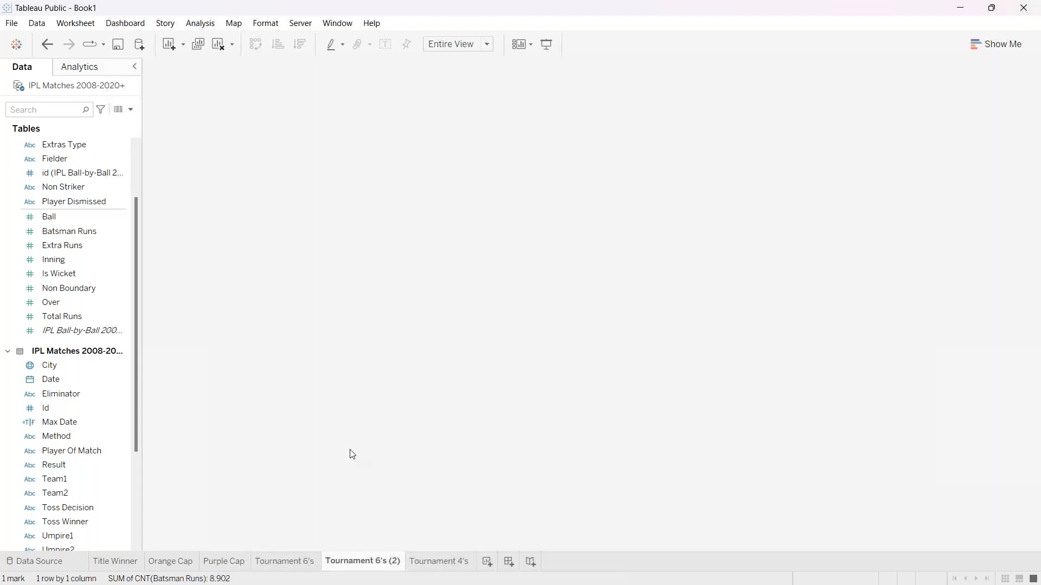
double_click(383, 566)
left_click(384, 567)
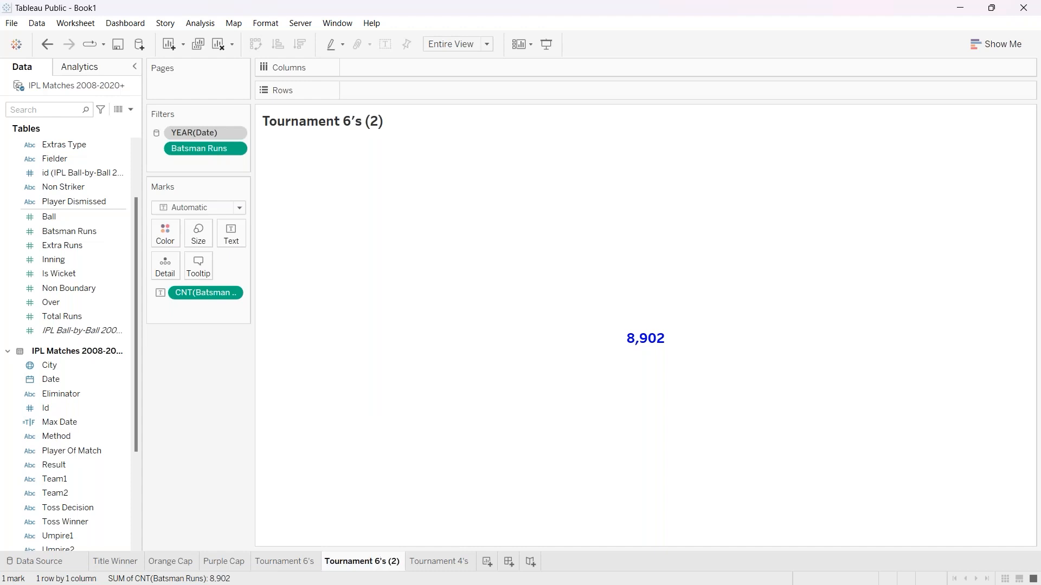
left_click(445, 564)
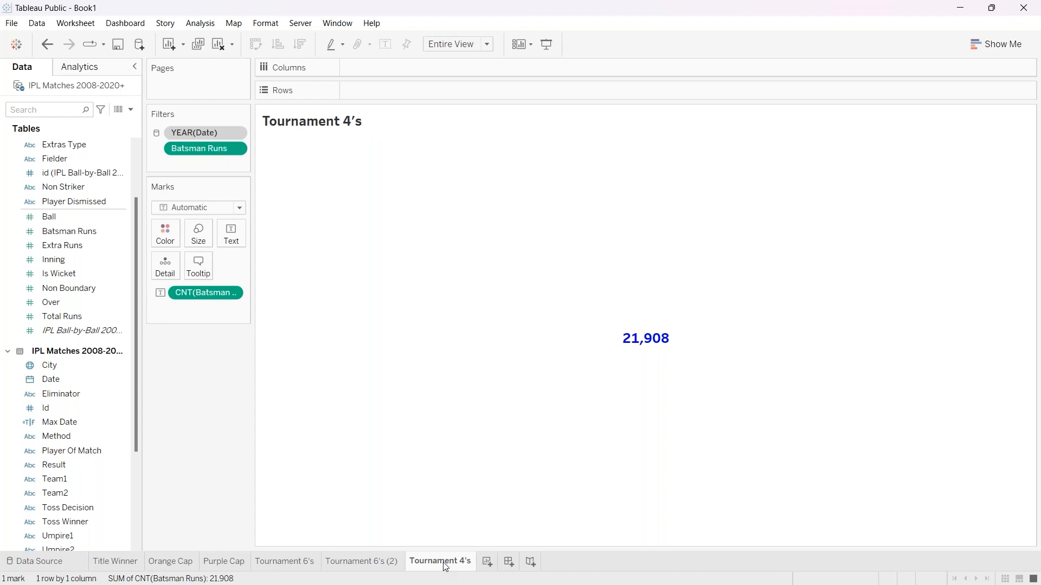
left_click(368, 563)
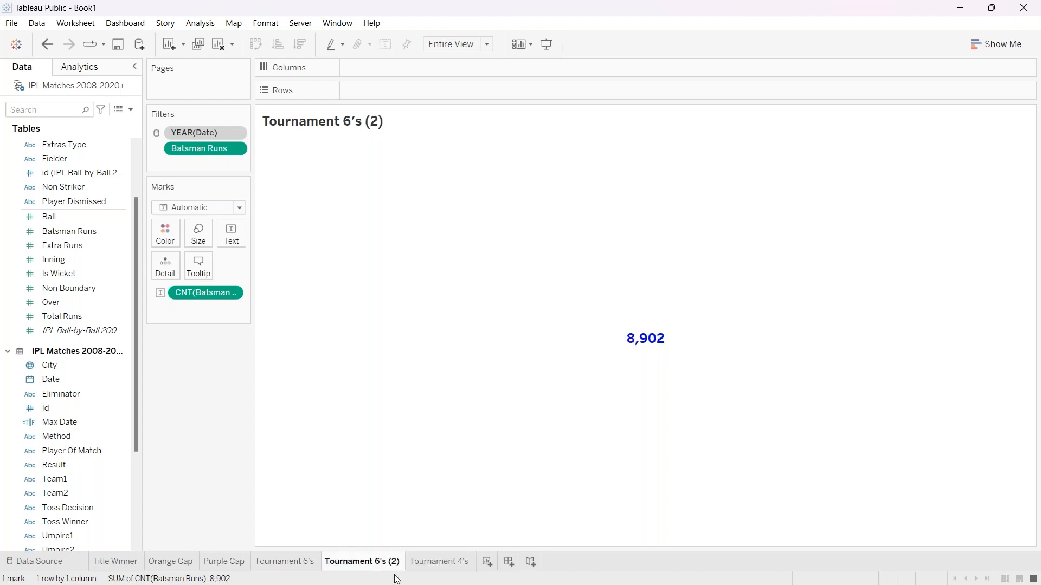
key("BackSpace")
type("4")
key("Return")
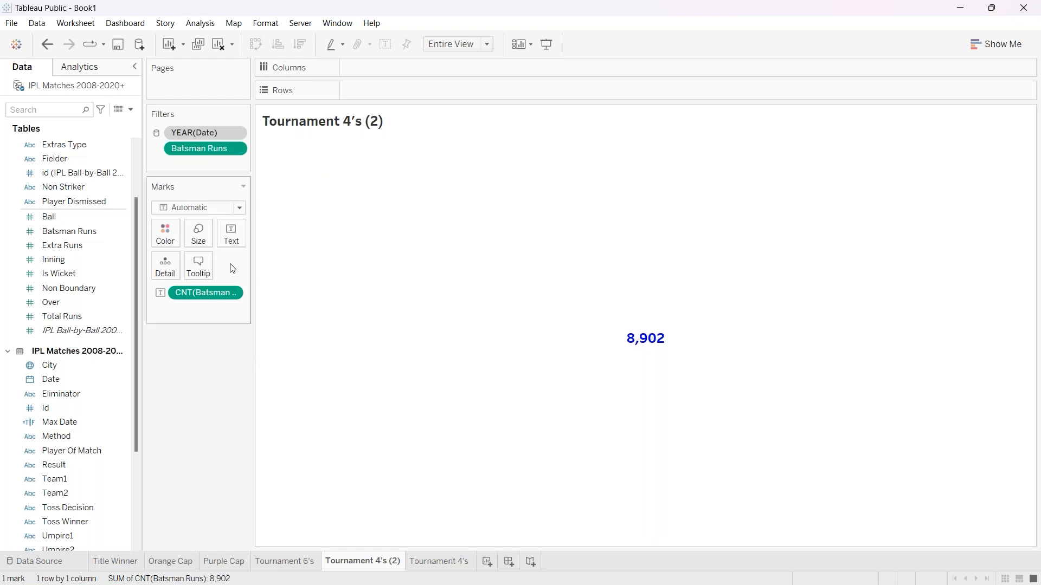
Edit the Batsman Runs filter on Tournament 4's (2) to a range from 4 to 4 and apply it.
left_click(235, 150)
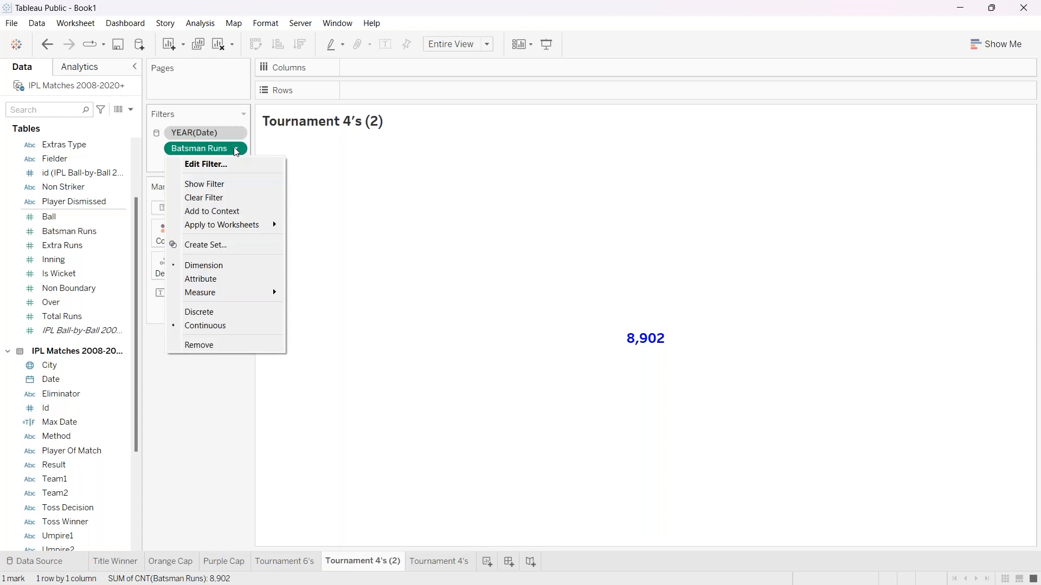
left_click(223, 170)
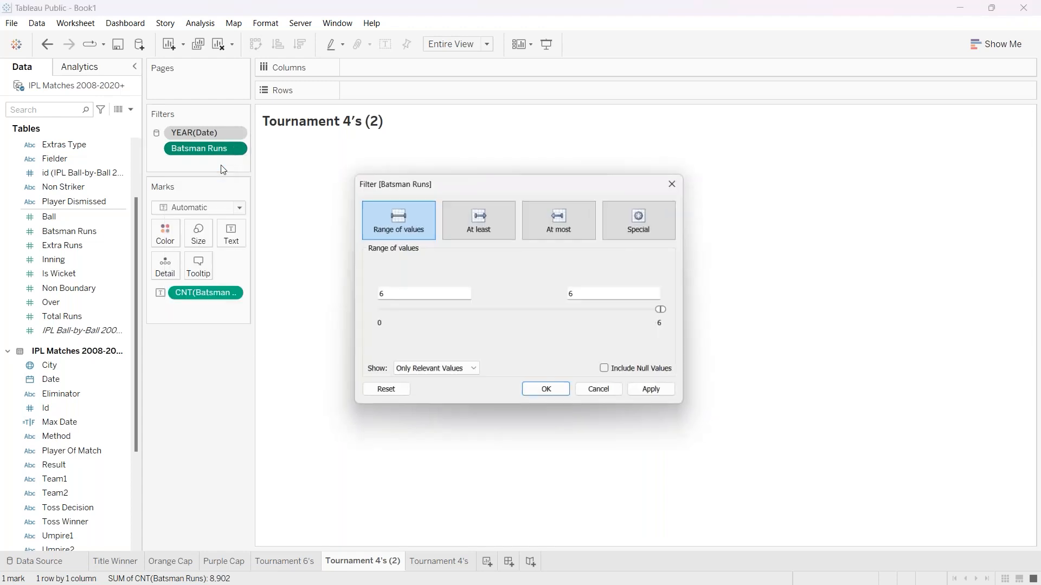
left_click(384, 297)
key("BackSpace")
type("4")
left_click(576, 295)
key("BackSpace")
type("4")
left_click(553, 353)
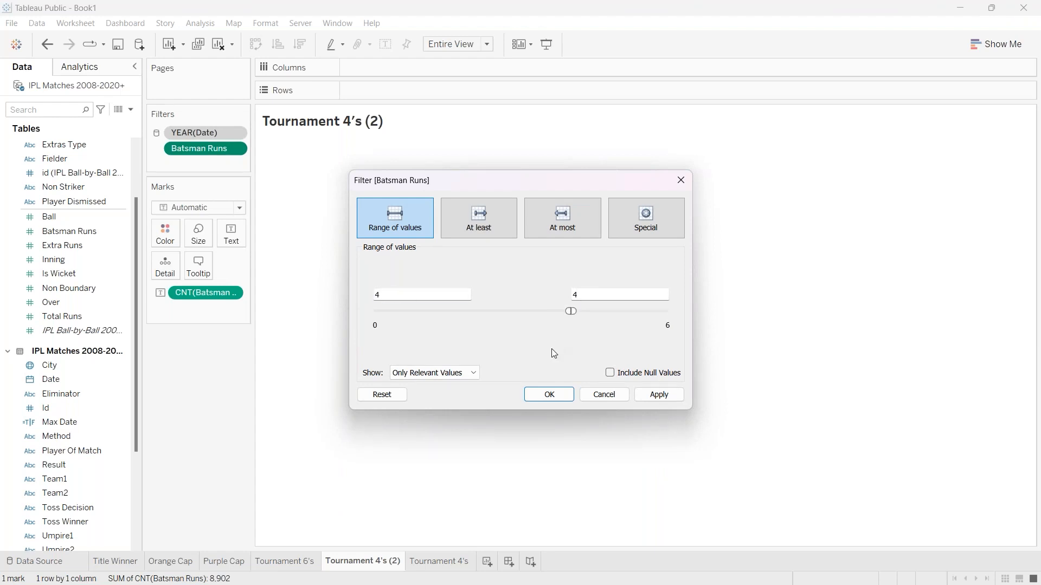
left_click(657, 395)
left_click(549, 396)
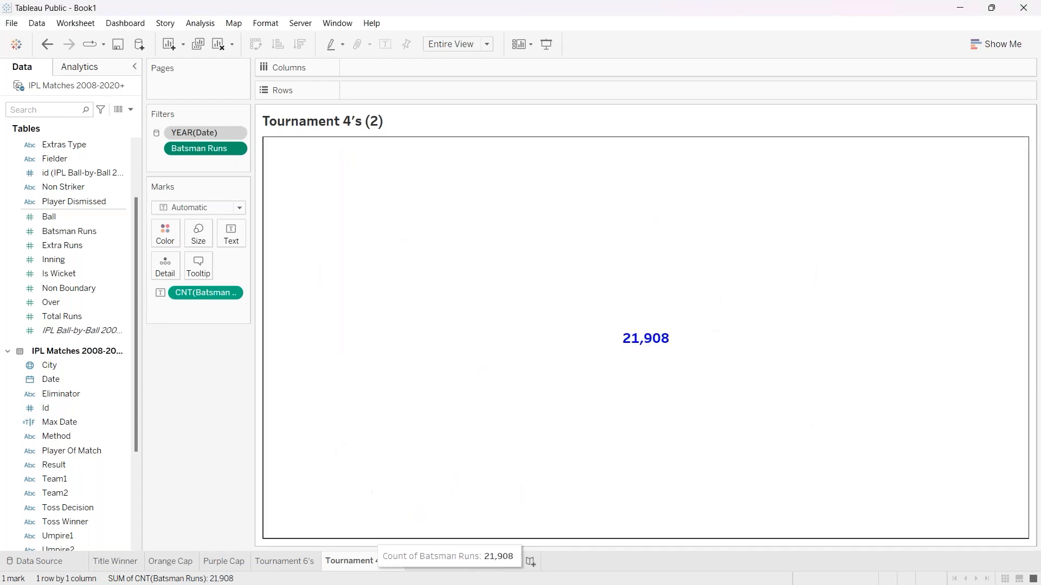
Compare the count on Tournament 4's (2) with the one on the original Tournament 4's worksheet.
left_click(426, 565)
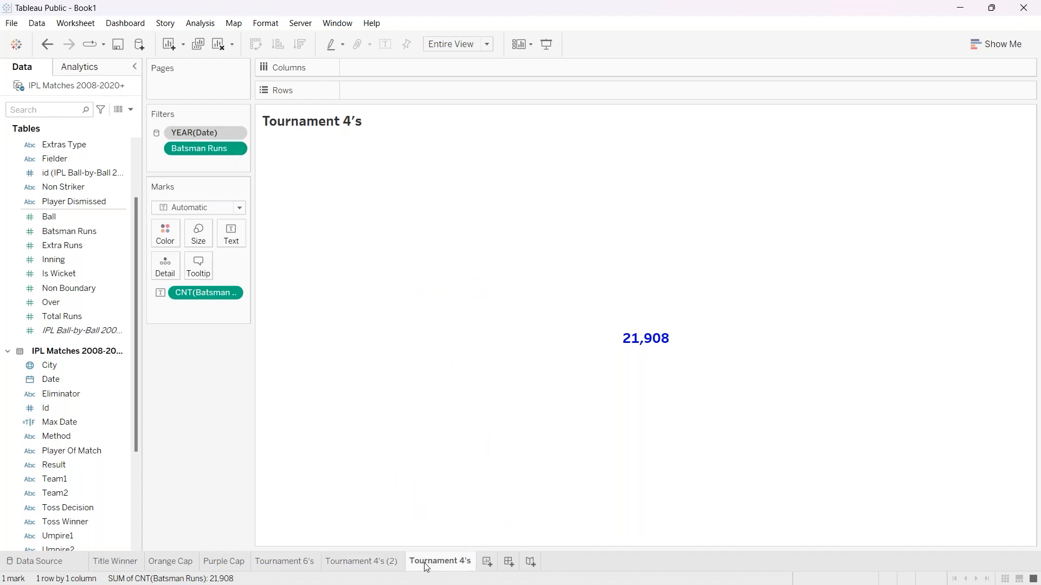
left_click(374, 566)
left_click(423, 564)
left_click(376, 567)
left_click(424, 565)
left_click(373, 567)
left_click(418, 568)
mouse_move(421, 565)
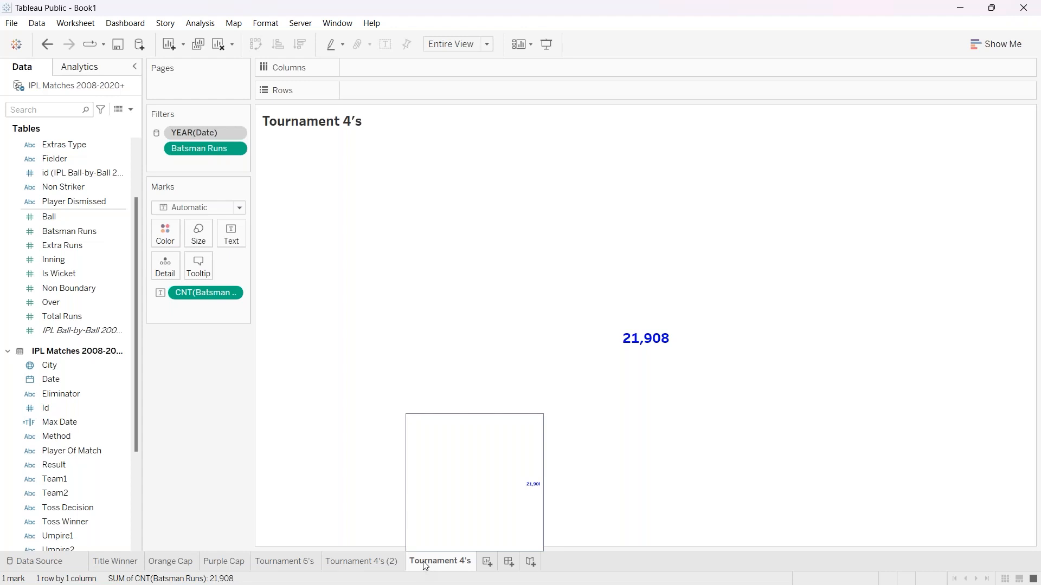
left_click(353, 566)
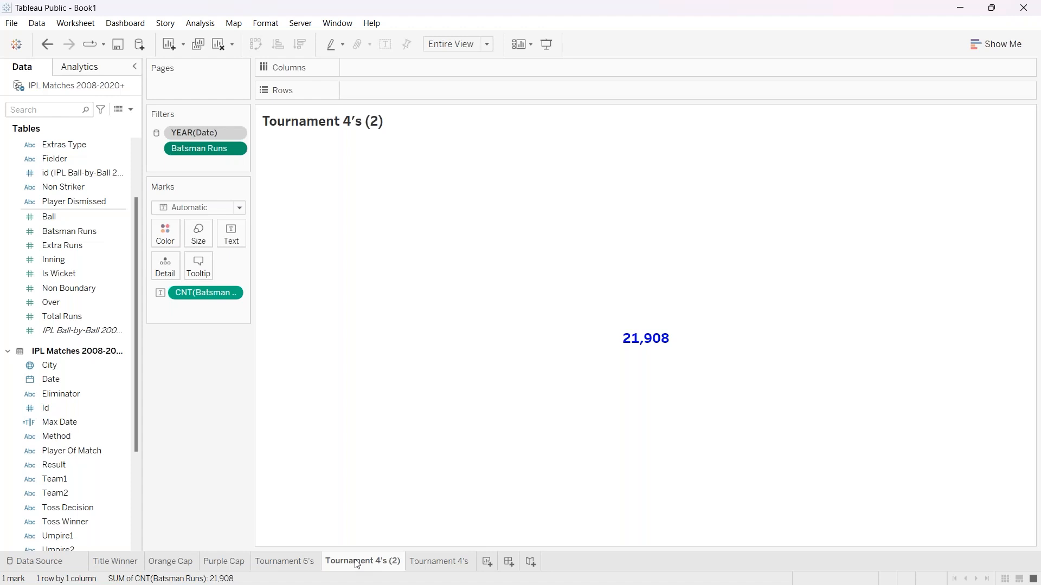
Delete the duplicated Tournament 4's (2) worksheet.
right_click(357, 565)
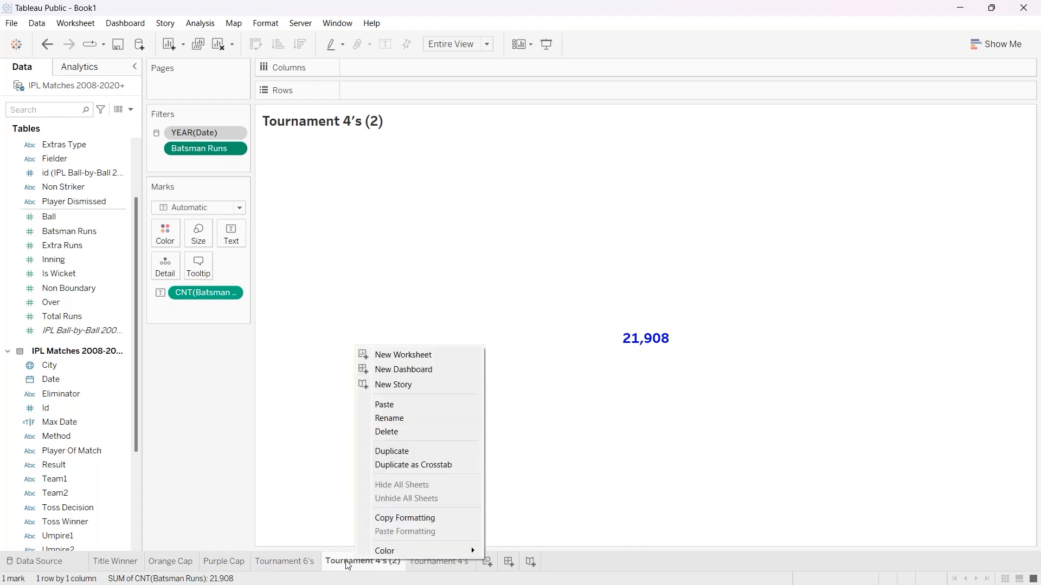
left_click(357, 564)
double_click(360, 561)
left_click(361, 555)
right_click(367, 557)
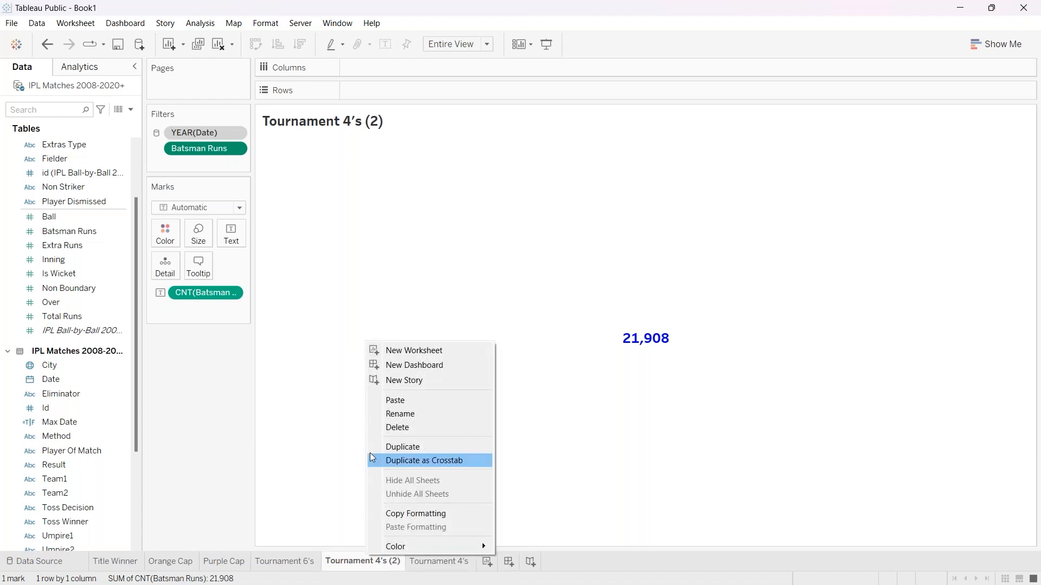
left_click(390, 428)
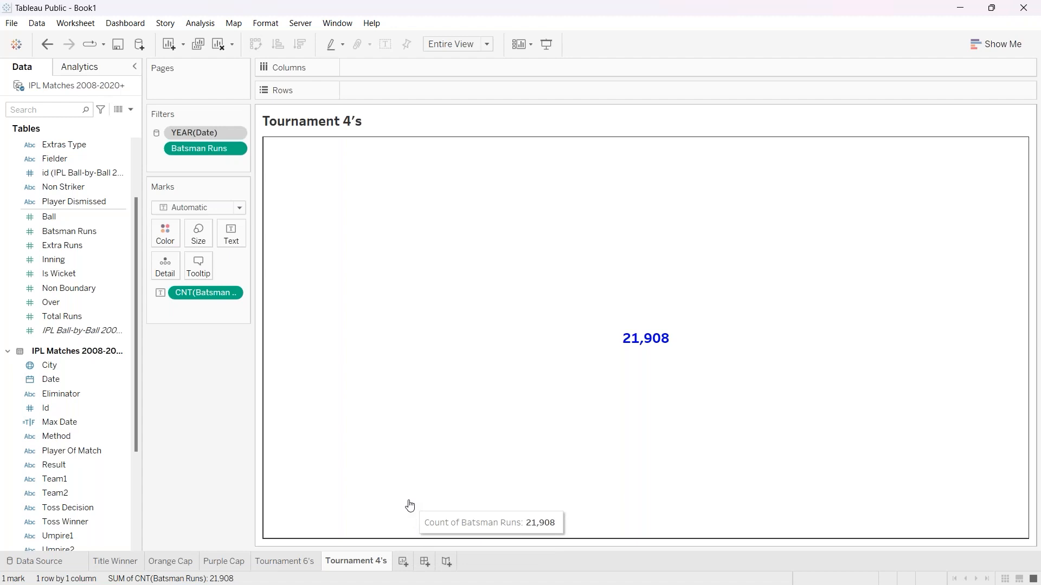
Review the Title Winner, Orange Cap, Purple Cap, Tournament 6's and Tournament 4's worksheets, ending on Title Winner.
left_click(106, 562)
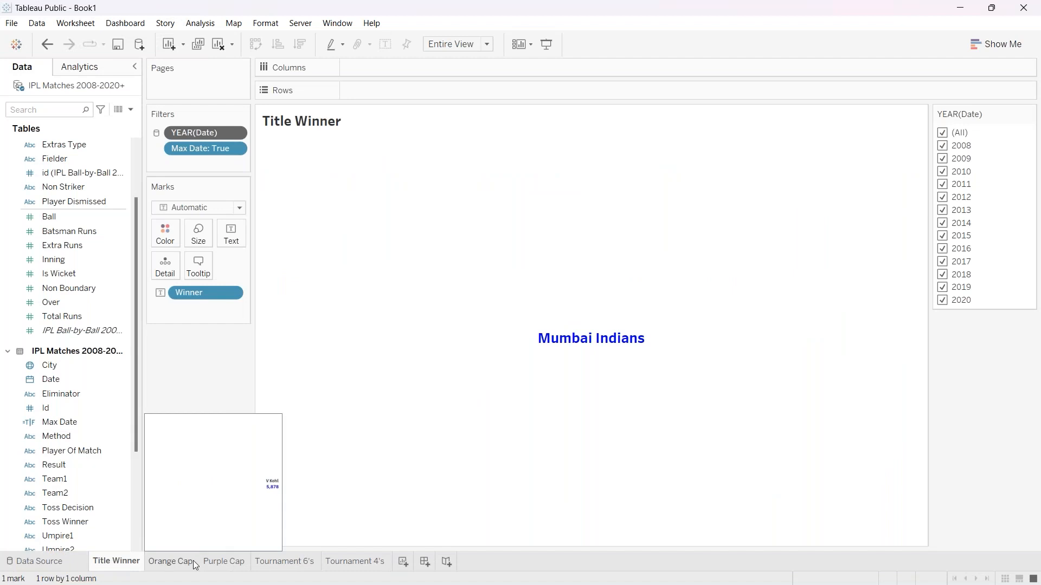
left_click(182, 561)
left_click(232, 561)
left_click(287, 565)
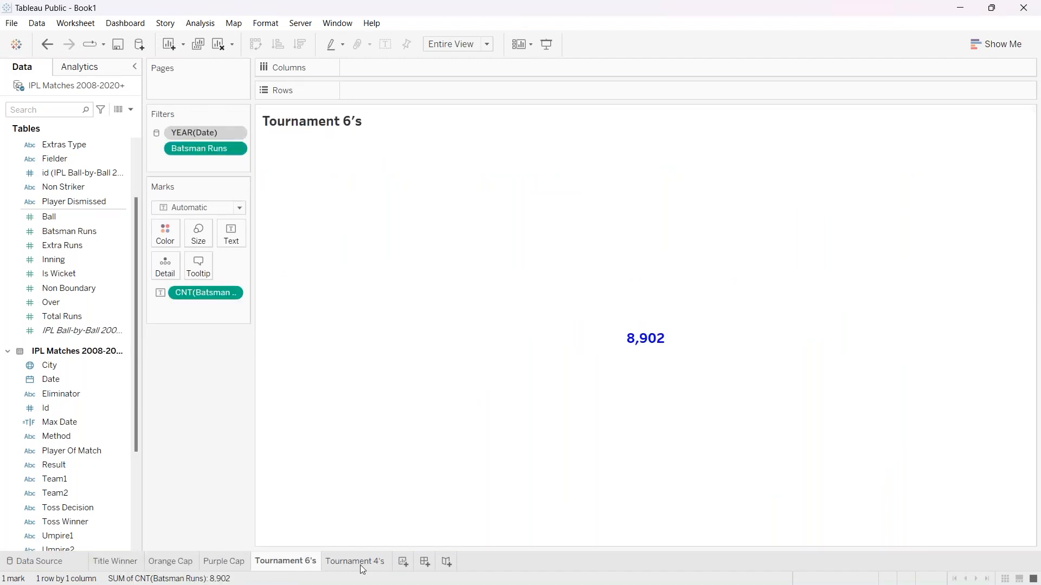
left_click(361, 566)
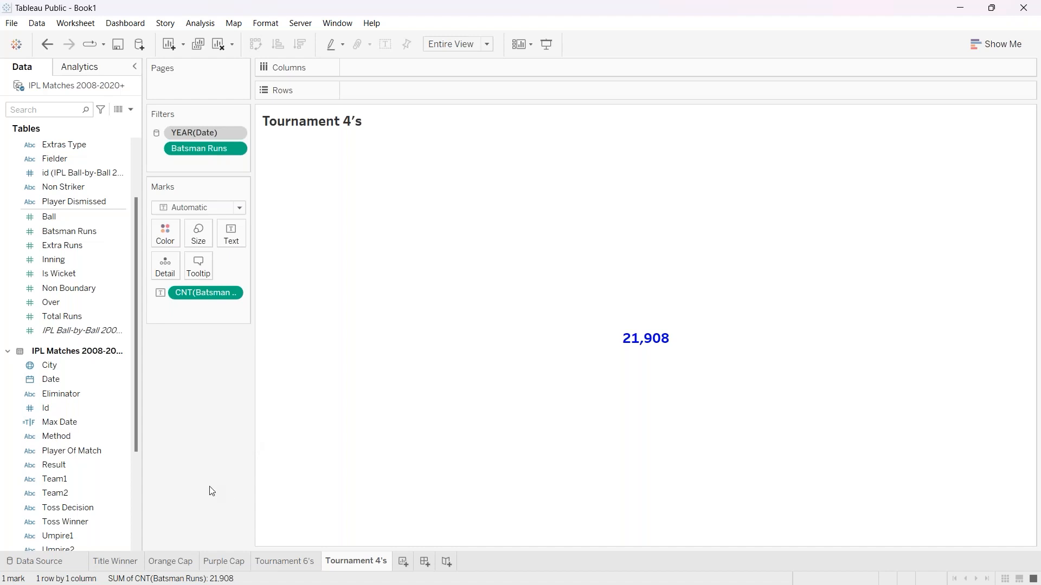
left_click(116, 561)
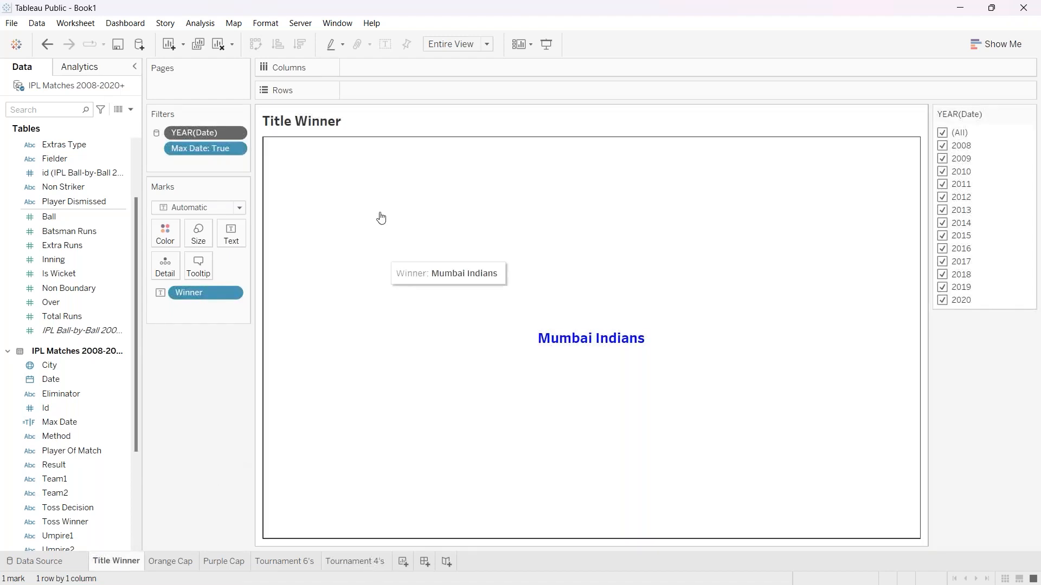
Review the Orange Cap, Purple Cap, Tournament 6's and Tournament 4's worksheets once more.
mouse_move(493, 356)
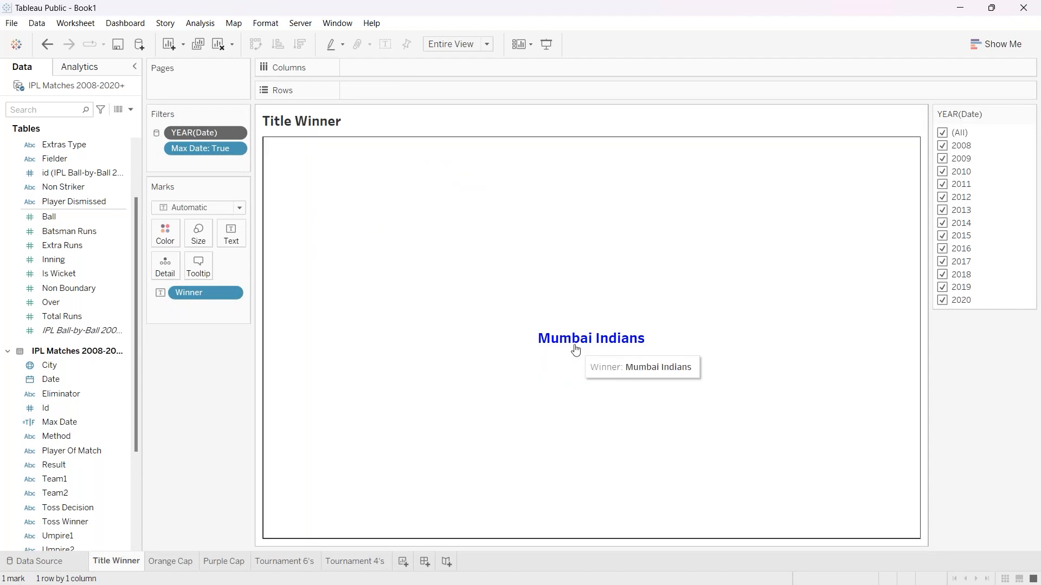
left_click(189, 562)
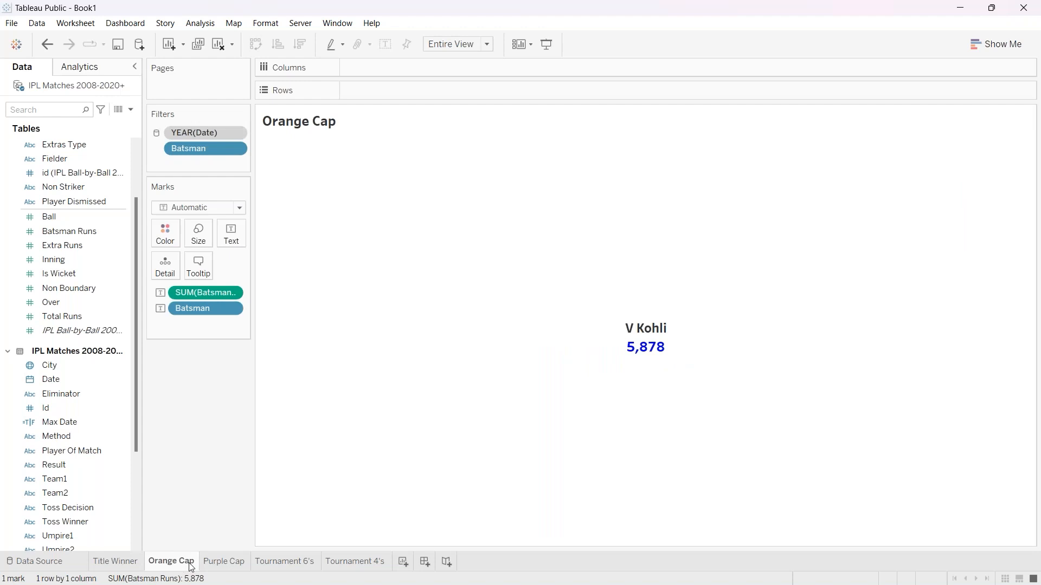
left_click(224, 562)
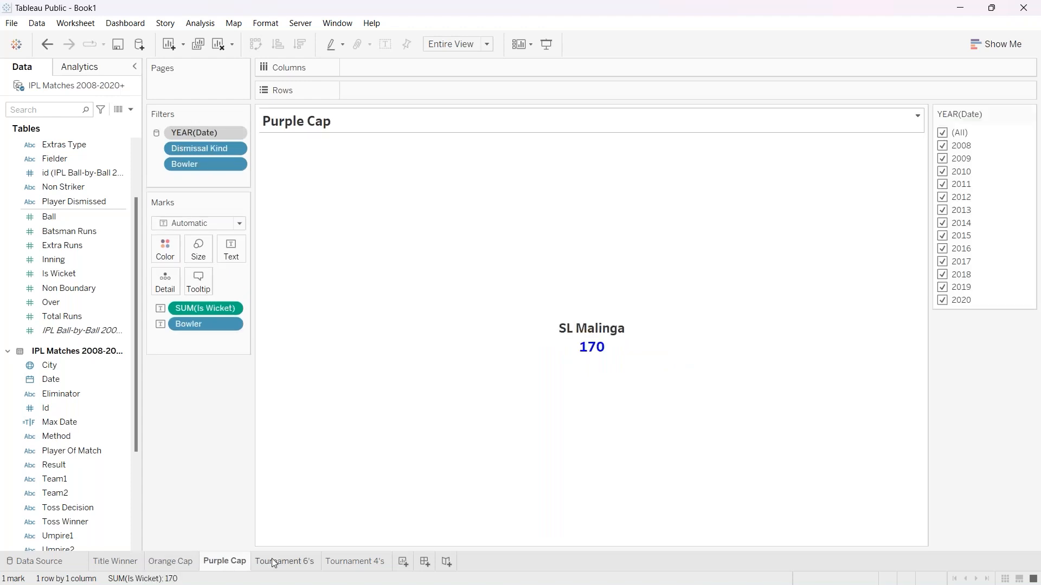
left_click(274, 563)
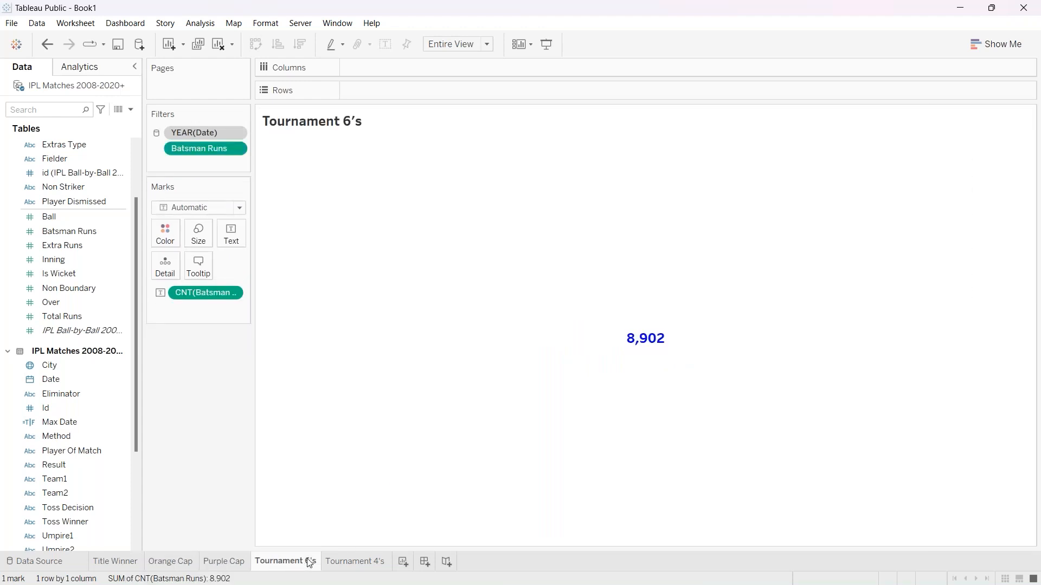
left_click(343, 563)
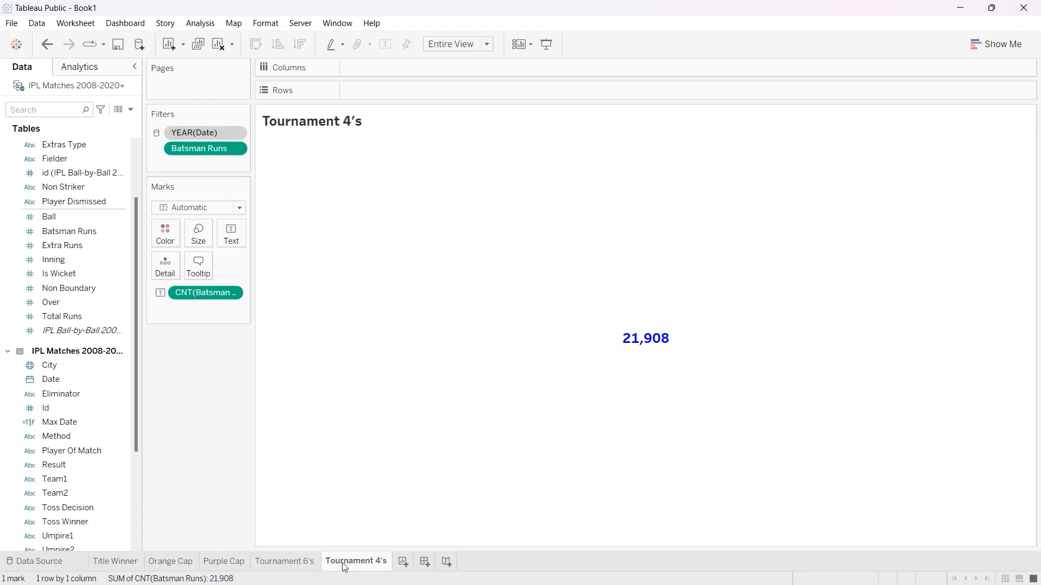
left_click(294, 563)
Switch to the IPL Dashboard workbook and examine Dashboard 1 for the 2008 and 2016 seasons.
key("alt+Tab")
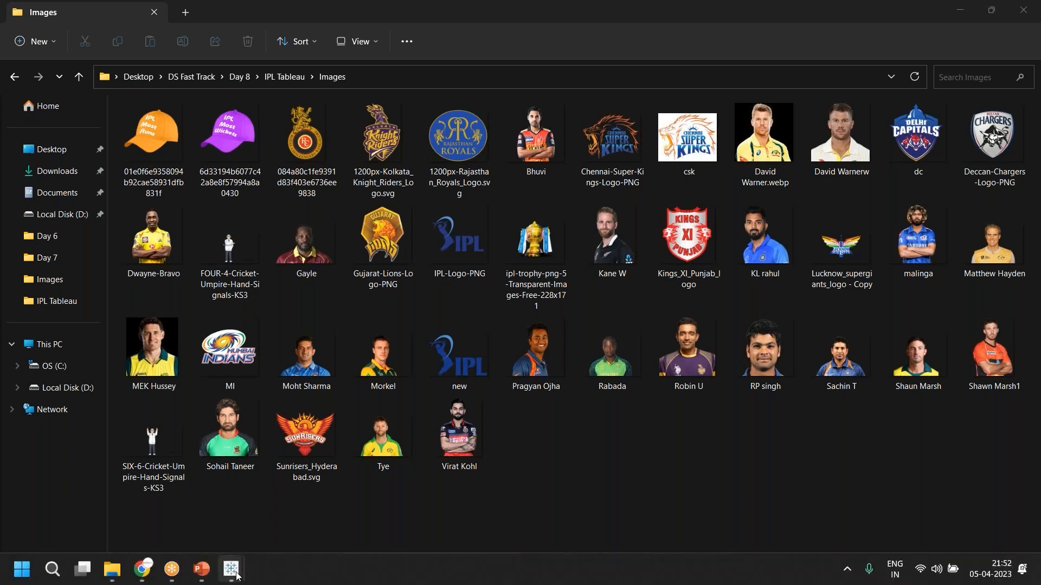
mouse_move(236, 575)
left_click(266, 517)
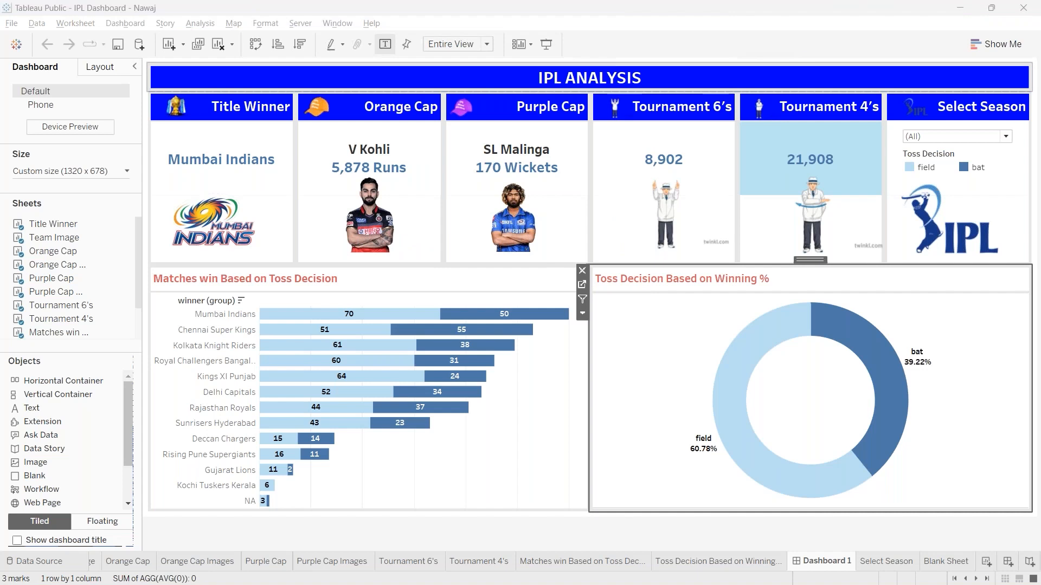
left_click(1005, 136)
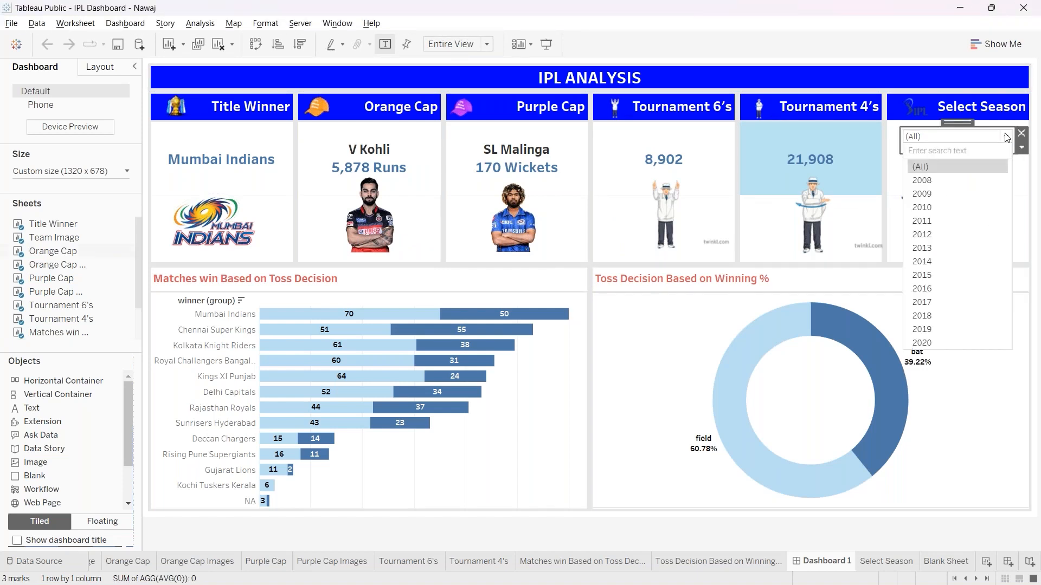
left_click(933, 182)
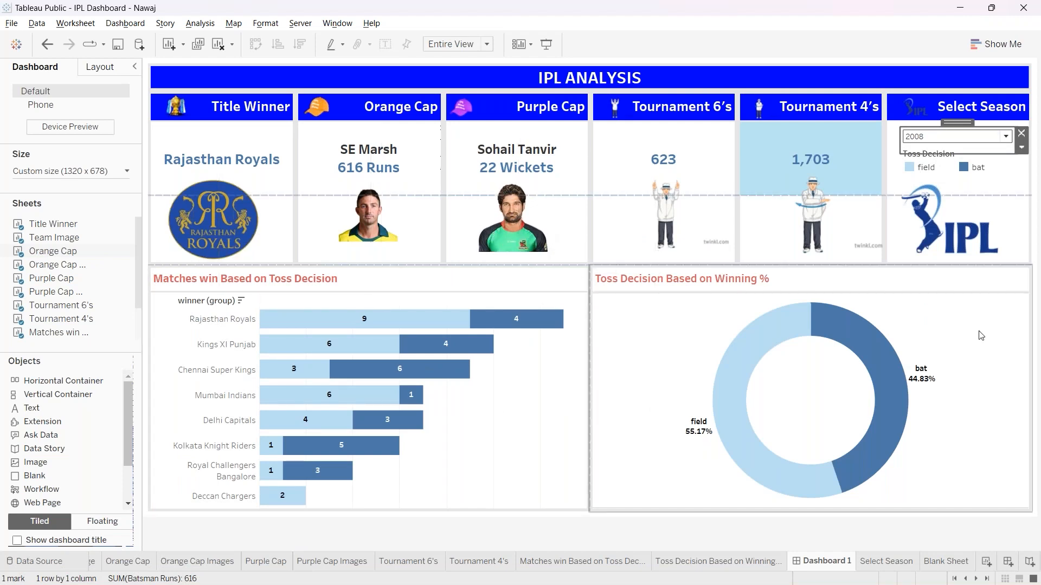
left_click(1006, 136)
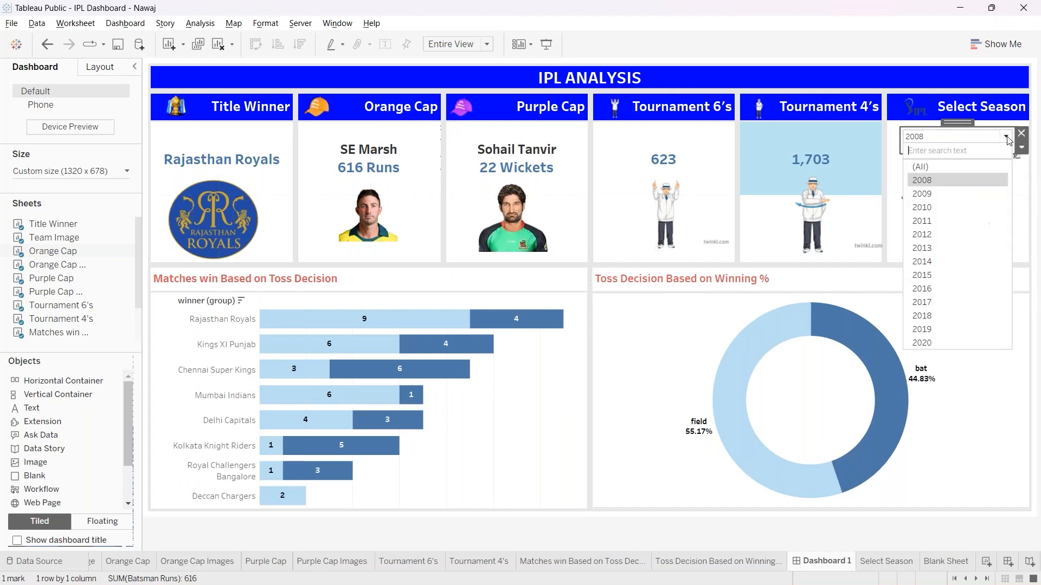
left_click(975, 290)
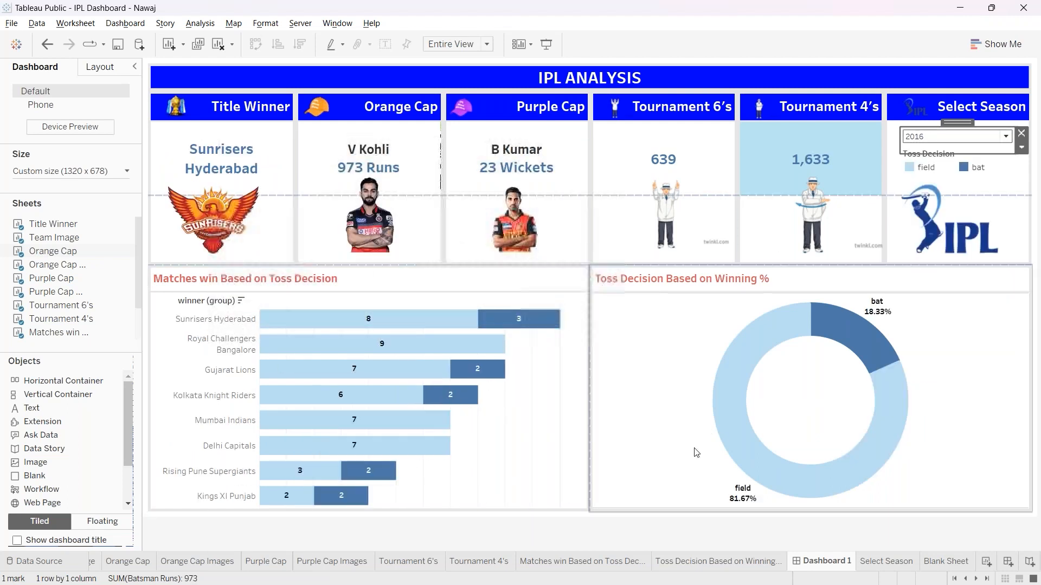
left_click(639, 461)
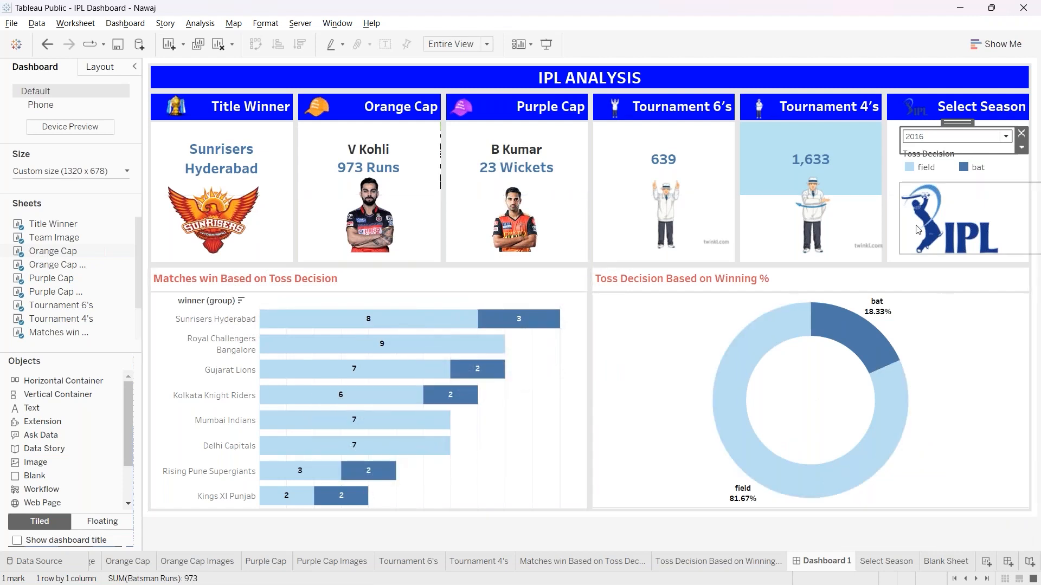
Examine the dashboard for the 2020 season and reset the season selection to (All).
left_click(982, 137)
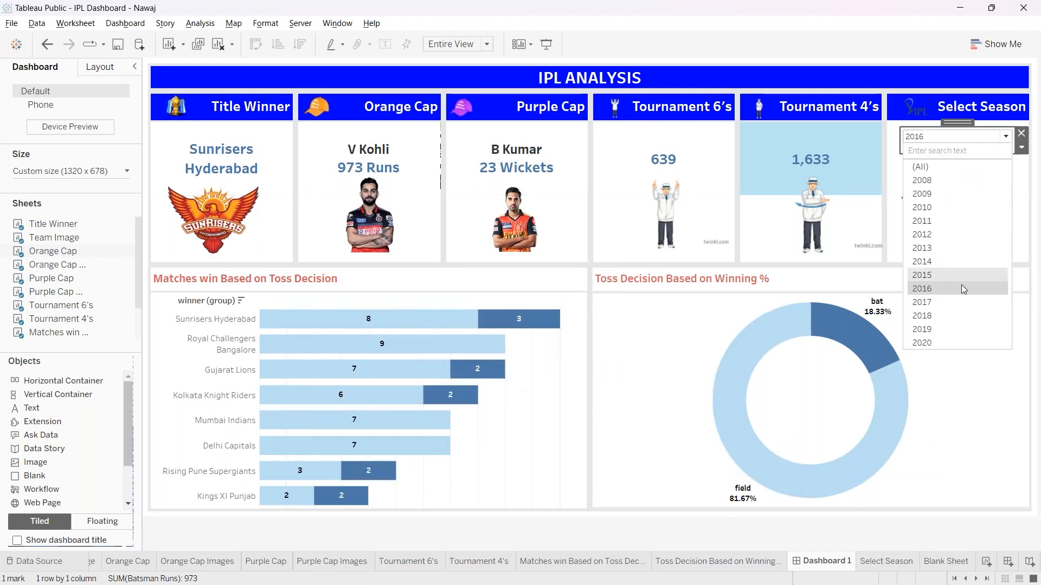
left_click(955, 342)
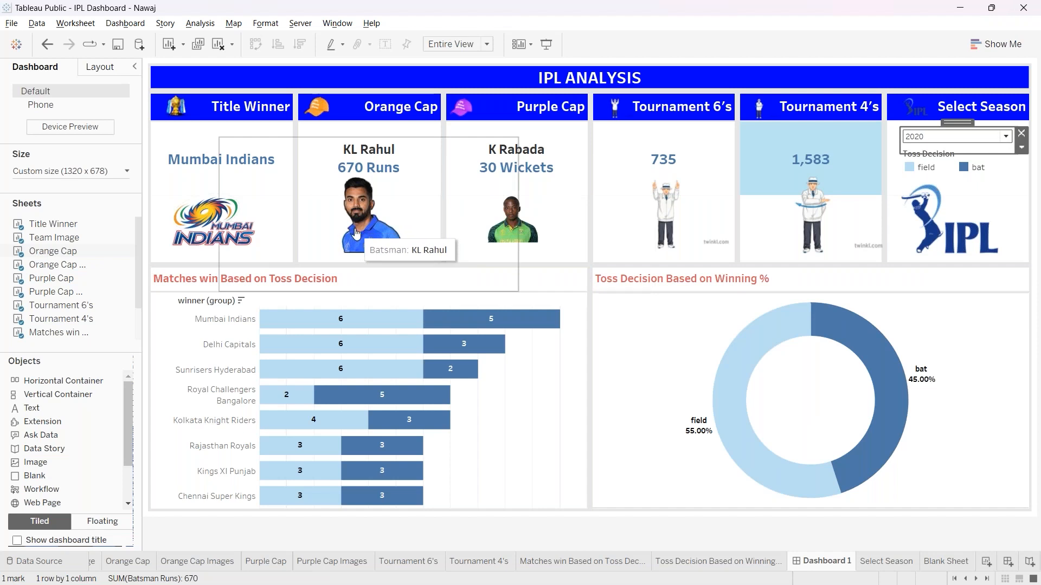
left_click(1006, 136)
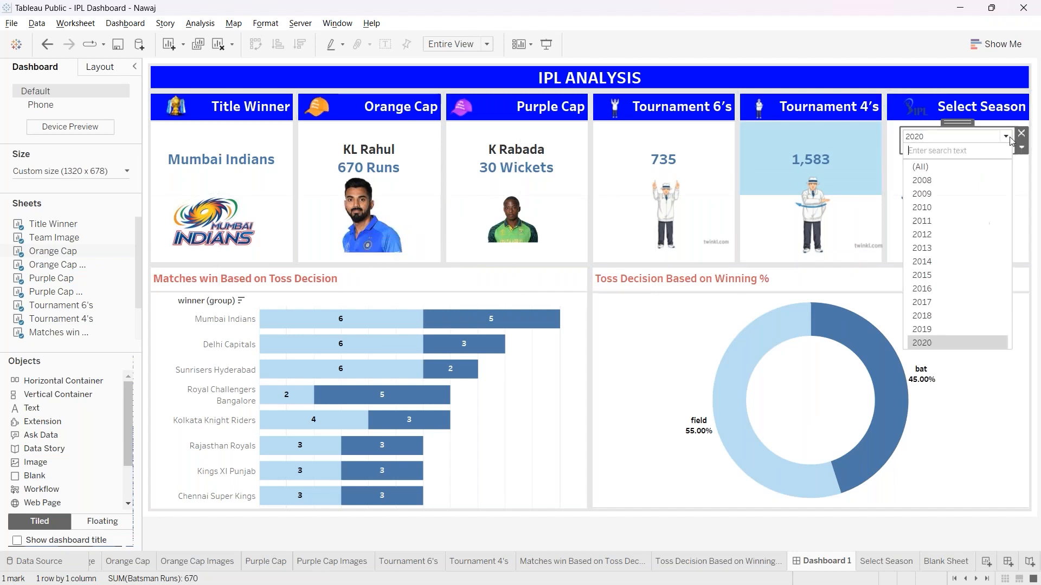
left_click(952, 167)
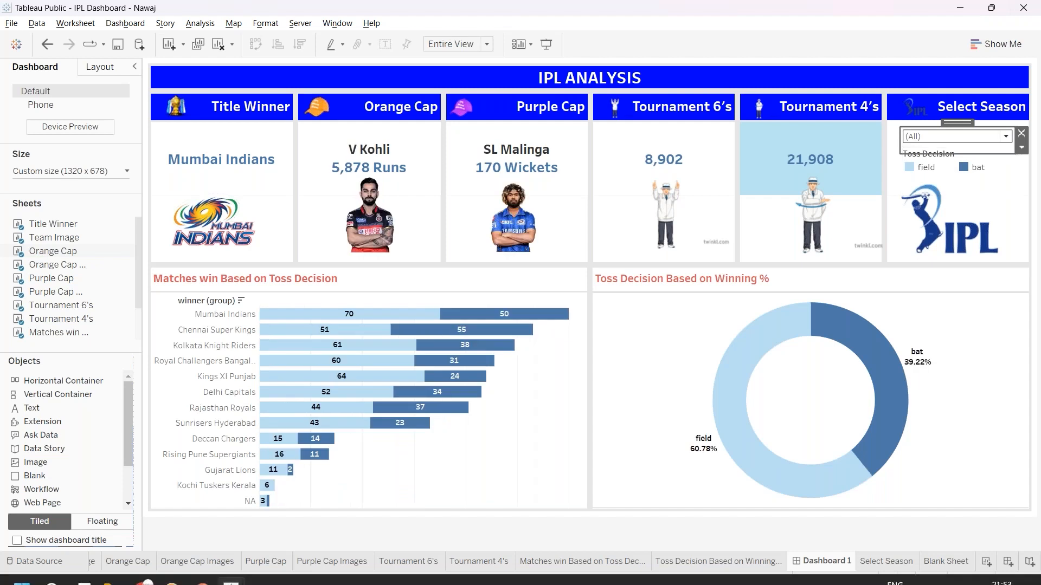
Switch back to the Book1 workbook and duplicate the Title Winner worksheet.
mouse_move(213, 583)
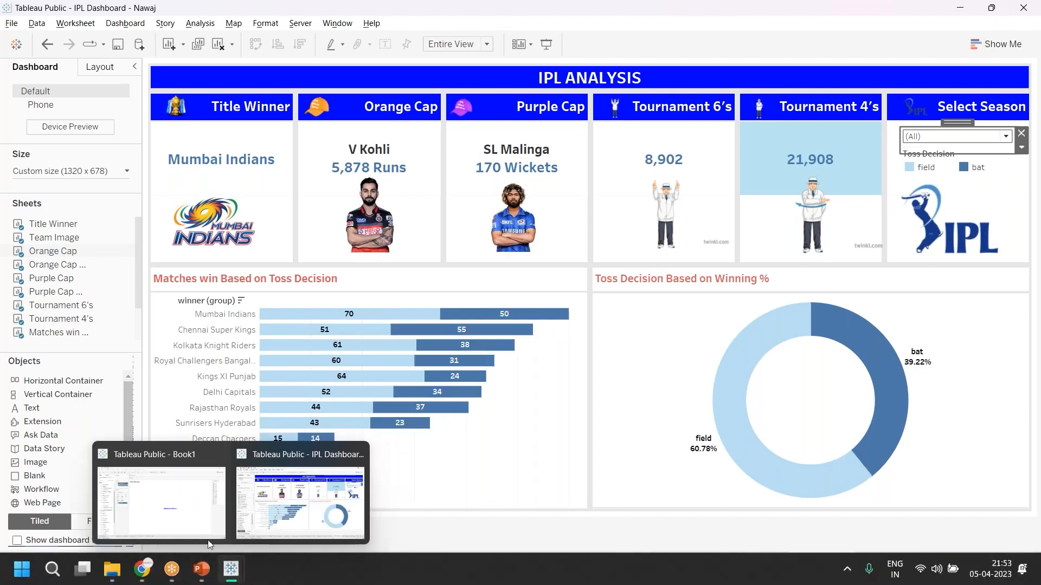
left_click(197, 519)
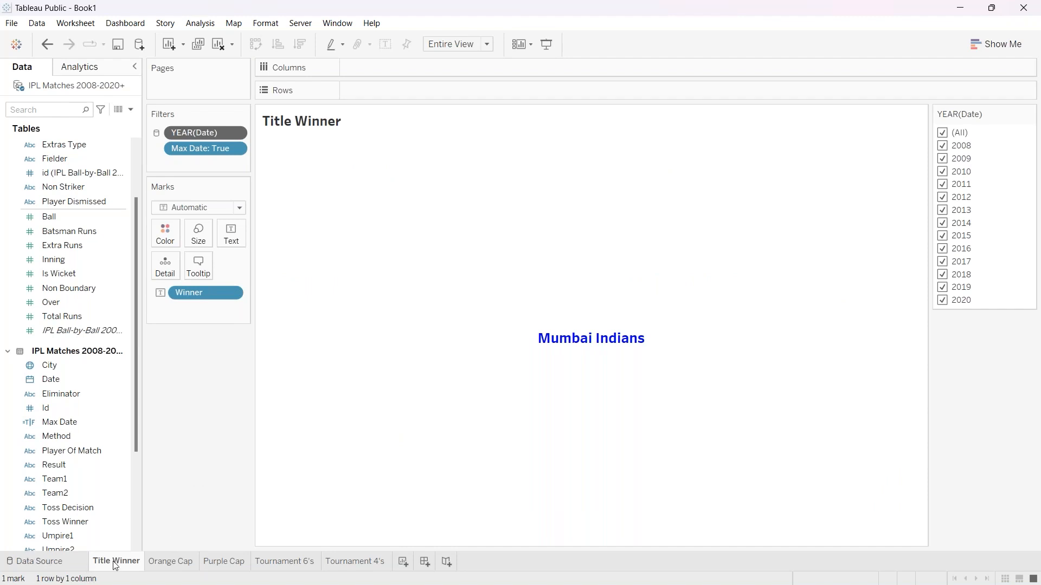
mouse_move(117, 565)
right_click(121, 562)
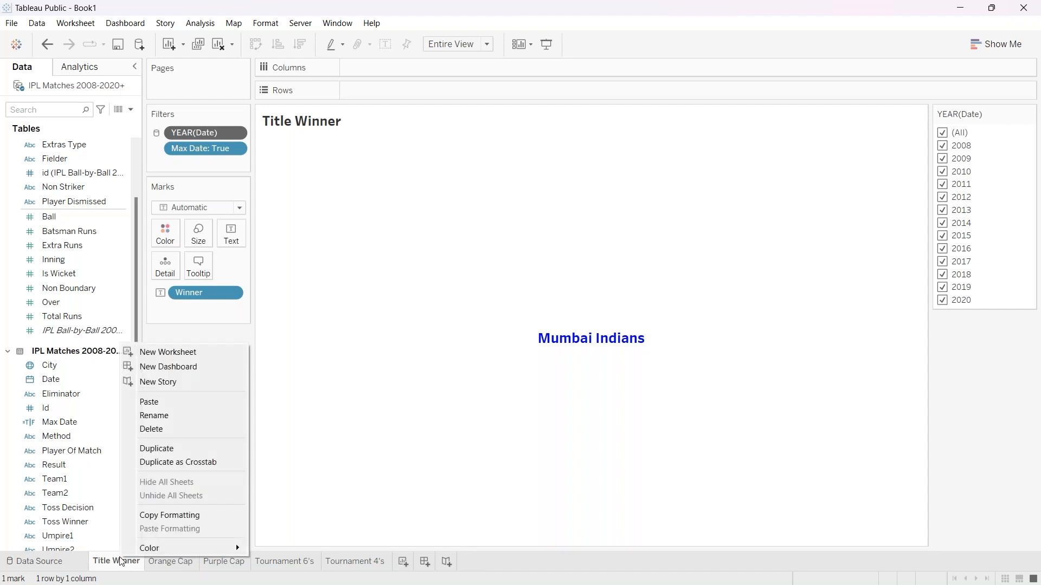
left_click(204, 450)
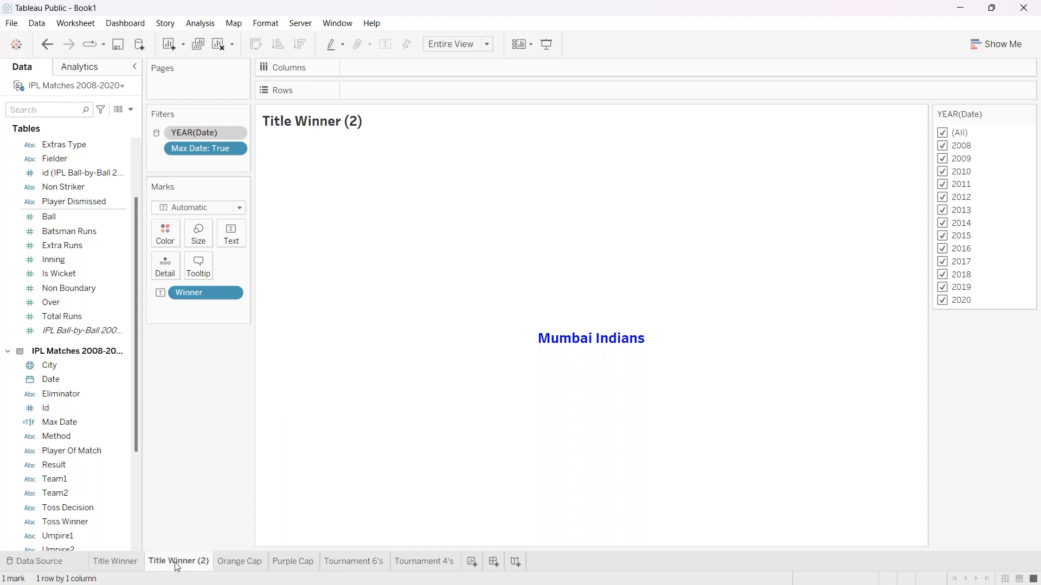
Rename the duplicated Title Winner (2) worksheet as Team Images.
double_click(191, 561)
left_click(193, 559)
key("BackSpace")
key("BackSpace")
key("BackSpace")
key("BackSpace")
key("BackSpace")
key("BackSpace")
key("BackSpace")
key("BackSpace")
key("BackSpace")
key("BackSpace")
key("BackSpace")
key("BackSpace")
key("BackSpace")
type("eam Images")
key("Return")
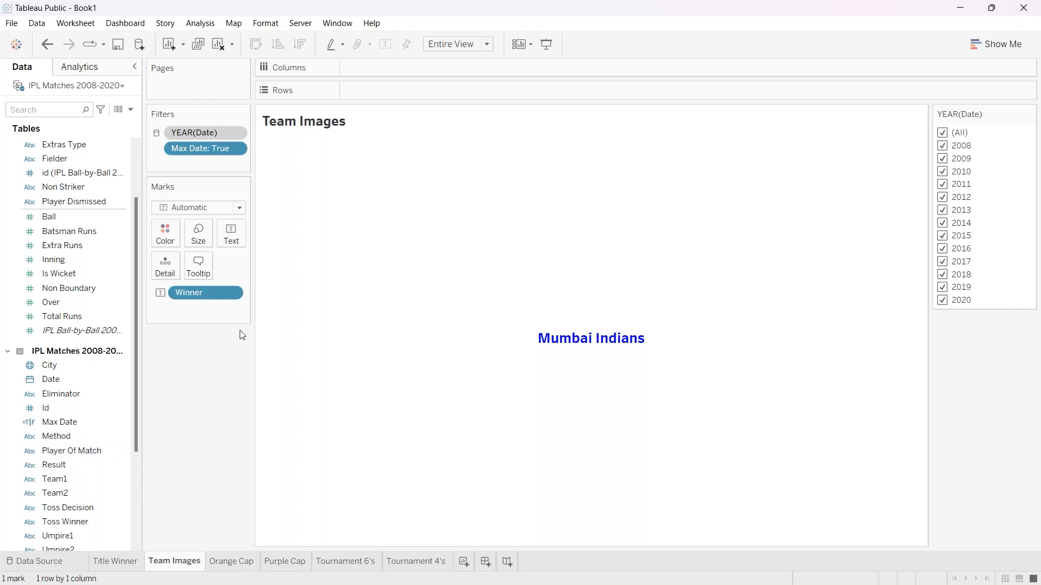
Set the Team Images mark type to Shape and assign the Winner field to Shape instead of Label.
left_click(239, 208)
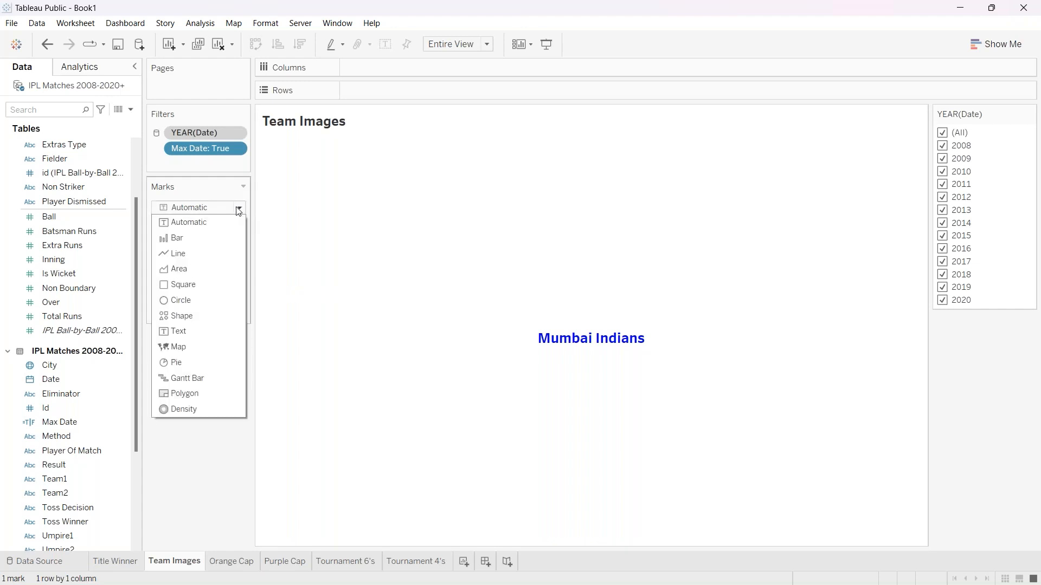
left_click(196, 319)
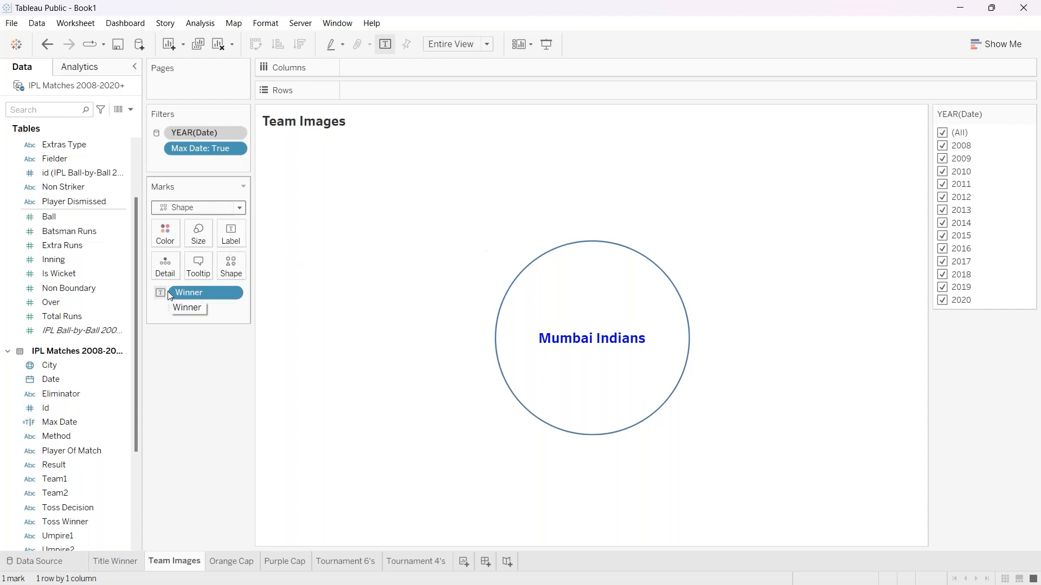
left_click_drag(179, 292, 227, 264)
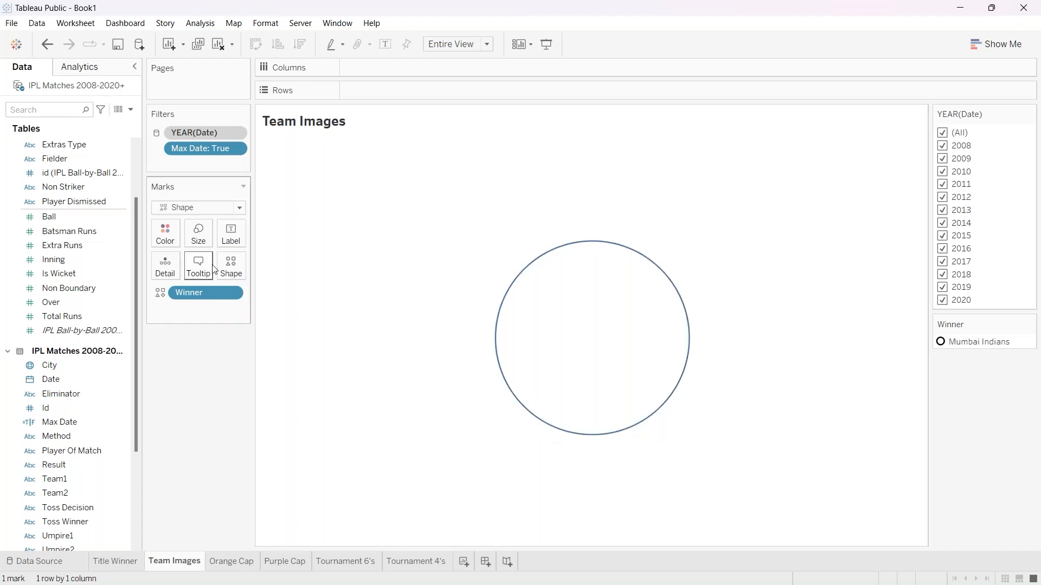
Open the shape settings for Winner, select the Mumbai Indians item and choose the Teams Images palette.
left_click(230, 271)
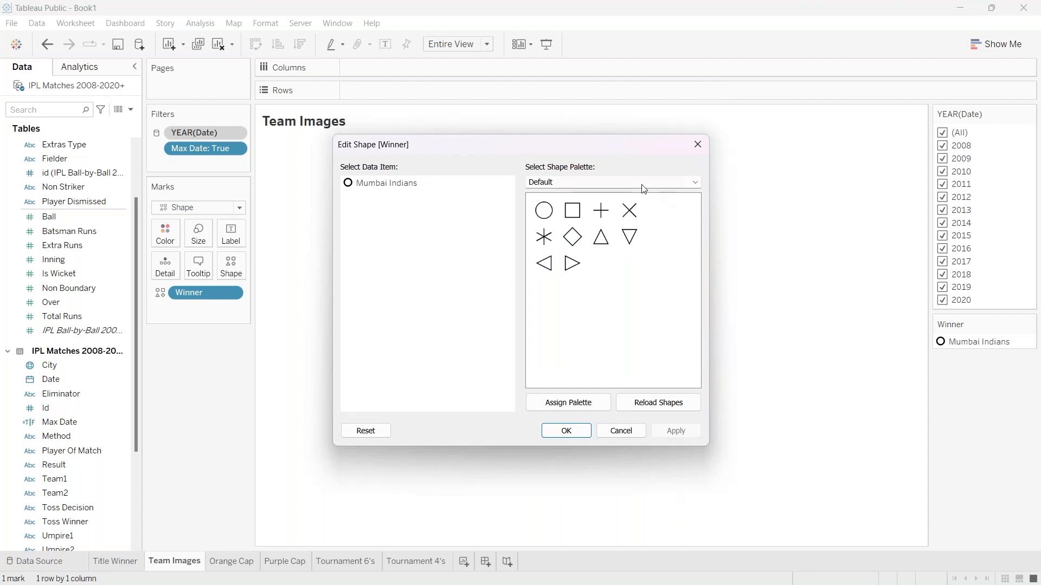
left_click(621, 431)
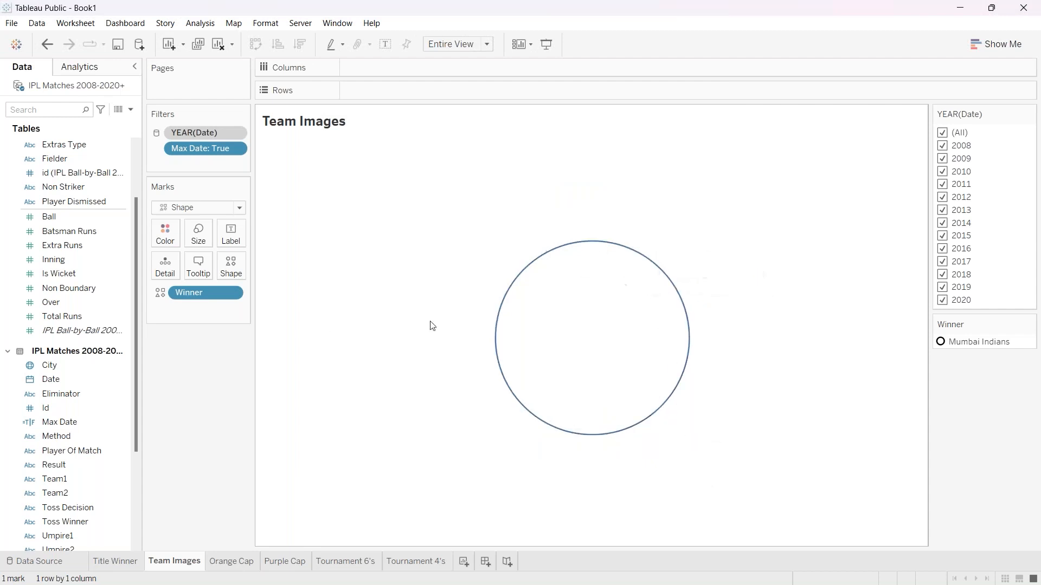
left_click(233, 271)
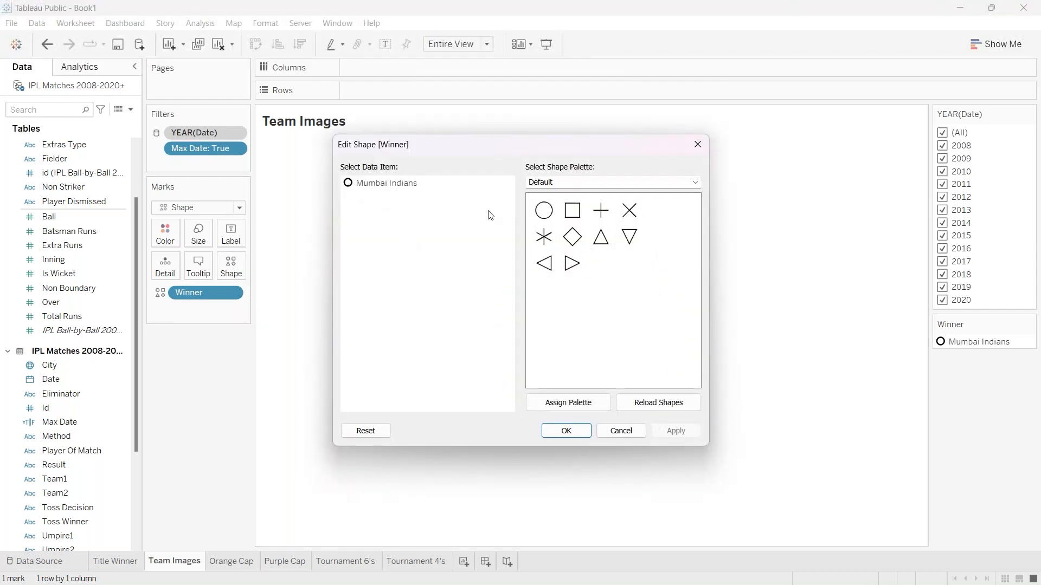
left_click(365, 184)
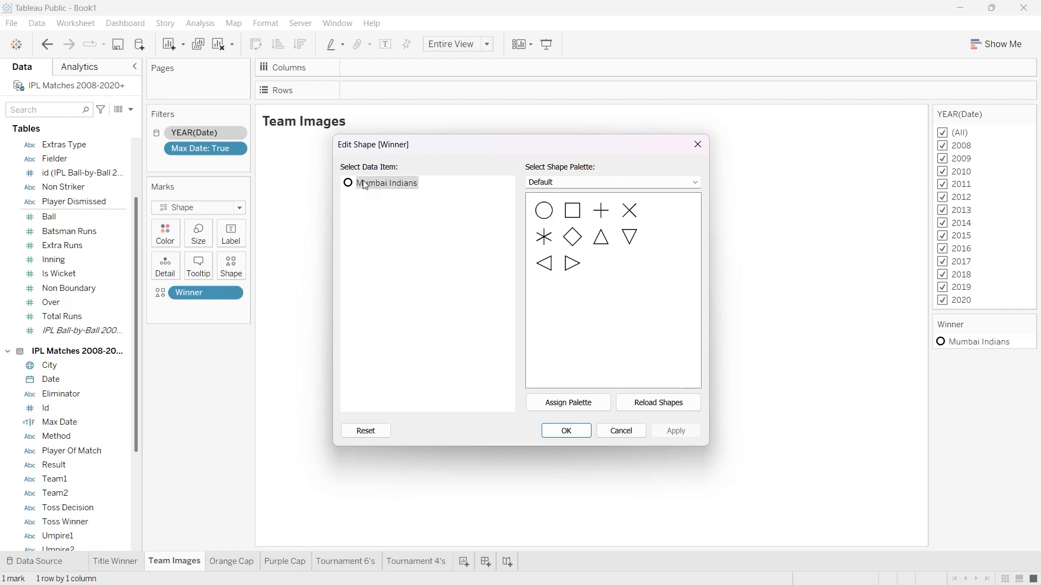
left_click(570, 185)
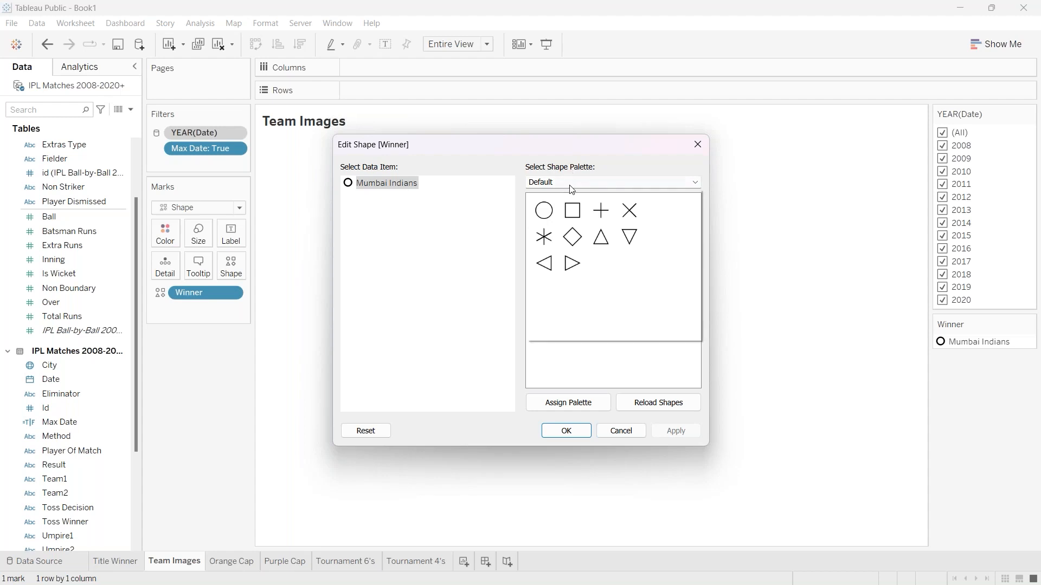
left_click(571, 187)
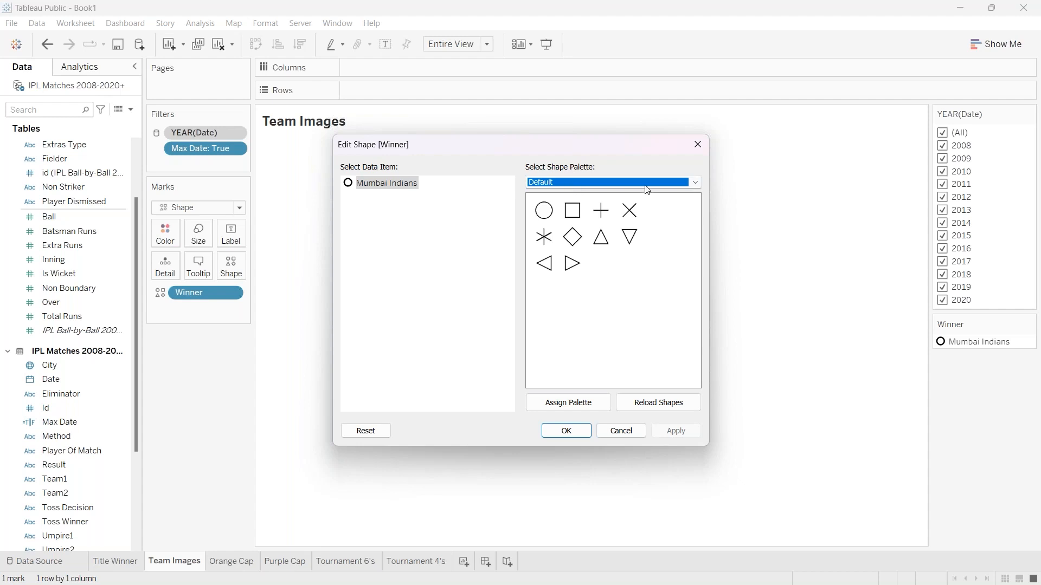
left_click(695, 182)
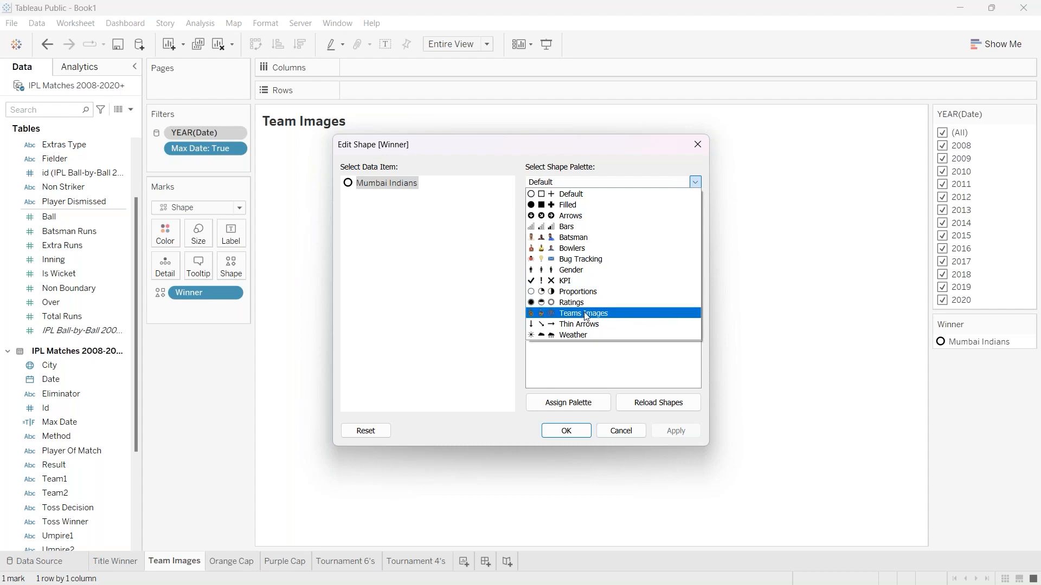
left_click(631, 317)
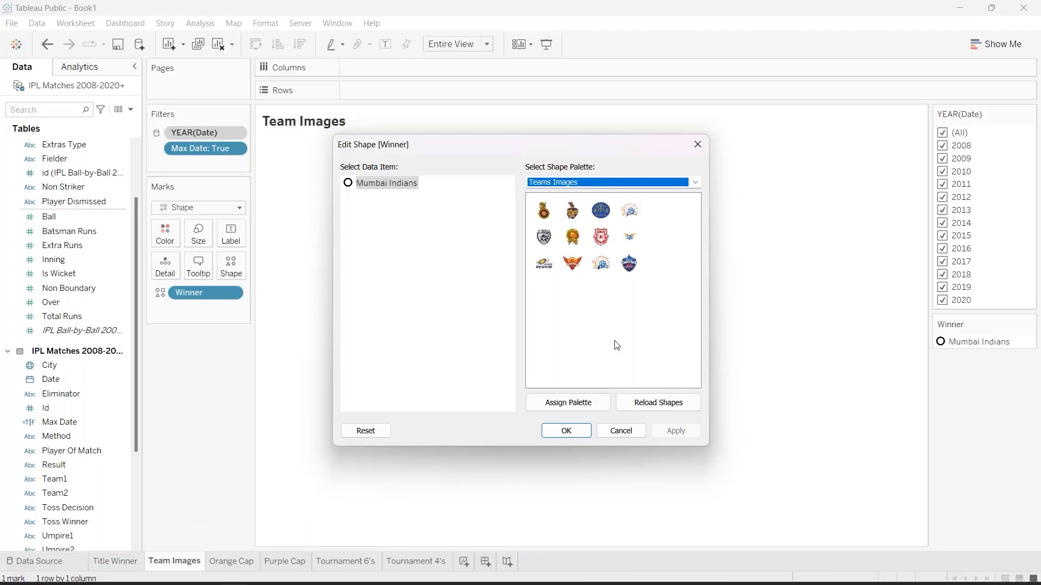
Assign the Mumbai Indians logo as that team's shape and apply it to the worksheet.
left_click(380, 196)
left_click(350, 185)
left_click(548, 266)
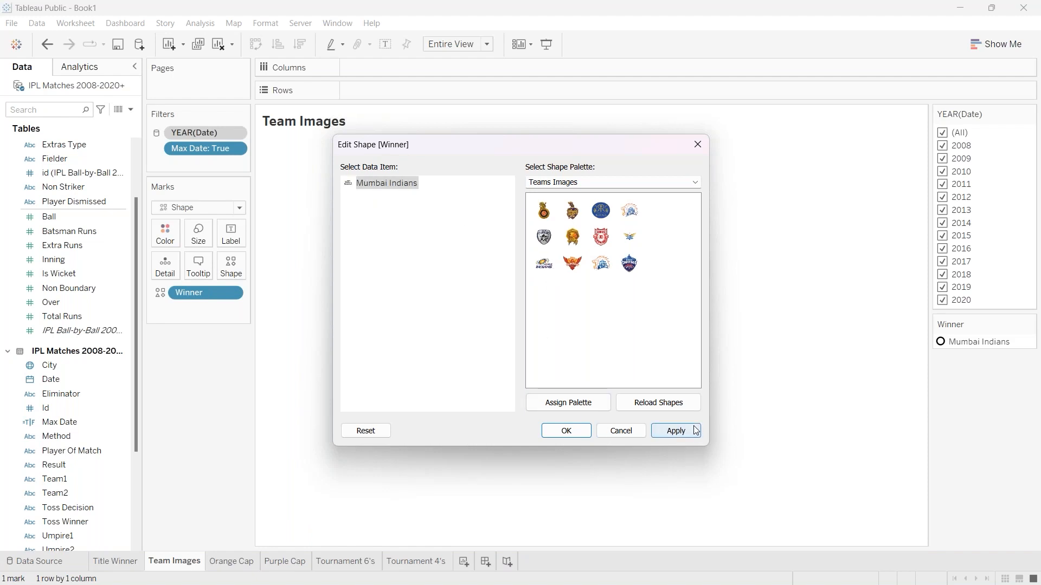
left_click(692, 431)
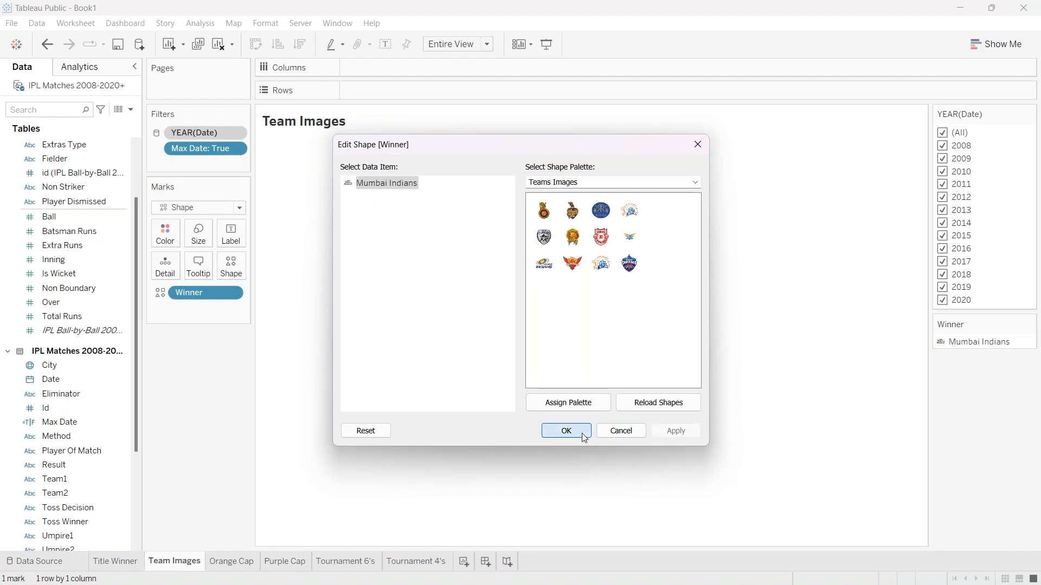
left_click(583, 437)
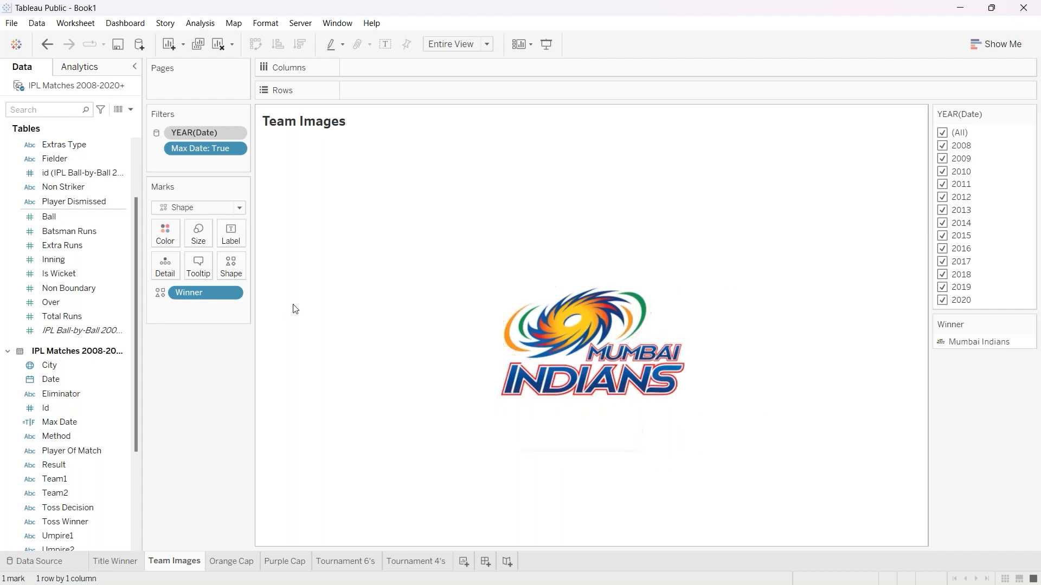
Open the shape settings for Winner, view the available shape palettes including Teams Images, and leave without changes.
left_click(232, 268)
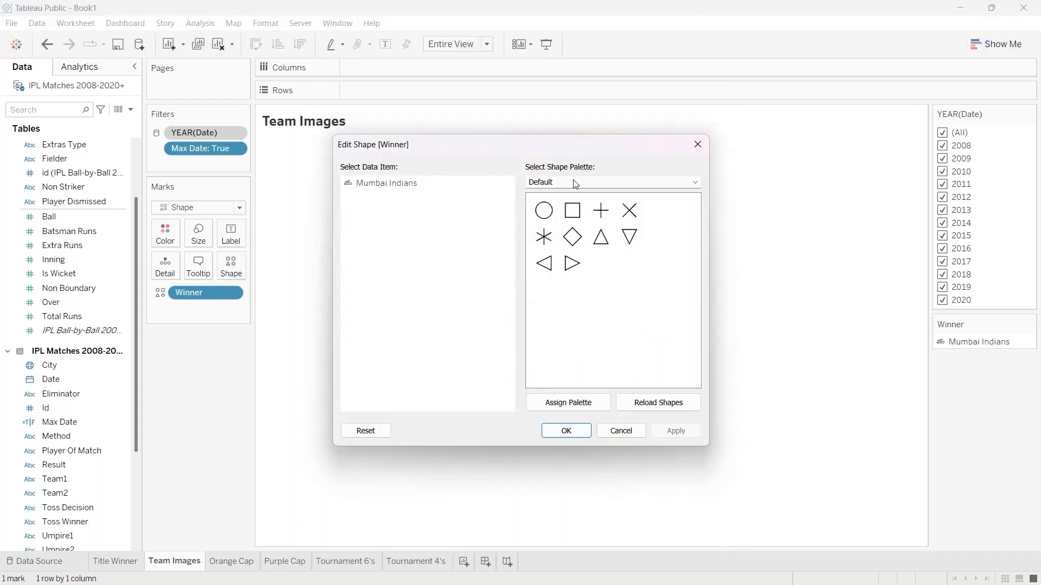
left_click(575, 183)
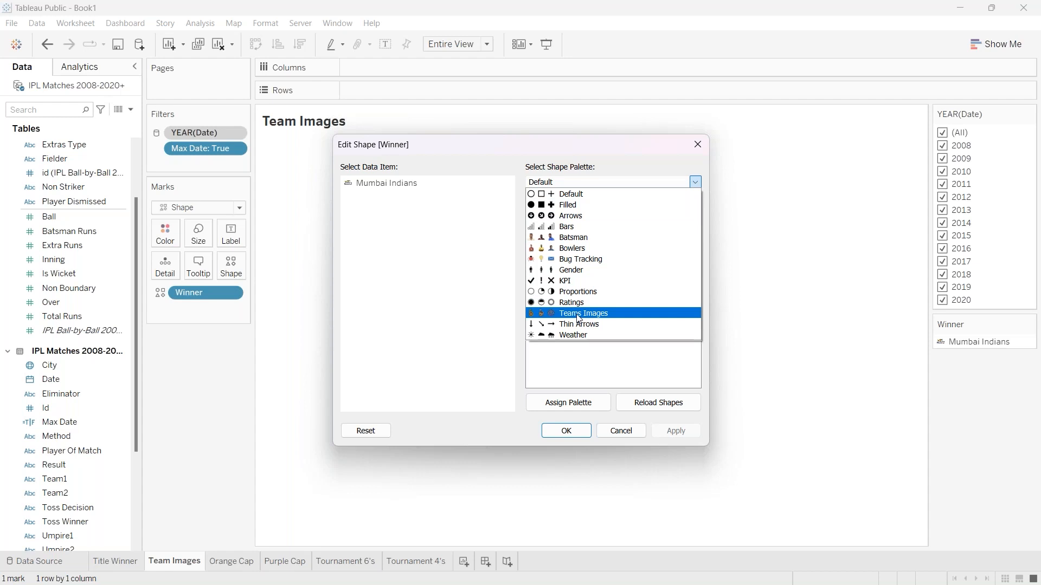
left_click(622, 431)
left_click(621, 432)
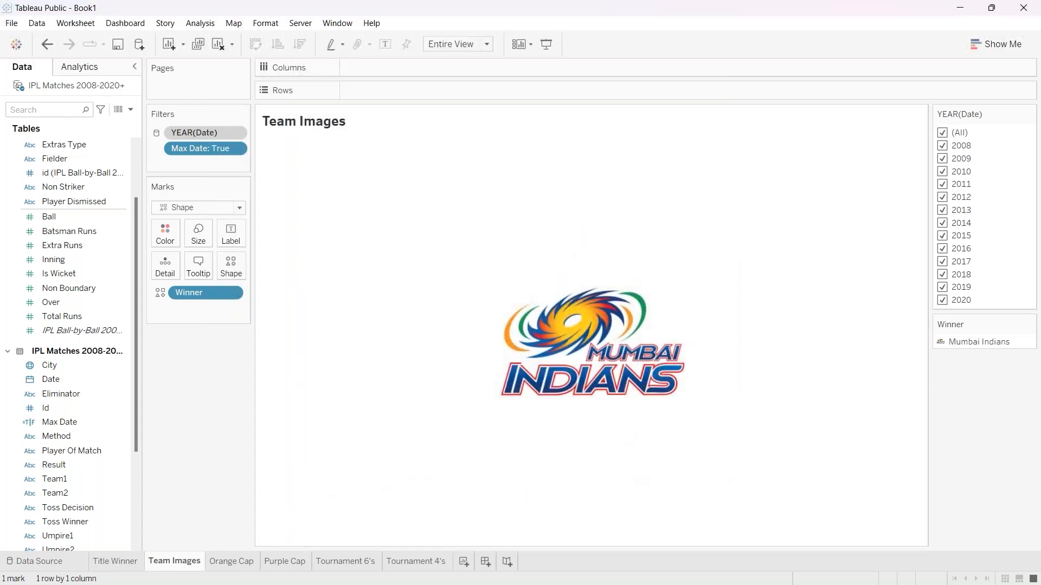
Switch to the IPL Tableau Images folder in File Explorer and look through the team logo and player pictures.
mouse_move(111, 573)
left_click(111, 496)
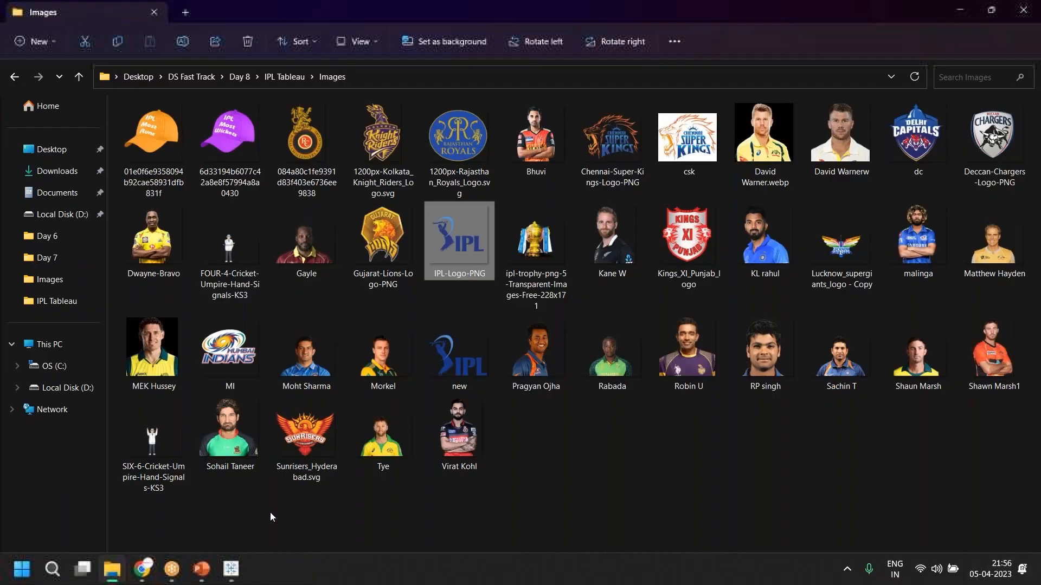
left_click(711, 436)
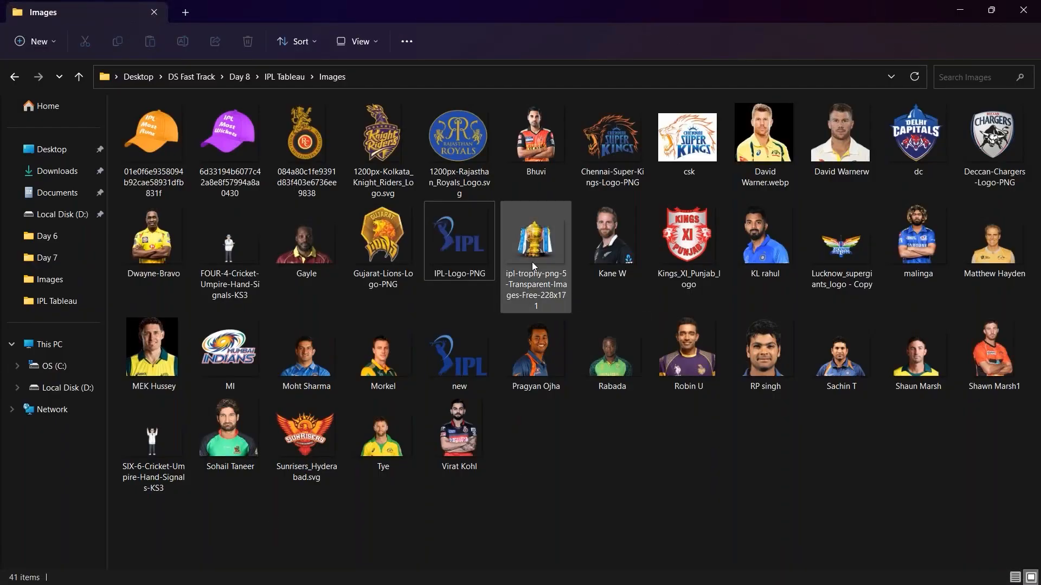
left_click(320, 143)
left_click(398, 151)
left_click(428, 151)
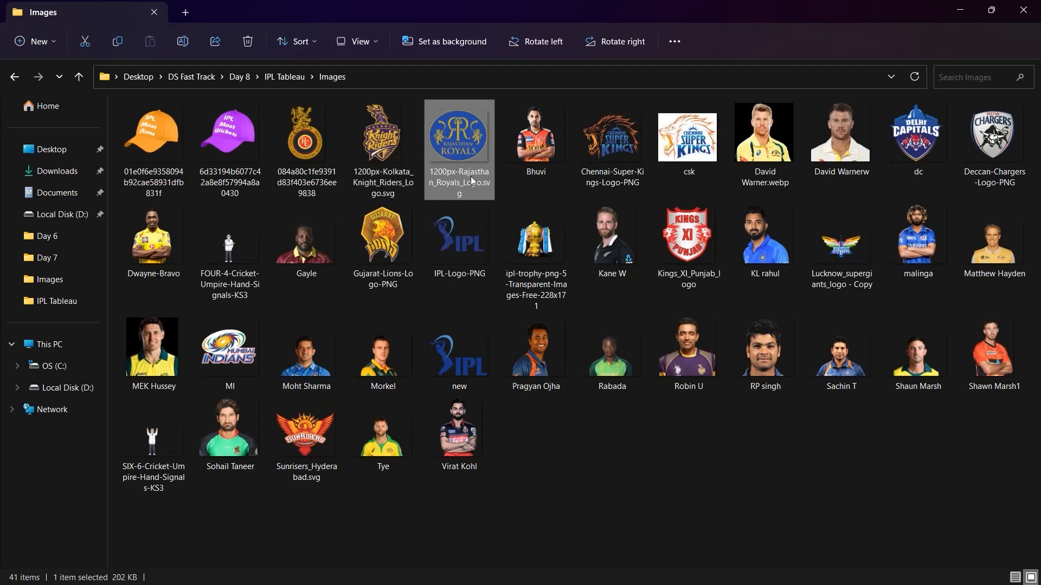
left_click(621, 161)
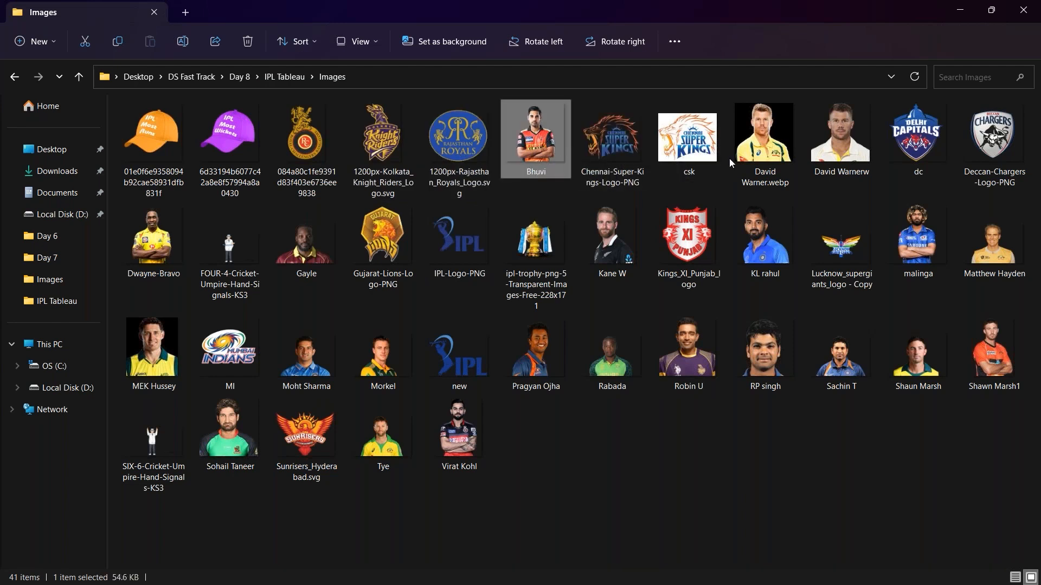
left_click(764, 144)
left_click(823, 154)
left_click(773, 232)
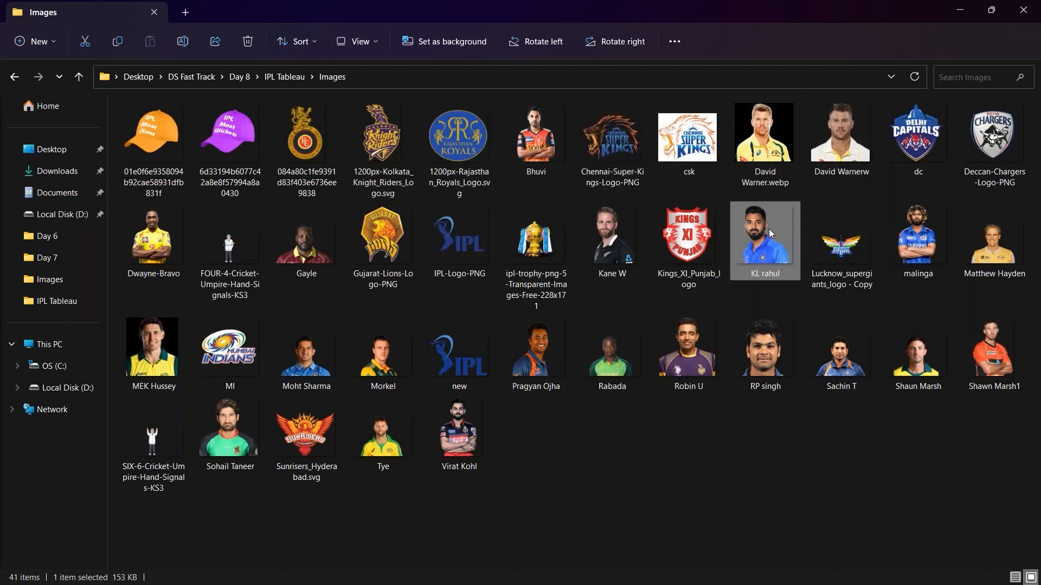
Examine the individual team logos in the Images folder, including Rajasthan, Kolkata, Mumbai, Gujarat, Punjab, Chennai, Delhi and Deccan Chargers.
left_click(453, 180)
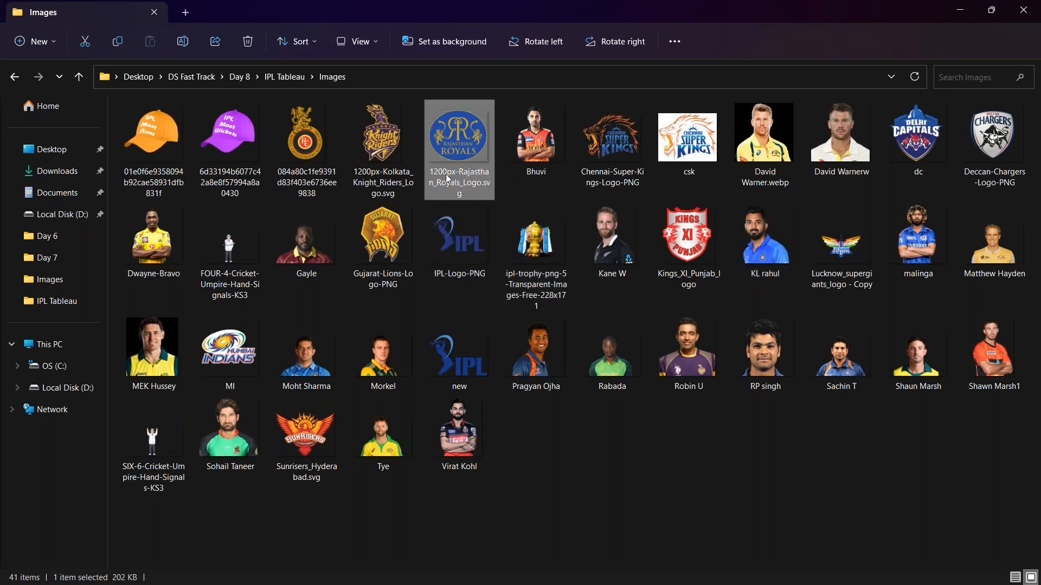
left_click(410, 161)
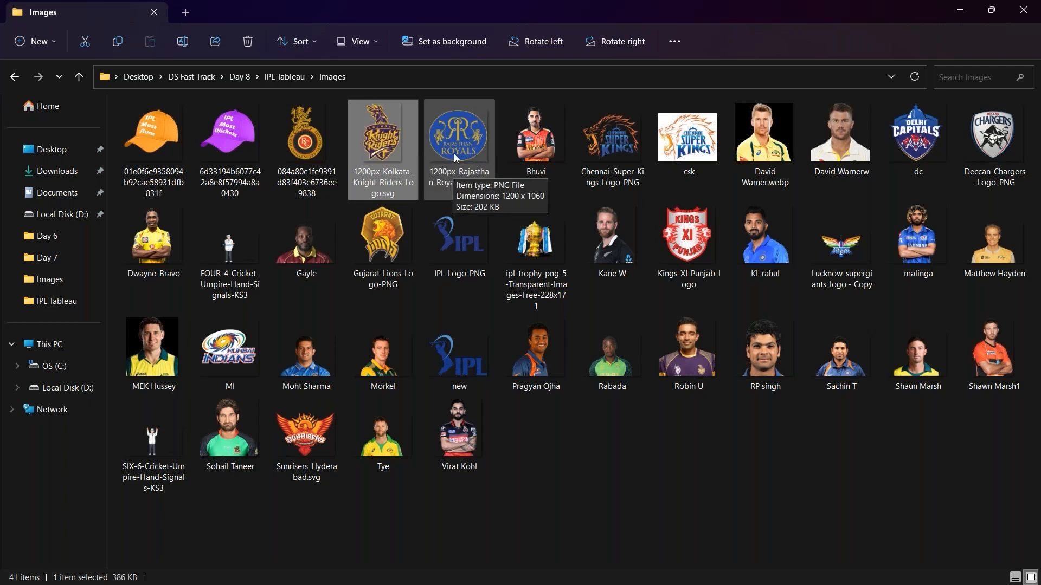
left_click(313, 163)
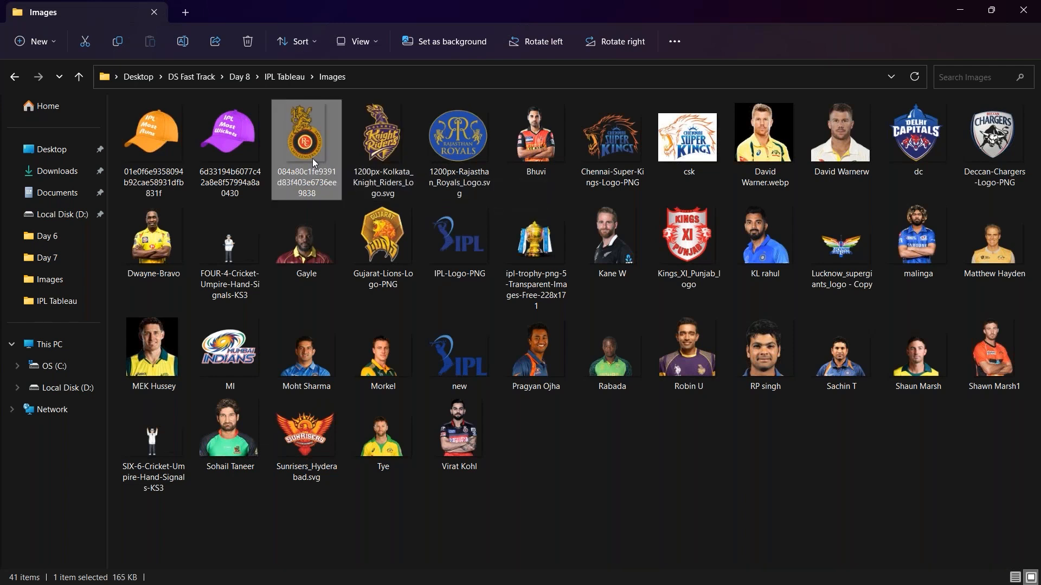
left_click(232, 333)
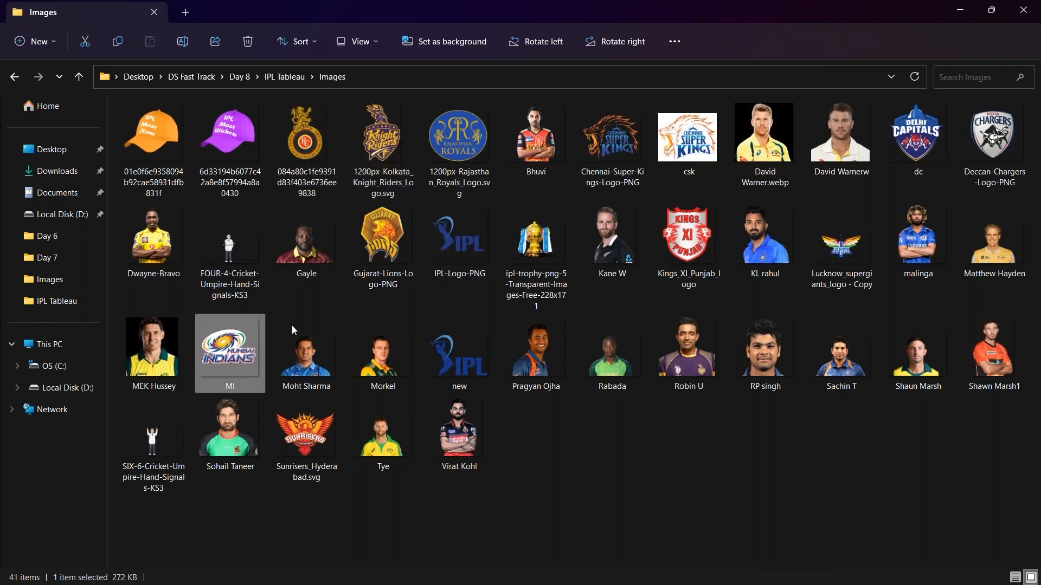
left_click(397, 284)
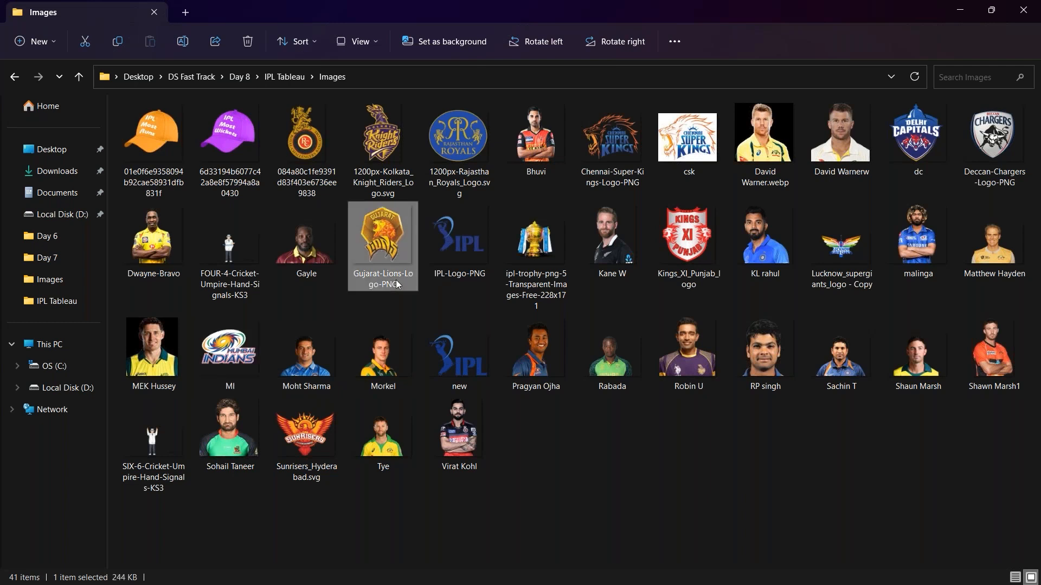
left_click(698, 247)
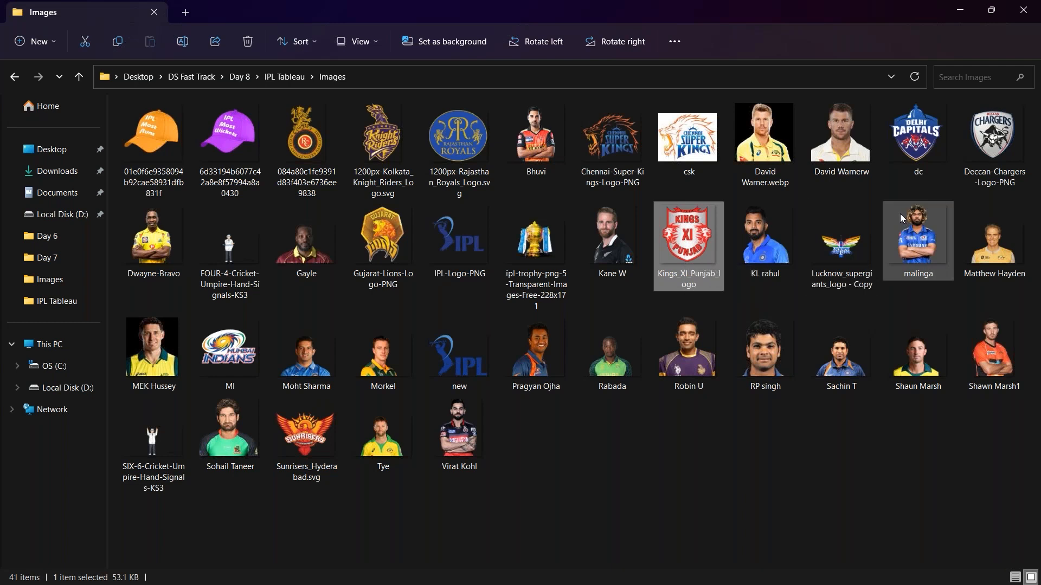
left_click(685, 149)
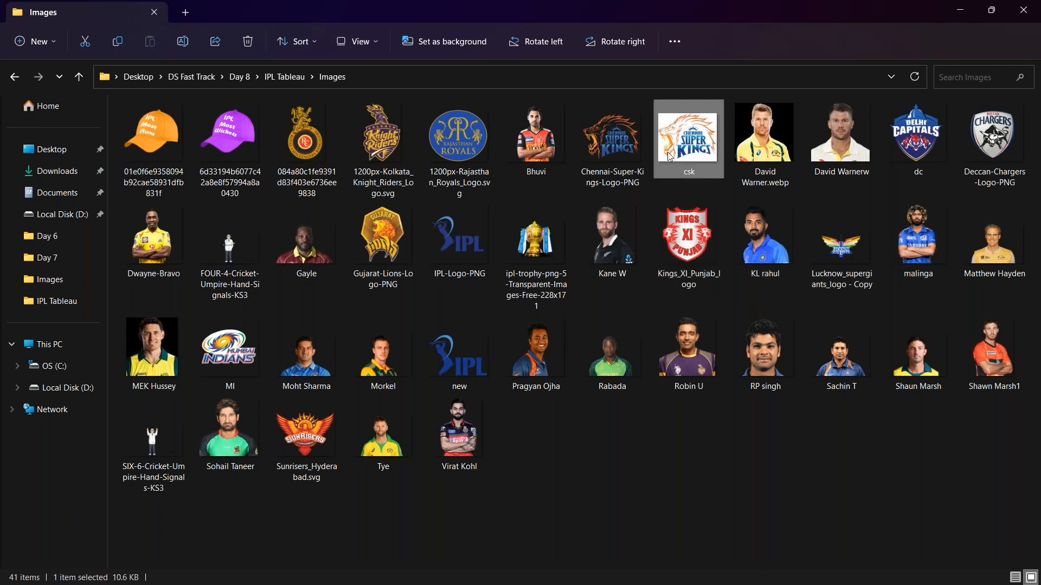
left_click(917, 148)
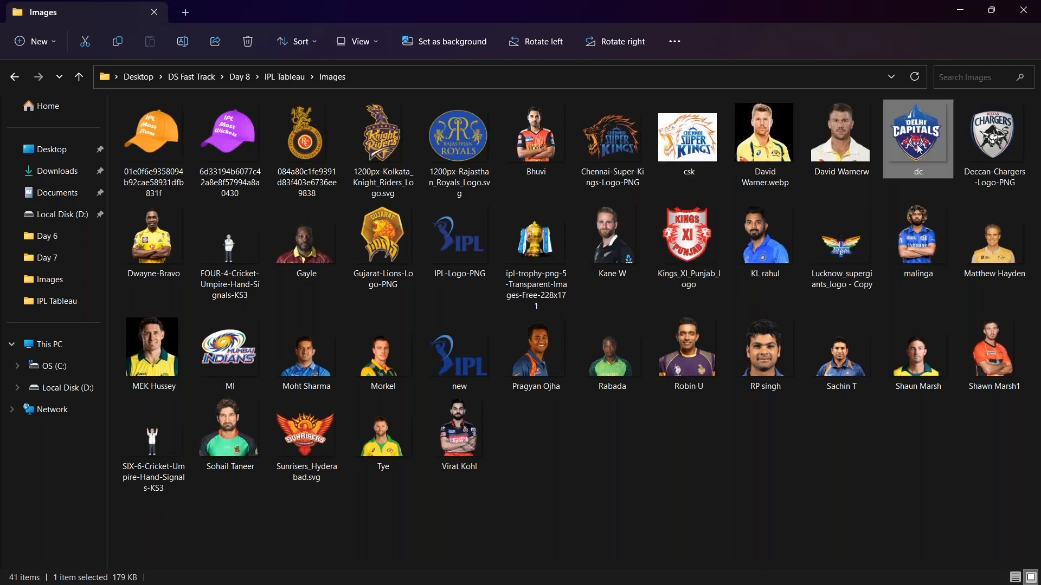
left_click(1000, 143)
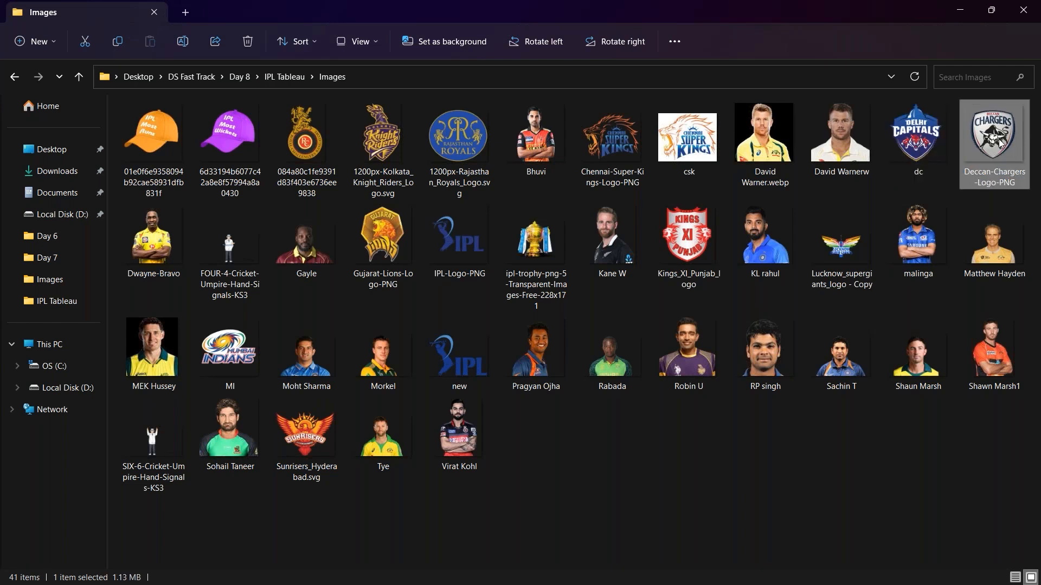
left_click(292, 442)
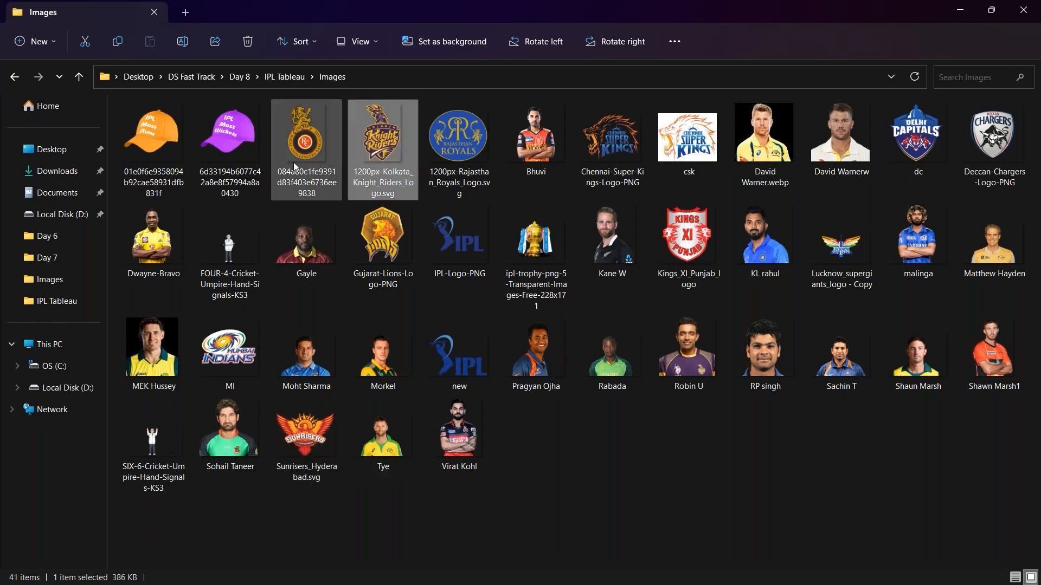
left_click(459, 138)
Select the first row's team logos together: Bangalore, Kolkata, Rajasthan, both Chennai logos, Delhi Capitals and Deccan Chargers.
left_click(684, 155)
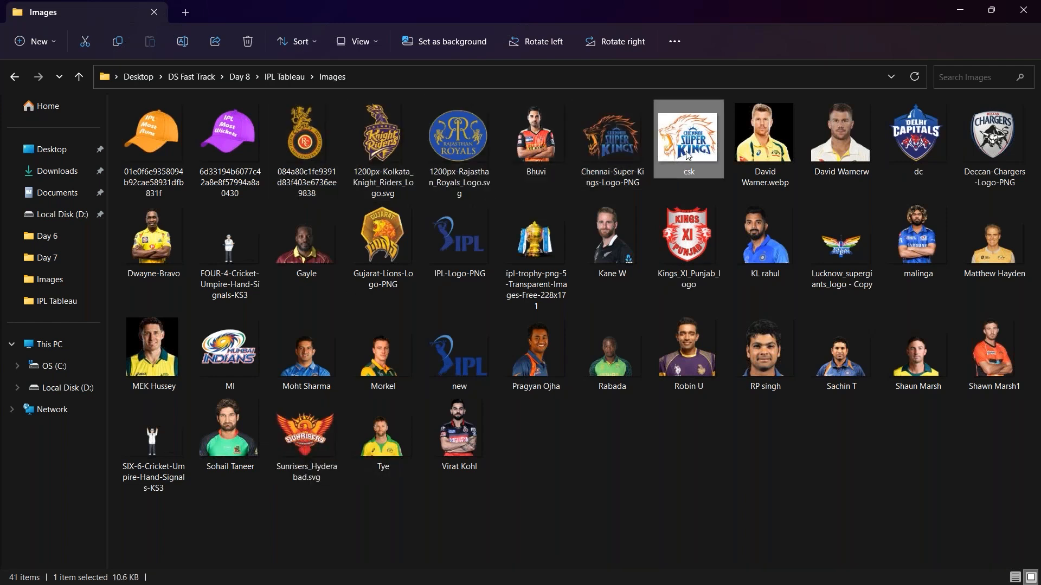
left_click(306, 136)
left_click(382, 139, "ctrl")
left_click(489, 157, "ctrl")
left_click(599, 168, "ctrl")
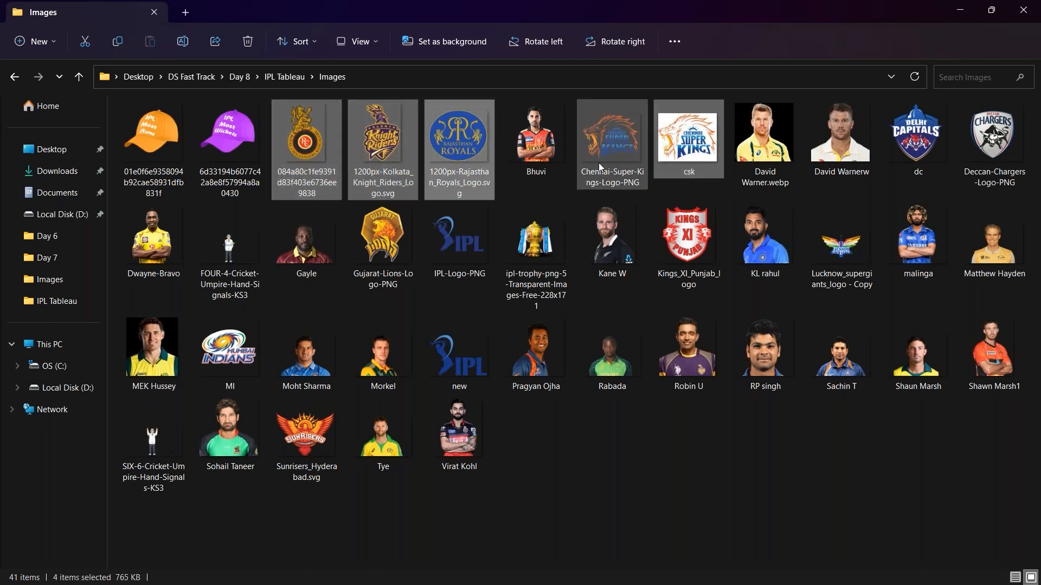
left_click(916, 157, "ctrl")
left_click(992, 146, "ctrl")
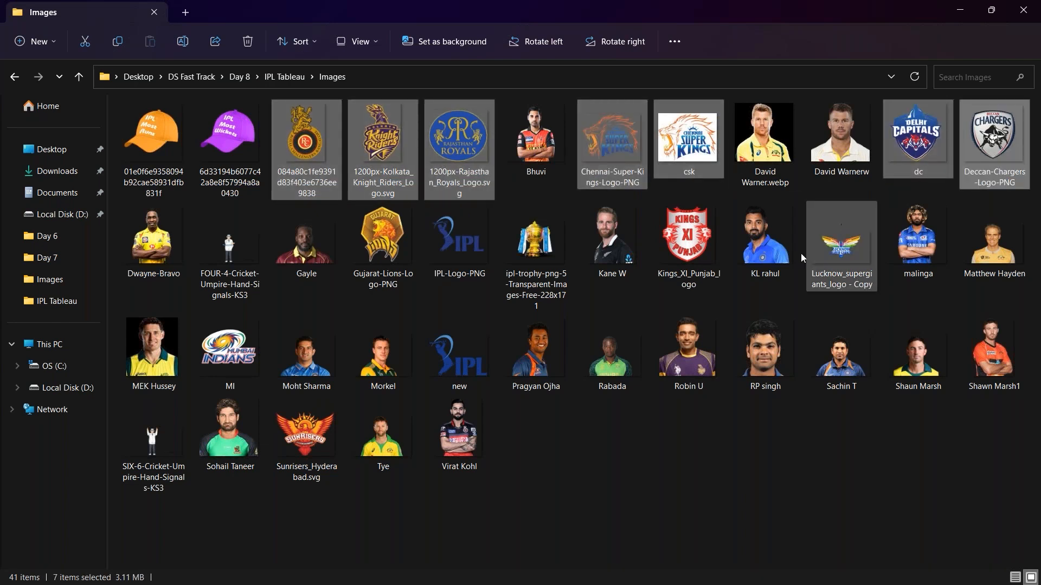
Add the Punjab, Lucknow, Gujarat, Mumbai and Sunrisers Hyderabad logos to the selection, leaving out the IPL logo.
left_click(674, 263, "ctrl")
left_click(840, 244, "ctrl")
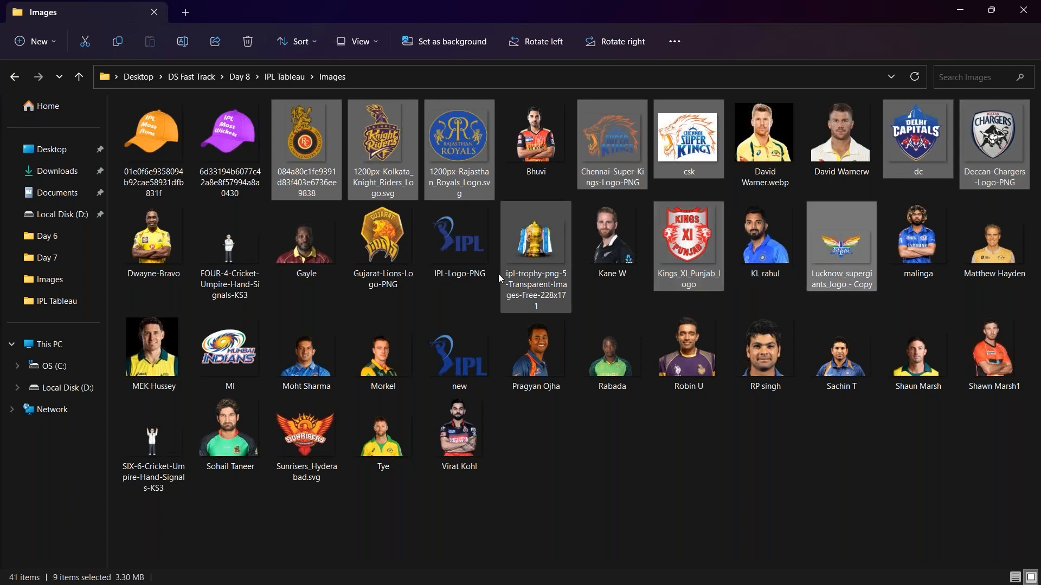
left_click(459, 244, "ctrl")
left_click(400, 266, "ctrl")
left_click(473, 260, "ctrl")
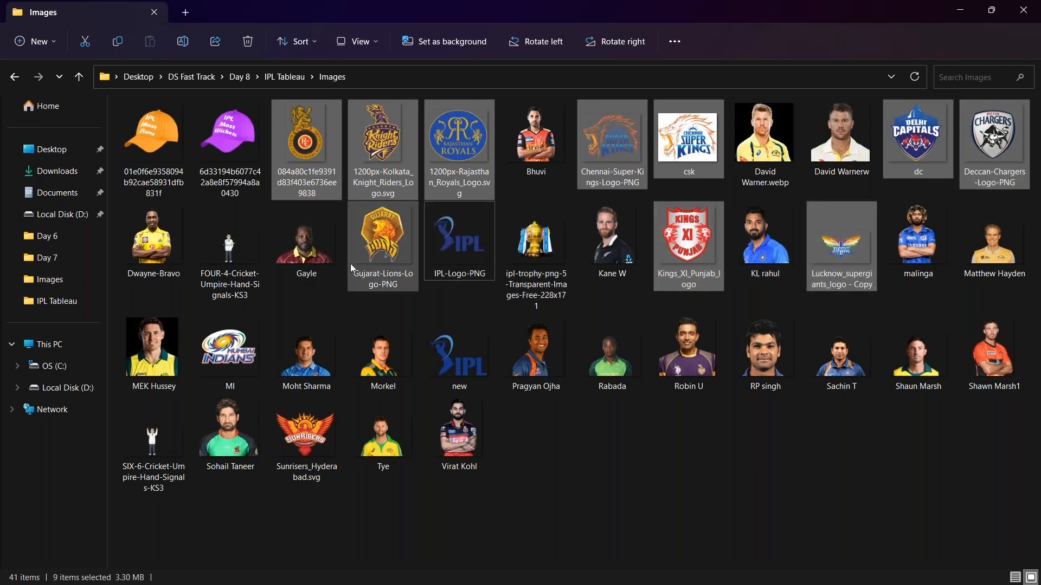
left_click(217, 341, "ctrl")
left_click(216, 341, "ctrl")
left_click(314, 422, "ctrl")
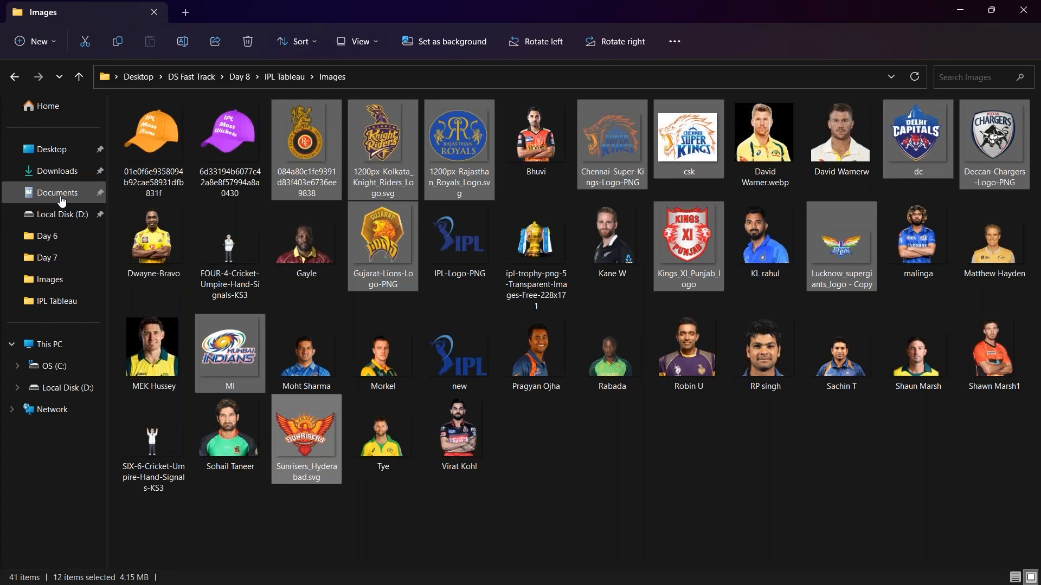
Open the Teams Images folder inside Documents > My Tableau Repository > Shapes to view the stored logos.
left_click(61, 196)
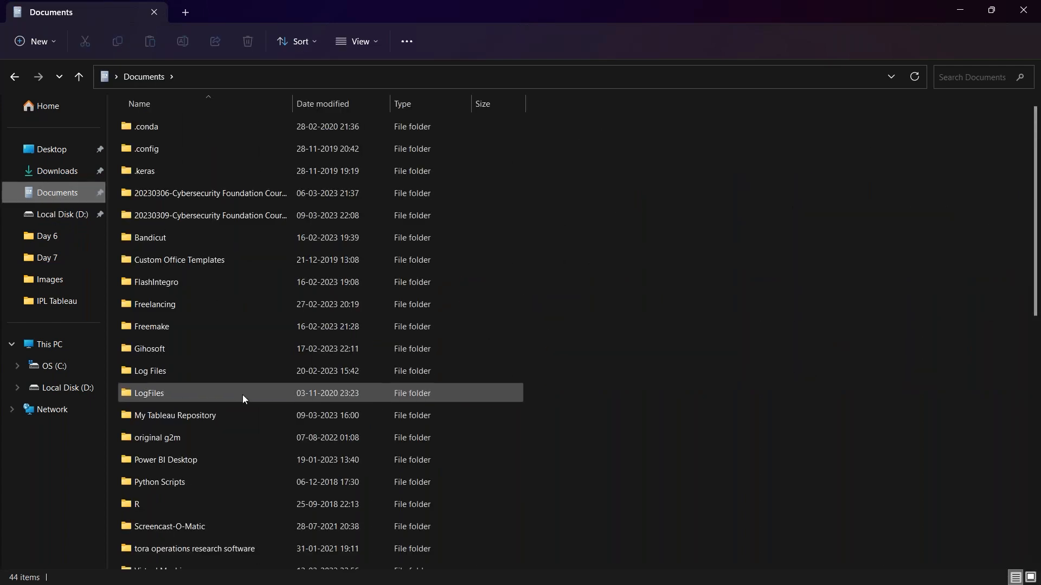
left_click(218, 415)
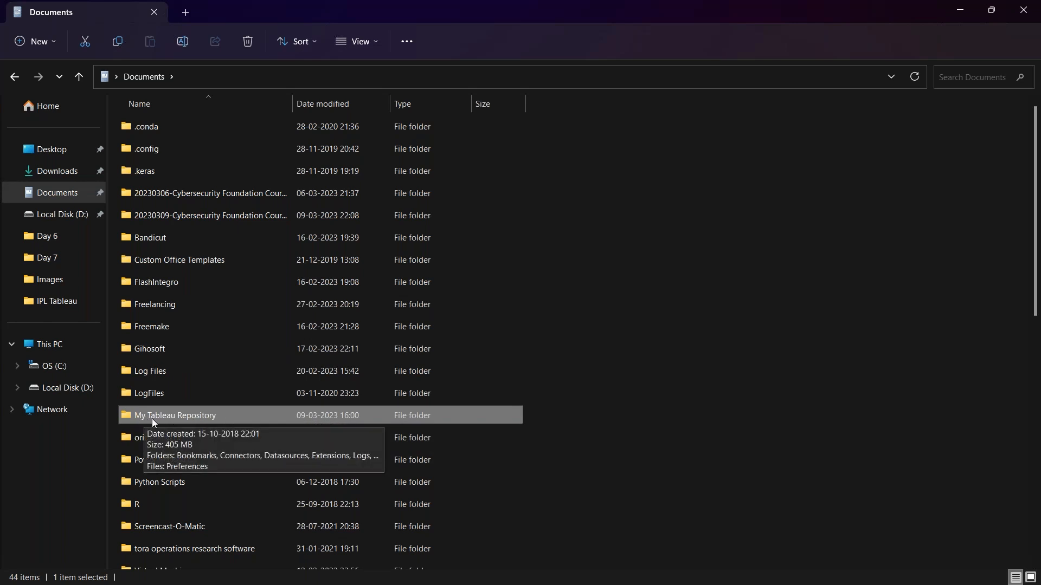
left_click(186, 417)
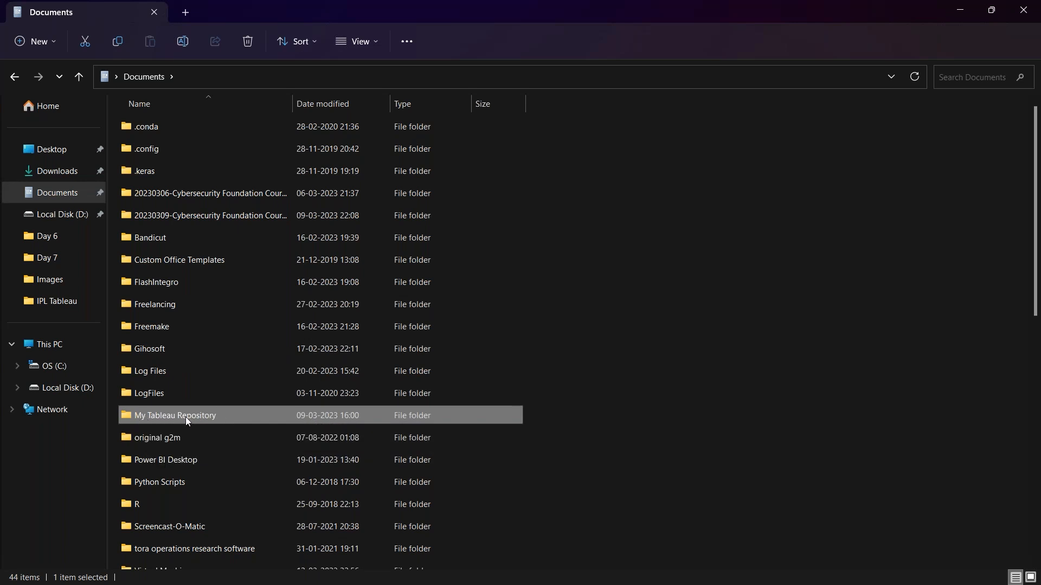
left_click(256, 418)
double_click(256, 418)
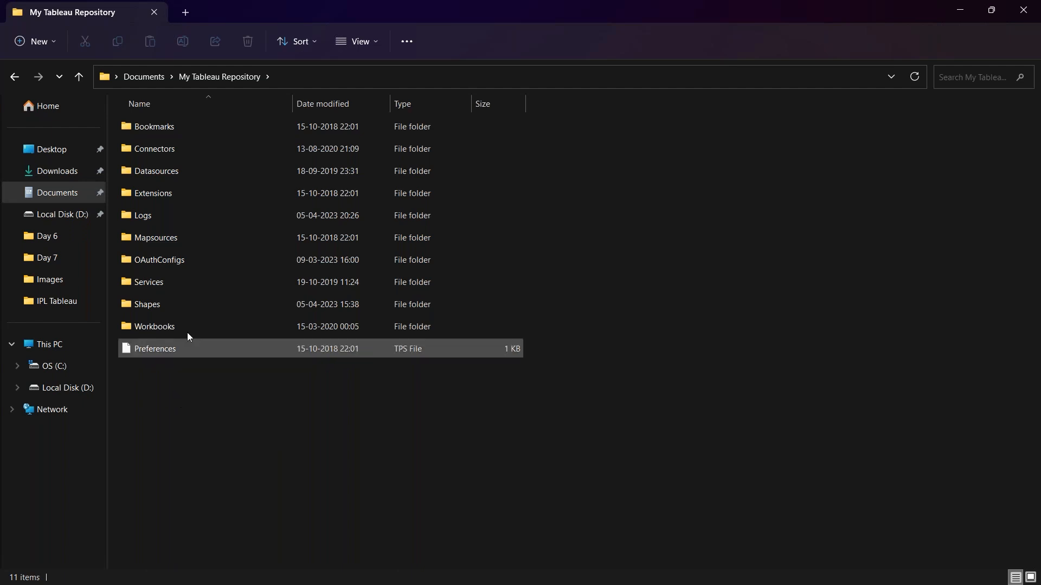
double_click(173, 307)
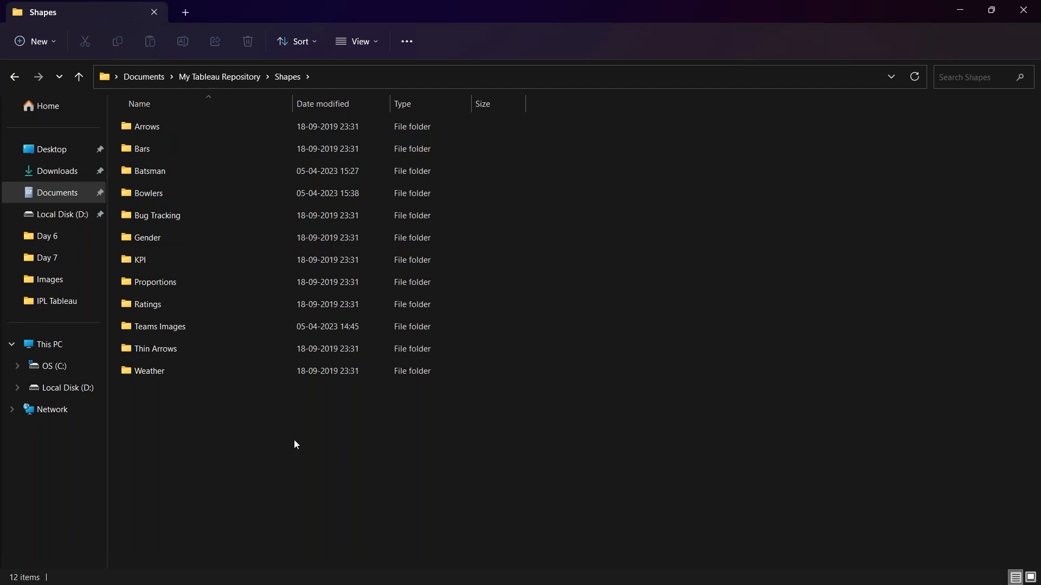
double_click(173, 327)
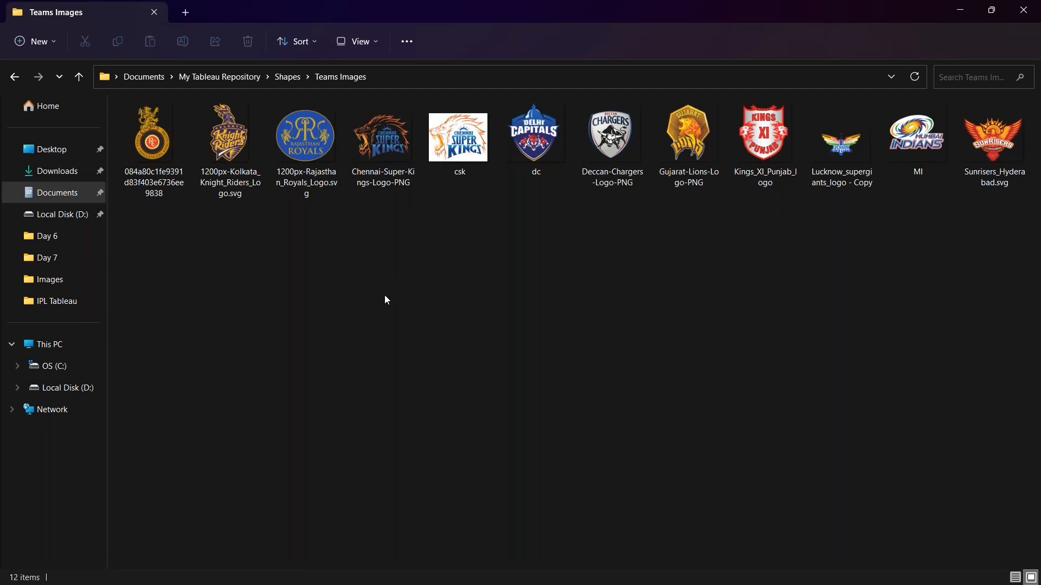
Go back to the Shapes folder of the Tableau repository, and switch to the Book1 workbook in Tableau Public.
left_click(288, 77)
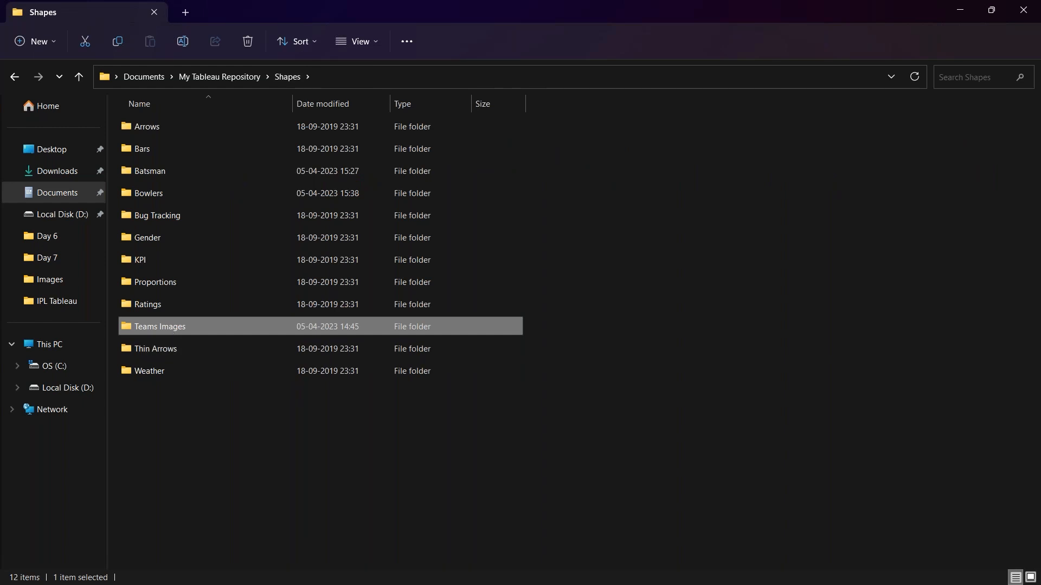
mouse_move(231, 570)
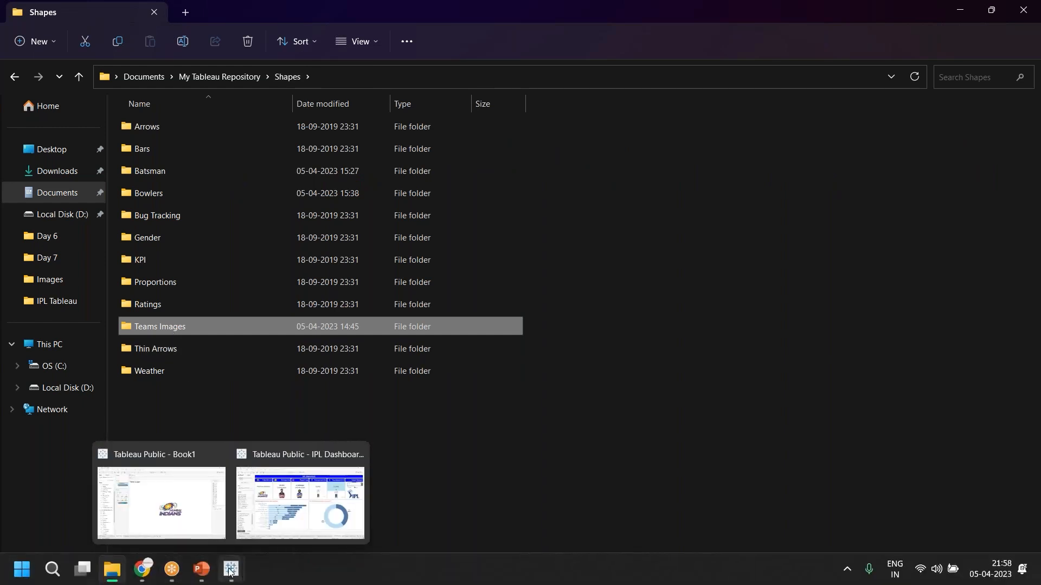
left_click(198, 522)
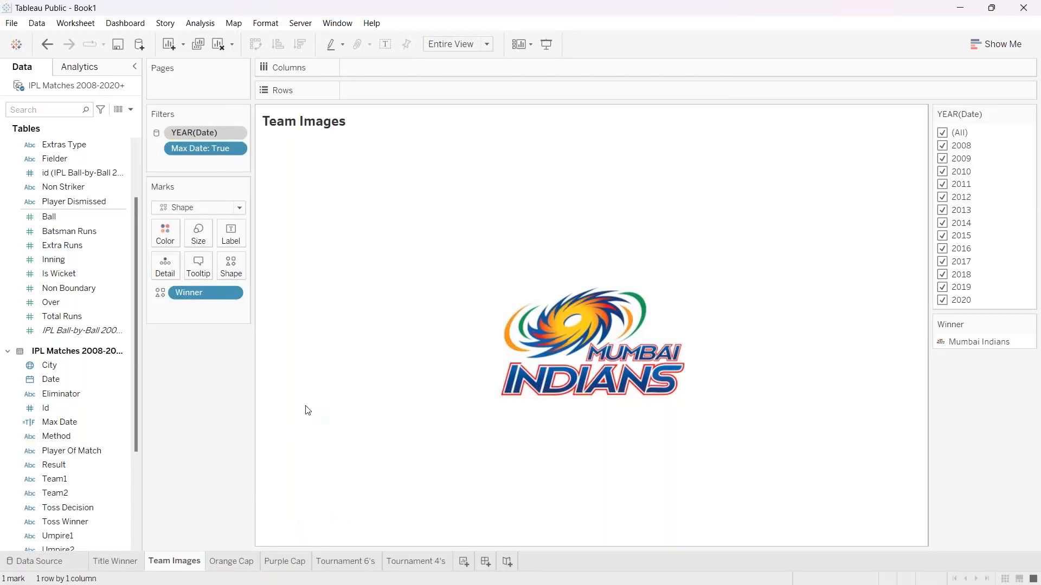
Open the shape settings for Winner on the Team Images sheet and reload the shapes from the repository.
left_click(231, 266)
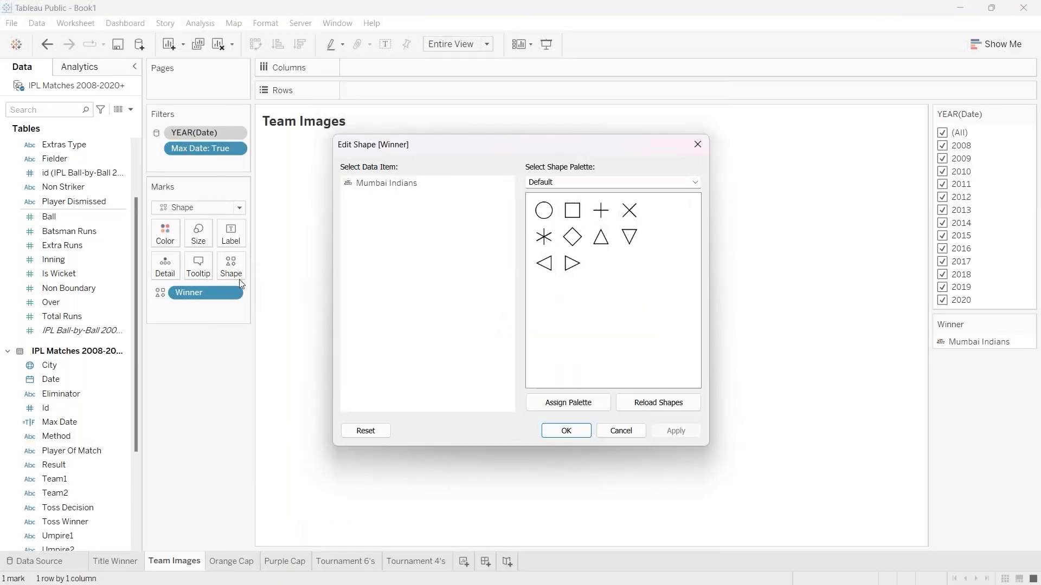
left_click(623, 184)
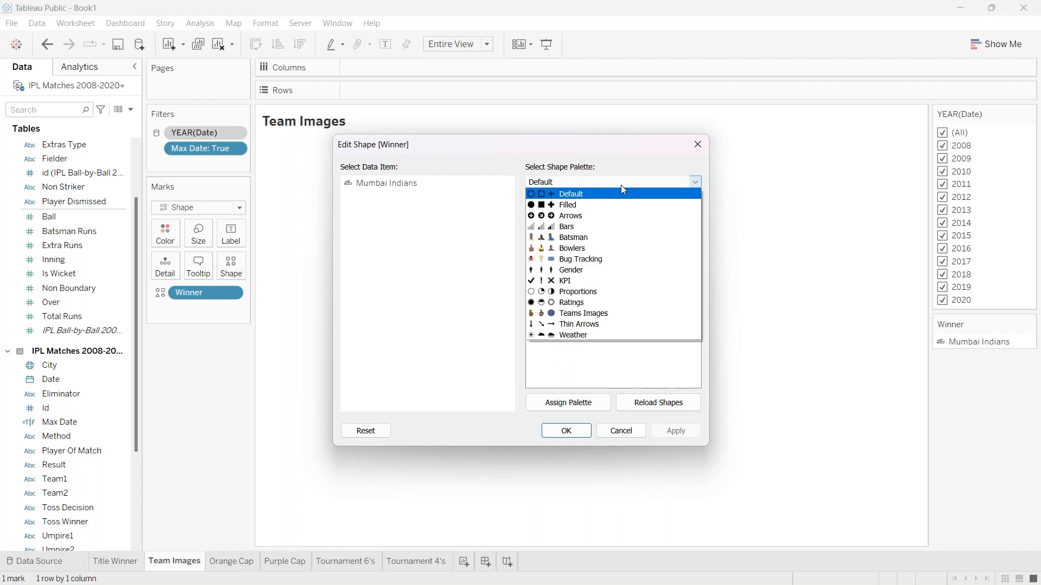
left_click(621, 186)
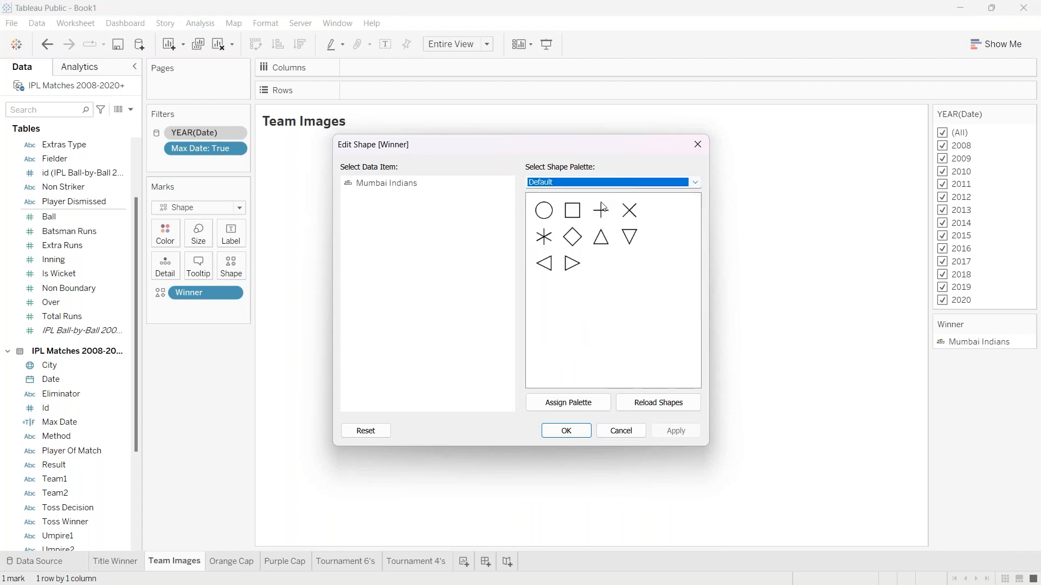
left_click(666, 408)
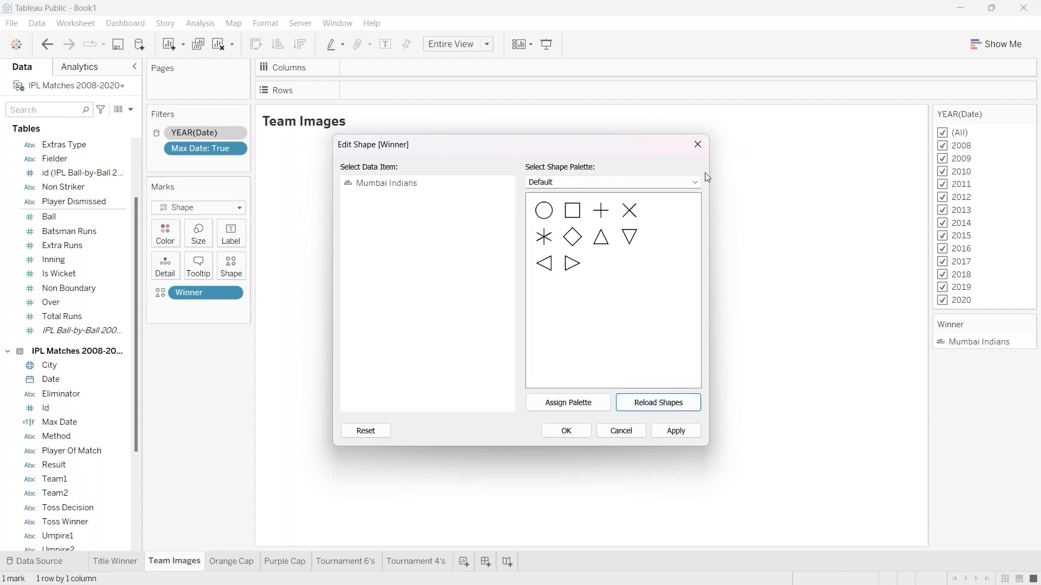
Choose the Teams Images shape palette with Mumbai Indians selected, and apply the shape settings.
left_click(696, 183)
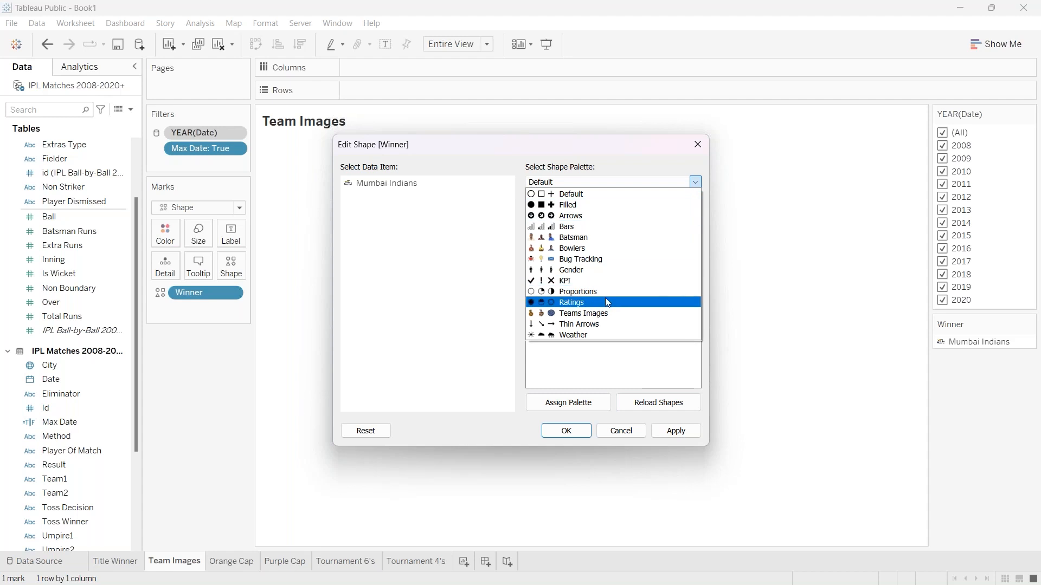
left_click(599, 314)
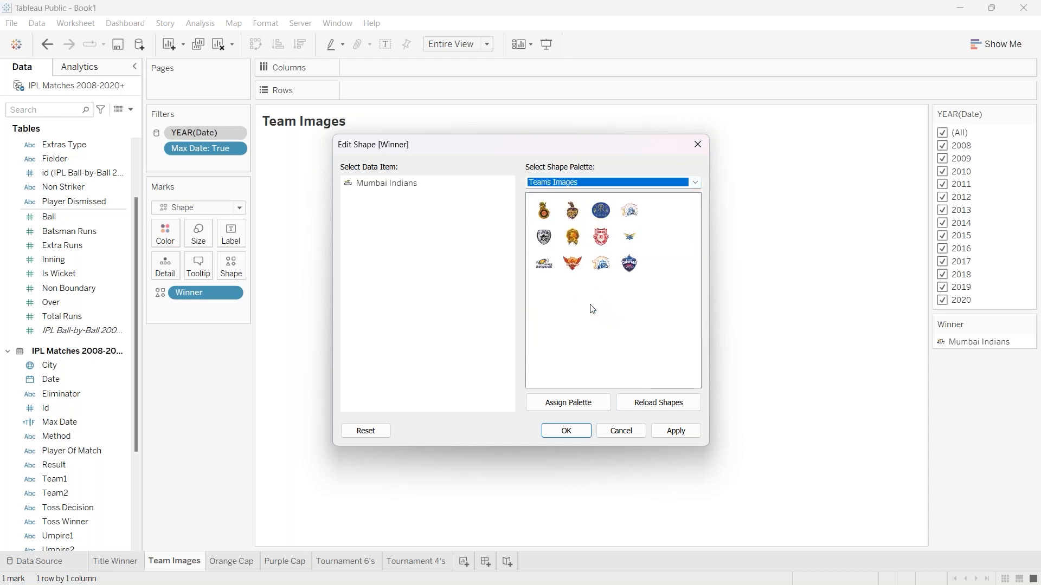
left_click(384, 184)
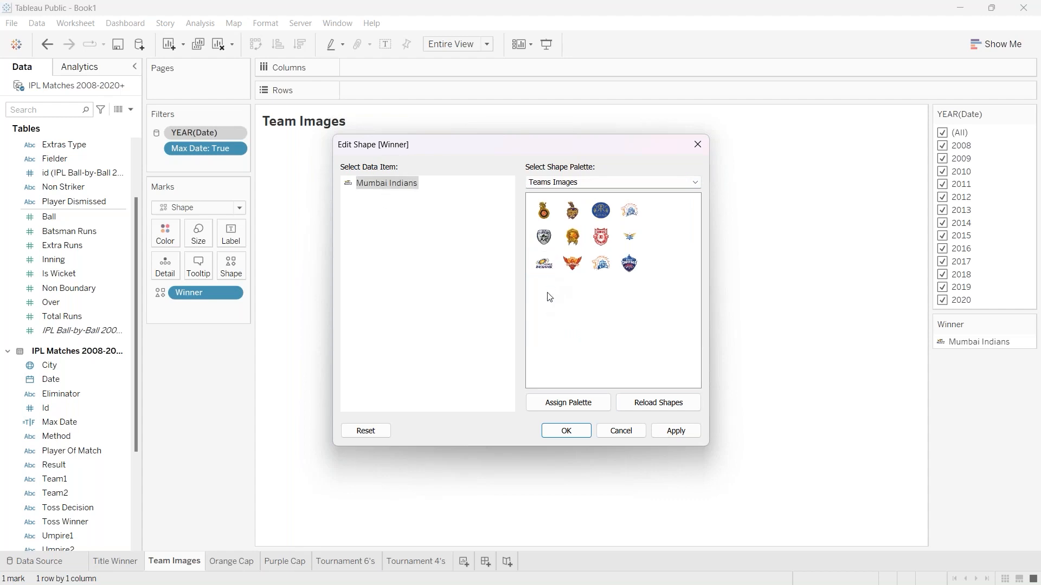
left_click(669, 431)
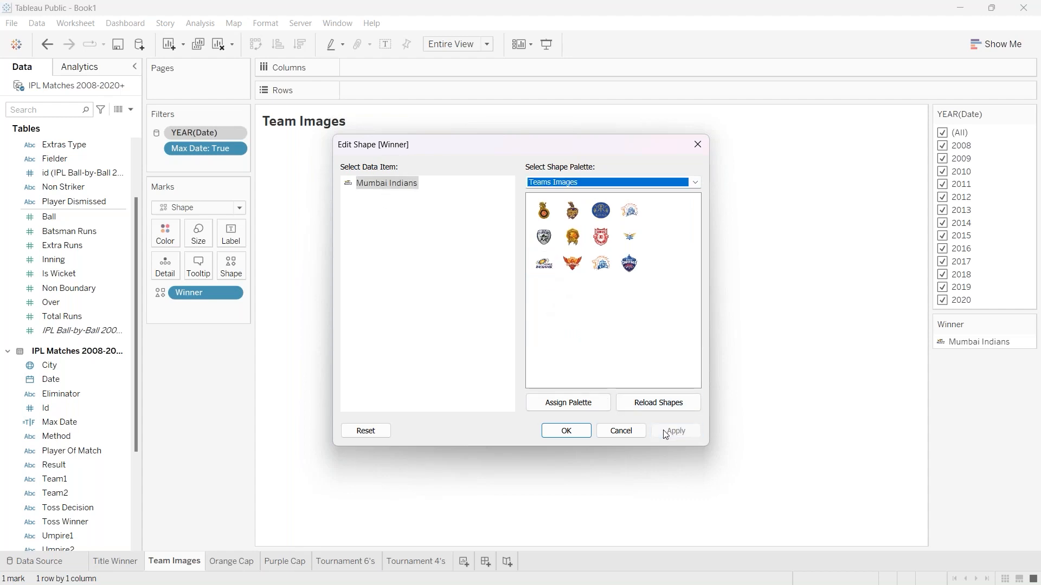
left_click(566, 430)
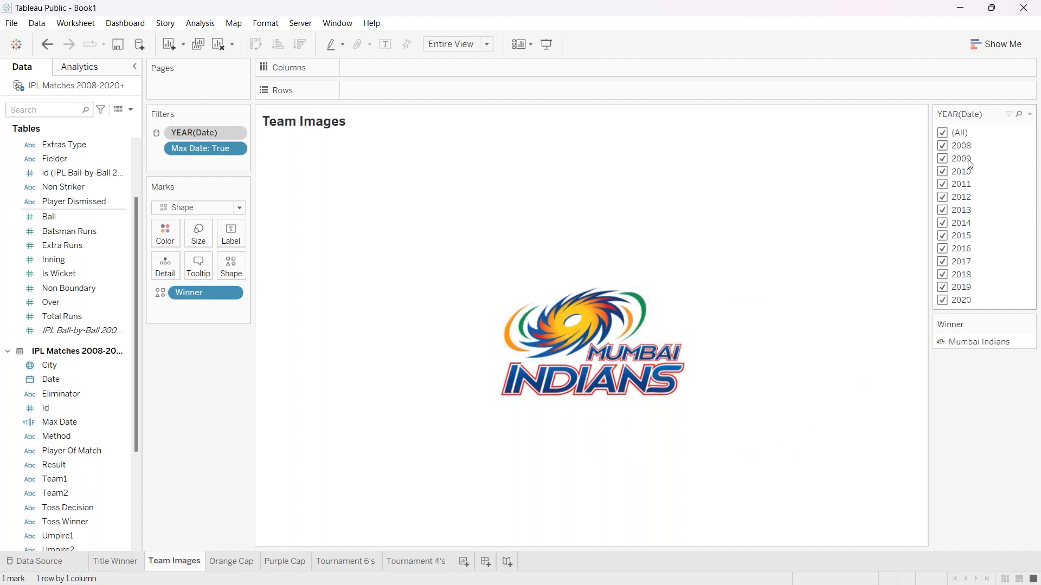
Filter the sheet to 2008 only and assign Rajasthan Royals its blue logo from the Teams Images palette.
left_click(948, 137)
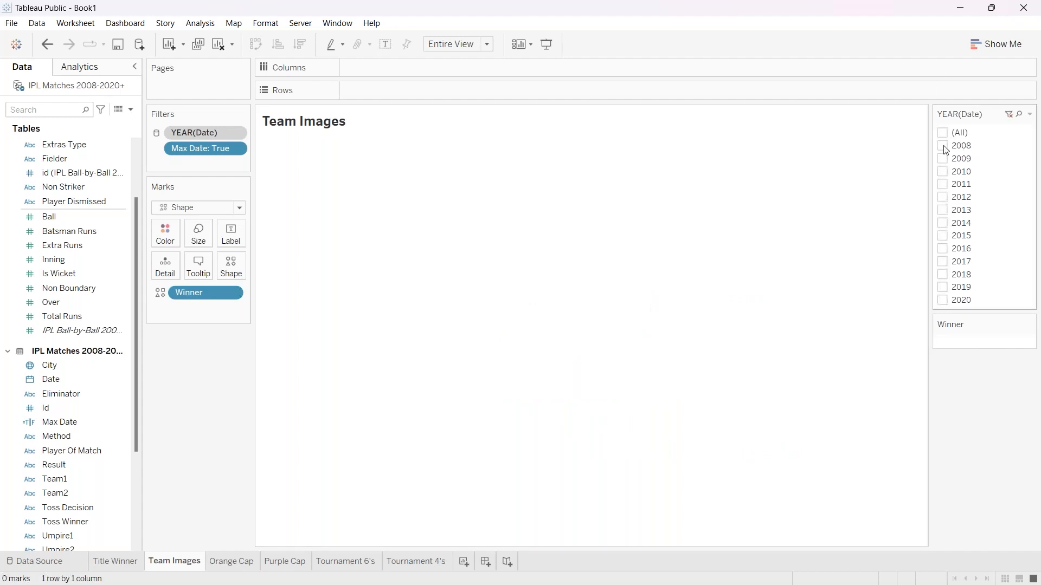
left_click(946, 149)
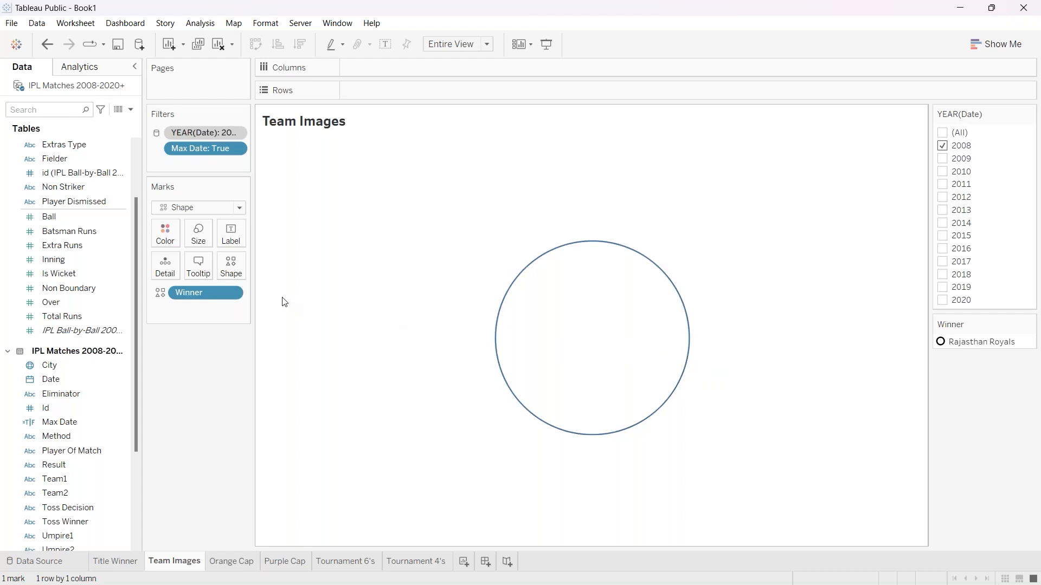
left_click(230, 269)
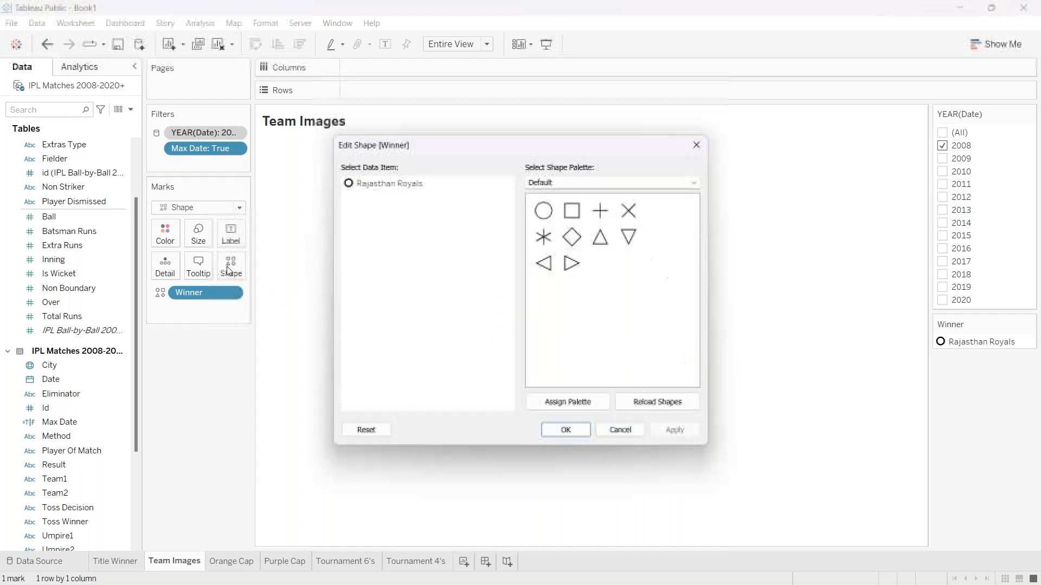
left_click(632, 183)
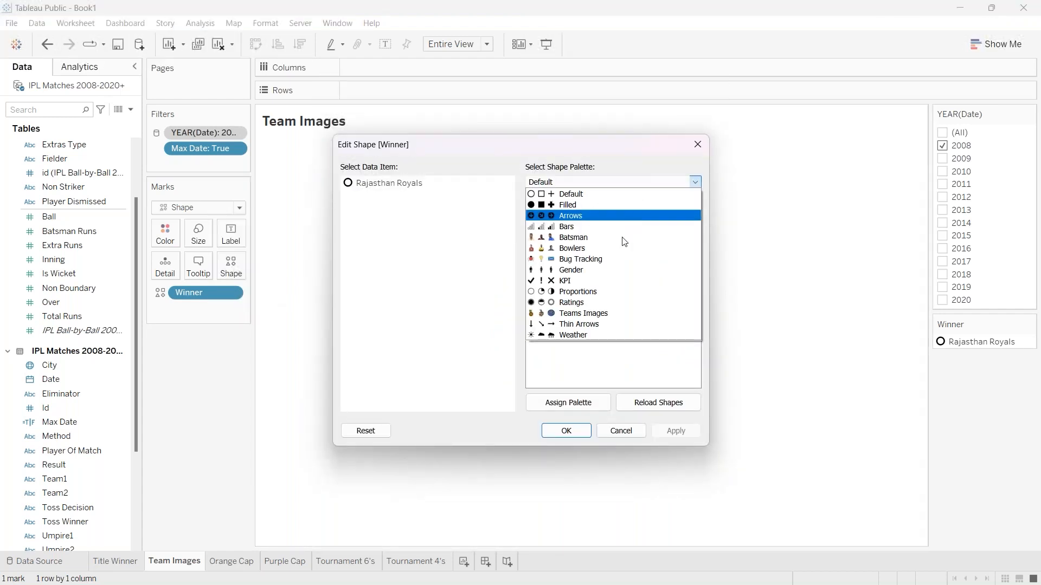
left_click(619, 314)
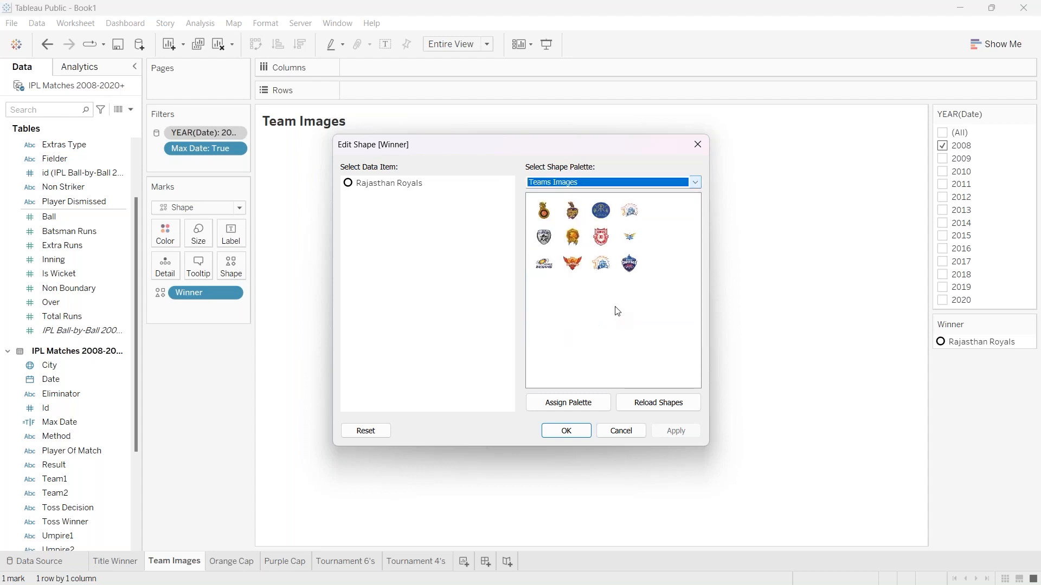
left_click(355, 185)
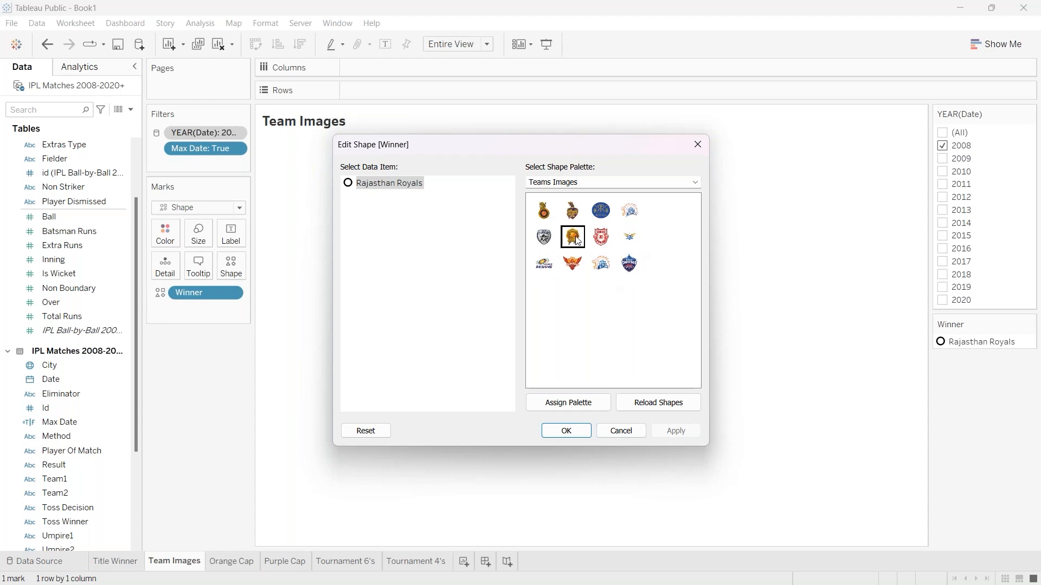
left_click(595, 216)
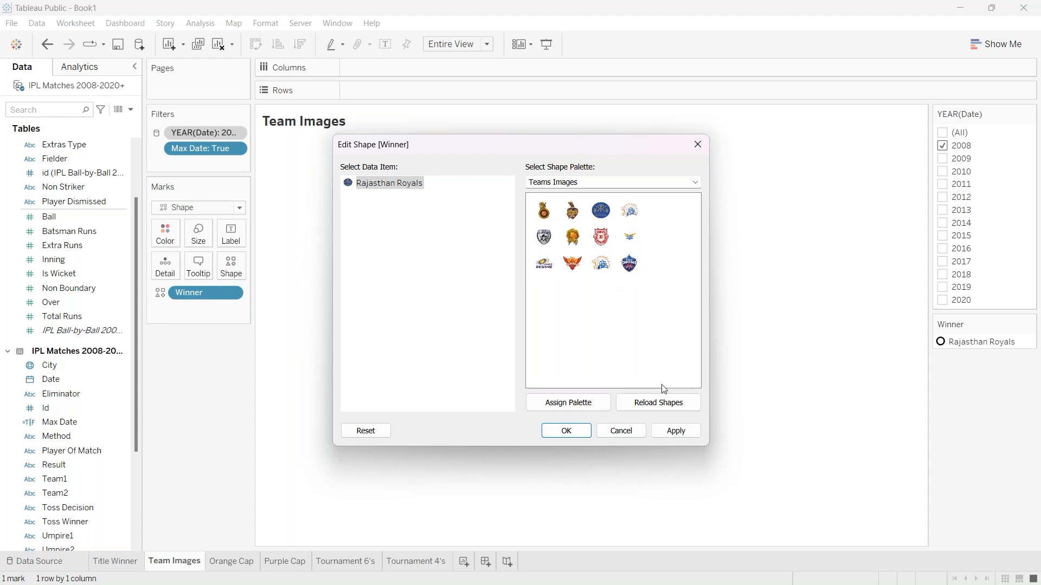
left_click(686, 431)
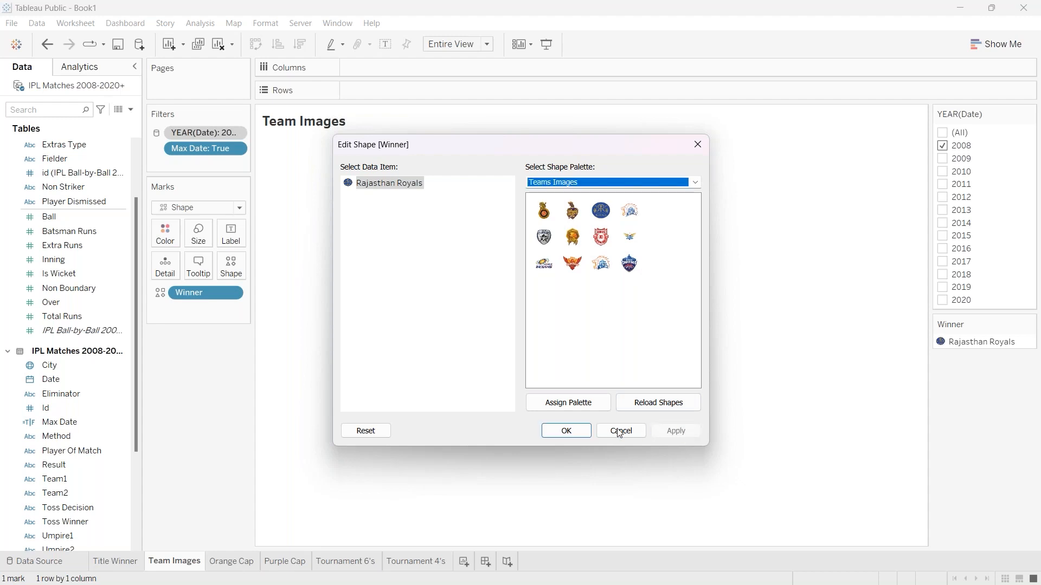
left_click(567, 431)
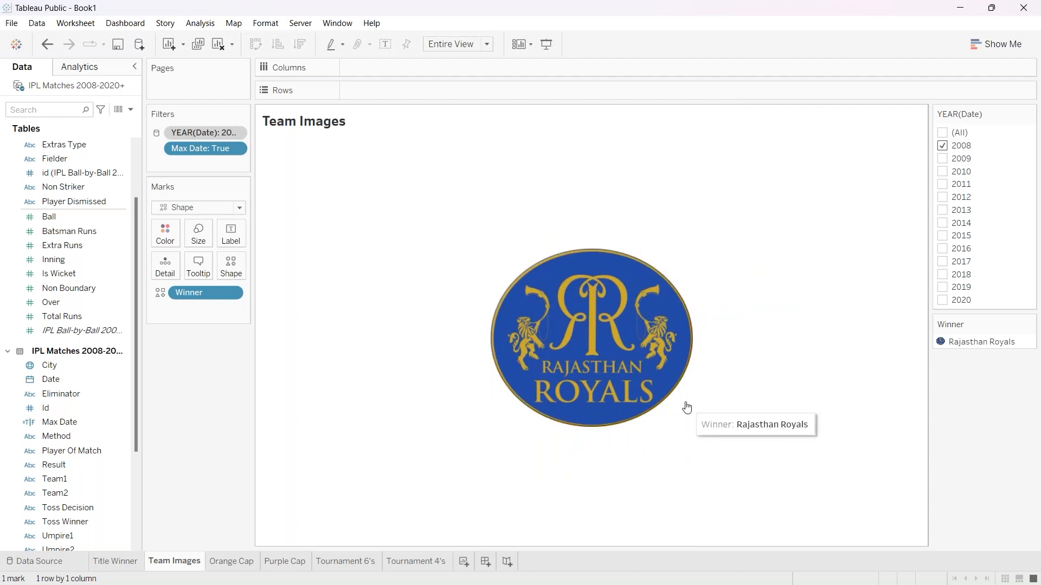
Change the year filter to 2009 only and assign Deccan Chargers its shield logo from the Teams Images palette.
left_click(942, 147)
left_click(943, 159)
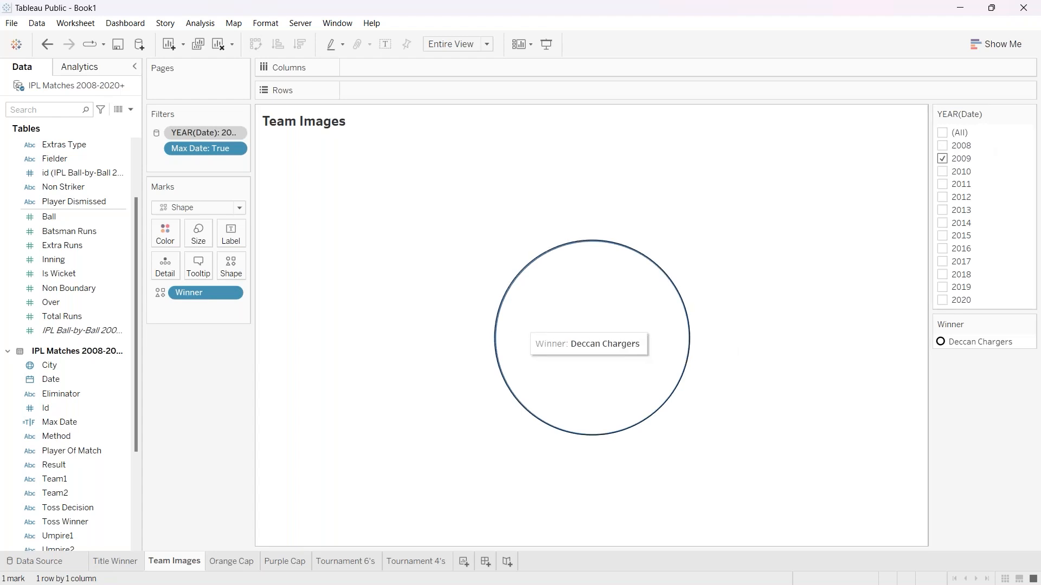
left_click(235, 266)
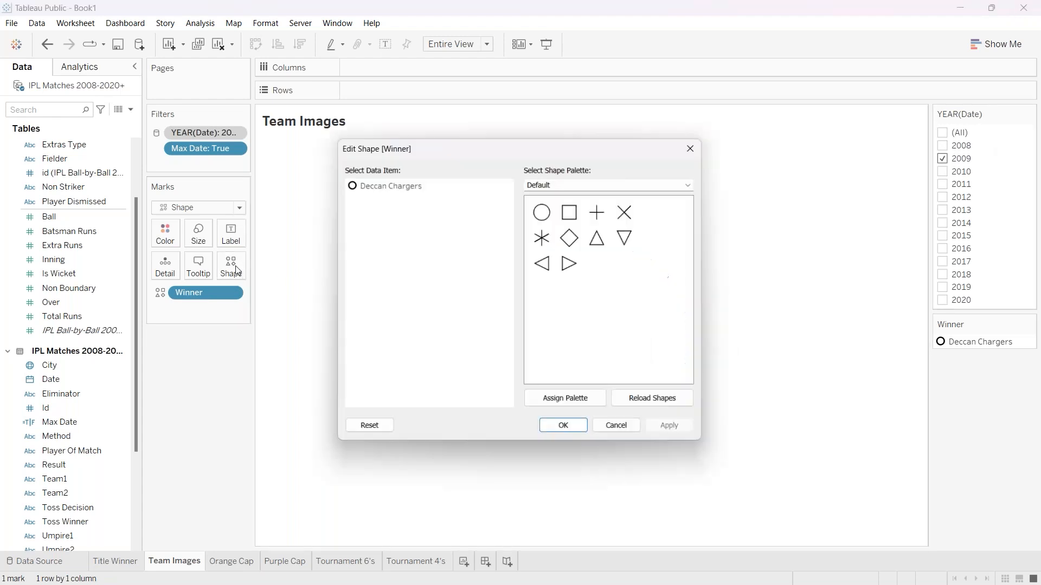
left_click(631, 183)
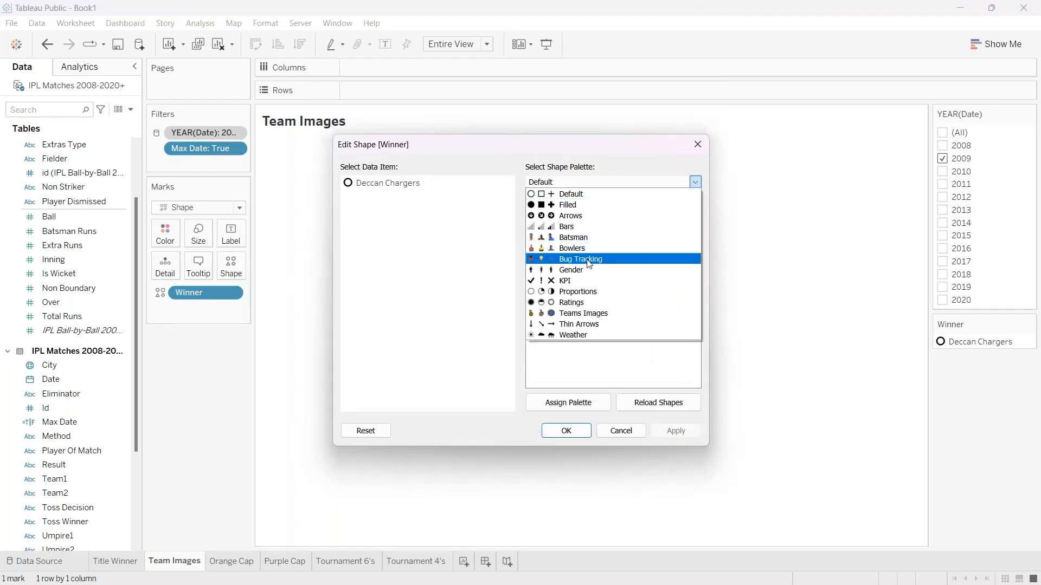
left_click(587, 319)
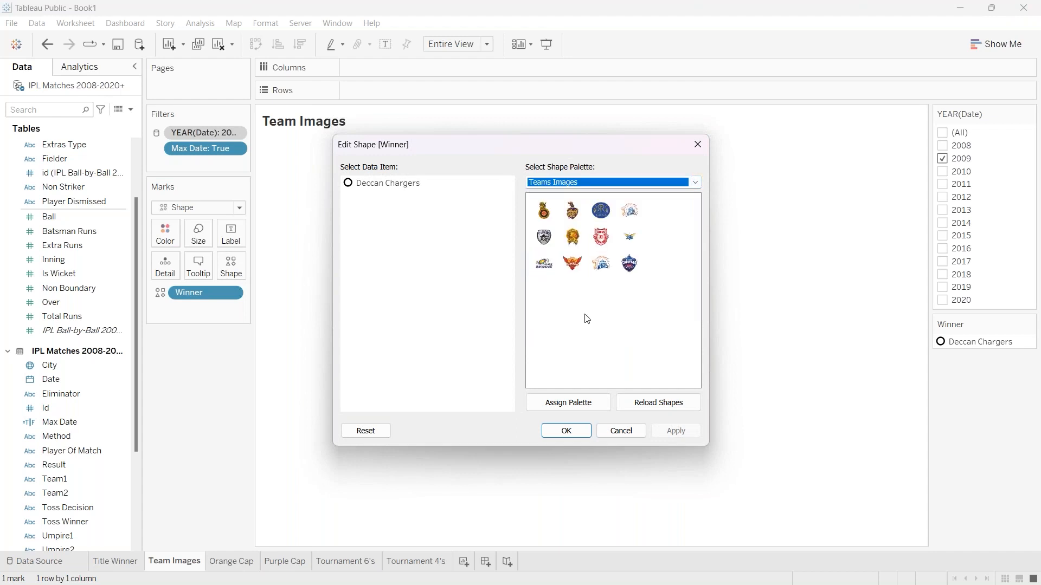
left_click(402, 189)
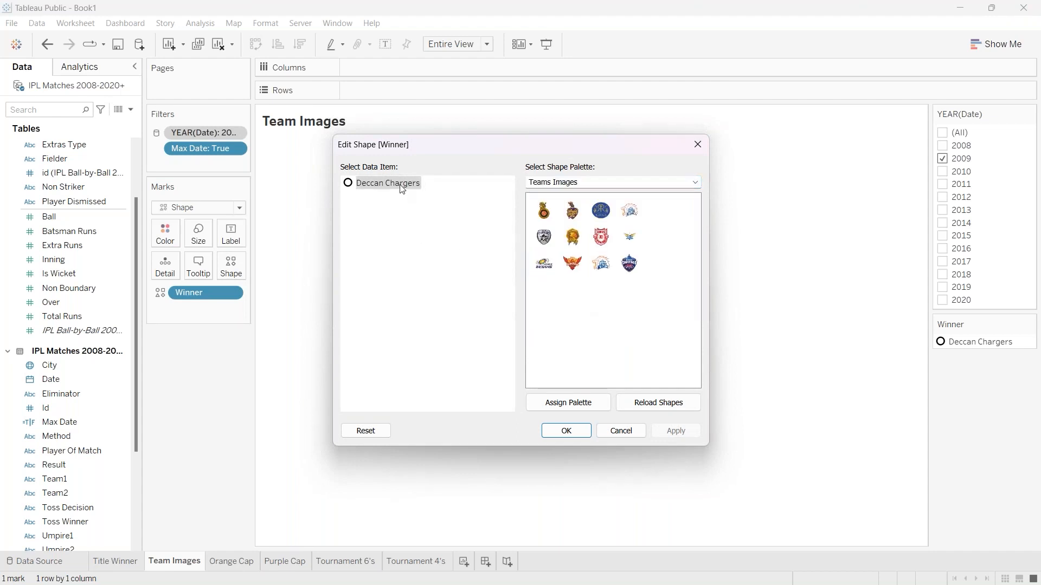
left_click(630, 268)
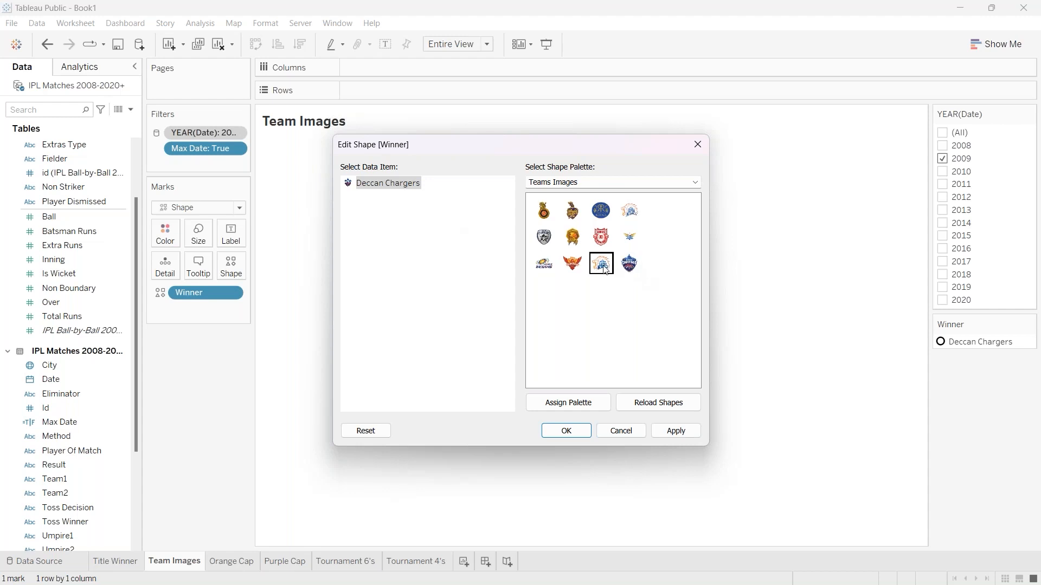
left_click(547, 240)
left_click(678, 432)
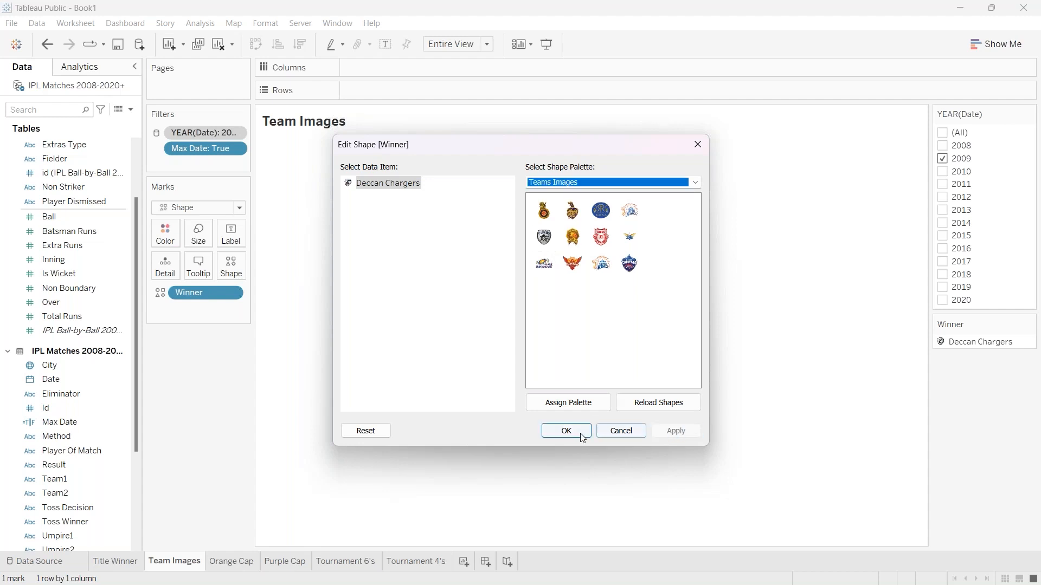
left_click(577, 432)
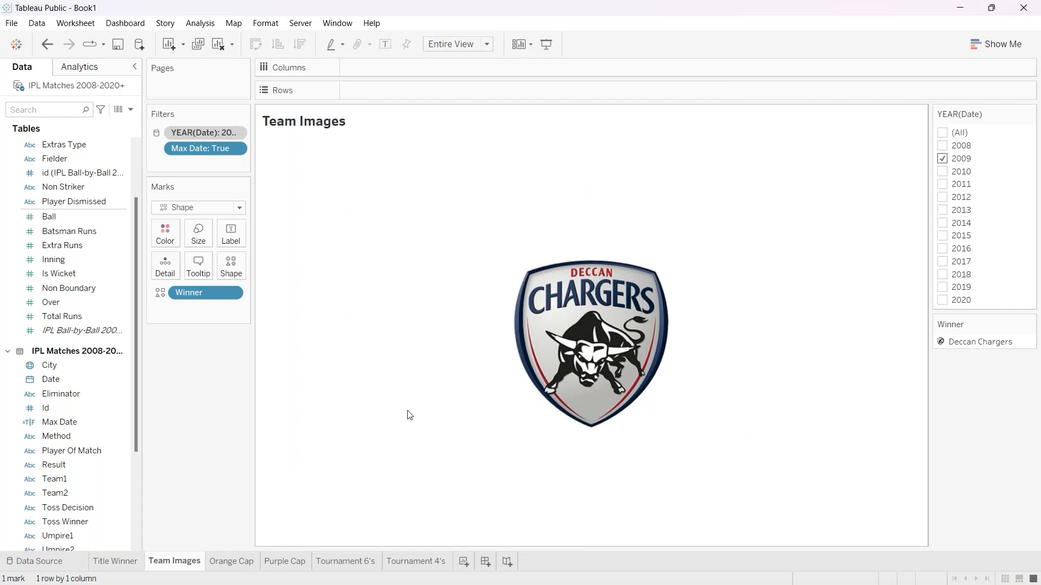
Change the year filter to 2010 only and assign Chennai Super Kings the first-row lion logo from the Teams Images palette.
left_click(943, 171)
left_click(943, 163)
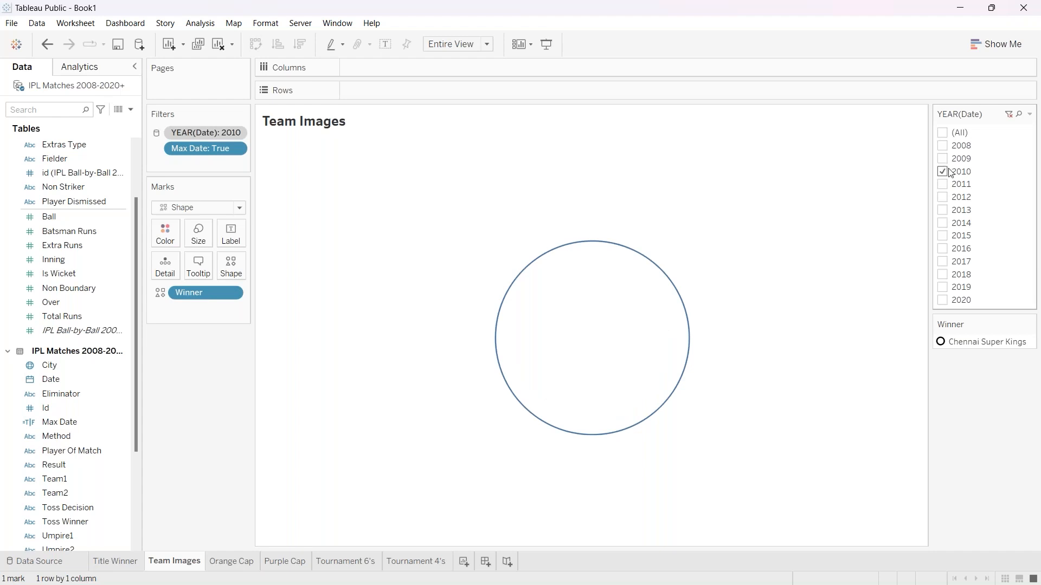
left_click(241, 273)
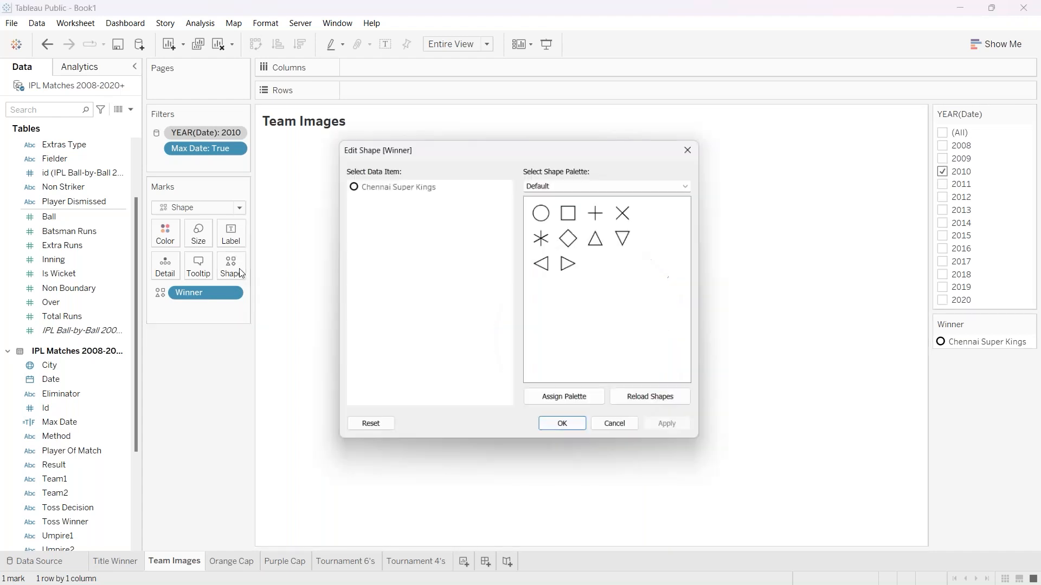
left_click(655, 183)
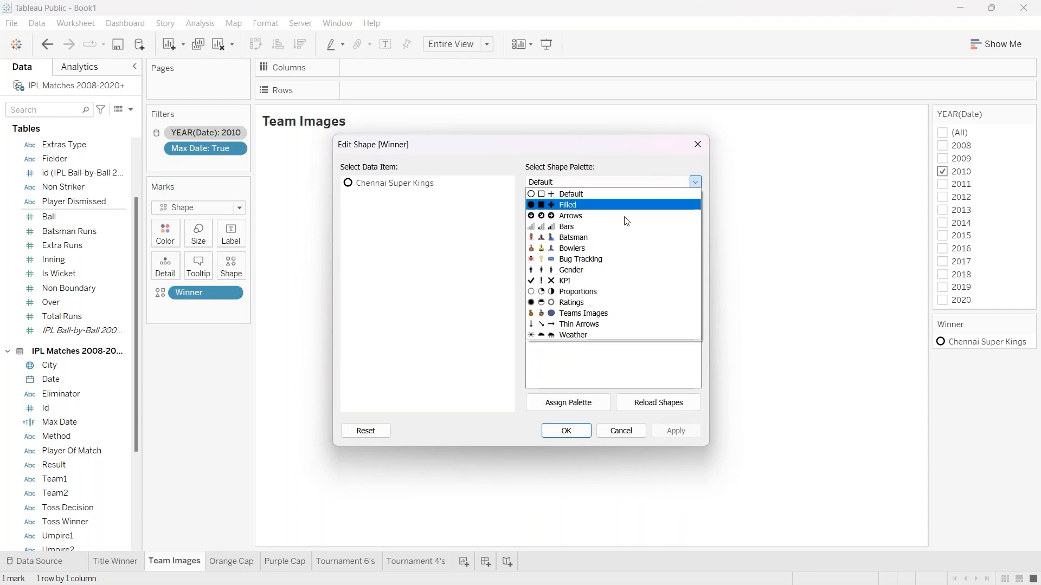
left_click(586, 314)
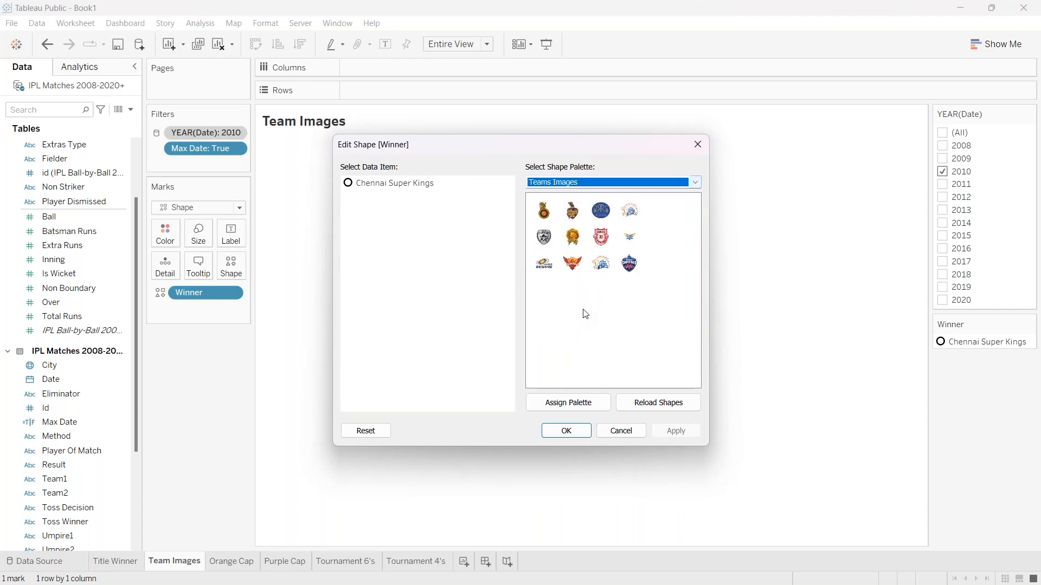
left_click(399, 183)
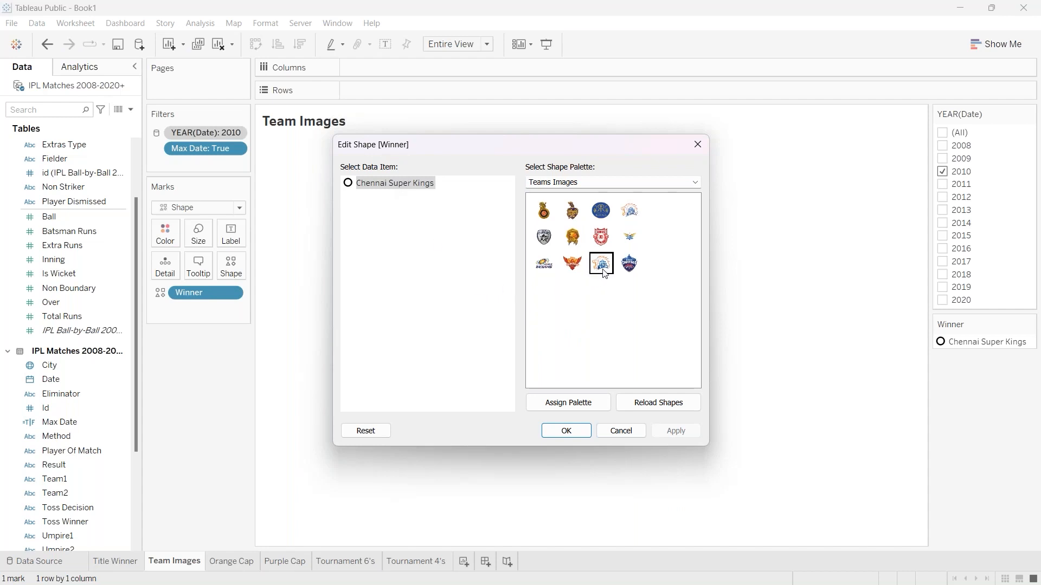
left_click(630, 211)
left_click(675, 431)
left_click(559, 433)
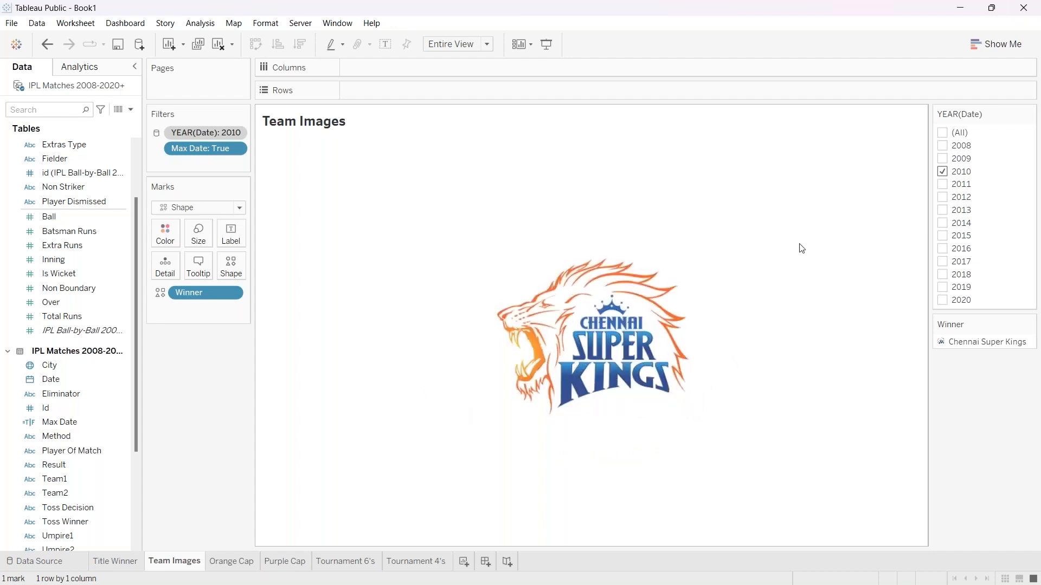
Move the year filter through 2011 to 2012 only and assign Kolkata Knight Riders its purple-and-gold helmet logo from the Teams Images palette.
left_click(943, 184)
left_click(943, 172)
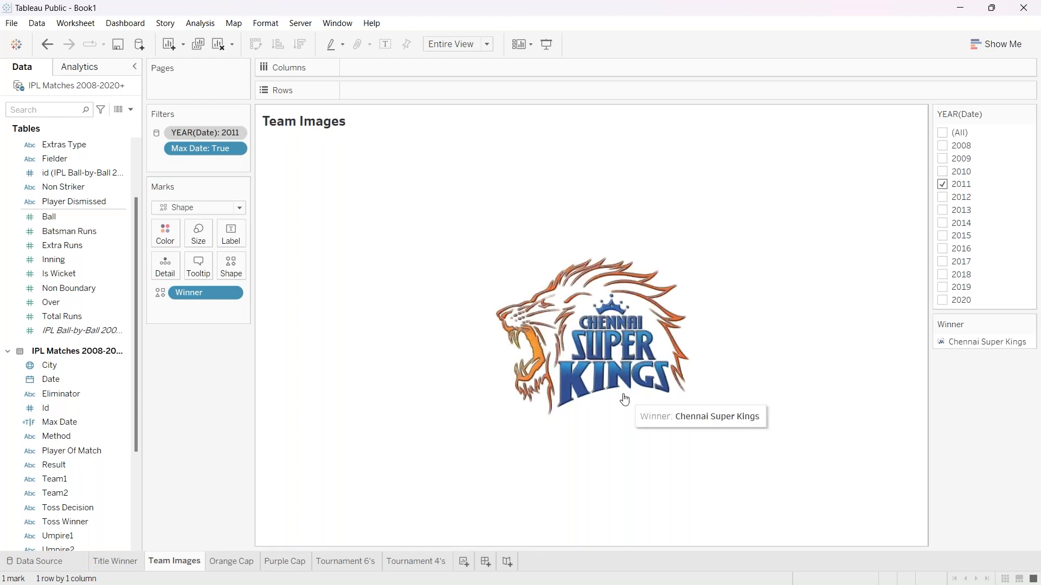
left_click(943, 197)
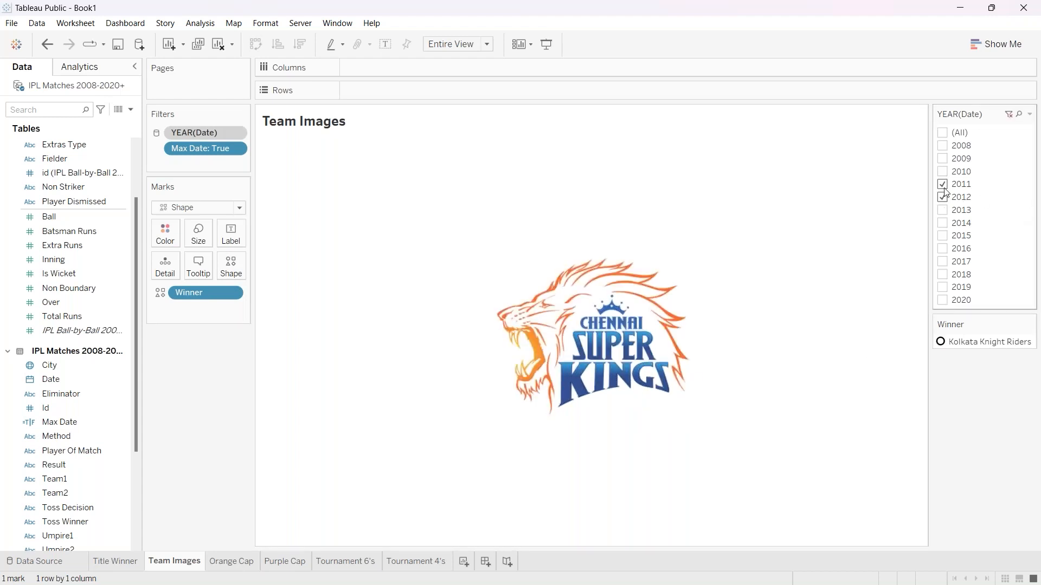
left_click(944, 185)
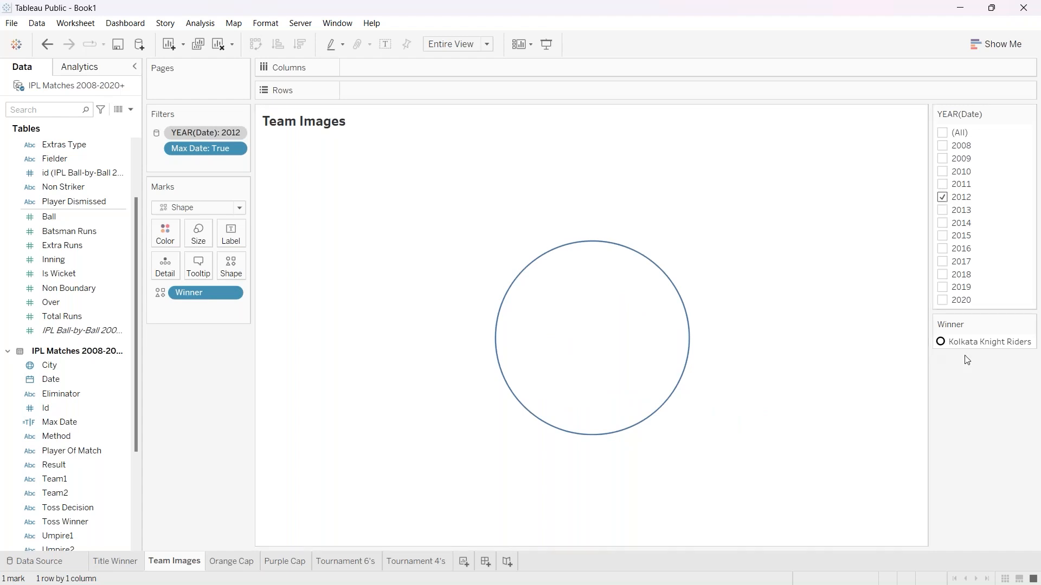
left_click(232, 266)
left_click(641, 183)
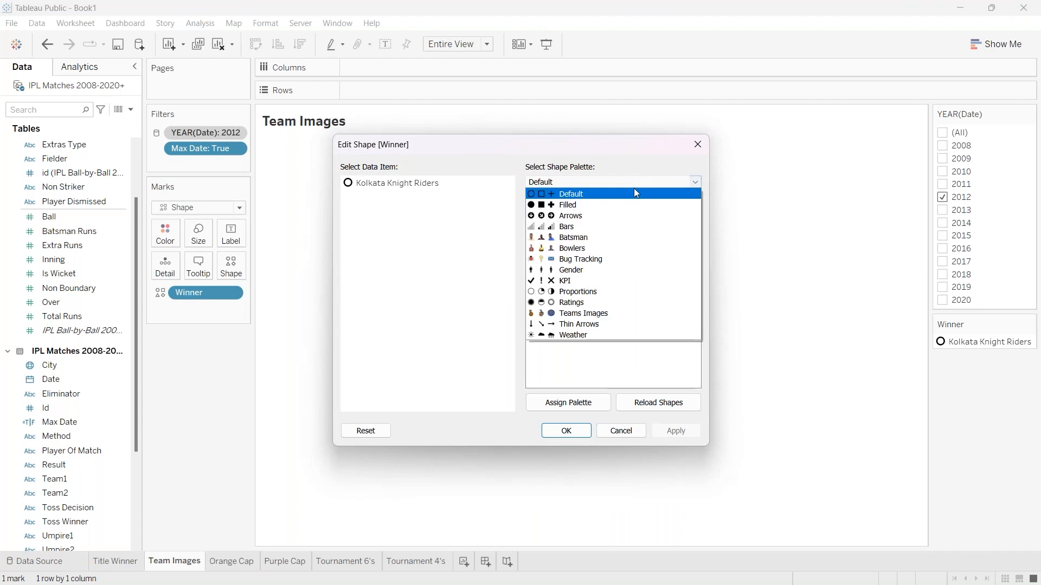
left_click(574, 314)
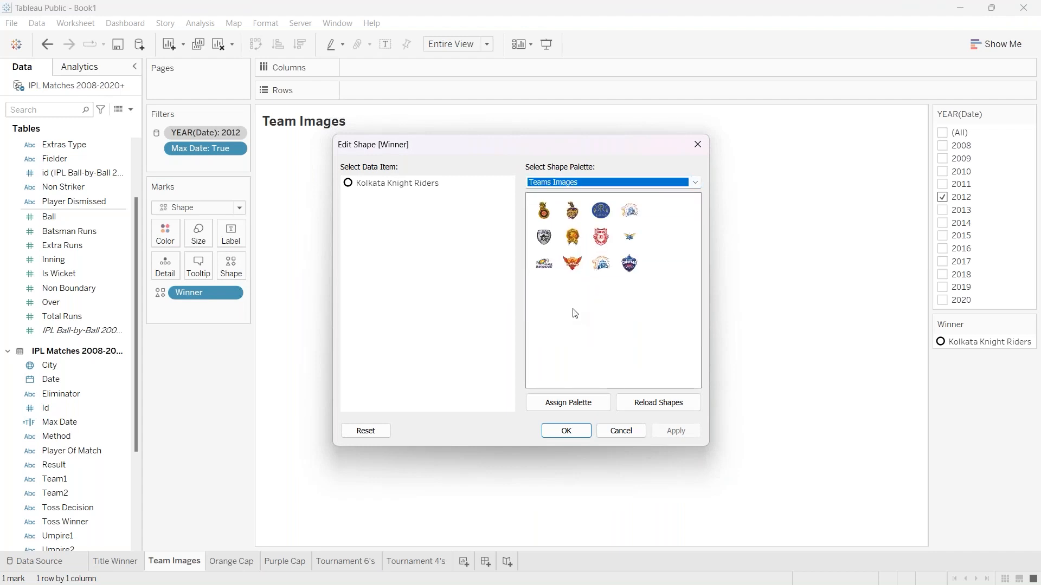
left_click(406, 186)
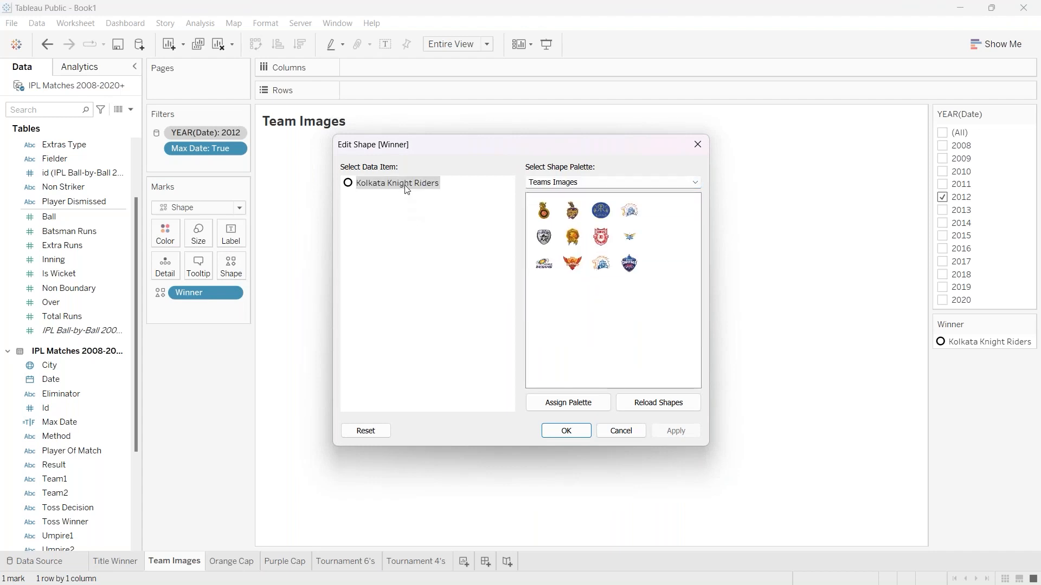
left_click(569, 215)
left_click(665, 431)
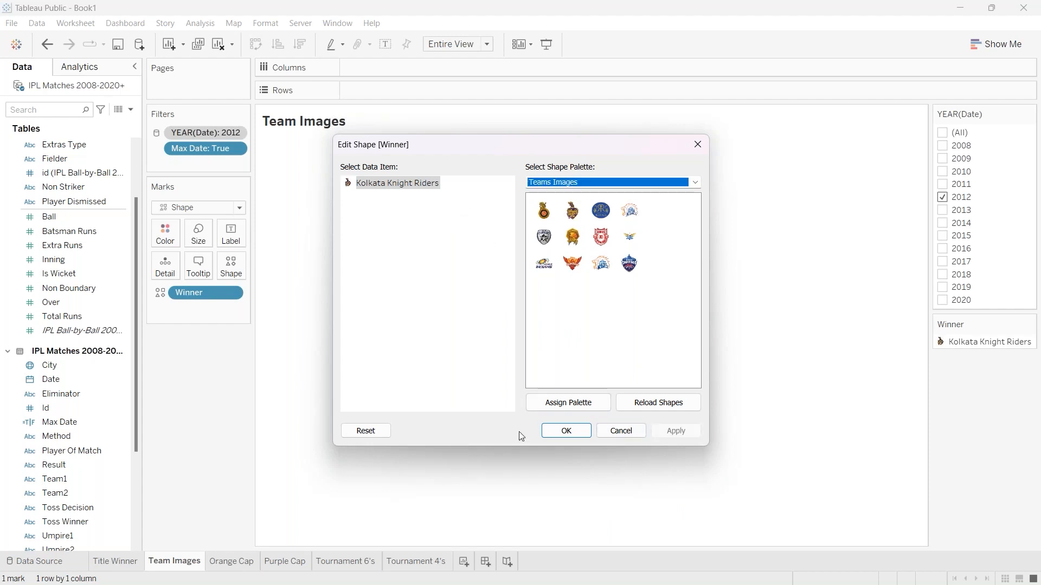
left_click(559, 429)
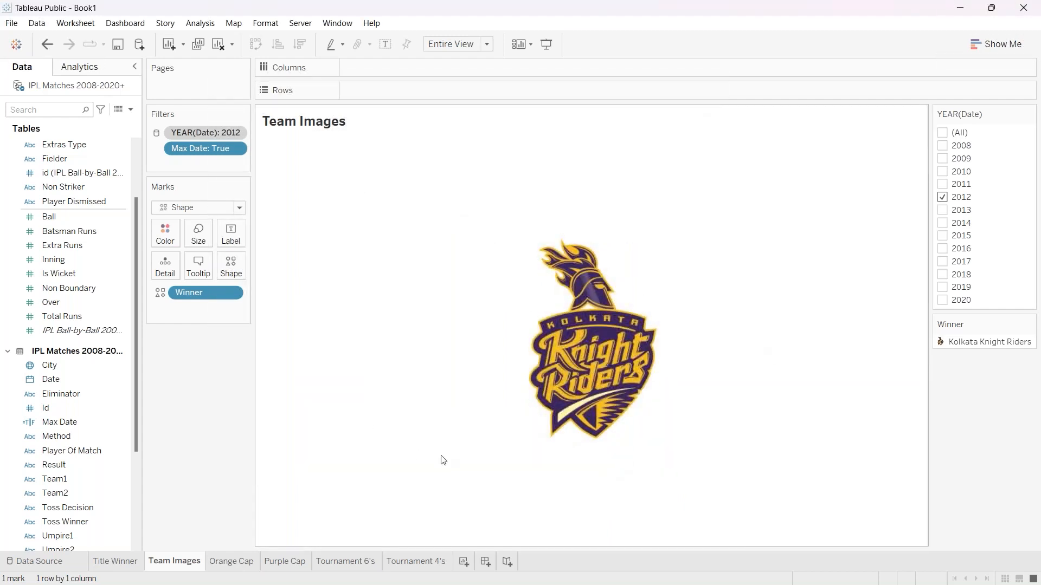
Filter the sheet to 2013 only and look at the shape settings for Mumbai Indians with the Teams Images palette, without applying changes.
left_click(959, 210)
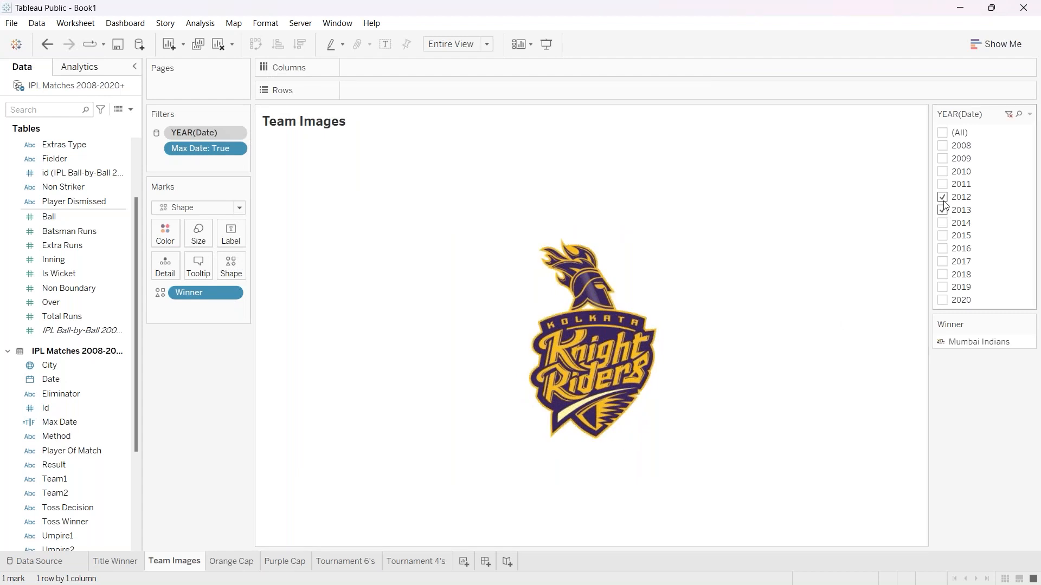
left_click(232, 266)
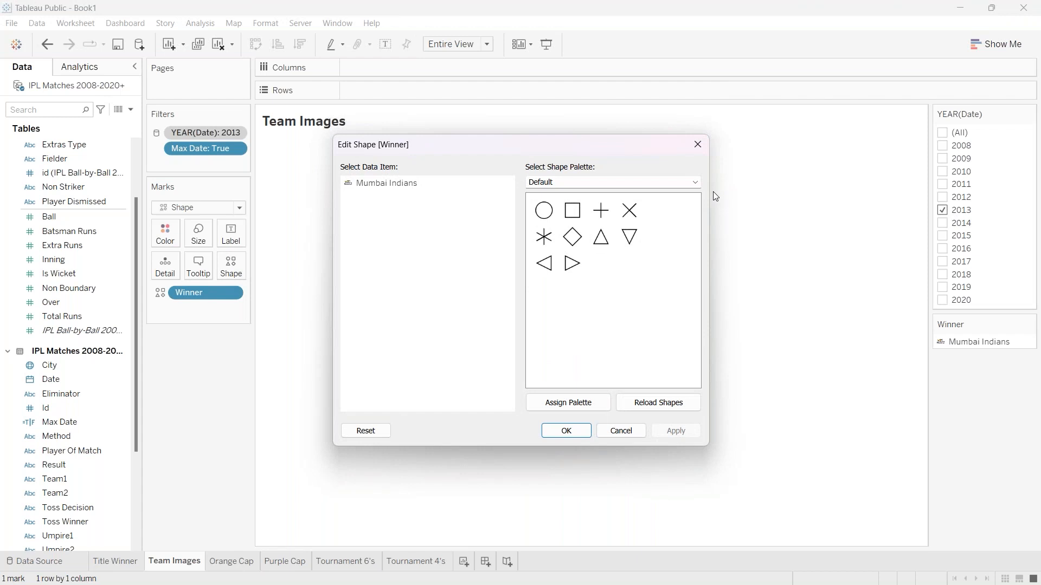
left_click(697, 182)
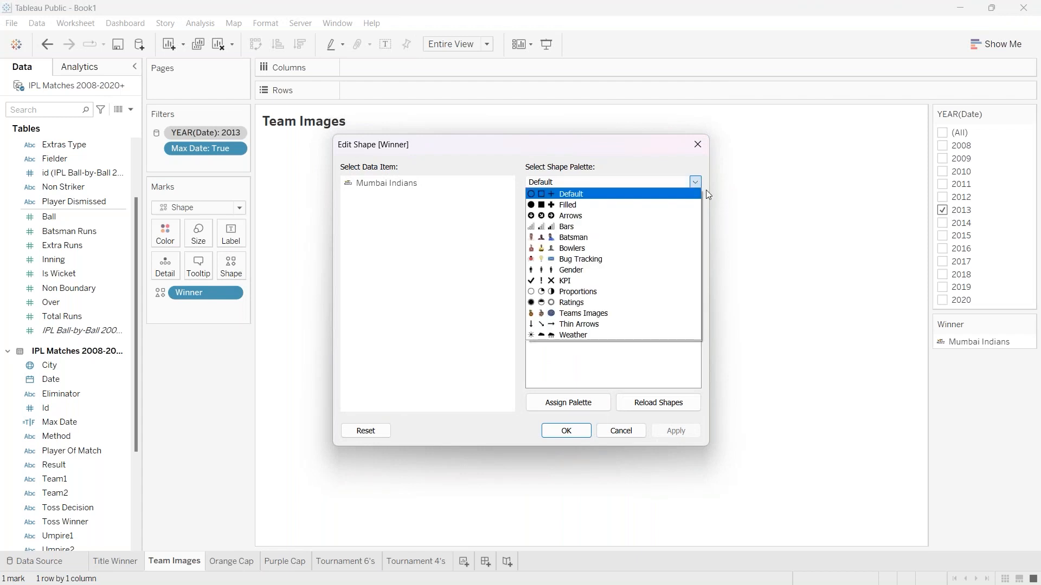
left_click(589, 314)
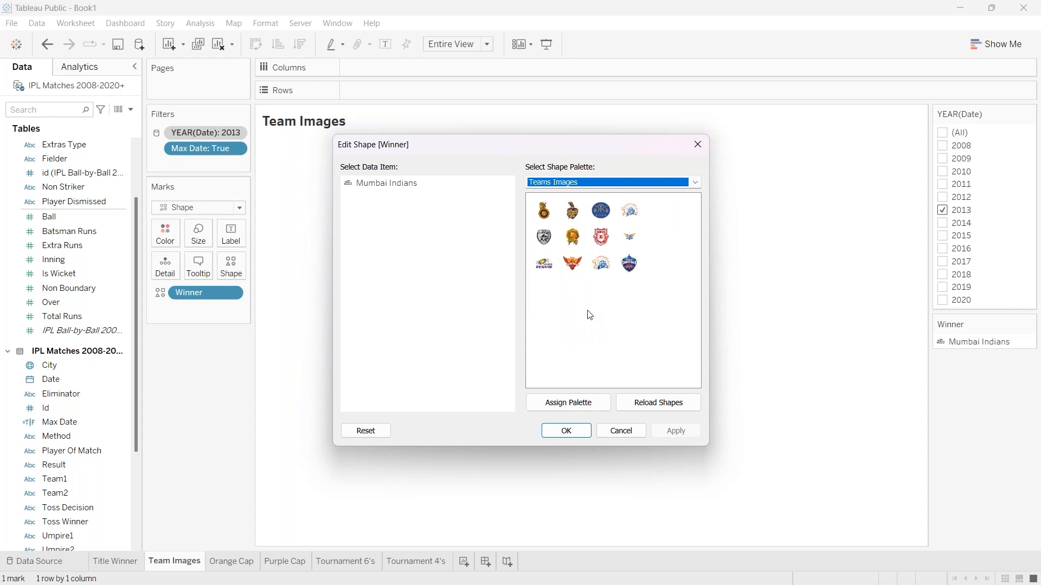
left_click(620, 431)
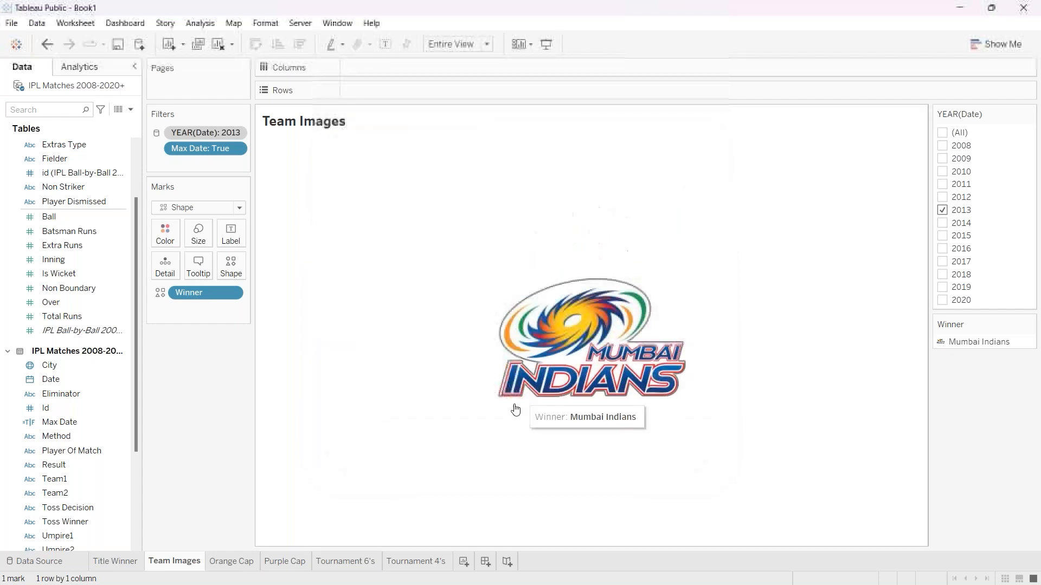
Check the winner logos for 2014 and 2015 by filtering the sheet to each year alone.
left_click(942, 222)
left_click(943, 211)
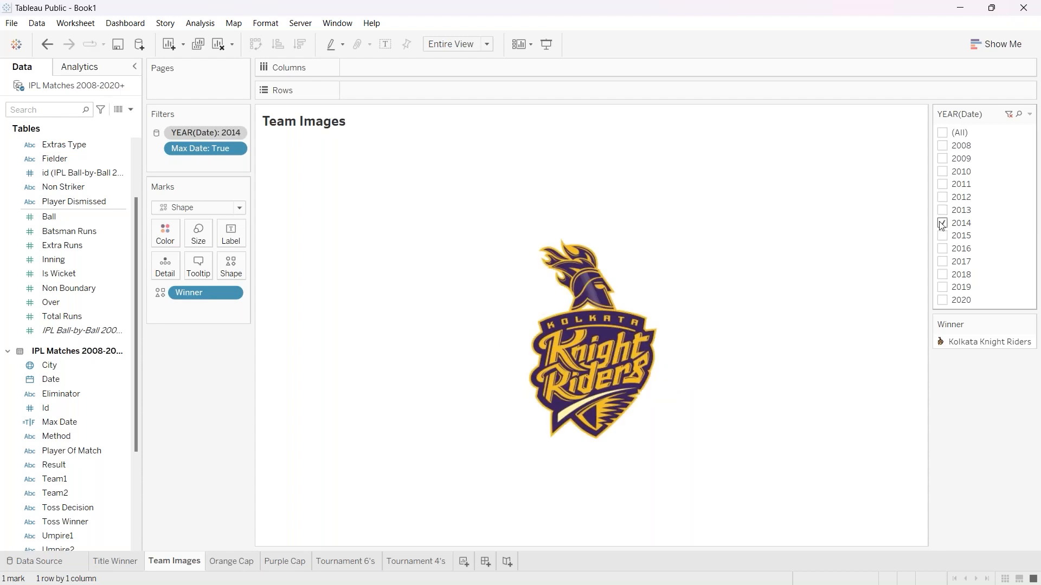
left_click(942, 224)
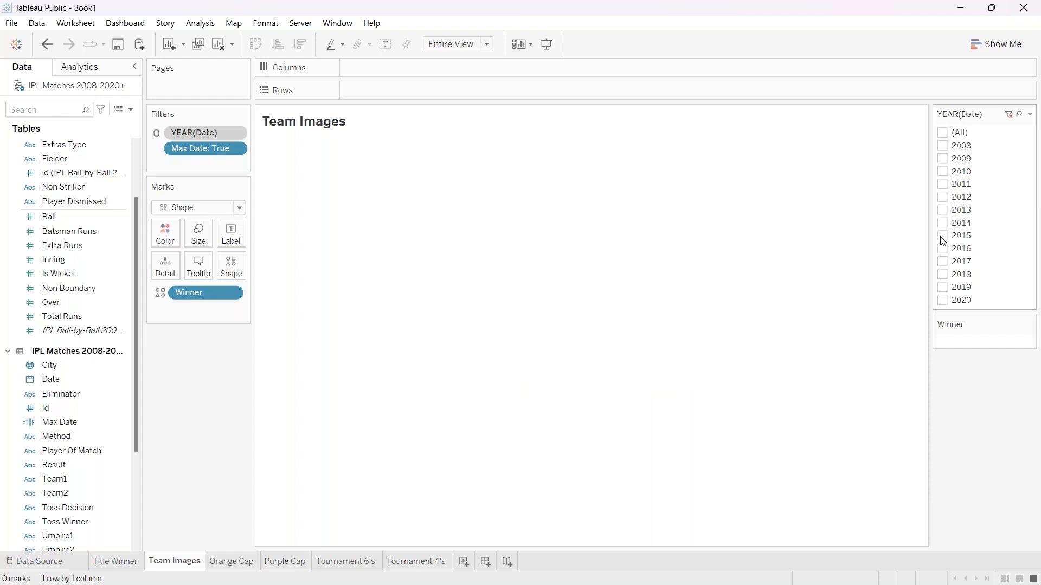
left_click(944, 237)
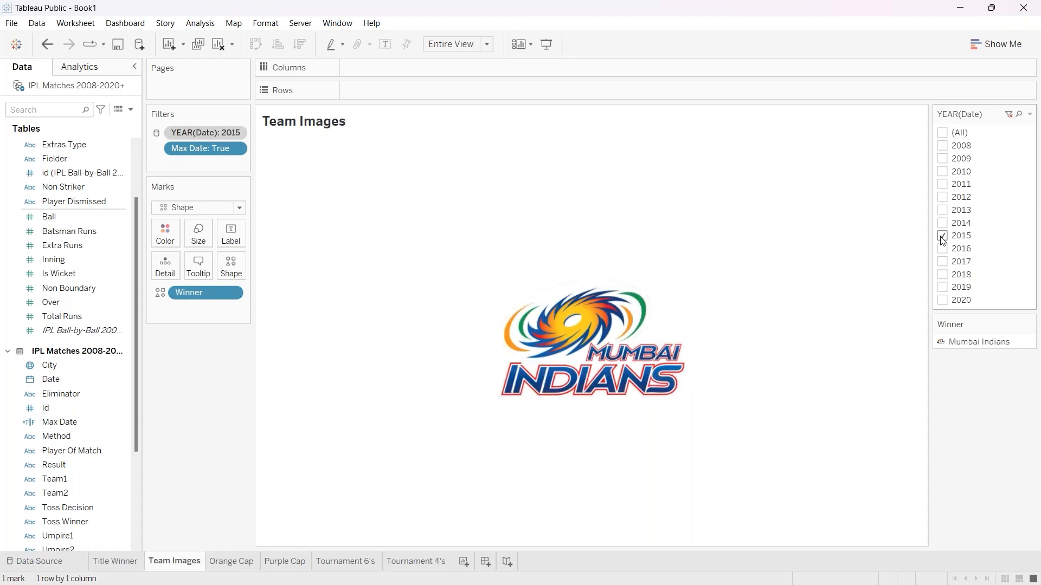
Change the year filter to 2016 only and assign Sunrisers Hyderabad its orange eagle logo from the Teams Images palette.
left_click(942, 239)
left_click(943, 252)
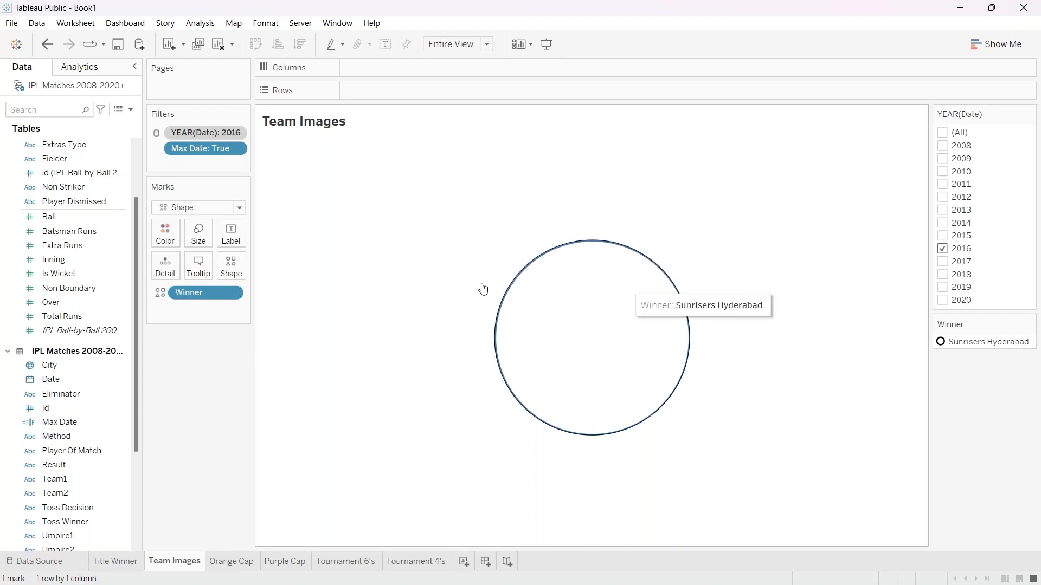
left_click(230, 271)
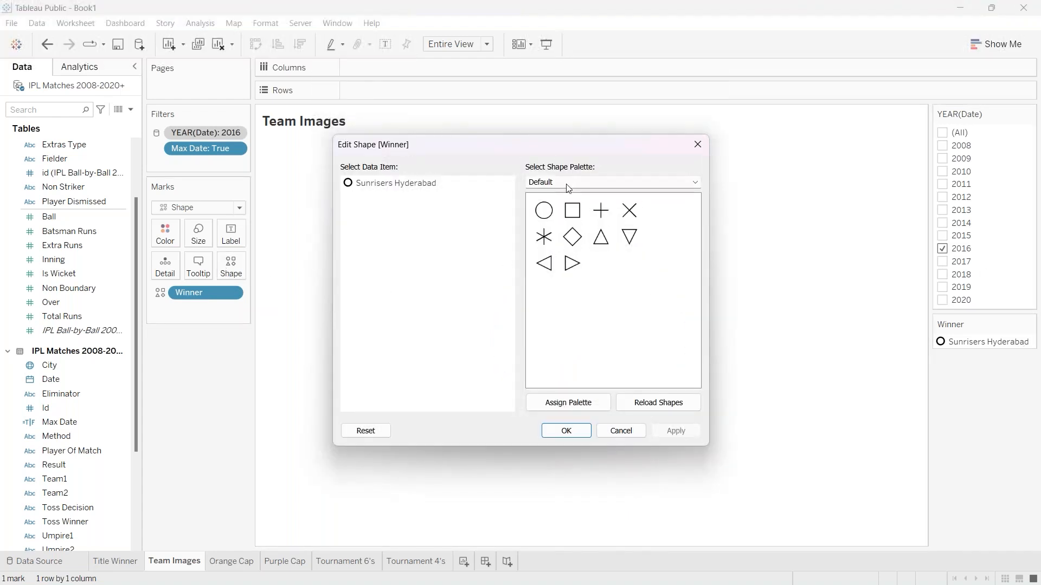
left_click(568, 183)
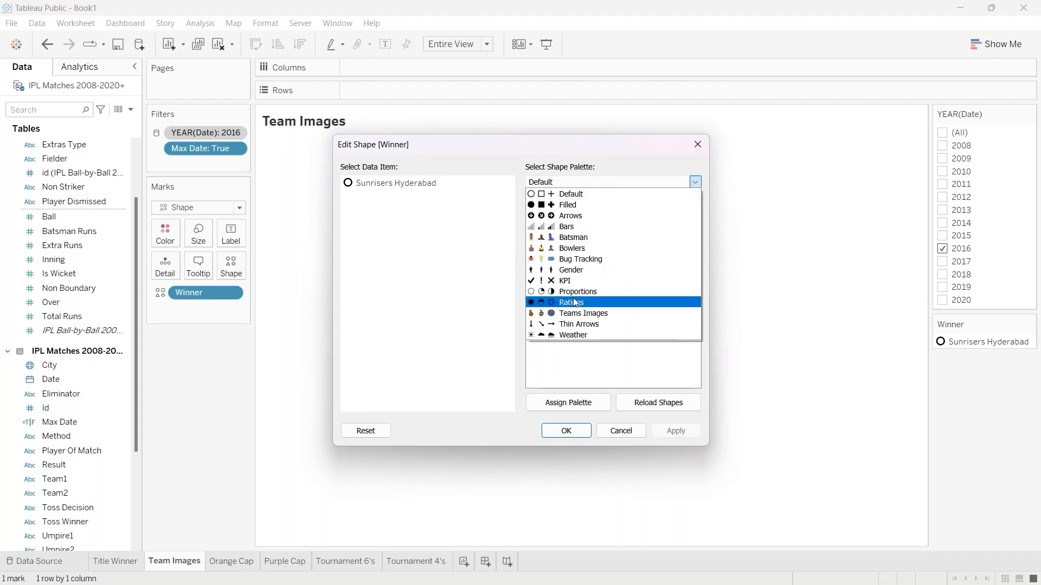
left_click(585, 313)
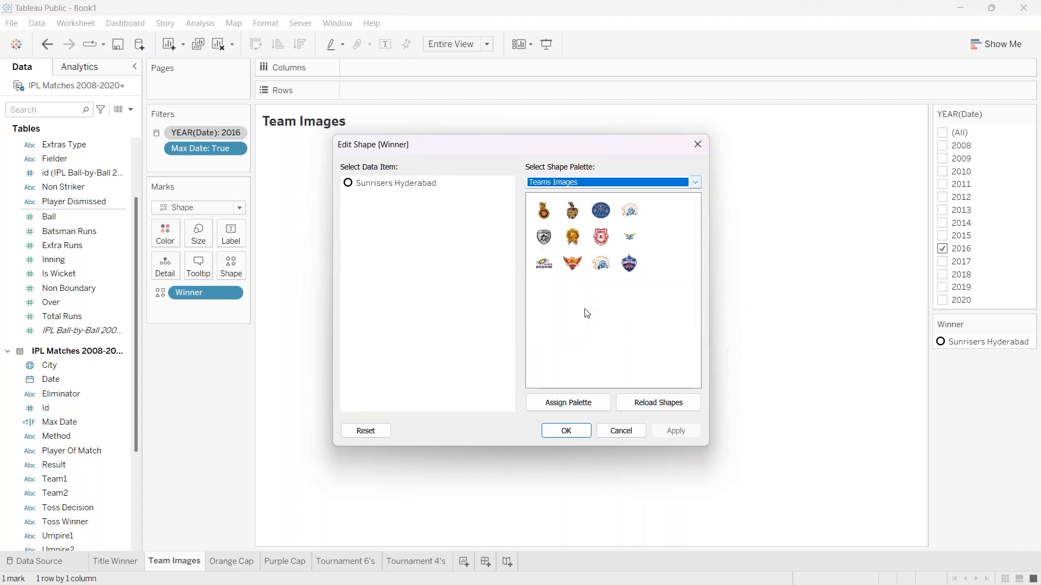
left_click(399, 184)
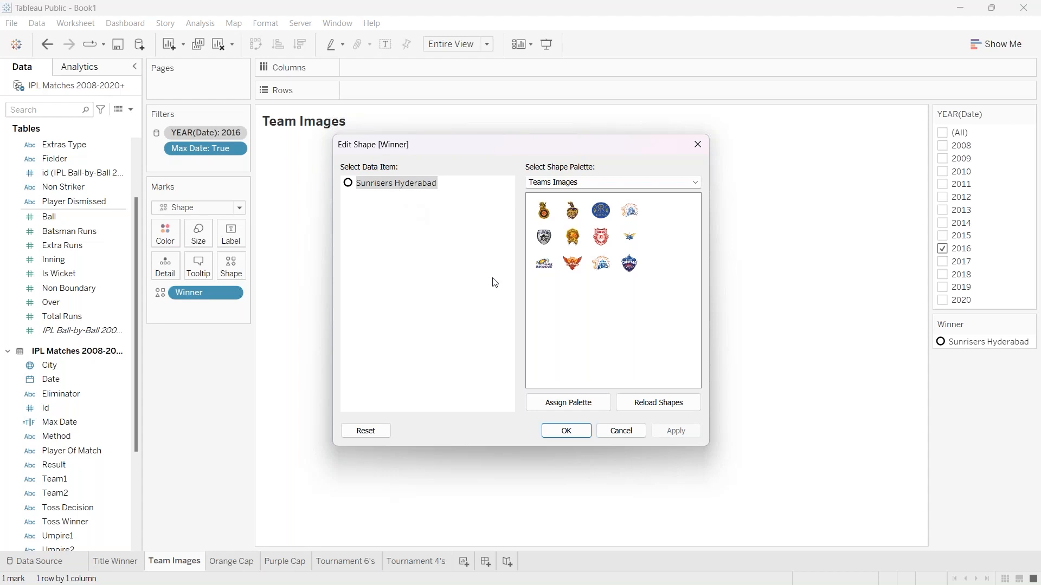
left_click(574, 266)
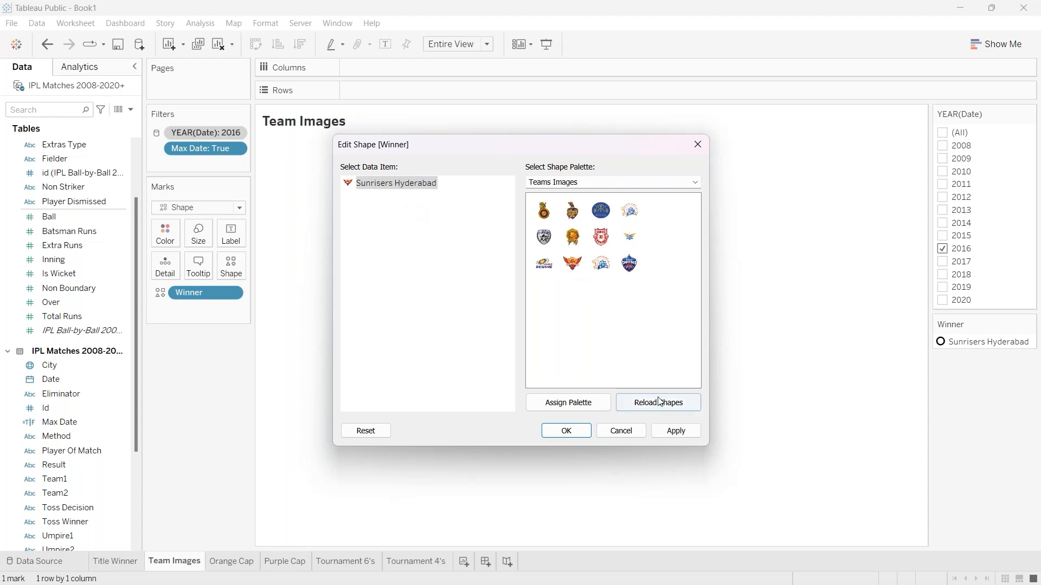
left_click(673, 431)
left_click(550, 436)
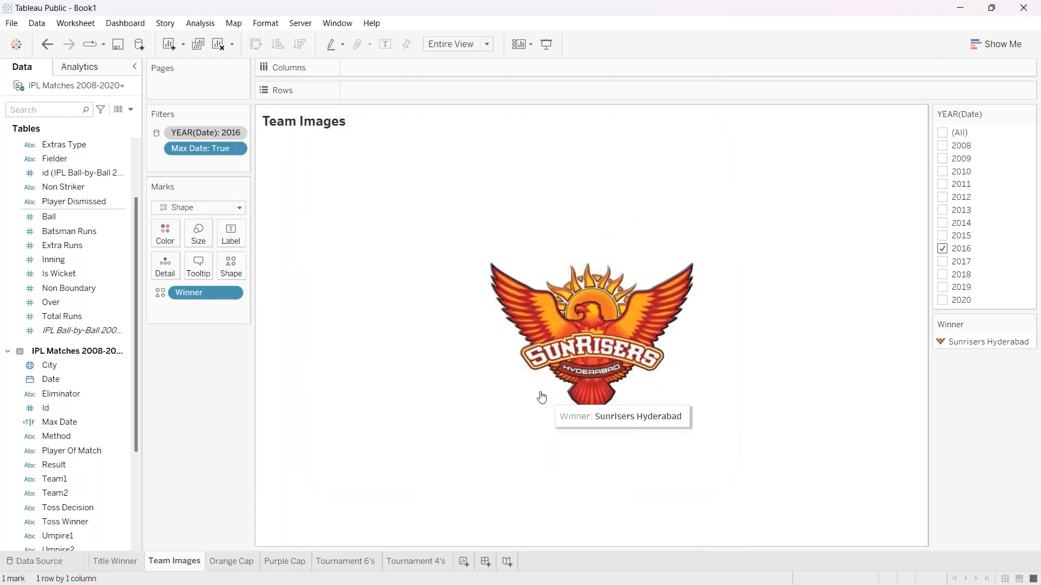
Check the winner logos for 2017 and 2018 by filtering the sheet to each year alone.
mouse_move(575, 346)
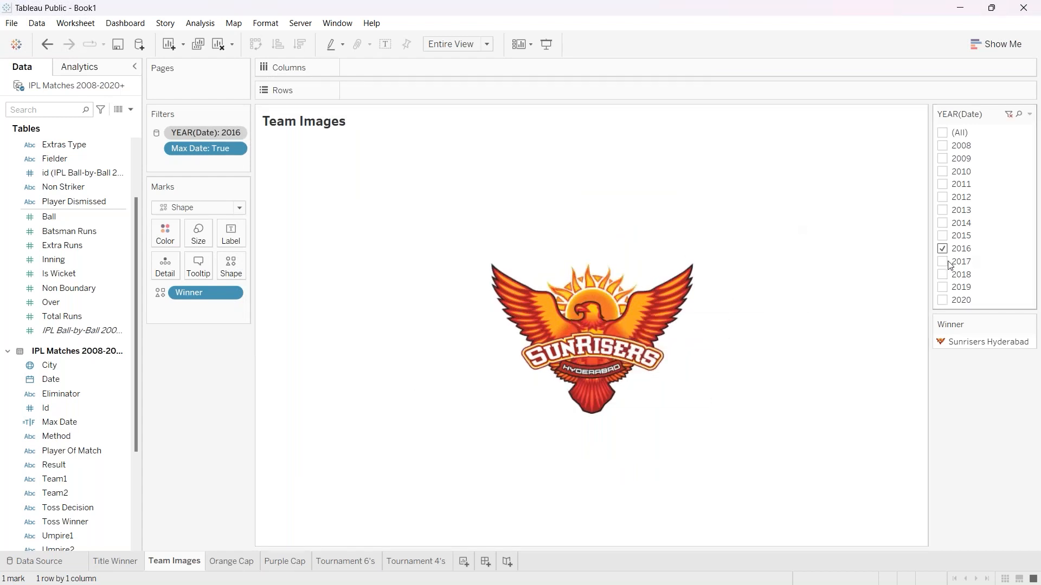
left_click(947, 264)
left_click(944, 250)
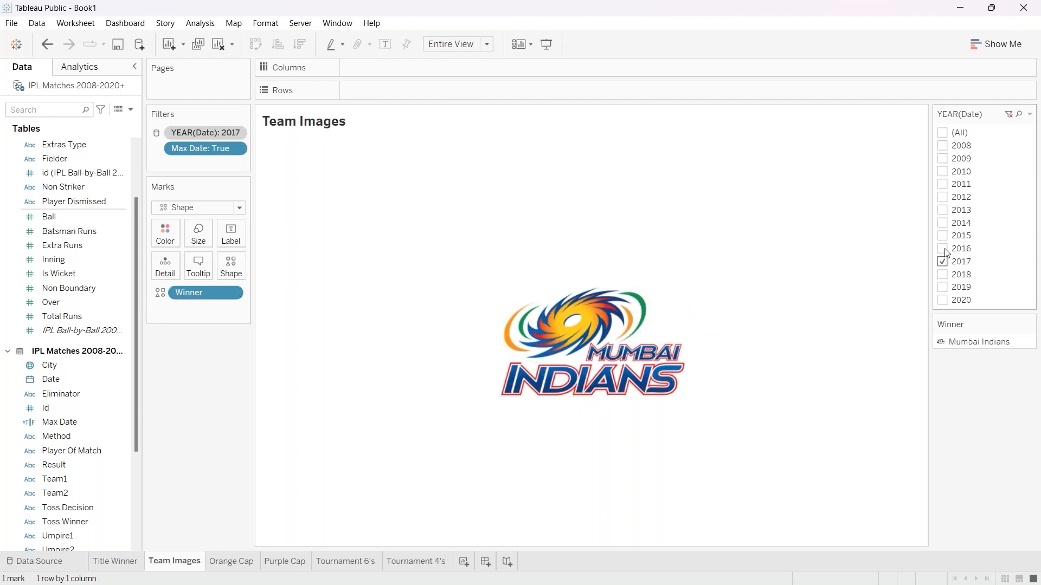
left_click(944, 265)
left_click(944, 276)
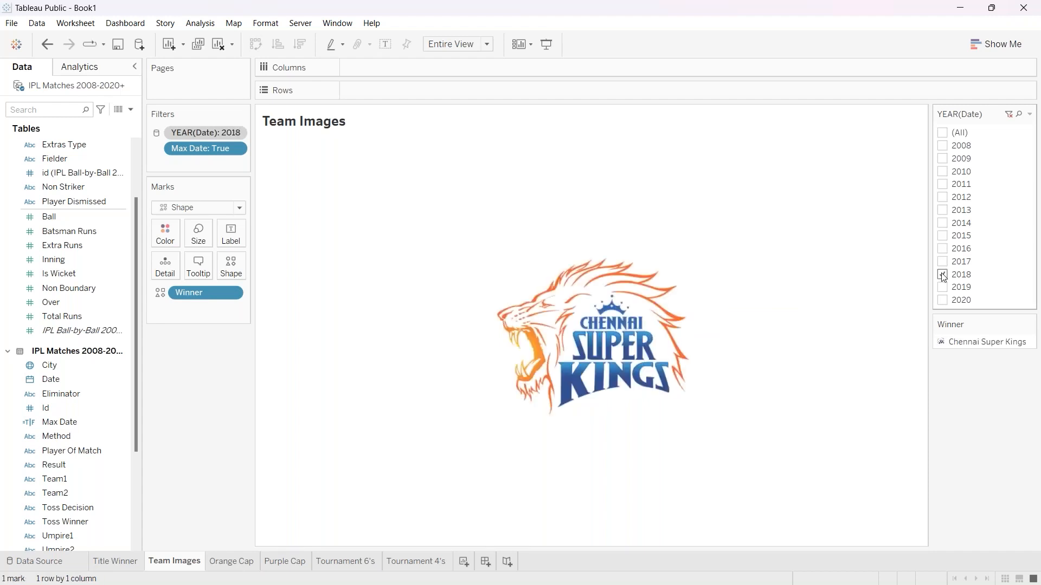
left_click(943, 262)
left_click(944, 275)
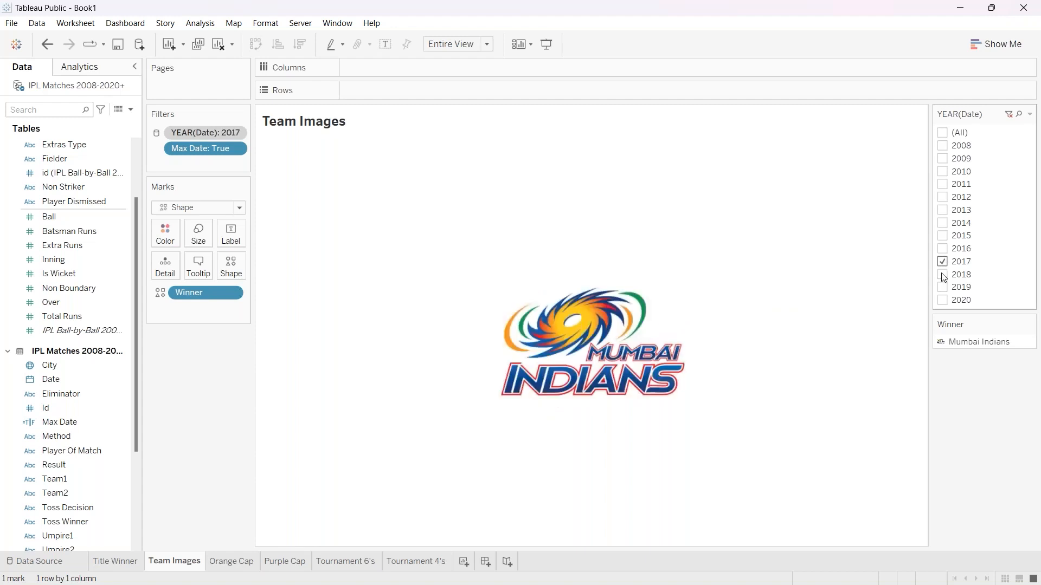
left_click(943, 275)
left_click(943, 262)
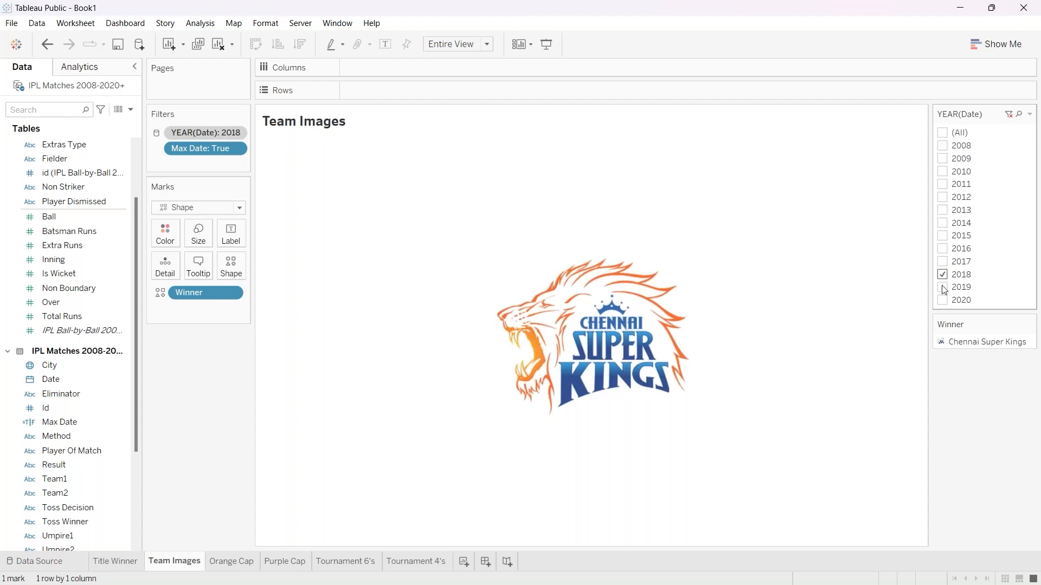
Check the winner logo for 2019 alone and set the year filter to 2020 only.
left_click(943, 288)
left_click(943, 275)
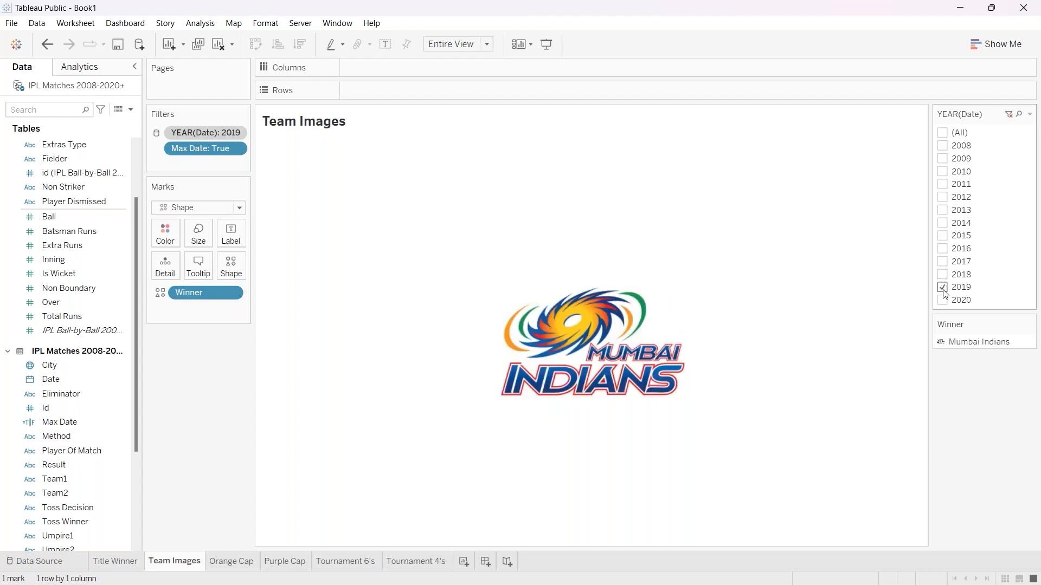
left_click(944, 300)
left_click(943, 287)
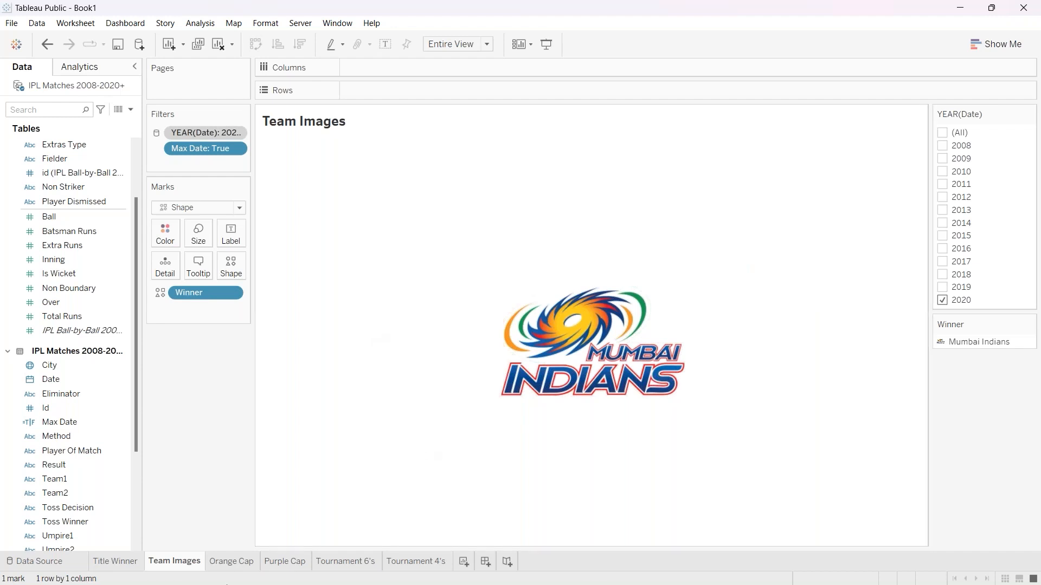
Switch to File Explorer to view the Teams Images folder in My Tableau Repository's Shapes folder, and return to Tableau Public.
mouse_move(112, 570)
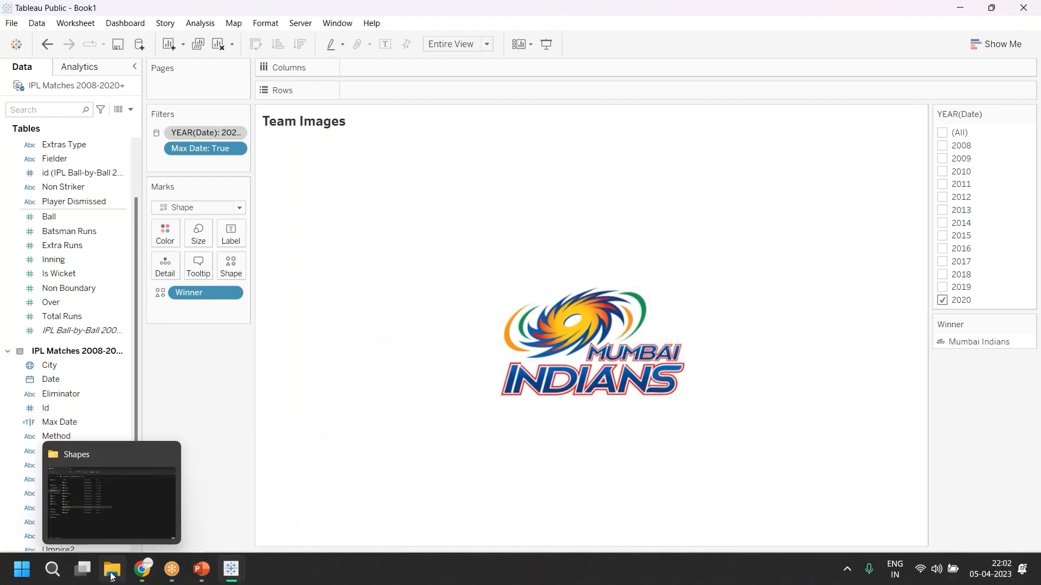
left_click(127, 520)
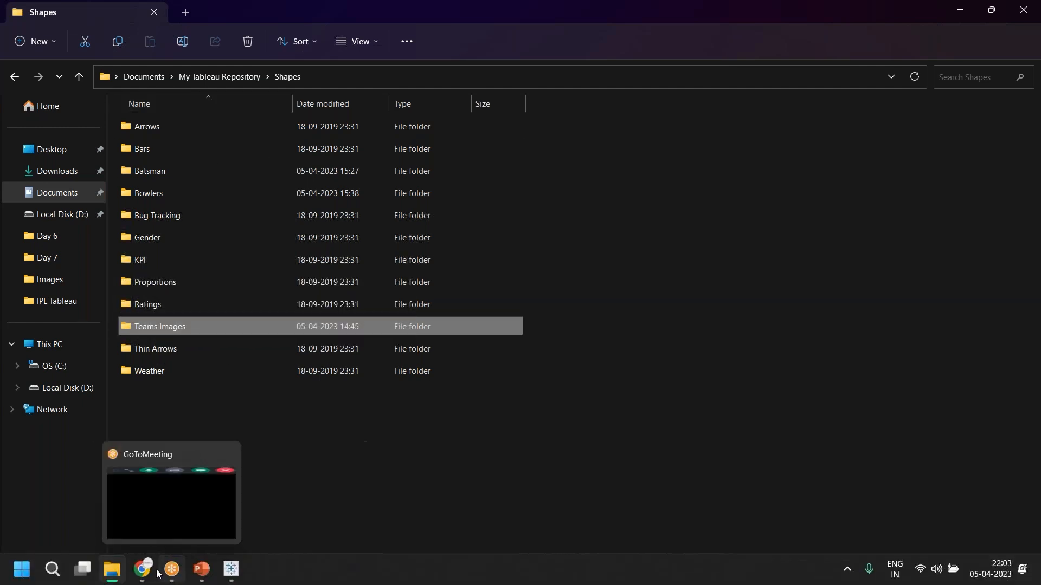
mouse_move(235, 576)
left_click(163, 493)
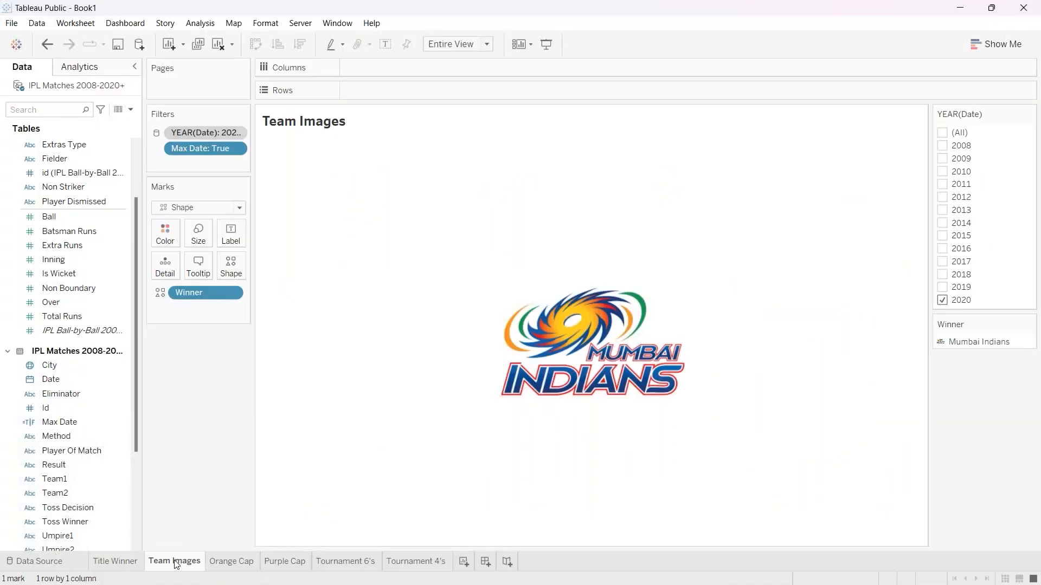
Open the Orange Cap worksheet.
mouse_move(176, 565)
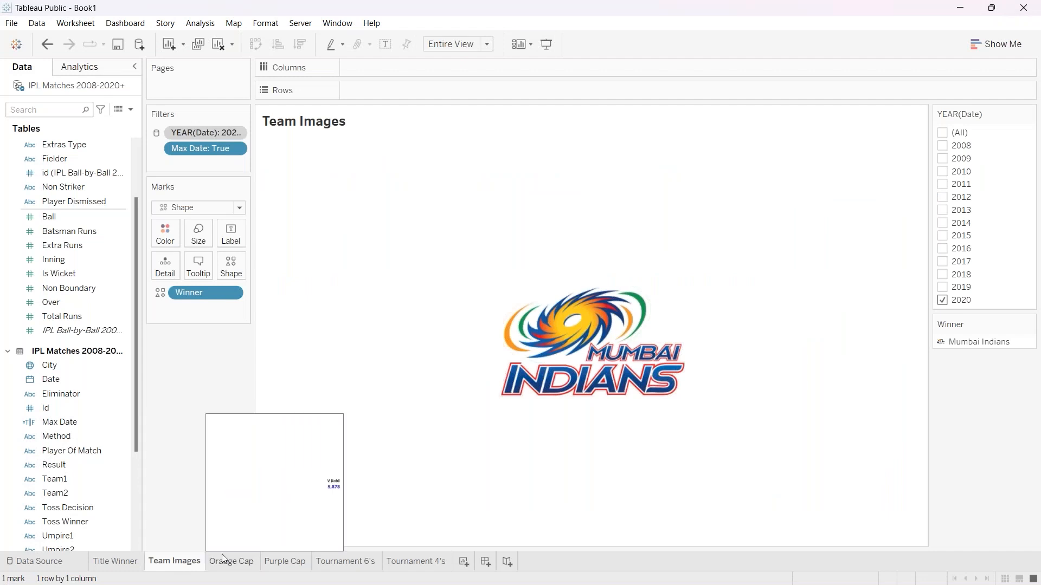
left_click(236, 564)
mouse_move(237, 566)
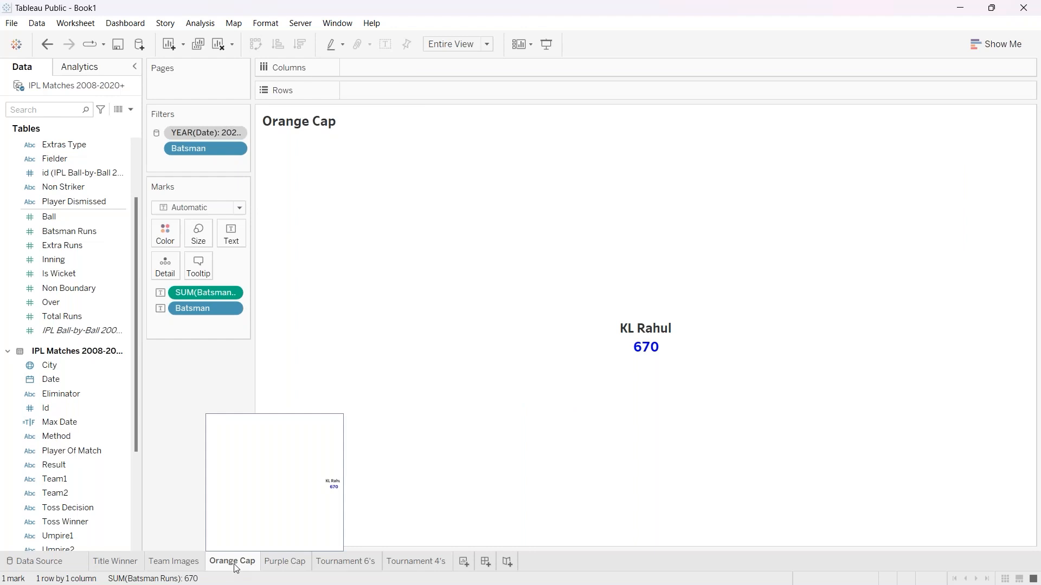
Duplicate the Orange Cap worksheet and rename the copy Orange Cap Images.
right_click(235, 567)
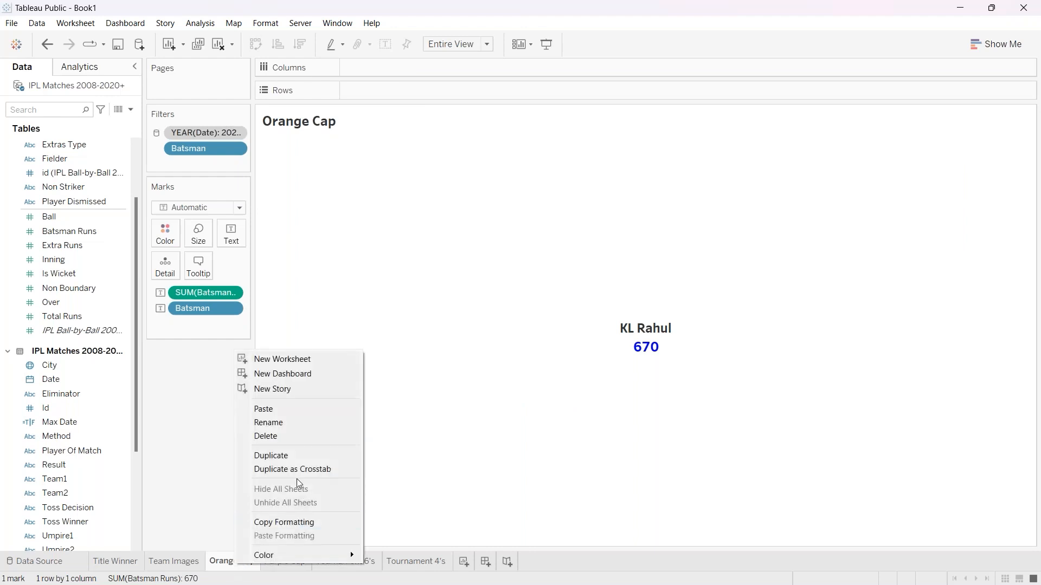
left_click(292, 455)
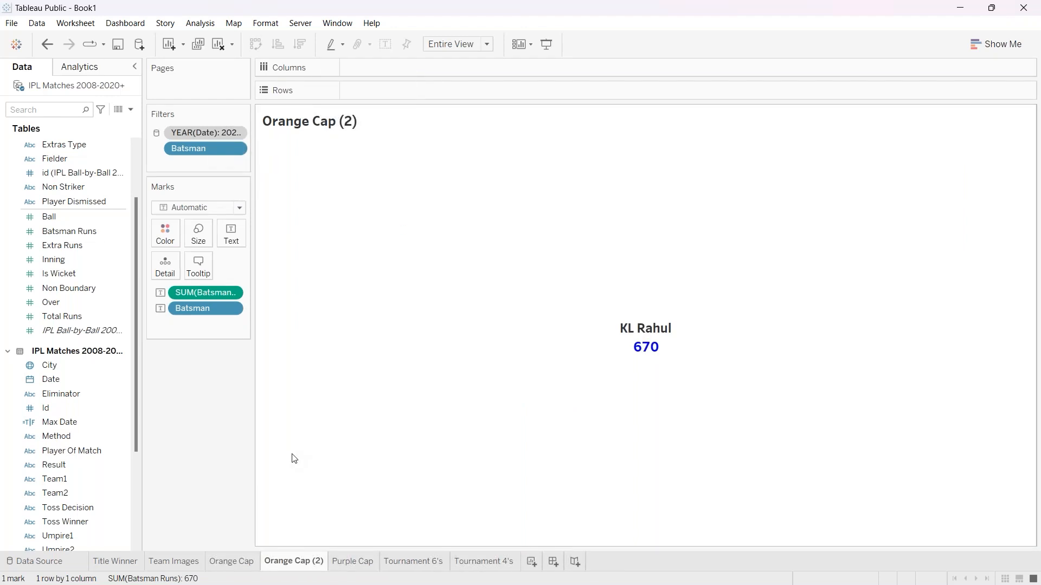
double_click(314, 563)
left_click(318, 563)
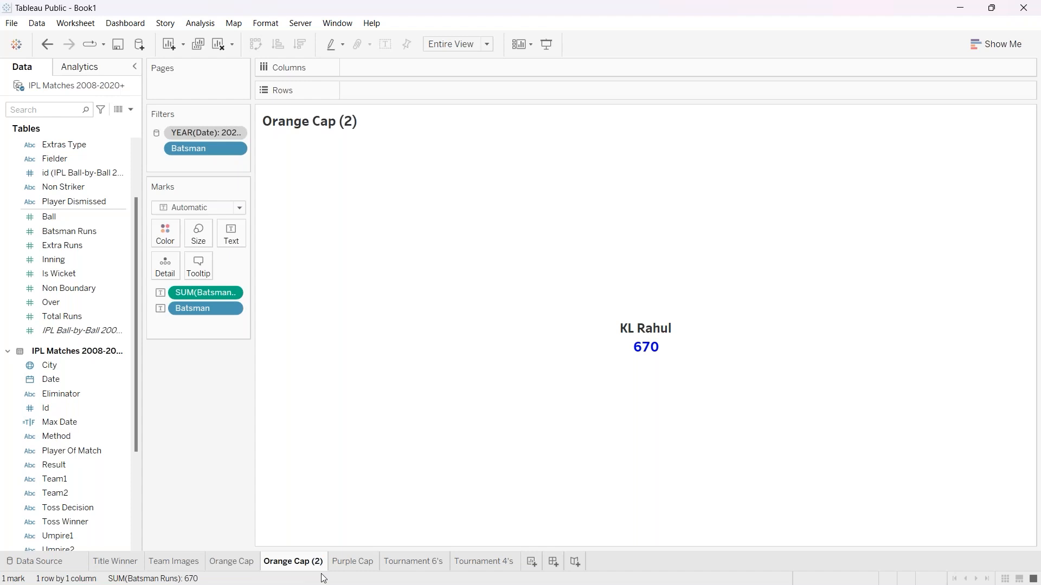
key("BackSpace")
key("BackSpace")
key("BackSpace")
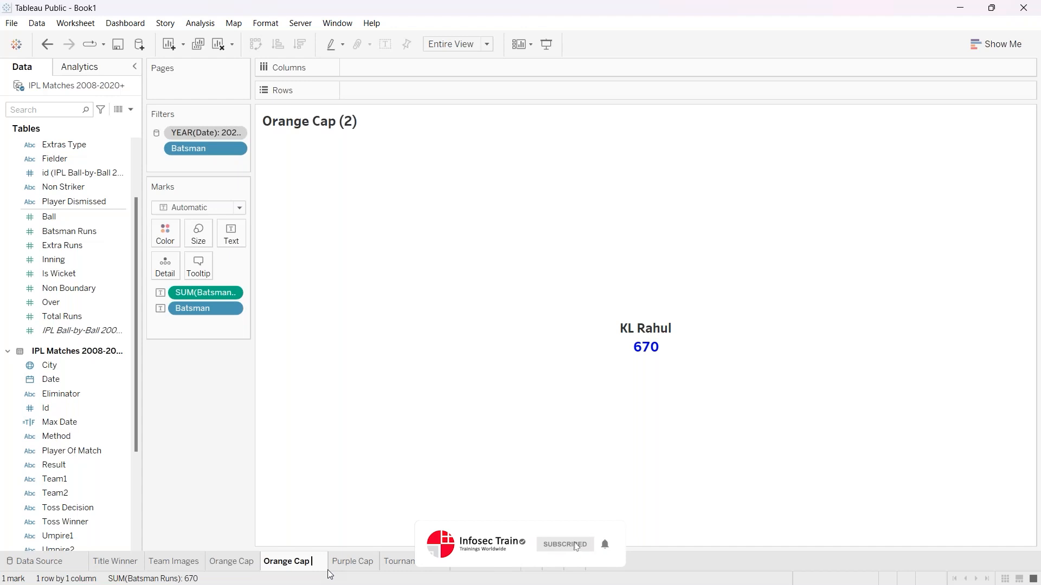
type("Images")
Open the Purple Cap Images sheet, view the Bowlers folder in My Tableau Repository's Shapes folder in File Explorer, and return to Tableau Public.
left_click(437, 562)
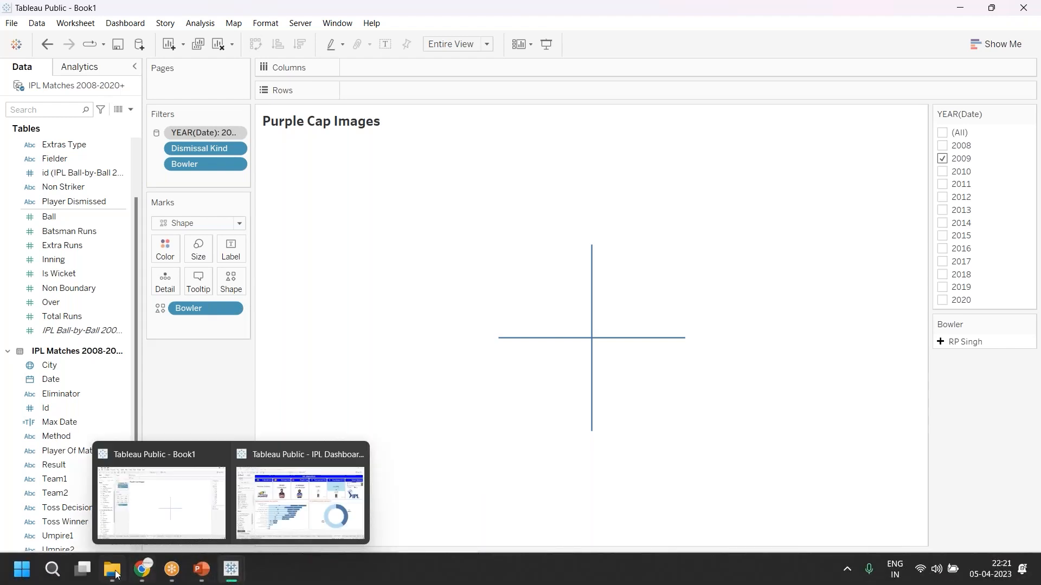
left_click(111, 569)
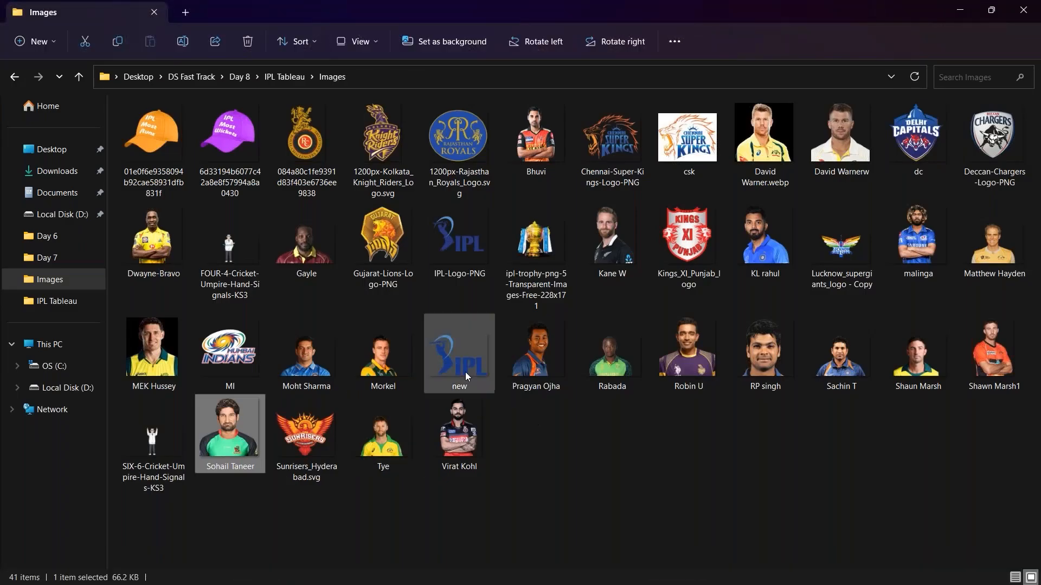
left_click(59, 193)
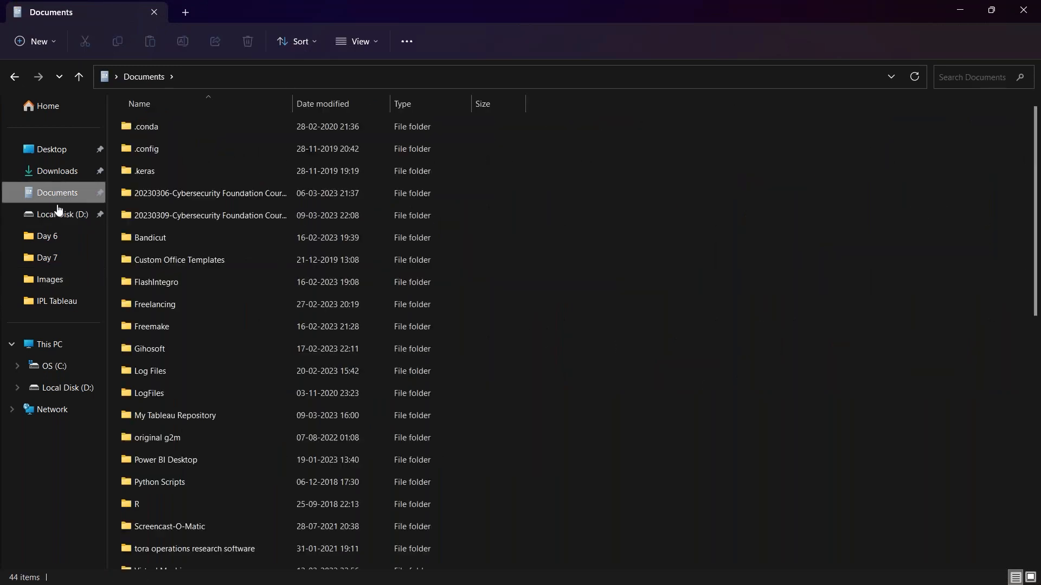
double_click(188, 417)
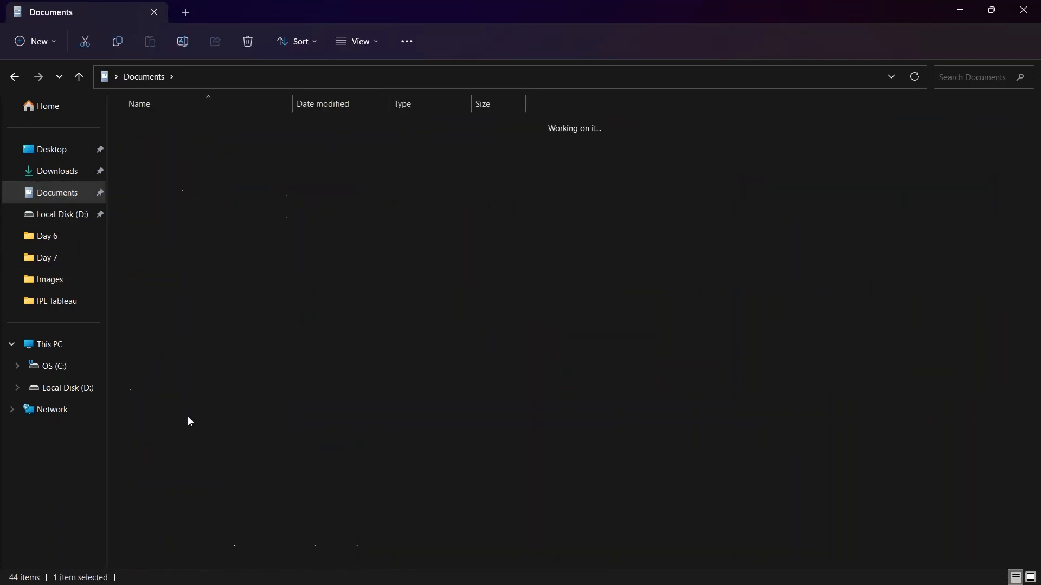
double_click(160, 300)
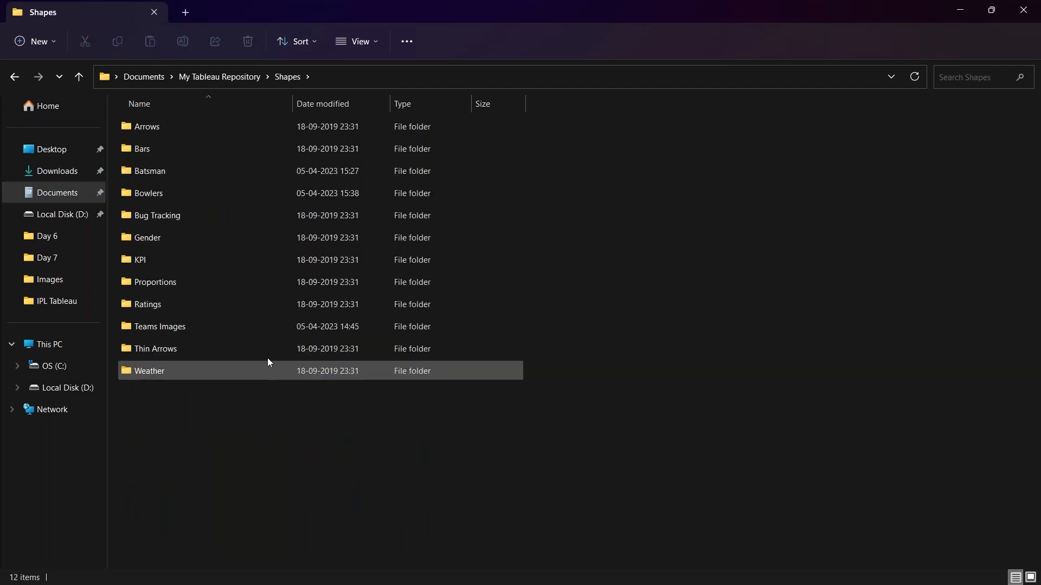
double_click(218, 194)
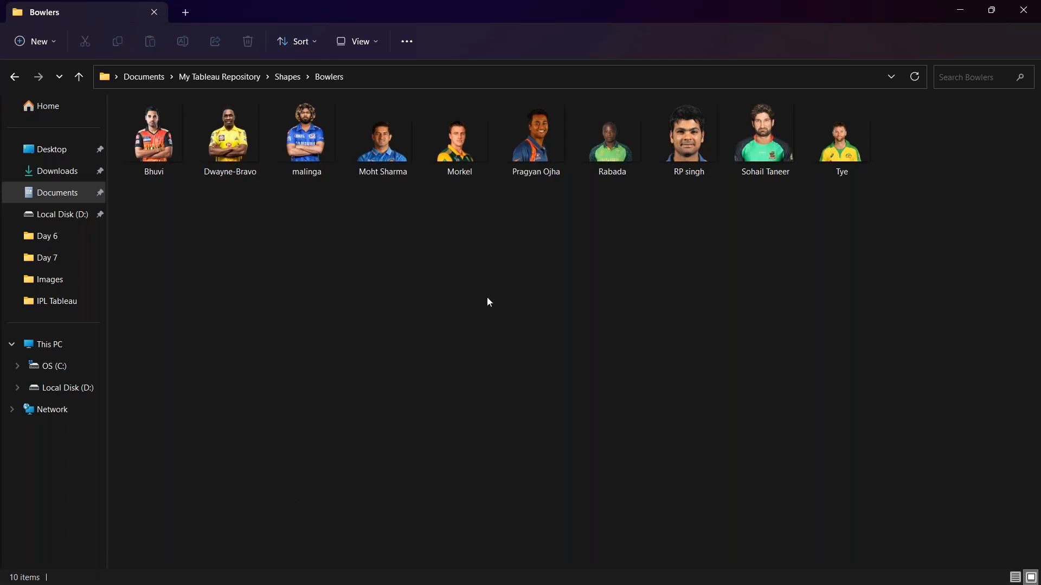
left_click(292, 81)
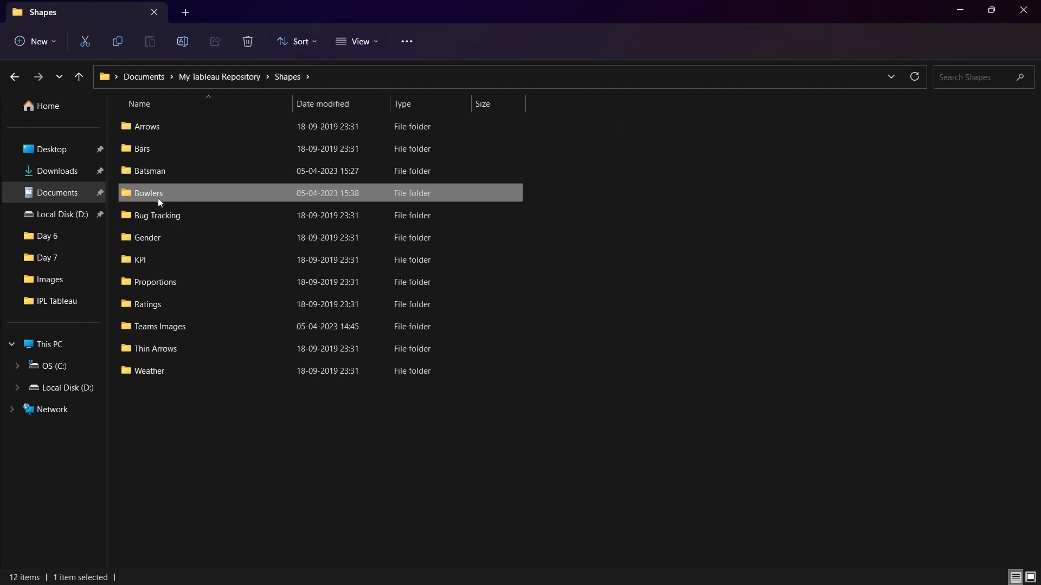
mouse_move(232, 564)
left_click(217, 503)
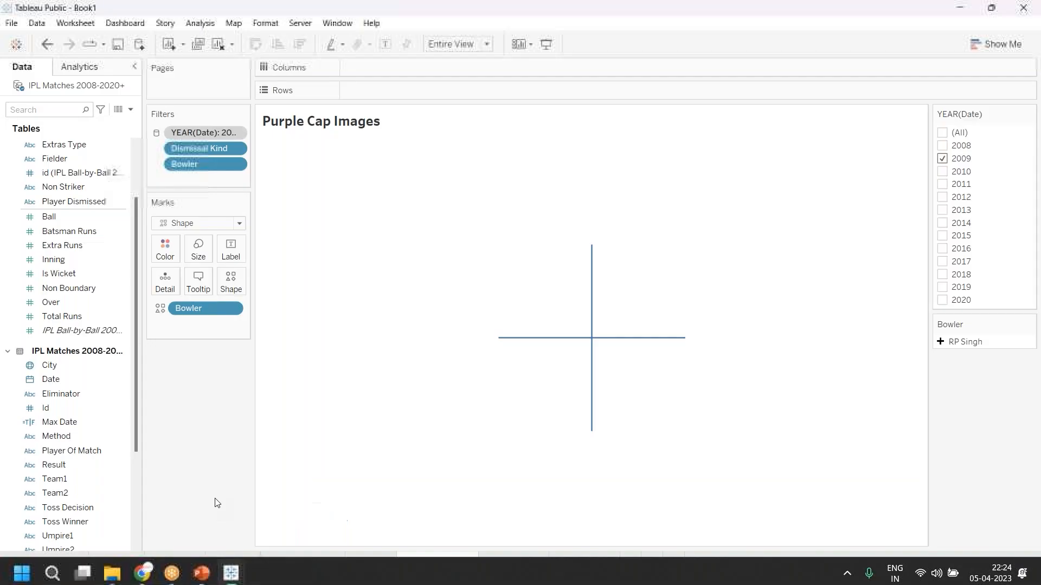
Edit the Bowler shapes by reloading the custom shapes, choosing the Bowlers palette and selecting RP Singh.
left_click(236, 293)
left_click(631, 400)
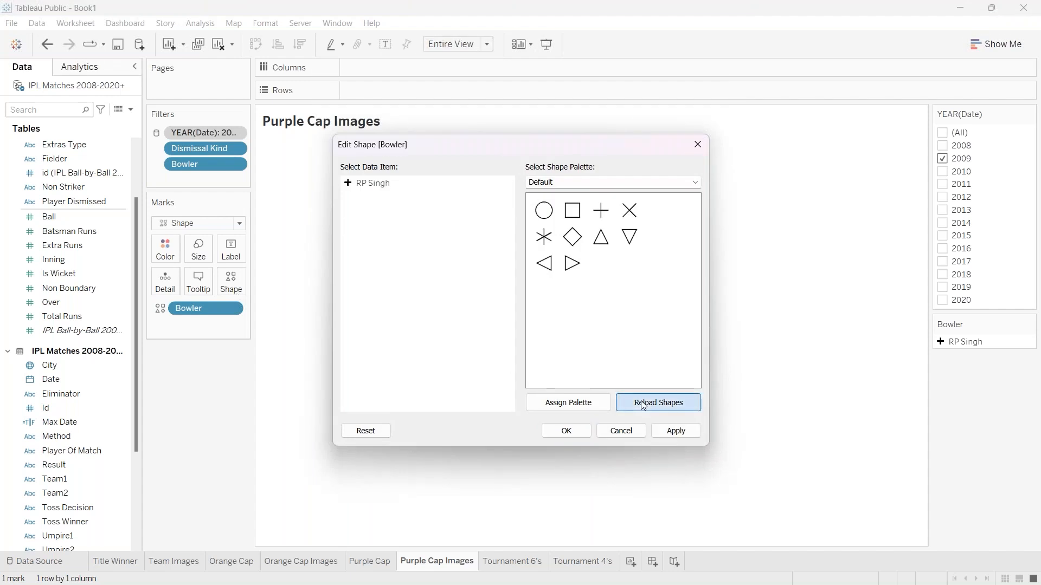
left_click(696, 185)
left_click(579, 249)
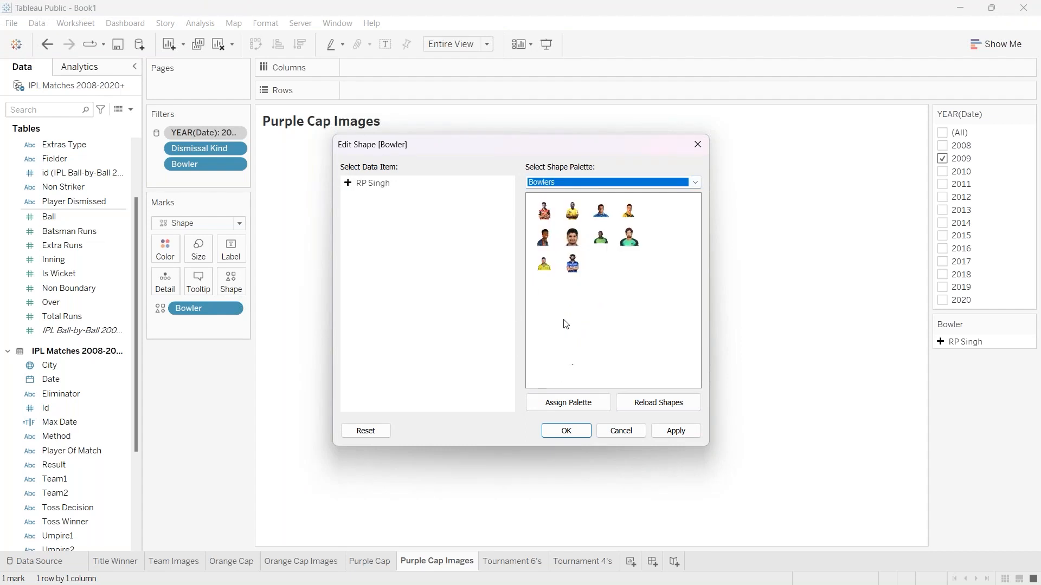
left_click(382, 185)
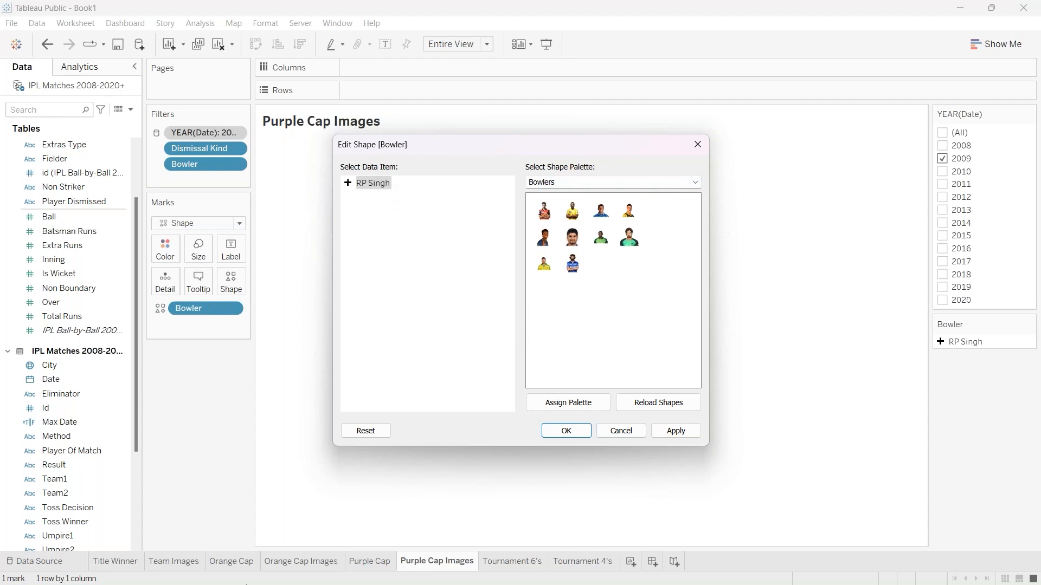
Check RP Singh's picture in the Bowlers folder in File Explorer, and assign it as his shape in Tableau Public.
left_click(212, 525)
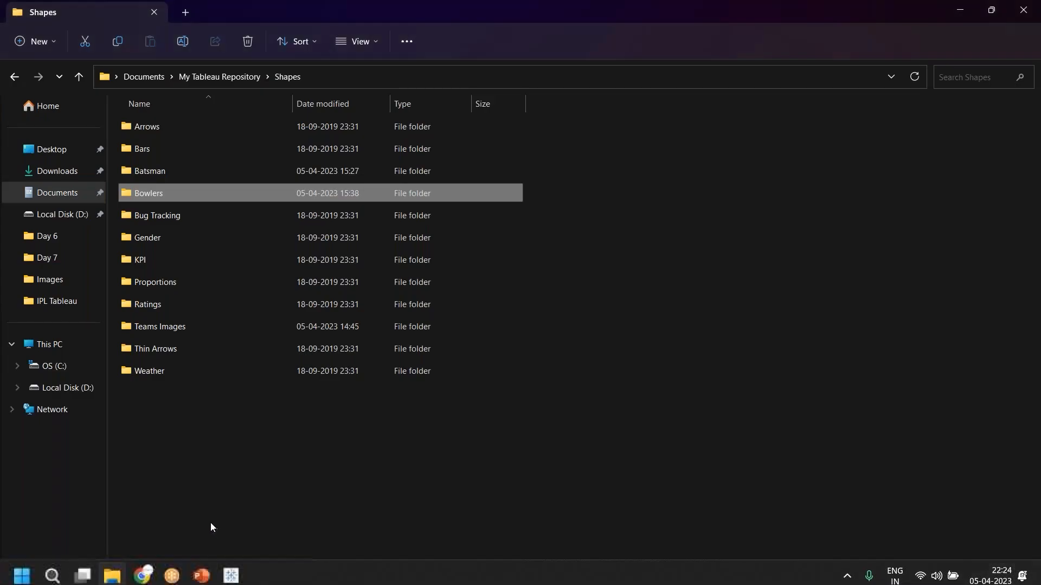
double_click(158, 193)
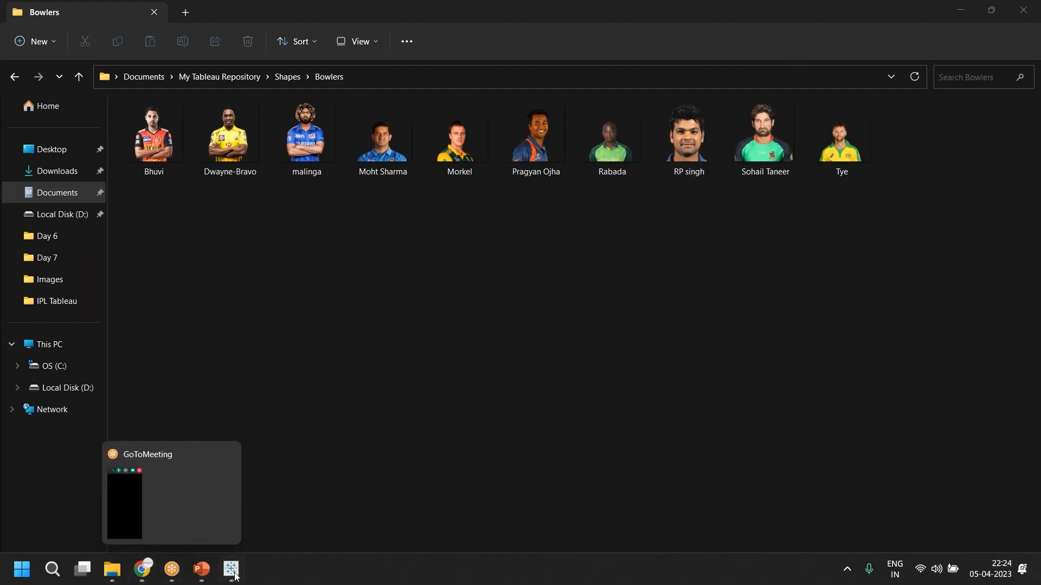
mouse_move(230, 572)
left_click(216, 506)
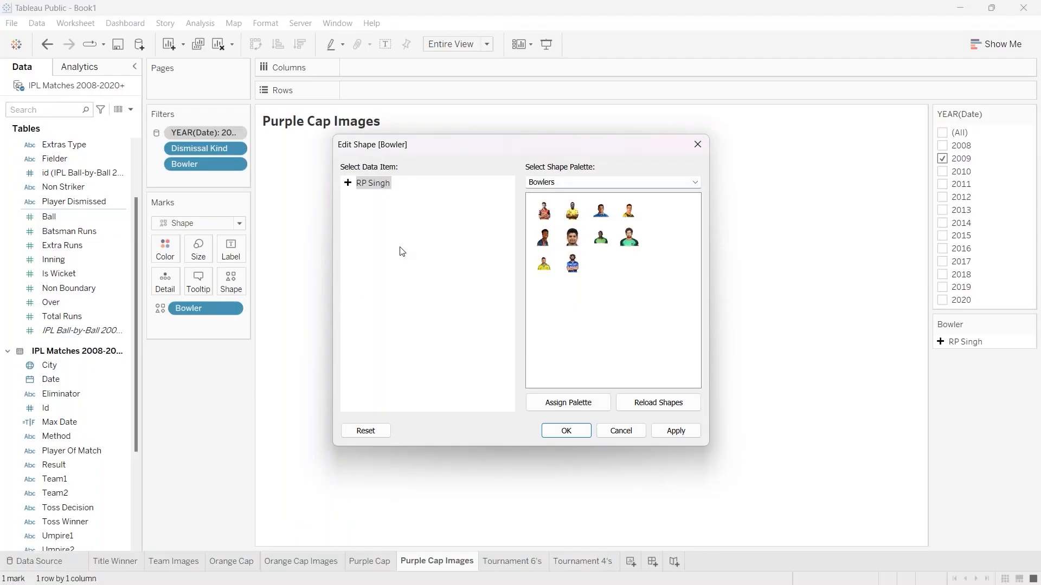
left_click(572, 264)
left_click(675, 431)
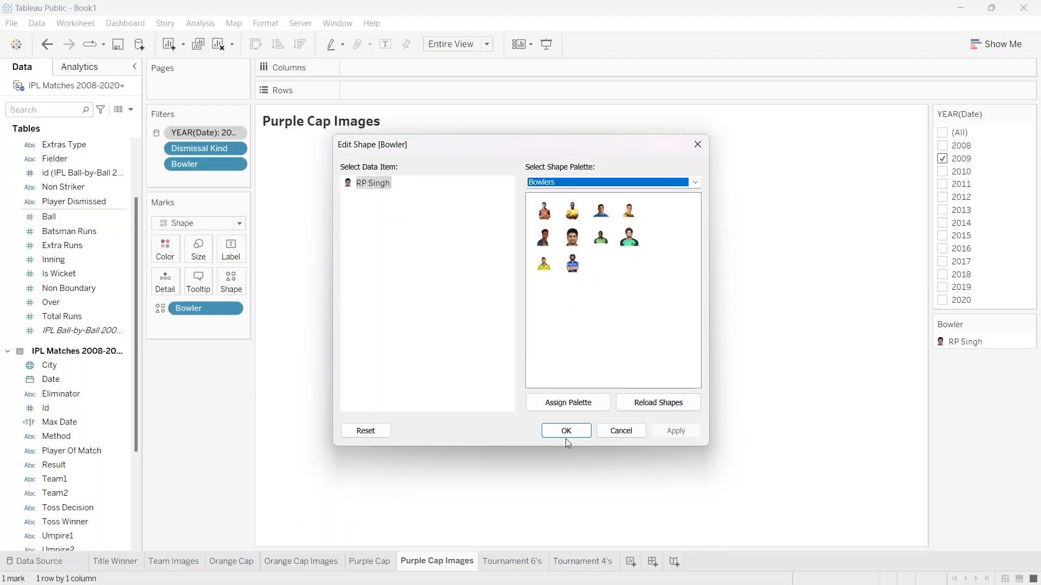
left_click(563, 430)
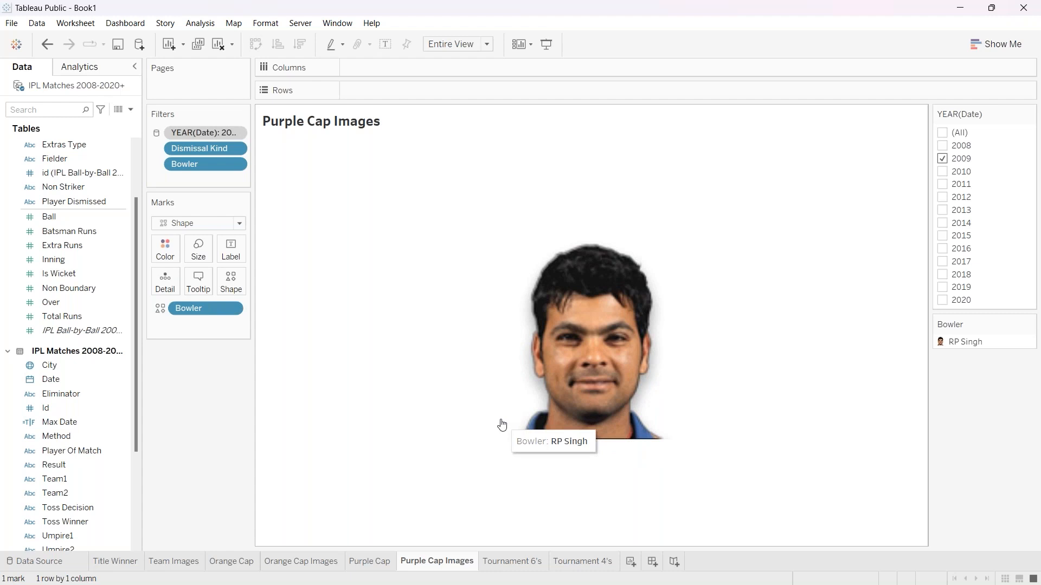
Filter the Purple Cap Images sheet to the year 2008 only.
left_click(943, 173)
left_click(944, 161)
left_click(944, 146)
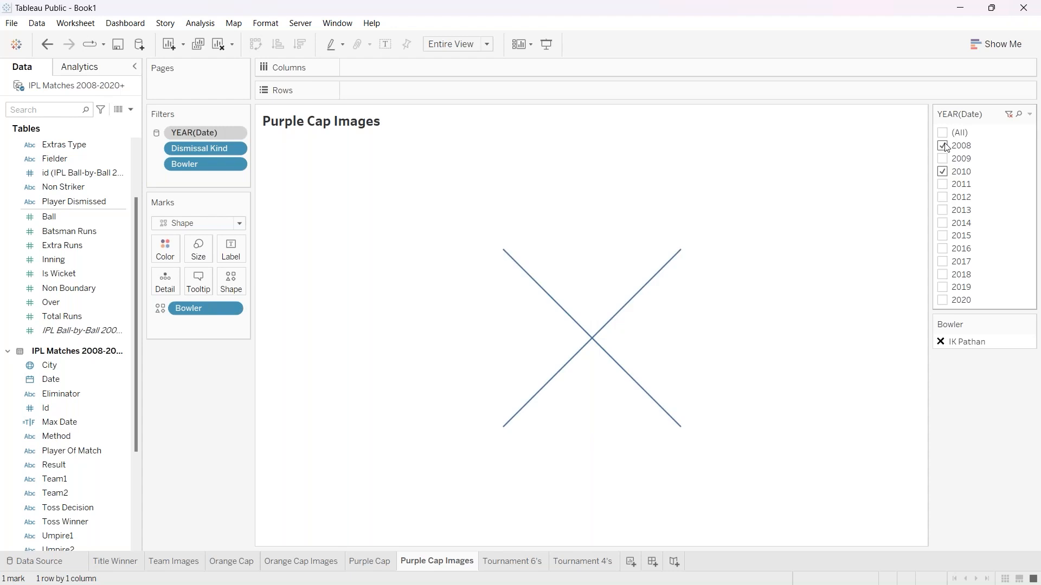
left_click(943, 173)
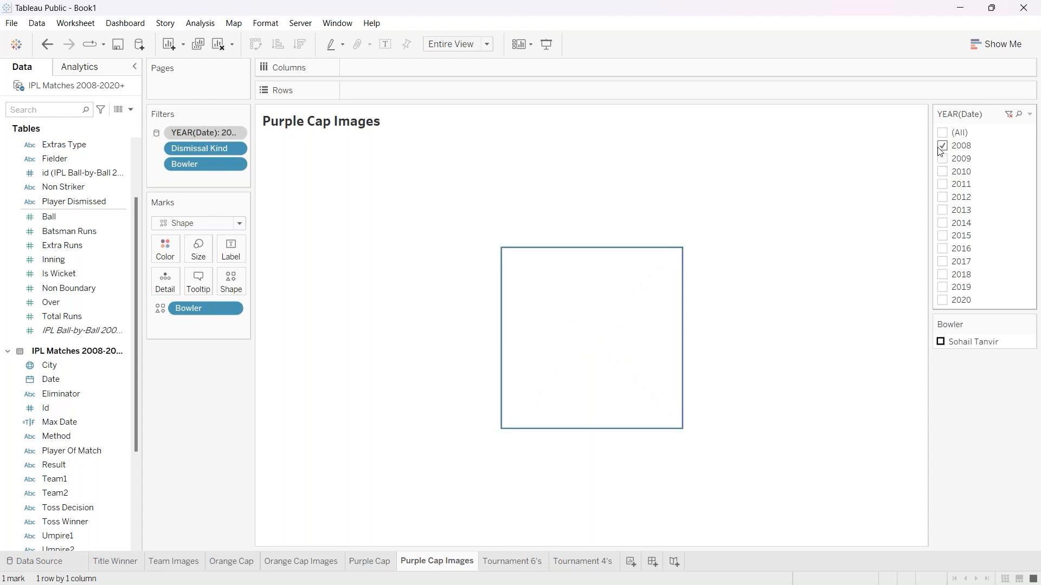
left_click(942, 148)
left_click(943, 147)
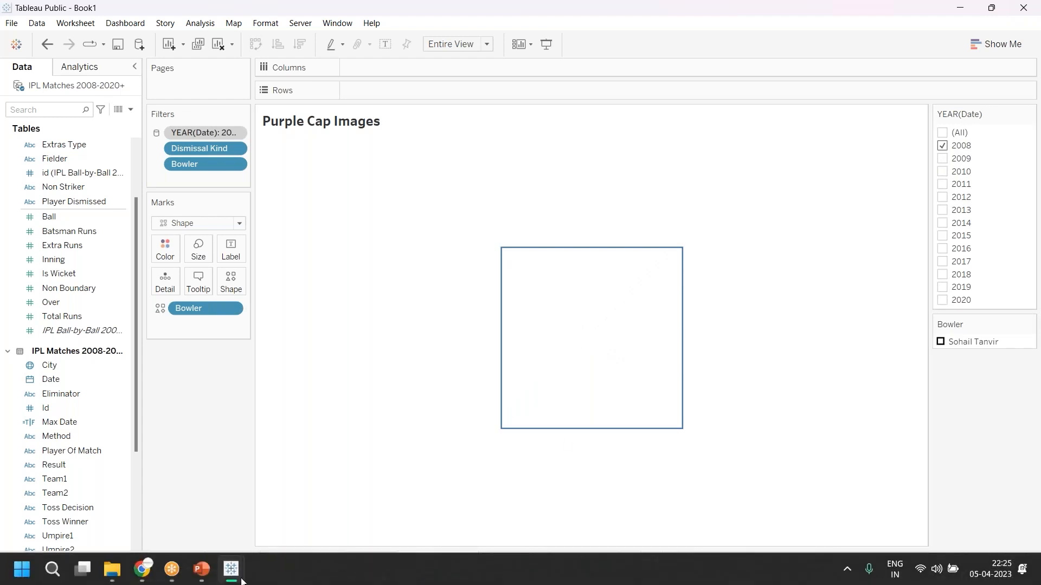
Assign the picture of Sohail Tanvir from the Bowlers shape palette to his Bowler mark.
mouse_move(231, 572)
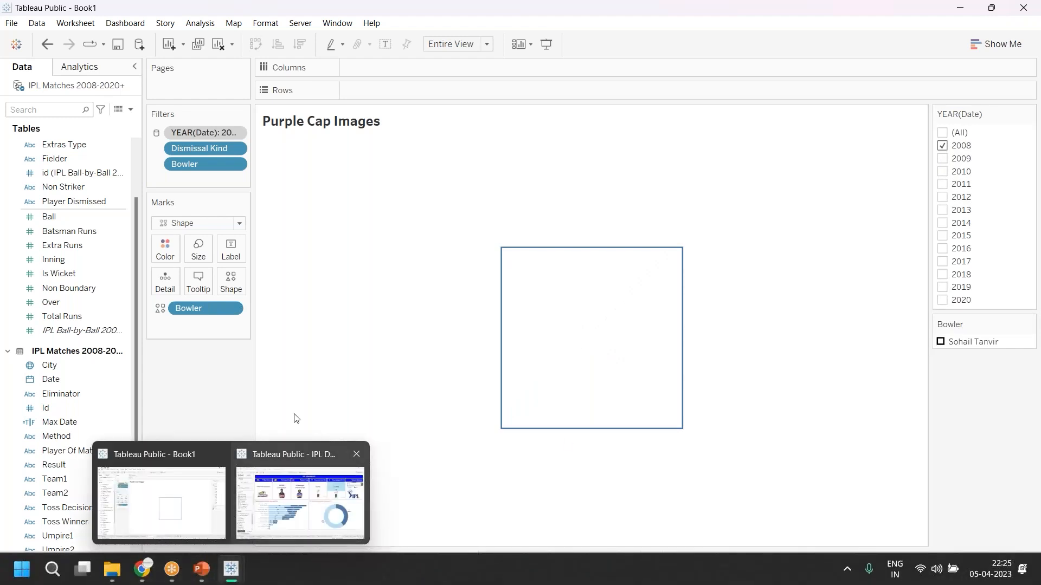
left_click(231, 279)
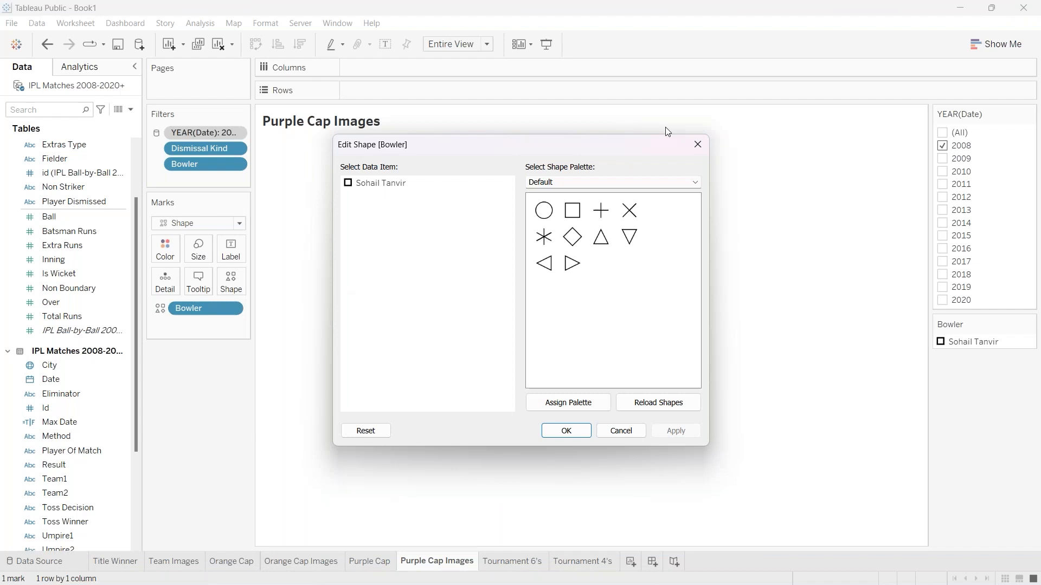
left_click(624, 182)
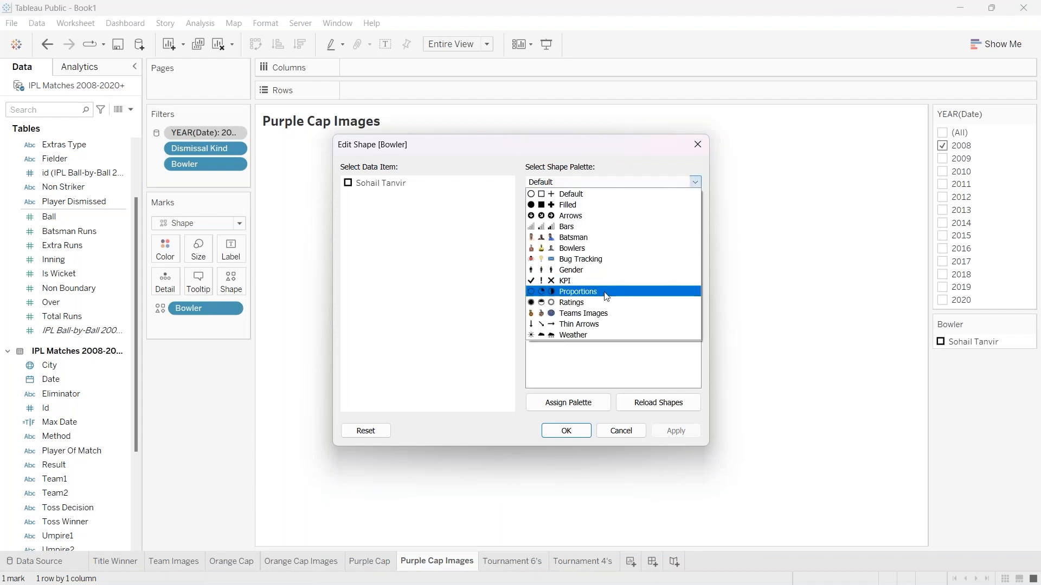
left_click(605, 248)
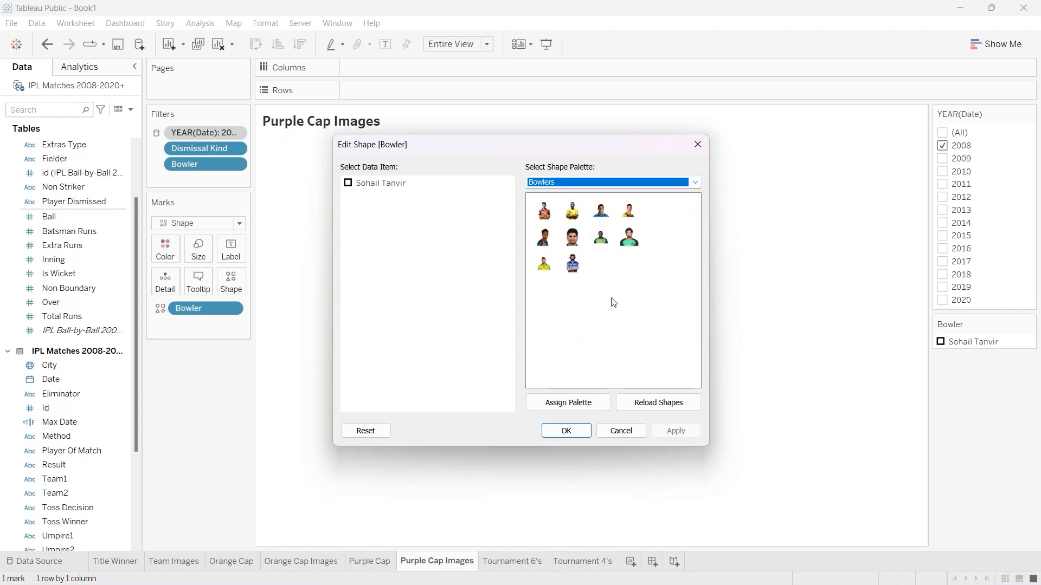
left_click(628, 239)
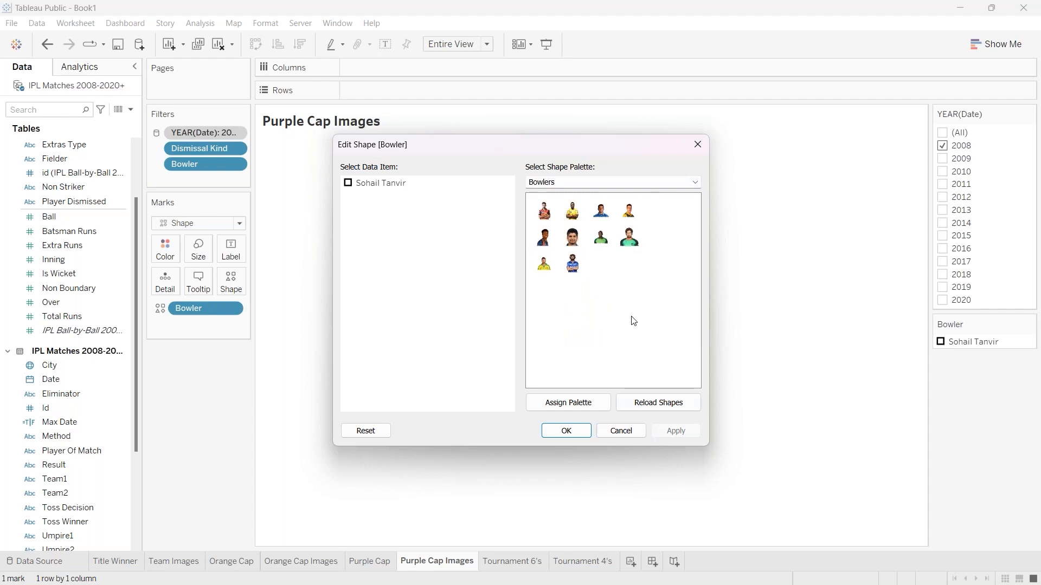
left_click(629, 239)
left_click(675, 436)
left_click(565, 434)
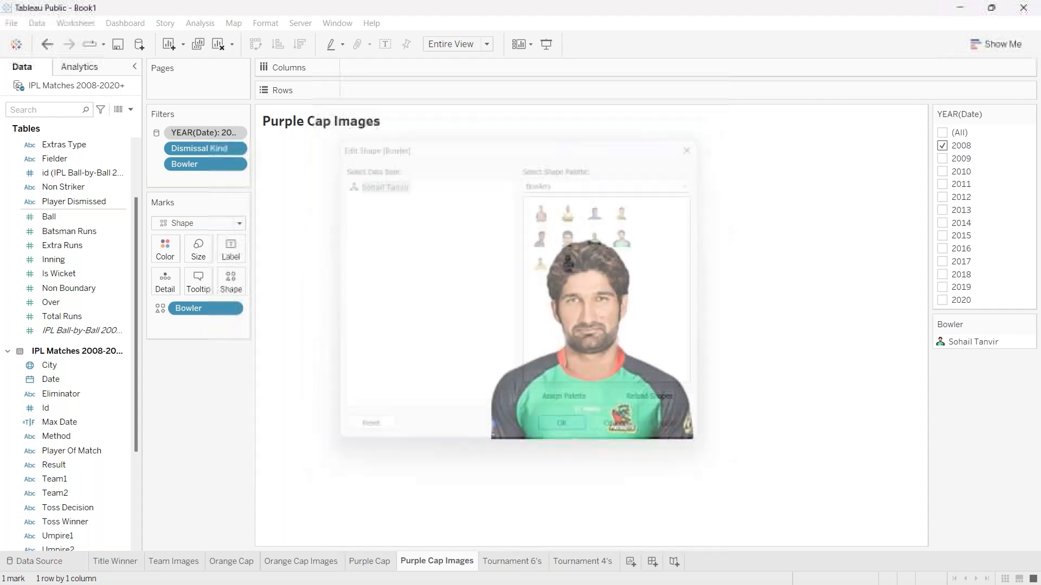
Filter the Purple Cap Images sheet to the year 2010 only.
left_click(943, 160)
left_click(942, 147)
left_click(943, 172)
left_click(943, 158)
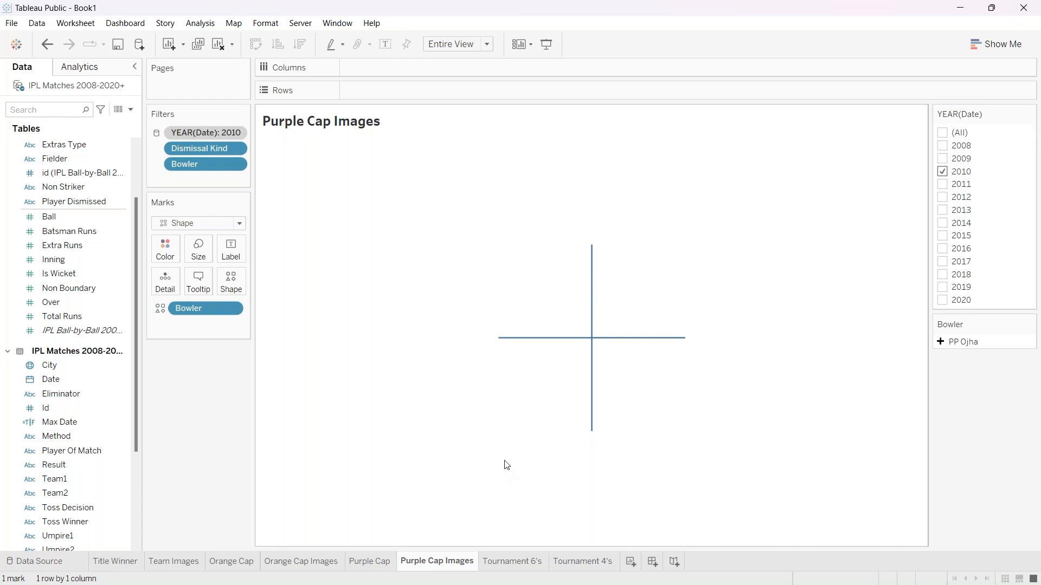
Switch to File Explorer to identify Pragyan Ojha's picture in the Bowlers folder, and return to Tableau Public.
left_click(113, 570)
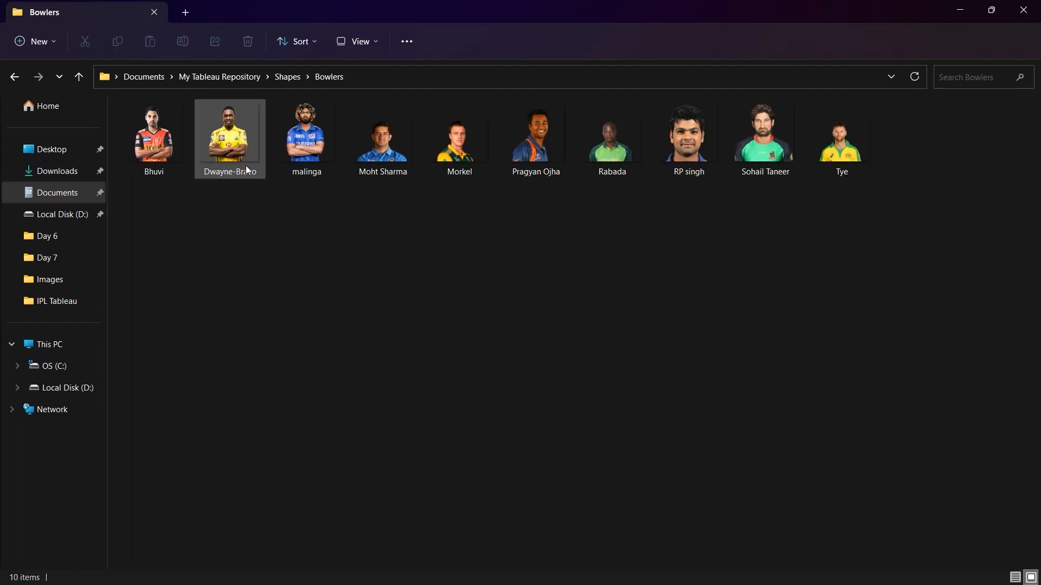
left_click(535, 173)
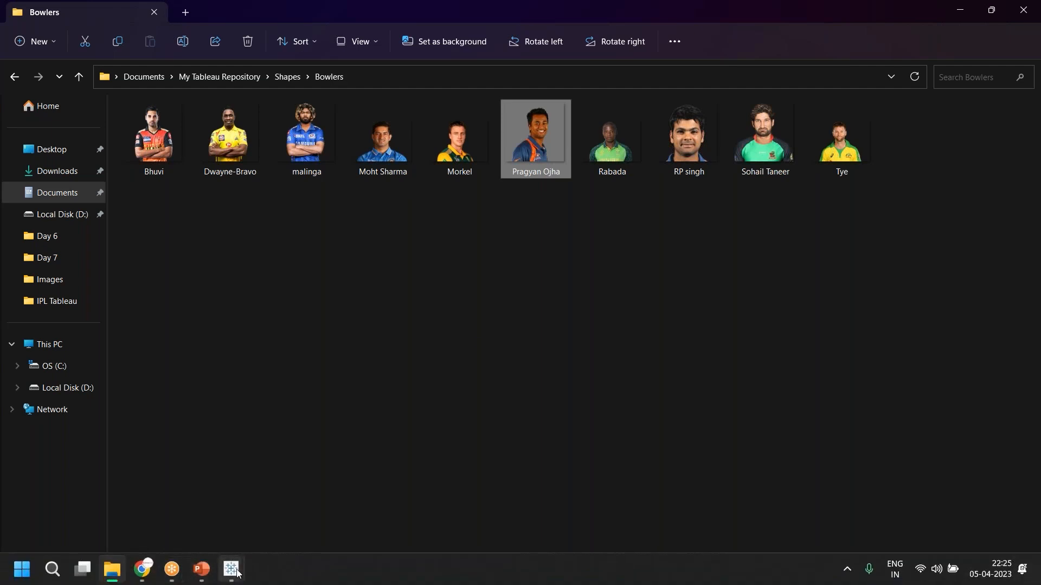
left_click(230, 569)
left_click(188, 504)
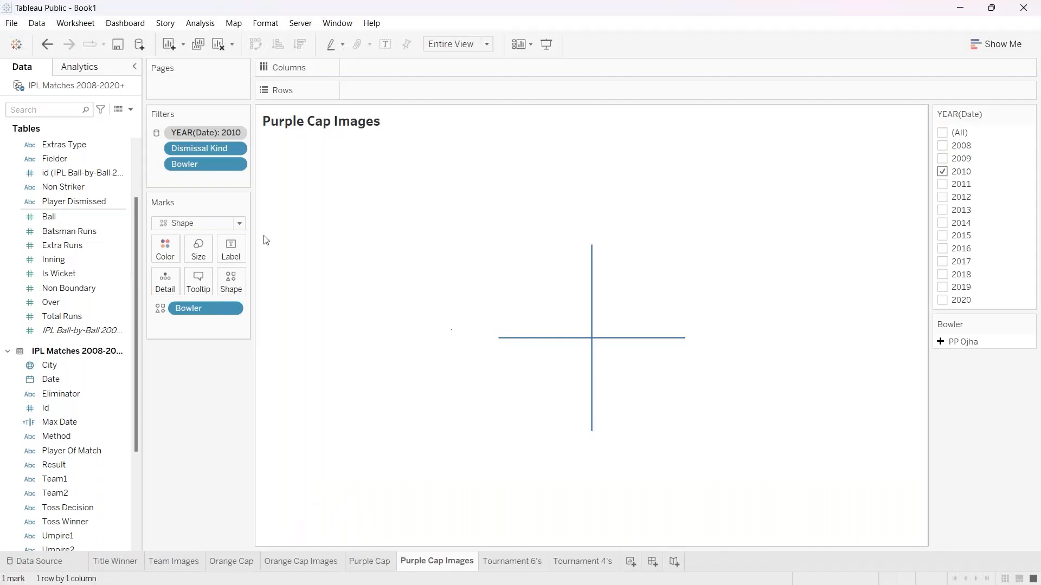
Assign Pragyan Ojha's picture from the Bowlers shape palette to the PP Ojha mark.
left_click(225, 278)
left_click(594, 181)
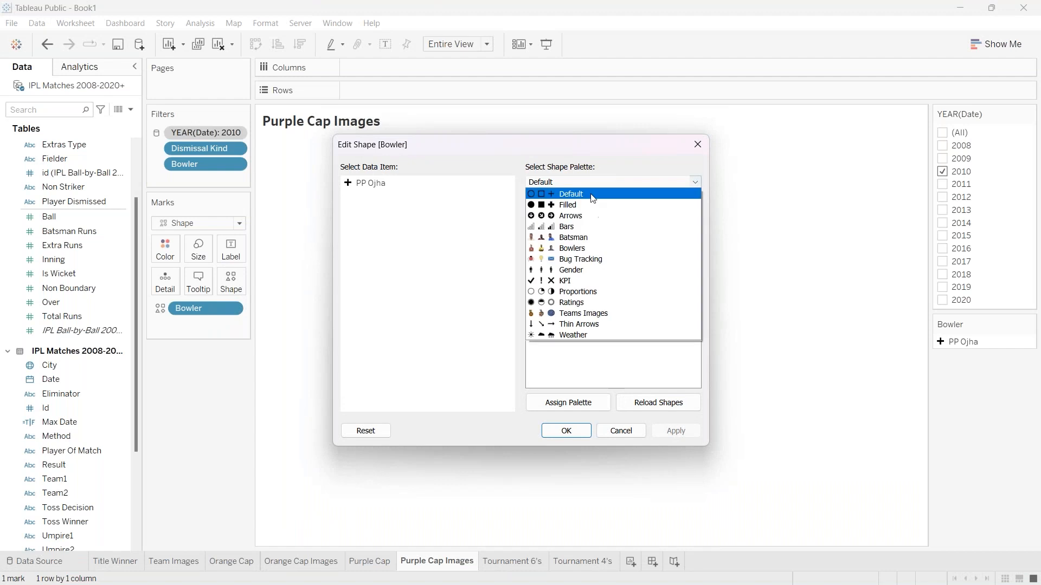
left_click(594, 248)
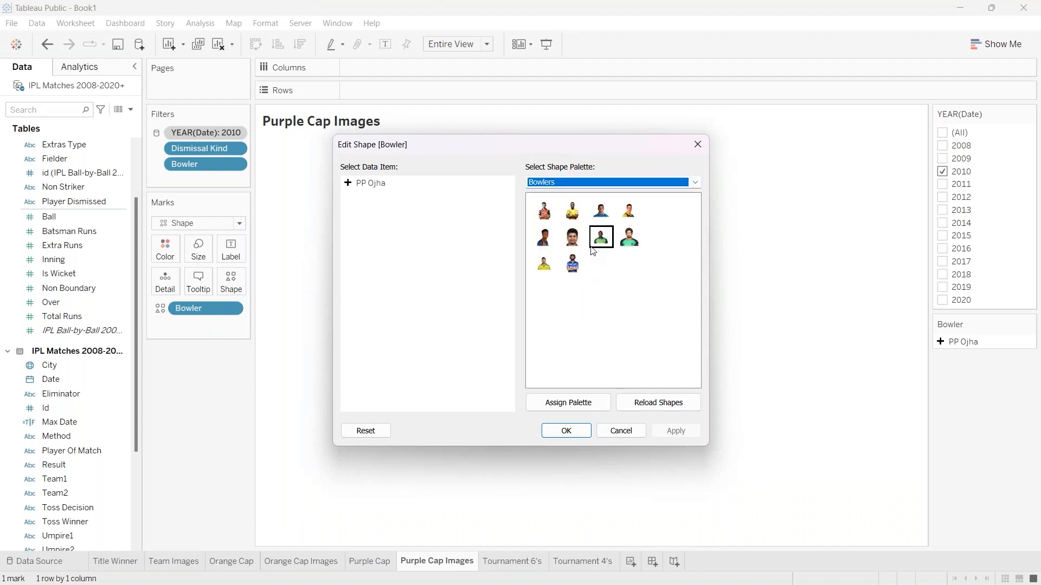
left_click(375, 185)
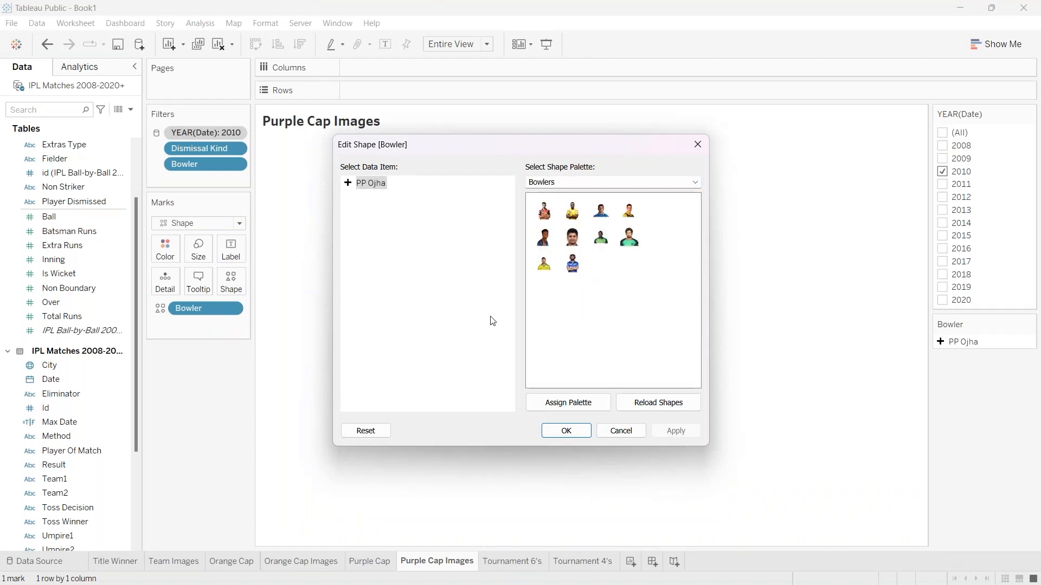
left_click(544, 237)
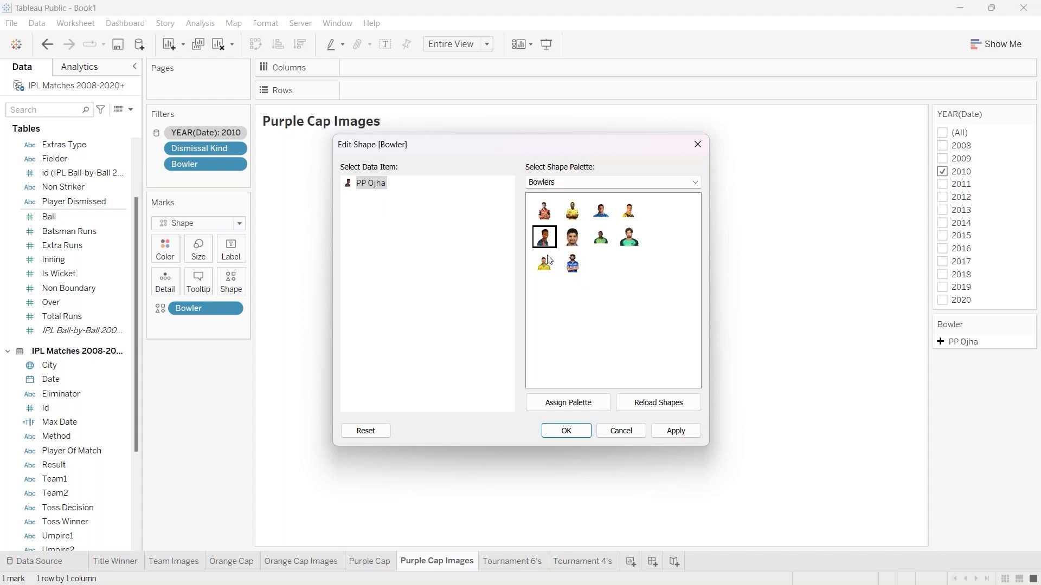
left_click(673, 426)
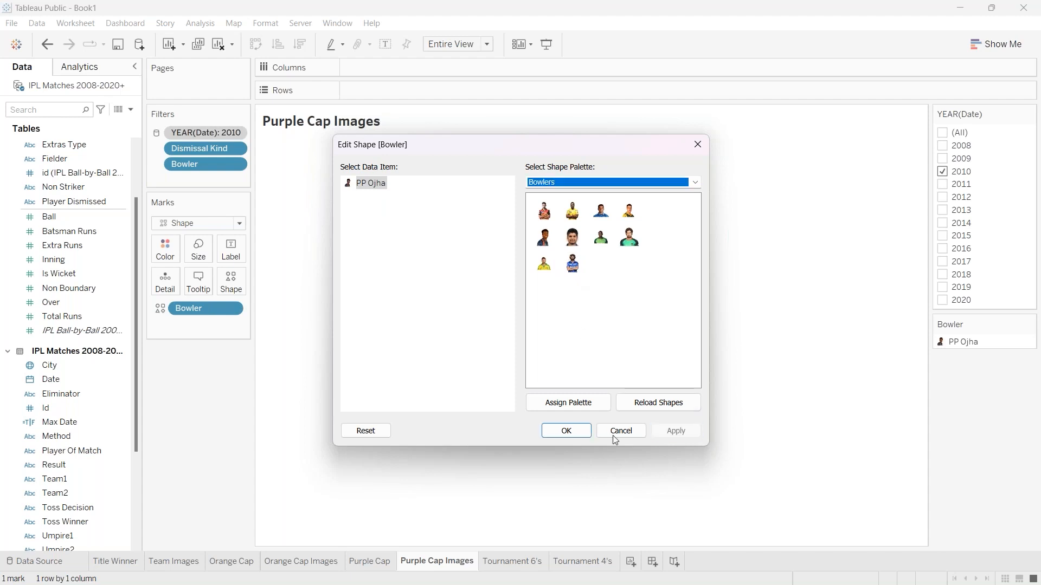
left_click(568, 431)
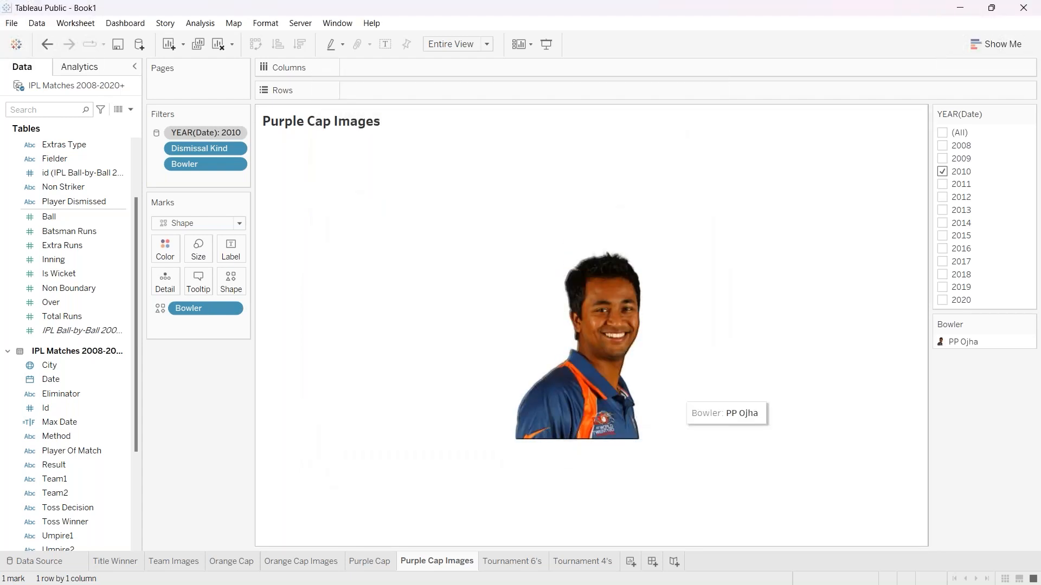
Filter the Purple Cap Images sheet to 2011 only and assign Malinga's picture from the Bowlers palette to the SL Malinga mark.
left_click(945, 186)
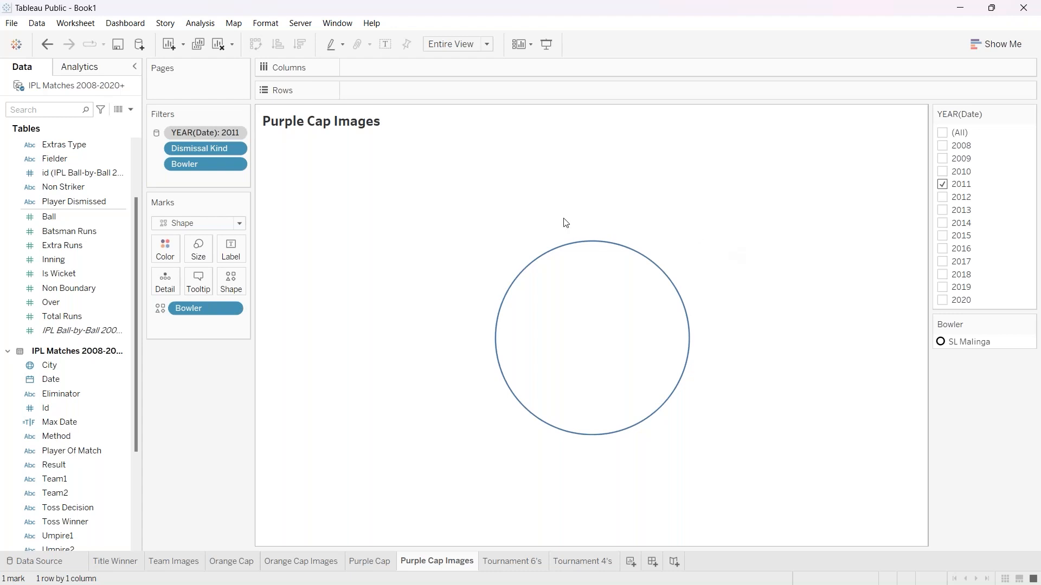
left_click(232, 281)
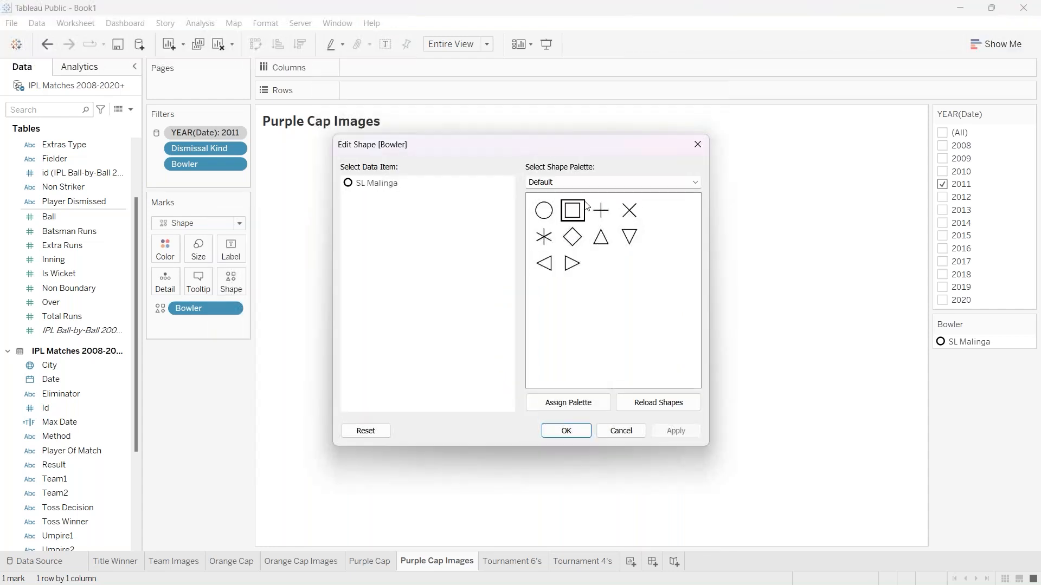
left_click(588, 182)
left_click(585, 248)
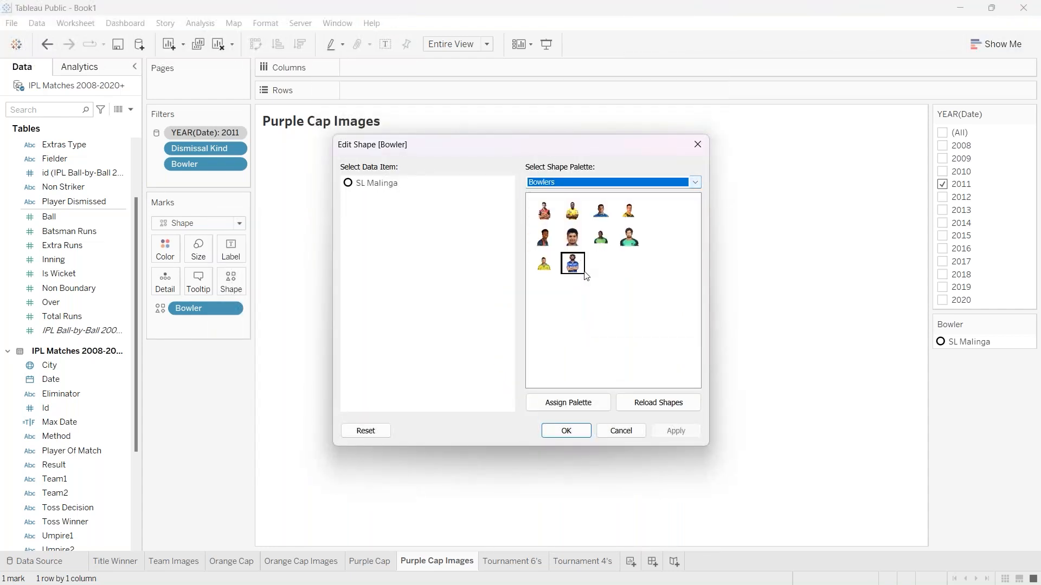
left_click(572, 263)
left_click(386, 187)
left_click(571, 264)
left_click(677, 432)
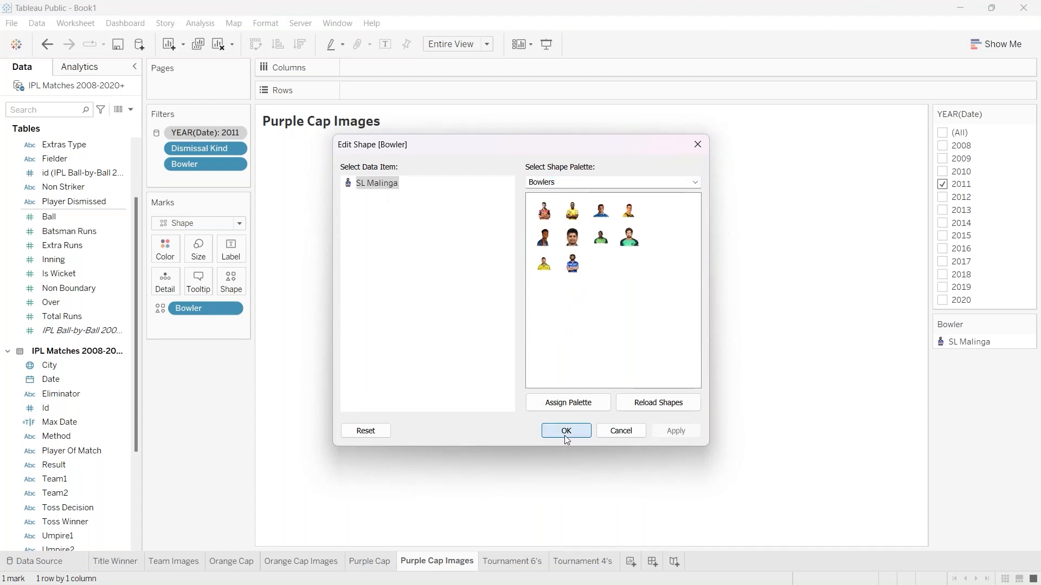
left_click(564, 431)
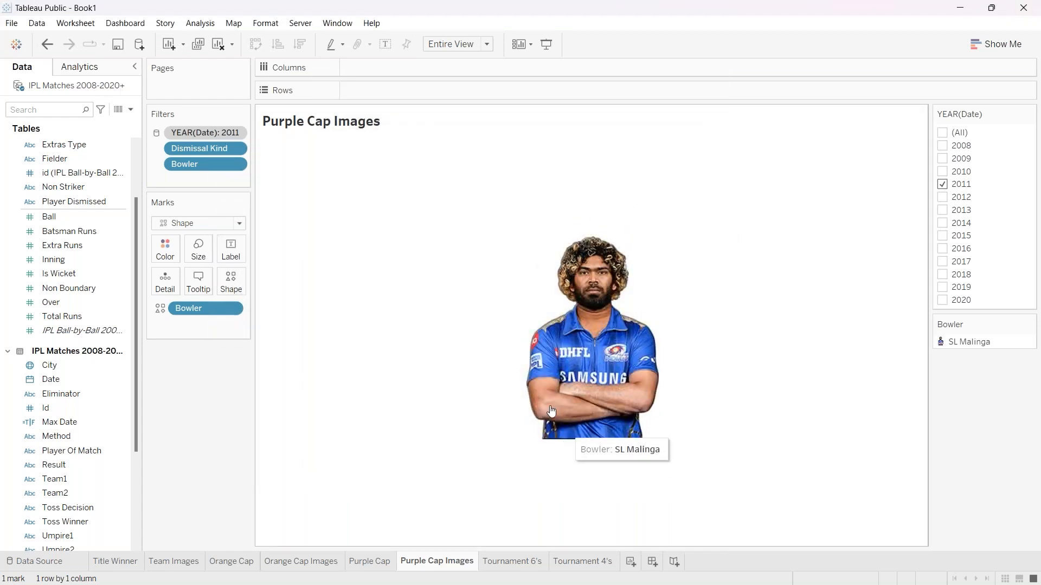
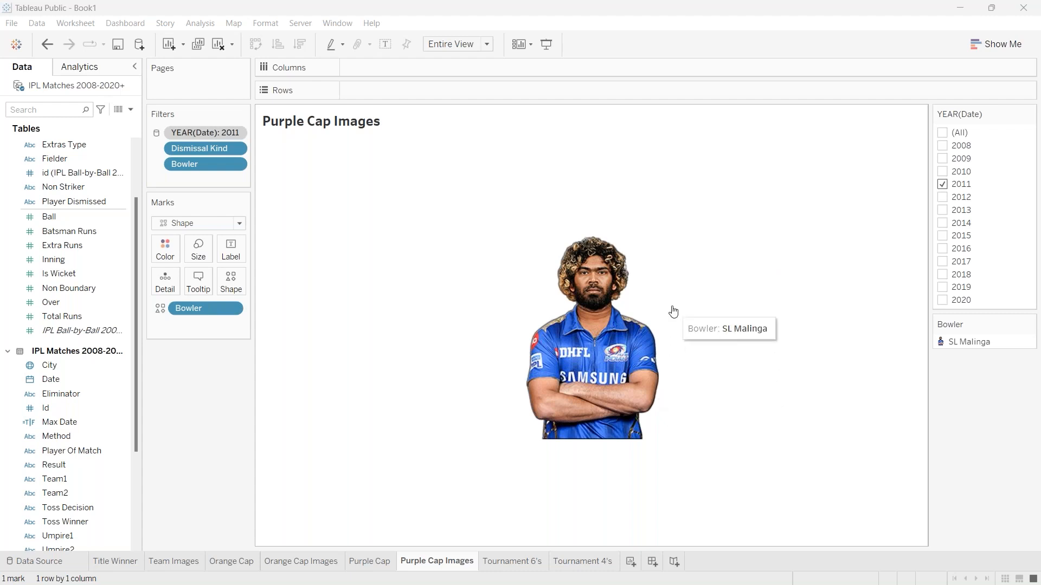
Filter the Purple Cap Images sheet to 2012 only and choose the Bowlers shape palette for the M Morkel item.
left_click(942, 197)
left_click(943, 184)
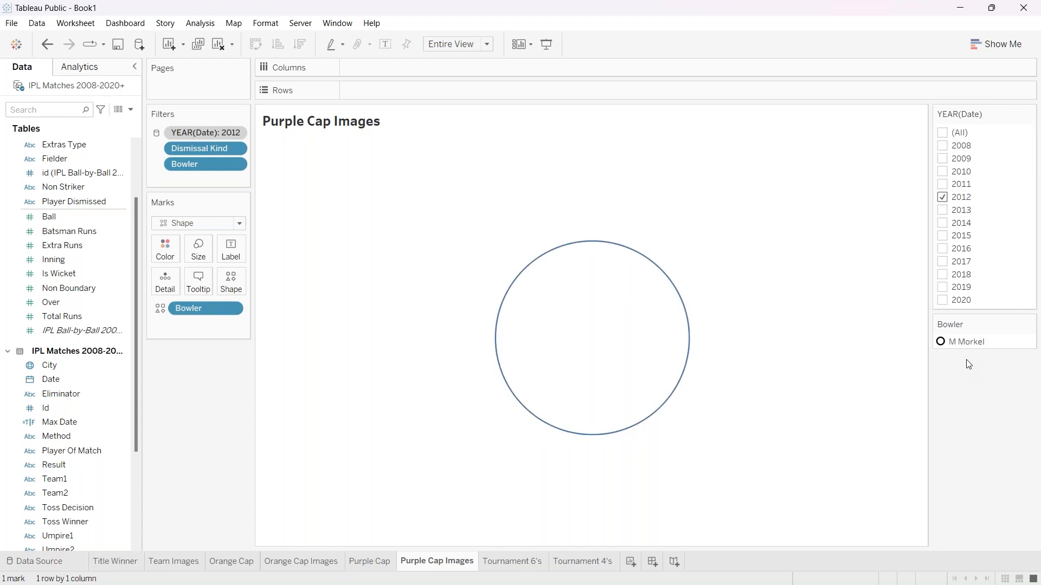
left_click(231, 281)
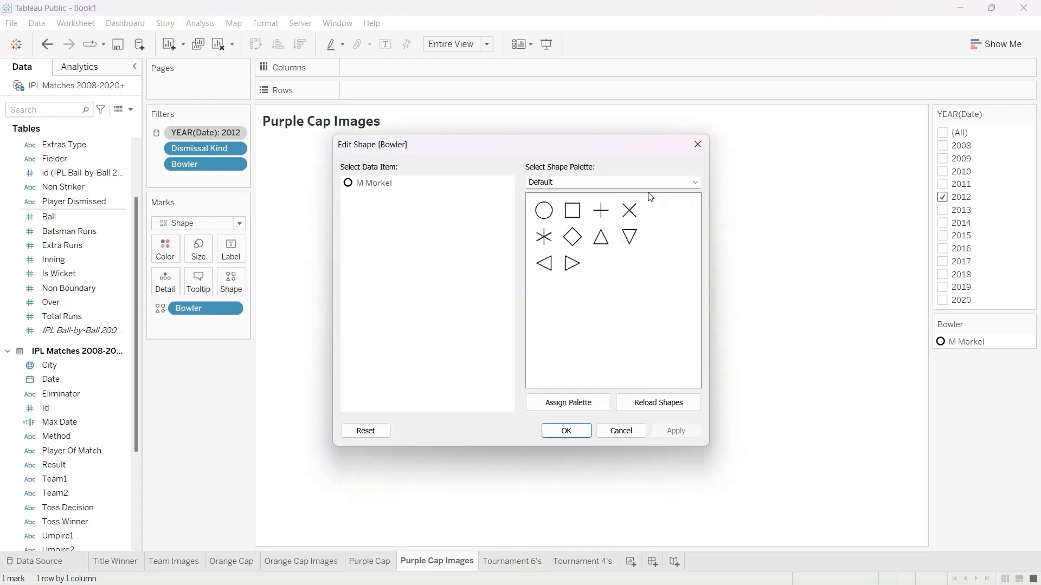
left_click(639, 182)
left_click(596, 249)
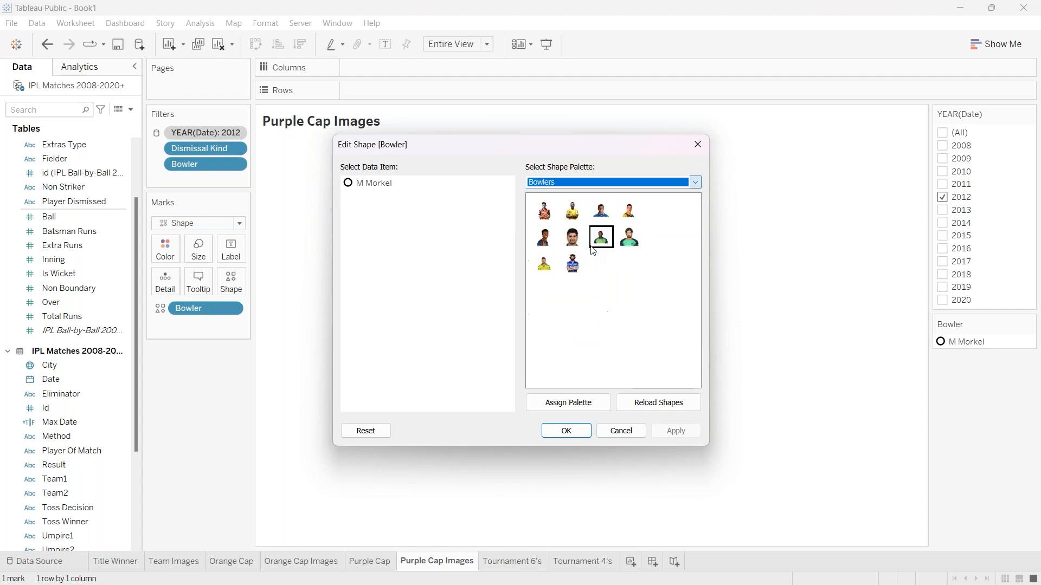
left_click(370, 184)
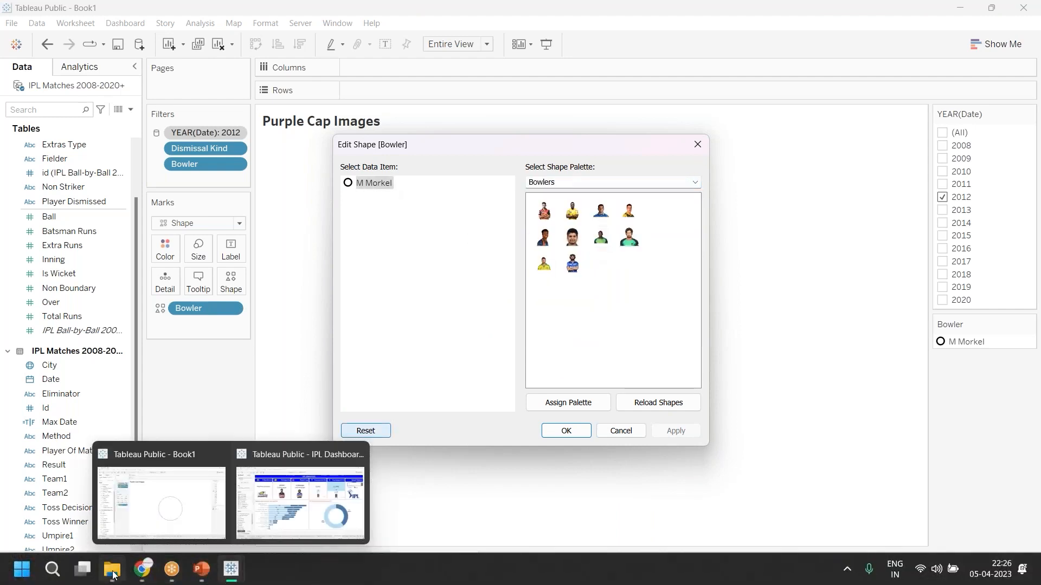
Identify Morkel's picture in the Bowlers folder in File Explorer, and assign it to the M Morkel mark back in Tableau Public.
left_click(112, 568)
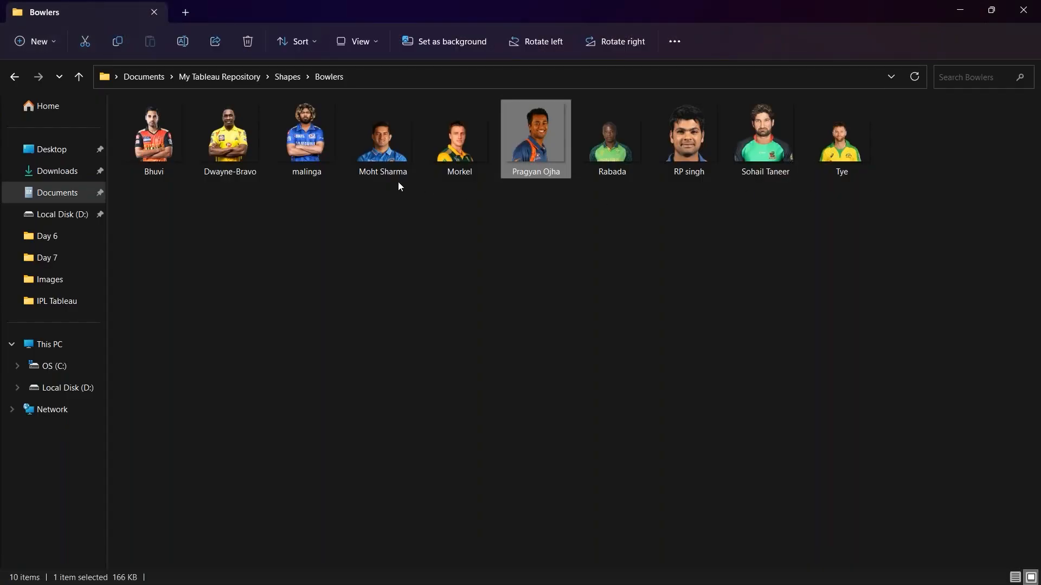
left_click(446, 157)
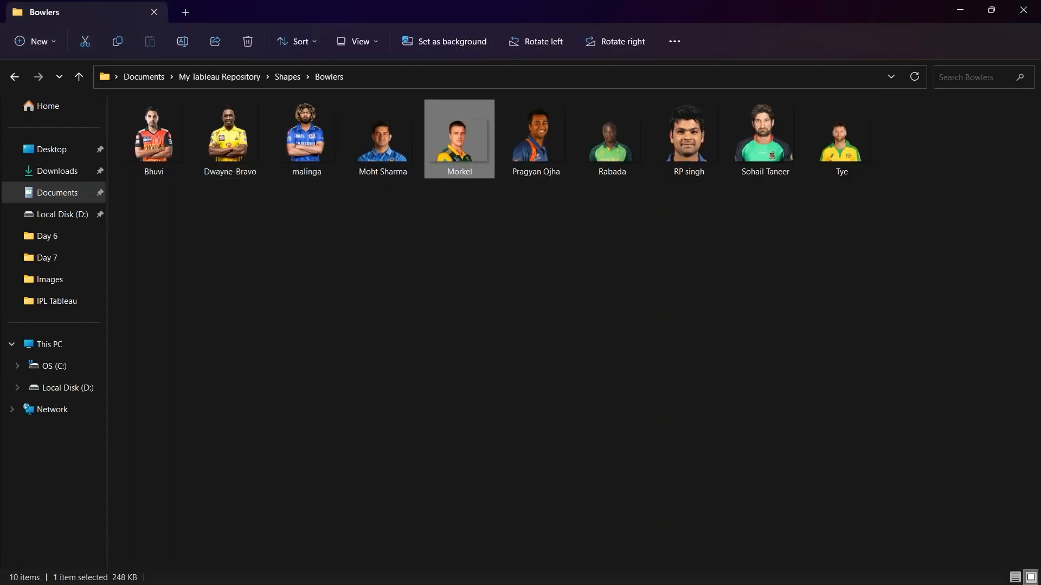
left_click(231, 568)
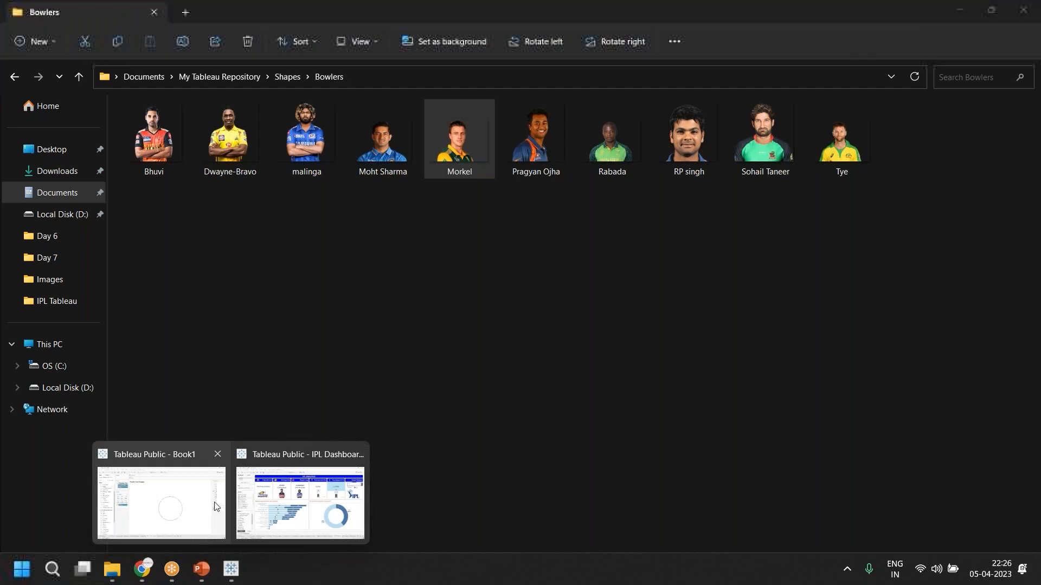
left_click(218, 510)
left_click(629, 214)
left_click(674, 430)
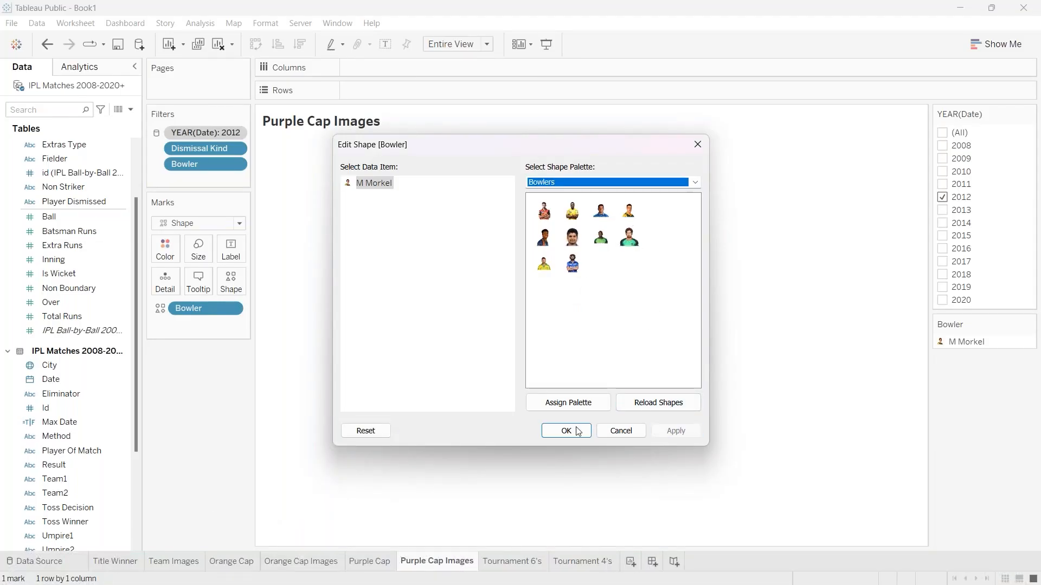
left_click(578, 432)
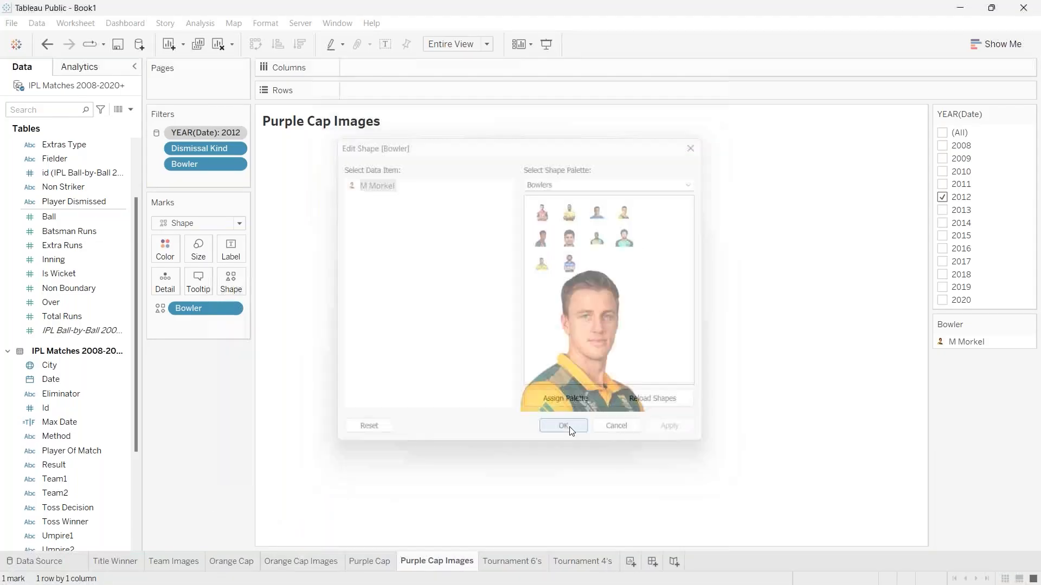
Filter the Purple Cap Images sheet to 2013 only and assign Dwayne Bravo's picture from the Bowlers palette to the DJ Bravo mark.
left_click(943, 211)
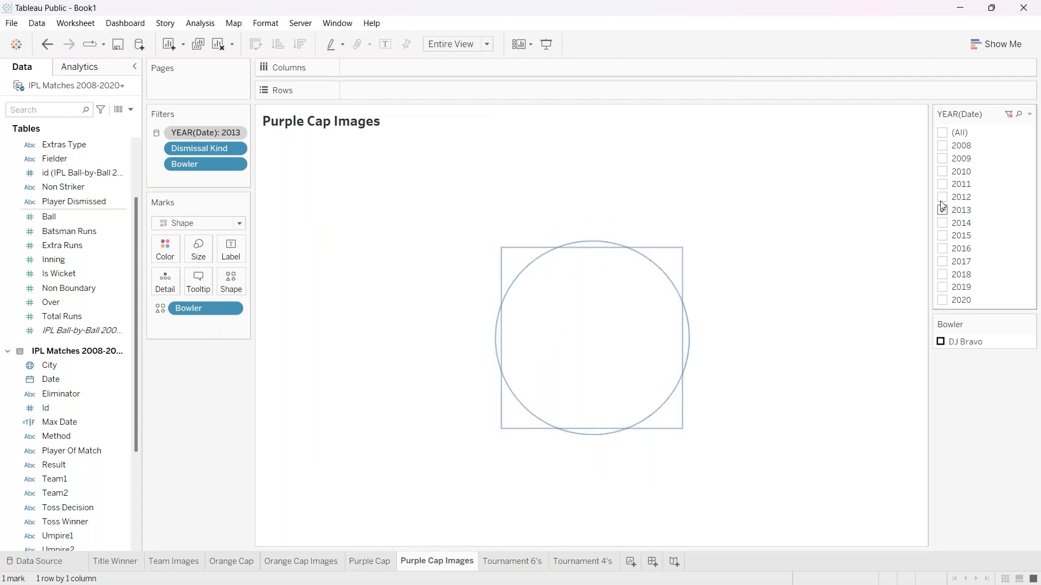
left_click(231, 281)
left_click(680, 183)
left_click(624, 248)
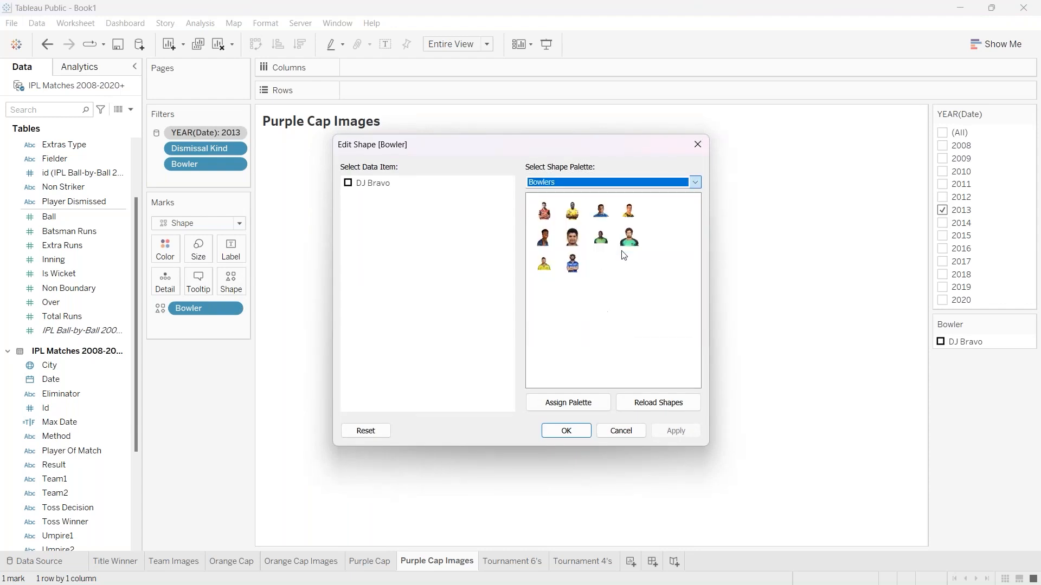
left_click(374, 184)
left_click(572, 211)
left_click(665, 431)
left_click(566, 431)
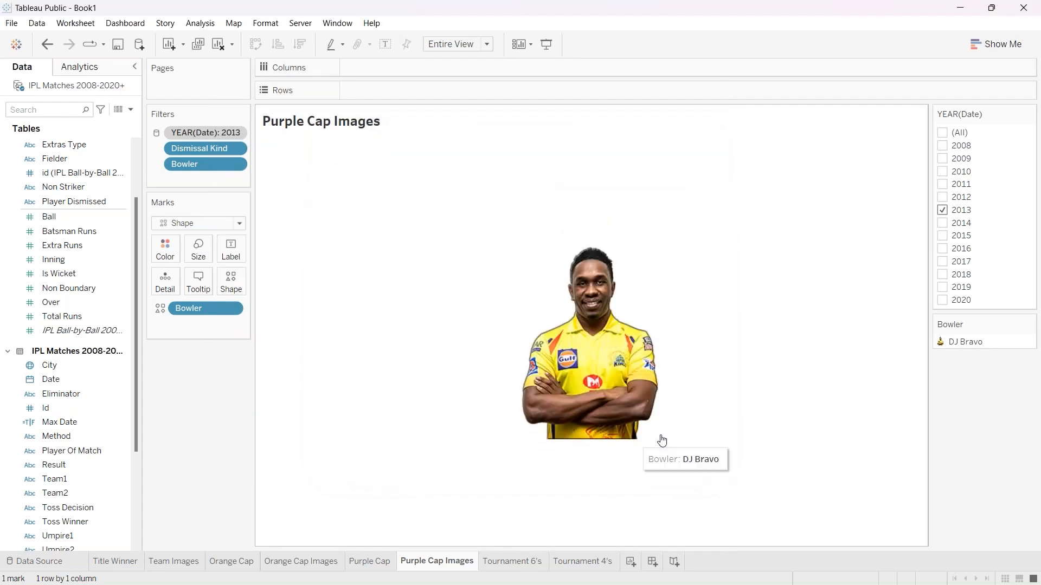
Remove the year 2013 from the Purple Cap Images sheet's date filter.
left_click(946, 212)
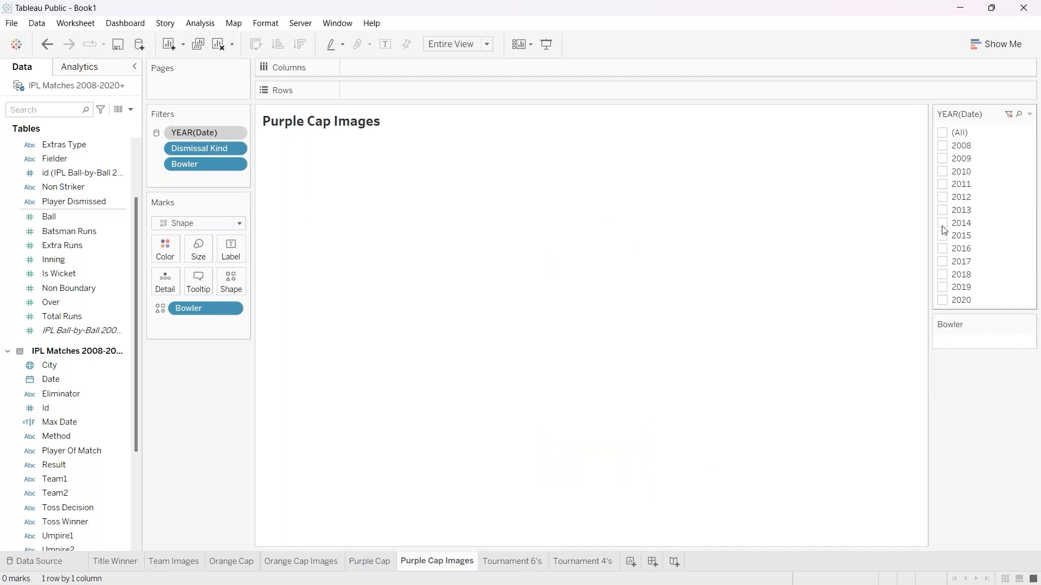
Filter the Purple Cap Images sheet to 2014 and assign MM Sharma the blue-shirted portrait from the Bowlers shape palette.
left_click(943, 224)
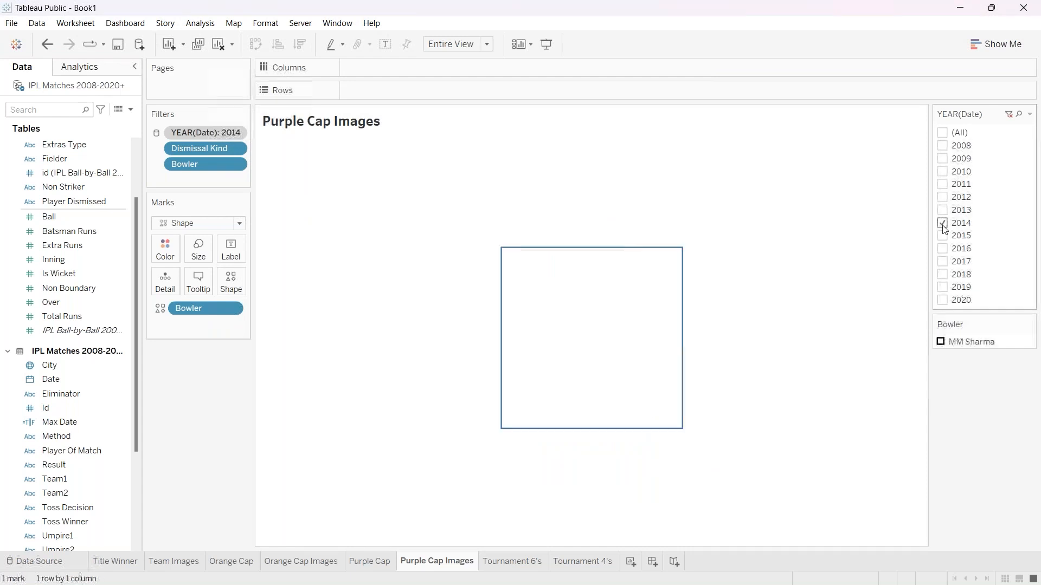
left_click(231, 282)
left_click(632, 183)
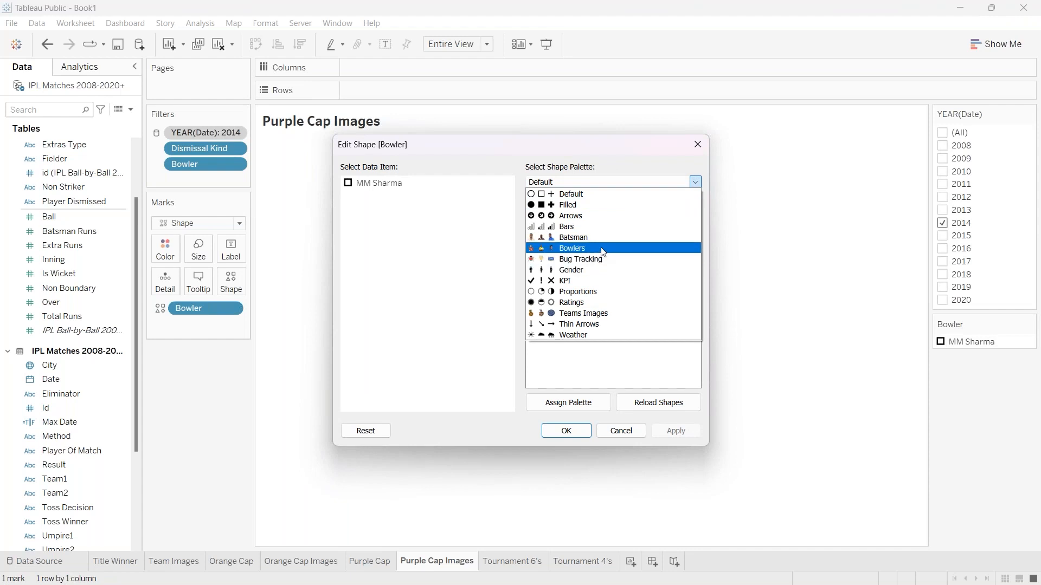
left_click(597, 248)
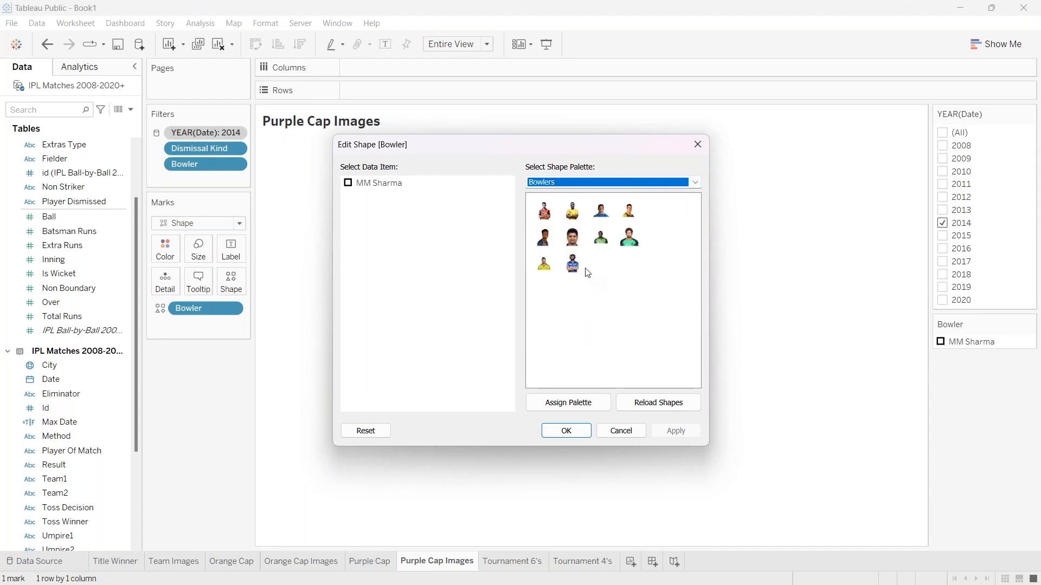
left_click(398, 185)
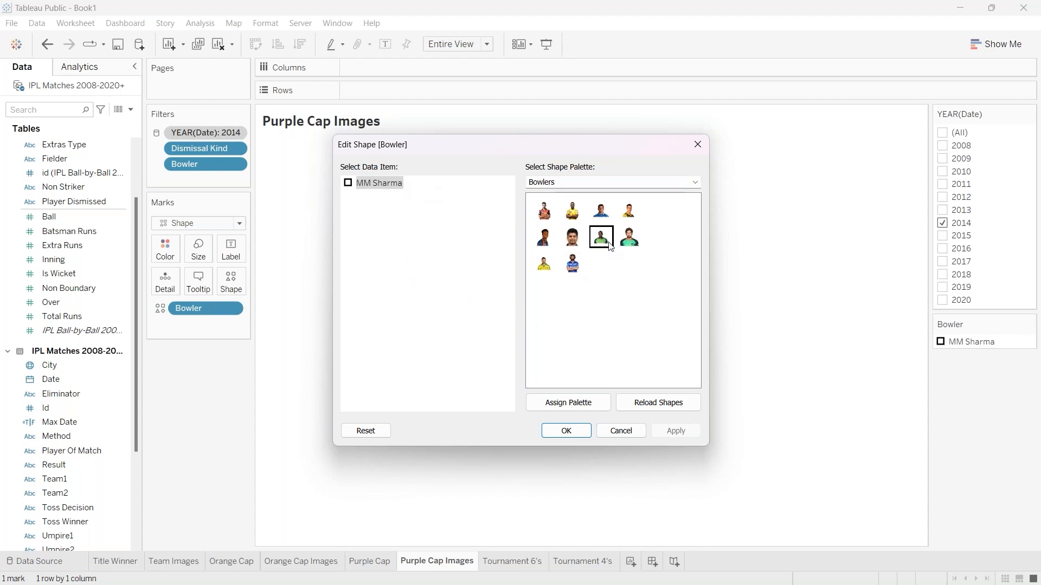
left_click(602, 211)
left_click(670, 429)
left_click(566, 430)
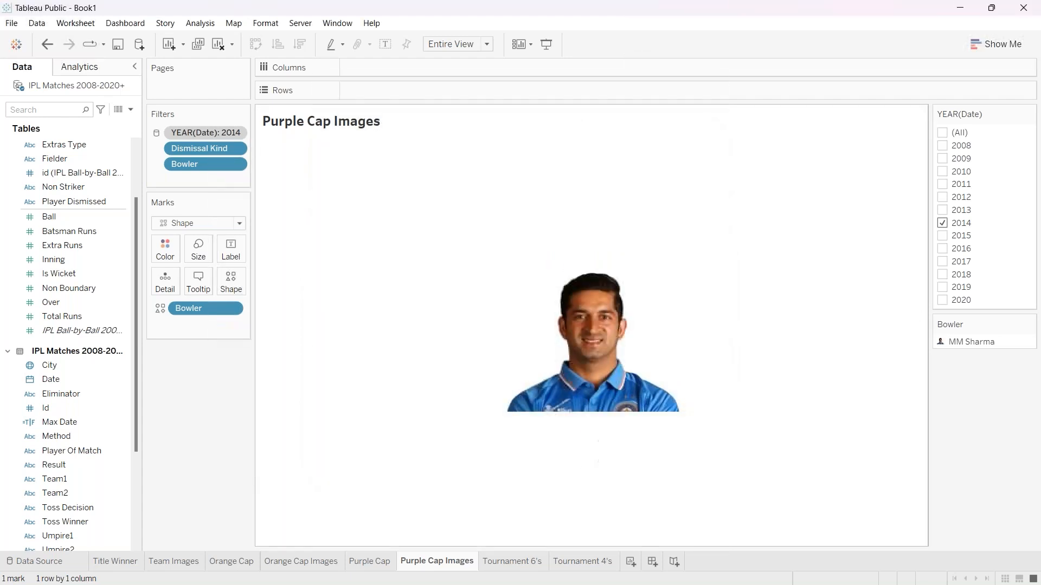
Advance the year filter through 2015 to 2016 and assign B Kumar the orange-shirted portrait from the Bowlers palette.
left_click(943, 236)
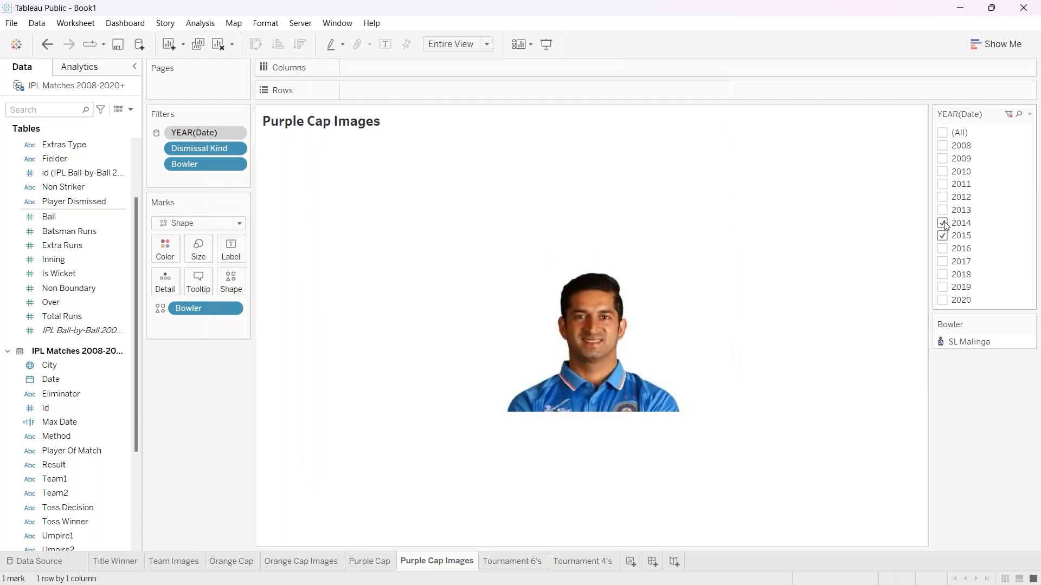
left_click(944, 224)
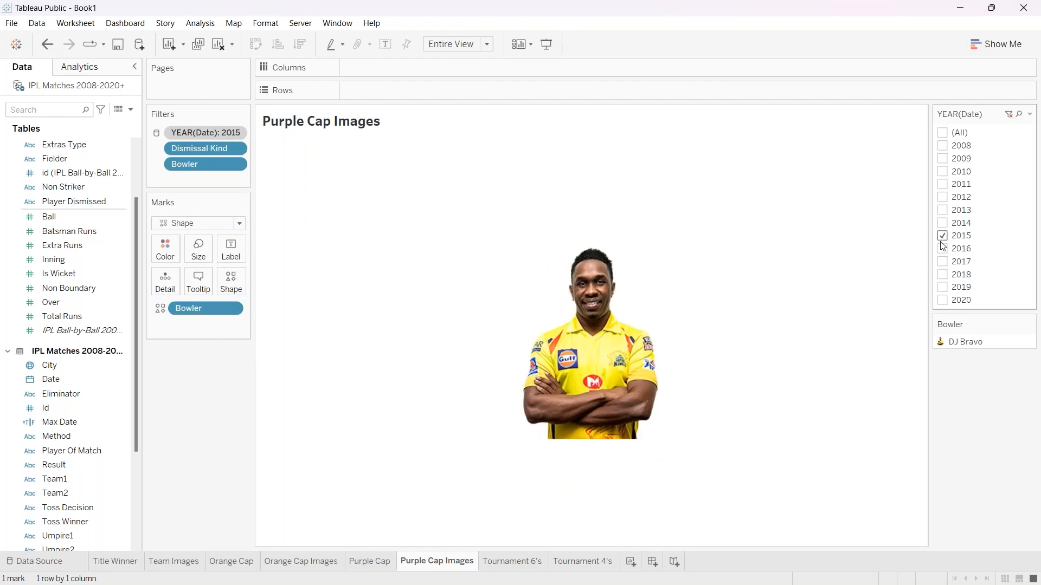
left_click(943, 237)
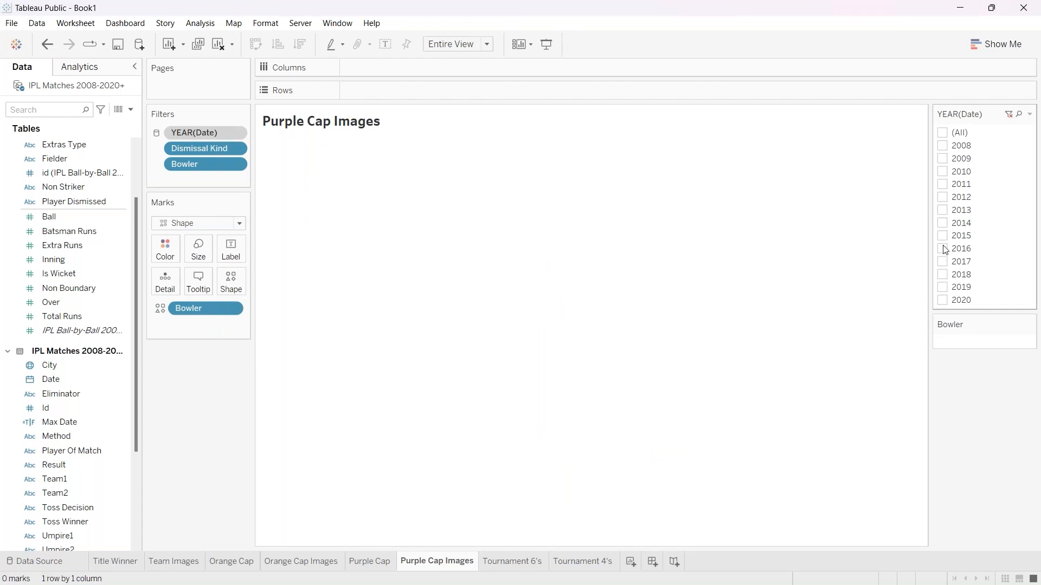
left_click(944, 249)
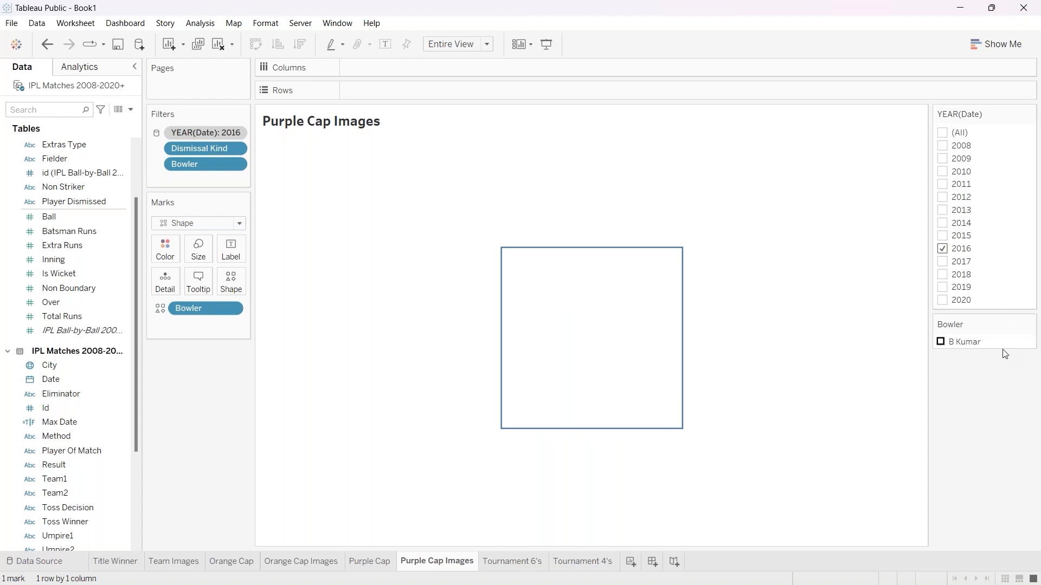
left_click(231, 280)
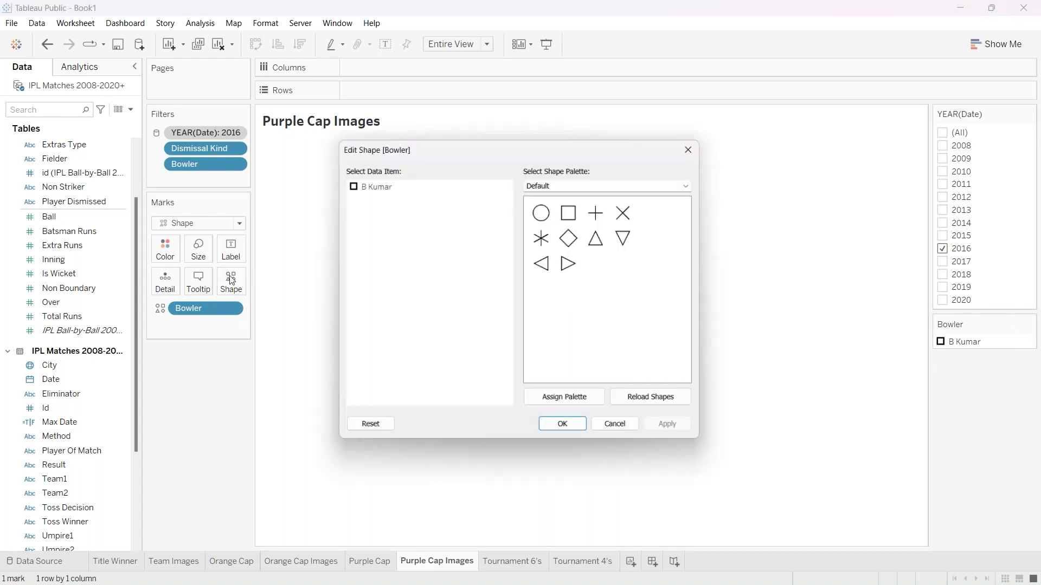
left_click(597, 181)
left_click(592, 248)
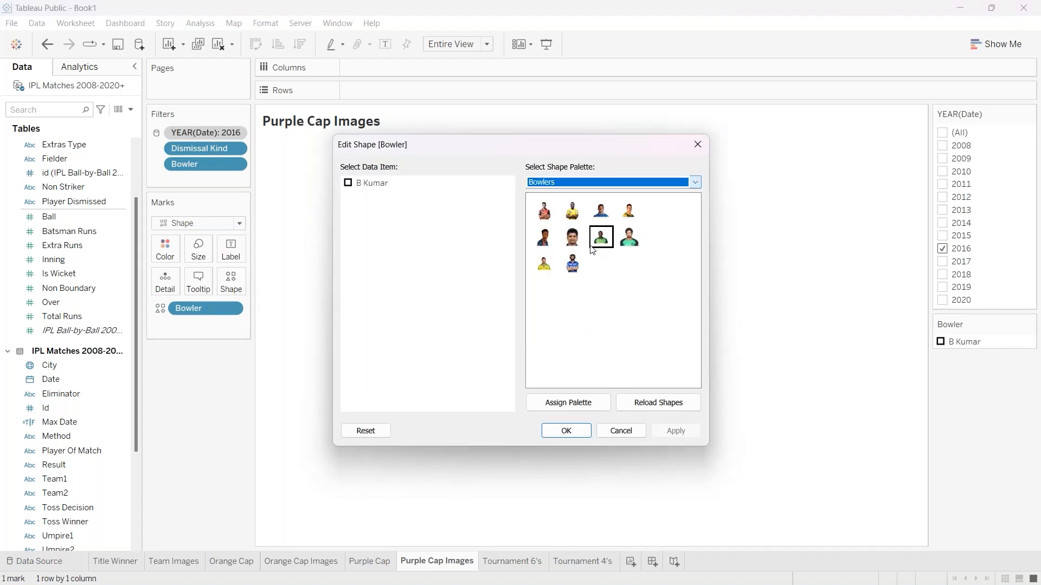
left_click(371, 183)
left_click(544, 210)
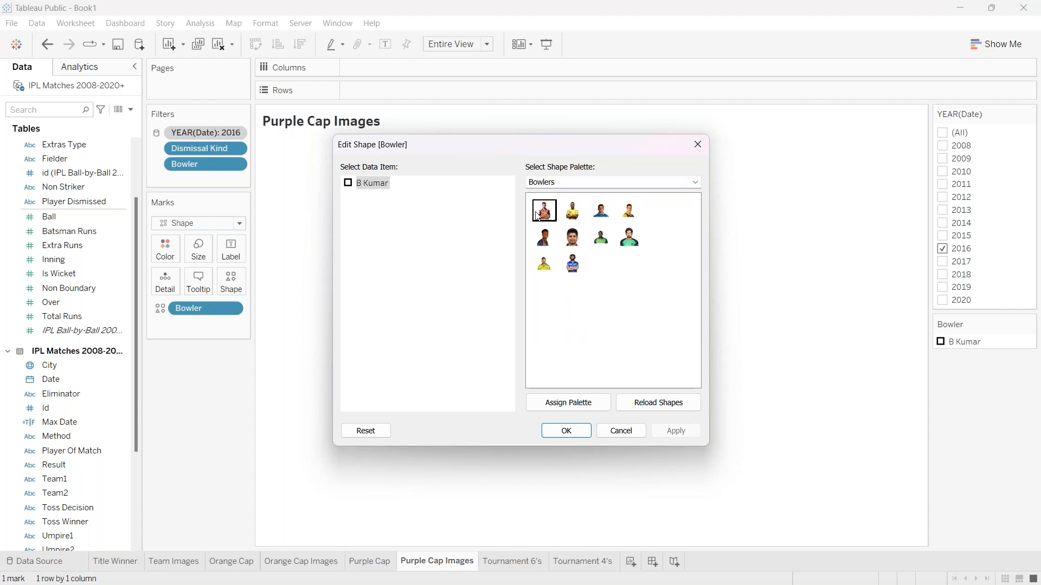
left_click(566, 430)
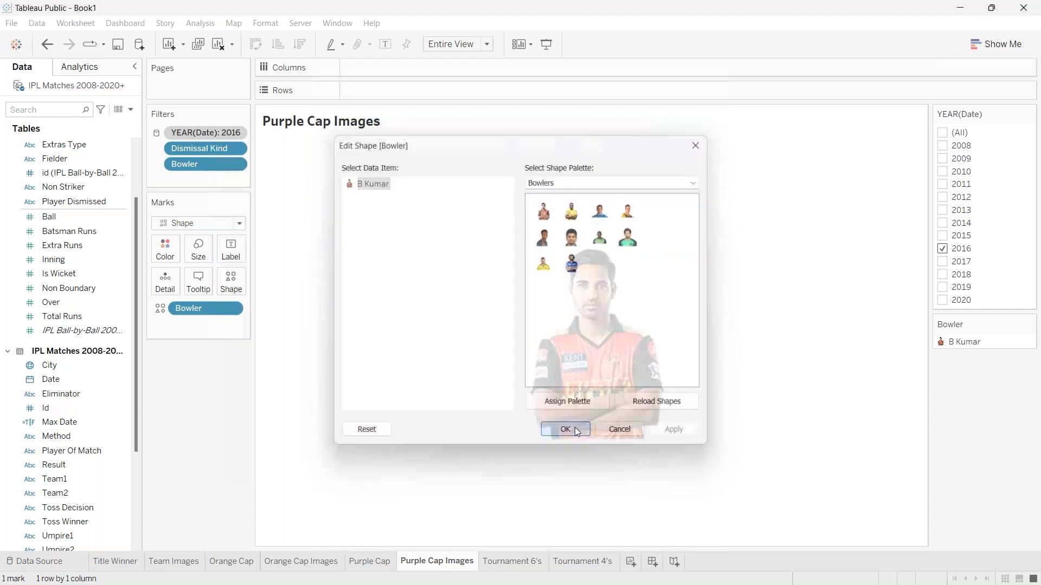
Advance the year filter through 2017 to 2018 and assign AJ Tye the yellow-and-green-shirted portrait in the last row of the Bowlers palette.
left_click(943, 249)
left_click(943, 262)
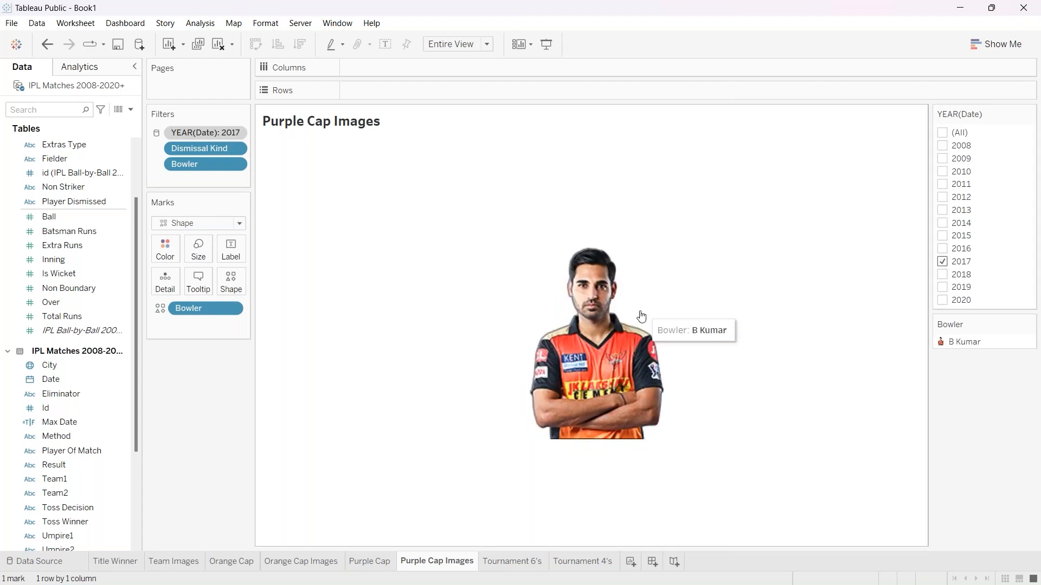
left_click(944, 262)
left_click(943, 275)
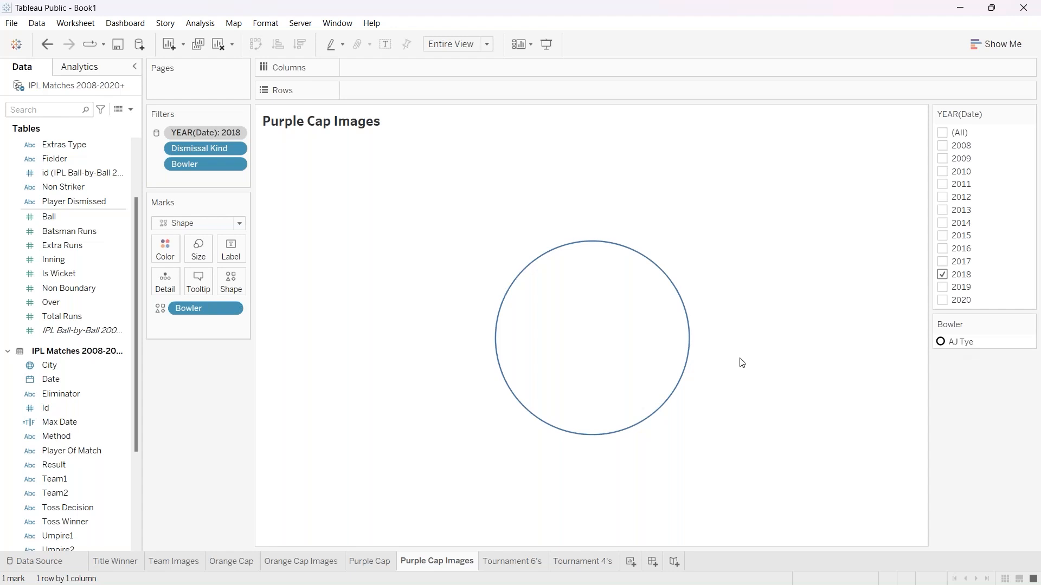
left_click(230, 283)
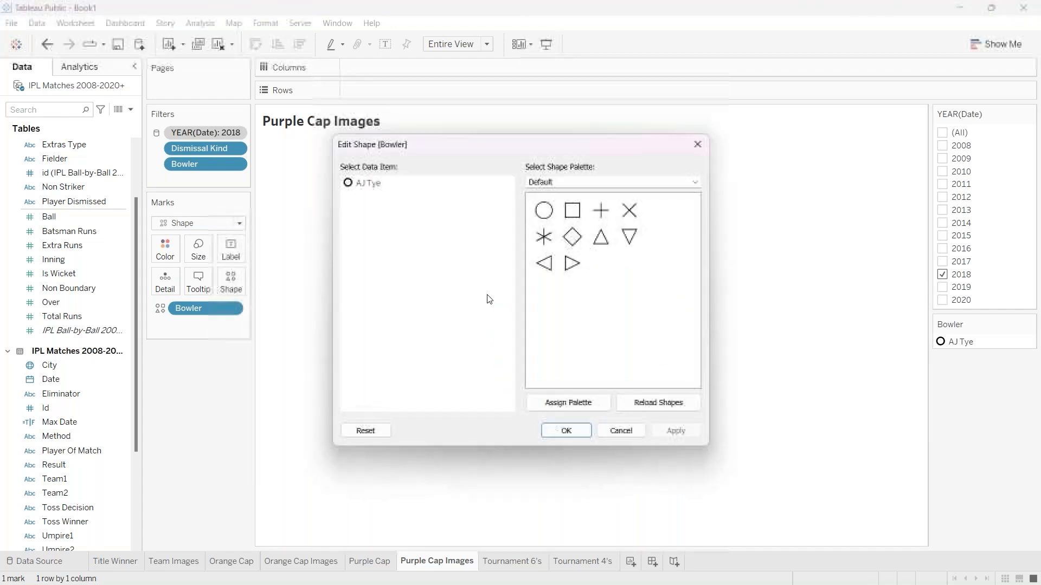
left_click(648, 183)
left_click(627, 251)
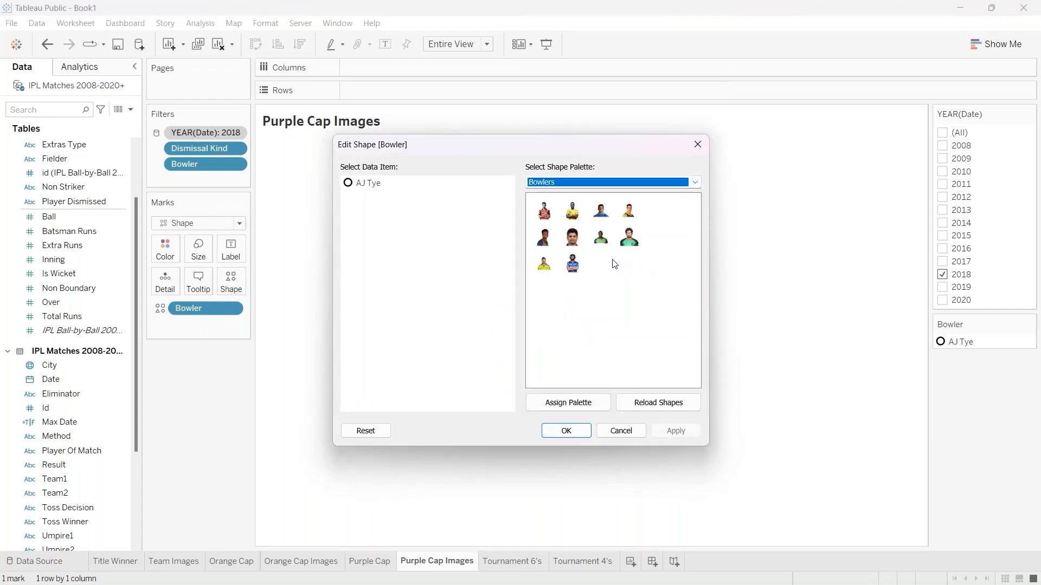
left_click(363, 187)
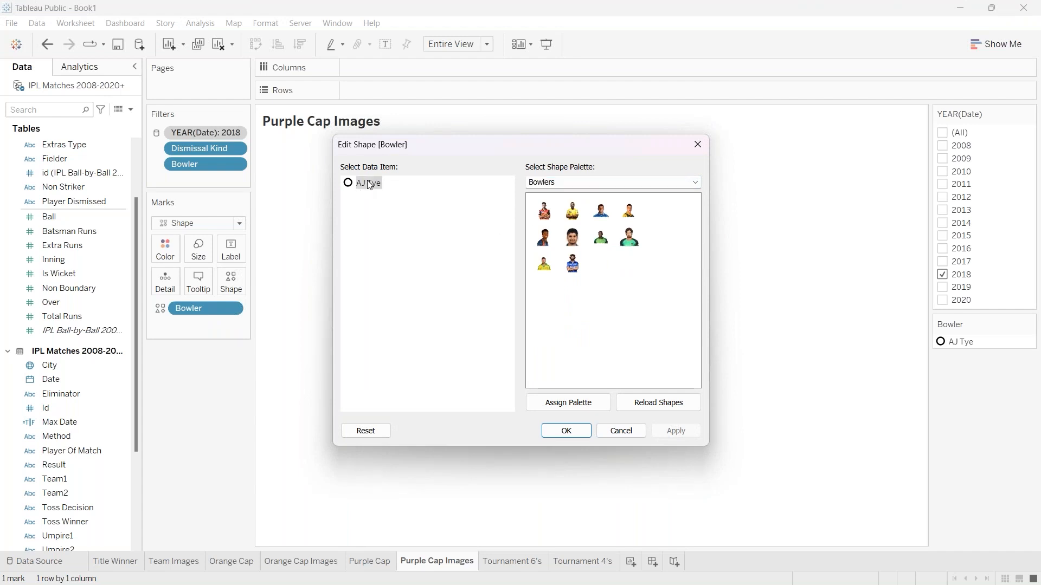
left_click(544, 264)
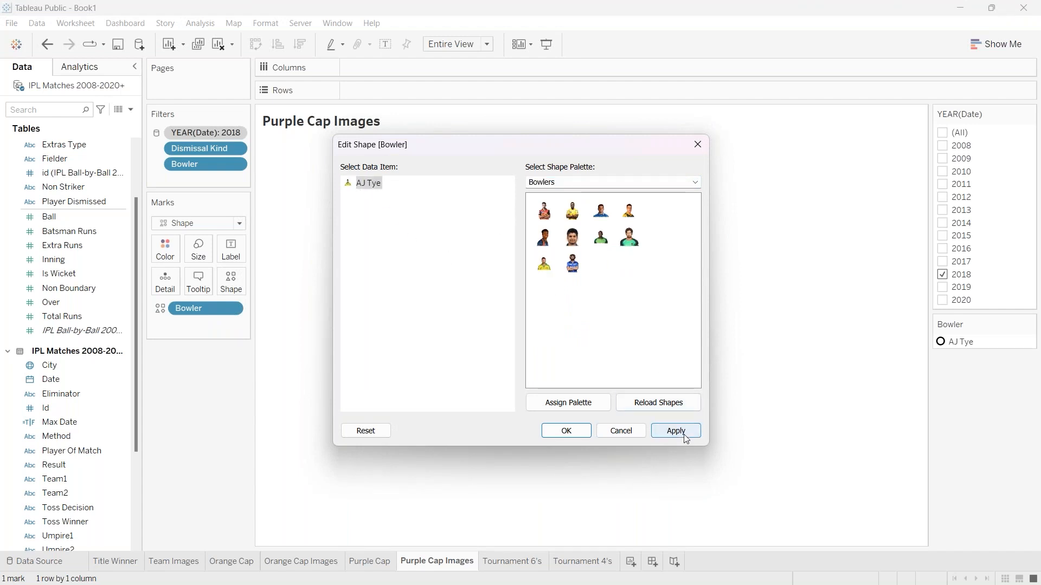
left_click(677, 431)
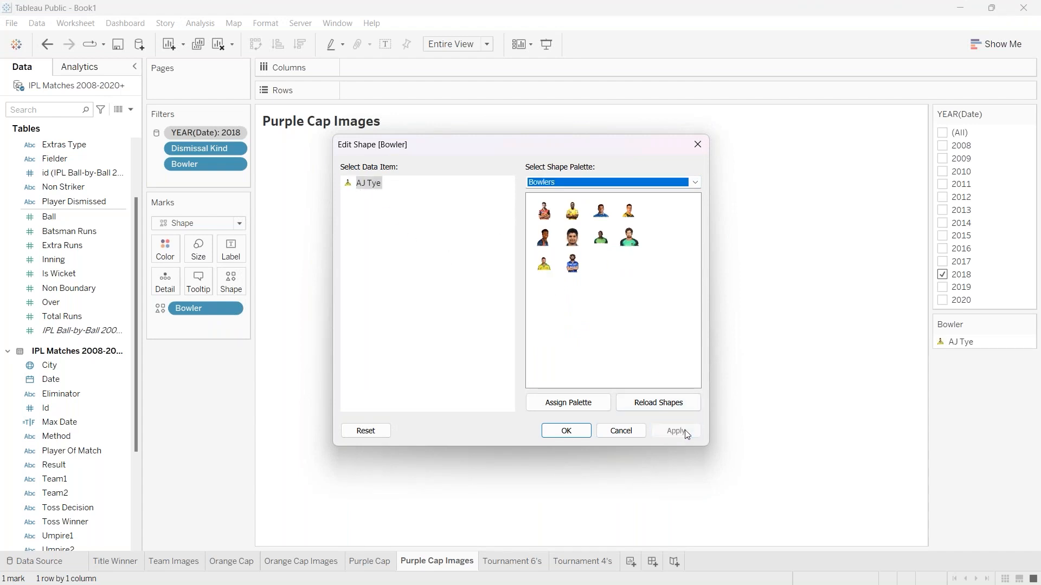
left_click(566, 431)
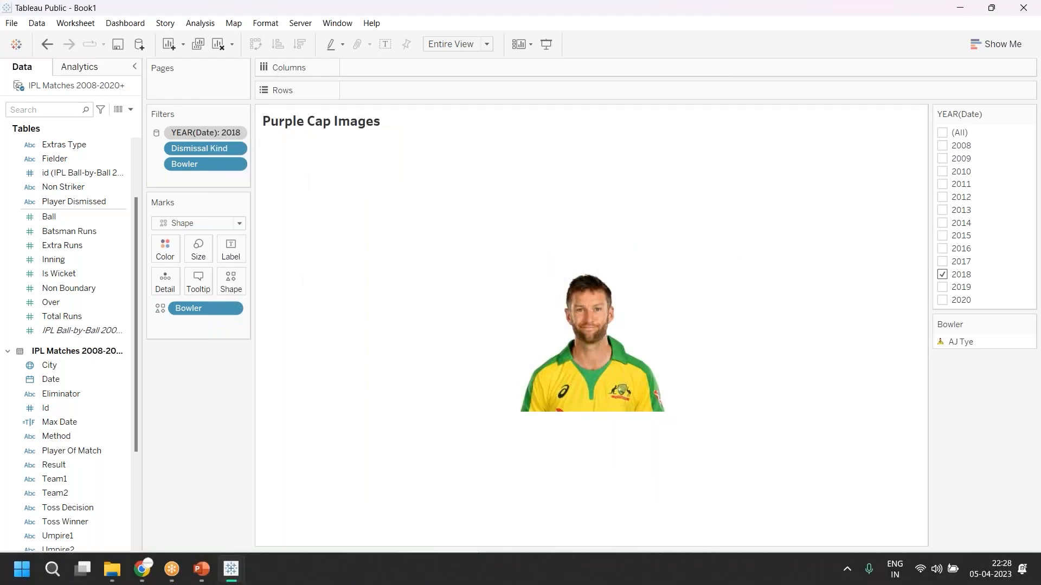
Check the Tye picture in File Explorer's Bowlers folder against the assigned shape and return to Tableau.
left_click(112, 573)
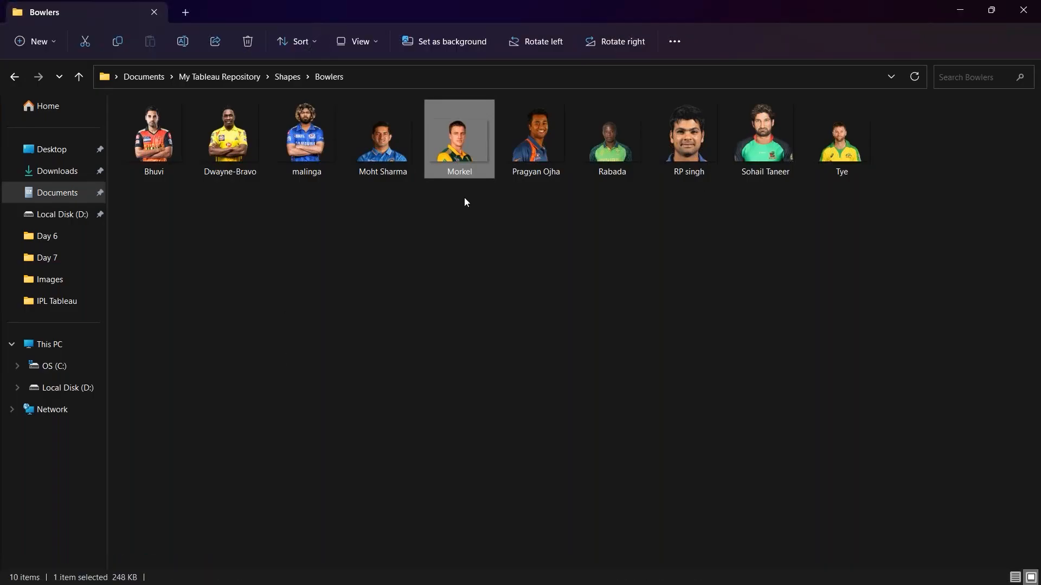
left_click(824, 163)
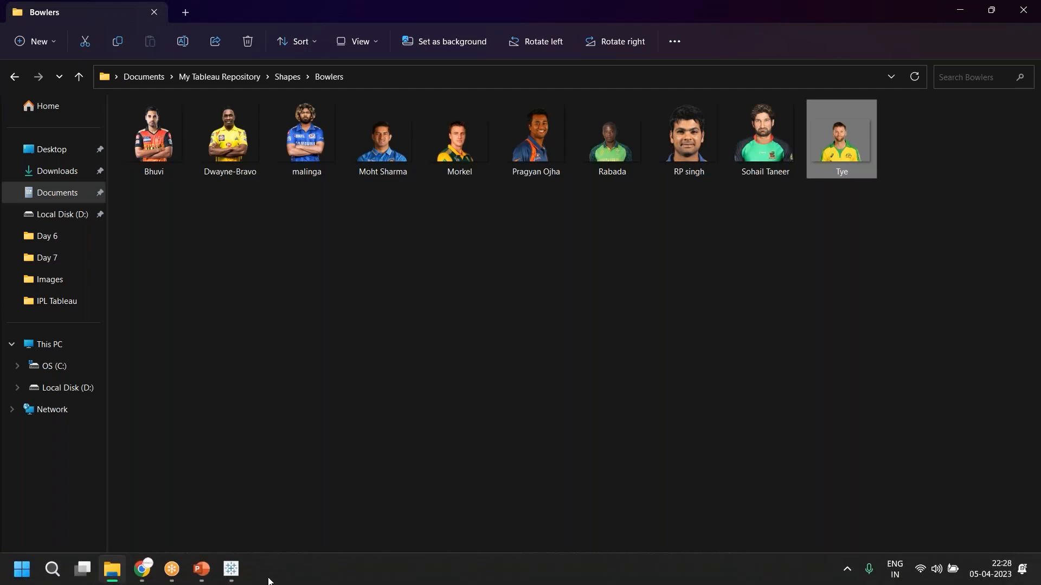
mouse_move(230, 578)
left_click(158, 502)
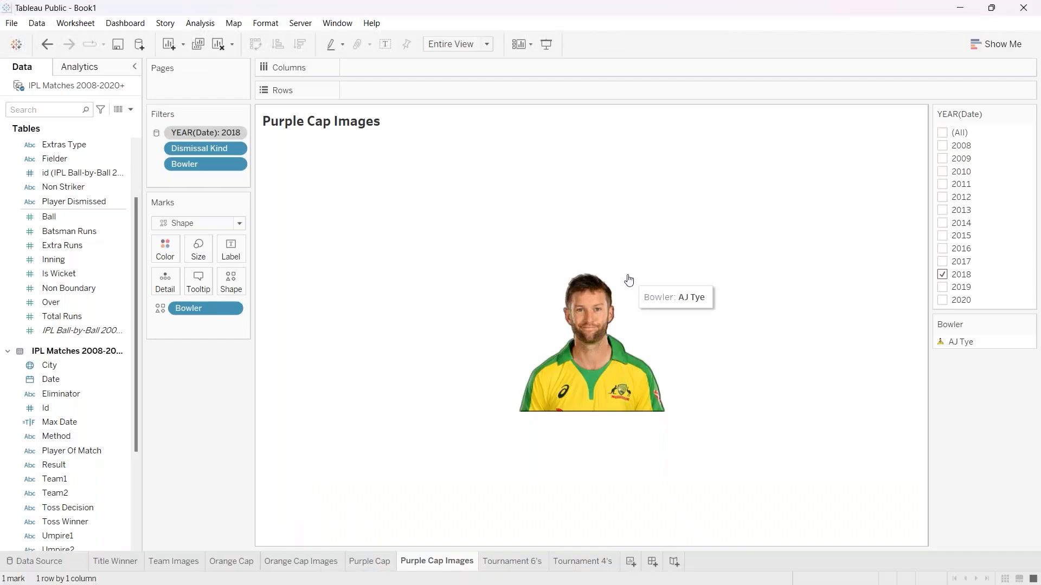
Filter the sheet to 2019 only and assign K Rabada the green-shirted Rabada portrait from the Bowlers palette.
left_click(944, 287)
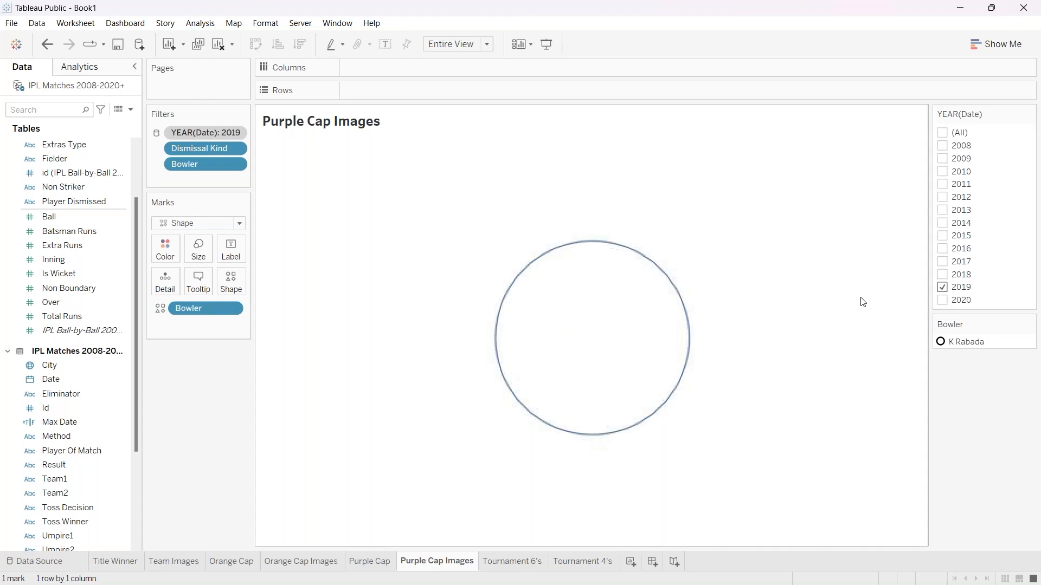
left_click(229, 287)
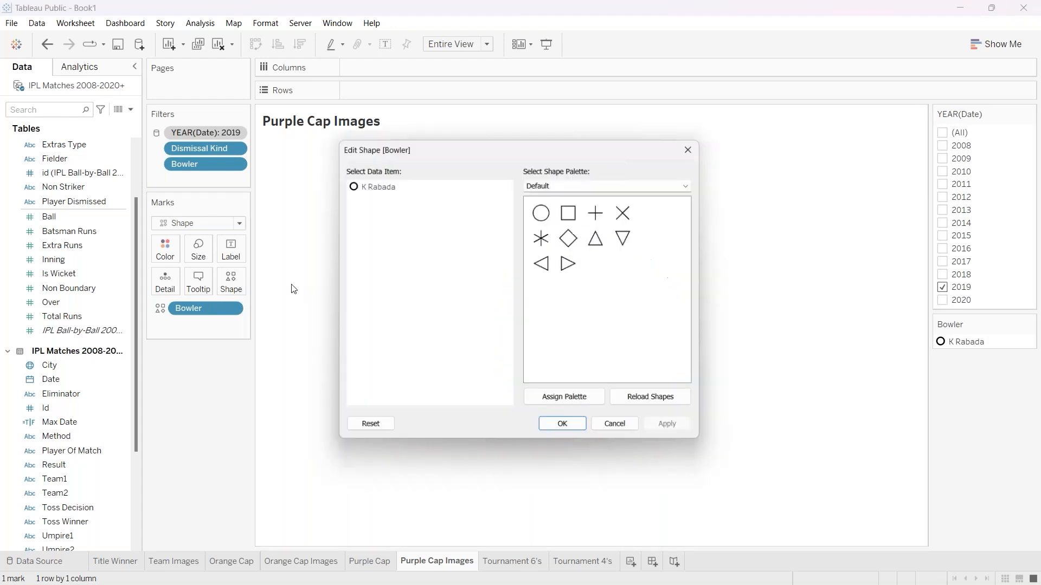
left_click(623, 183)
left_click(604, 248)
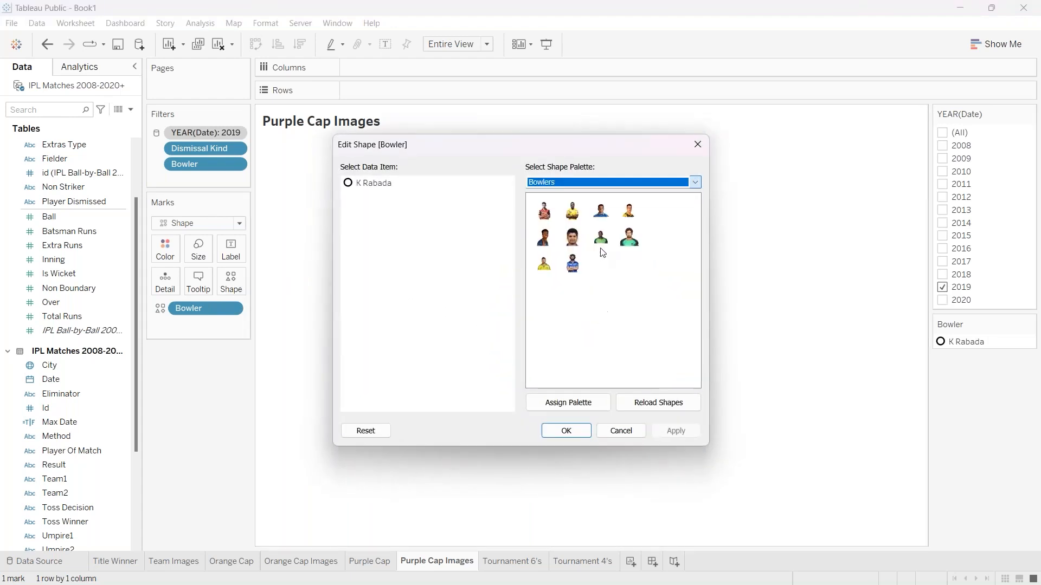
left_click(383, 184)
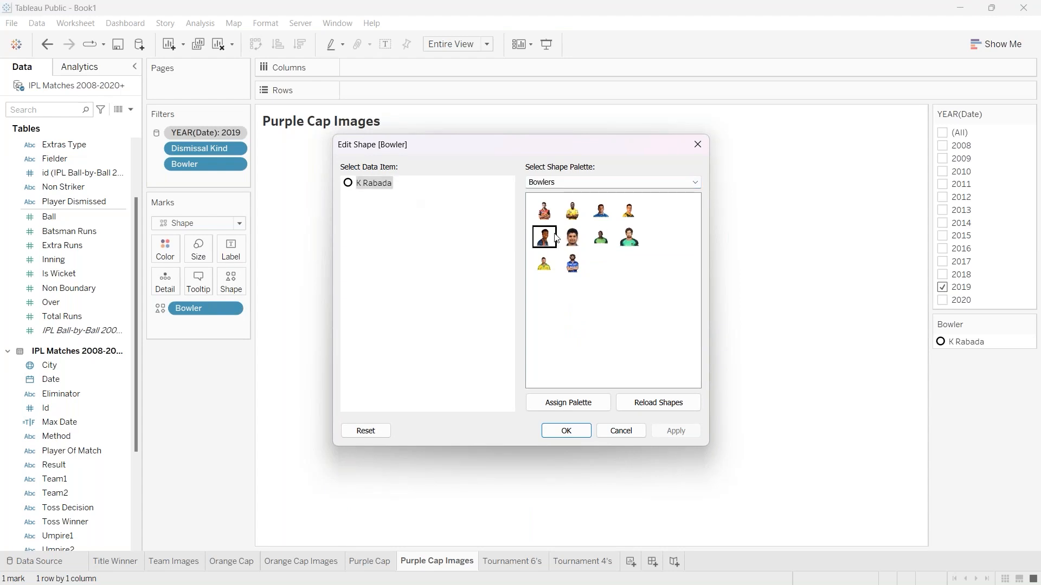
left_click(603, 242)
left_click(682, 432)
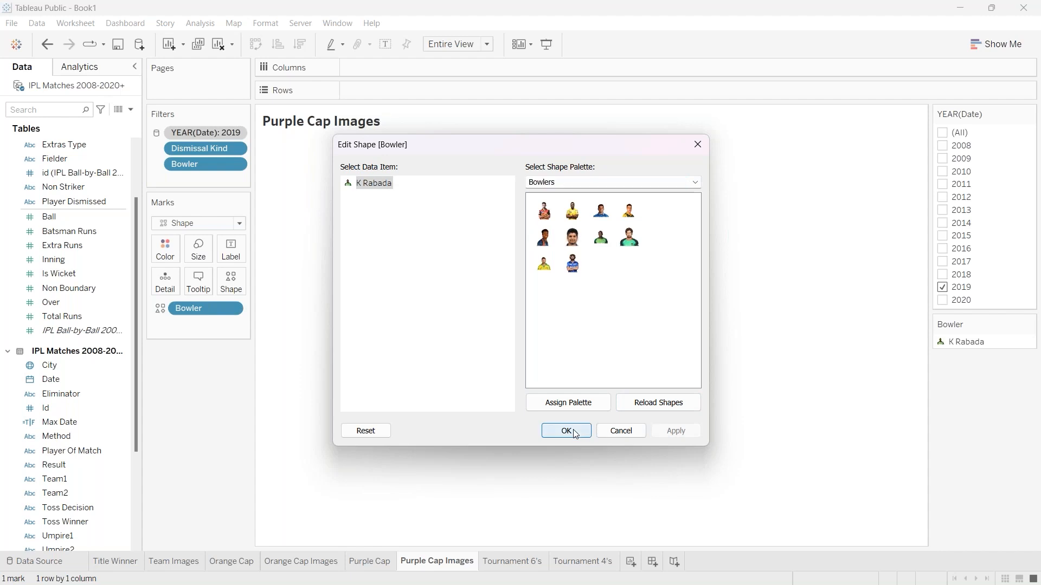
left_click(567, 431)
Switch the year filter from 2019 to 2020 to check its bowler image, and finish by including all years.
left_click(942, 288)
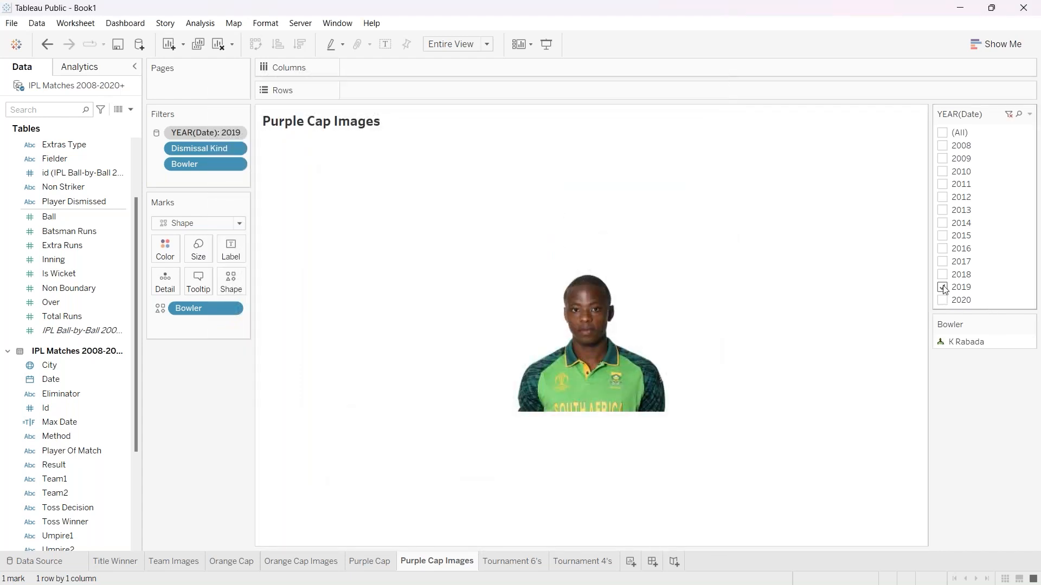
left_click(943, 300)
left_click(944, 133)
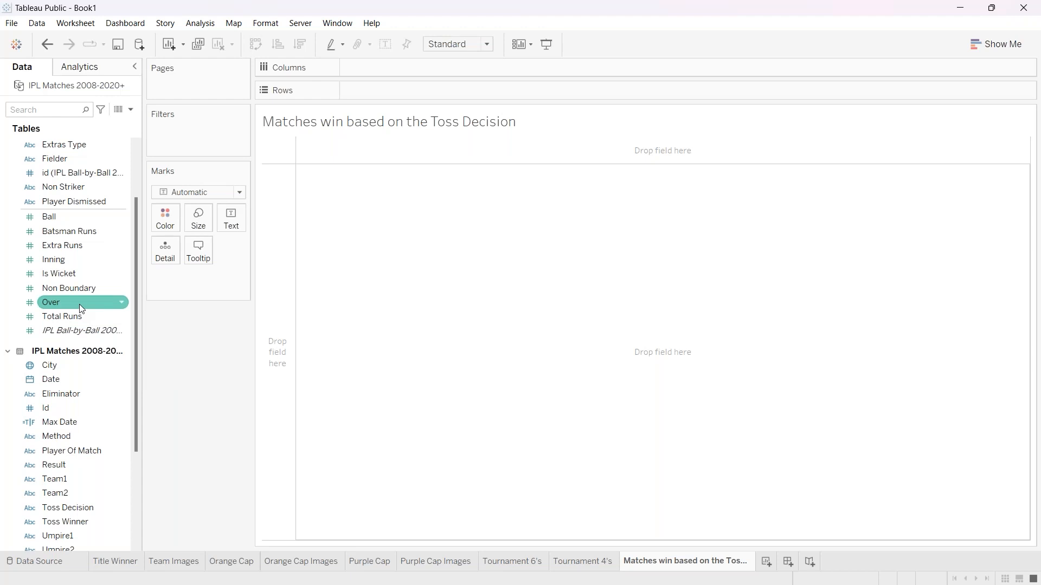
Add the Winner field to the rows of the toss decision sheet and highlight Pune Warriors and Rising Pune Supergiant in turn.
scroll(80, 303, "down", 2)
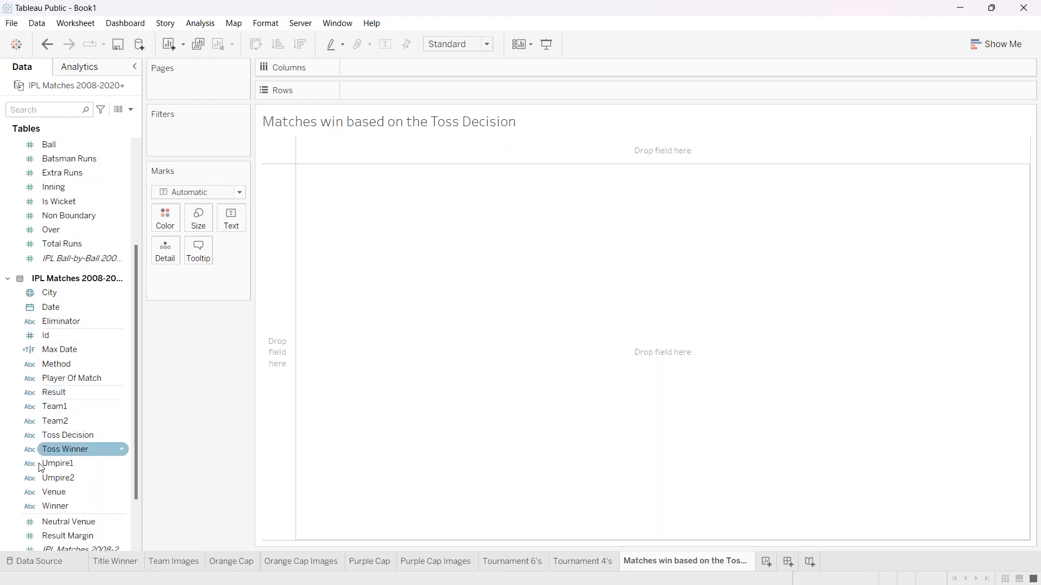
left_click_drag(51, 505, 372, 90)
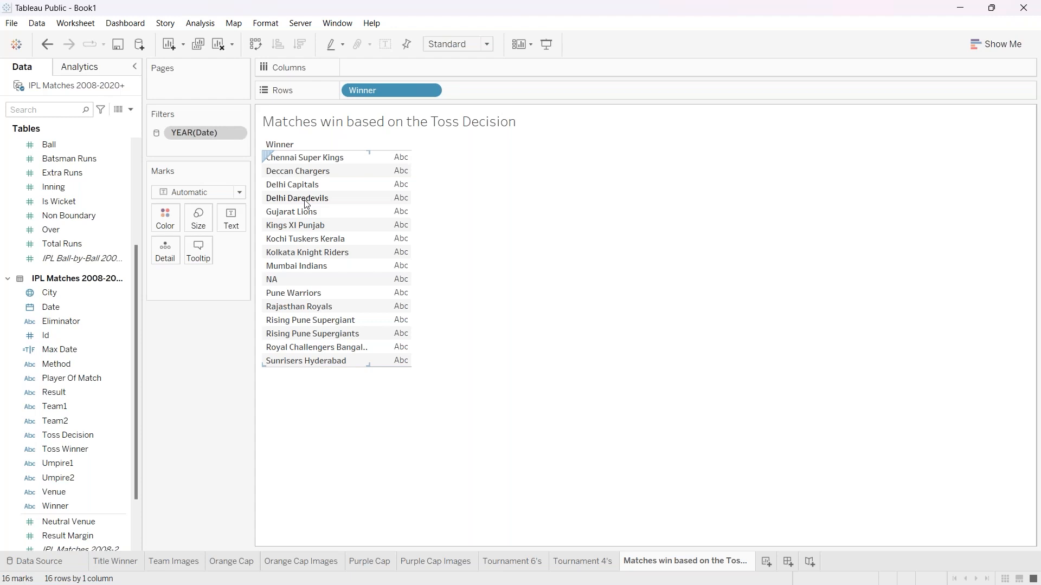
left_click(280, 300)
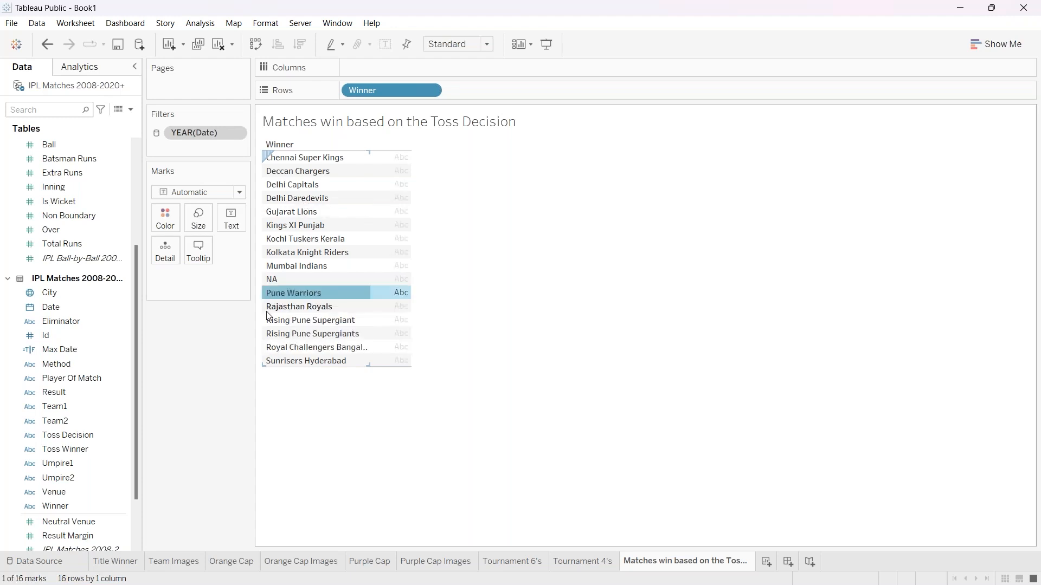
left_click(275, 322)
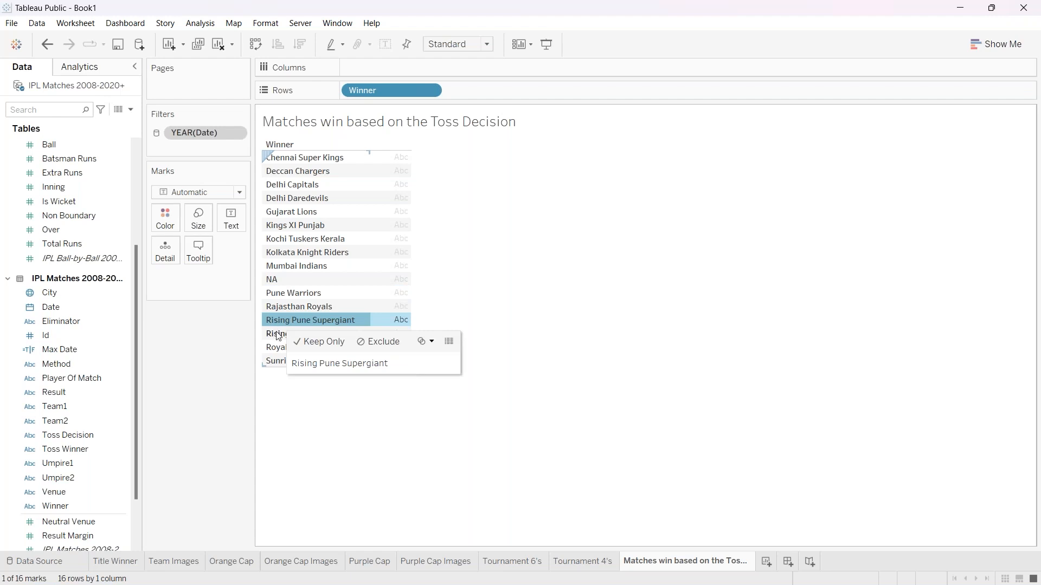
Compare the Rising Pune Supergiants, Rising Pune Supergiant and Pune Warriors rows by highlighting each one in turn.
left_click(278, 335)
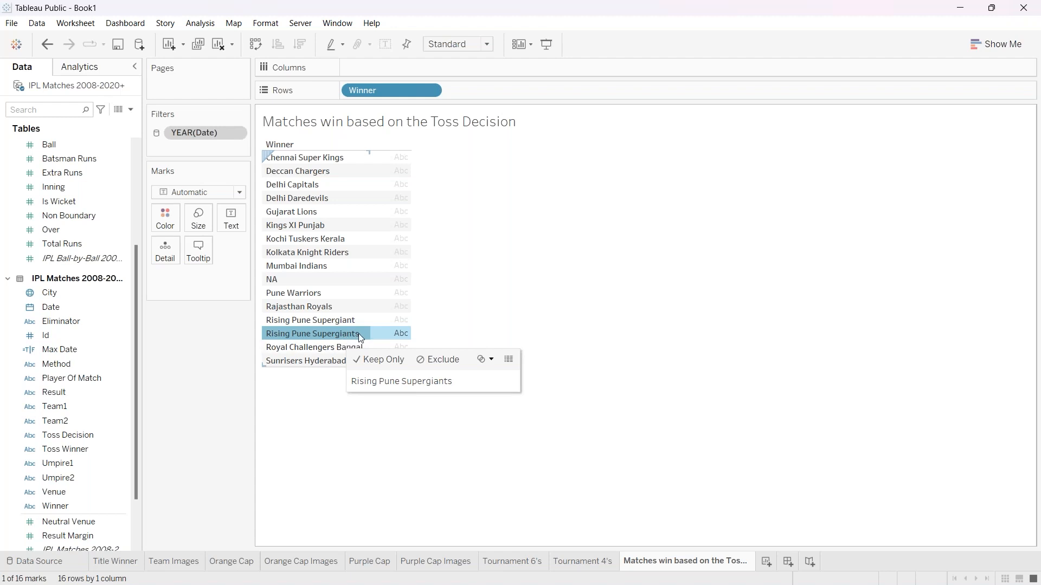
left_click(353, 320)
left_click(343, 296)
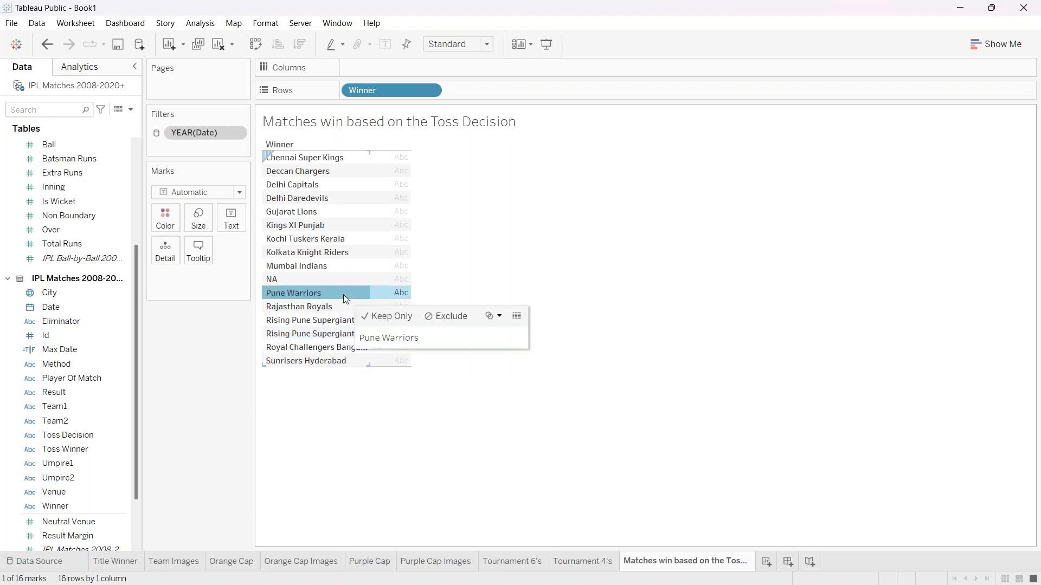
left_click(339, 321)
left_click(337, 333)
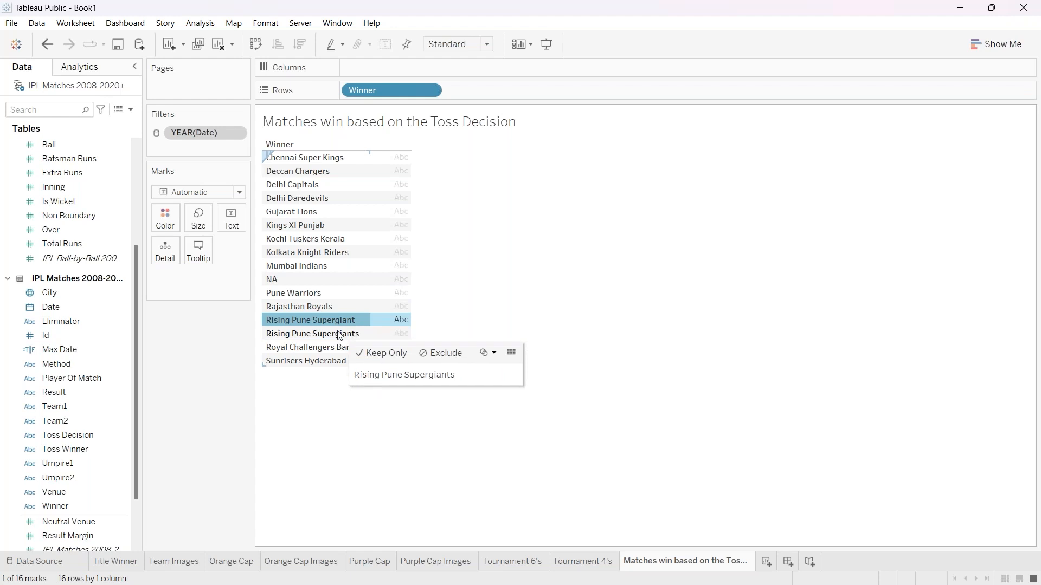
left_click(338, 334)
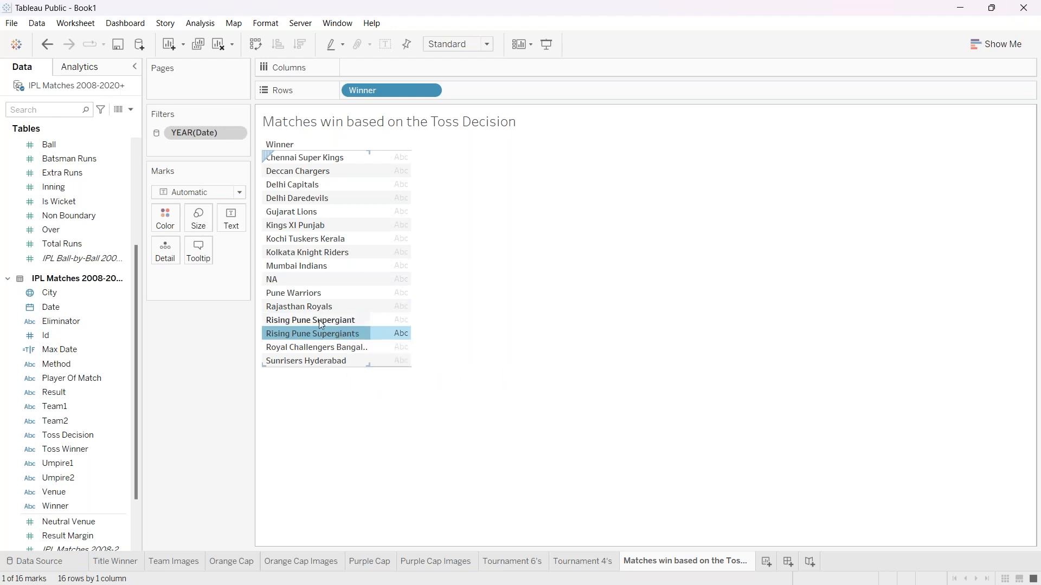
left_click(332, 320)
left_click(320, 294)
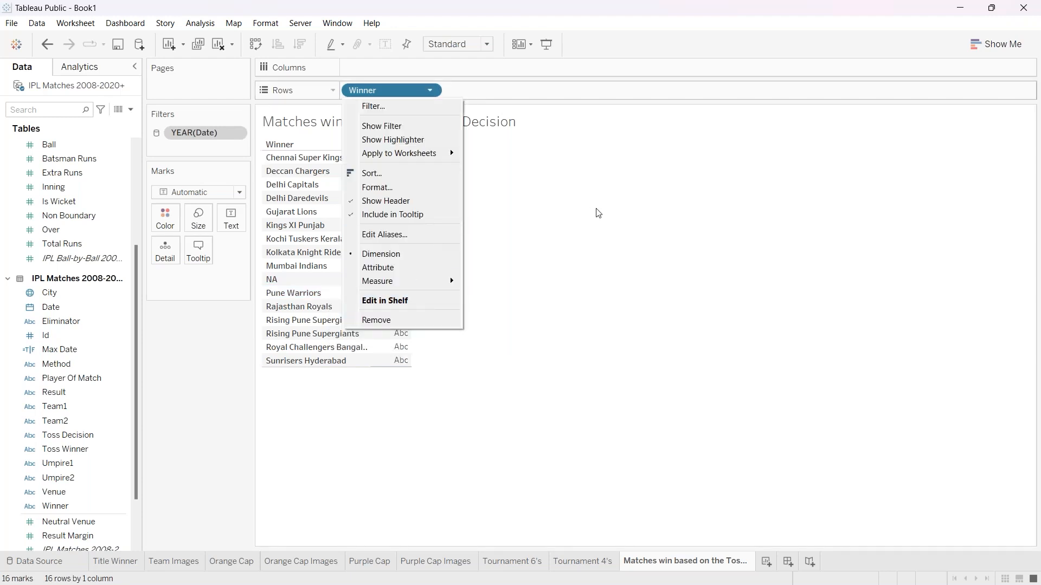
left_click(597, 214)
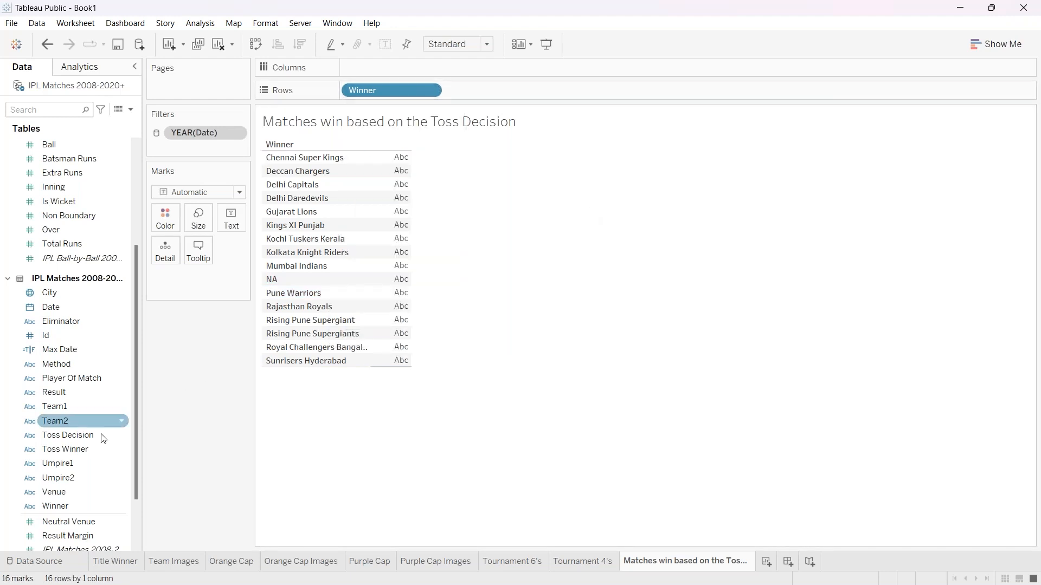
Create a group from the Winner field that combines Delhi Capitals and Delhi Daredevils.
scroll(84, 431, "down", 2)
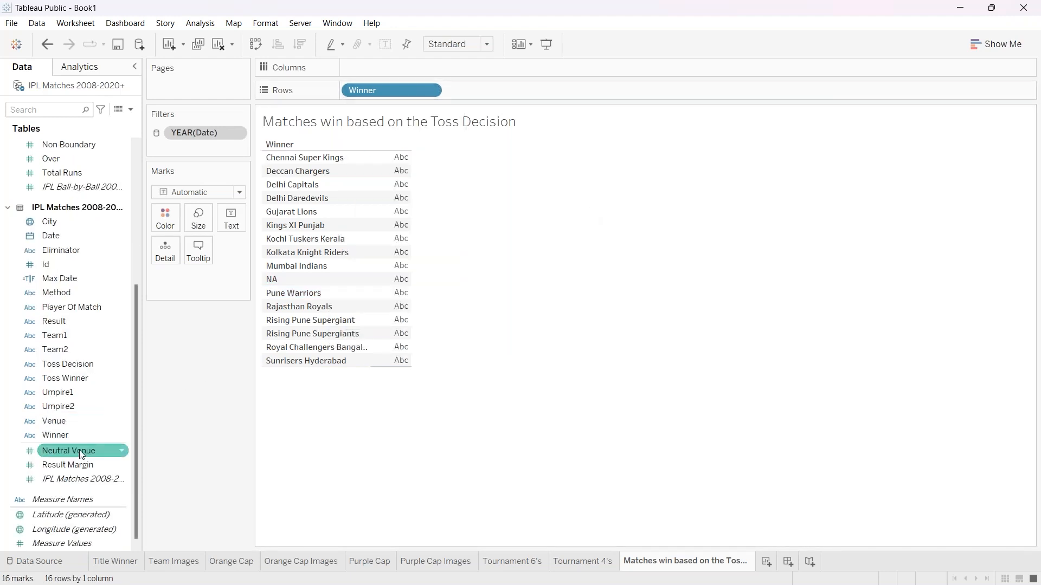
left_click(124, 437)
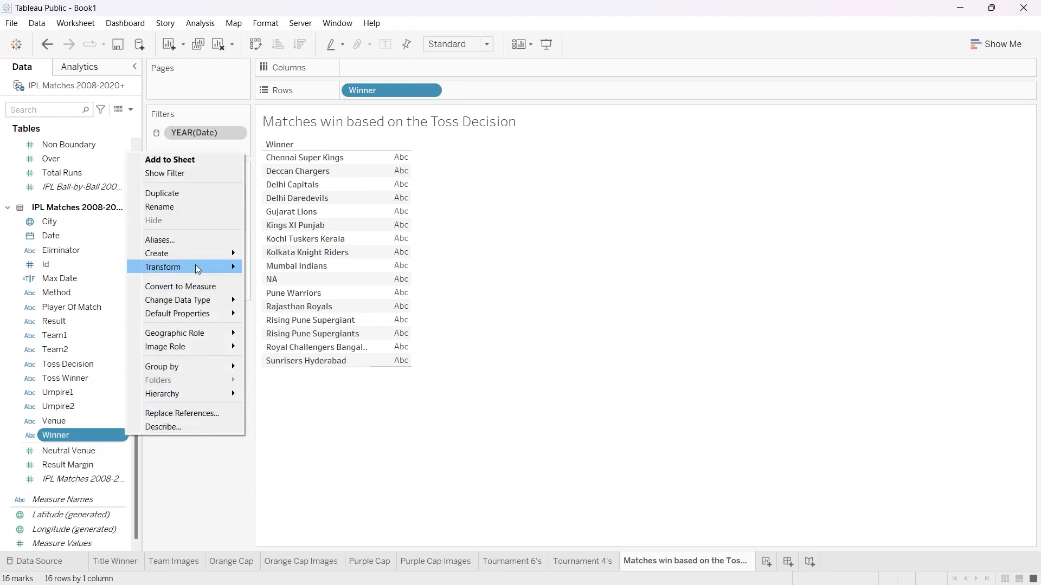
mouse_move(198, 269)
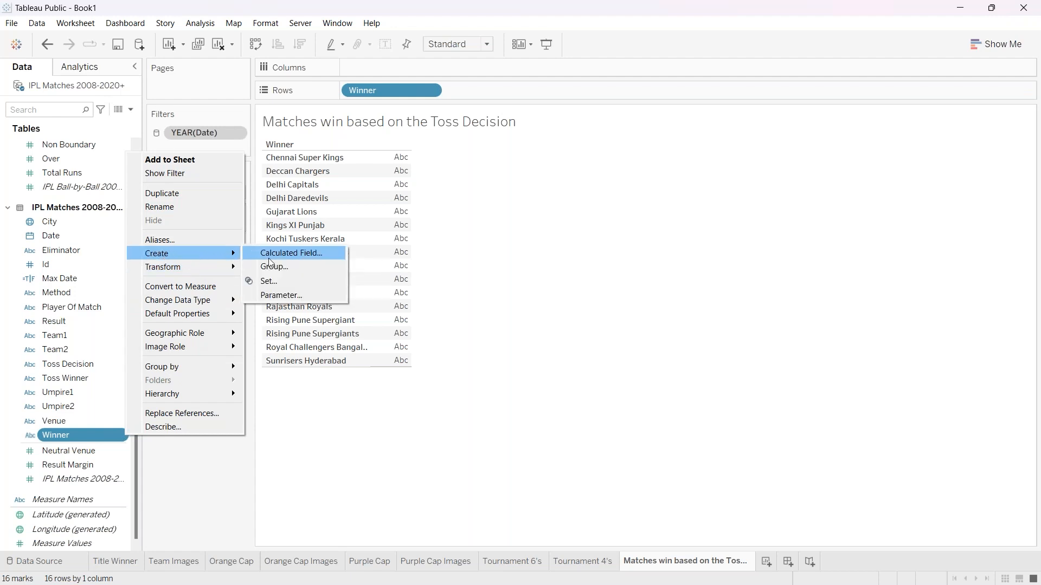
left_click(281, 267)
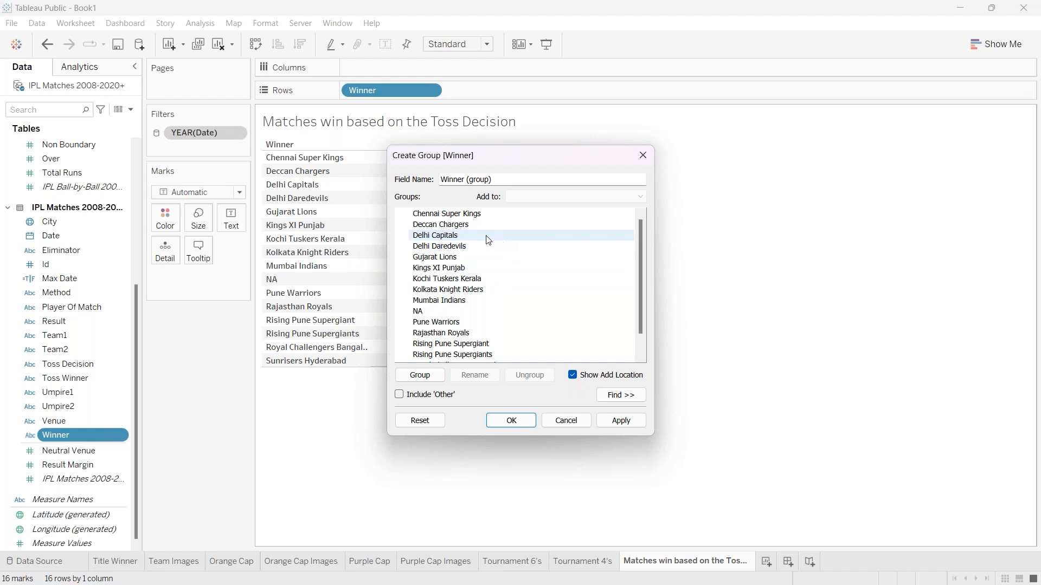
left_click(454, 240)
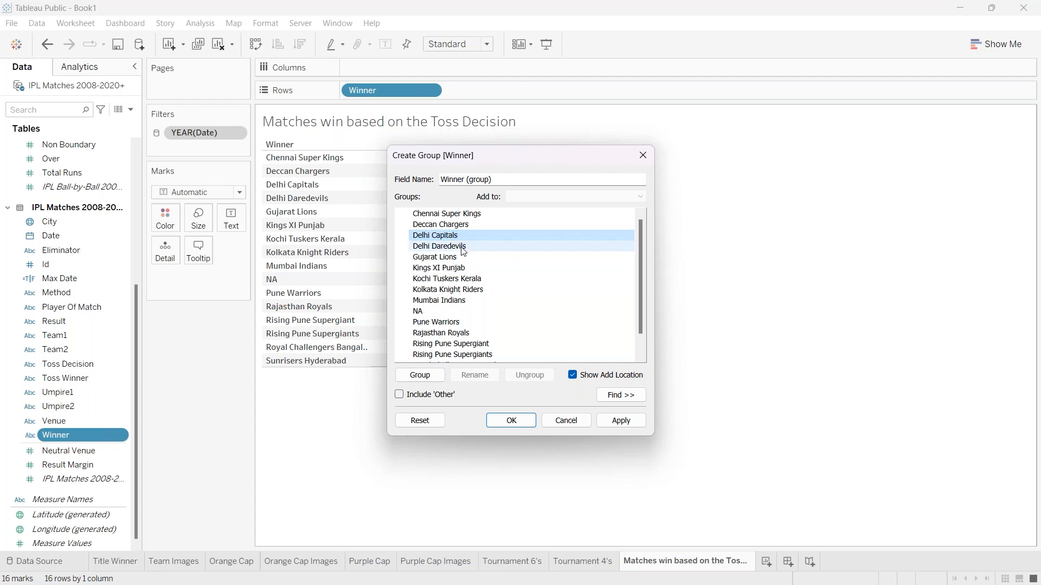
left_click(464, 247, "ctrl")
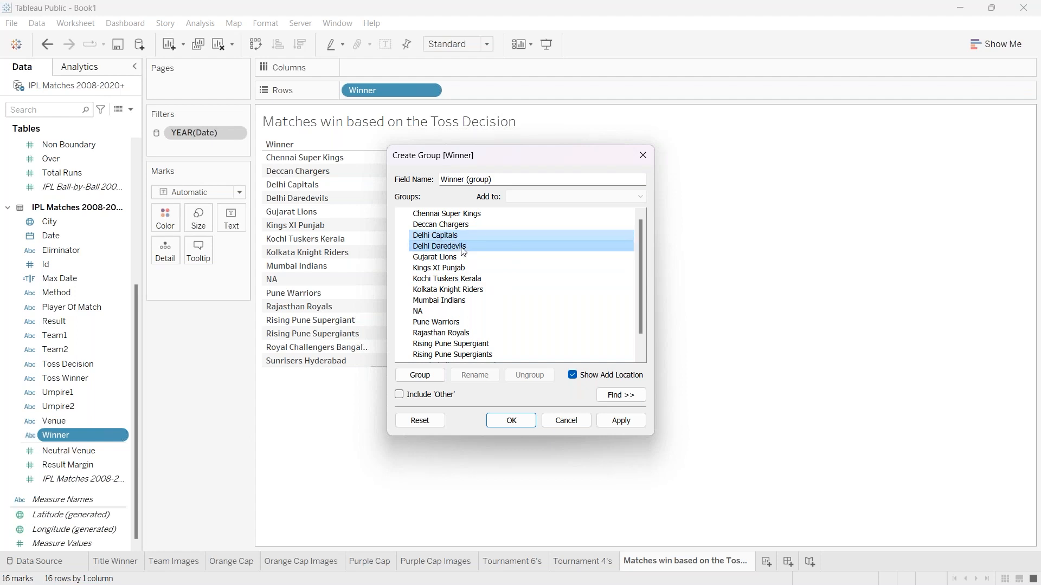
left_click(414, 376)
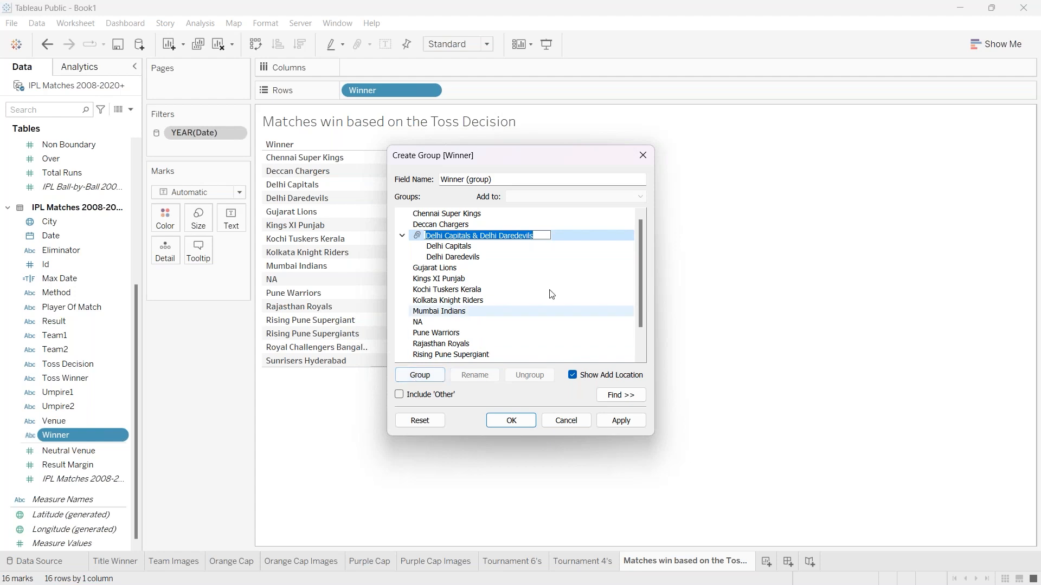
Name the combined Delhi group Delhi Capitals and save the grouped Winner field.
key("Right")
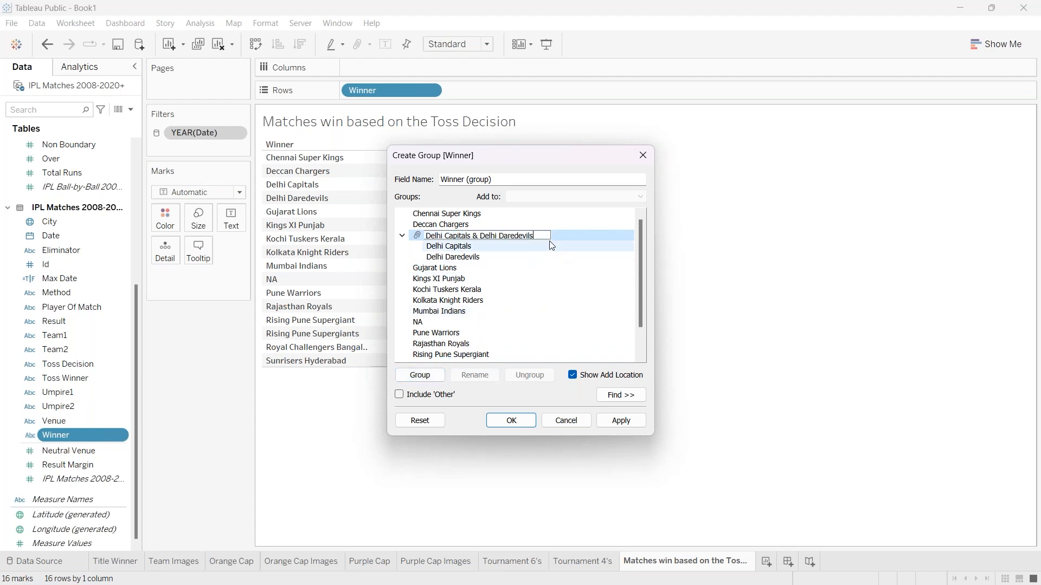
key("BackSpace")
key("BackSpace")
key("BackSpace")
key("BackSpace")
key("BackSpace")
key("BackSpace")
key("BackSpace")
key("BackSpace")
key("BackSpace")
key("BackSpace")
key("BackSpace")
key("BackSpace")
key("BackSpace")
key("BackSpace")
key("BackSpace")
key("BackSpace")
key("BackSpace")
key("BackSpace")
key("BackSpace")
left_click(618, 421)
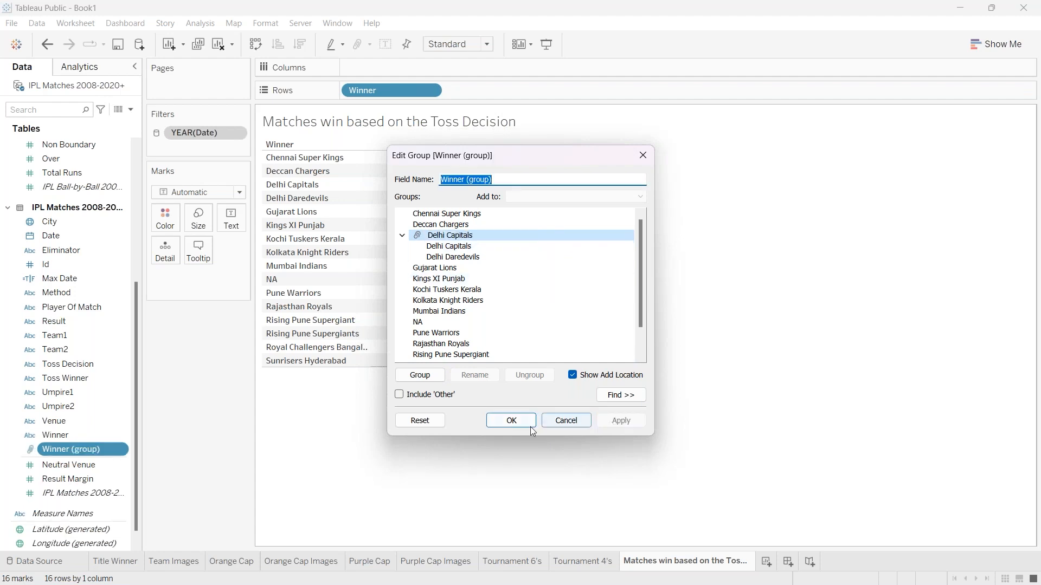
left_click(510, 422)
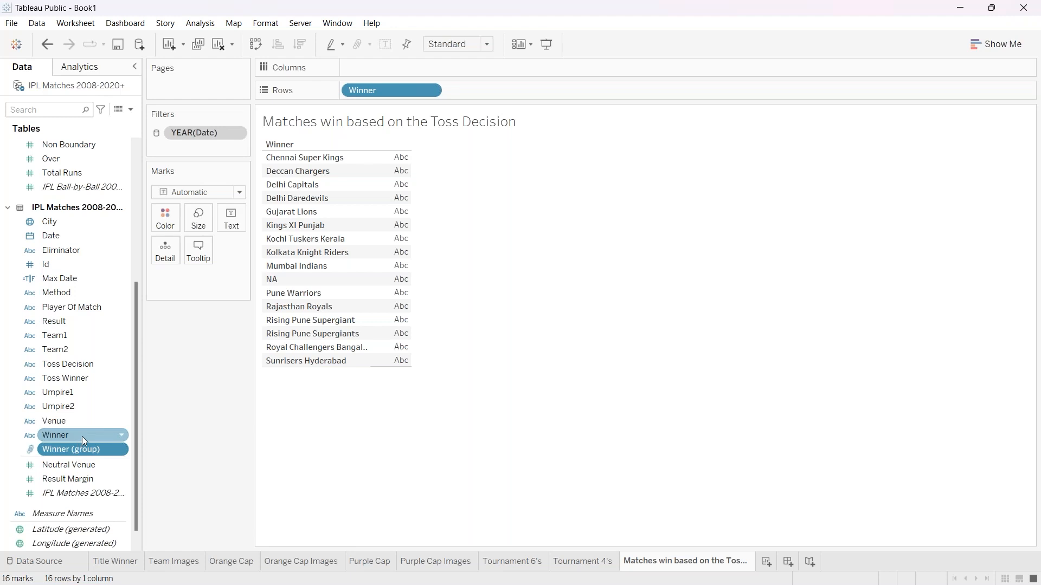
Edit the Winner (group) field and combine Pune Warriors, Rising Pune Supergiant and Rising Pune Supergiants into one group.
left_click(123, 450)
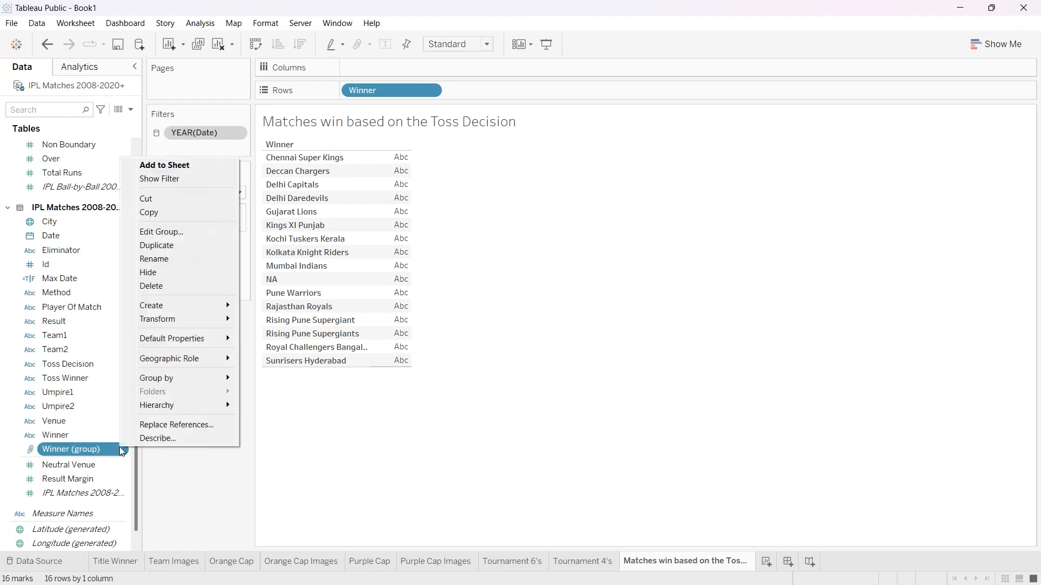
left_click(175, 232)
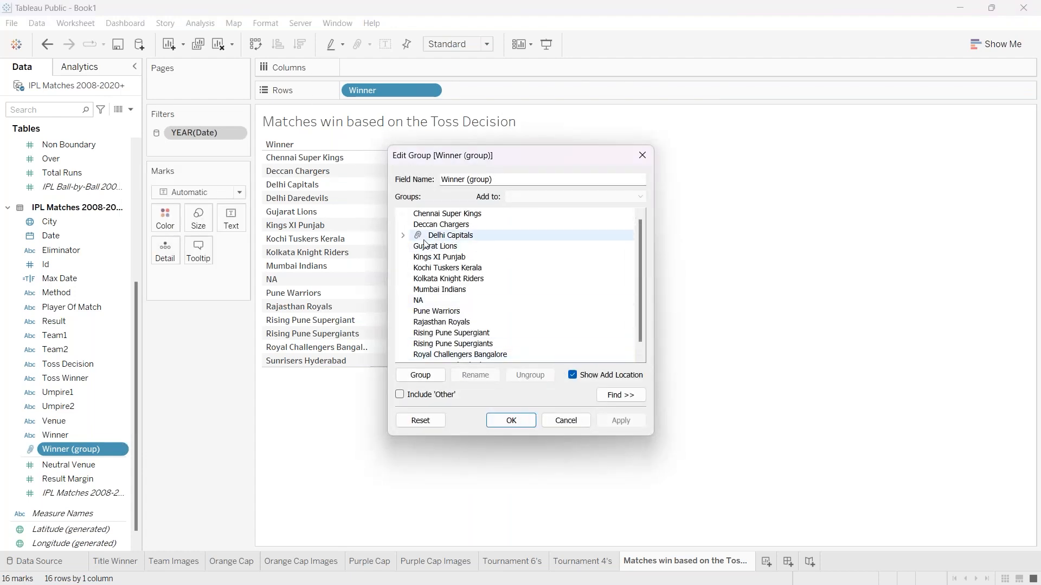
scroll(467, 245, "down", 1)
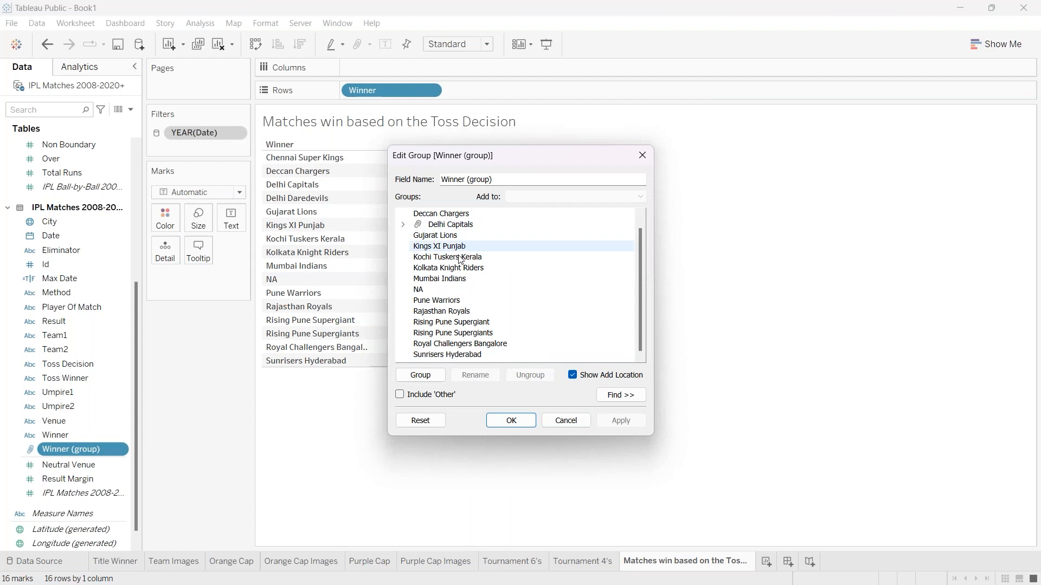
left_click(456, 301)
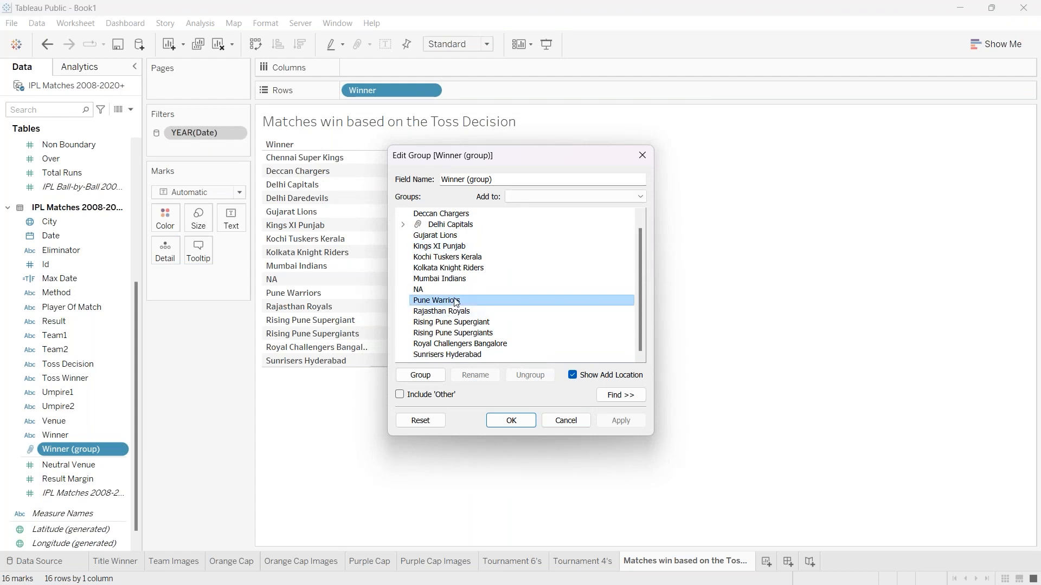
left_click(457, 322, "ctrl")
left_click(456, 334, "ctrl")
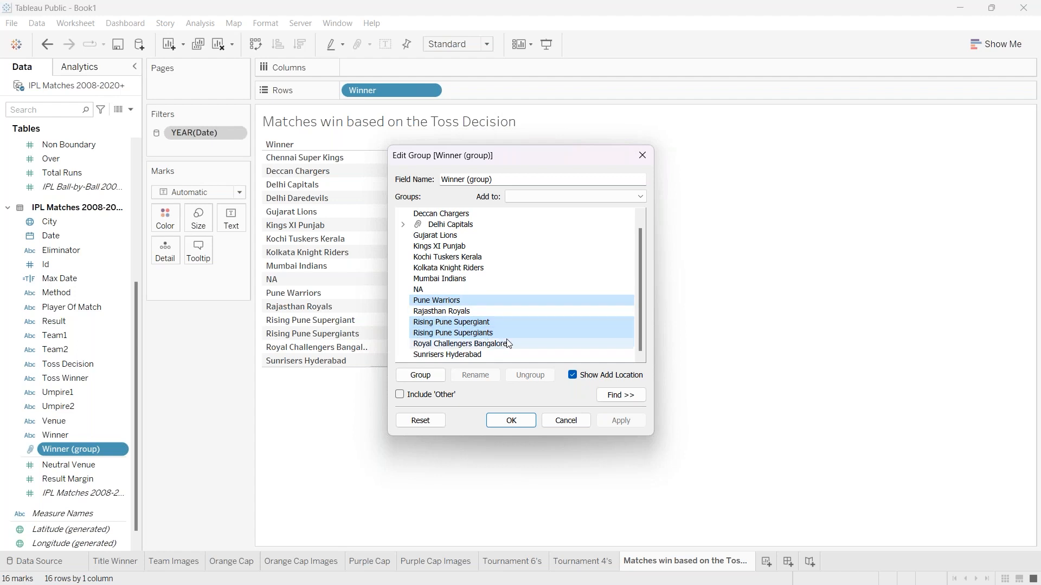
left_click(421, 376)
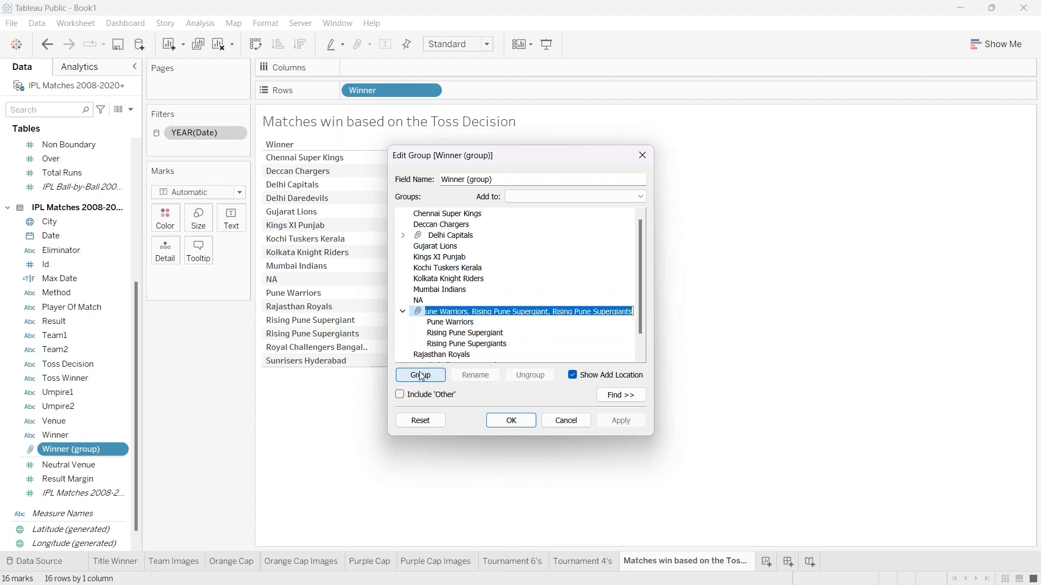
Name the combined Pune group Rising Pune Supergiants and save the edited group.
left_click(554, 310)
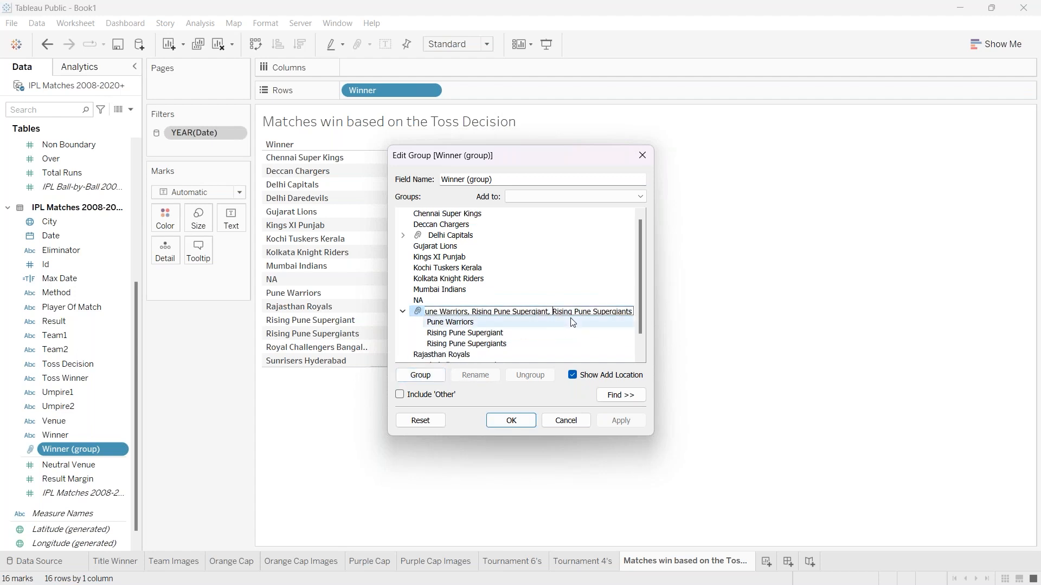
key("BackSpace")
key("BackSpace")
key("BackSpace")
key("BackSpace")
key("BackSpace")
key("BackSpace")
key("BackSpace")
key("BackSpace")
key("BackSpace")
key("BackSpace")
key("BackSpace")
key("BackSpace")
key("BackSpace")
key("BackSpace")
key("BackSpace")
key("BackSpace")
key("BackSpace")
key("BackSpace")
key("BackSpace")
key("BackSpace")
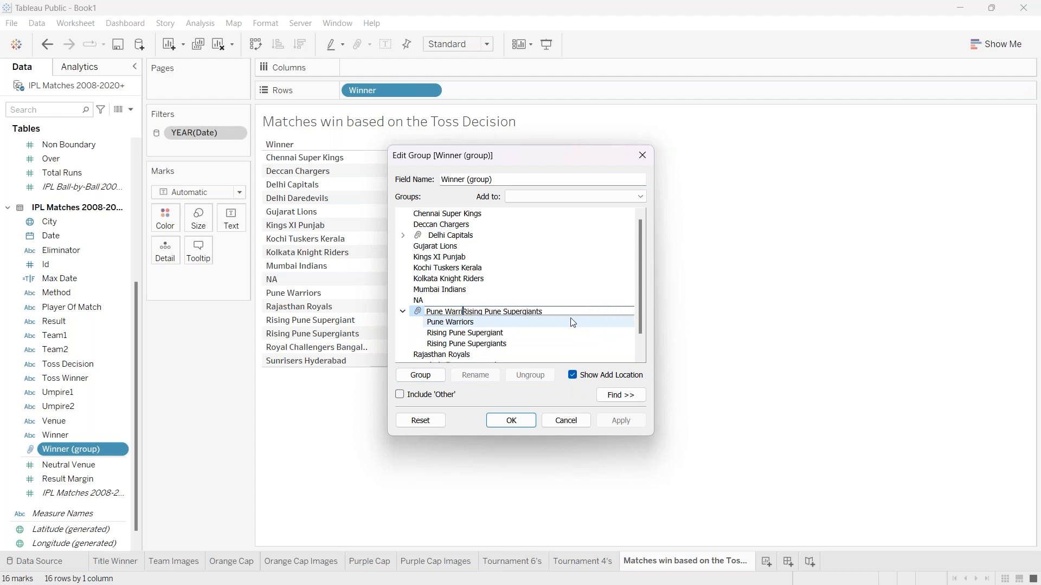
key("BackSpace")
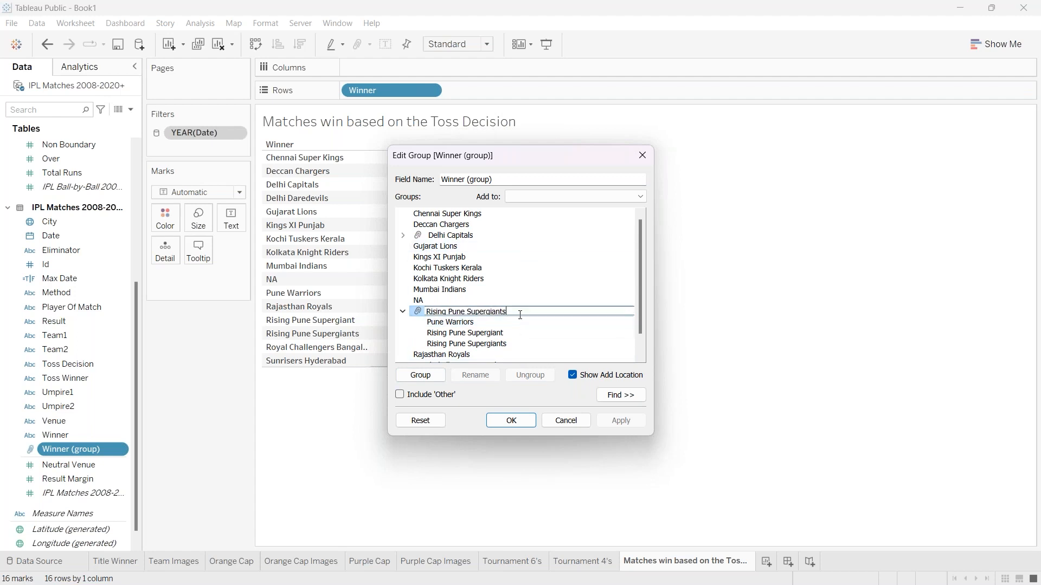
left_click(521, 421)
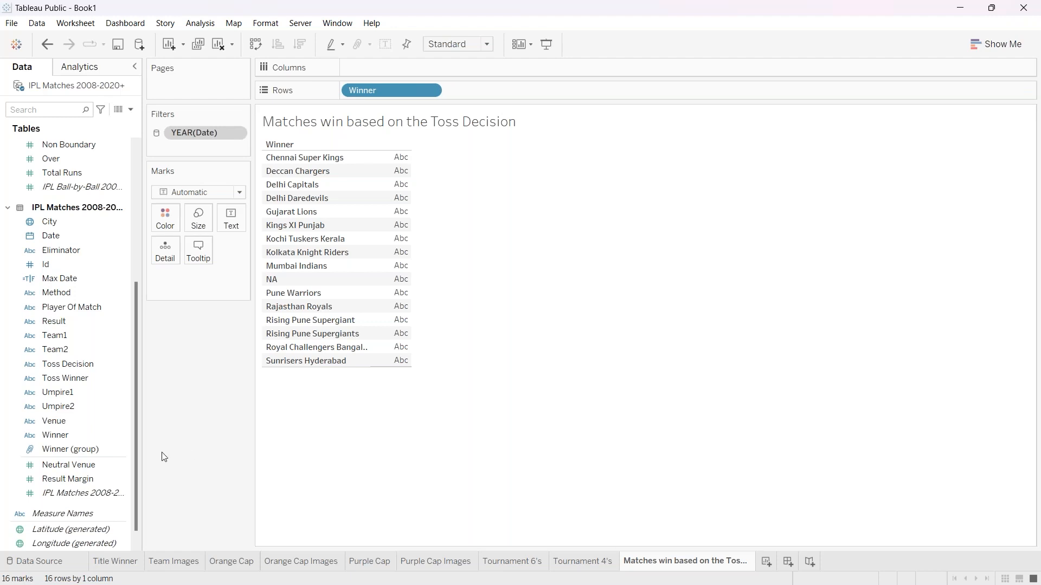
Replace the Winner field on the sheet's rows with Winner (group).
left_click(78, 451)
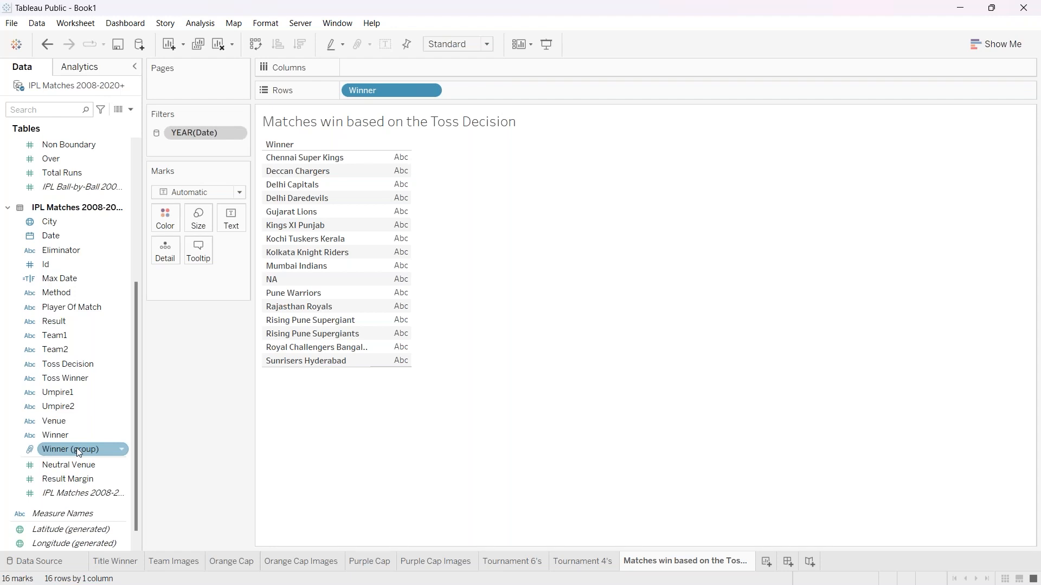
left_click_drag(77, 448, 395, 446)
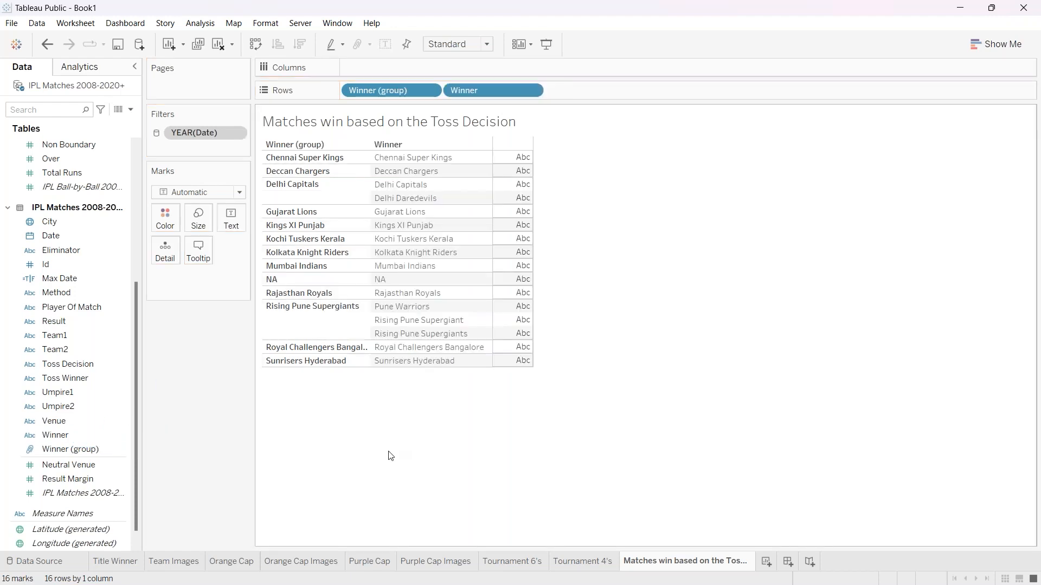
left_click_drag(516, 90, 629, 330)
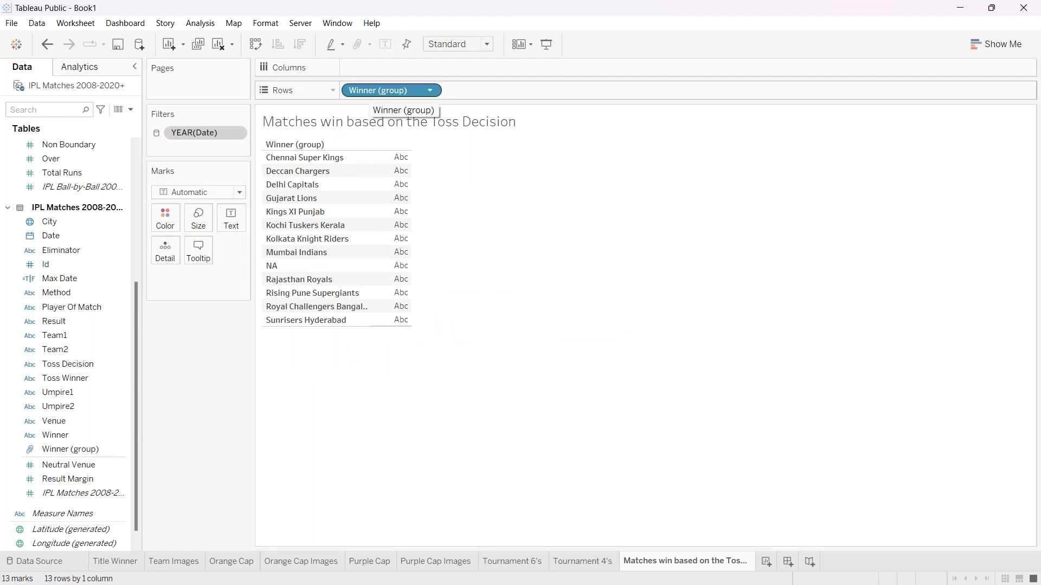
Look at the options for the NA row, and check the IPL Dashboard workbook for reference before returning to Book1.
right_click(276, 267)
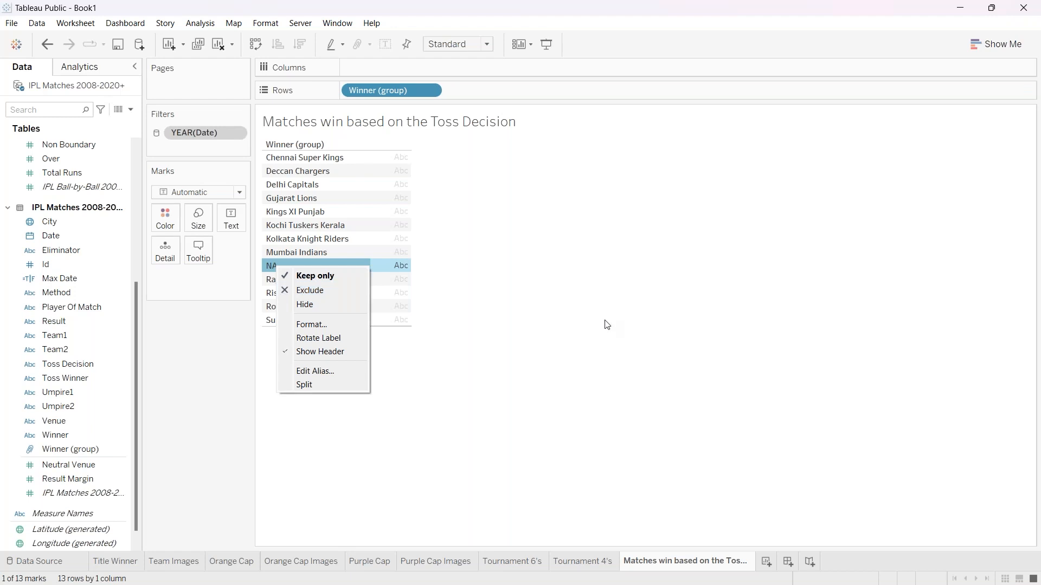
left_click(566, 326)
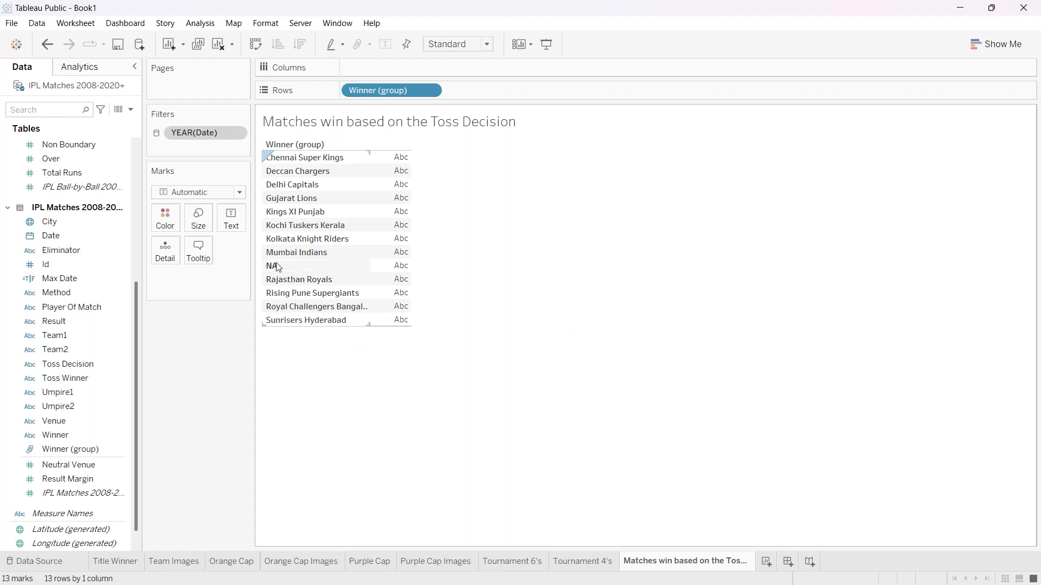
mouse_move(285, 564)
mouse_move(237, 570)
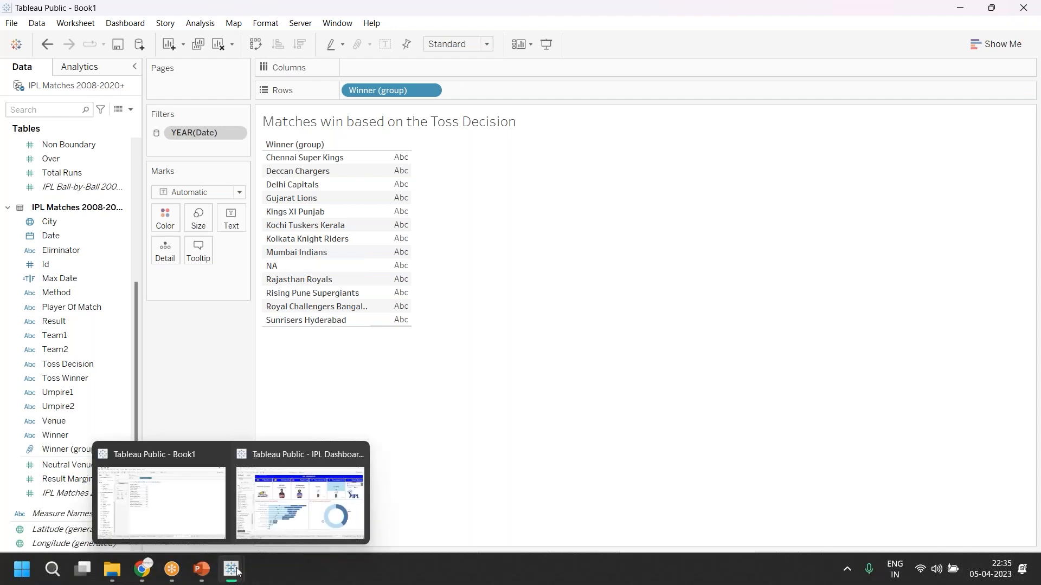
left_click(260, 516)
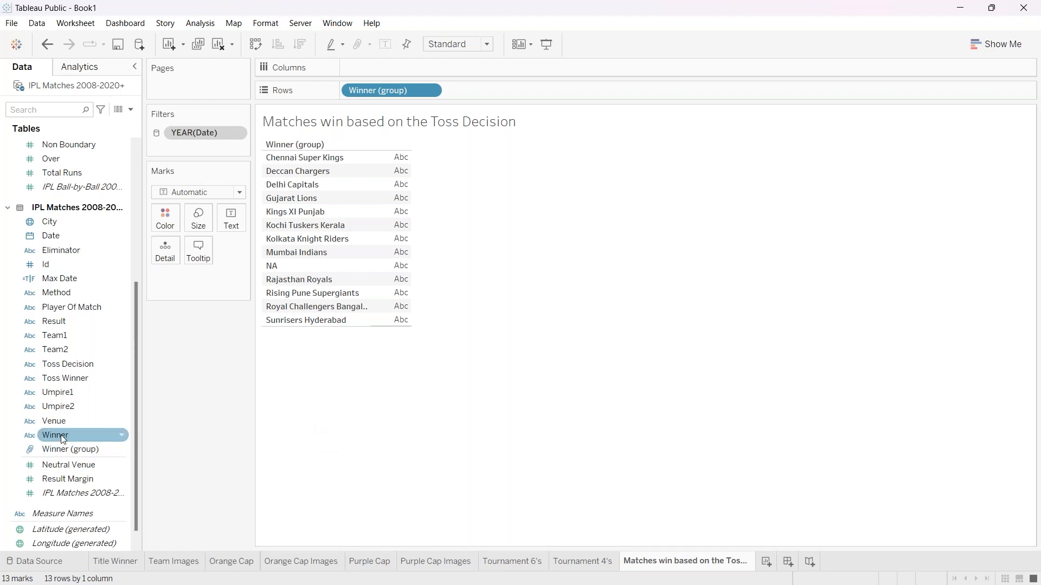
Add the Winner field to the columns and aggregate it as a Count measure.
left_click_drag(63, 434, 405, 63)
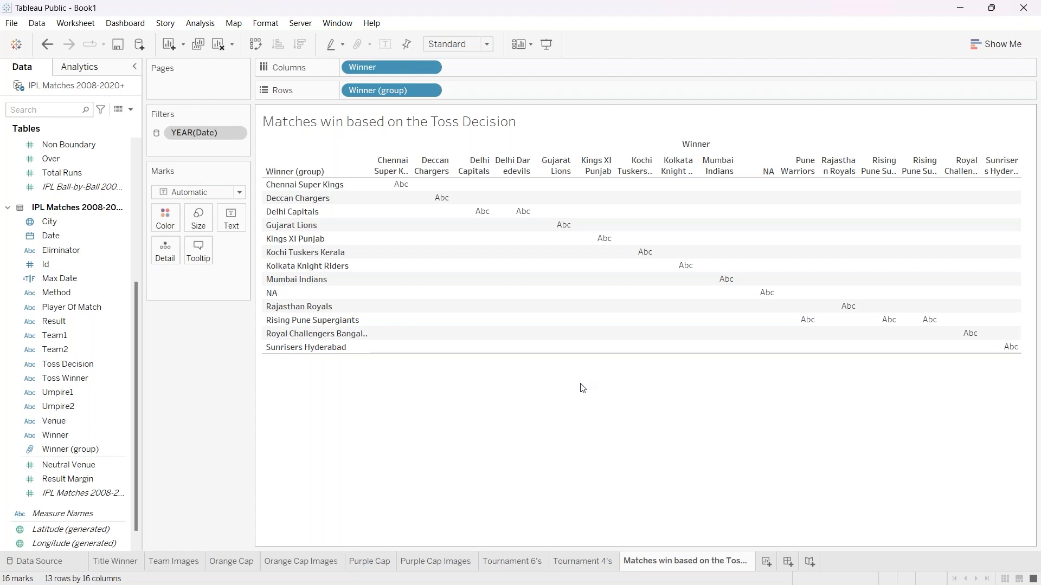
left_click(431, 67)
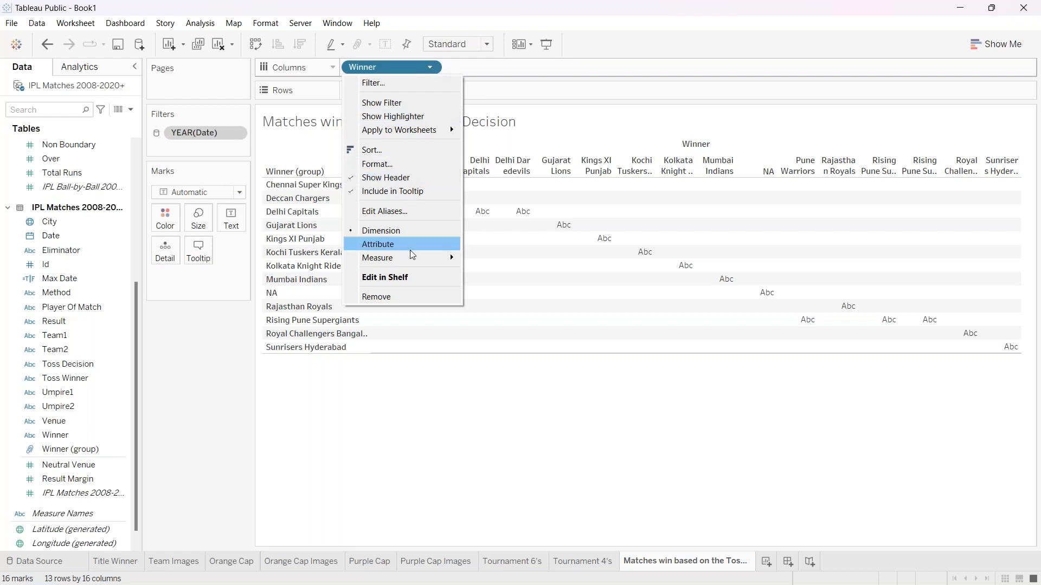
mouse_move(410, 262)
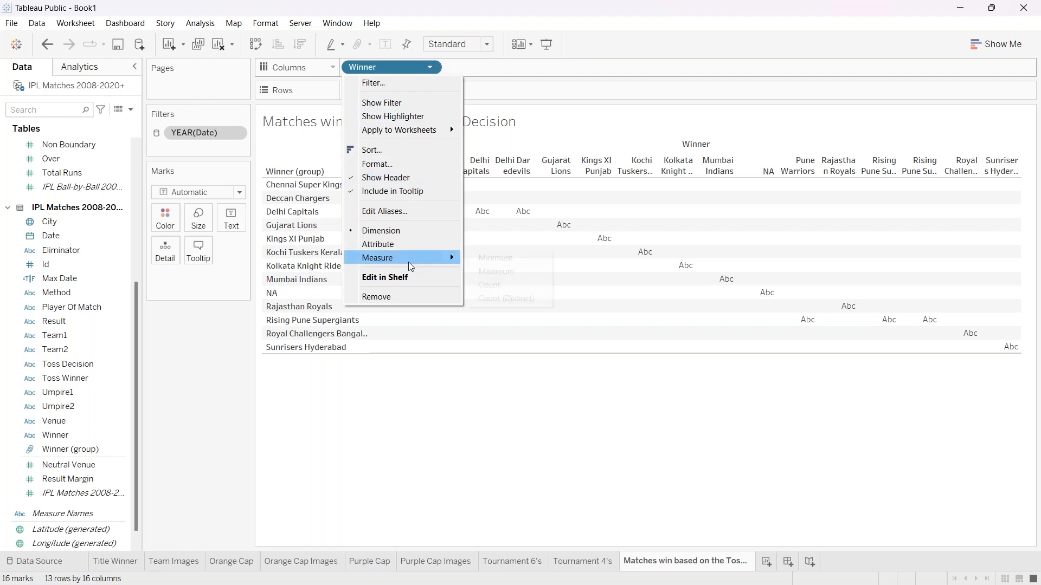
left_click(501, 285)
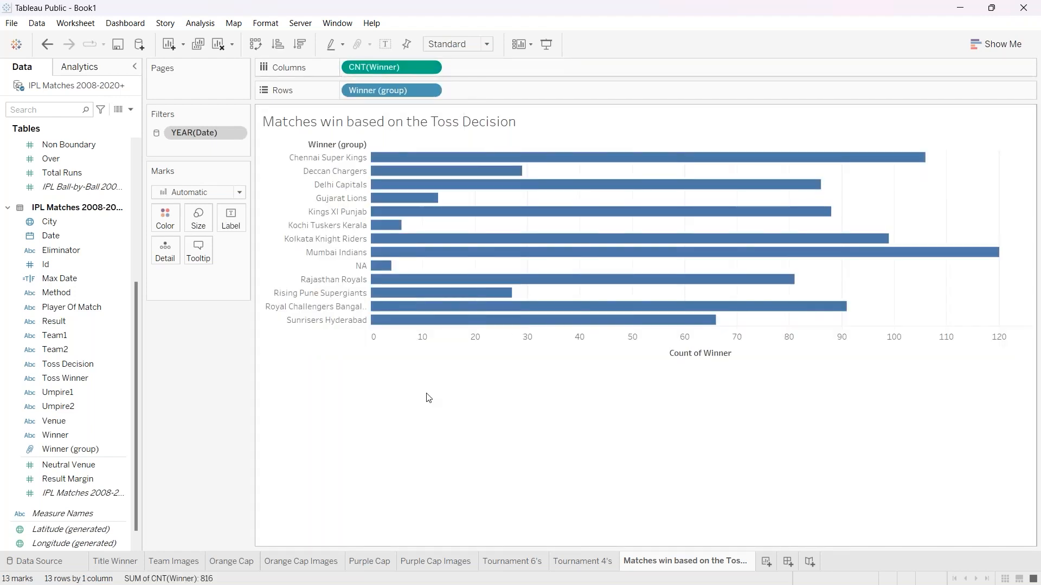
Sort the Winner (group) bars in descending order by count of Winner.
left_click(301, 45)
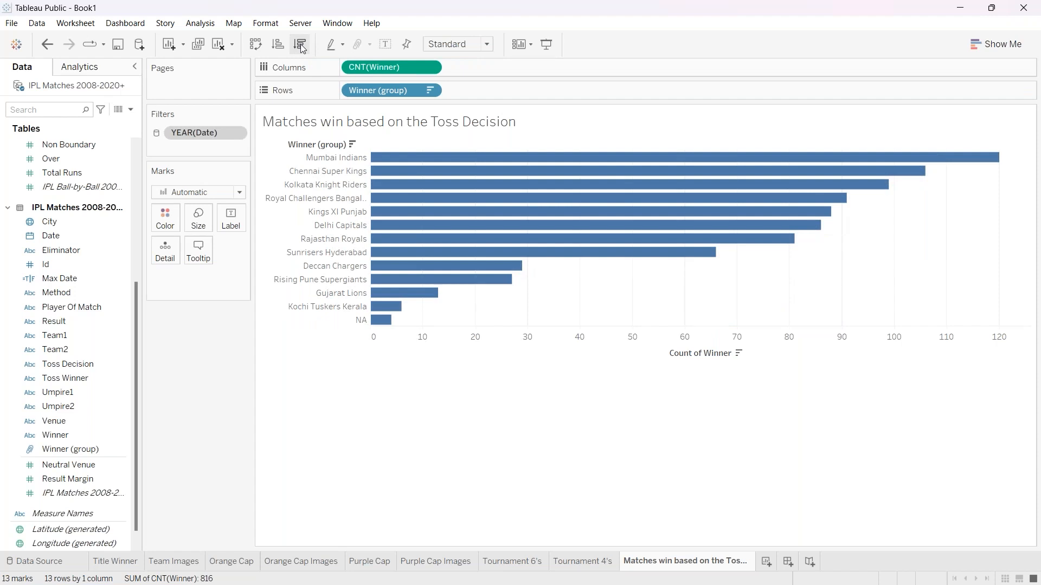
left_click(280, 45)
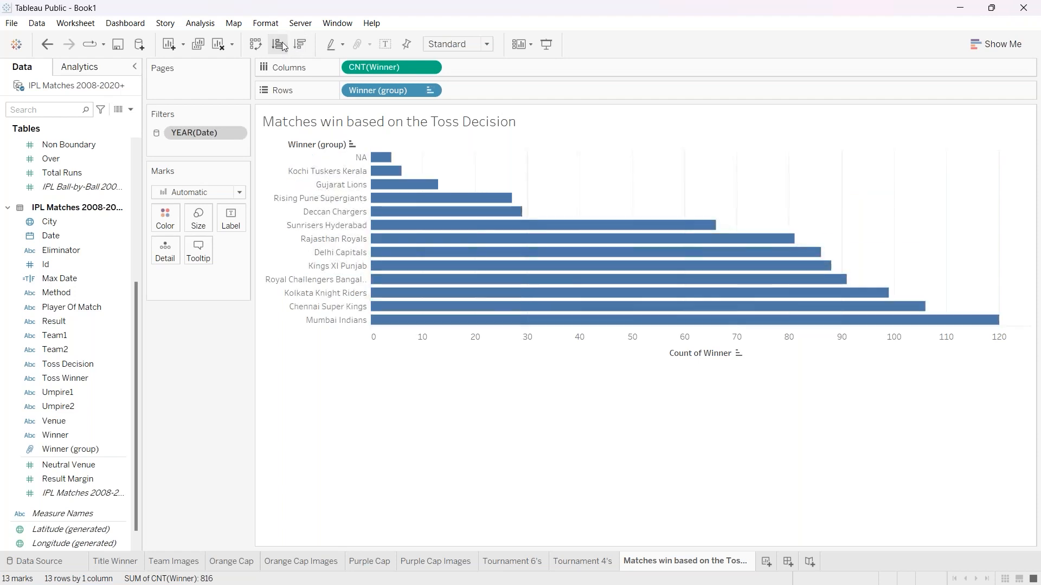
left_click(300, 45)
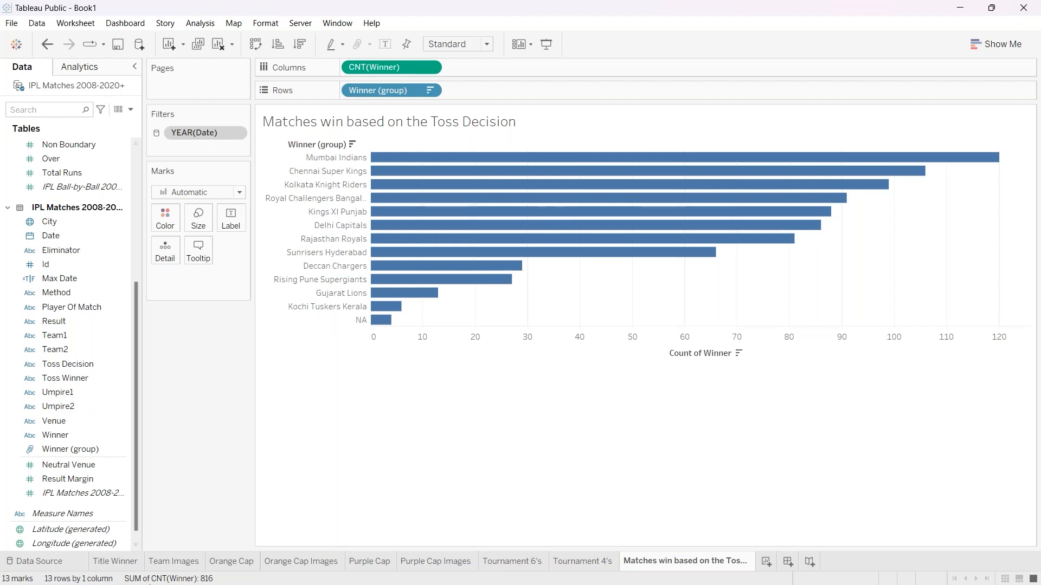
Switch to the IPL Dashboard workbook and examine its Matches win Based on Toss Decision chart, comparing it with Book1.
mouse_move(230, 570)
left_click(279, 512)
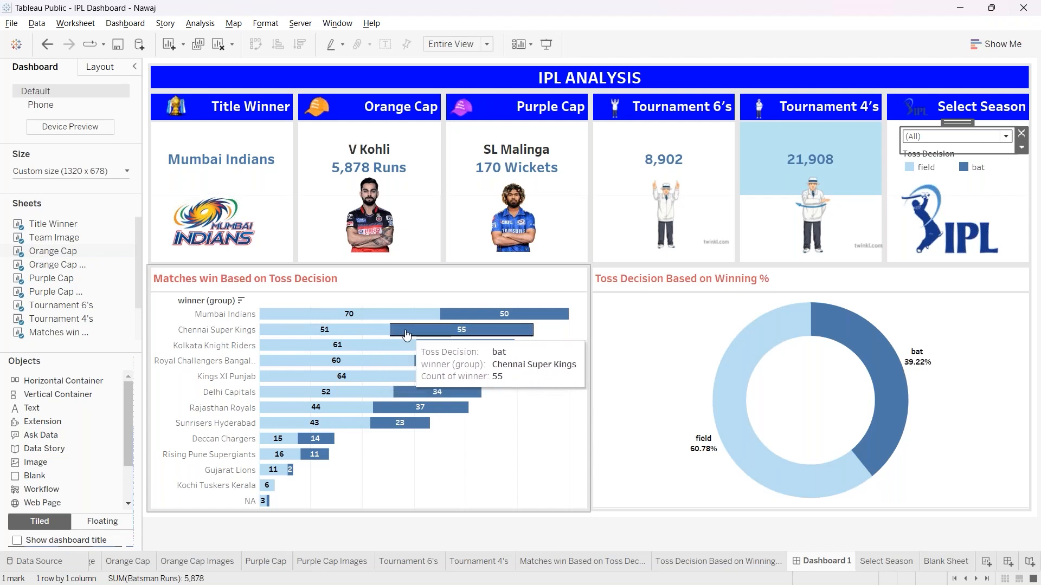
mouse_move(361, 567)
mouse_move(232, 570)
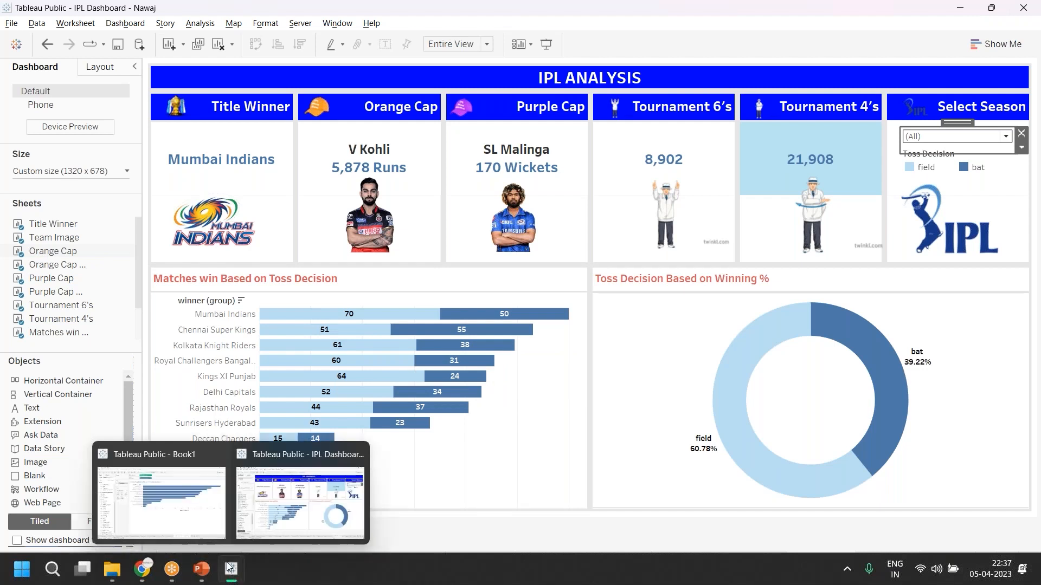
left_click(173, 510)
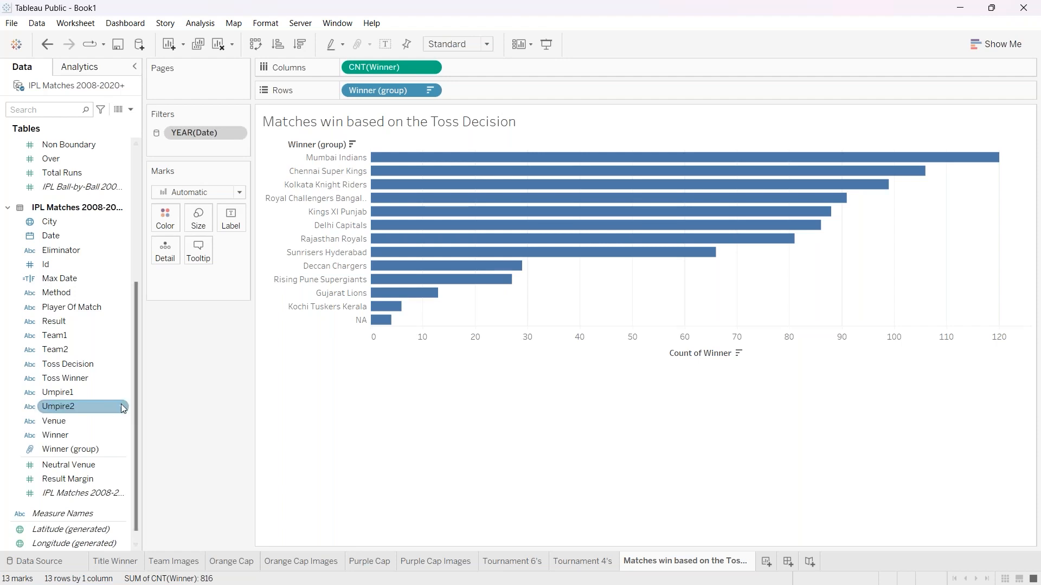
left_click(242, 571)
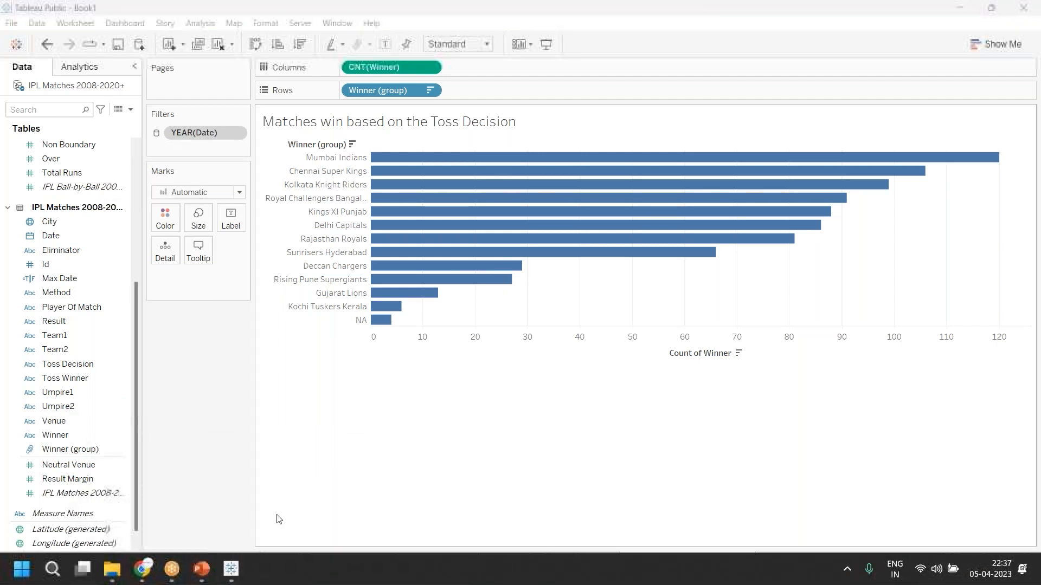
mouse_move(239, 569)
left_click(298, 502)
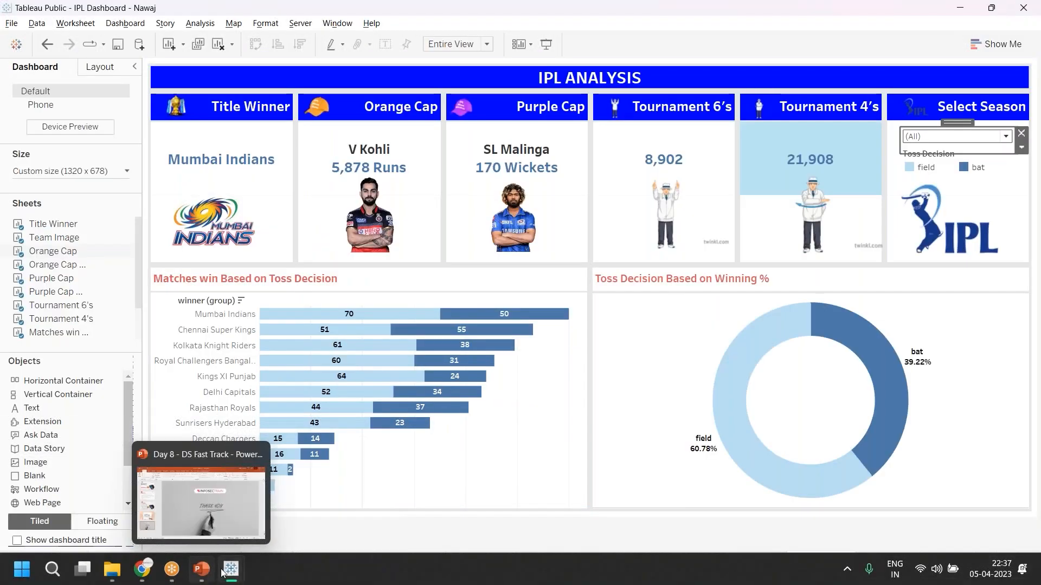
Return to the Book1 workbook and color the winner bars by Toss Decision, with mark labels shown.
left_click(162, 502)
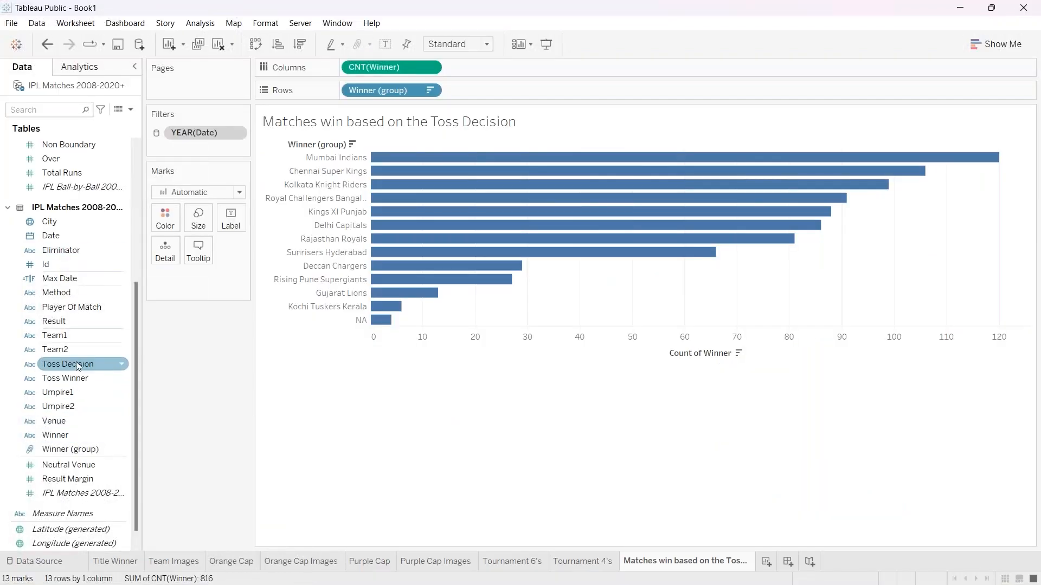
left_click_drag(76, 364, 165, 220)
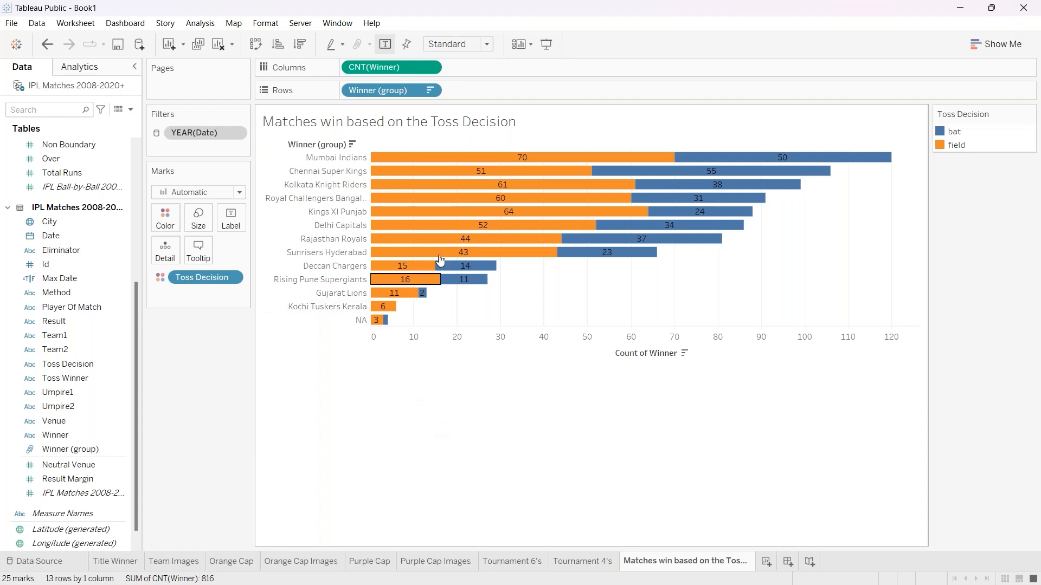
Set the mark label font to Tableau Semibold, size 8.
left_click(230, 218)
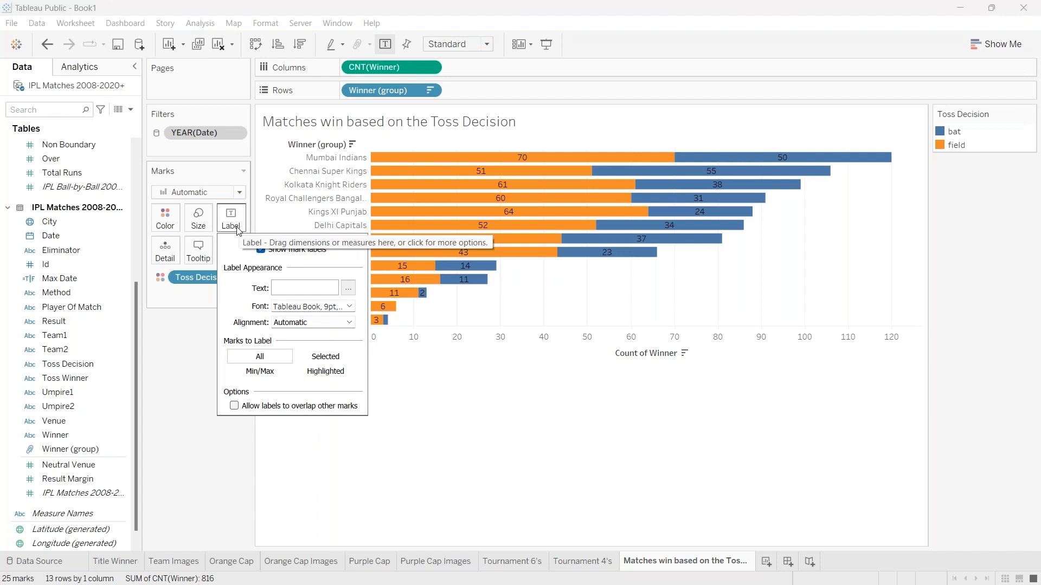
left_click(350, 306)
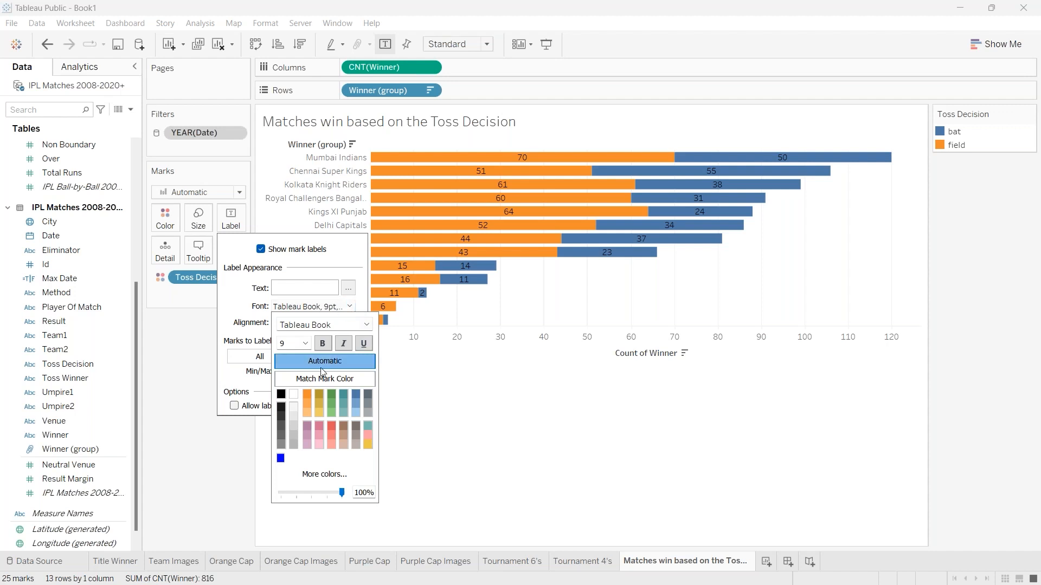
left_click(307, 325)
left_click(367, 325)
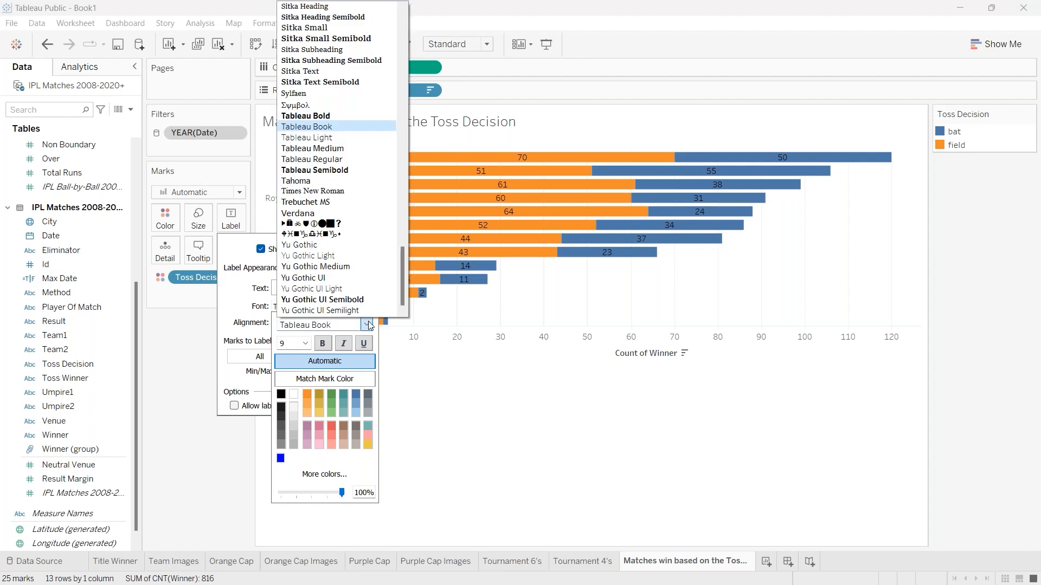
left_click(348, 170)
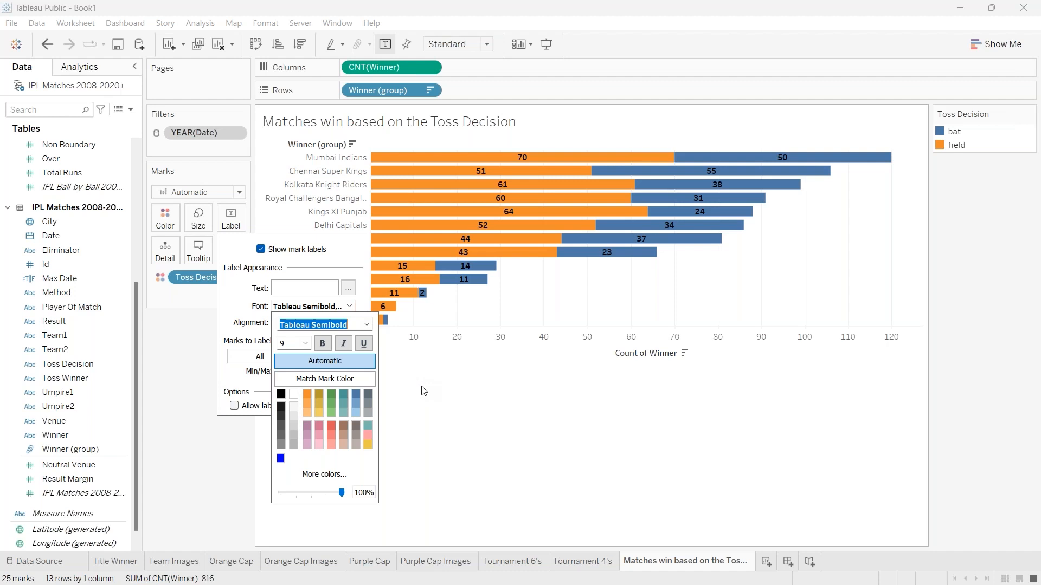
left_click(305, 343)
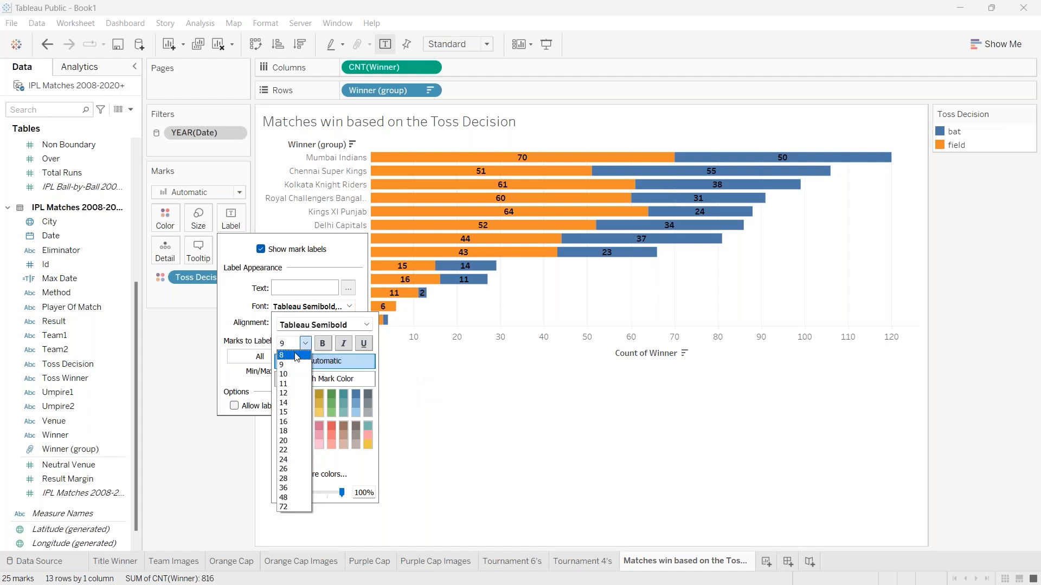
left_click(298, 357)
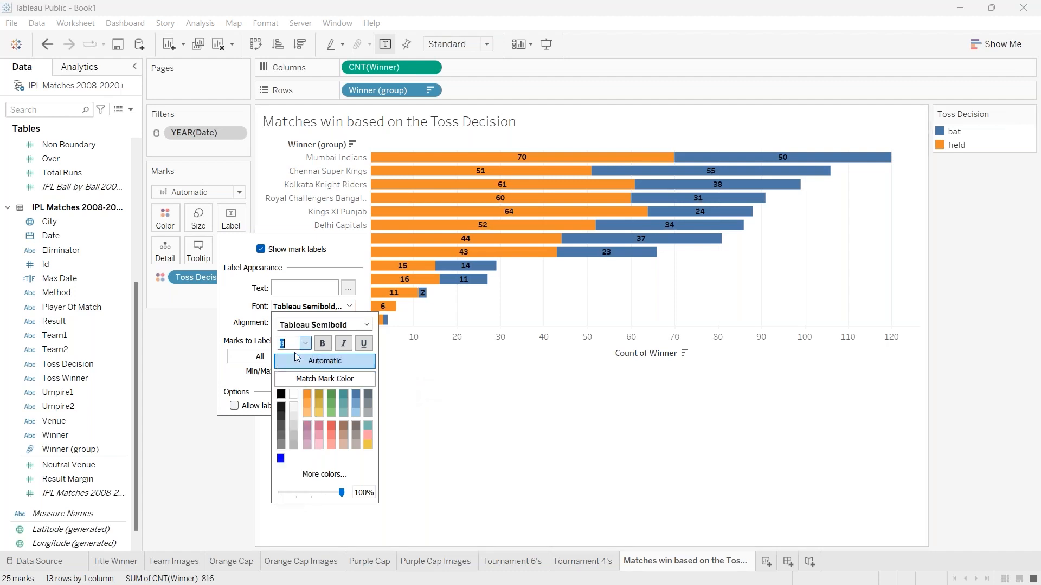
left_click(213, 464)
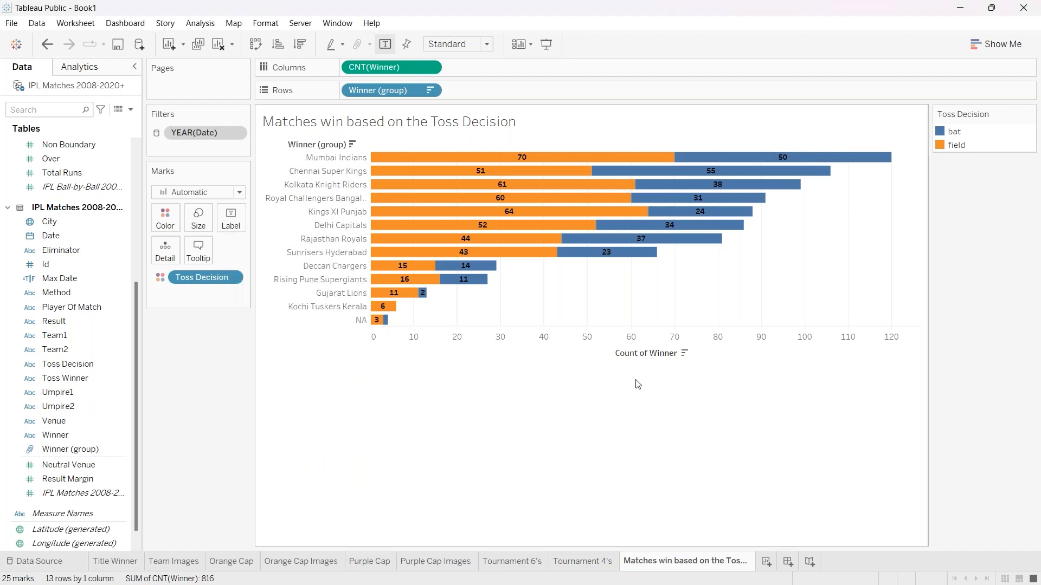
Hide the header of the Count of Winner axis.
left_click(605, 355)
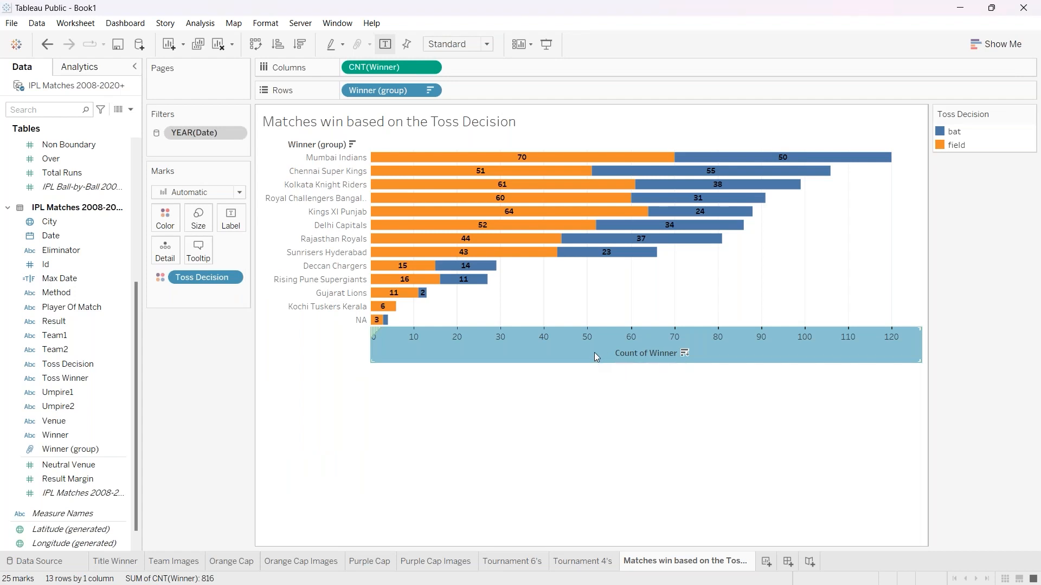
right_click(594, 353)
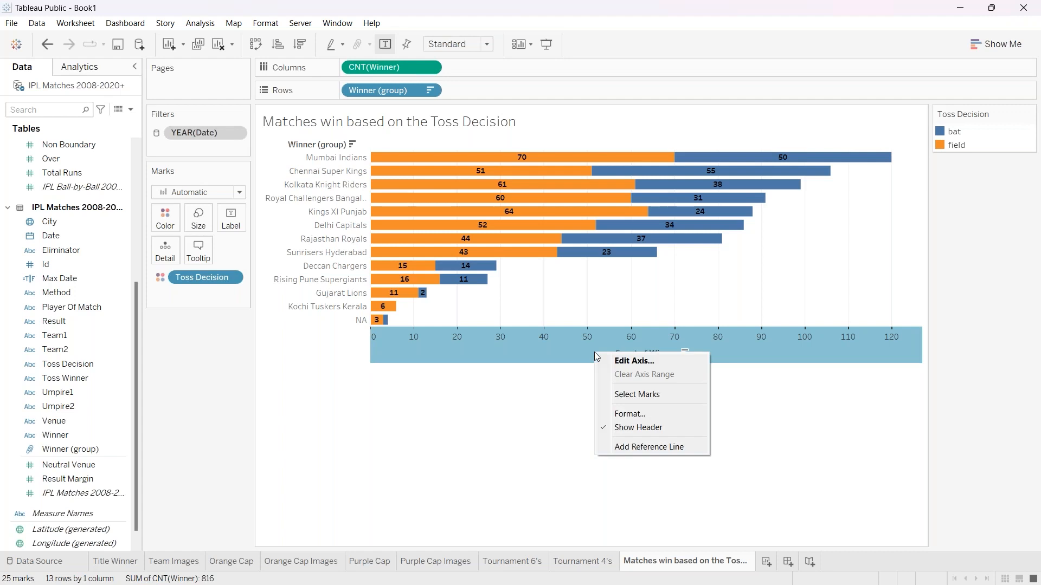
left_click(606, 429)
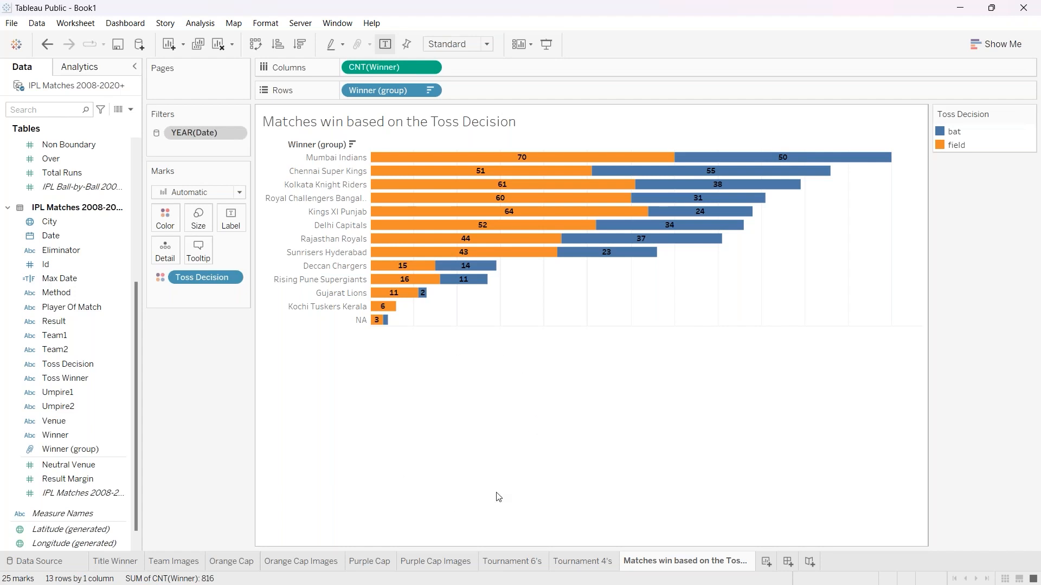
Set the fit of the Matches win based on the Toss Decision worksheet to Entire View.
left_click(575, 560)
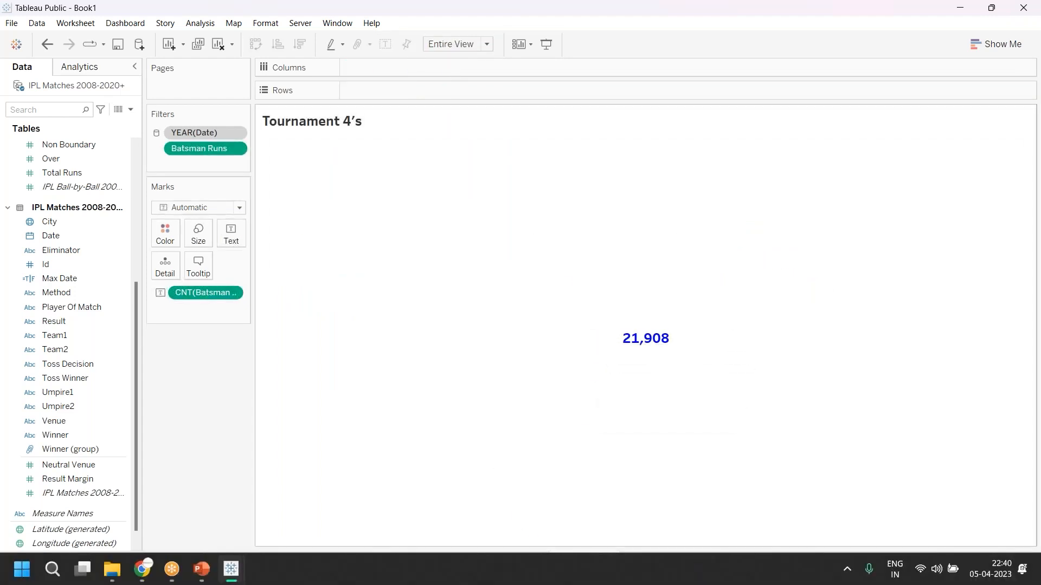
left_click(665, 562)
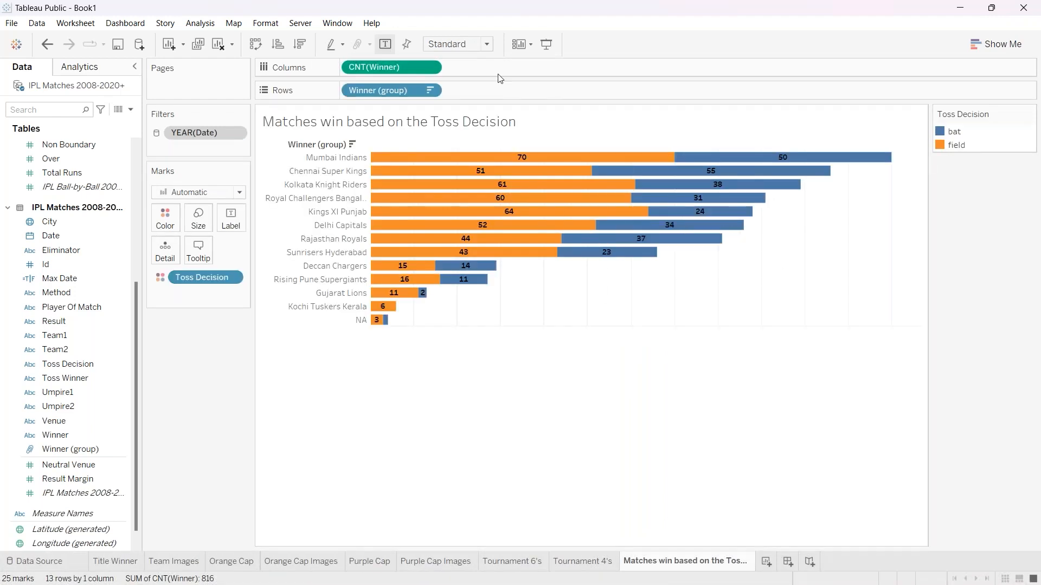
left_click(488, 45)
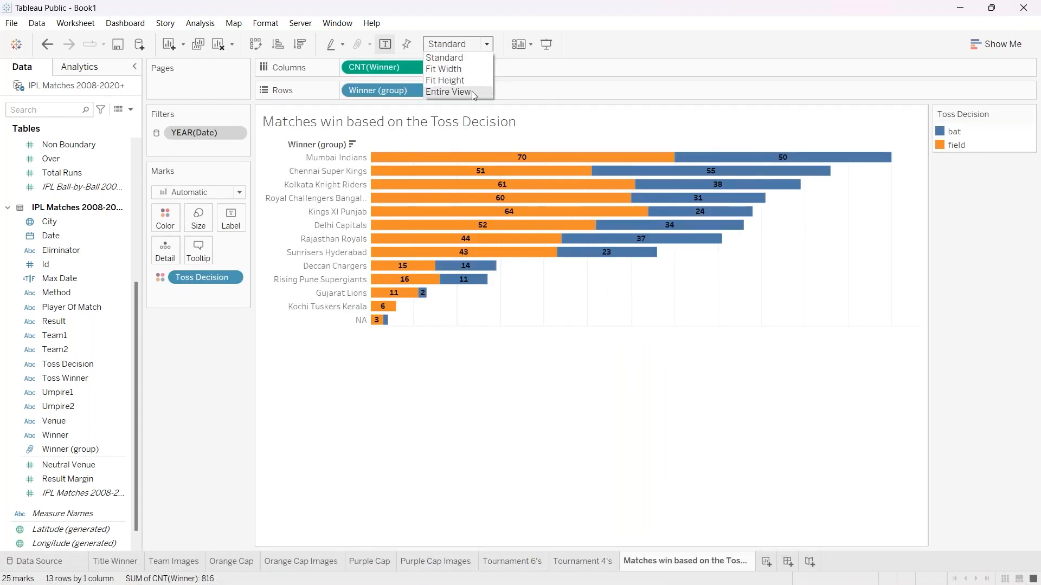
left_click(448, 92)
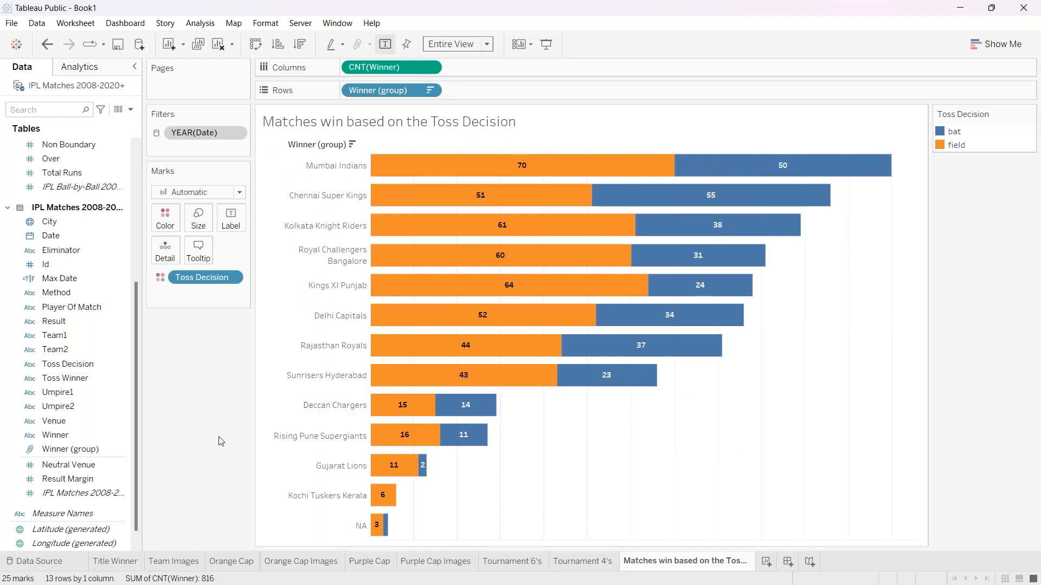
left_click(482, 44)
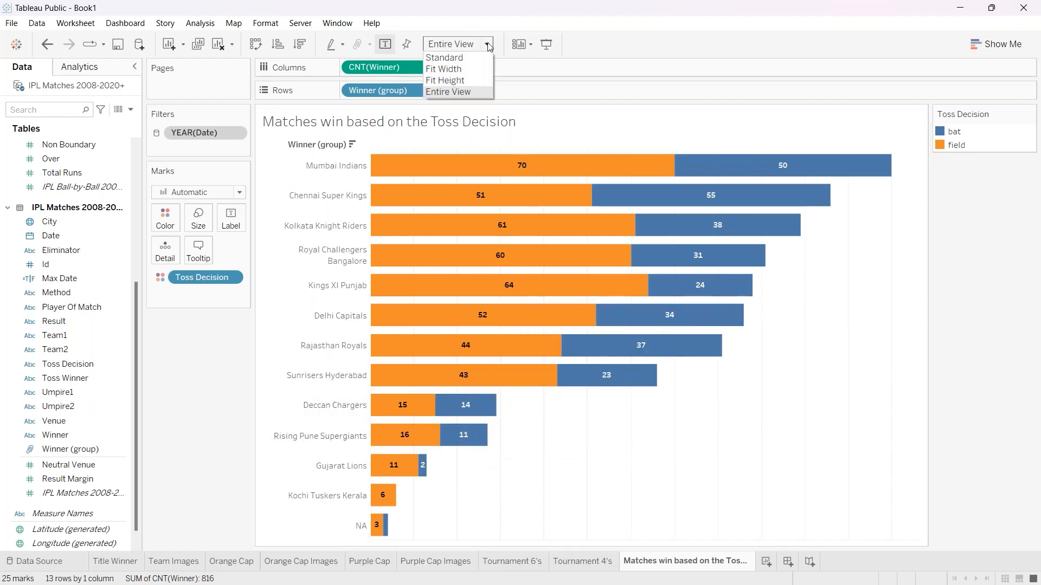
left_click(473, 92)
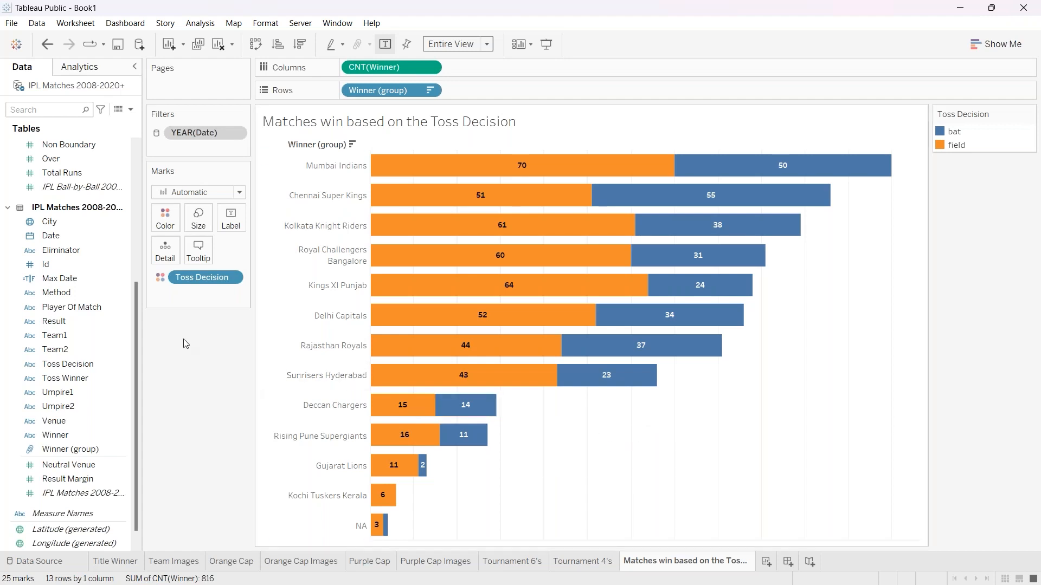
Recolor the Toss Decision bars from the Blue palette, dark blue for bat and light blue for field, and switch to the reference IPL Dashboard.
left_click(167, 226)
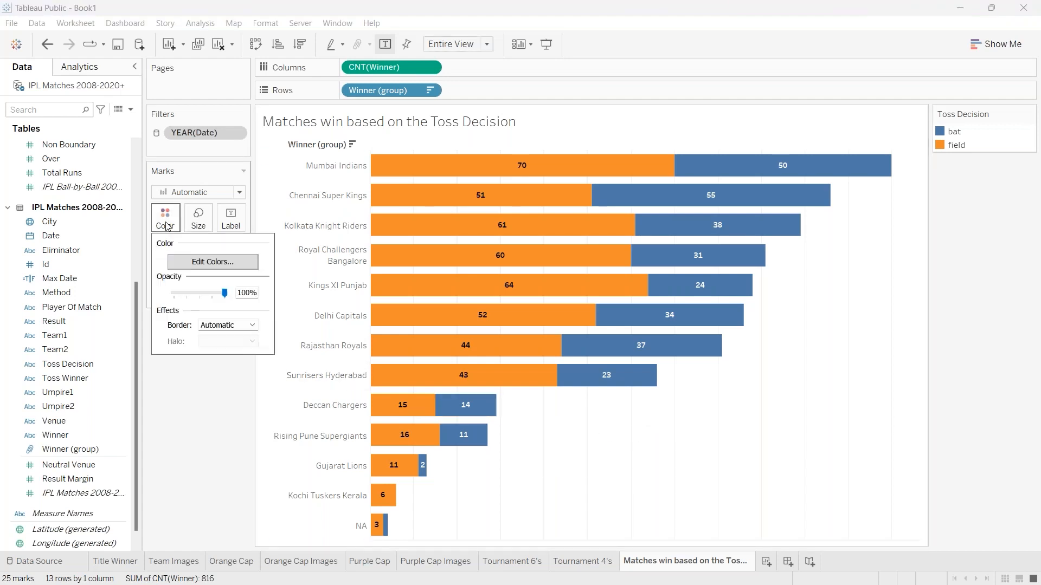
left_click(183, 264)
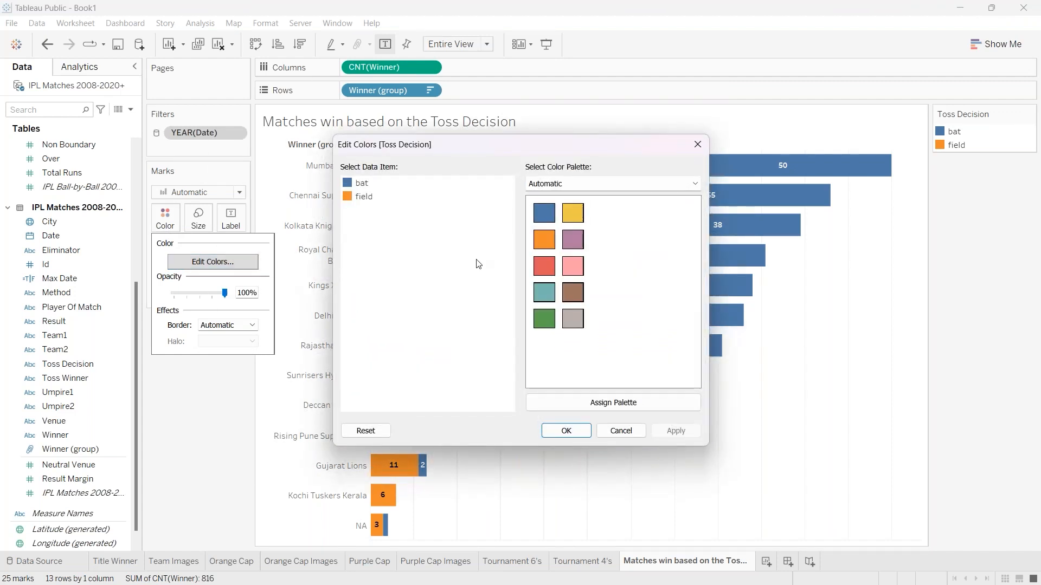
left_click(562, 185)
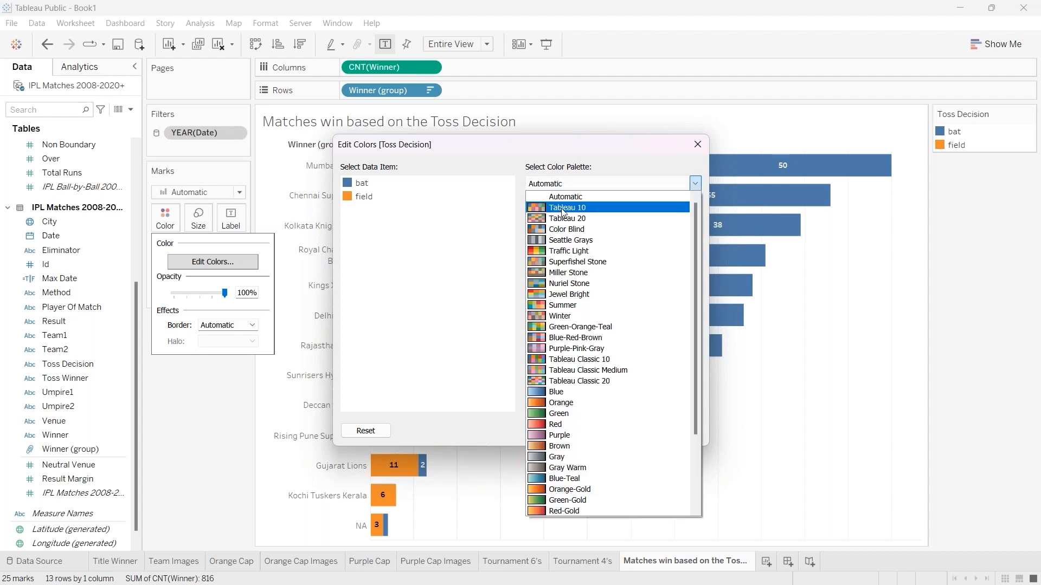
left_click(558, 392)
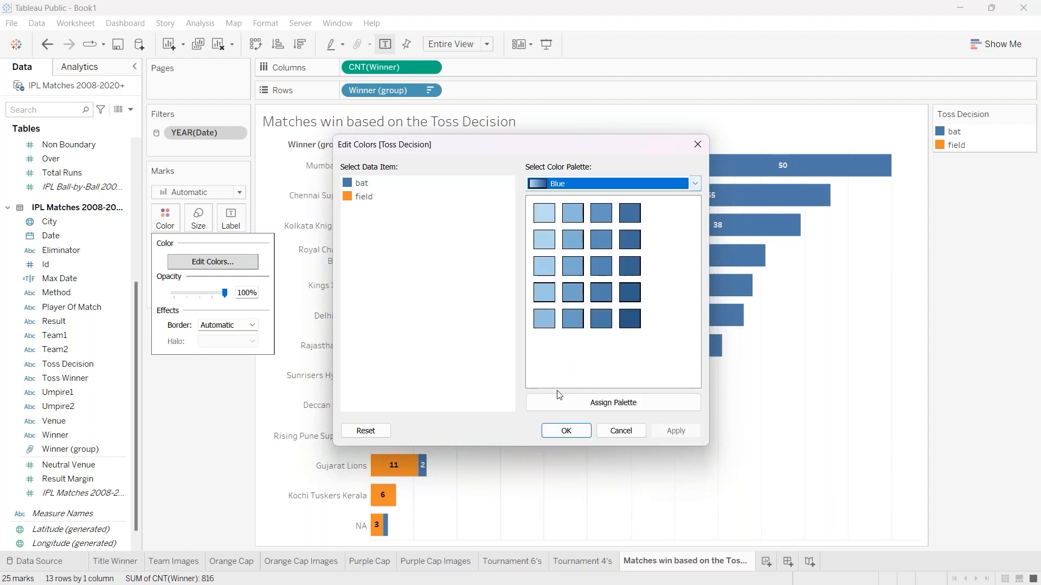
left_click(358, 183)
left_click(629, 213)
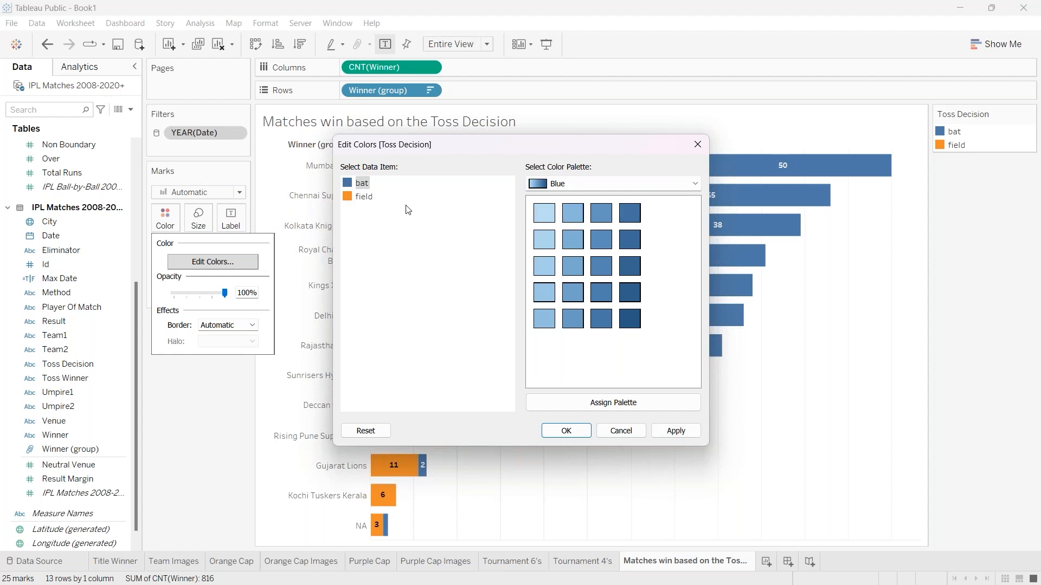
left_click(358, 198)
left_click(543, 213)
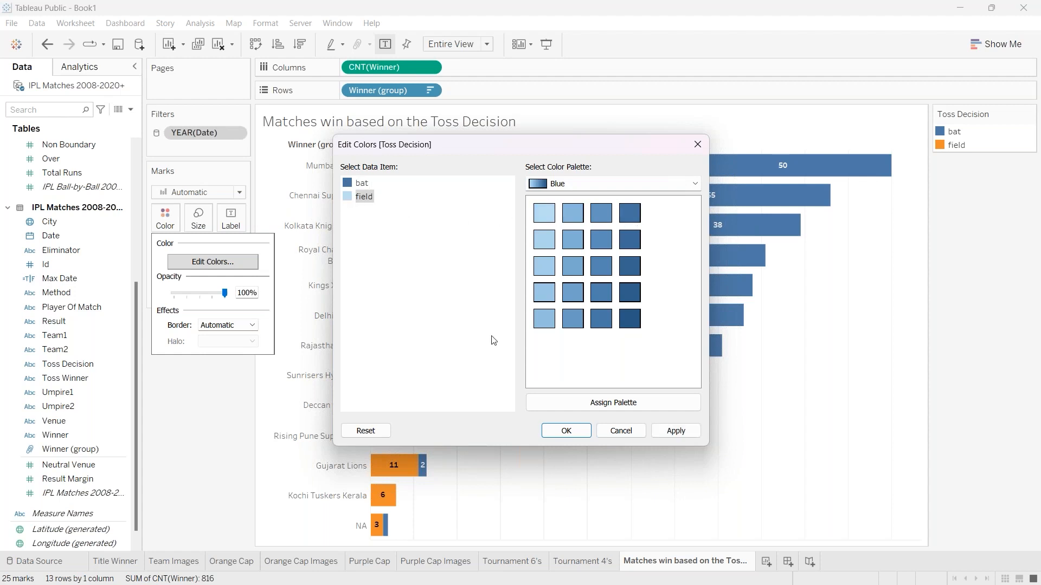
left_click(661, 434)
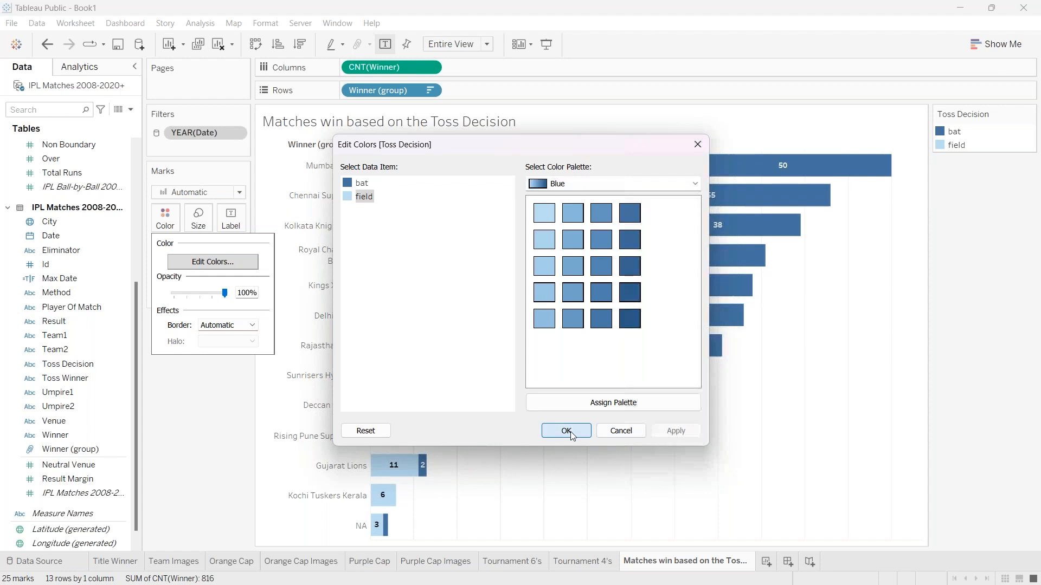
left_click(543, 431)
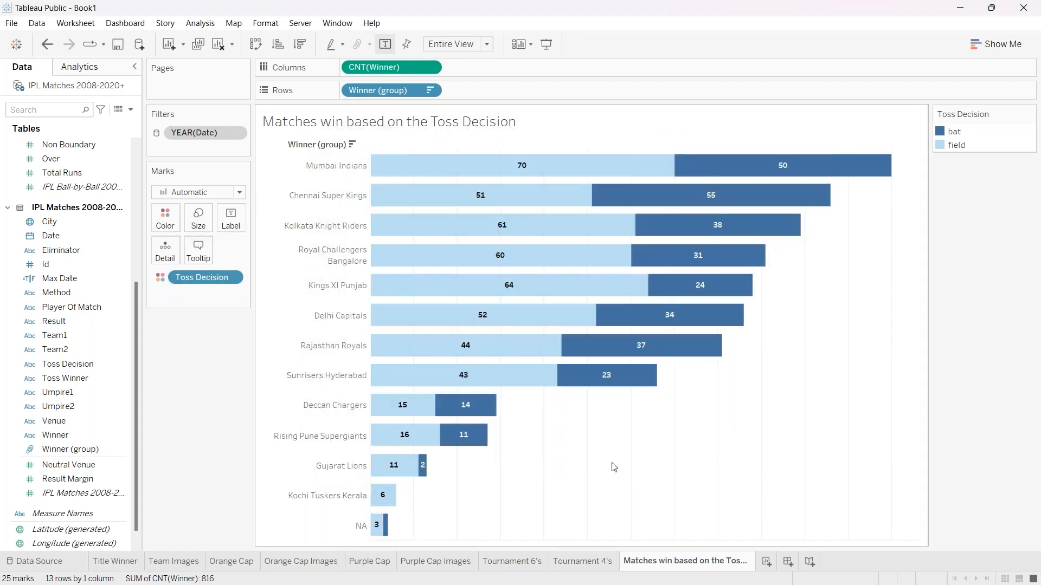
mouse_move(237, 575)
left_click(300, 502)
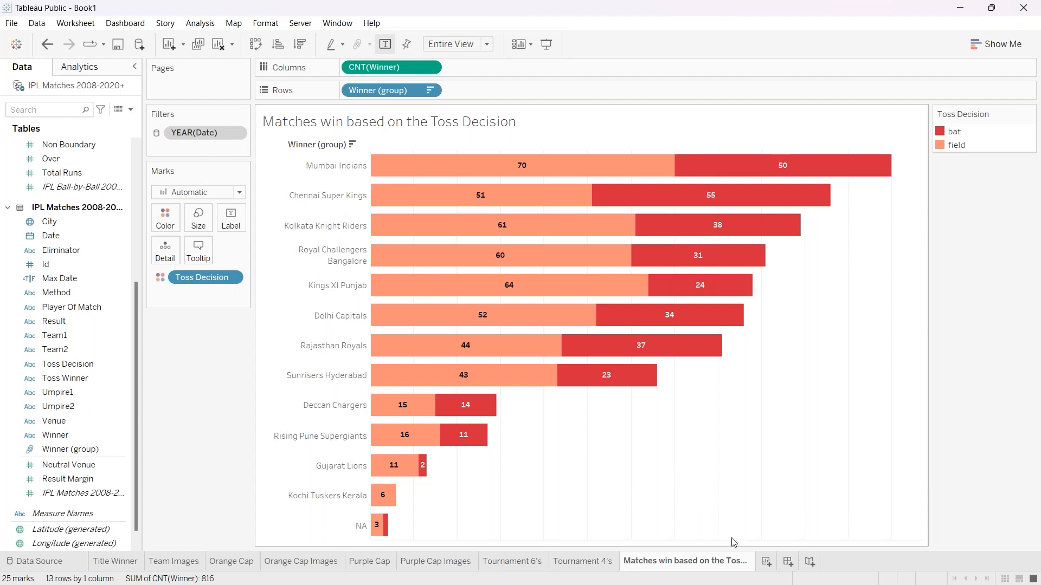
Add a new worksheet to Book1 and check the Toss Decision Based on Winning % chart in the reference IPL Dashboard.
left_click(766, 561)
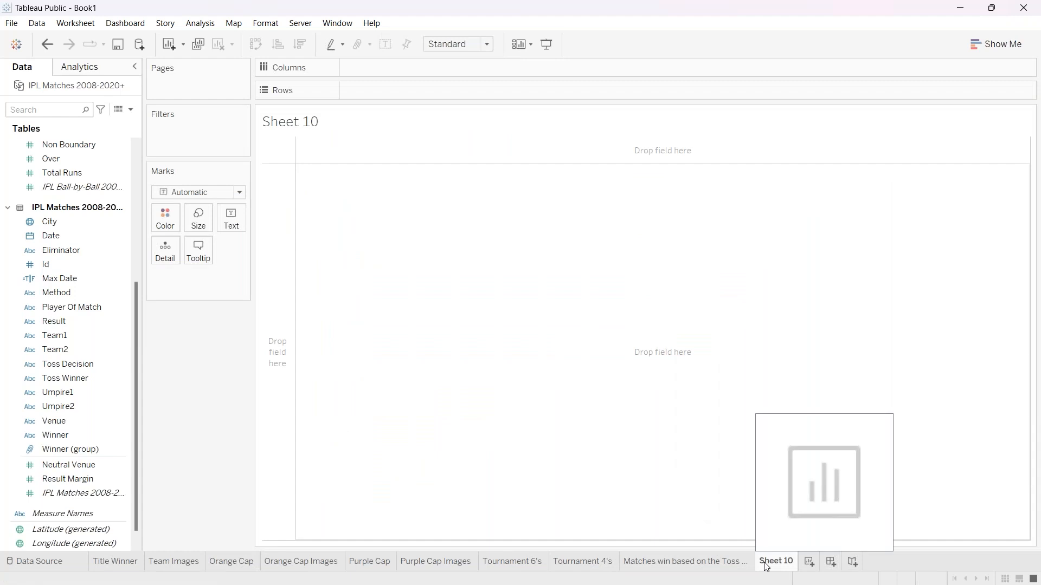
mouse_move(231, 569)
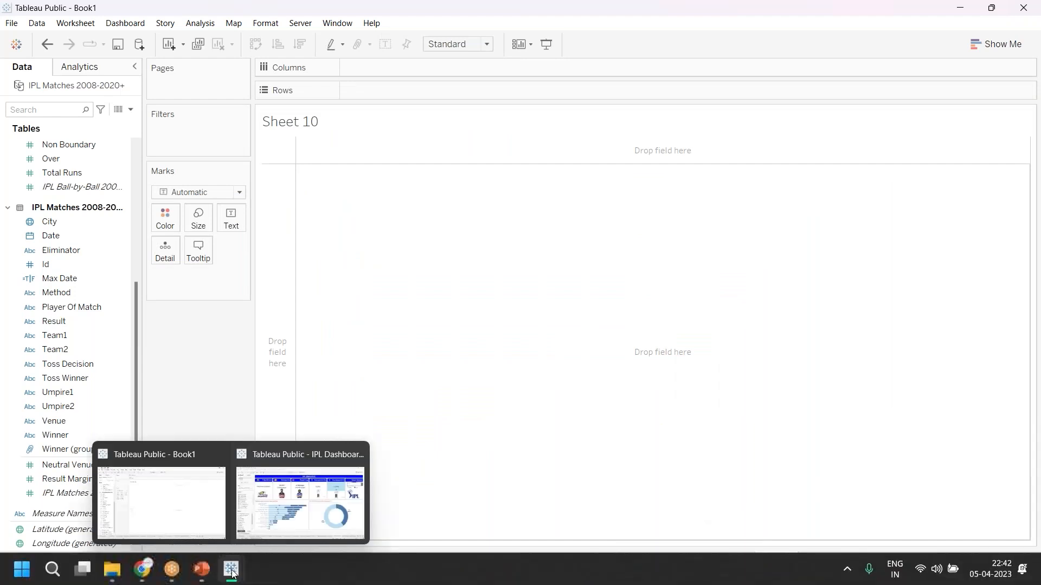
left_click(295, 532)
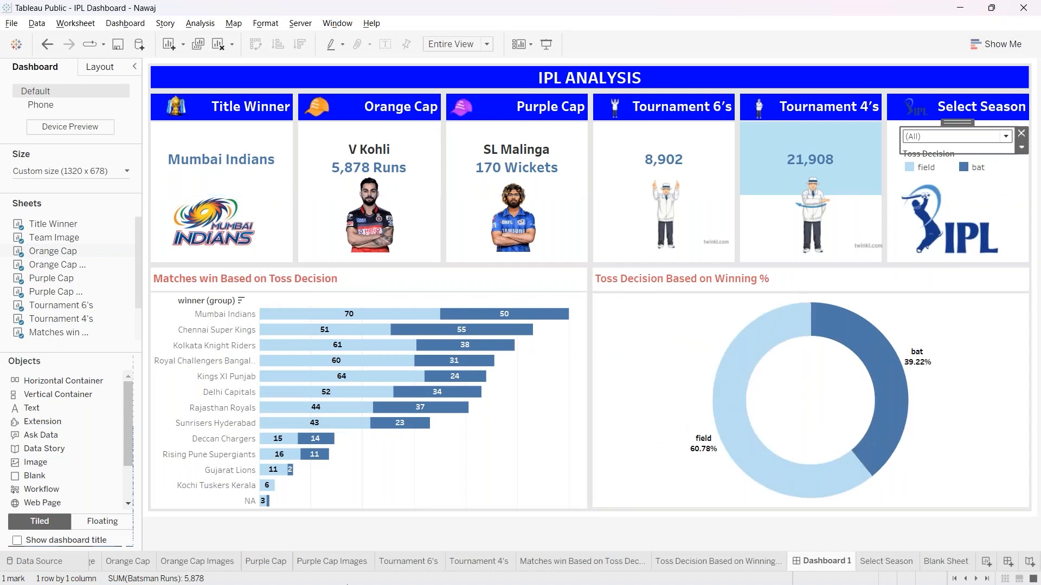
mouse_move(232, 570)
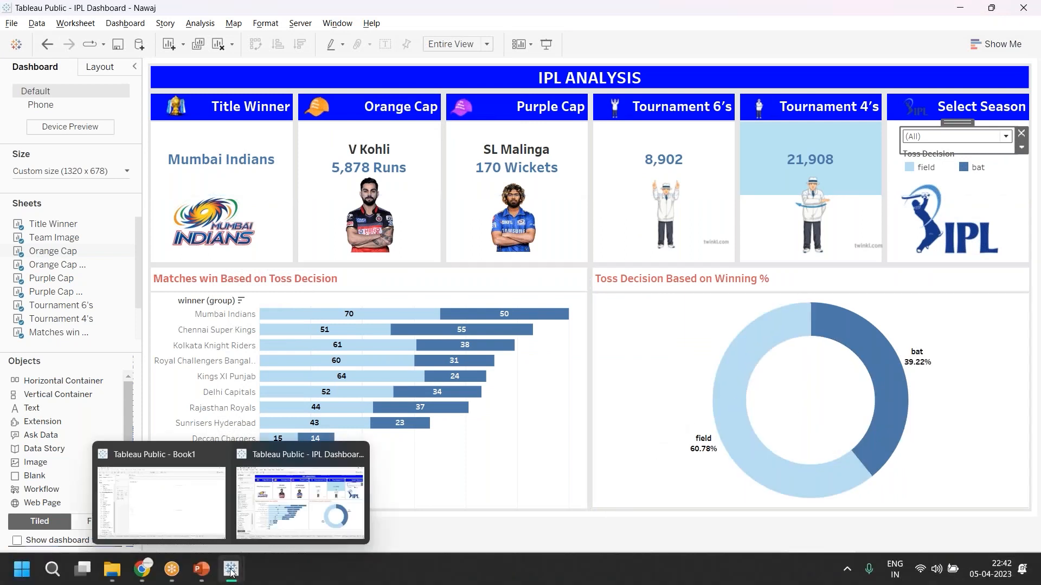
left_click(211, 521)
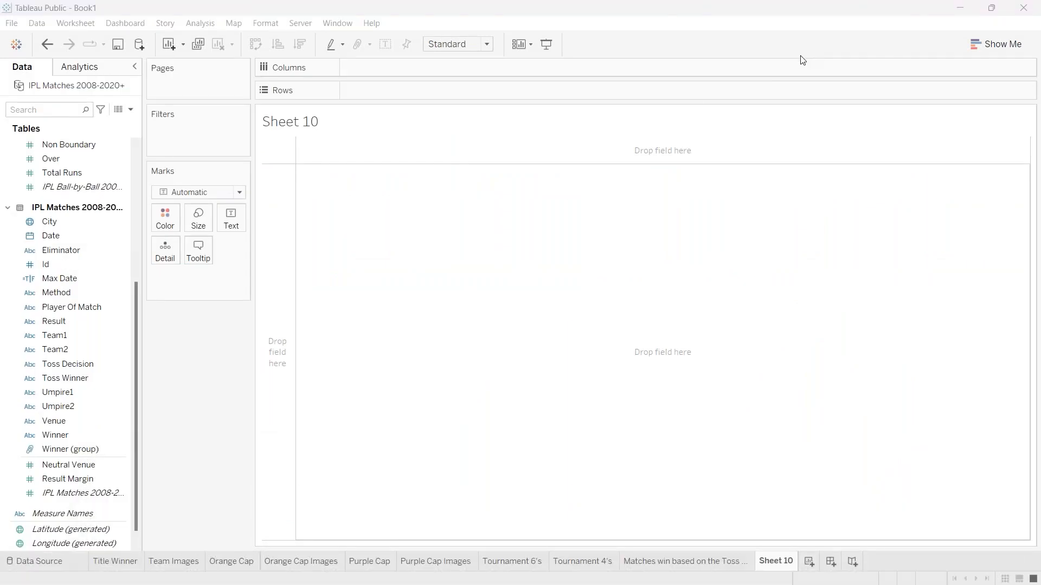
left_click(996, 48)
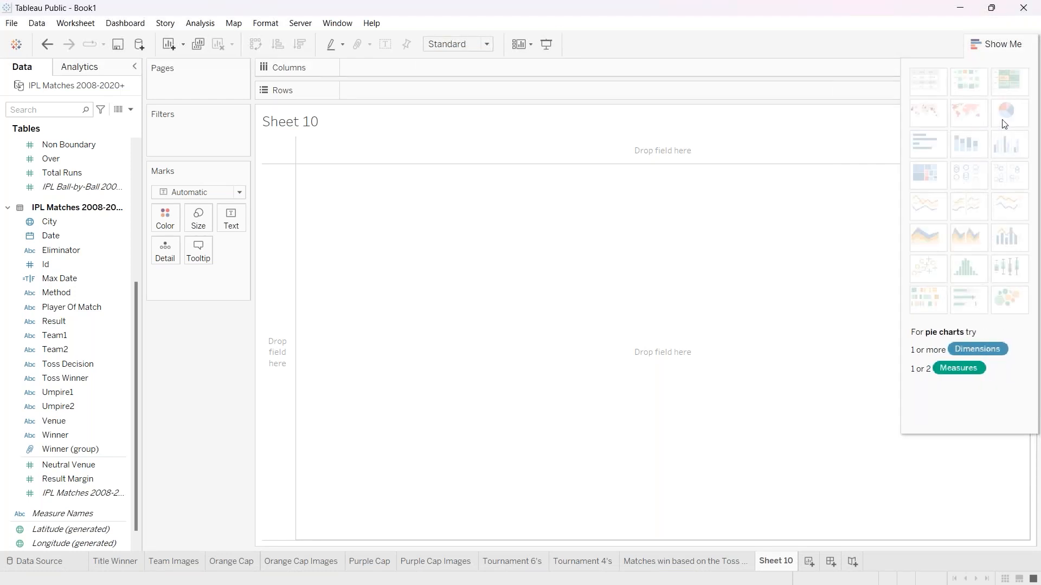
left_click(975, 46)
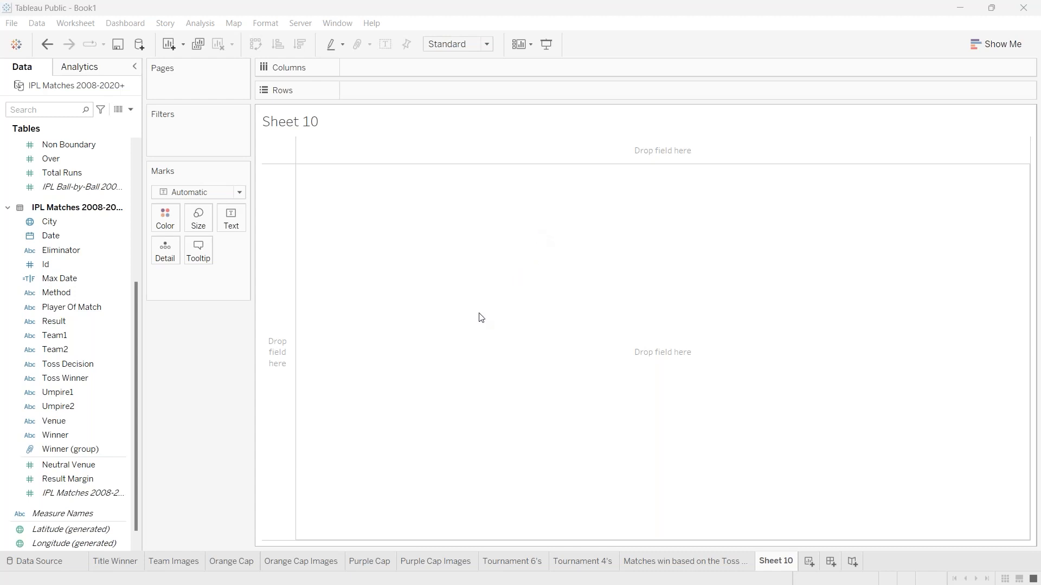
Rename the new worksheet as Toss Decision Based on Winning %.
double_click(781, 562)
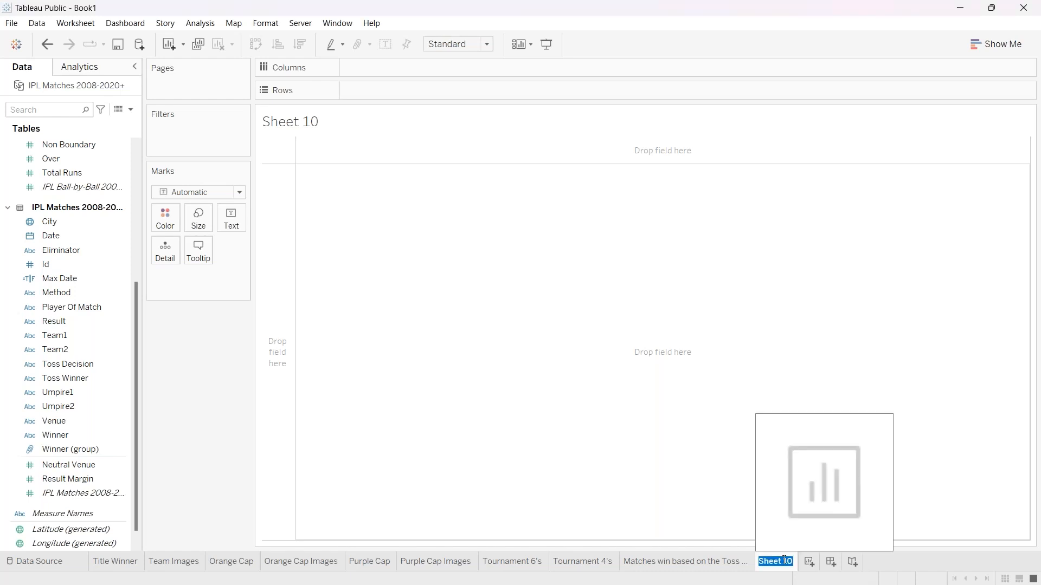
type("Toss Decisio")
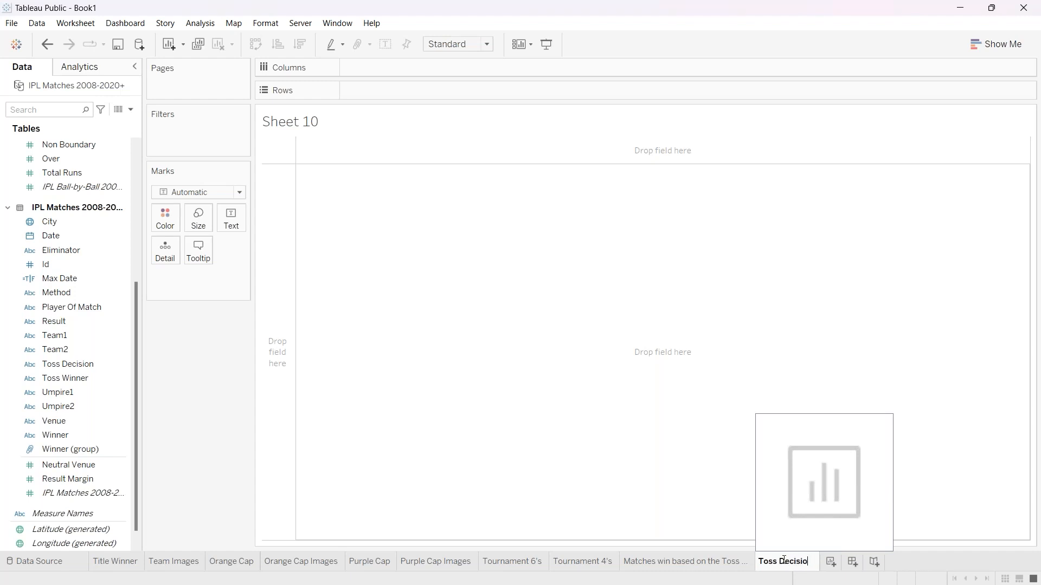
type("n Based")
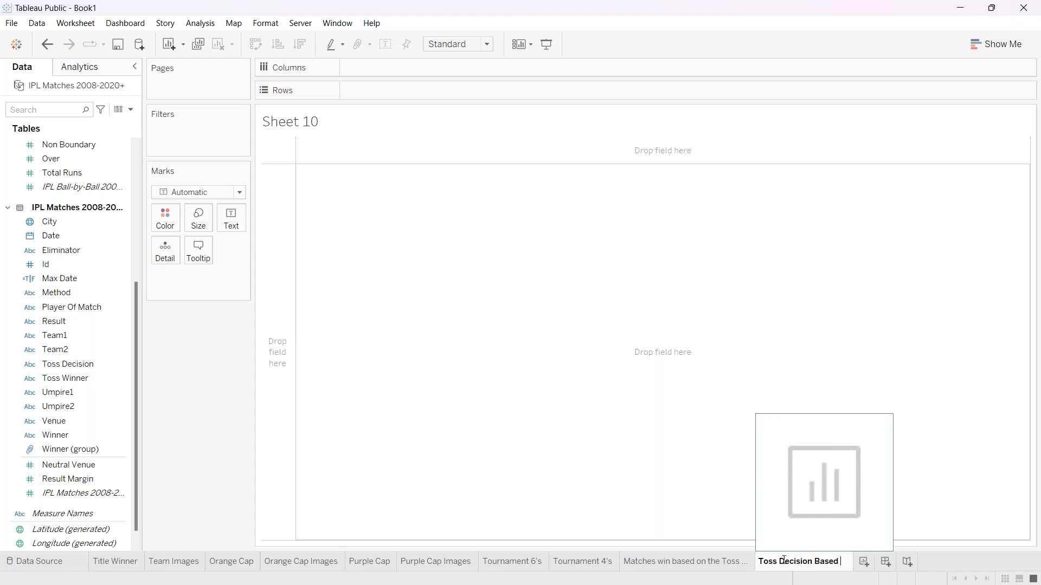
type(" O")
key("BackSpace")
type("on Winning %")
key("Return")
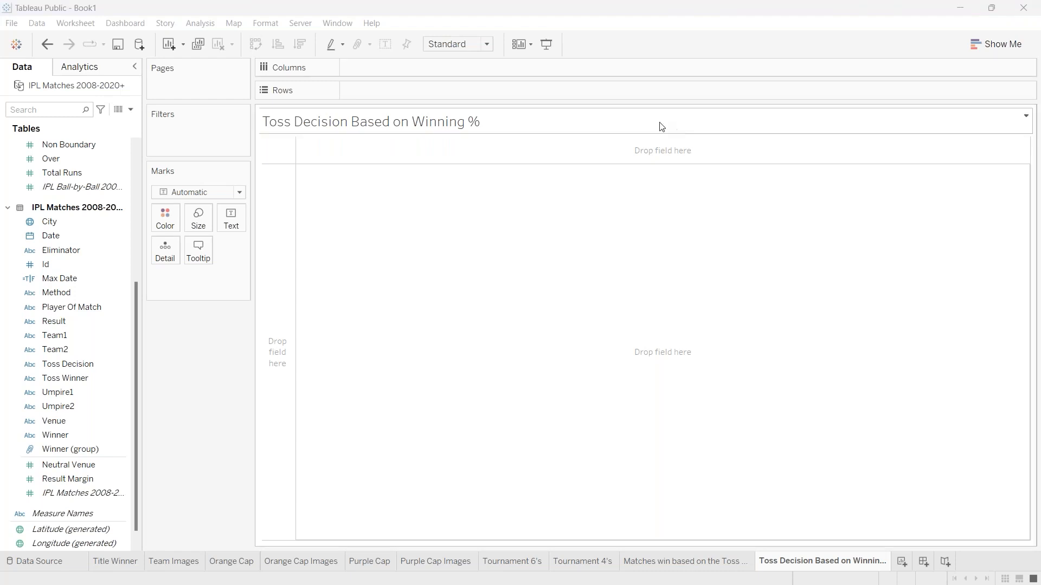
Set the mark type to Pie and assign Winner, aggregated as Count, to the pie's angle.
left_click(239, 192)
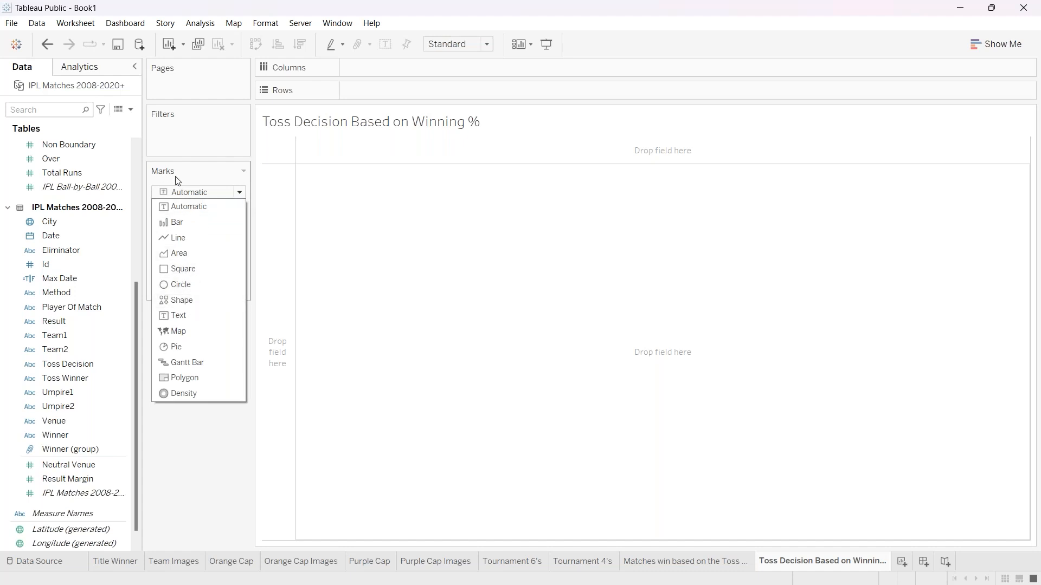
left_click(179, 347)
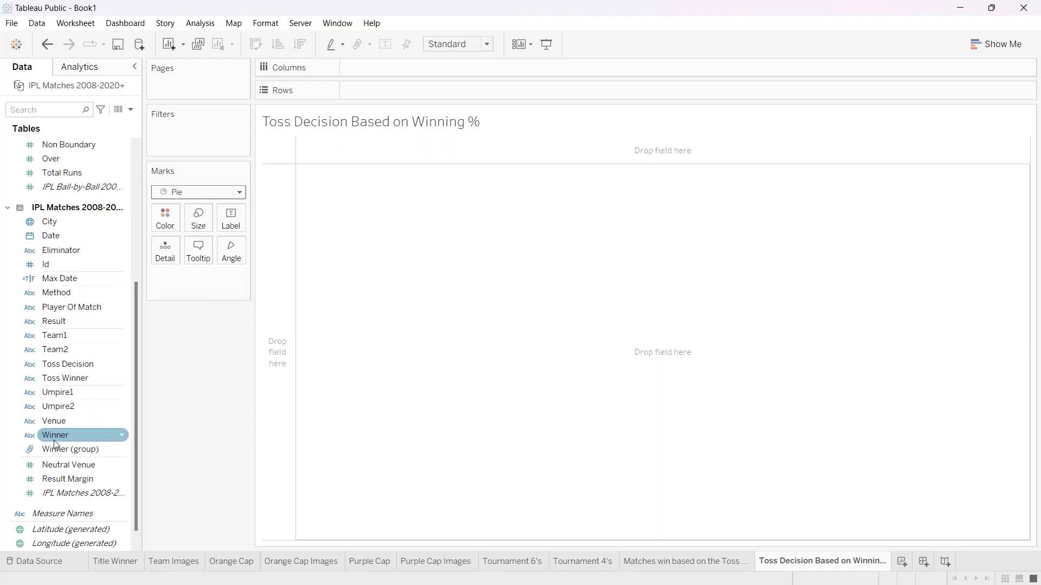
left_click_drag(54, 438, 229, 258)
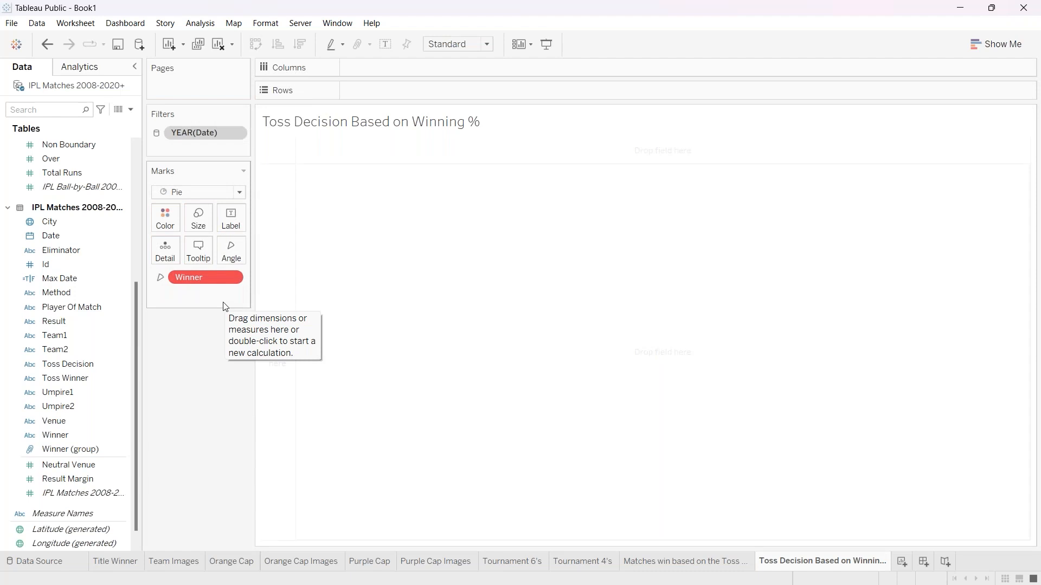
left_click(232, 275)
left_click(210, 275)
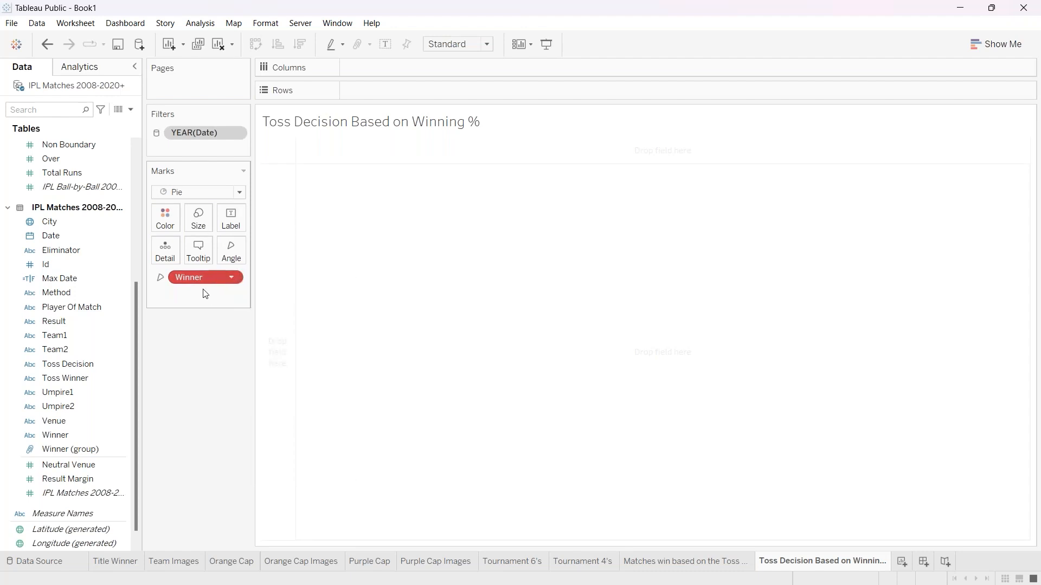
left_click(237, 278)
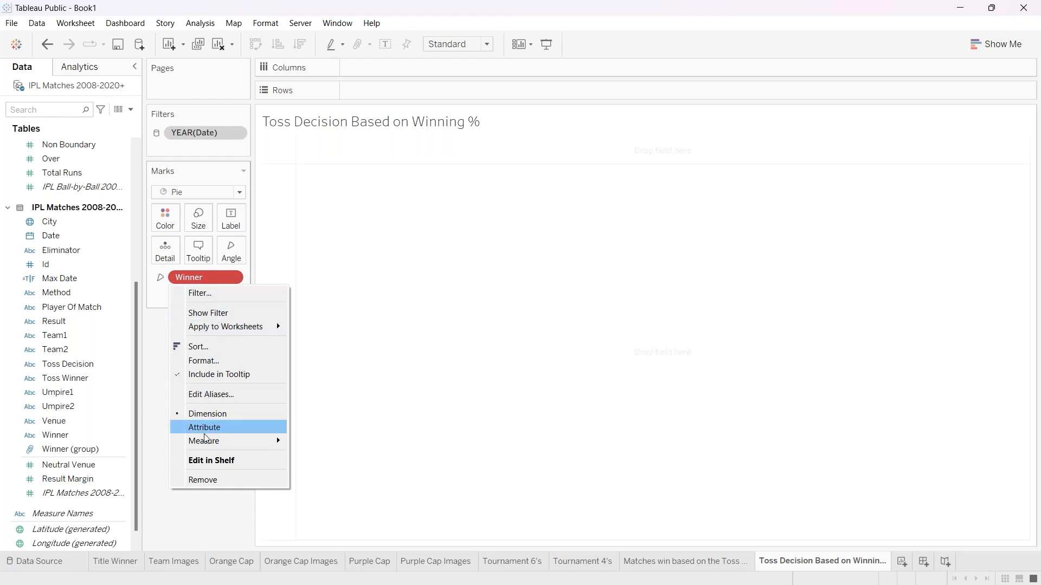
mouse_move(207, 445)
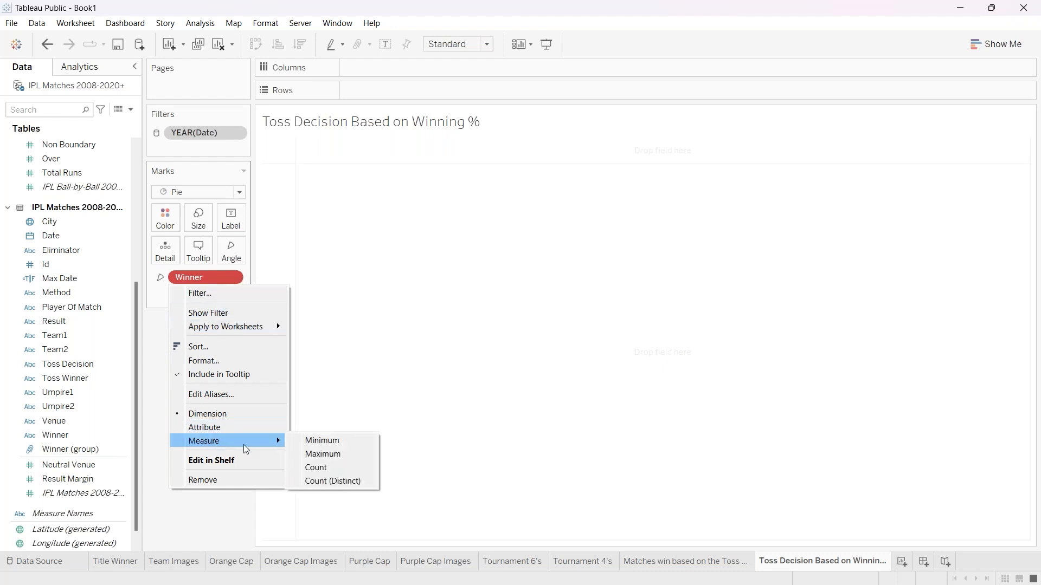
left_click(330, 468)
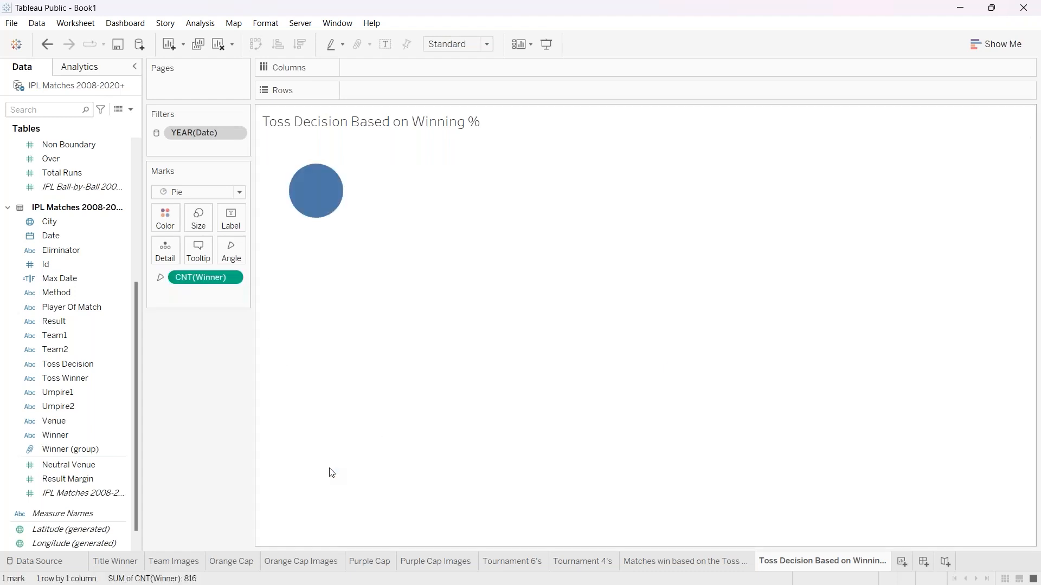
Color the pie by Toss Decision and set the worksheet's fit to Entire View.
mouse_move(314, 191)
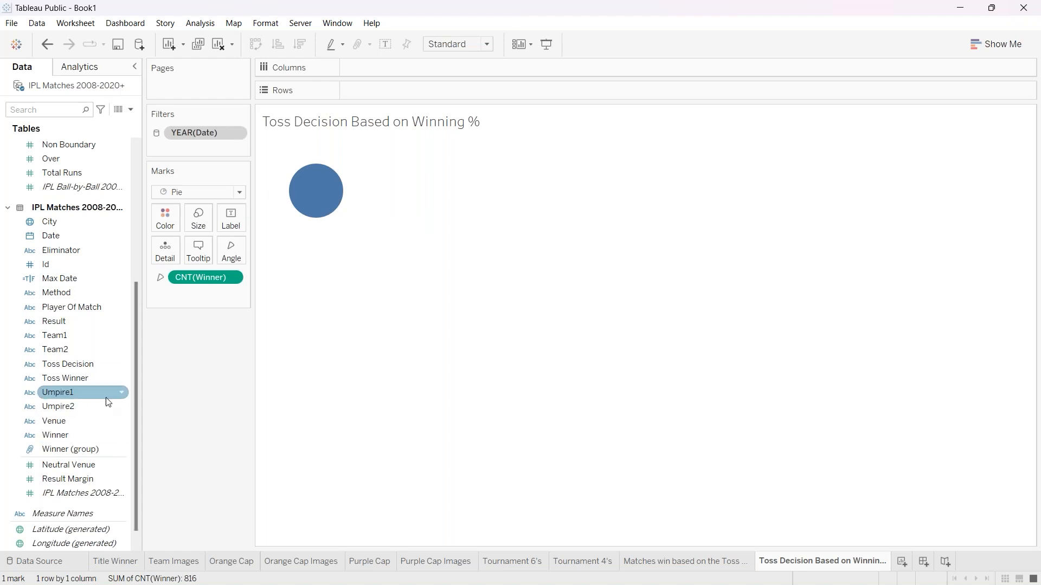
left_click(89, 362)
left_click_drag(87, 360, 165, 219)
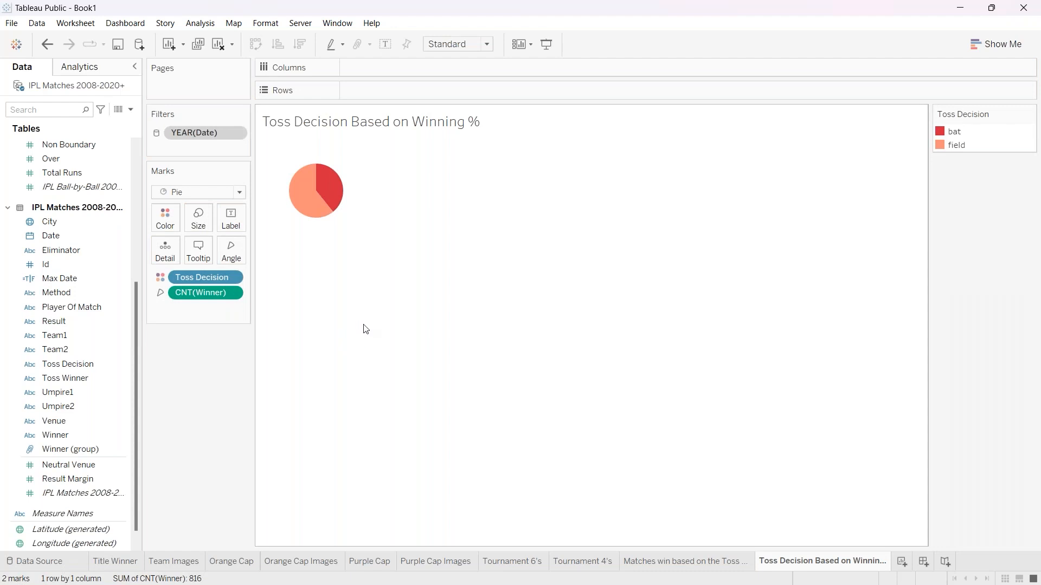
left_click(465, 44)
left_click(471, 91)
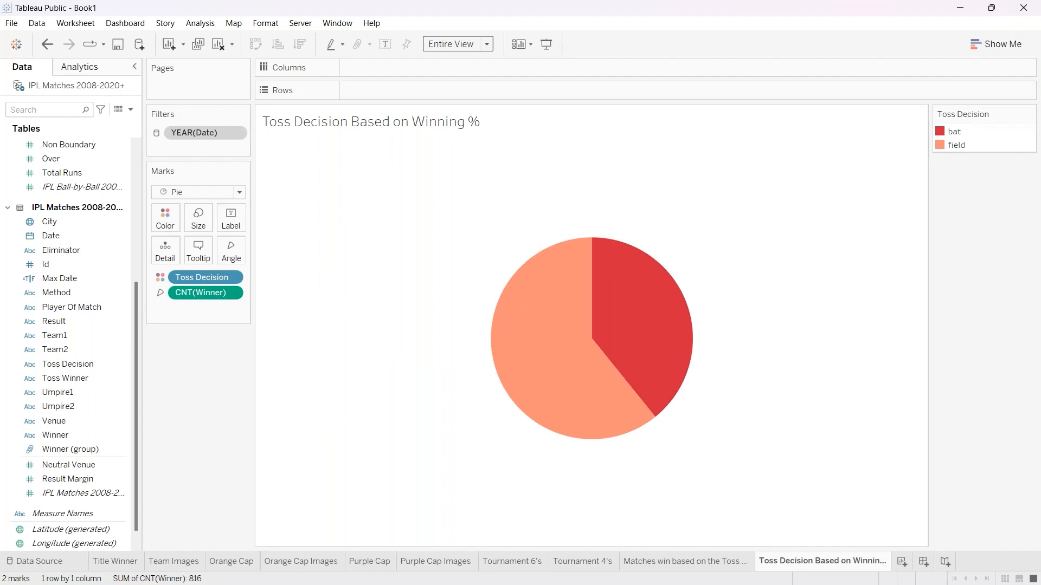
Label the pie slices with the Count of Winner and the Toss Decision.
mouse_move(629, 314)
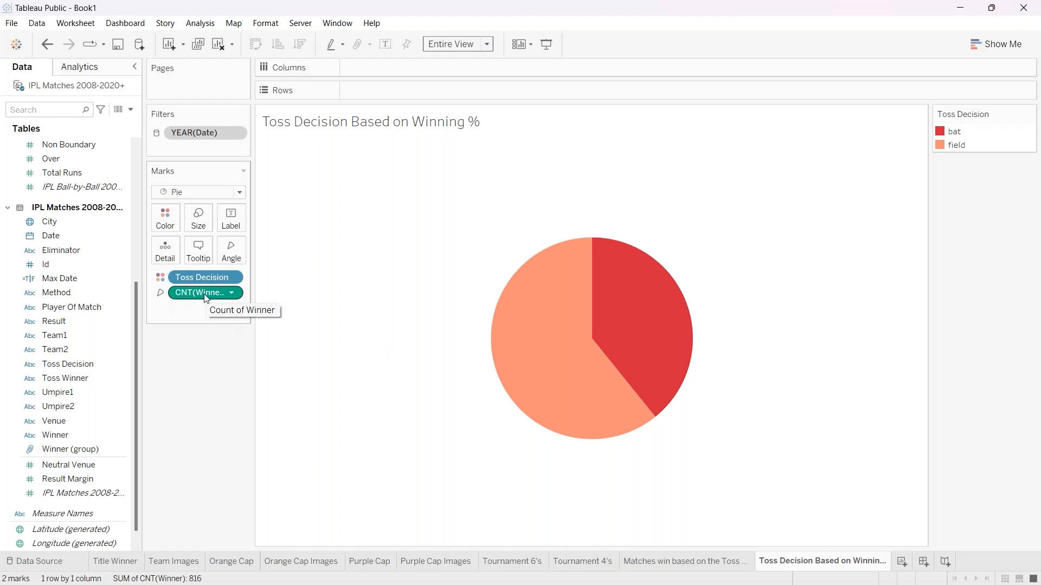
left_click_drag(206, 298, 230, 218)
mouse_move(489, 387)
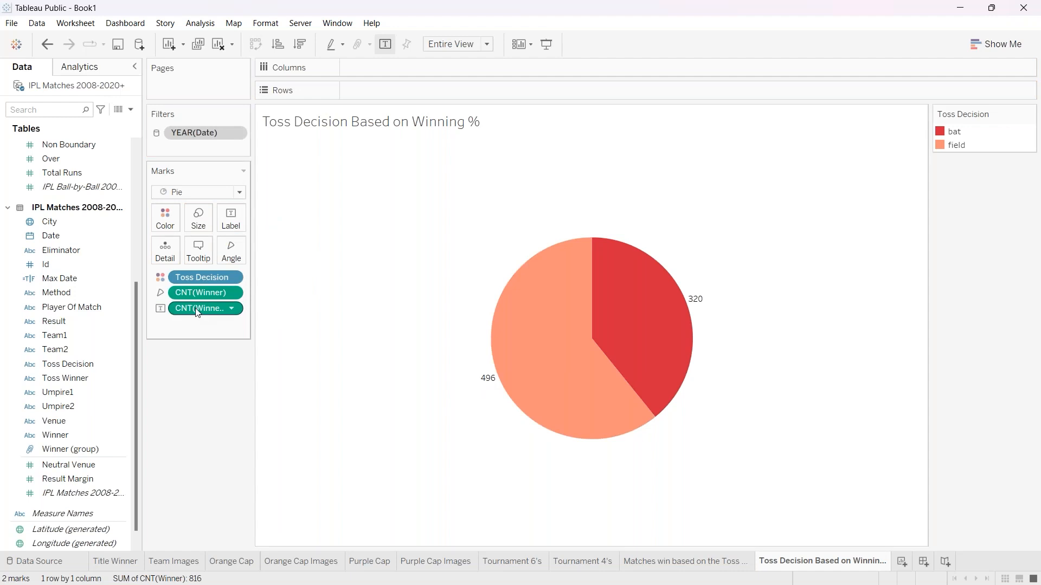
left_click_drag(189, 274, 224, 213)
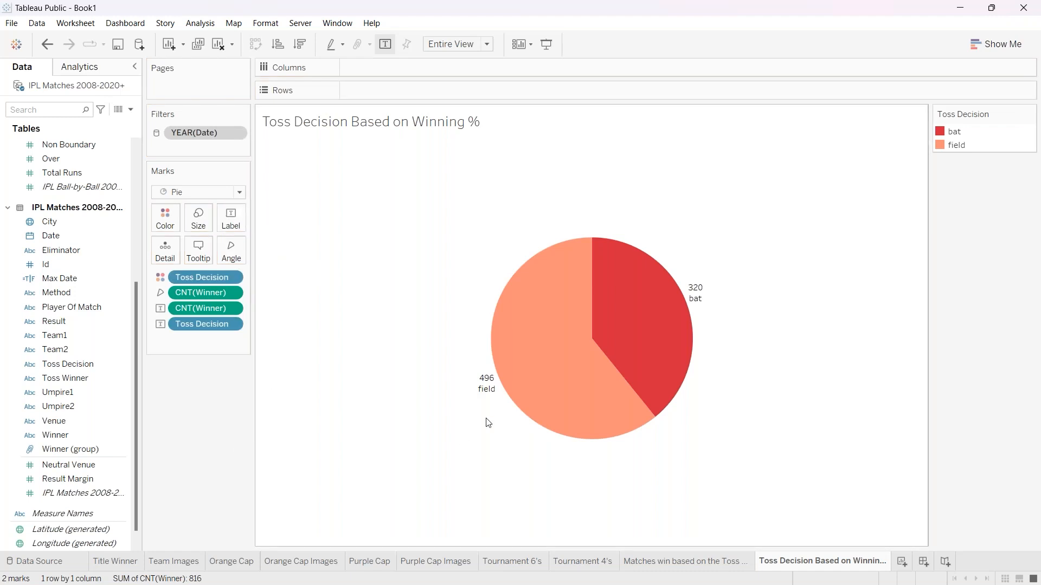
Rearrange the pie's label text so Toss Decision sits centered on its own line above CNT(Winner).
mouse_move(495, 391)
left_click(231, 220)
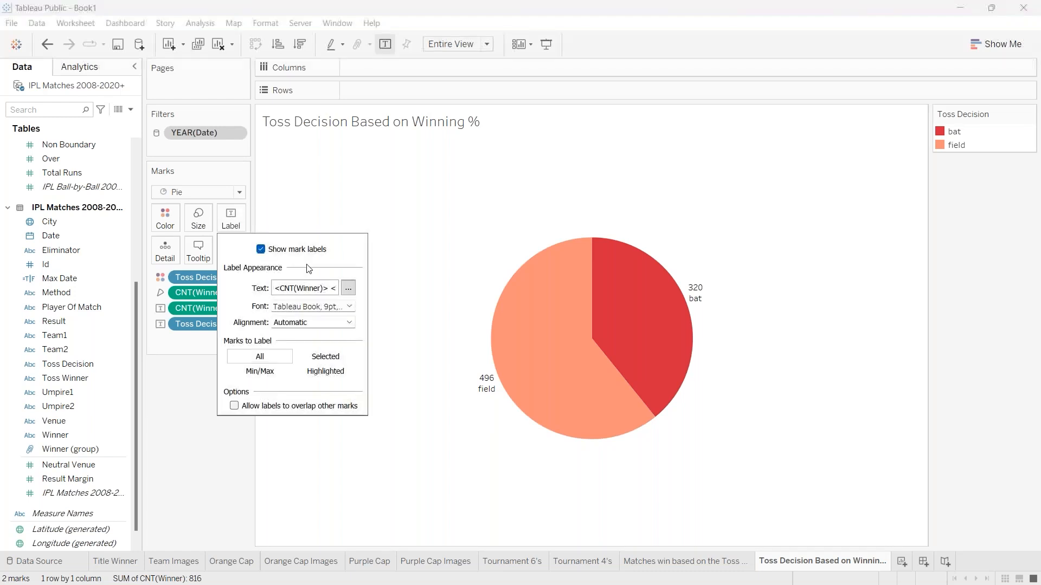
left_click(347, 288)
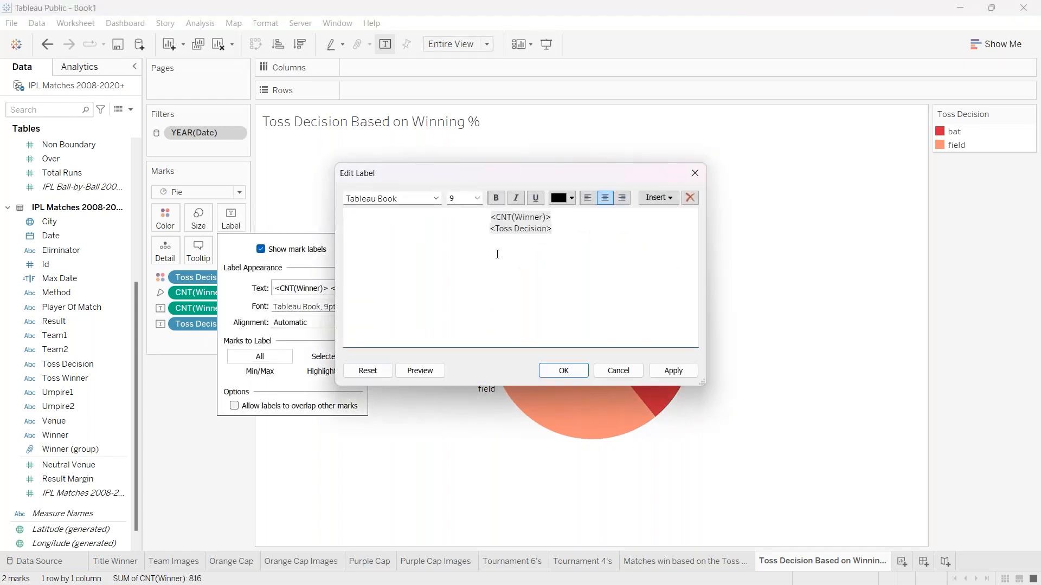
left_click_drag(490, 229, 560, 231)
key("ctrl+c")
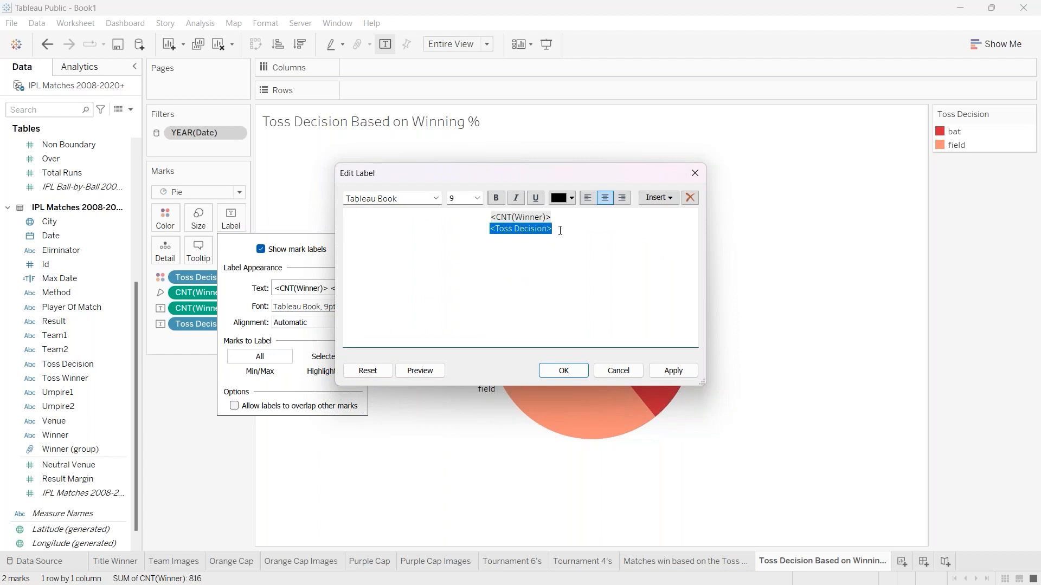
key("BackSpace")
key("Return")
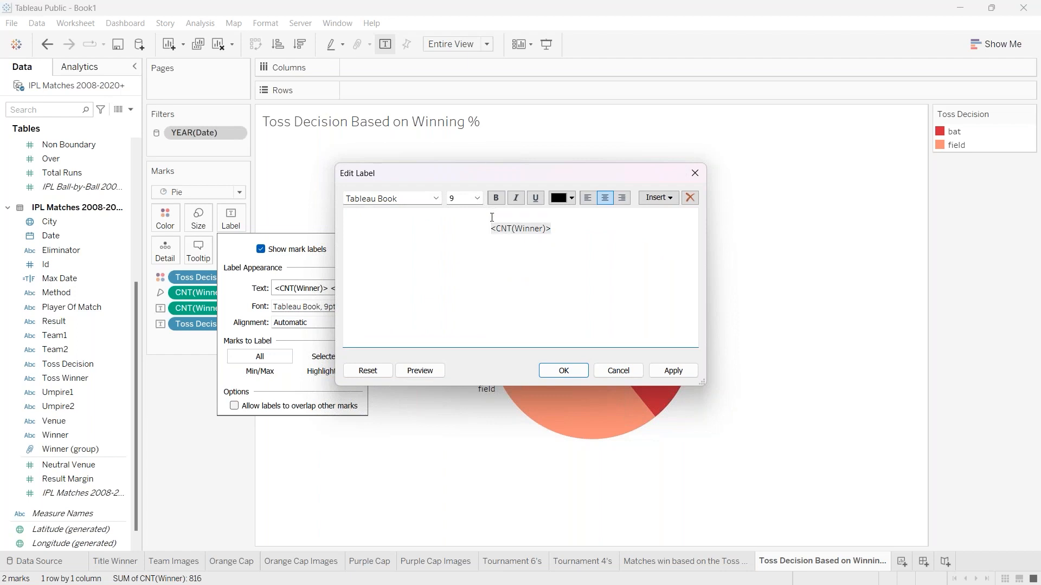
key("ctrl+v")
left_click(370, 223)
double_click(370, 219)
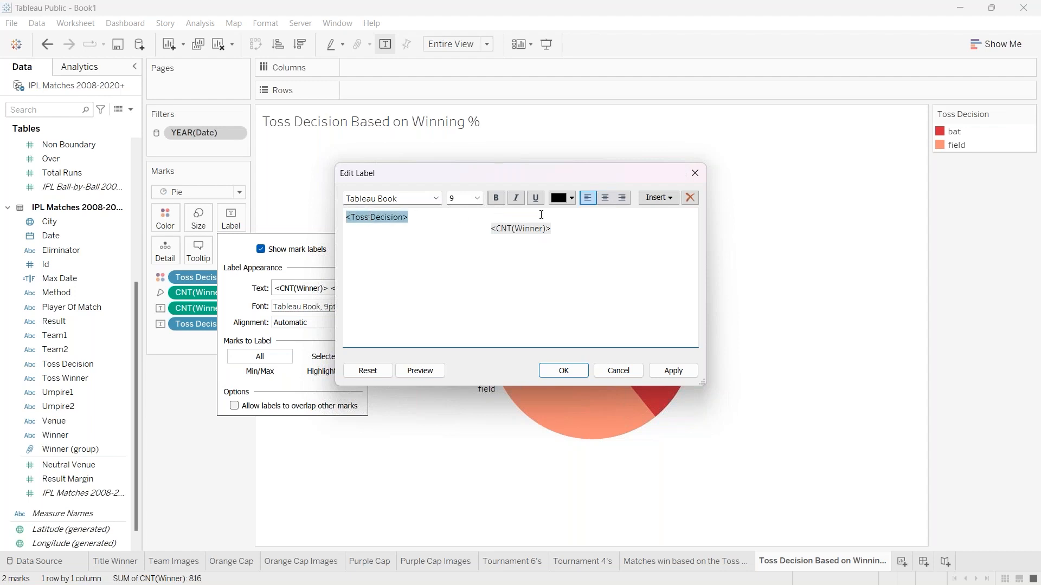
left_click(605, 197)
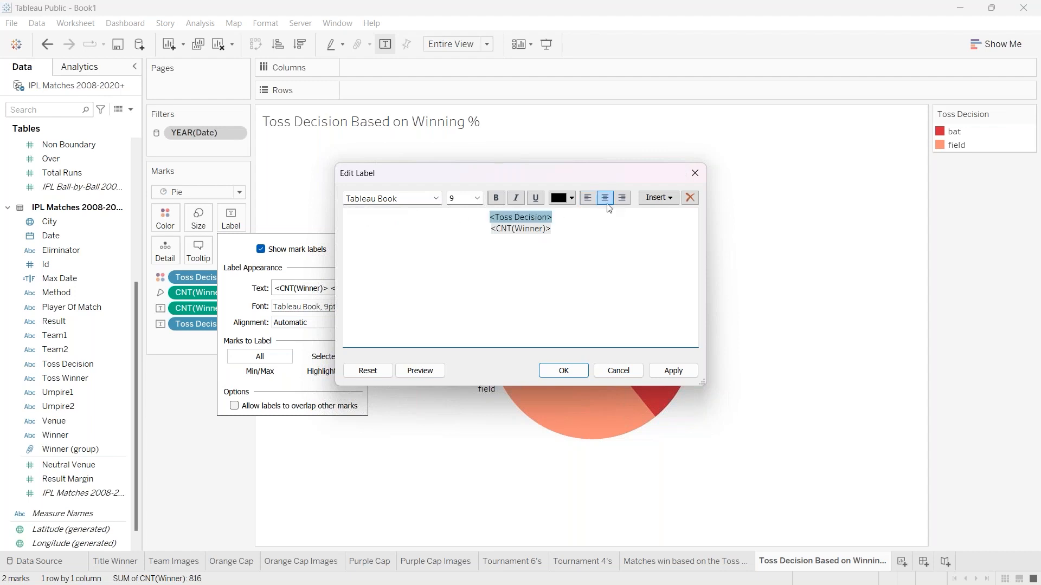
Format the Toss Decision line of the label as 10 pt Tableau Semibold.
left_click(477, 199)
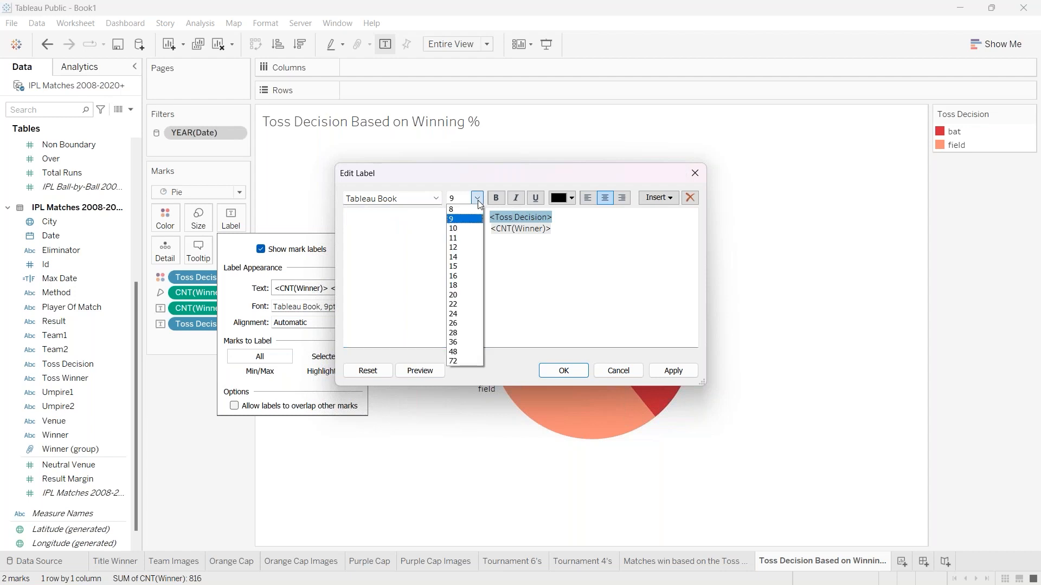
left_click(460, 229)
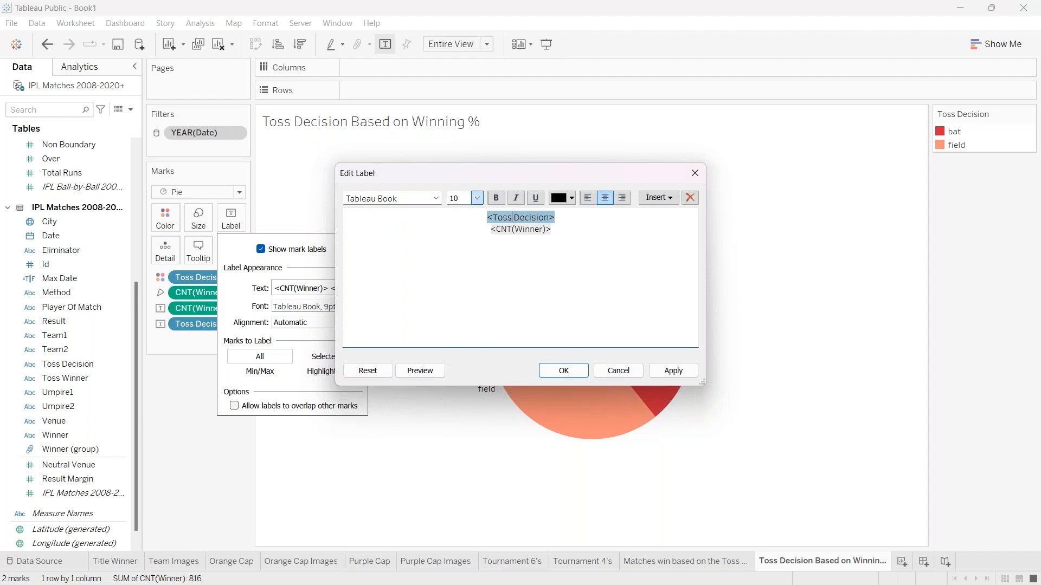
left_click(436, 199)
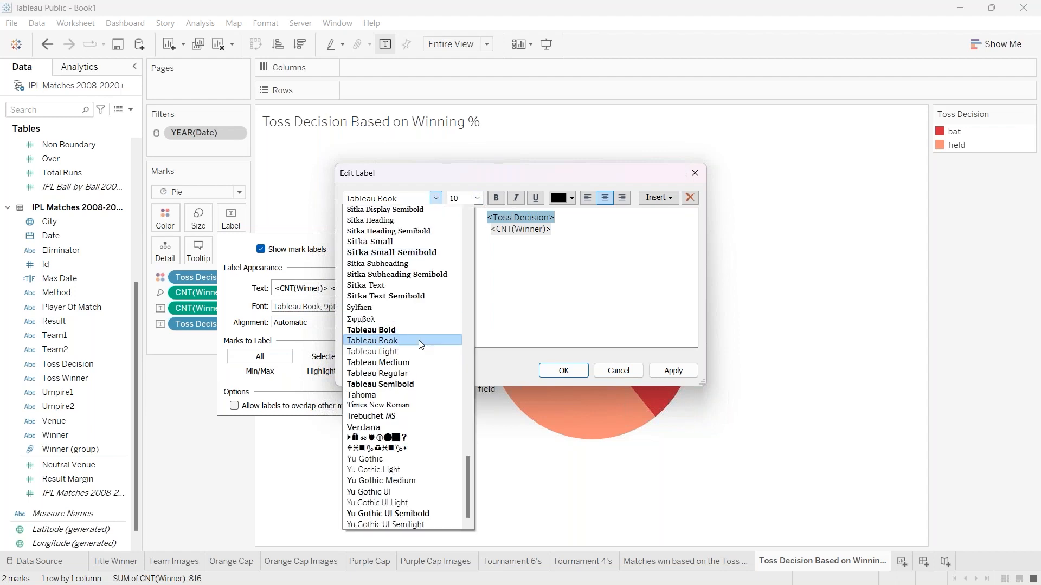
left_click(412, 384)
Format the CNT(Winner) line of the label as 11 pt Tableau Semibold and apply the label changes.
left_click_drag(491, 229, 574, 233)
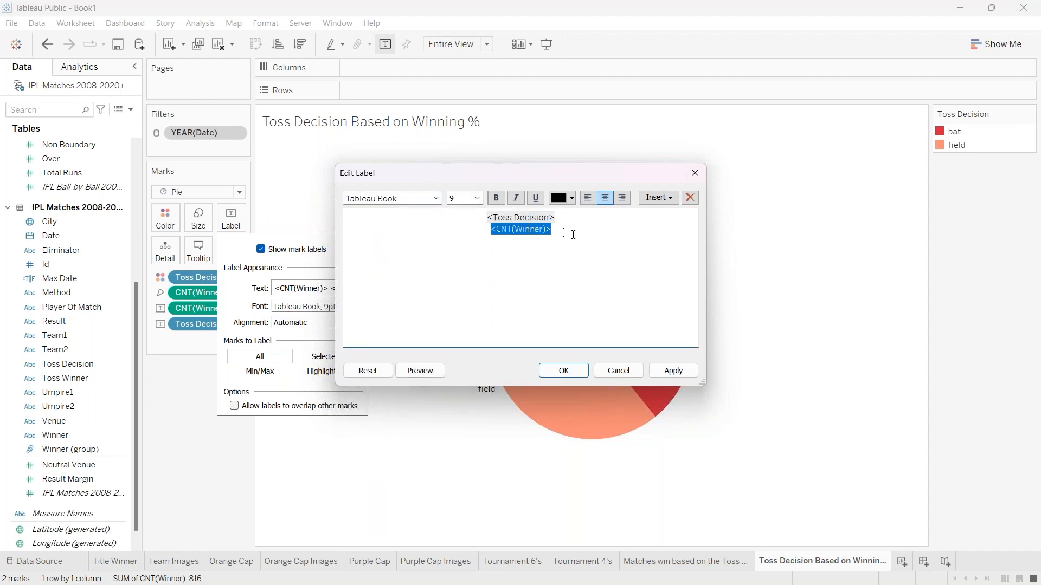
left_click(477, 198)
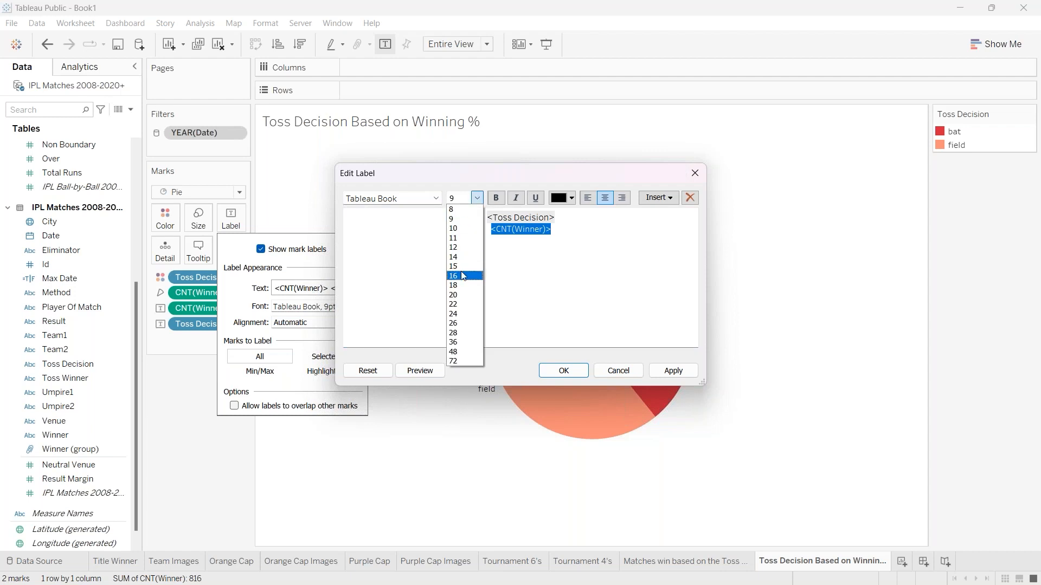
left_click(460, 238)
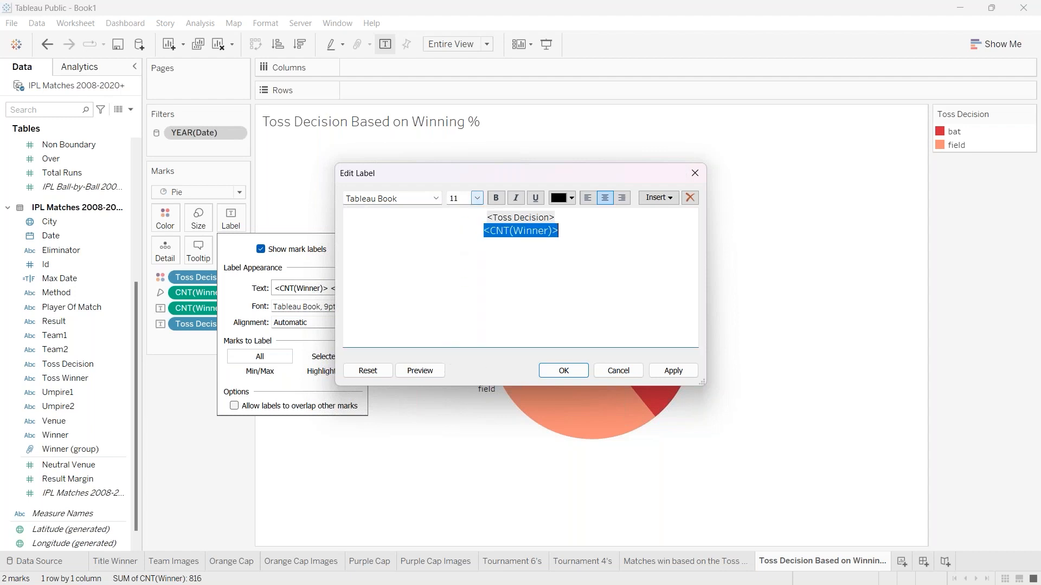
left_click(436, 198)
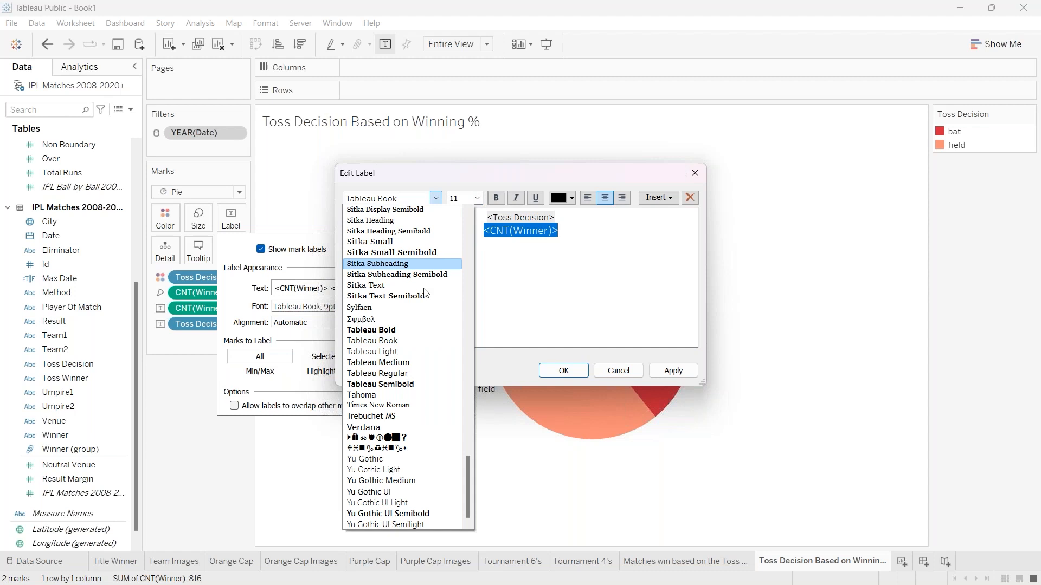
left_click(409, 384)
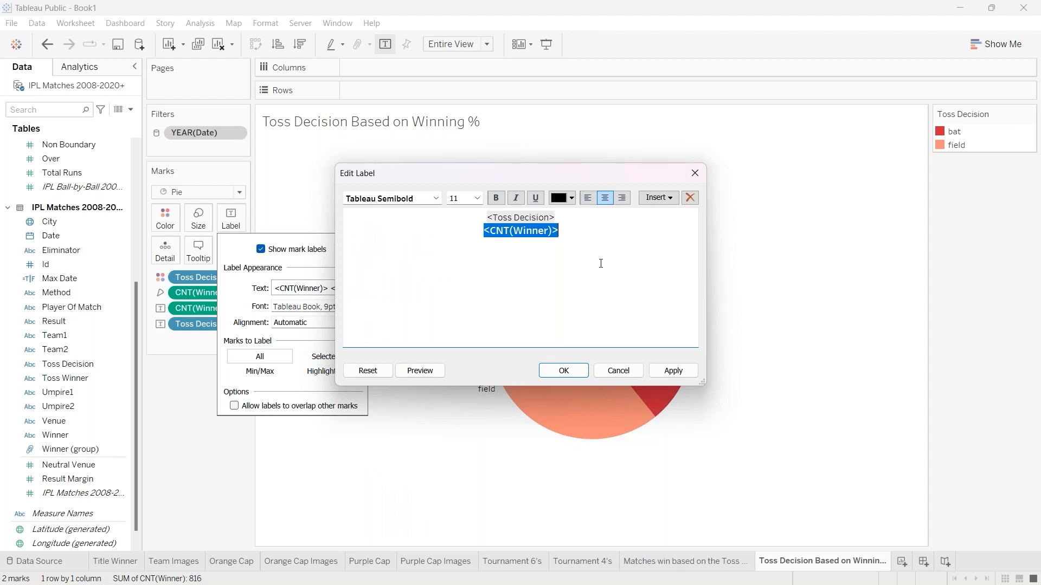
left_click(566, 370)
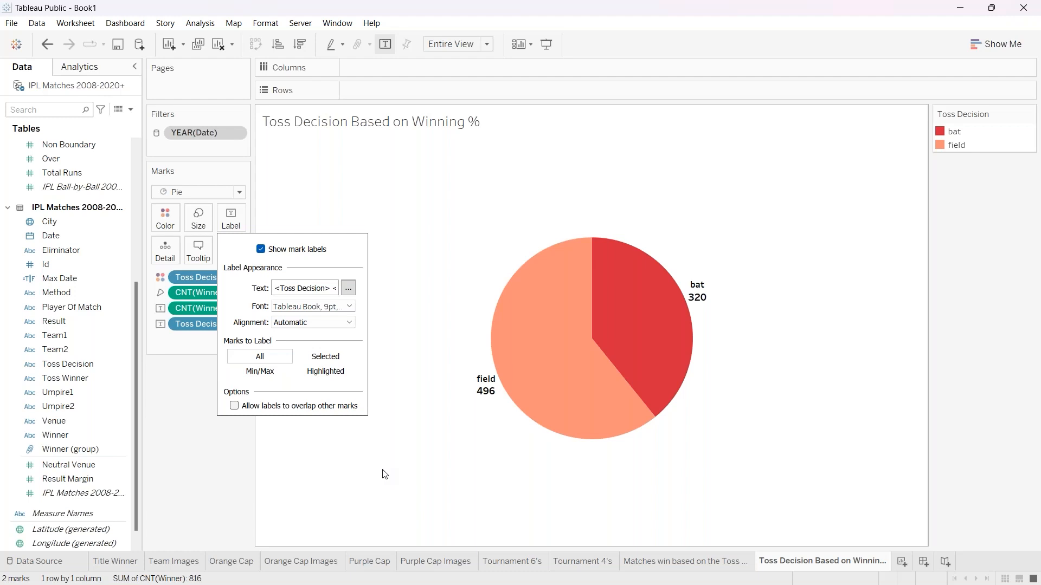
left_click(384, 474)
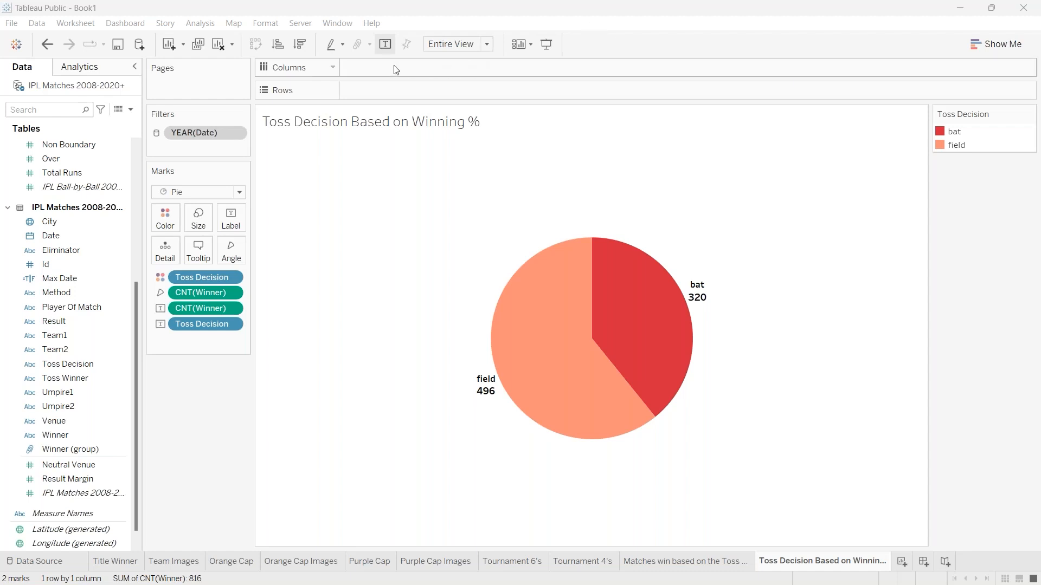
Add an inline AVG(0) calculation to Columns.
double_click(374, 71)
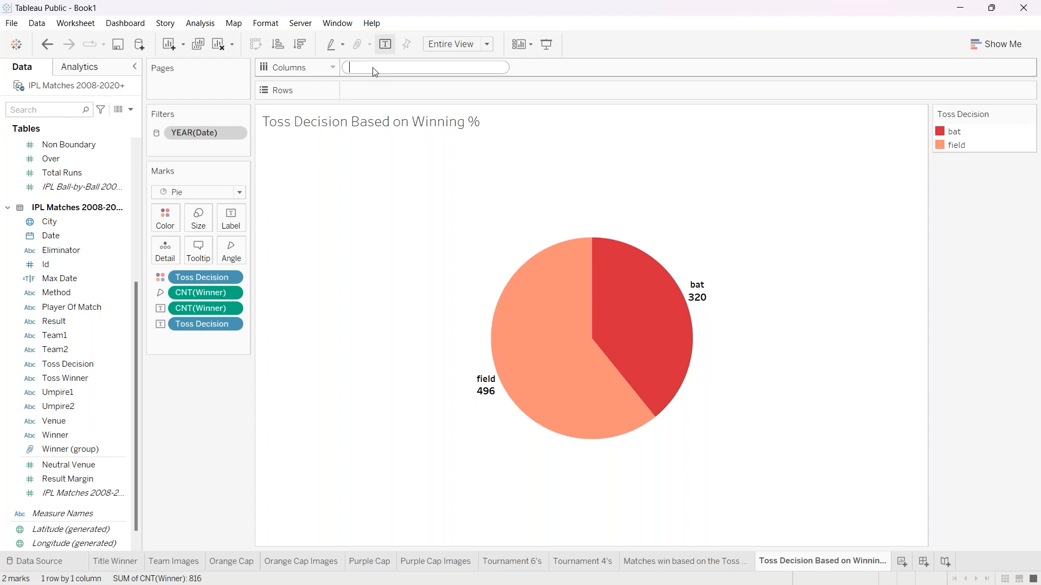
type("av")
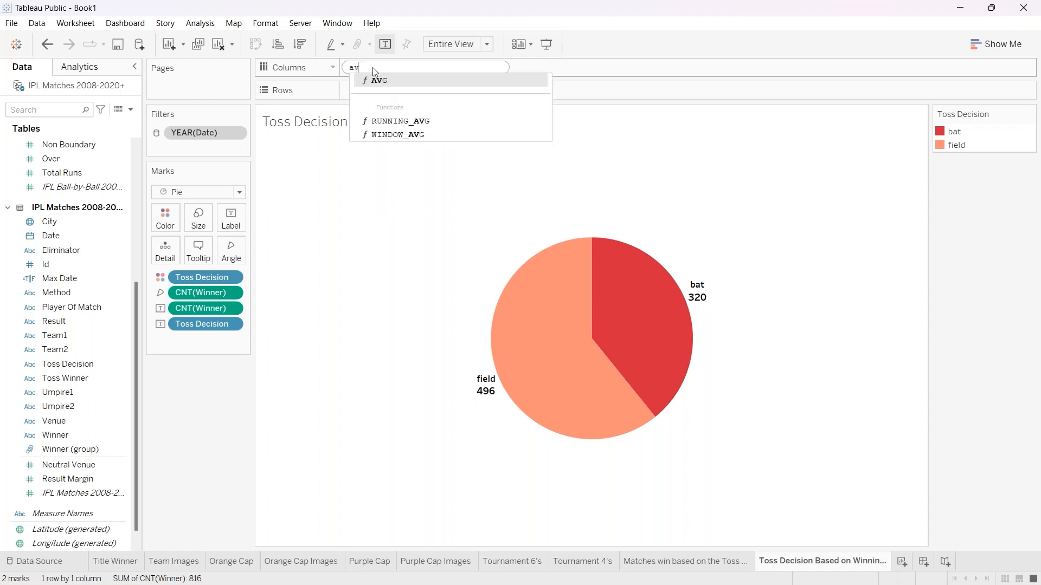
type("g")
key("Return")
type("0")
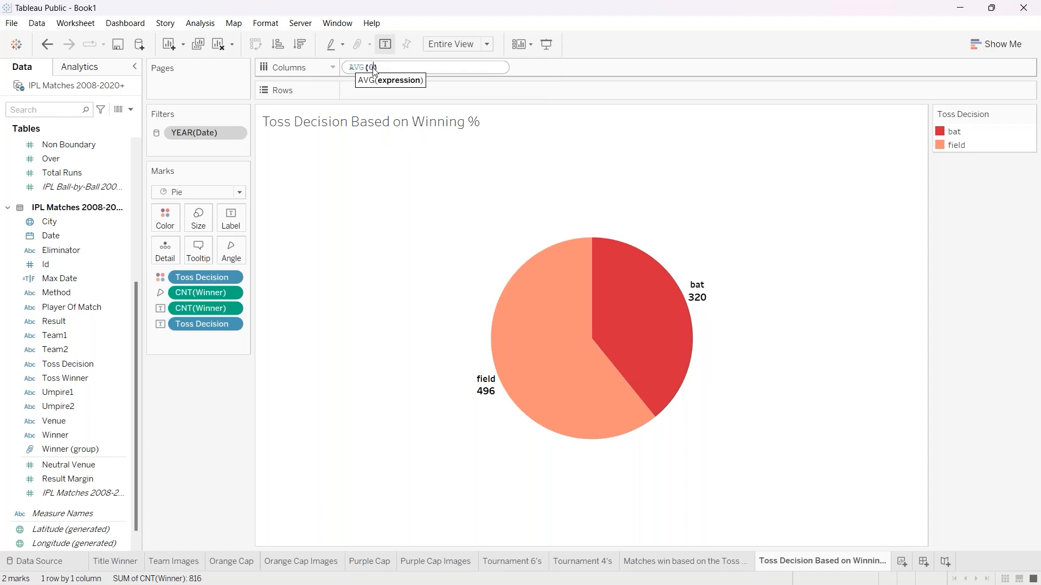
key("Return")
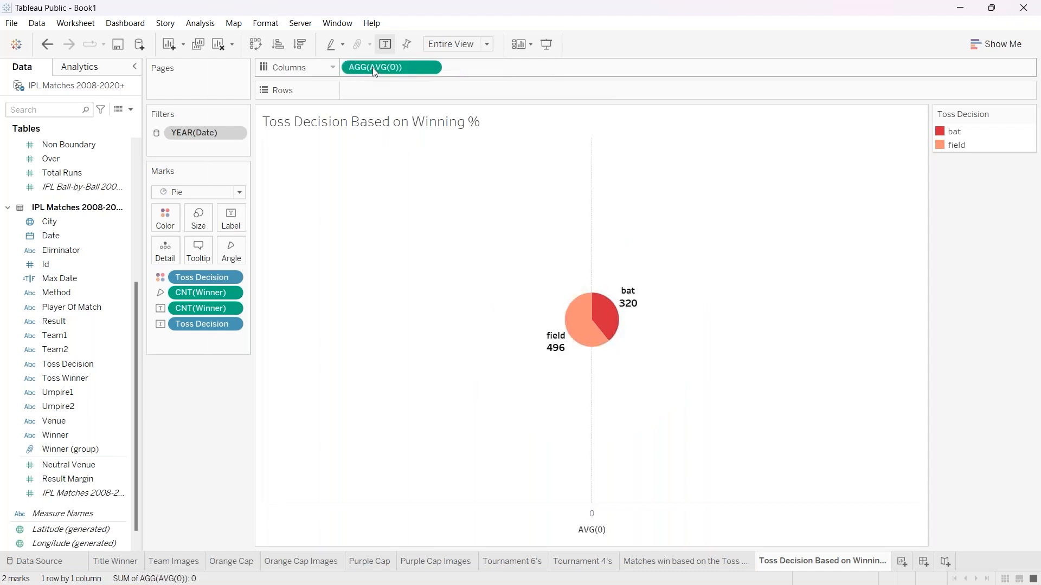
Add a second inline AVG(0) calculation to Columns beside the first one.
double_click(530, 68)
type("avg")
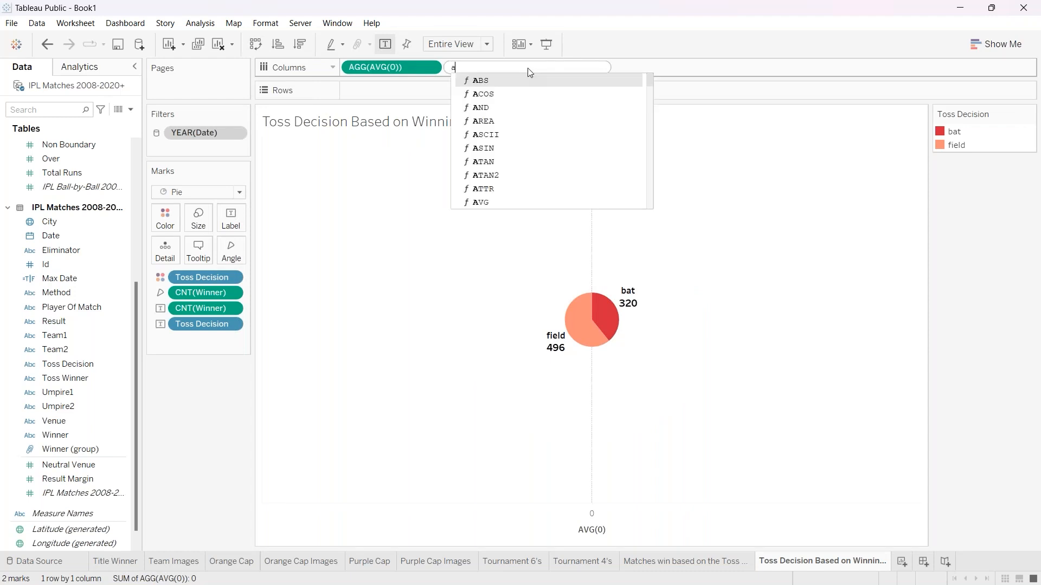
key("Return")
type("0")
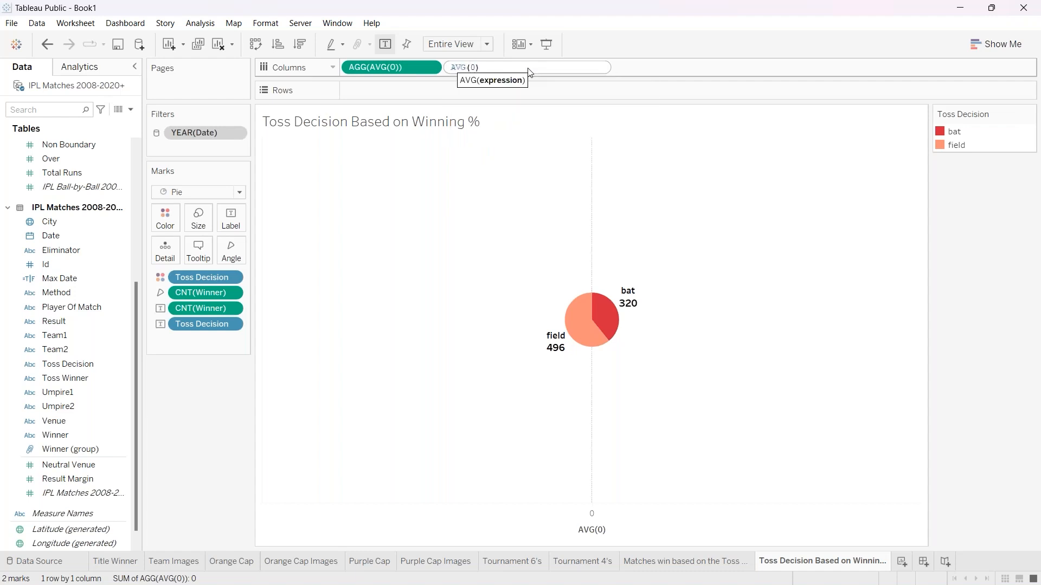
key("Return")
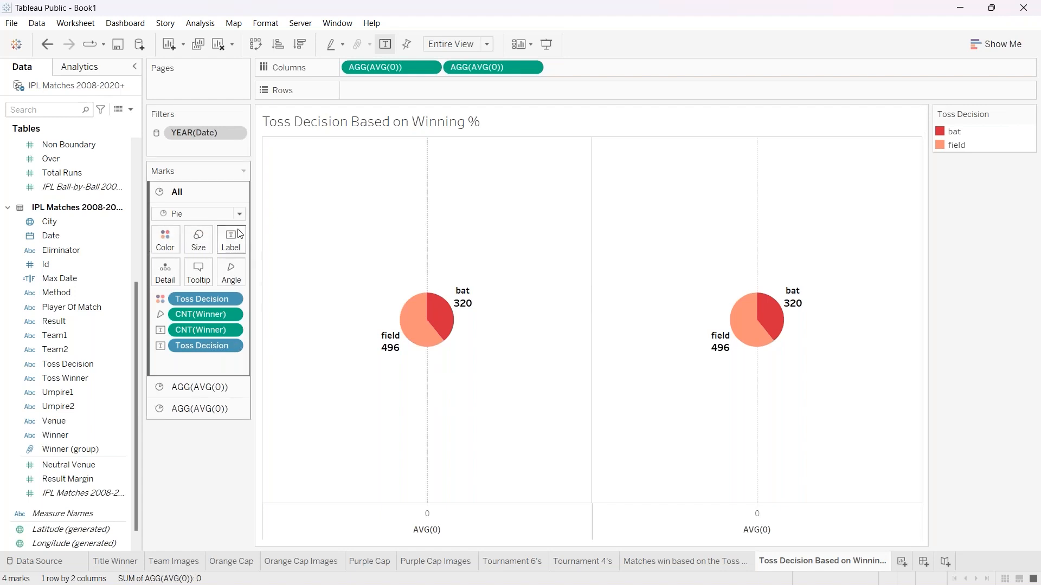
Remove all Toss Decision and CNT(Winner) fields from the marks of the second AVG(0) pie.
left_click(182, 391)
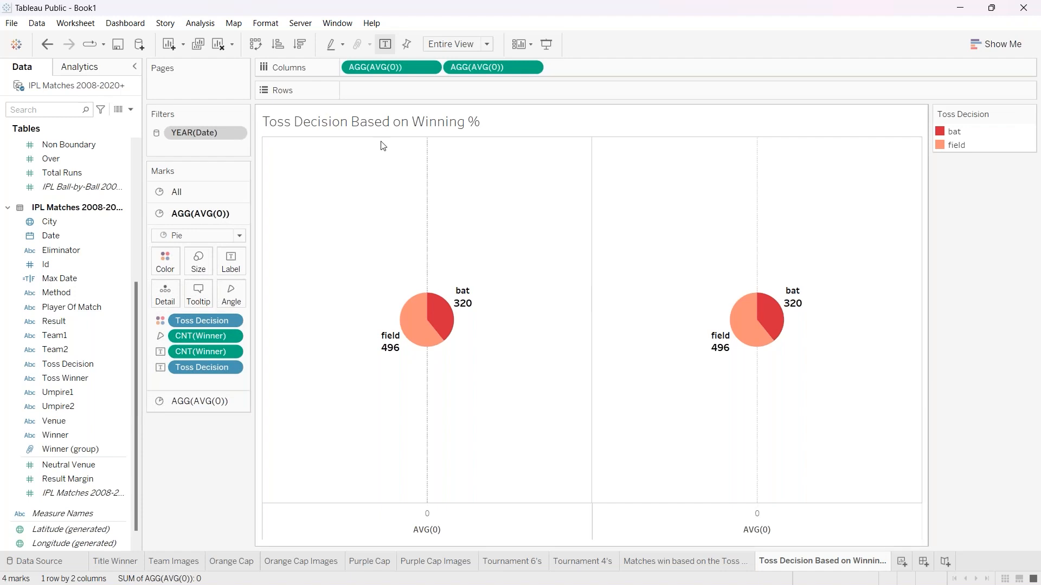
left_click(201, 402)
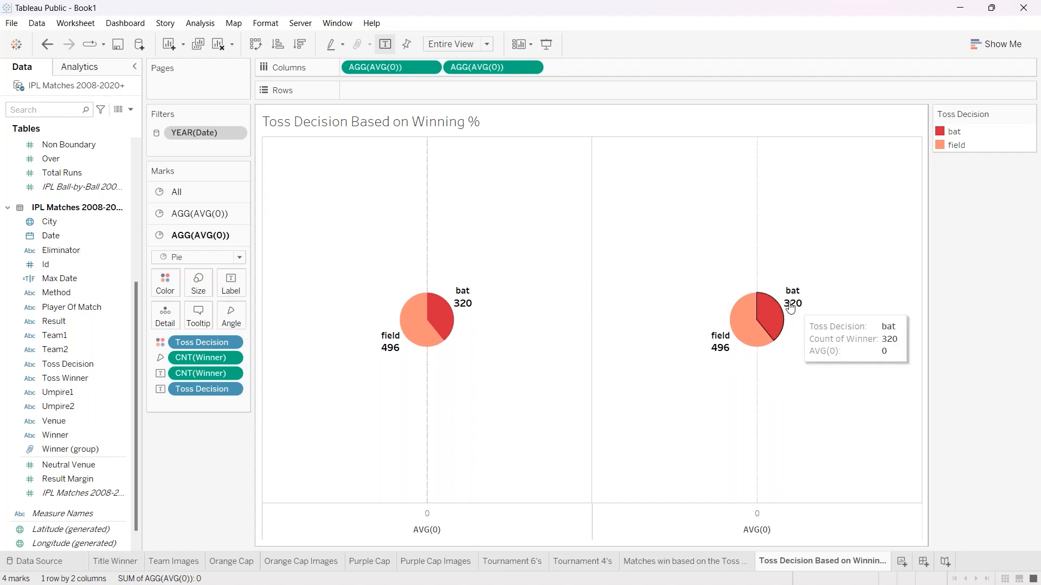
left_click_drag(205, 389, 174, 498)
left_click_drag(212, 371, 201, 430)
left_click_drag(205, 342, 210, 430)
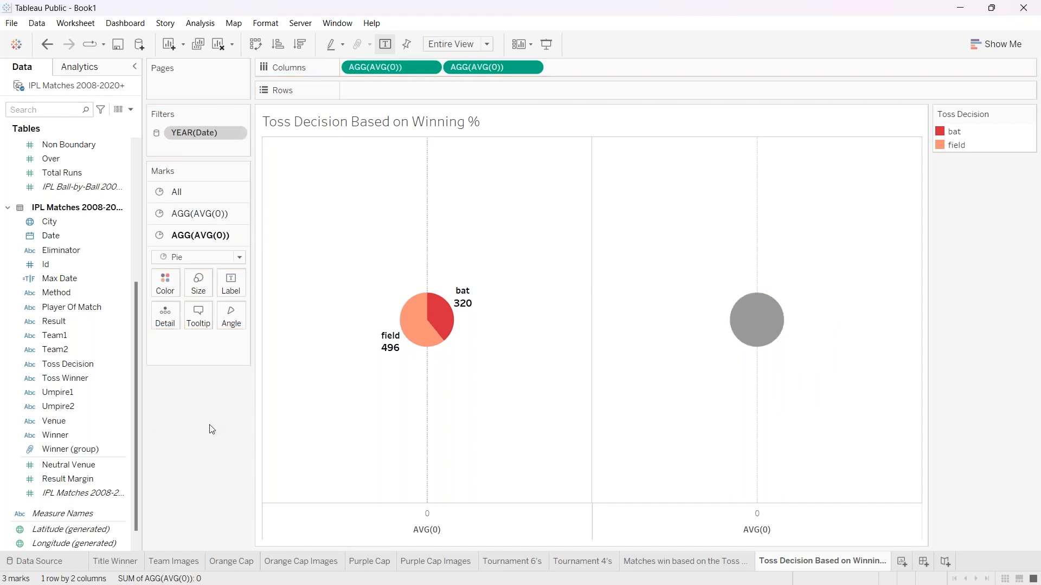
Enlarge the first AVG(0) pie to nearly four times its default diameter.
left_click(207, 219)
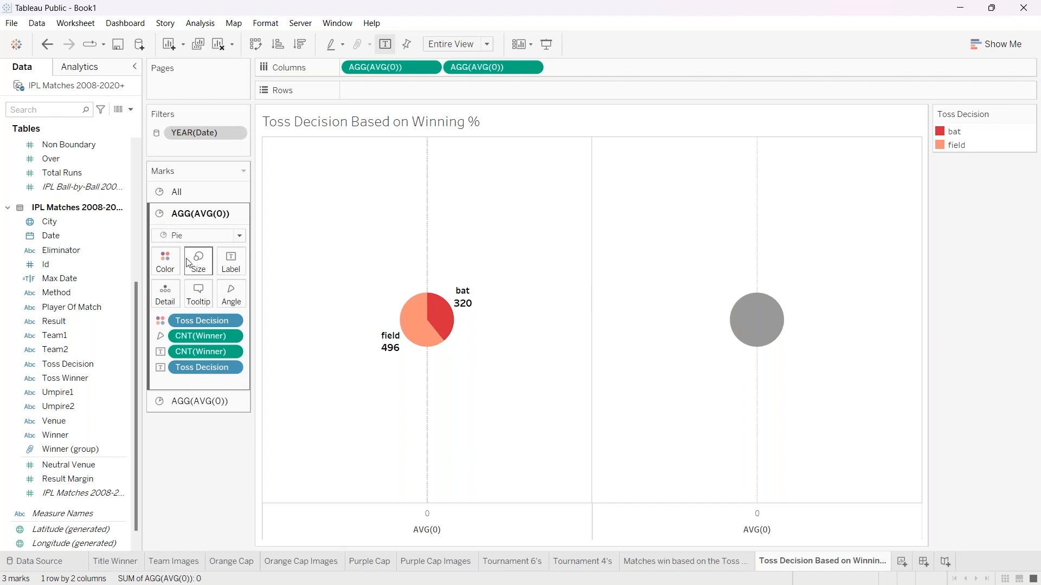
left_click(200, 269)
left_click(252, 294)
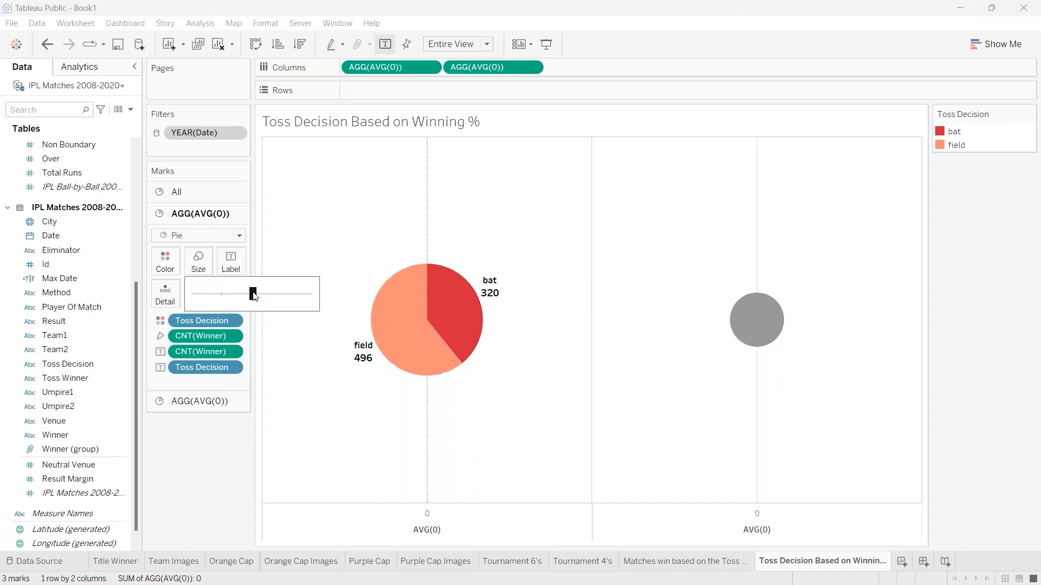
left_click(265, 293)
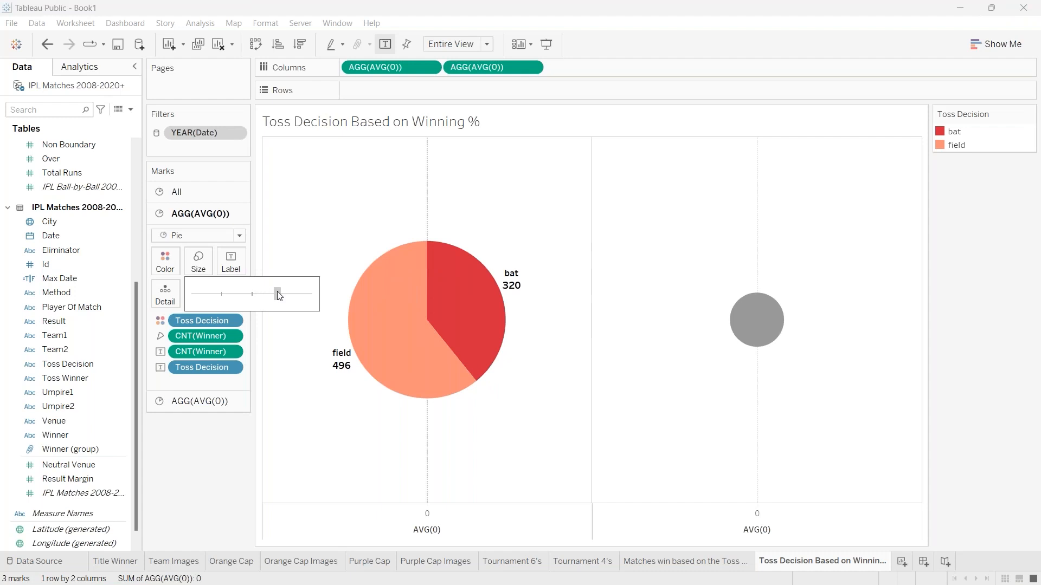
left_click(277, 293)
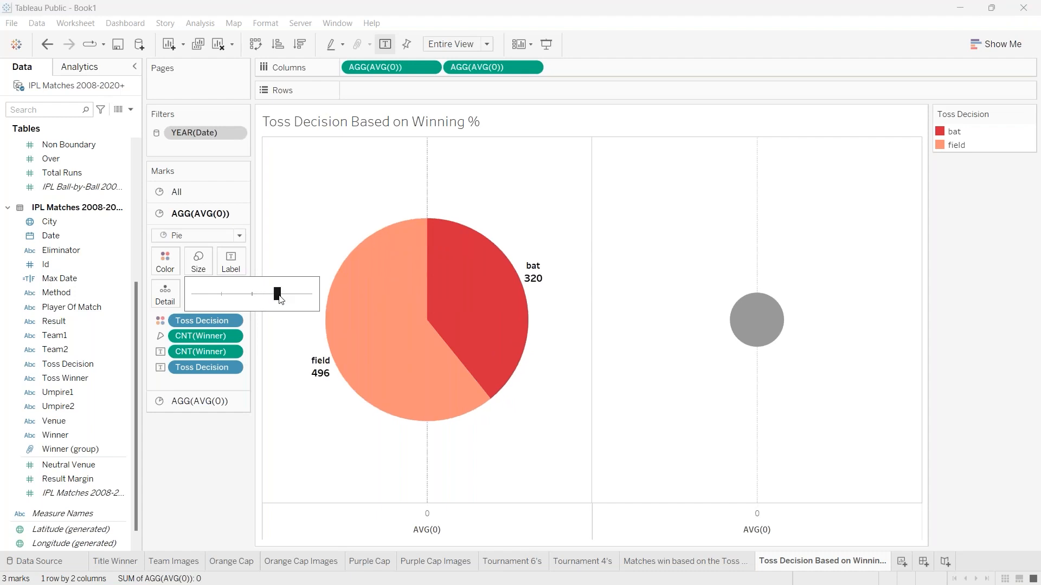
left_click_drag(276, 293, 276, 294)
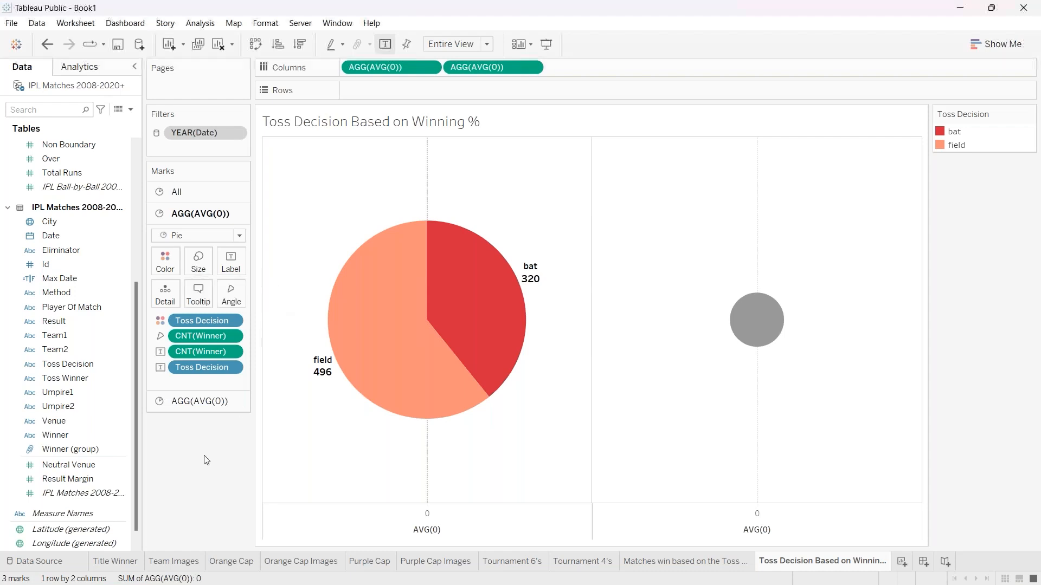
Combine the second AVG(0) with the first as a dual axis so both pies overlap.
left_click(200, 401)
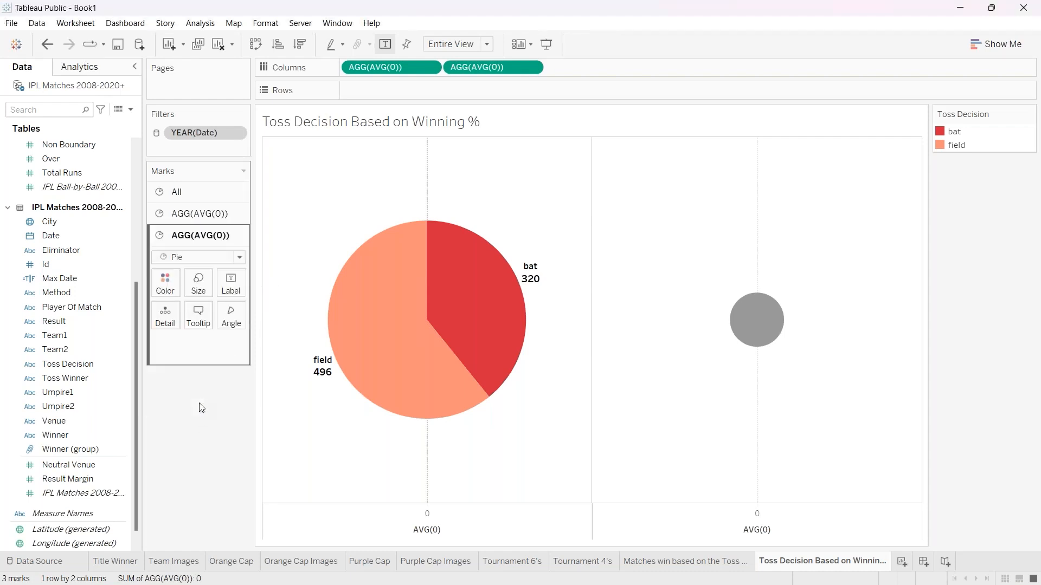
right_click(786, 337)
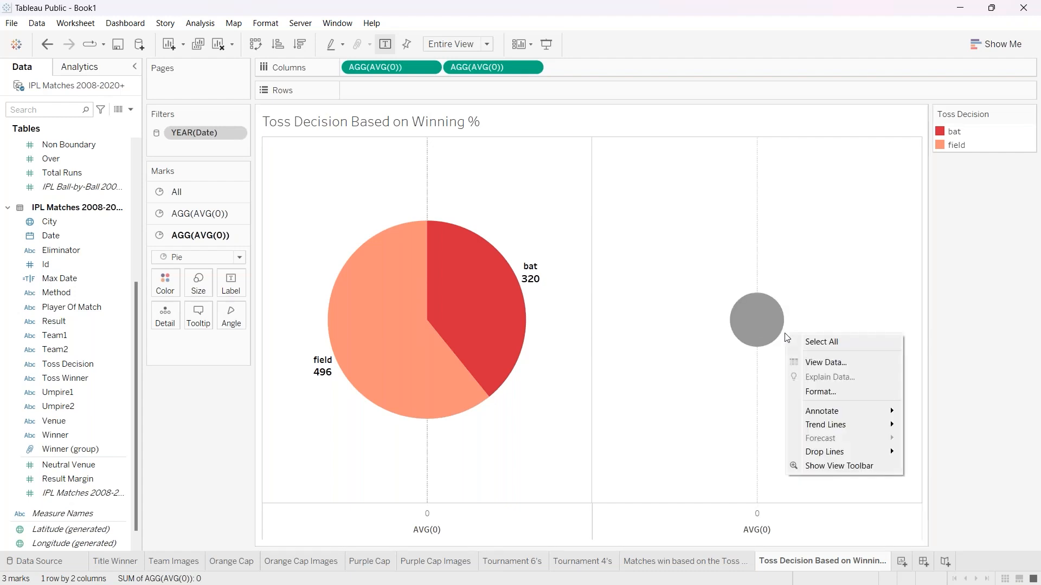
left_click(687, 355)
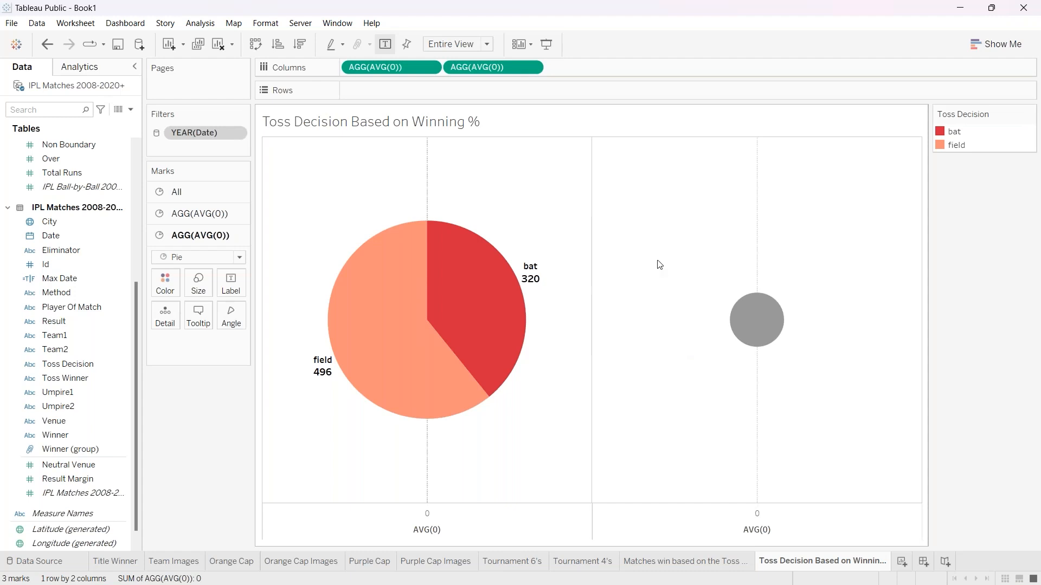
left_click(532, 68)
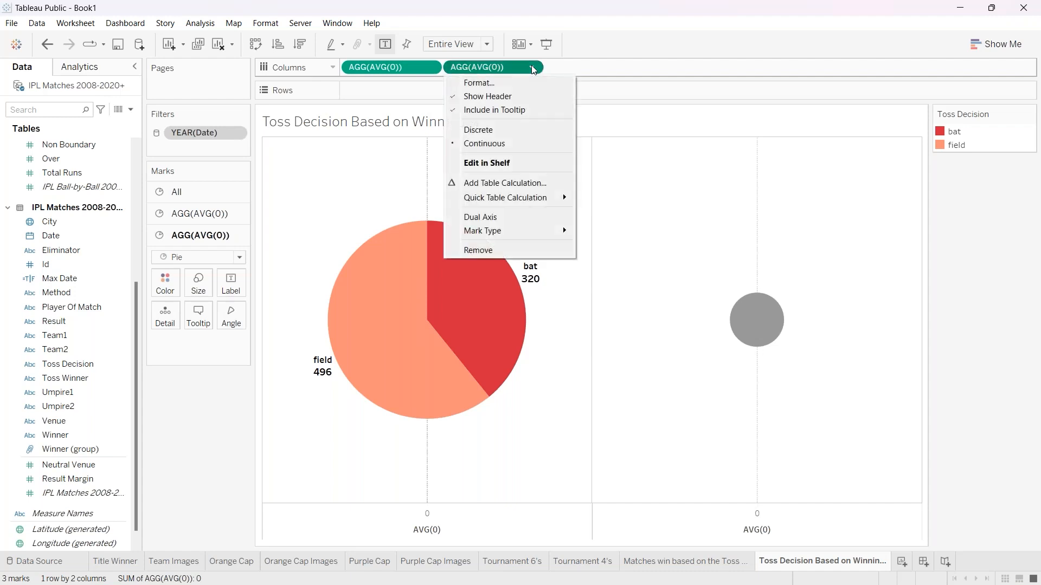
left_click(511, 226)
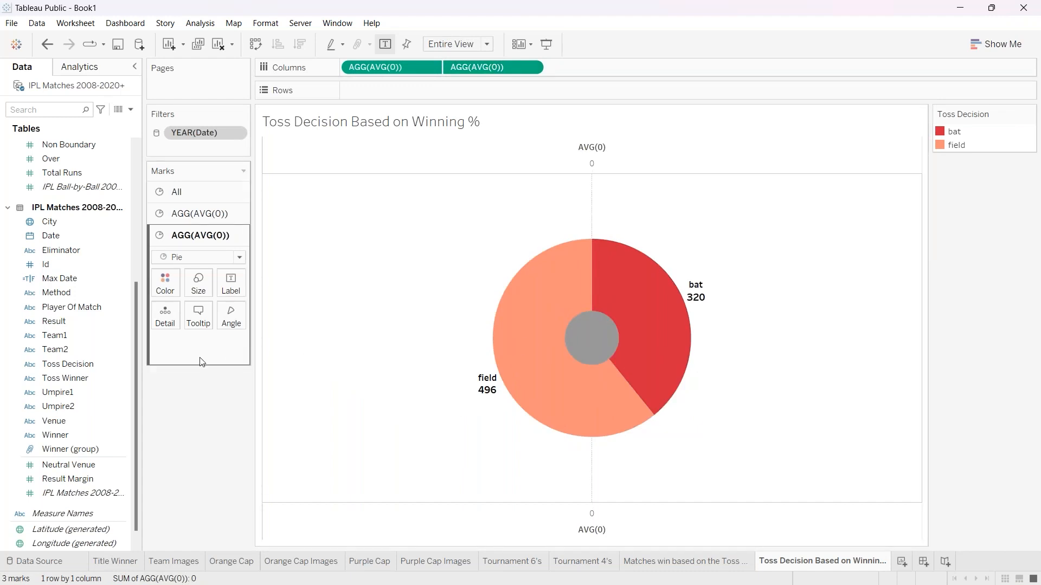
Enlarge the second AVG(0) pie to about two-thirds of the outer pie's diameter and color it white.
left_click(197, 285)
left_click_drag(223, 316, 261, 323)
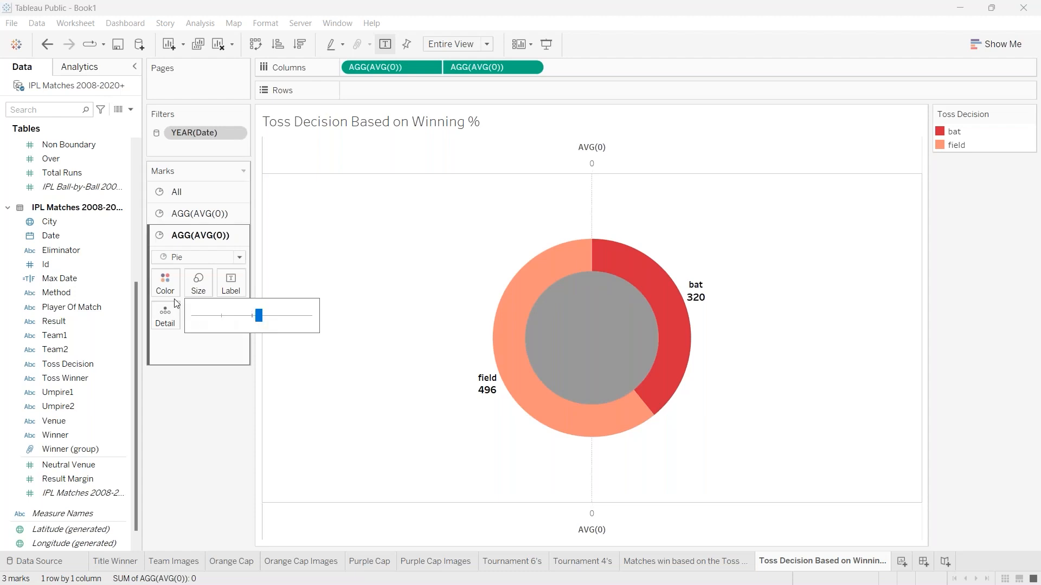
left_click(165, 282)
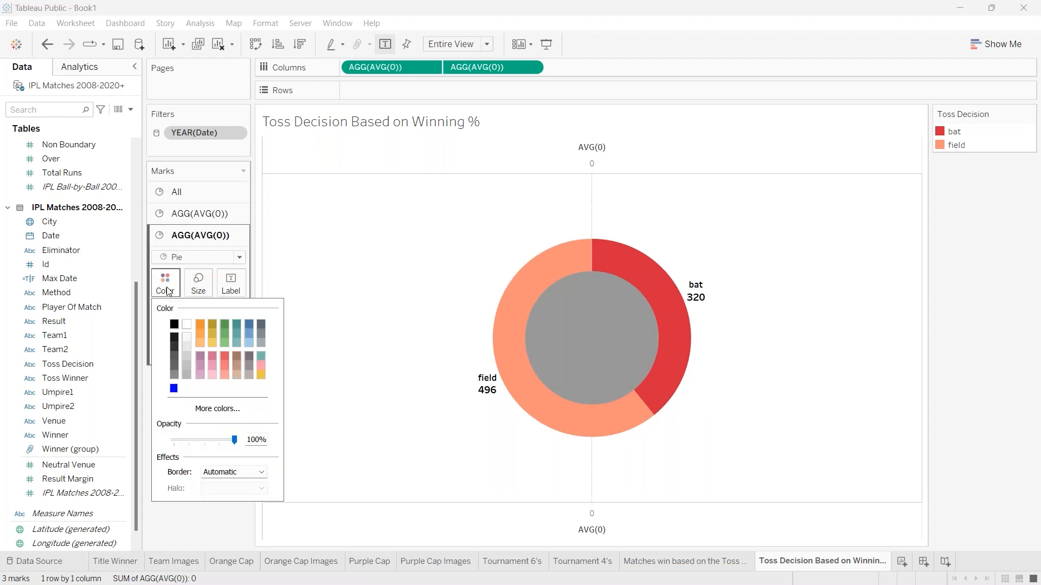
left_click(187, 325)
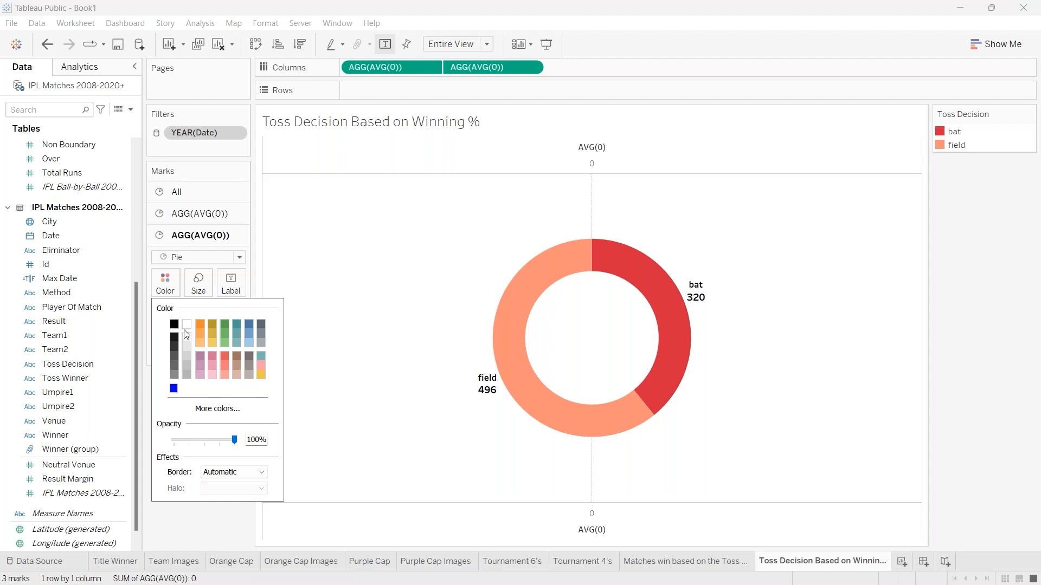
left_click(197, 528)
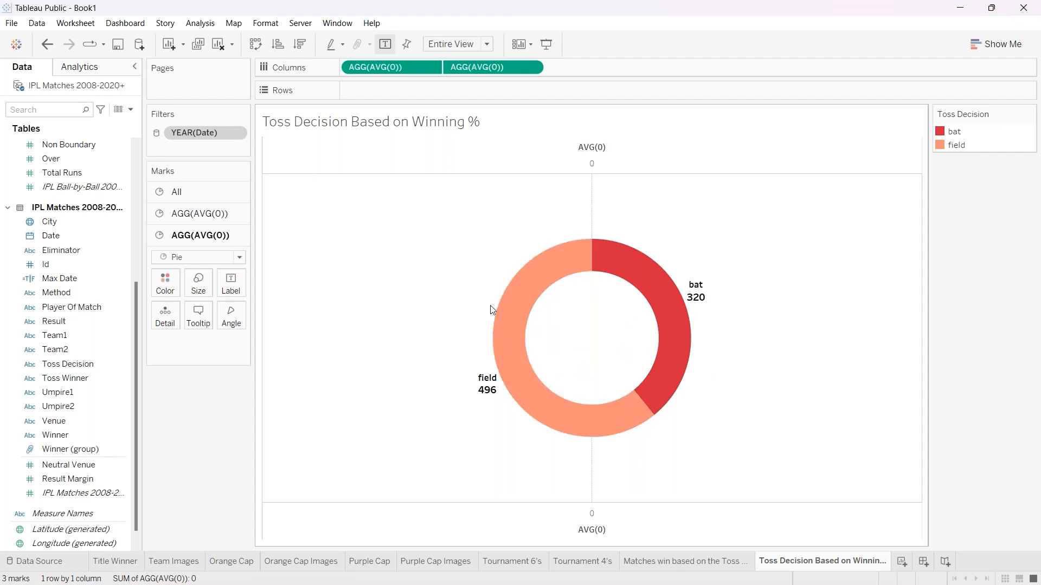
Hide the AVG(0) axis headers of the donut chart.
left_click(727, 10)
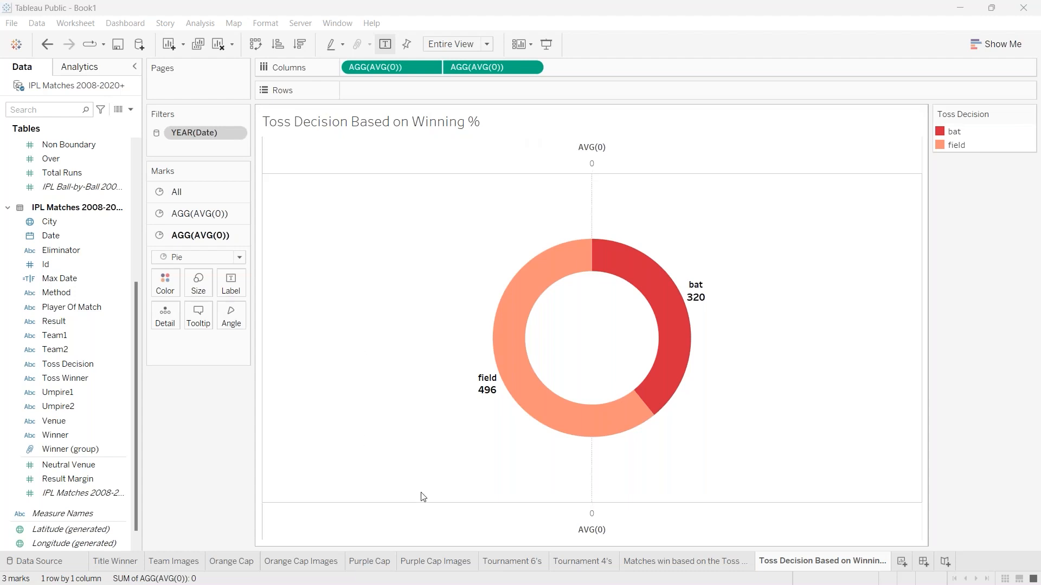
left_click(533, 529)
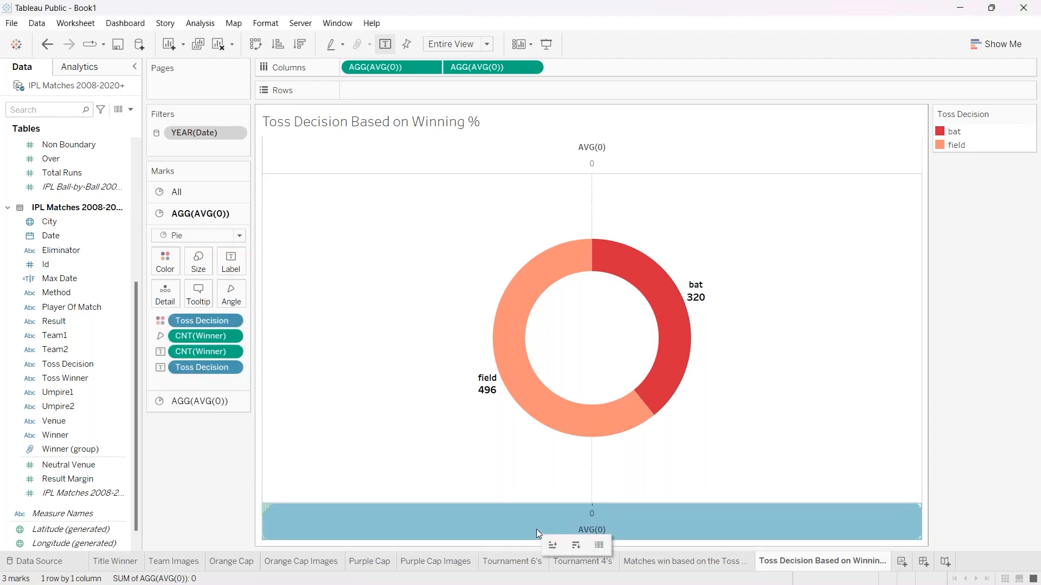
right_click(488, 521)
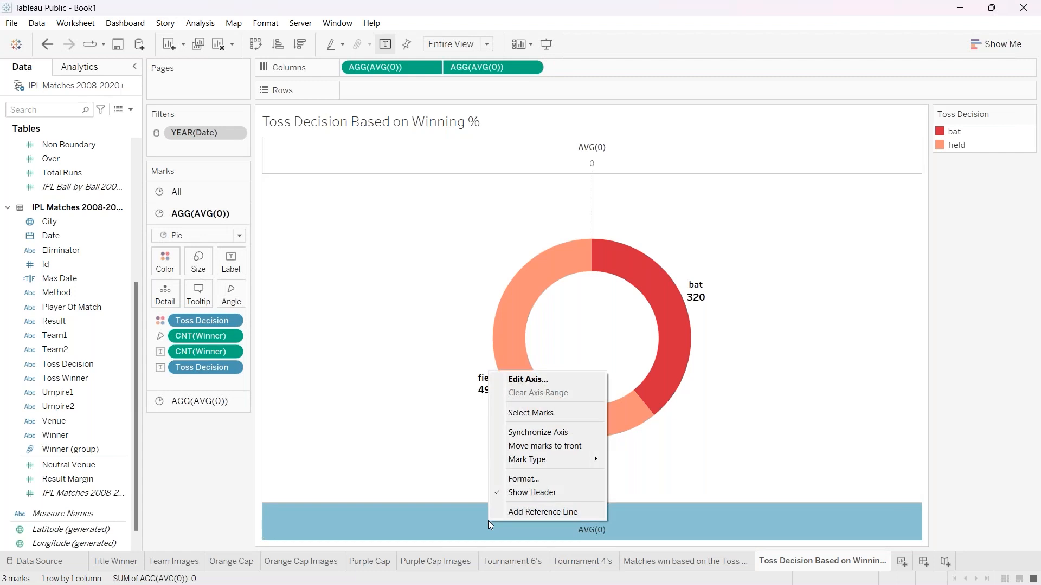
left_click(498, 492)
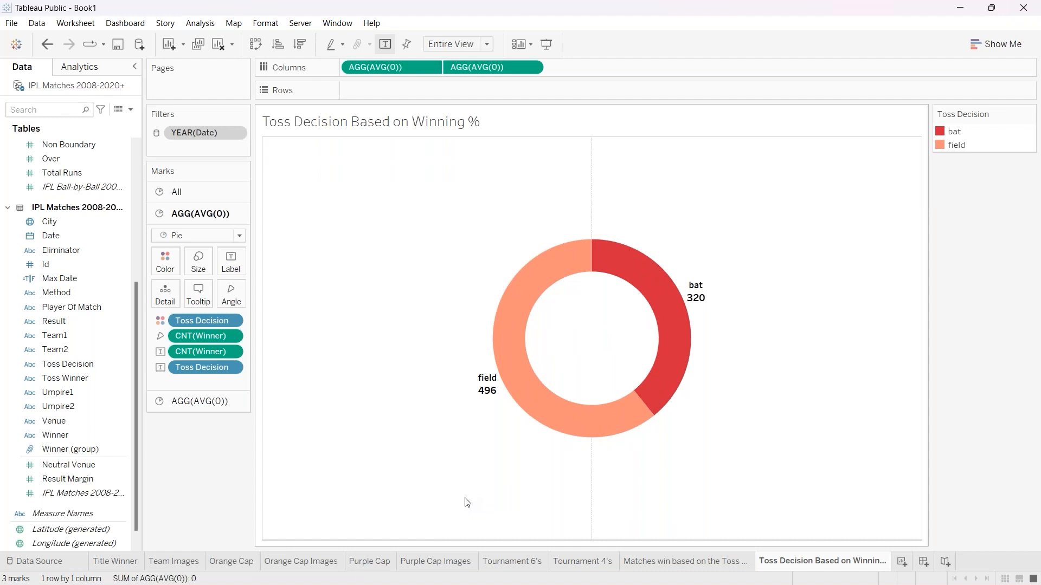
Remove the AVG(0) line from the first AVG(0) pie's tooltip, keeping Toss Decision and Count of Winner.
mouse_move(486, 390)
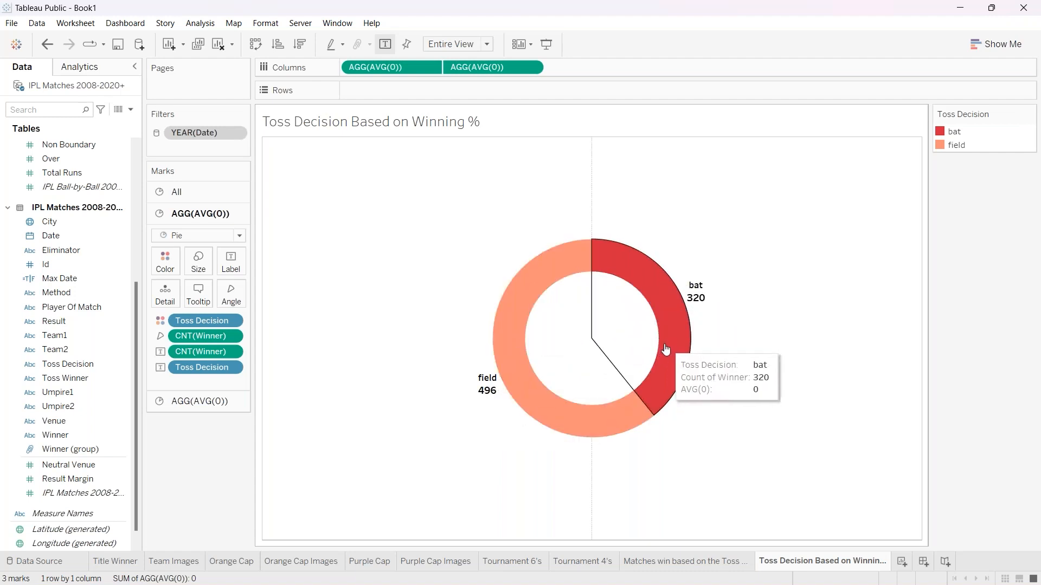
mouse_move(519, 357)
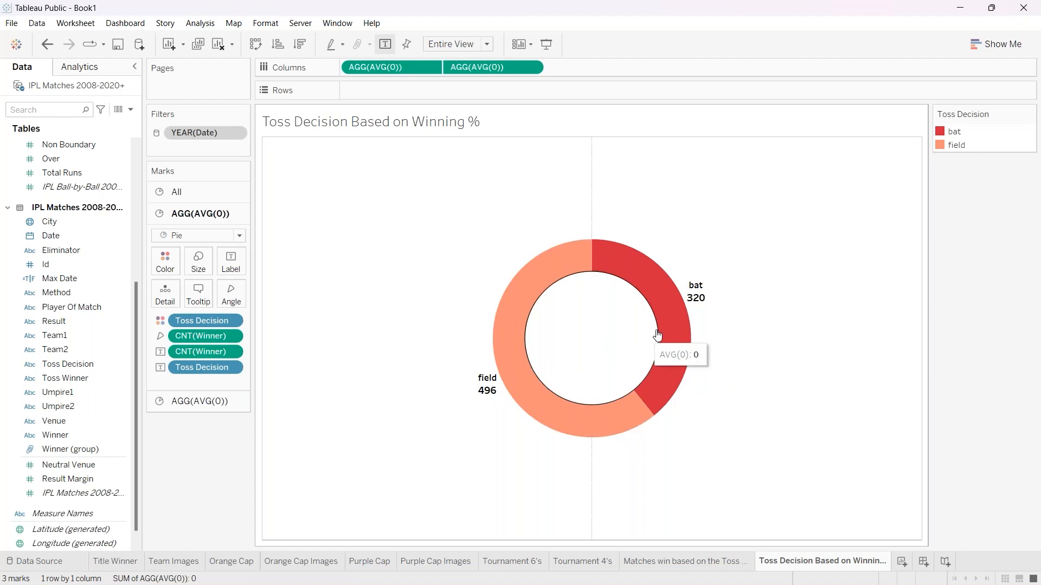
left_click(198, 293)
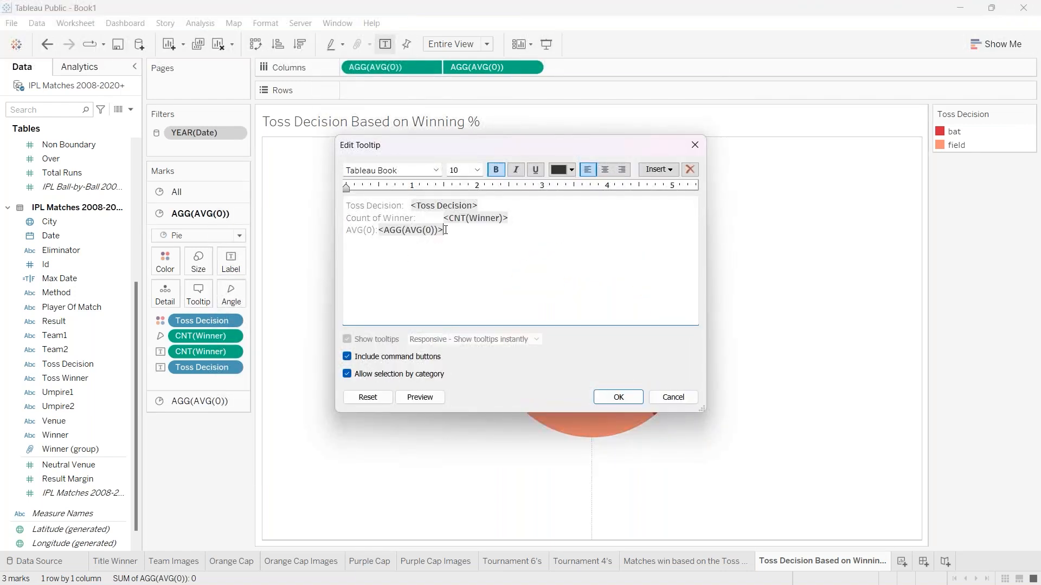
left_click_drag(348, 230, 468, 231)
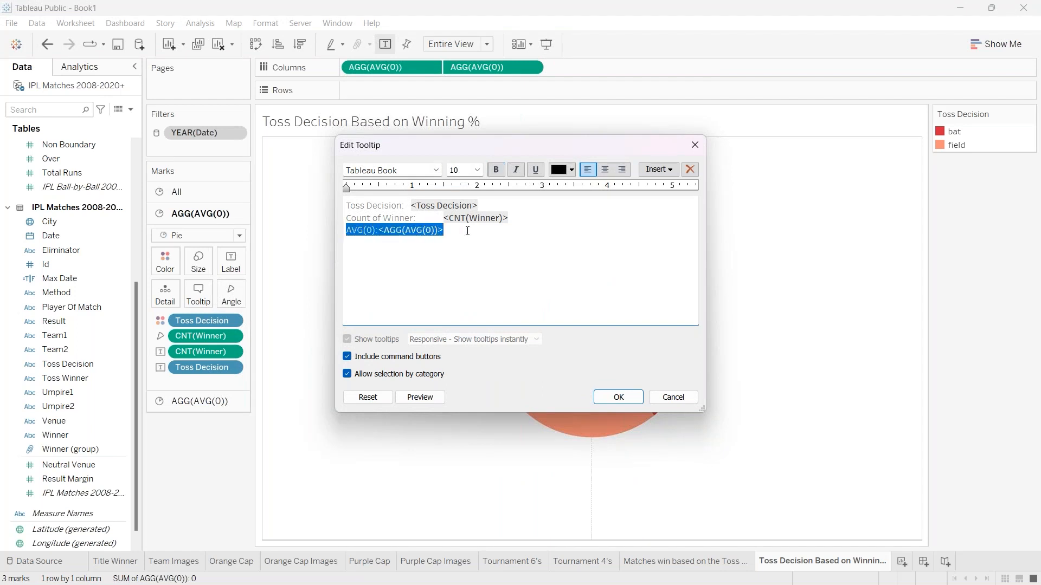
key("BackSpace")
left_click(623, 399)
mouse_move(593, 284)
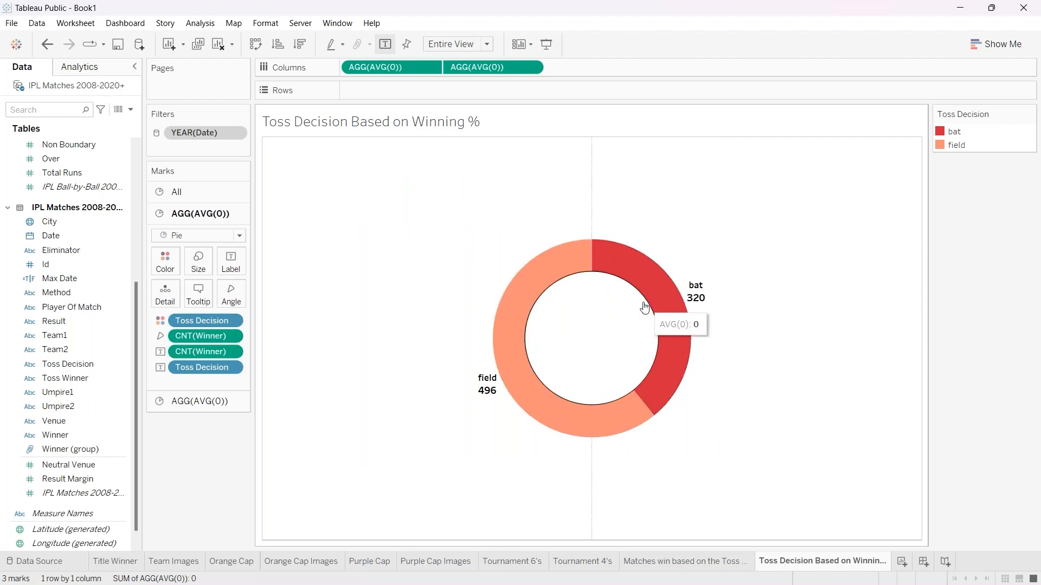
mouse_move(651, 286)
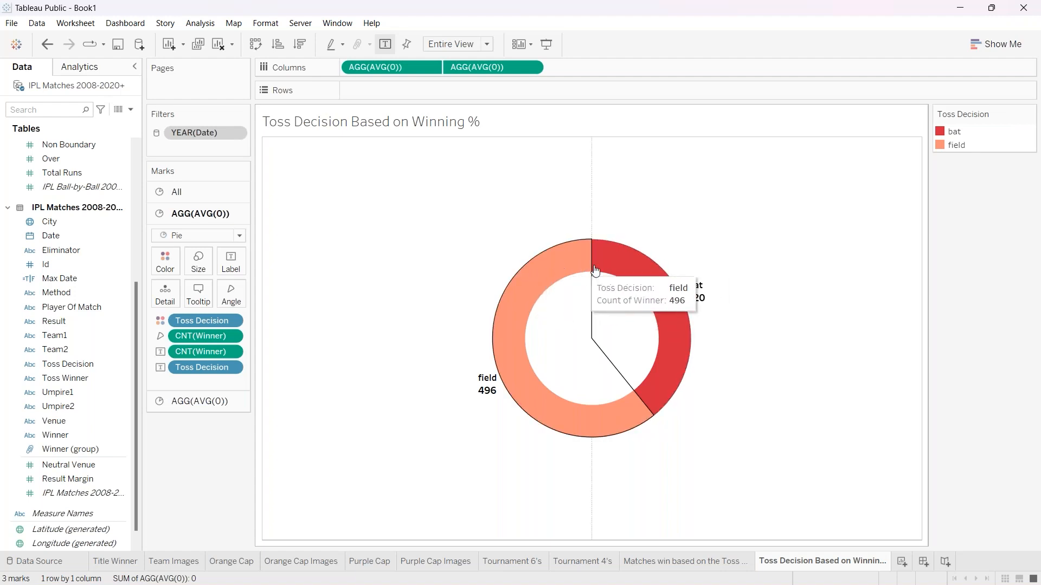
left_click(199, 401)
left_click(198, 317)
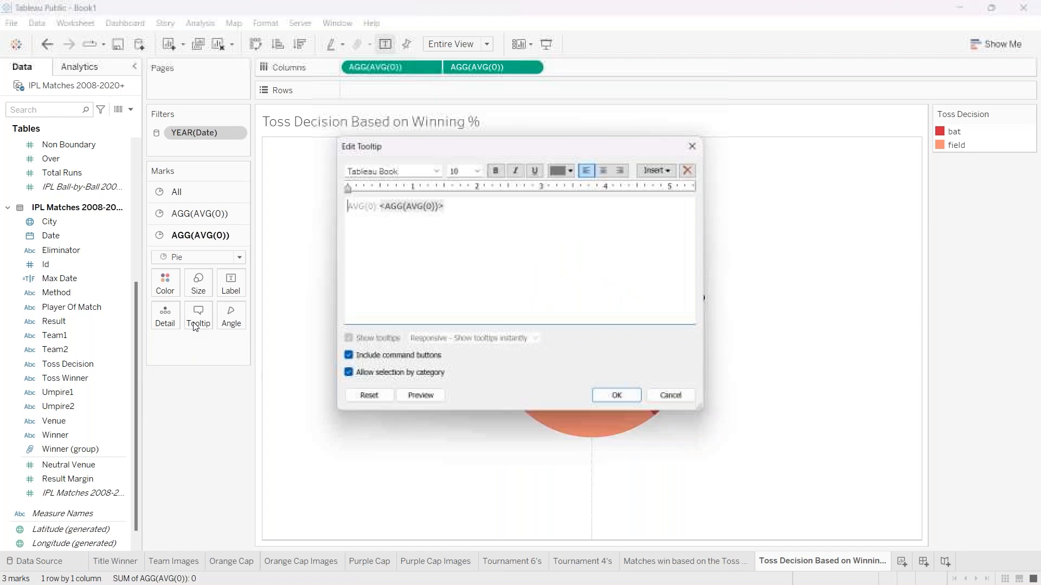
left_click(674, 398)
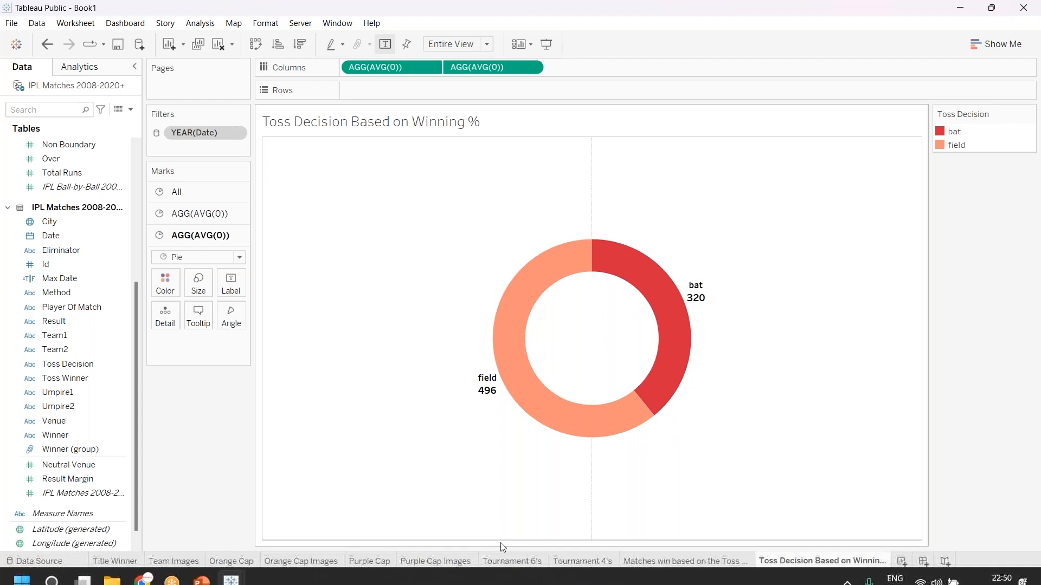
mouse_move(487, 556)
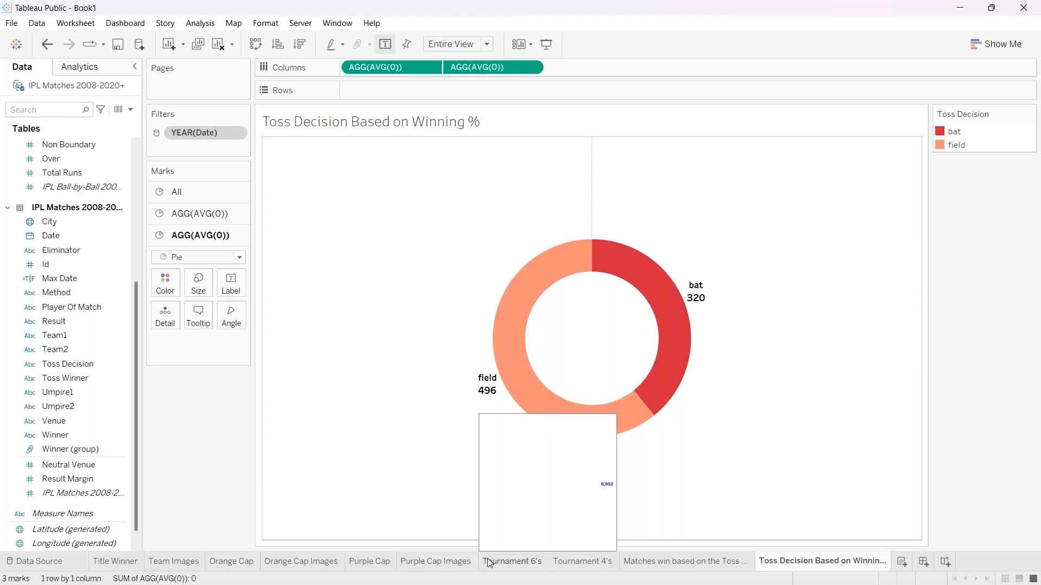
mouse_move(366, 558)
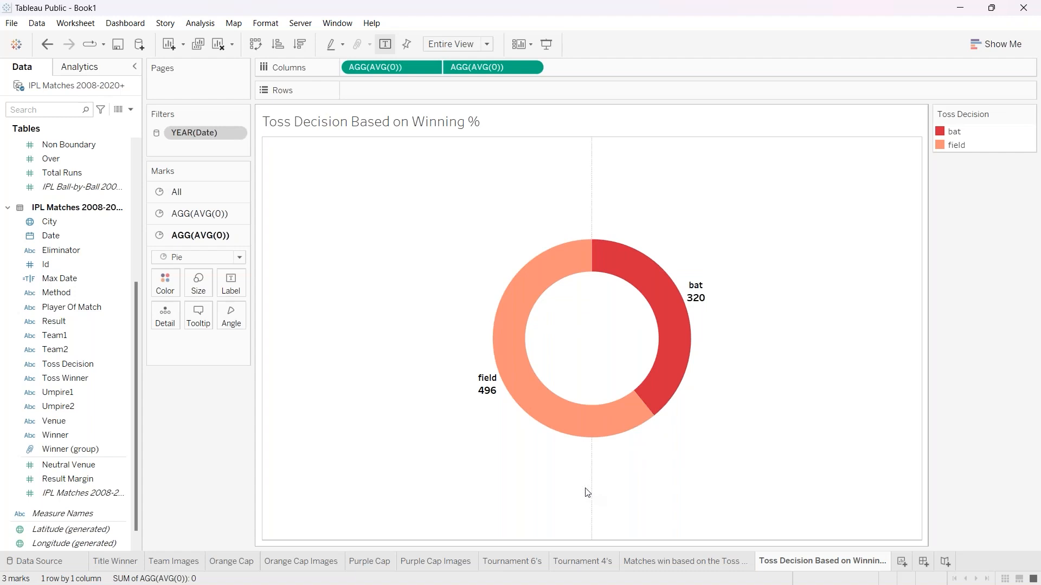
Look through the font, shading and border formatting for the sheet, rows and columns to find what controls the donut's vertical center line.
right_click(449, 284)
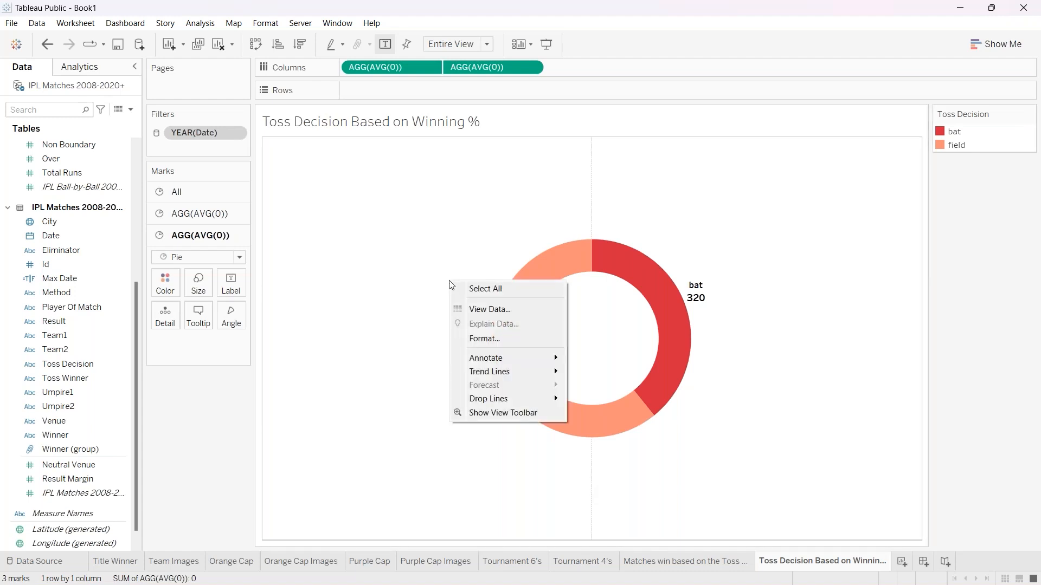
left_click(485, 339)
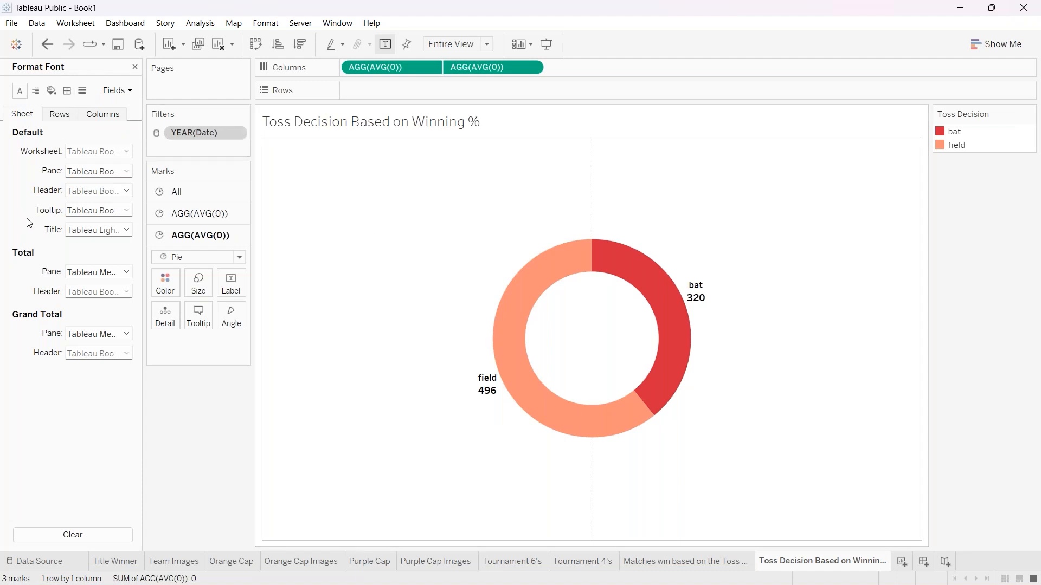
left_click(97, 116)
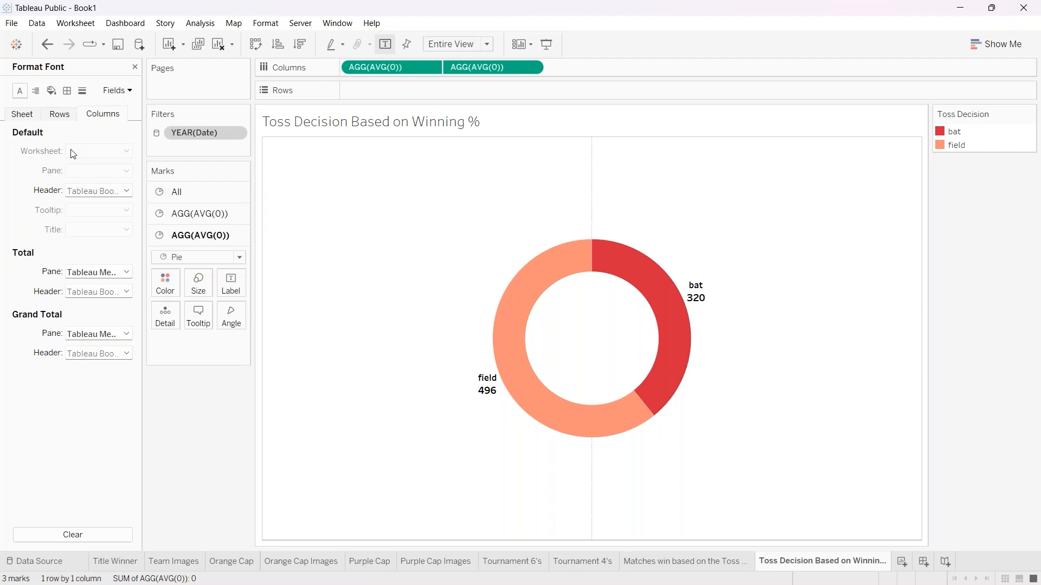
left_click(51, 91)
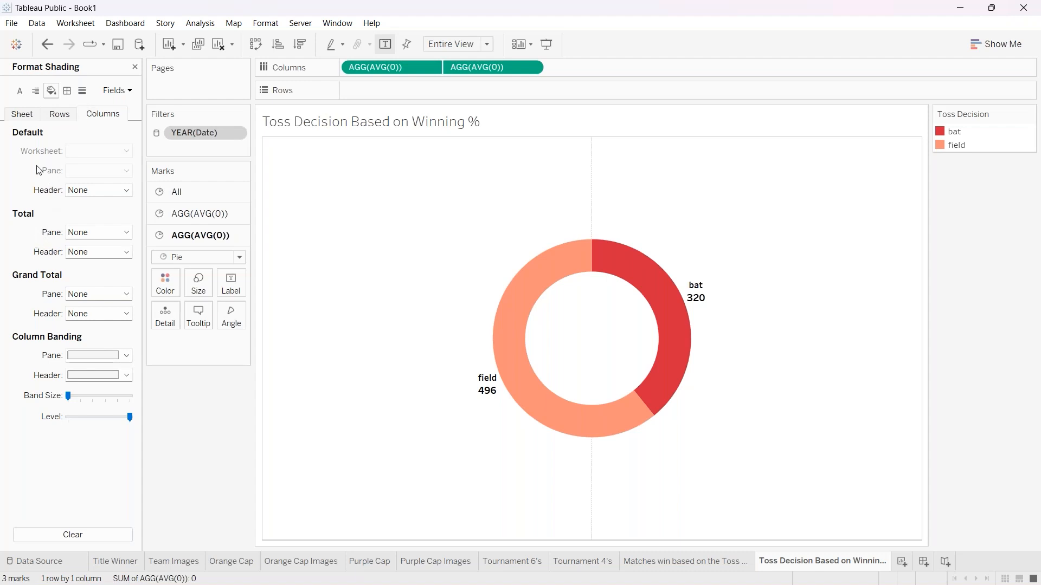
left_click(60, 116)
left_click(19, 91)
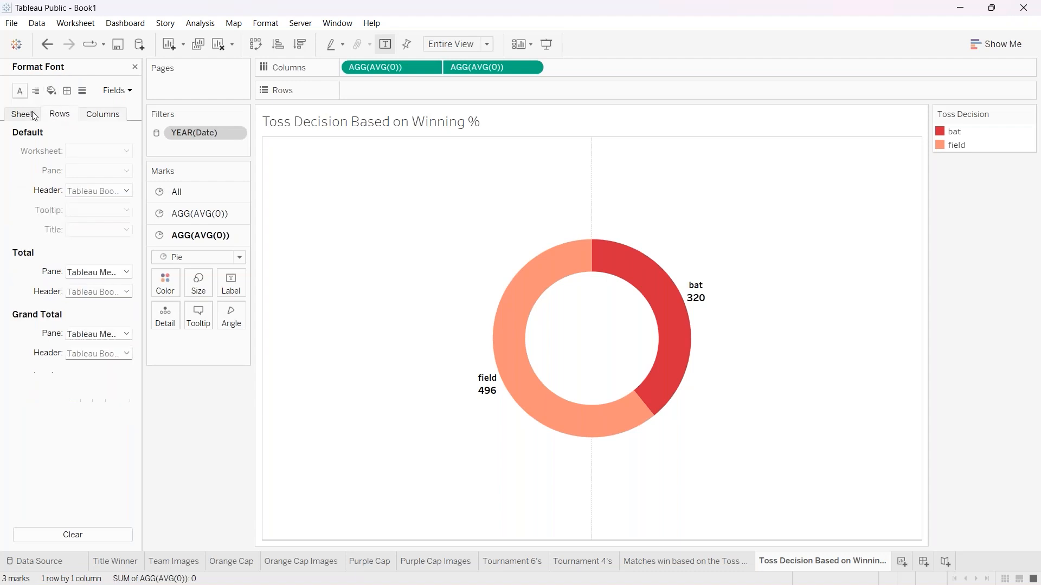
left_click(30, 119)
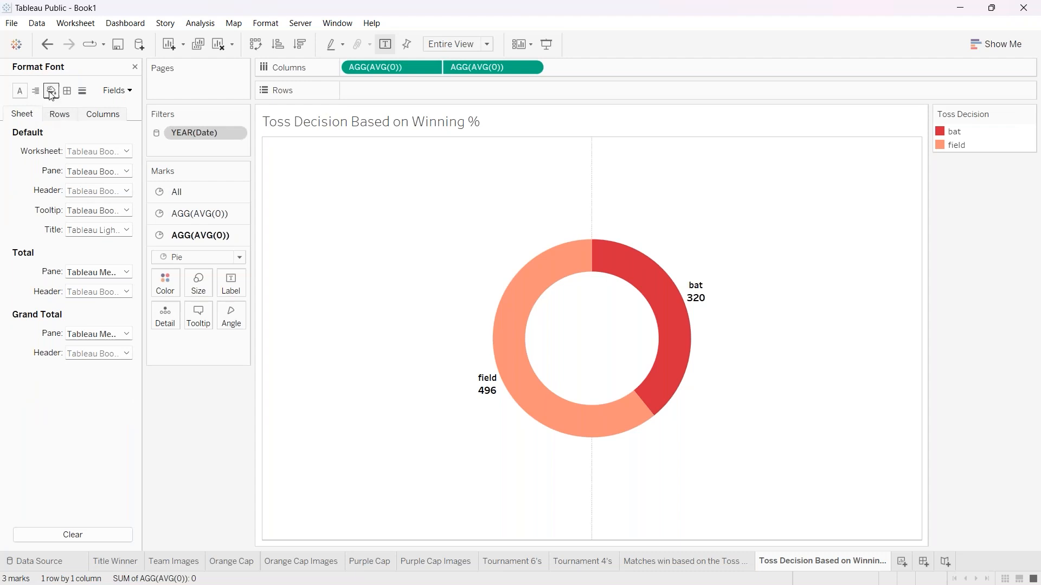
left_click(51, 91)
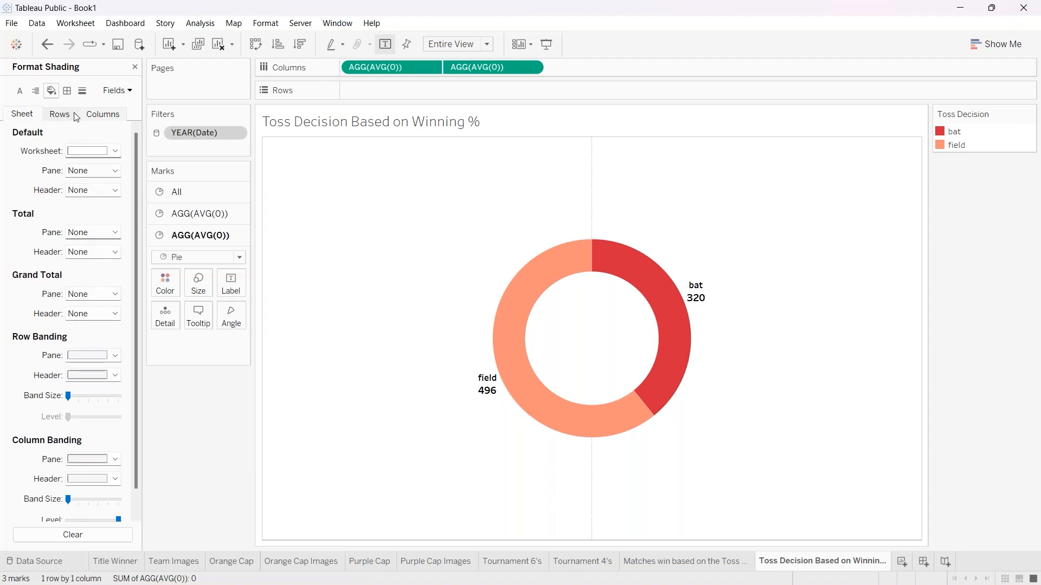
left_click(67, 92)
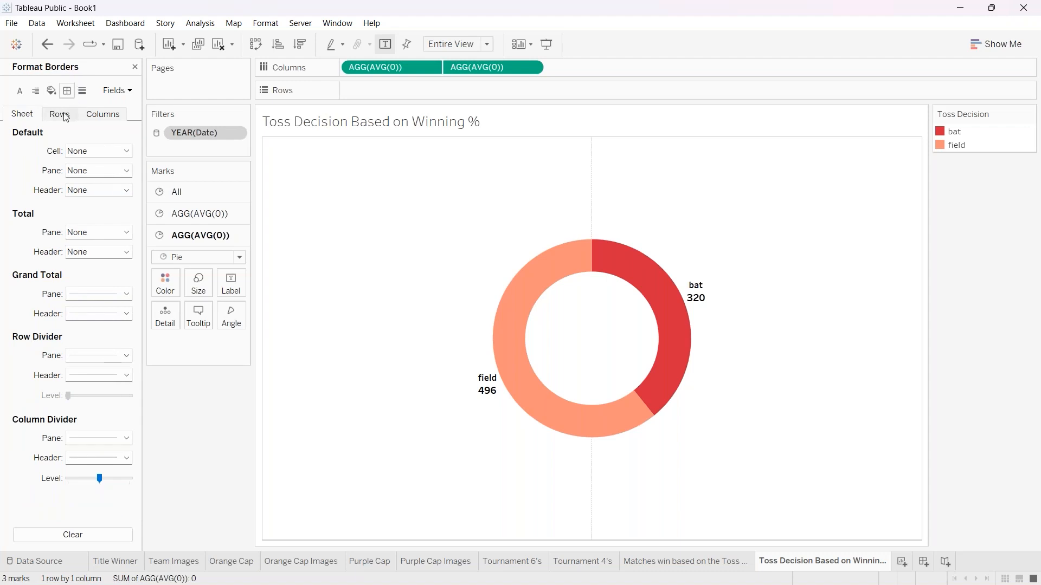
left_click(66, 117)
left_click(92, 115)
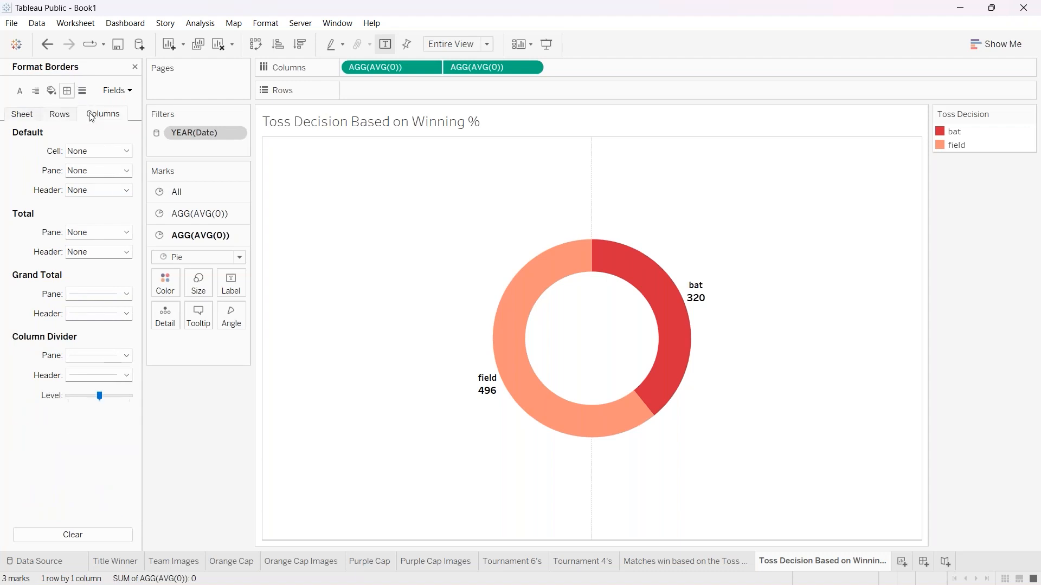
Set the zero lines for columns to None in the line formatting.
left_click(82, 90)
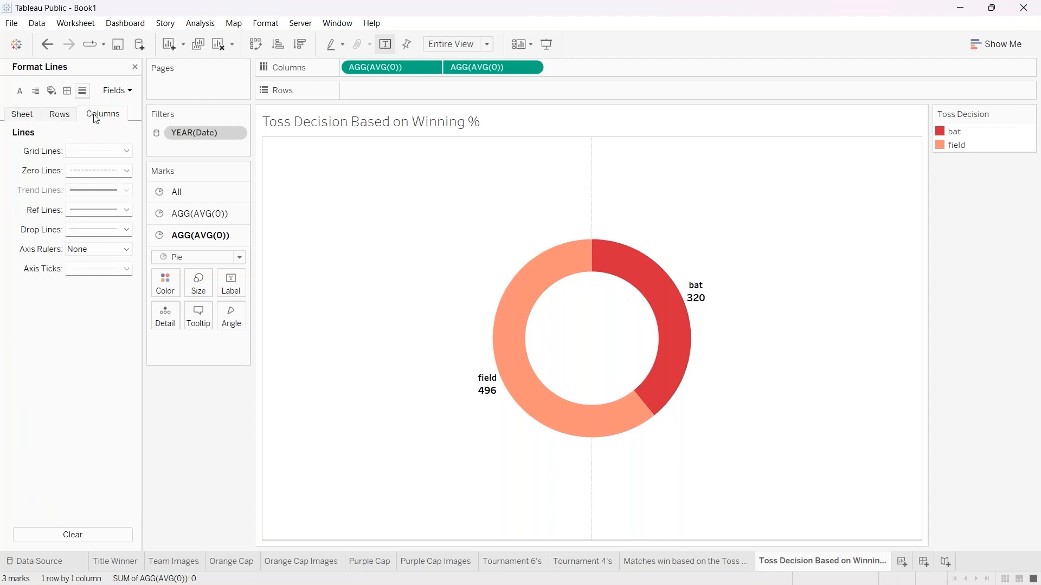
left_click(128, 171)
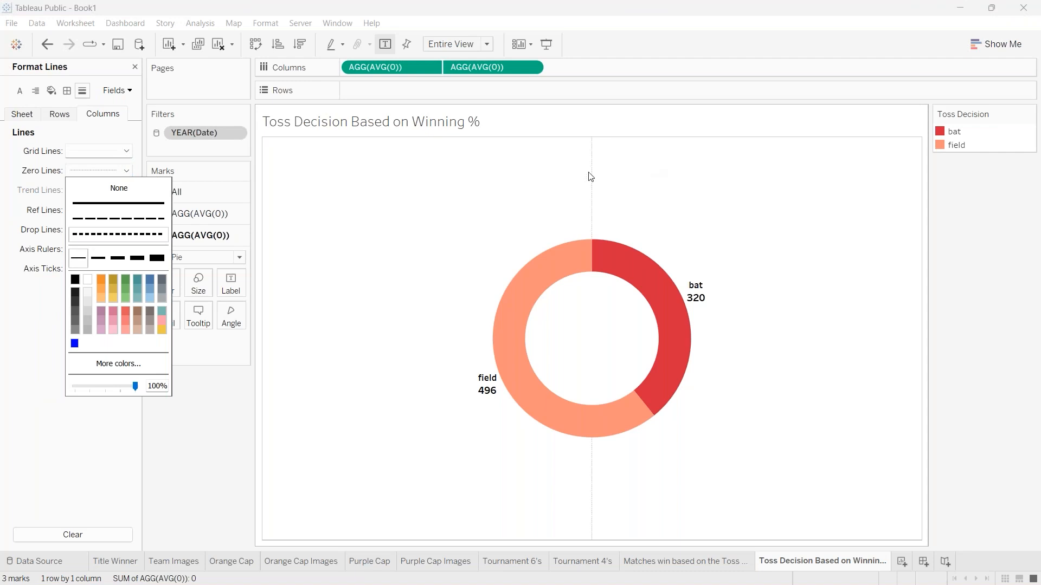
left_click(109, 192)
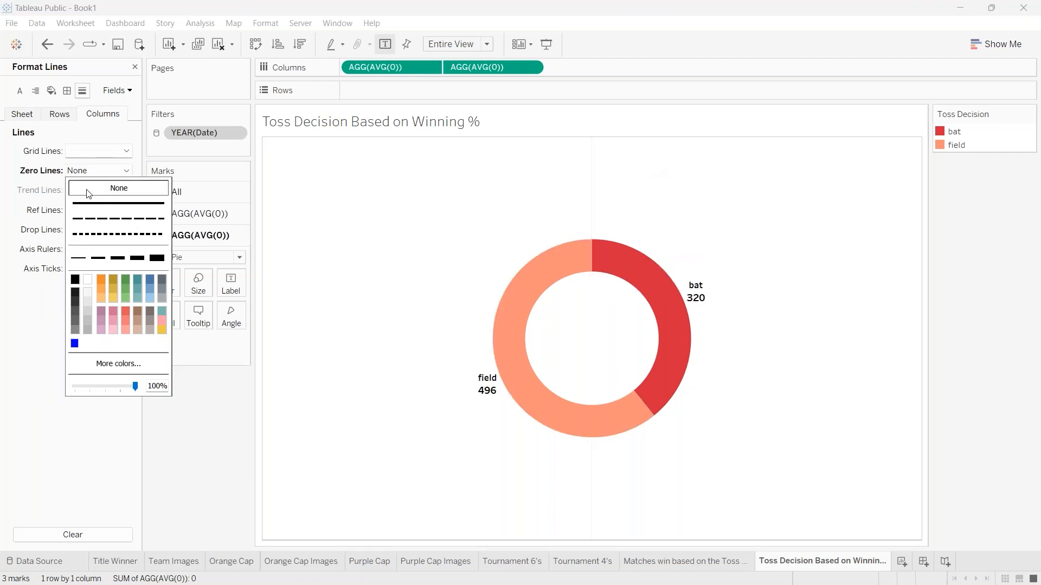
Set the grid lines and axis rulers for columns to None in the line formatting.
left_click(14, 179)
left_click(114, 152)
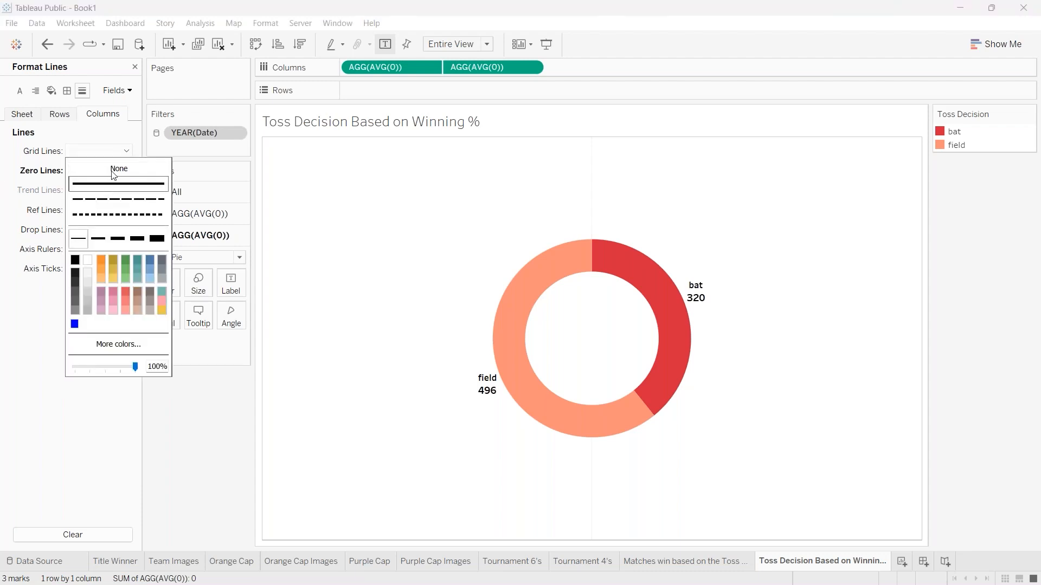
left_click(11, 183)
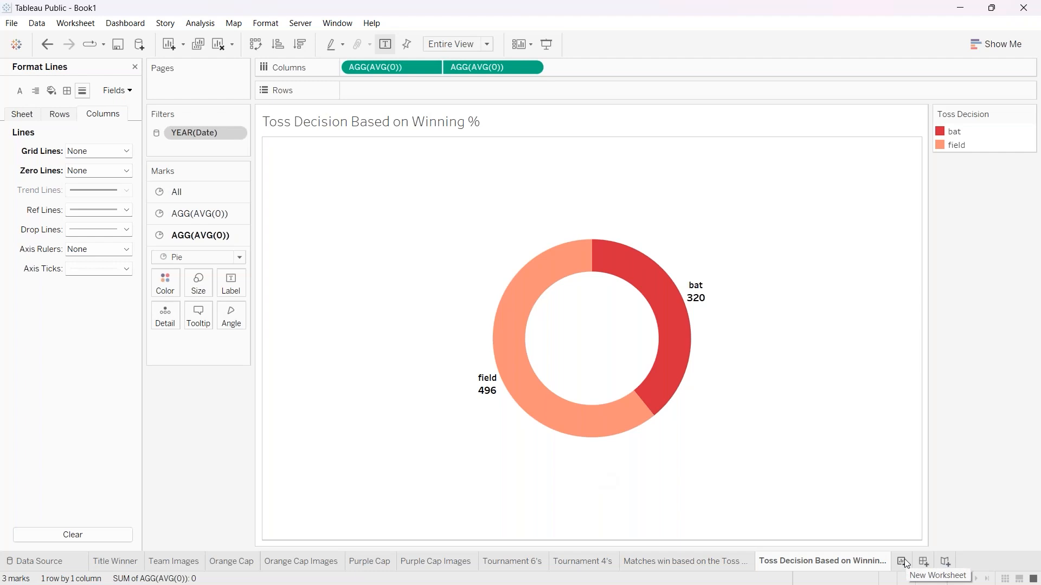
Create a new dashboard, check the Team Images and Title Winner worksheets, and return to the empty dashboard.
left_click(924, 562)
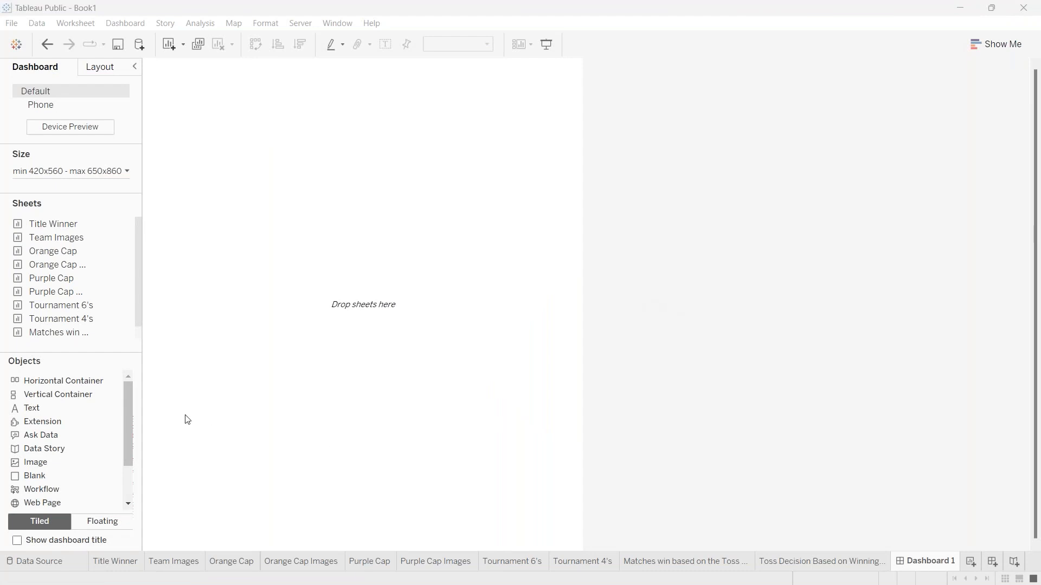
mouse_move(138, 266)
left_mouse_down()
mouse_move(138, 300)
mouse_move(147, 264)
left_mouse_up()
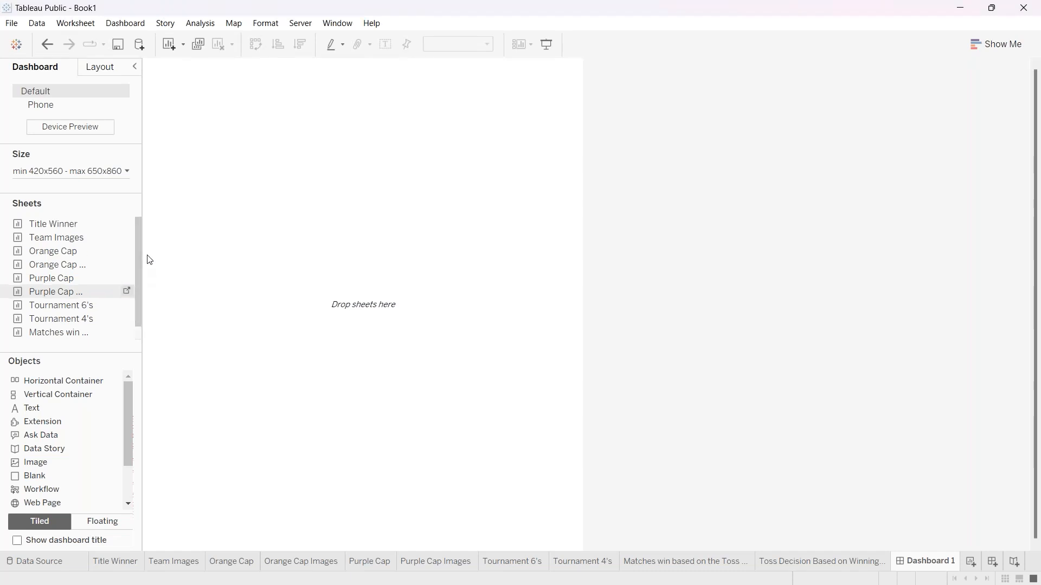
mouse_move(174, 567)
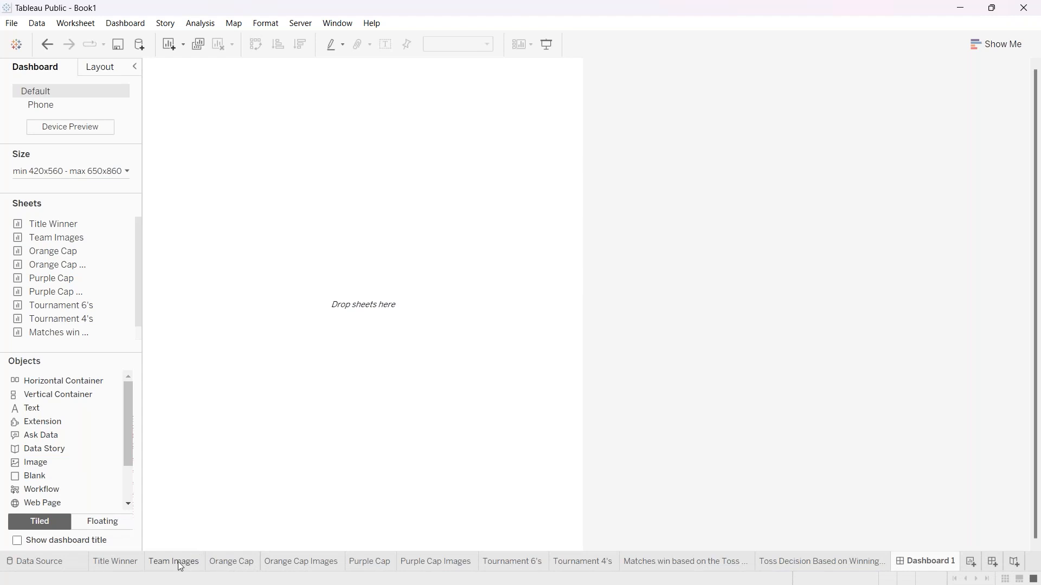
left_click(180, 567)
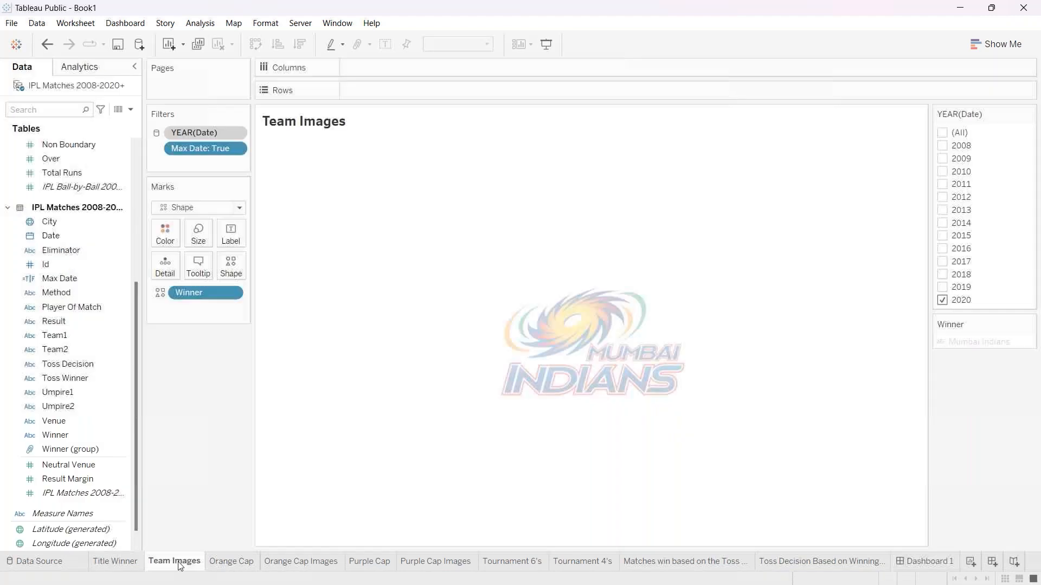
left_click(121, 563)
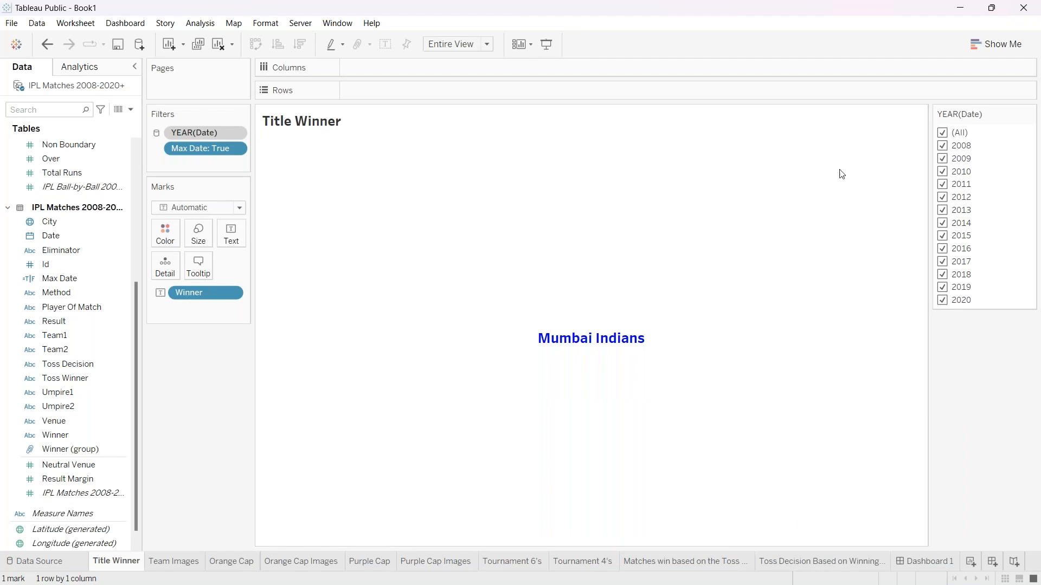
mouse_move(847, 577)
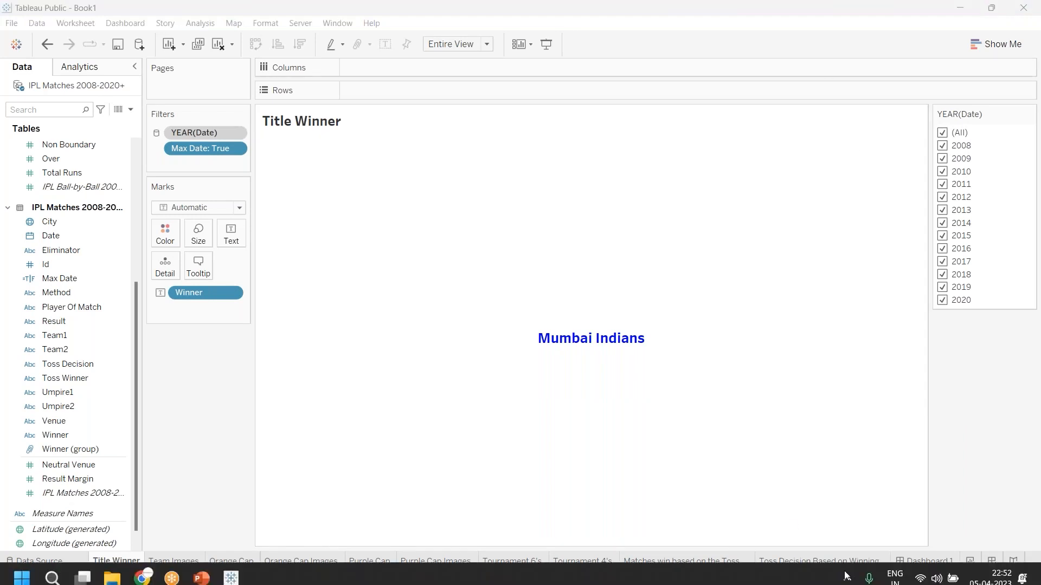
left_click(928, 562)
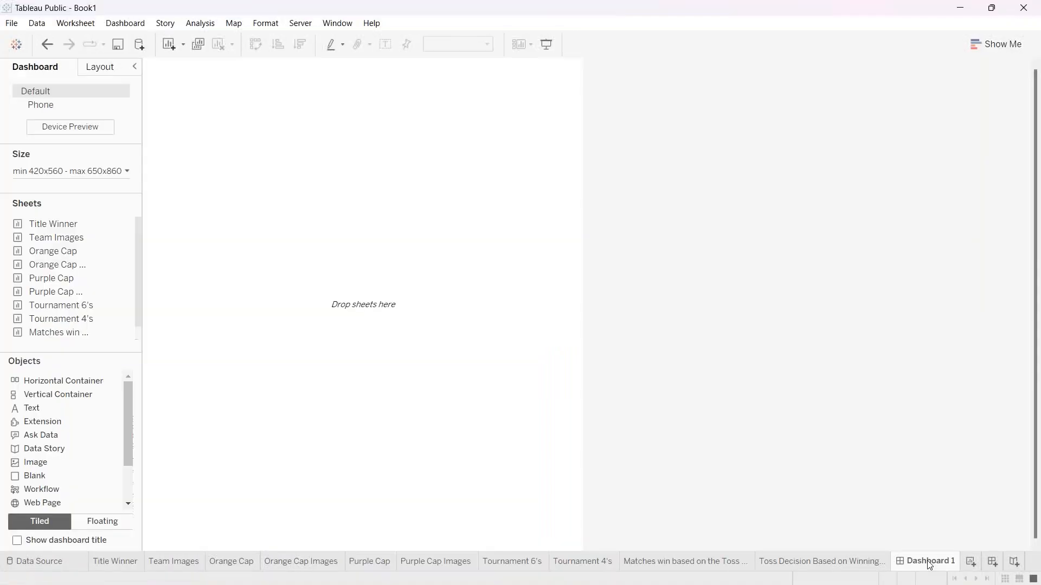
left_click(770, 26)
Switch the dashboard size from a range to a fixed custom size and set the width to 1320 px.
left_click(130, 175)
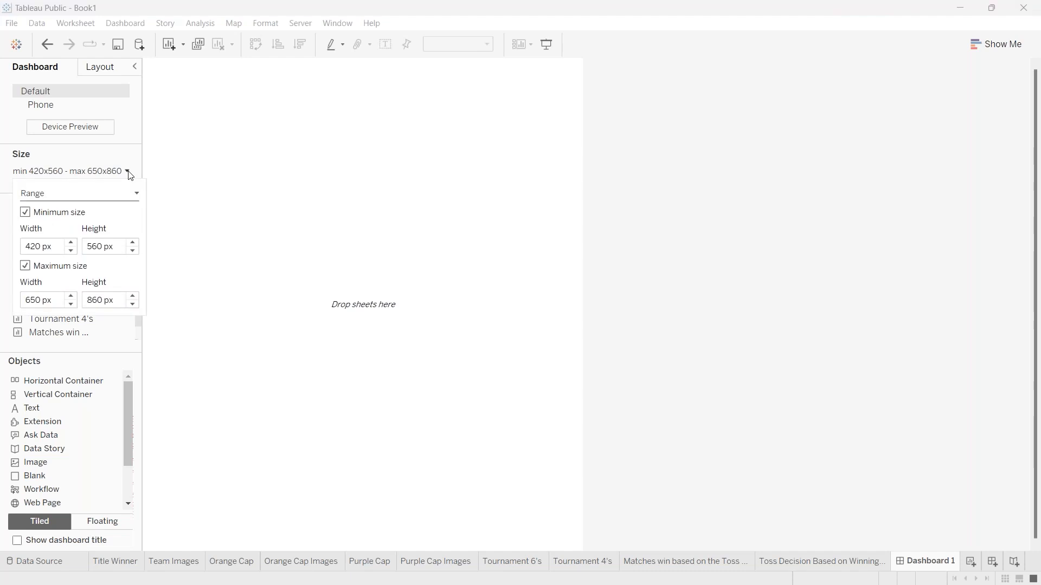
left_click(111, 200)
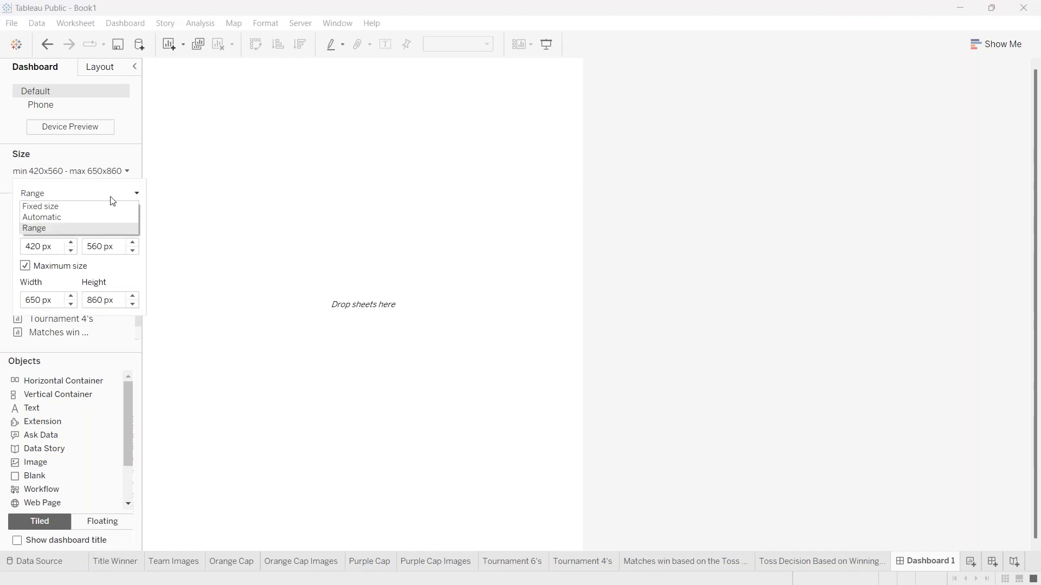
left_click(78, 210)
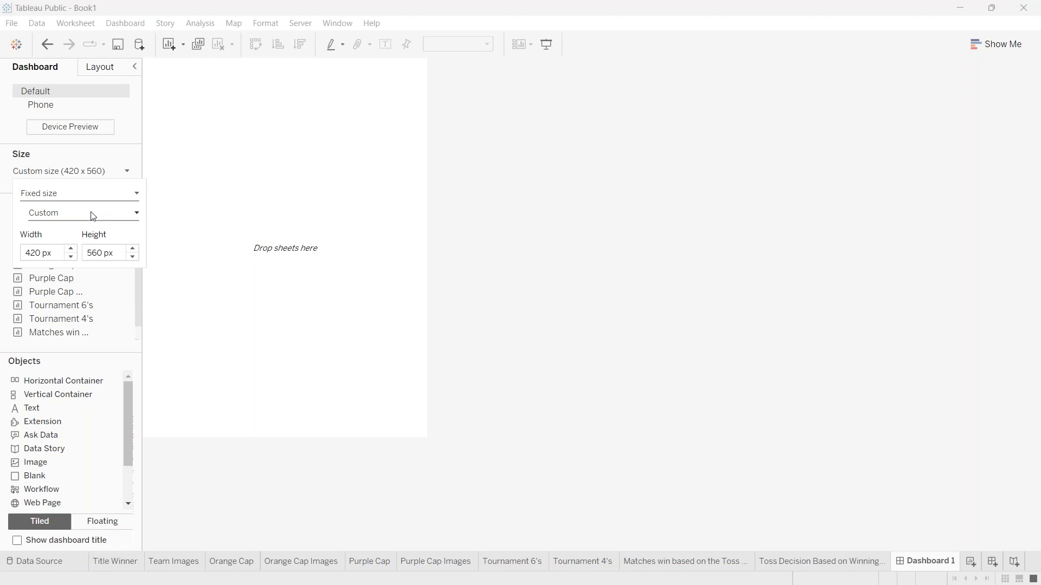
left_click(89, 219)
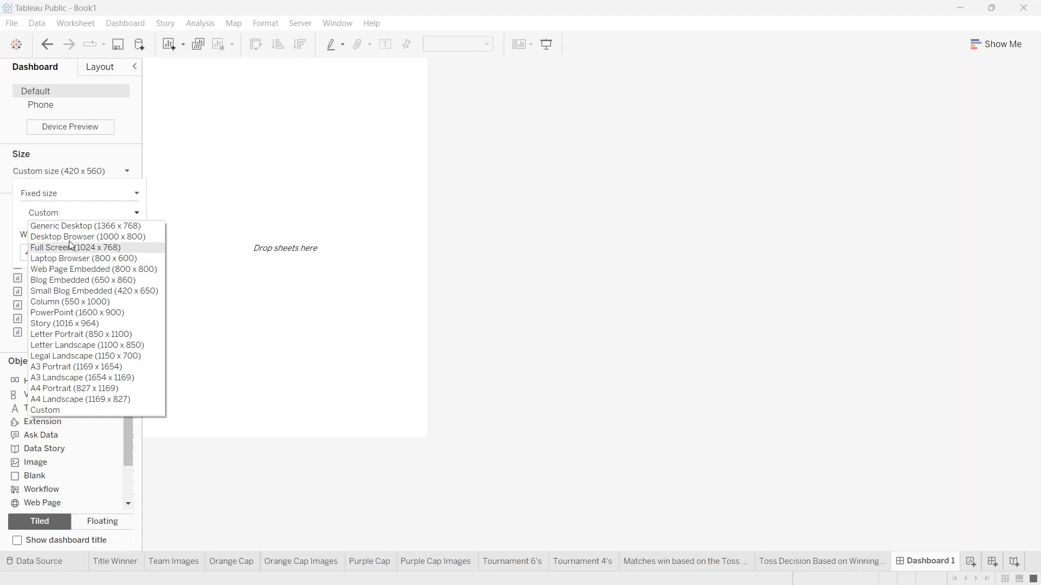
left_click(20, 217)
left_click(38, 253)
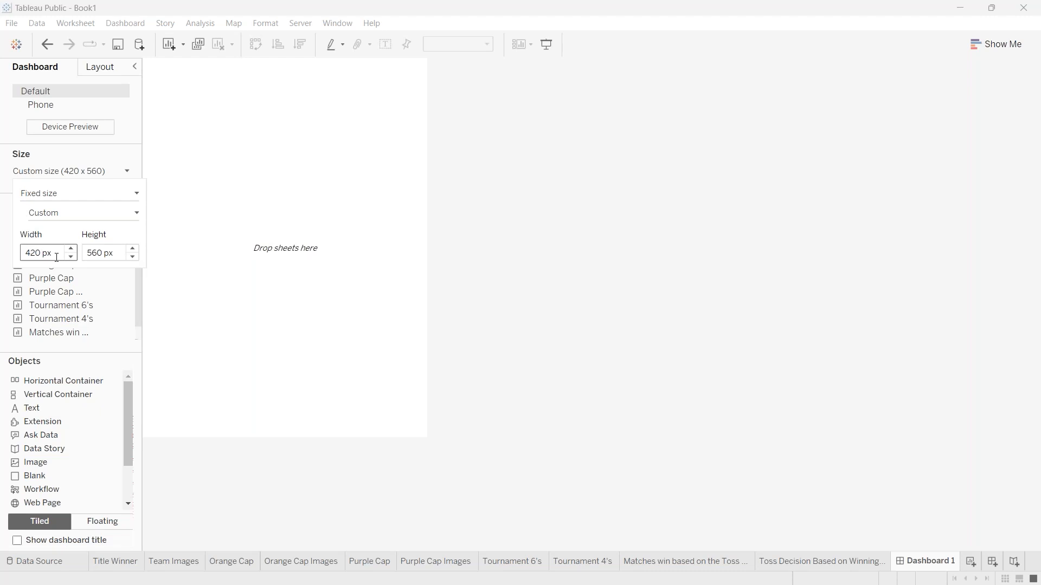
key("BackSpace")
key("BackSpace")
key("BackSpace")
type("1320")
Try a dashboard height of 678 px.
left_click(101, 255)
key("BackSpace")
key("BackSpace")
key("BackSpace")
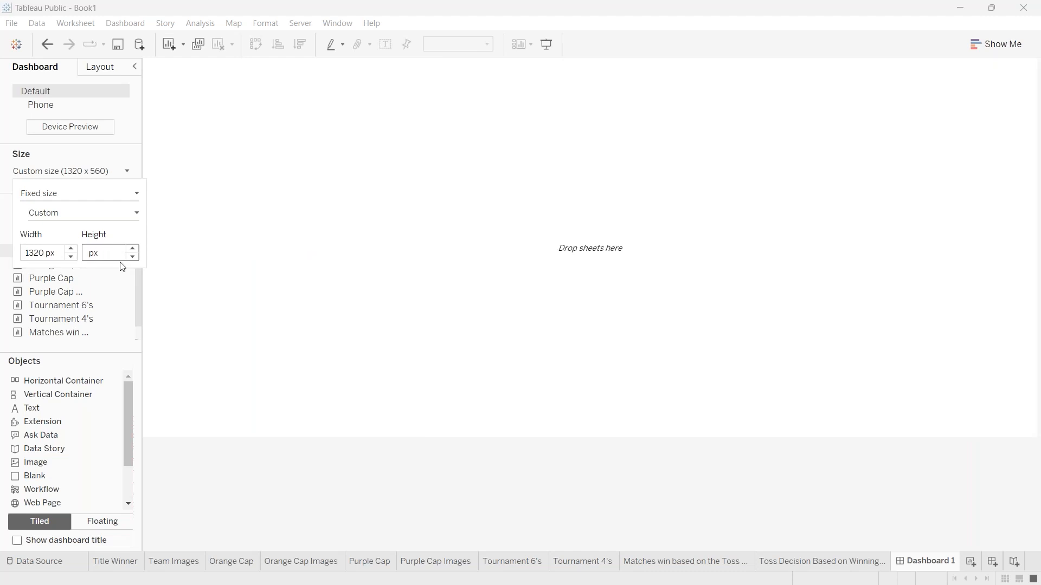
type("678")
key("Return")
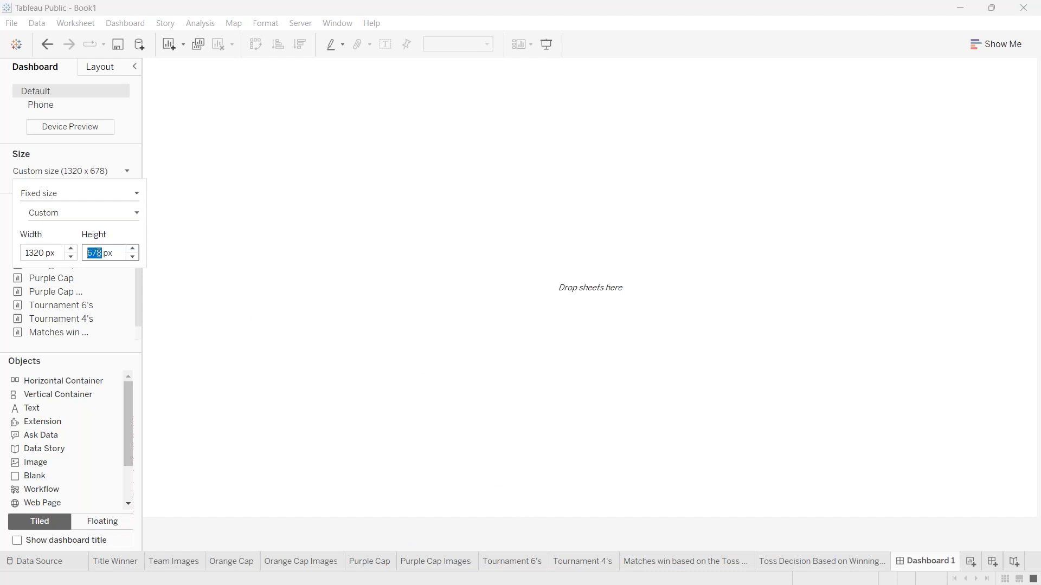
Try a dashboard height of 680 px.
left_click(106, 251)
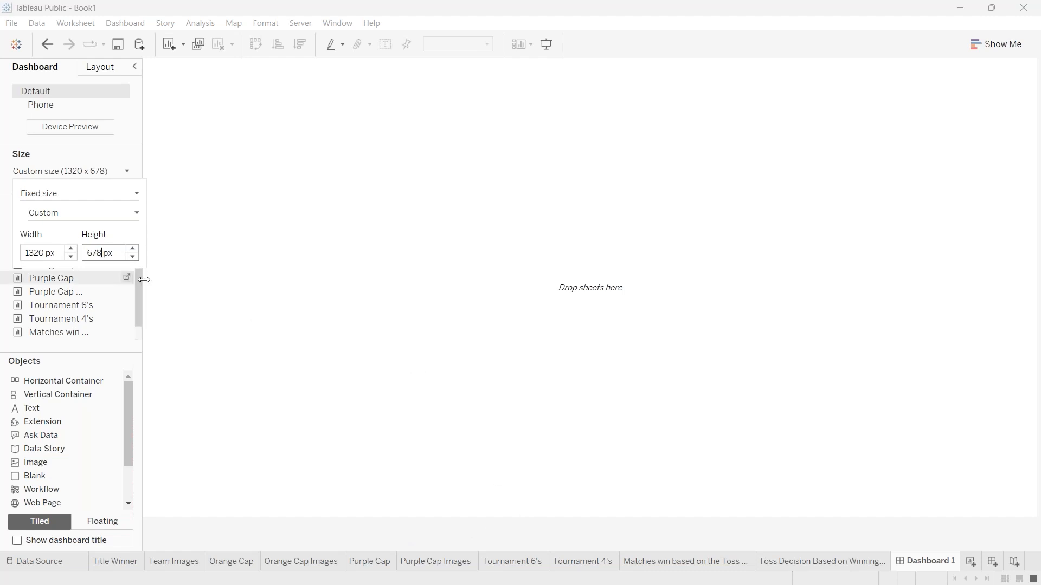
key("BackSpace")
key("BackSpace")
type("80")
key("Return")
Try a dashboard height of 700 px and close the size settings.
left_click(104, 256)
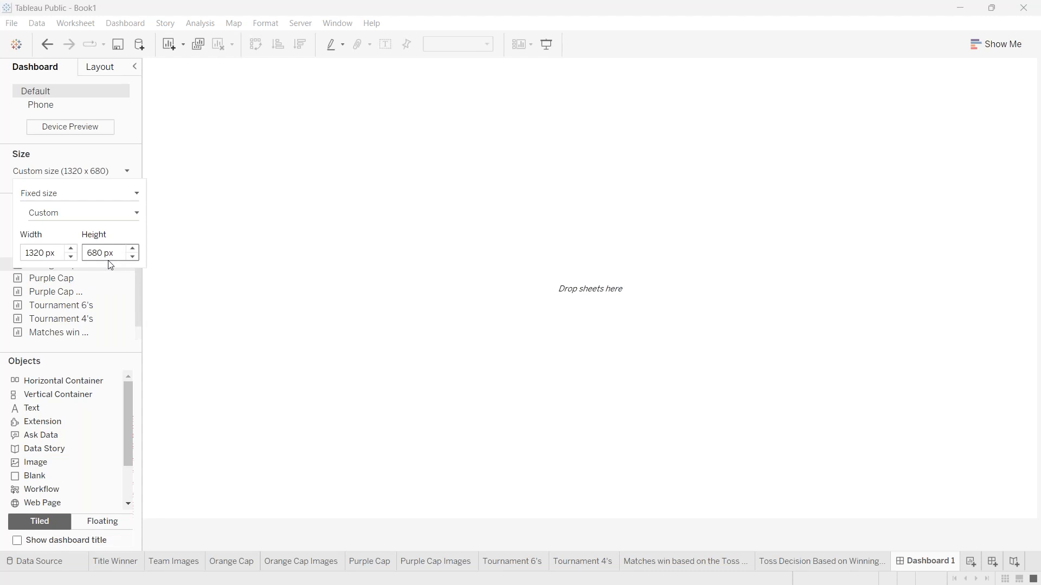
key("BackSpace")
key("BackSpace")
key("BackSpace")
type("700")
key("Return")
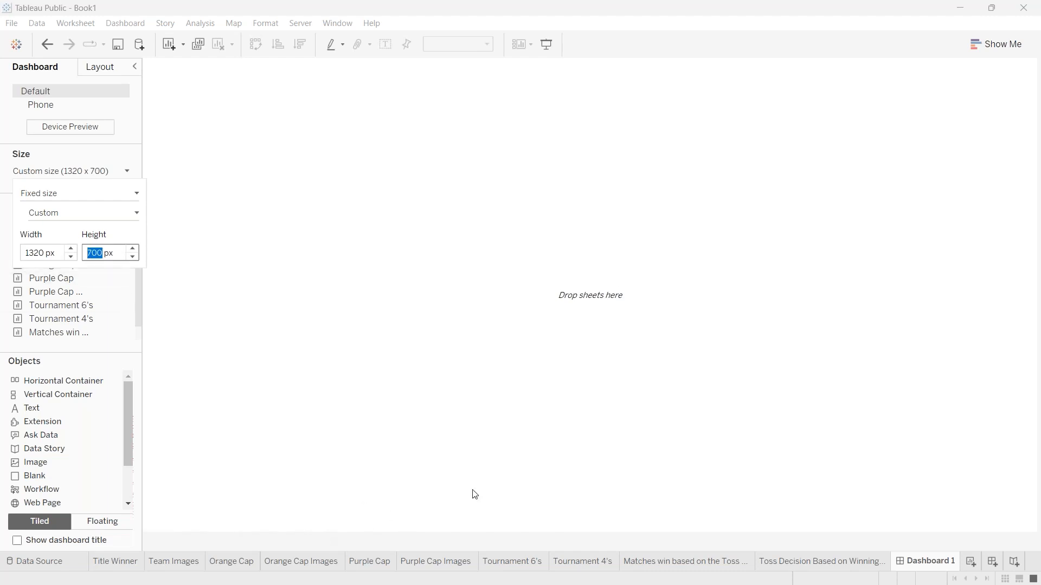
left_click(799, 53)
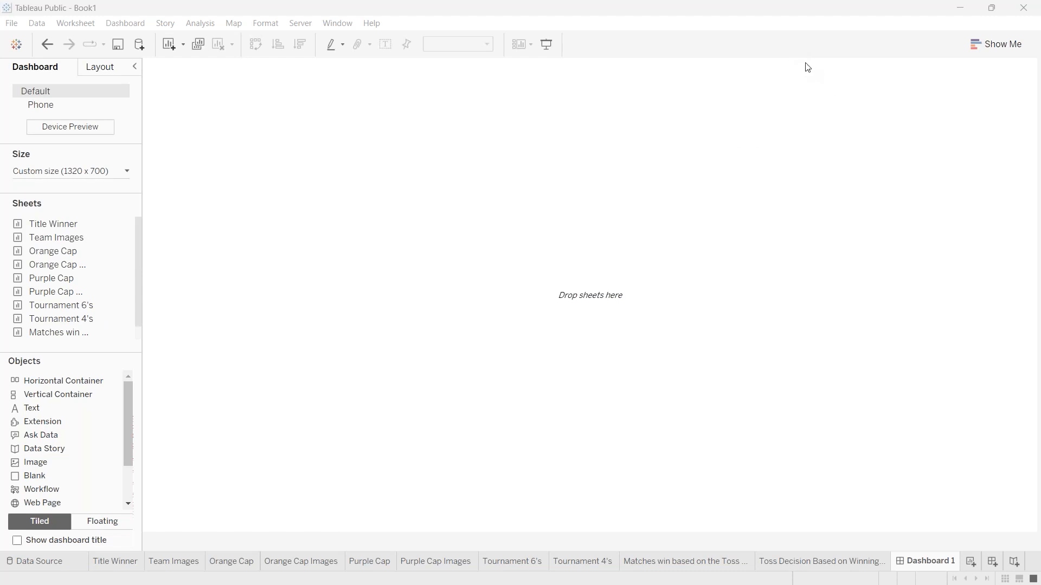
Reopen the size settings and try a dashboard height of 710 px.
left_click(127, 172)
left_click(99, 253)
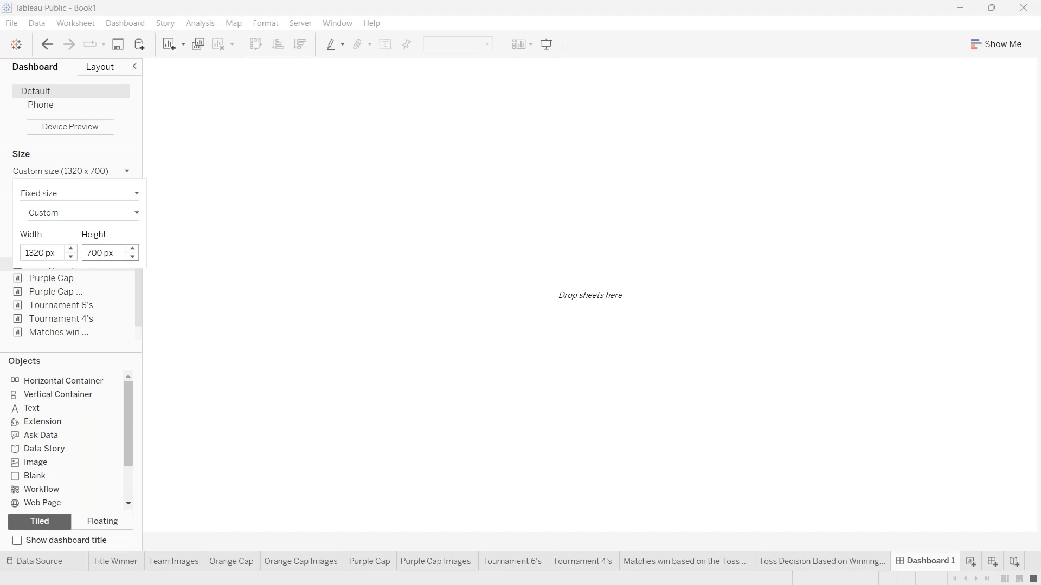
key("BackSpace")
type("1")
key("Return")
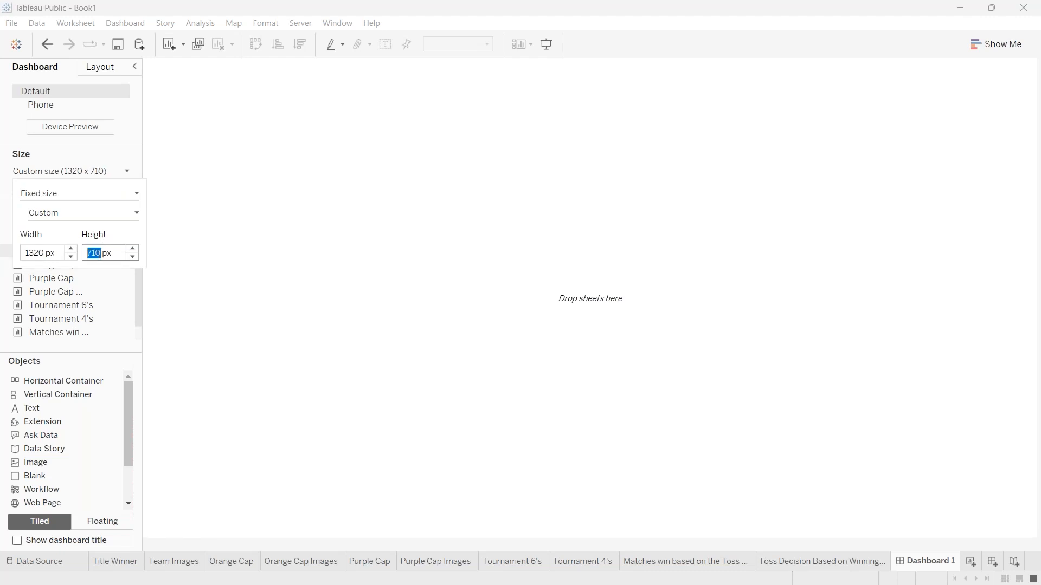
Set the dashboard height to 720 px and close the size settings.
left_click(100, 253)
key("BackSpace")
type("2")
key("Return")
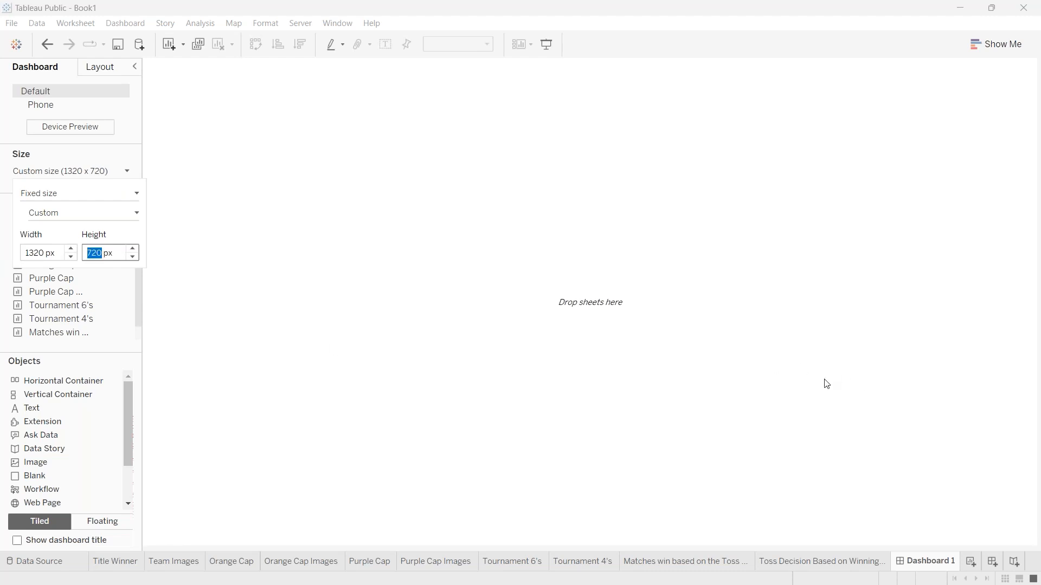
left_click(264, 310)
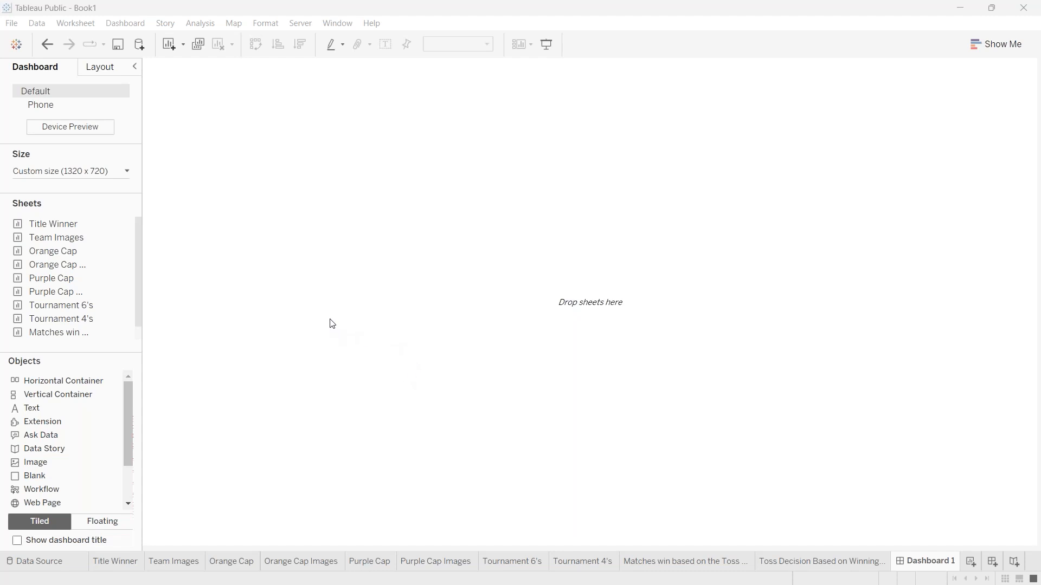
Show the dashboard title and replace its sheet name placeholder with "IPL Analysis Dashboard".
left_click(17, 541)
left_click(223, 79)
right_click(223, 79)
left_click(245, 83)
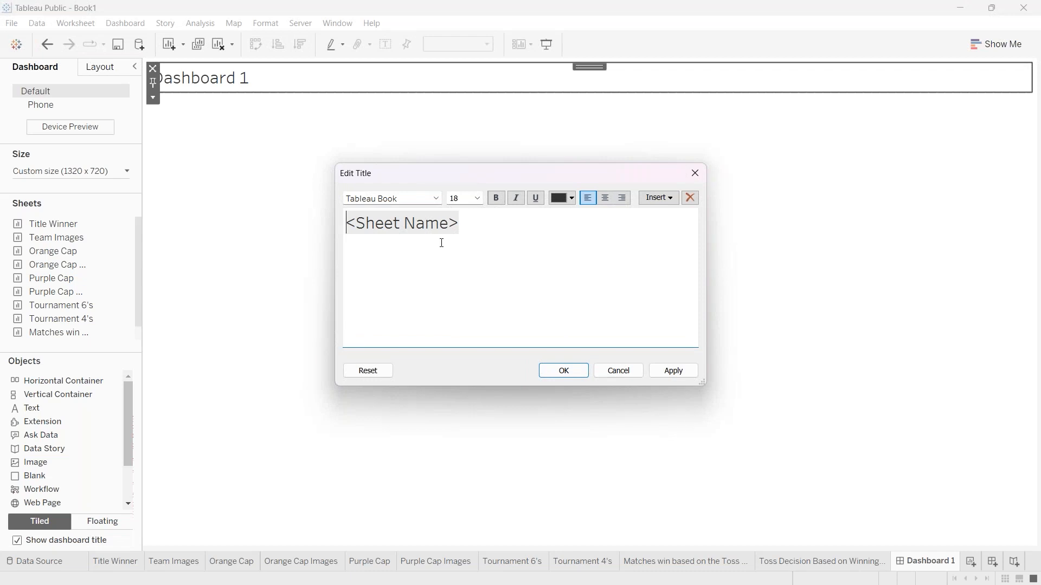
key("ctrl+a")
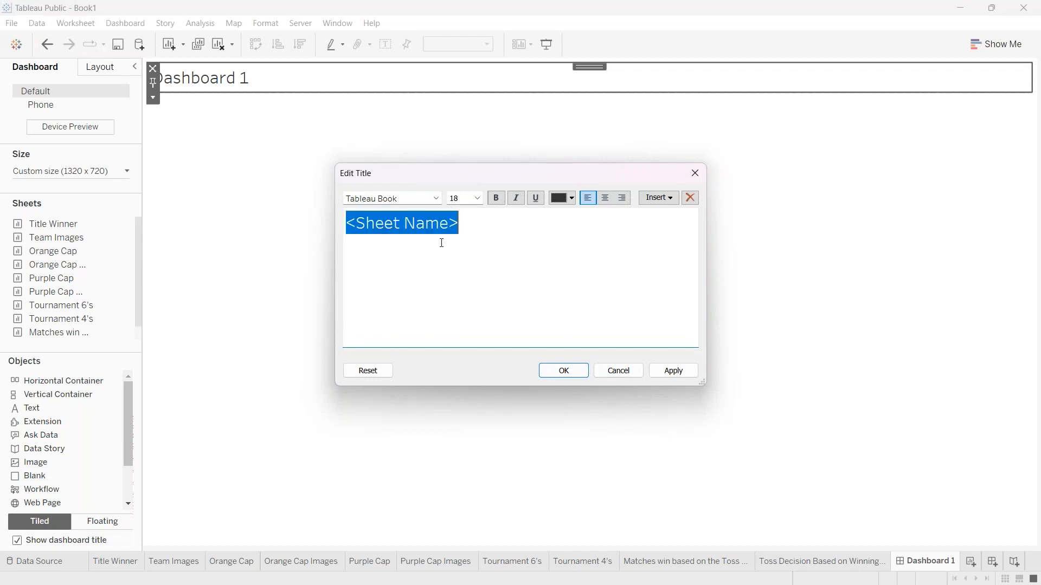
type("IPL")
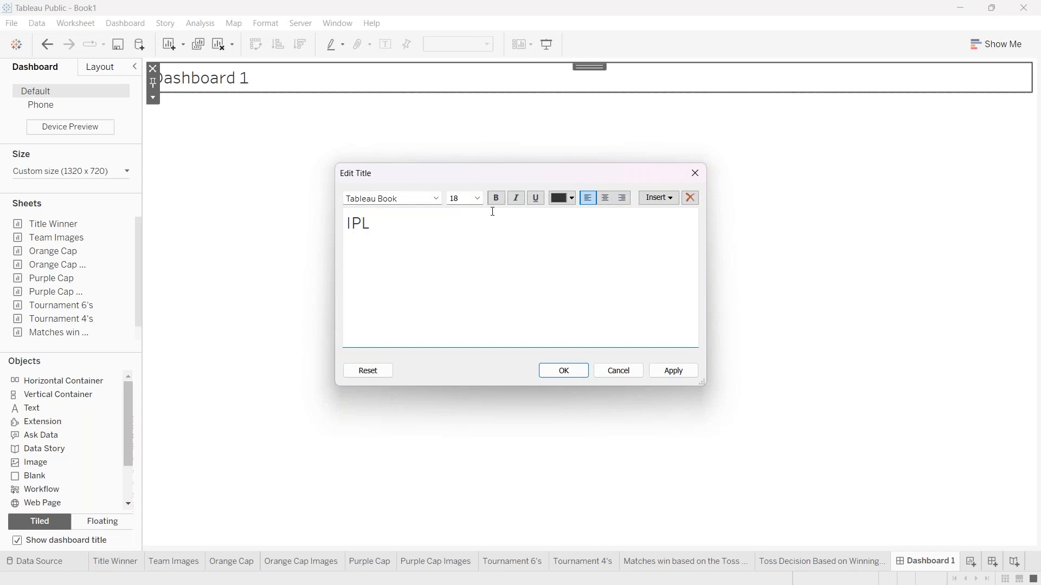
type(" Analysis Dashboard")
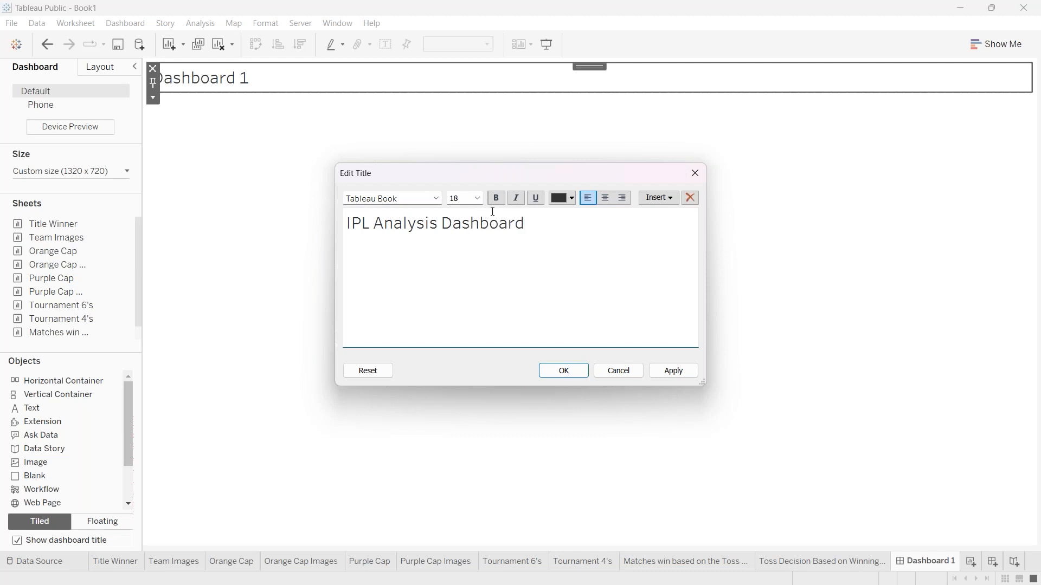
Format the dashboard title text in Tableau Bold, center it, and apply the title changes.
key("ctrl+a")
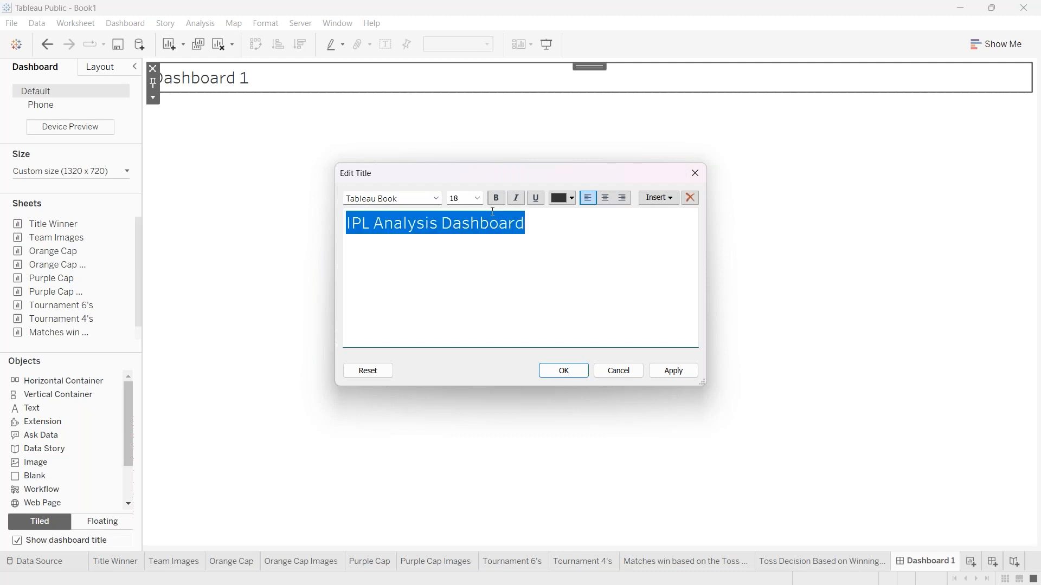
left_click(437, 200)
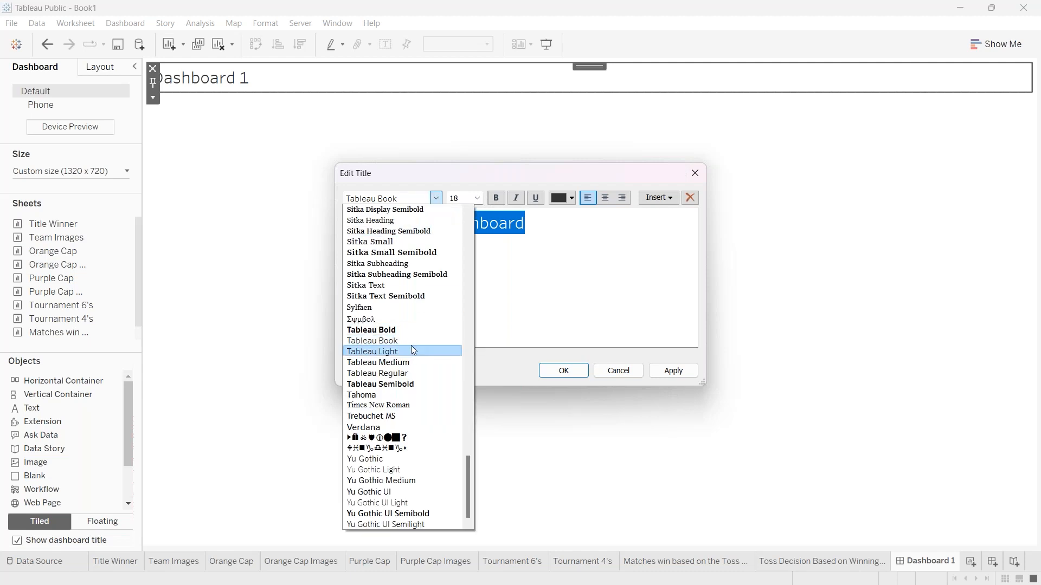
left_click(408, 328)
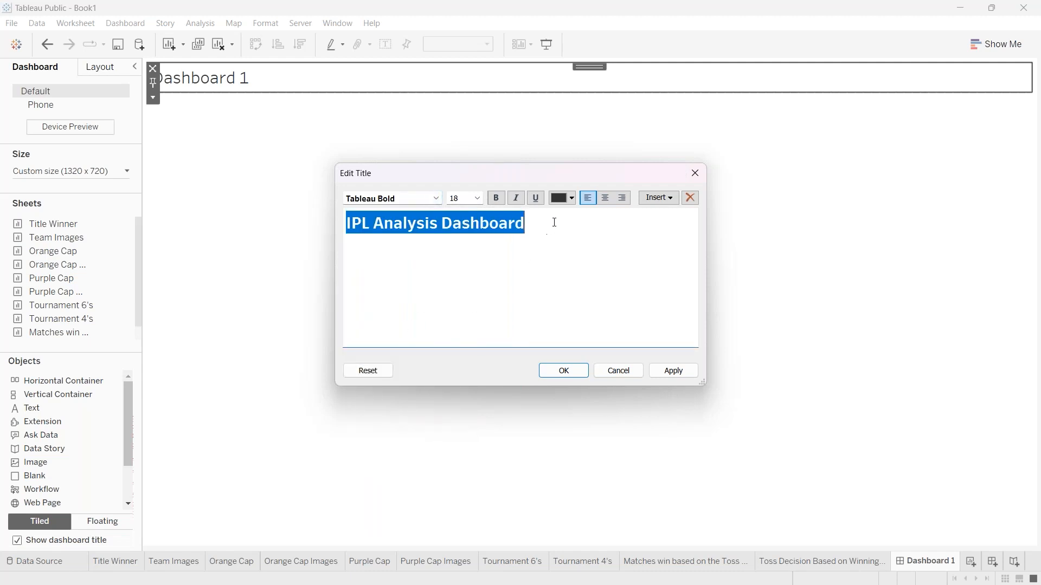
left_click(605, 199)
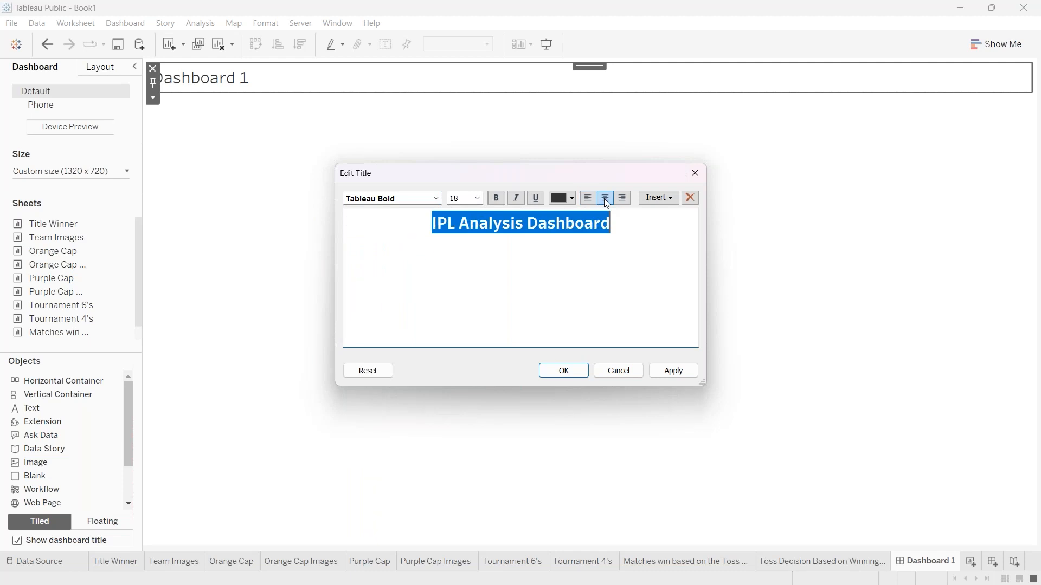
left_click(672, 371)
left_click(564, 371)
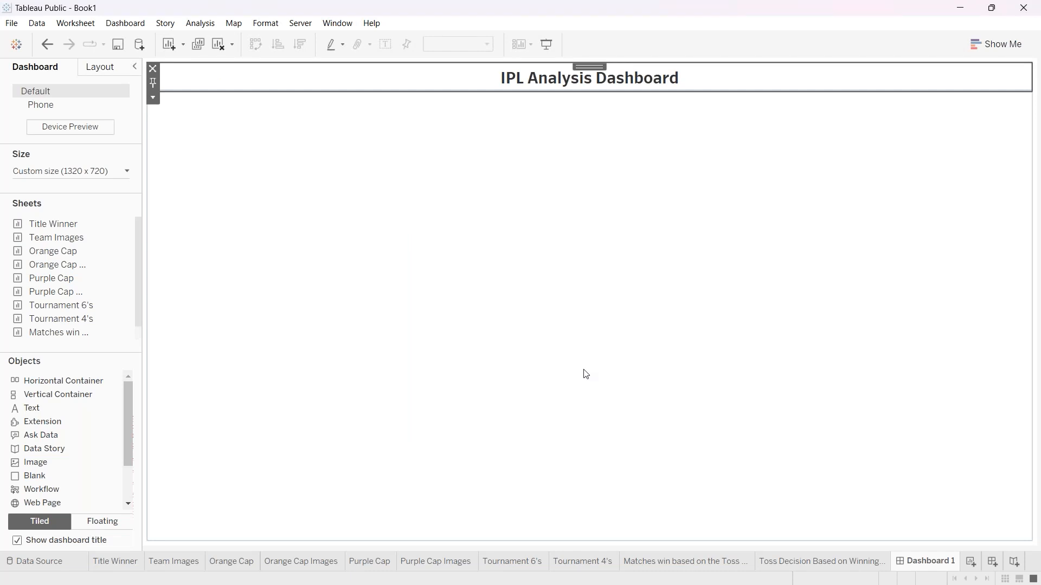
Select the outer Tiled container in the dashboard's item hierarchy and fill its background with light gray.
left_click(101, 72)
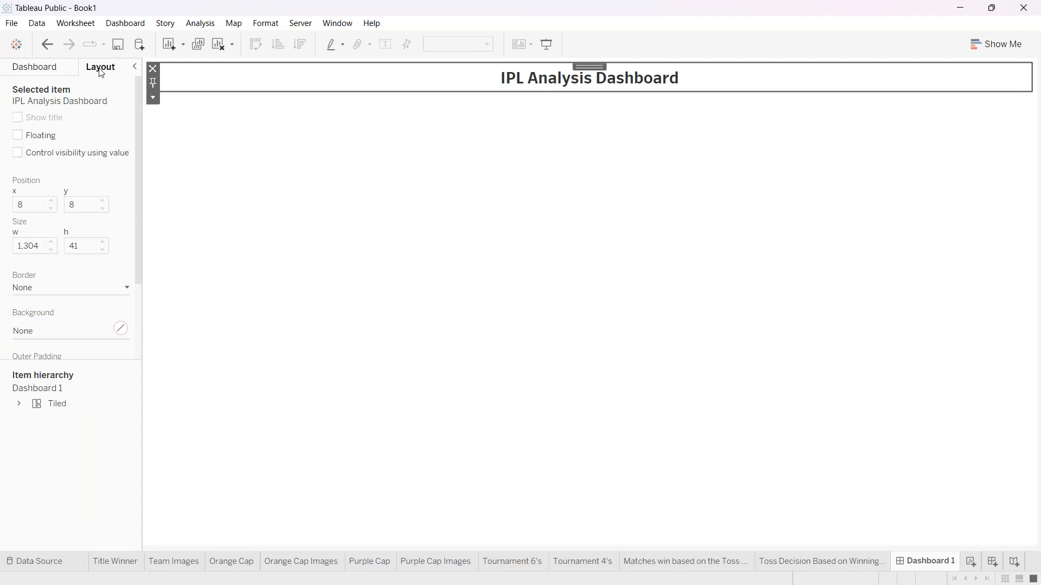
left_click(20, 405)
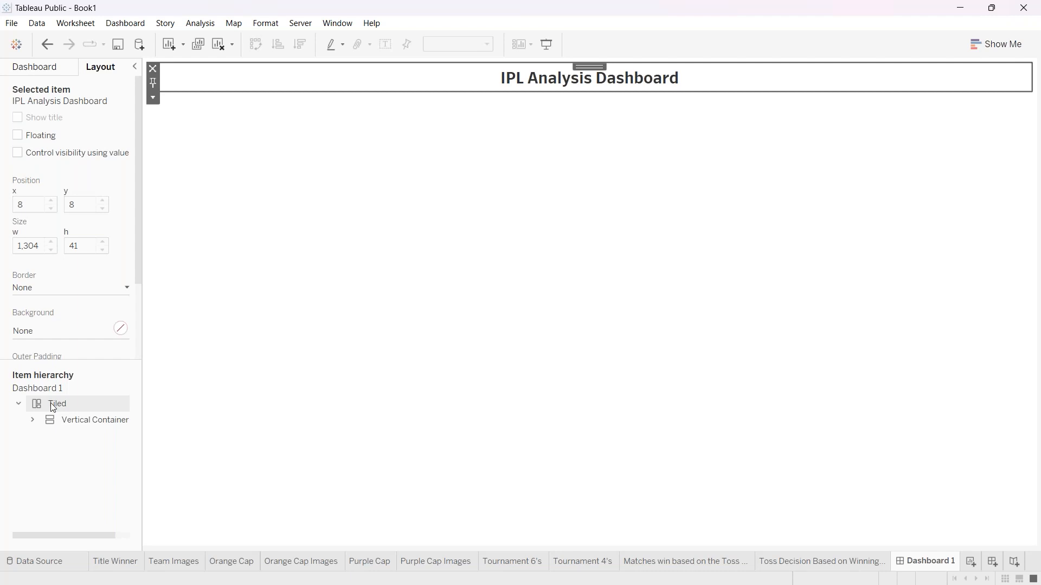
left_click(53, 408)
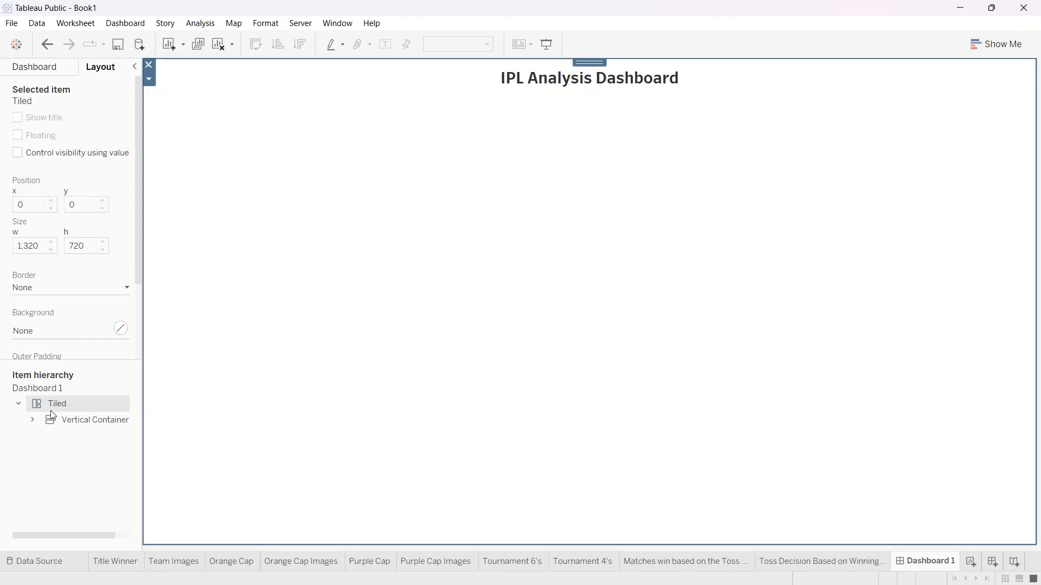
double_click(70, 405)
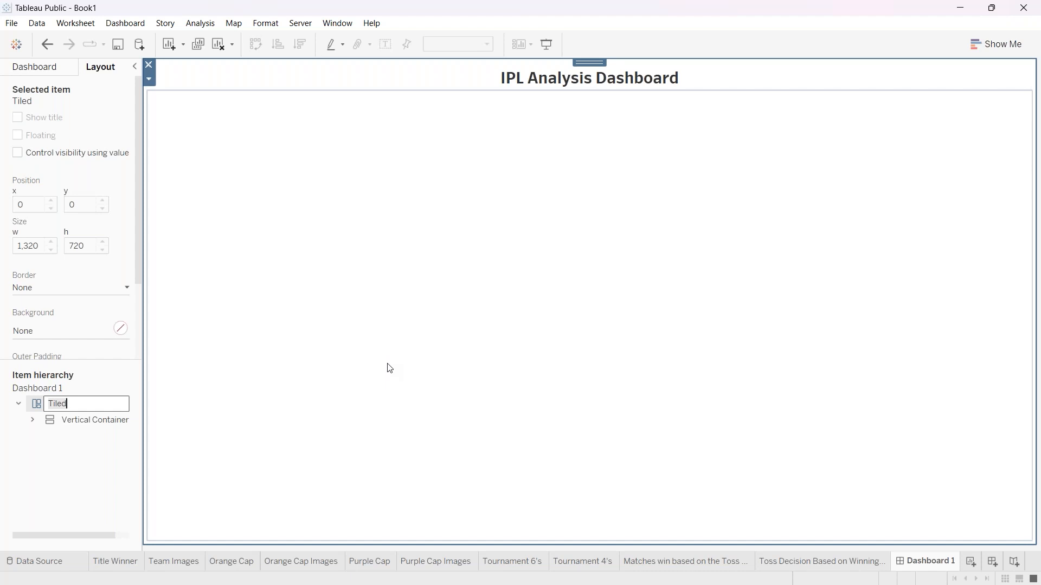
left_click(97, 329)
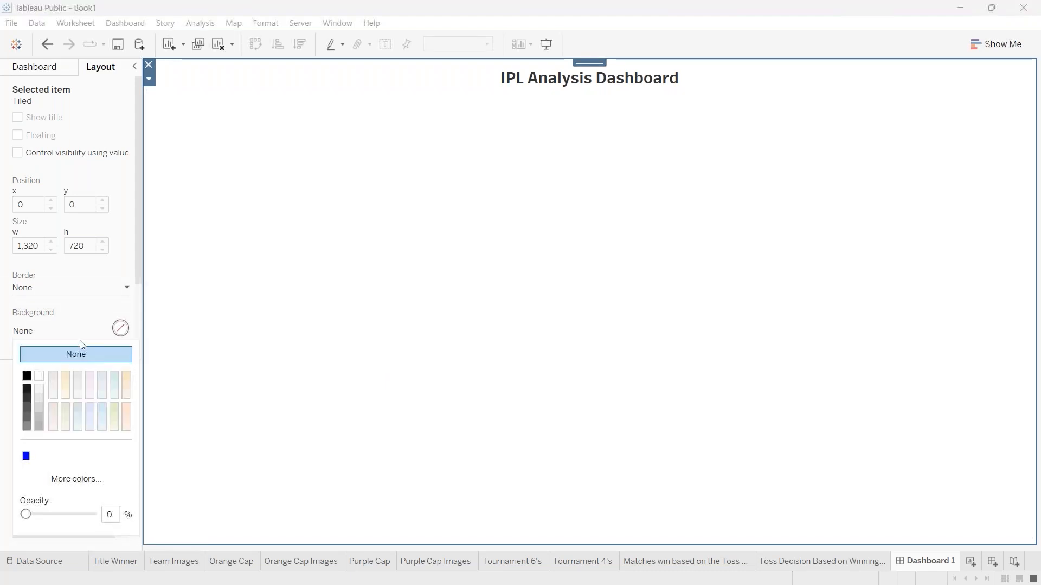
left_click(39, 409)
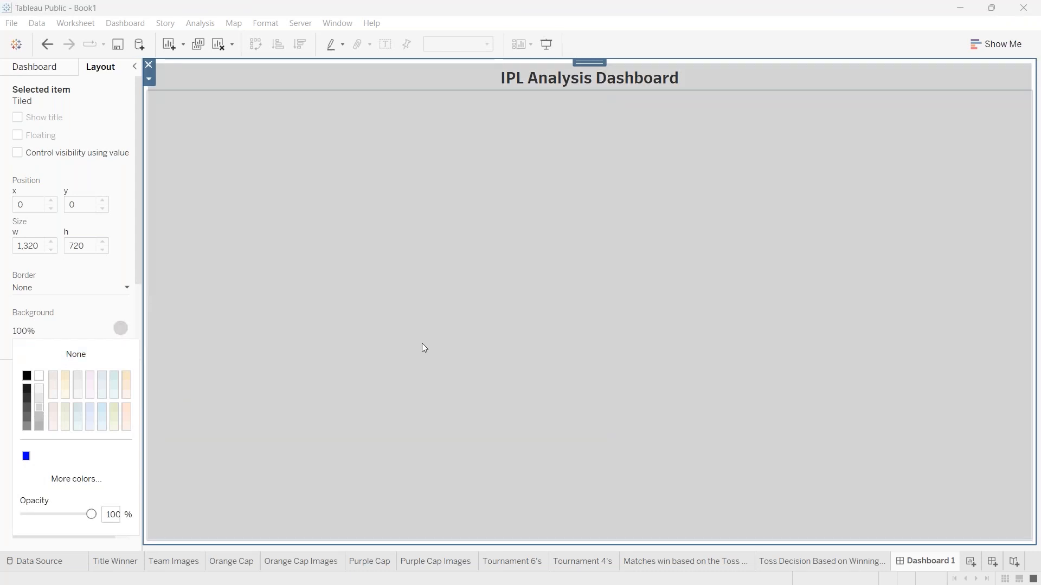
Open the dashboard title's formatting and try blue as the default dashboard shading.
left_click(471, 79)
right_click(471, 80)
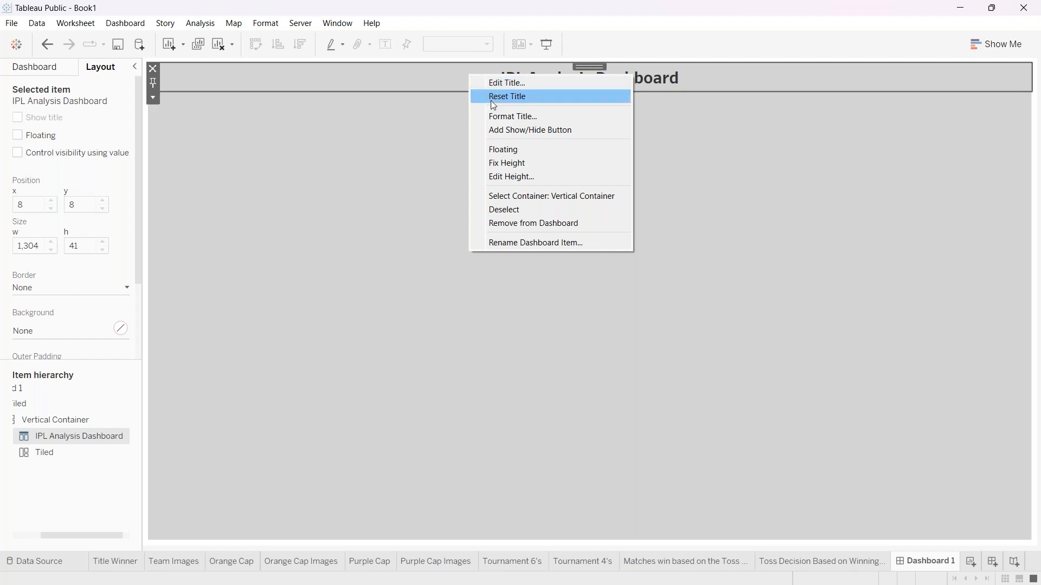
left_click(502, 116)
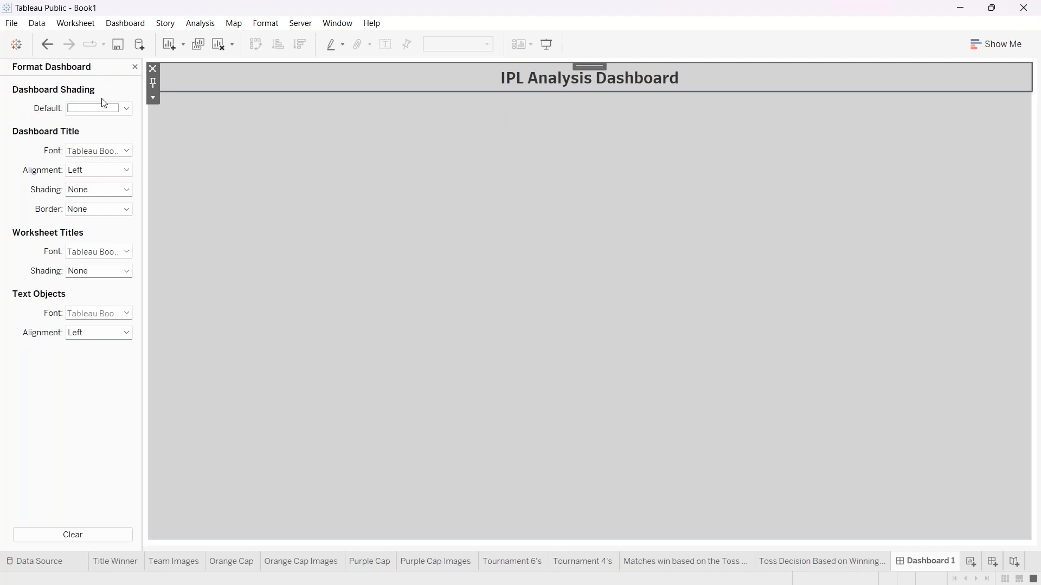
left_click(126, 108)
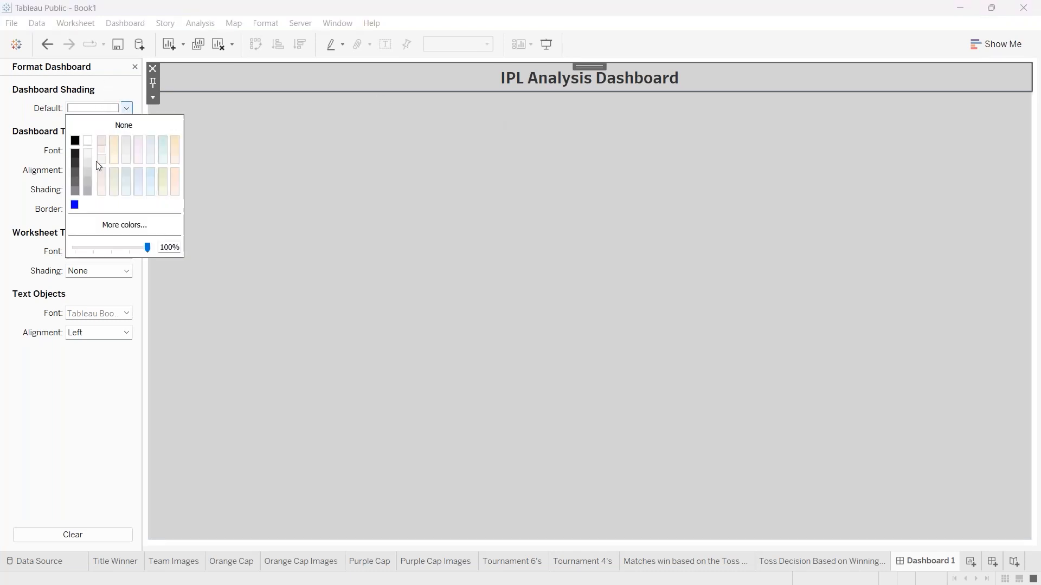
left_click(76, 204)
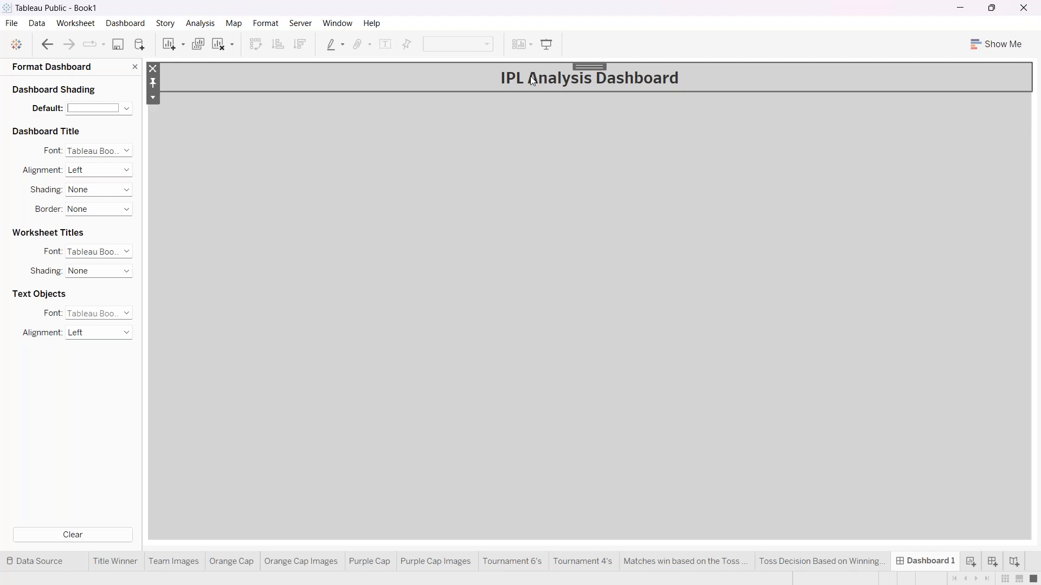
left_click(127, 109)
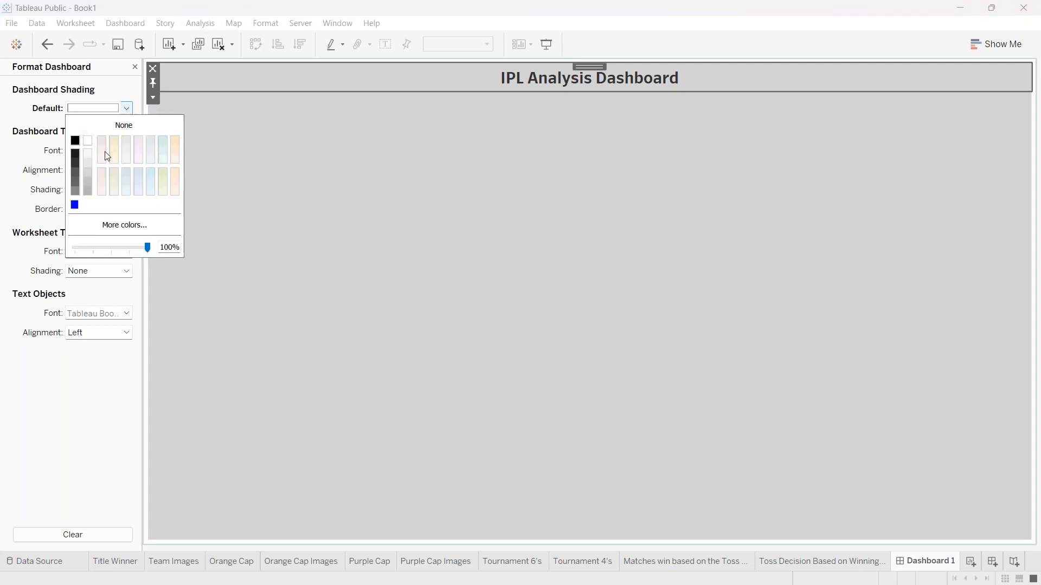
left_click(75, 205)
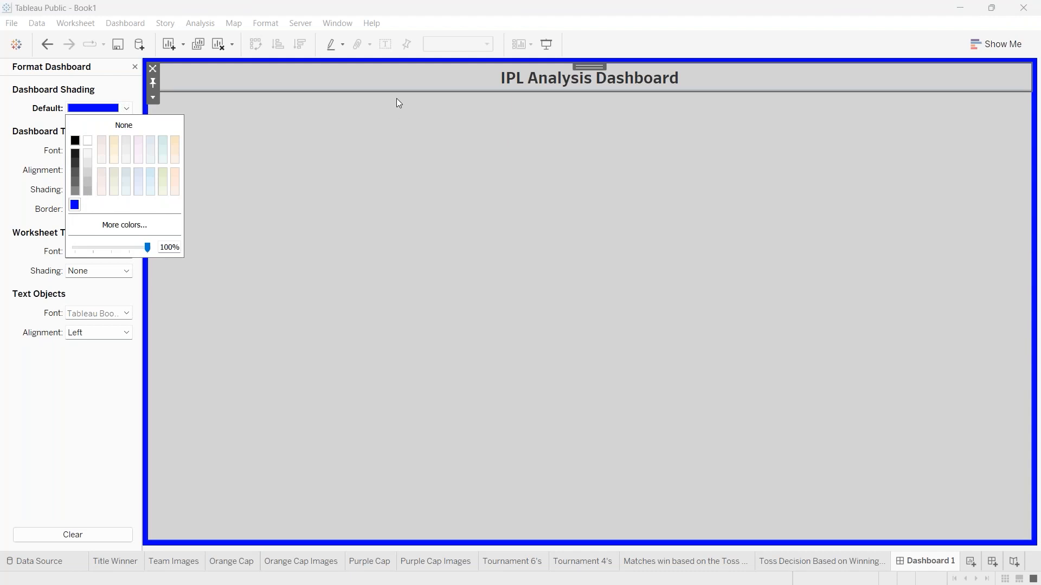
left_click(404, 83)
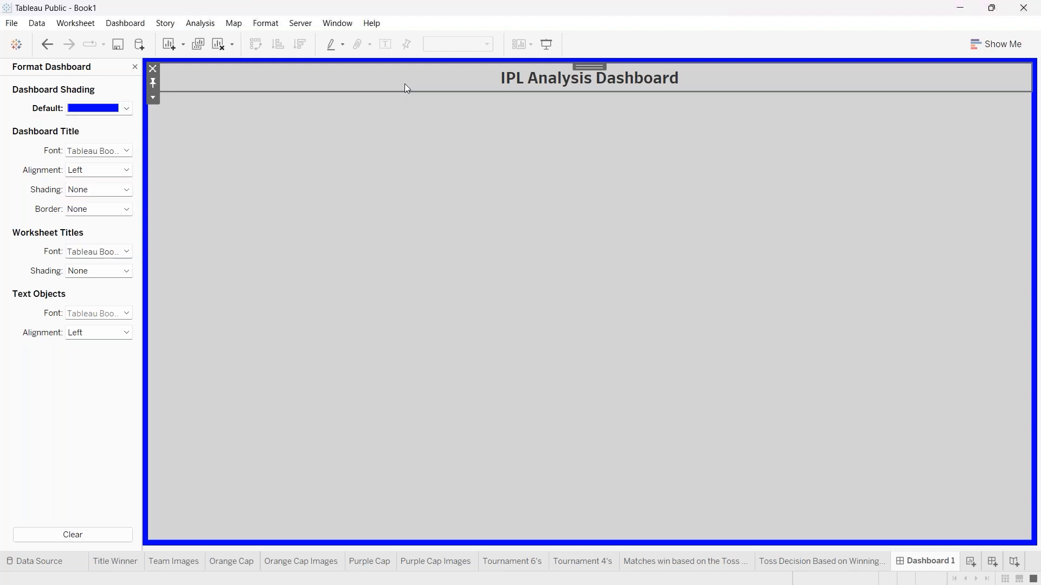
Set the default dashboard shading back to white and close the dashboard formatting.
left_click(126, 107)
left_click(89, 141)
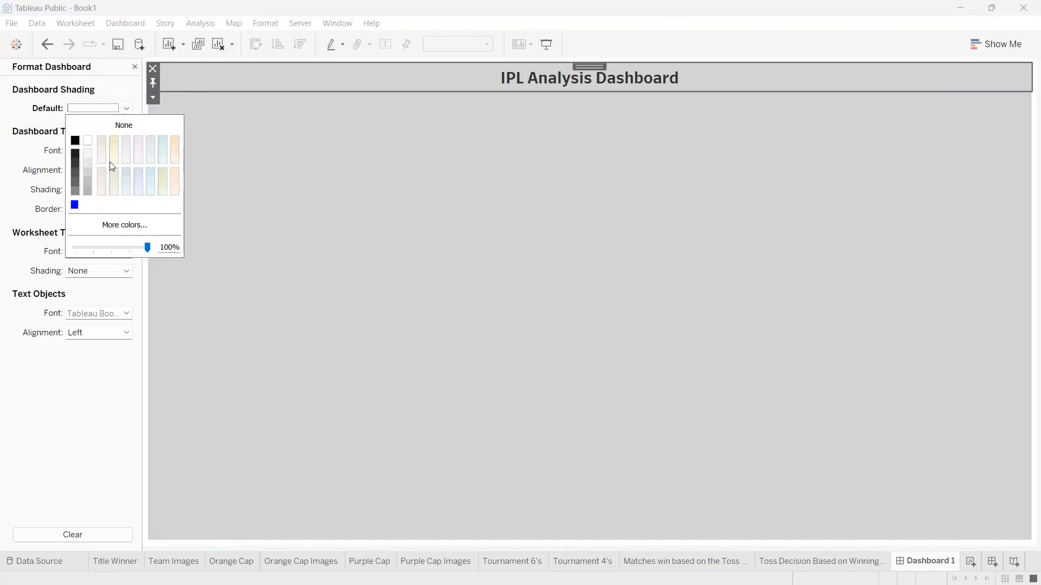
left_click(282, 249)
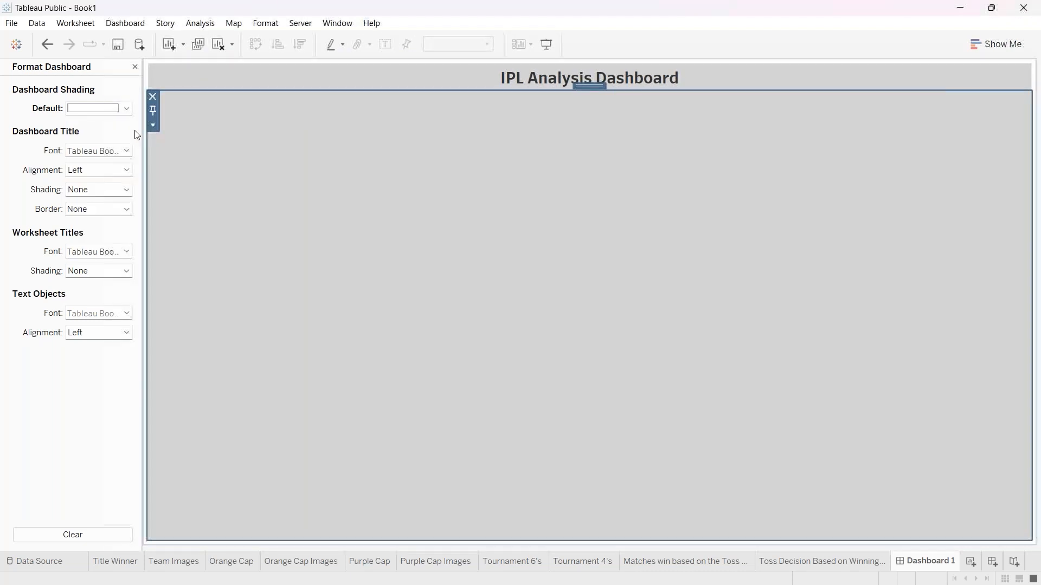
left_click(135, 66)
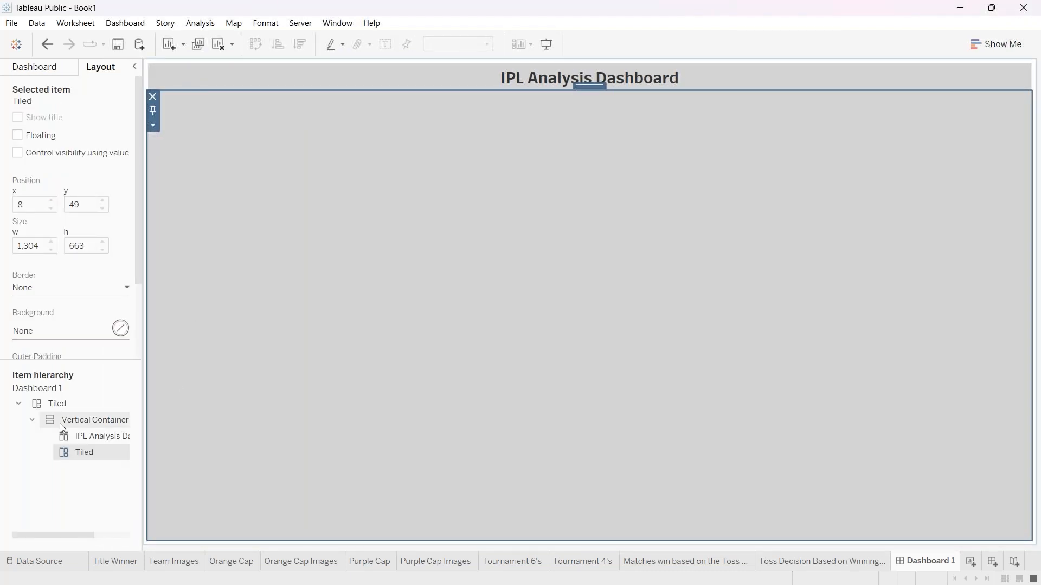
Reopen the formatting from the selected dashboard title, retry blue default shading, and switch it to white.
double_click(79, 455)
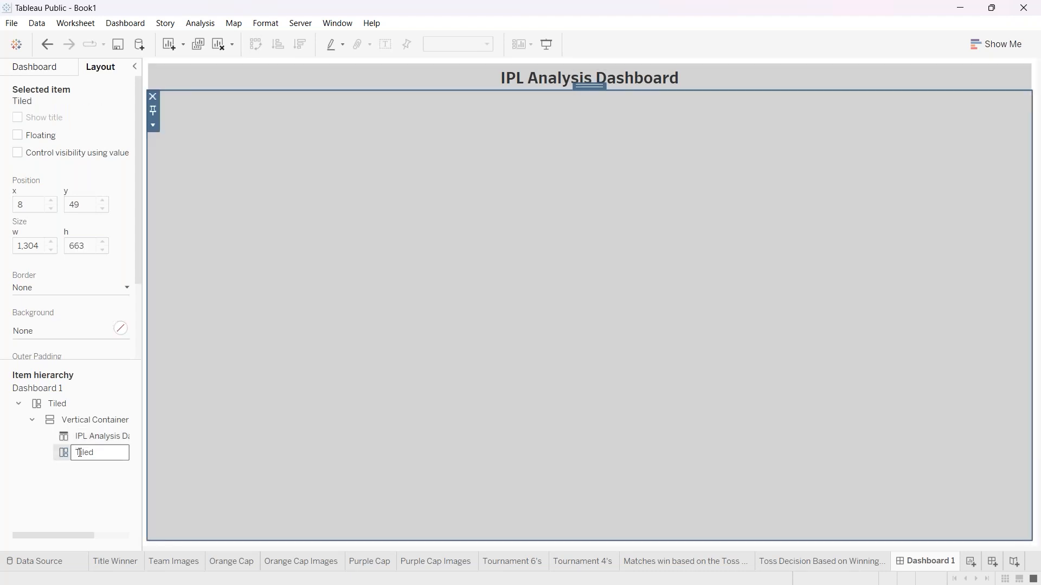
left_click(72, 435)
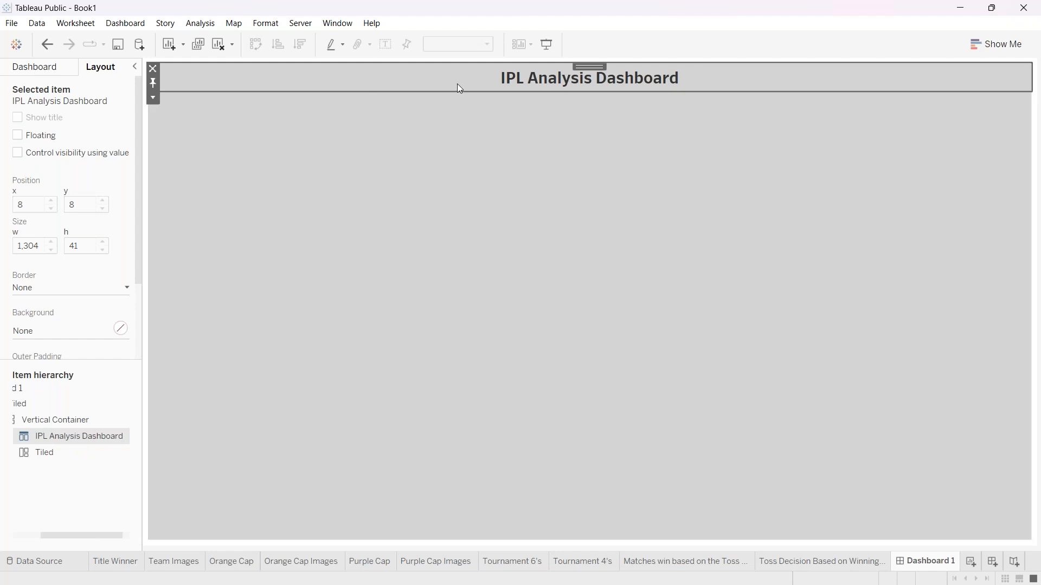
right_click(435, 82)
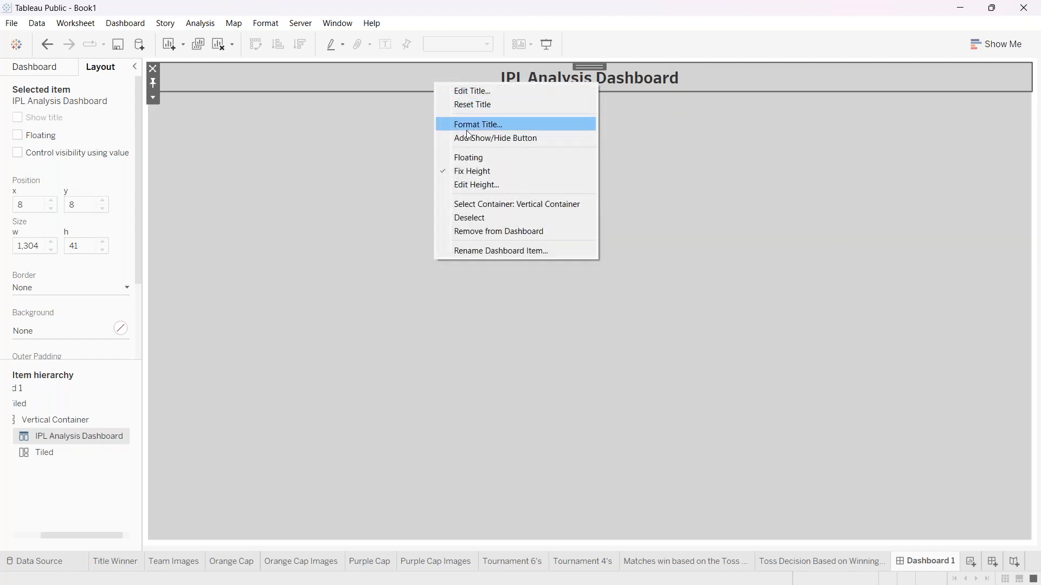
left_click(469, 125)
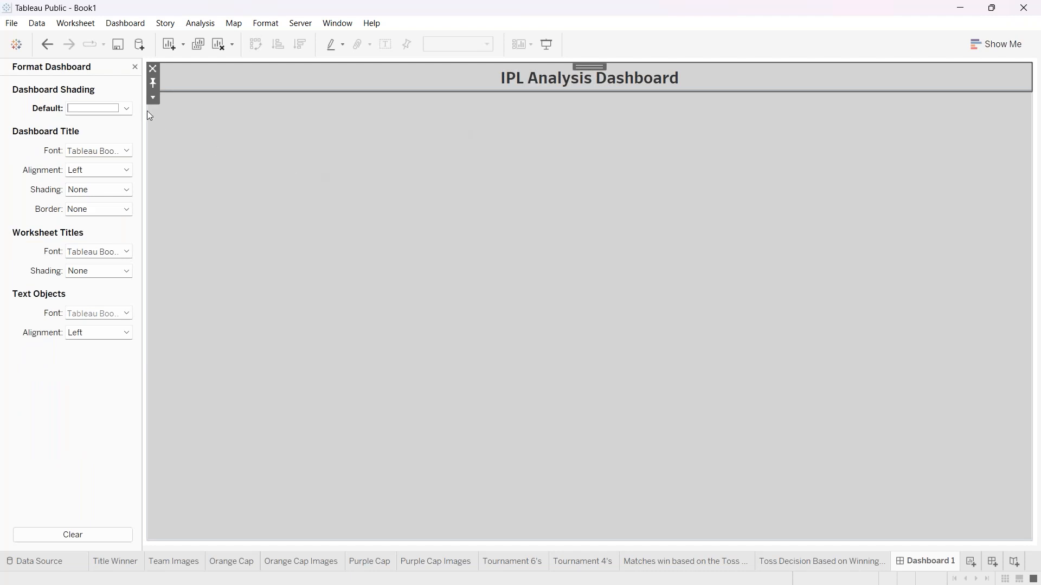
left_click(126, 108)
left_click(74, 205)
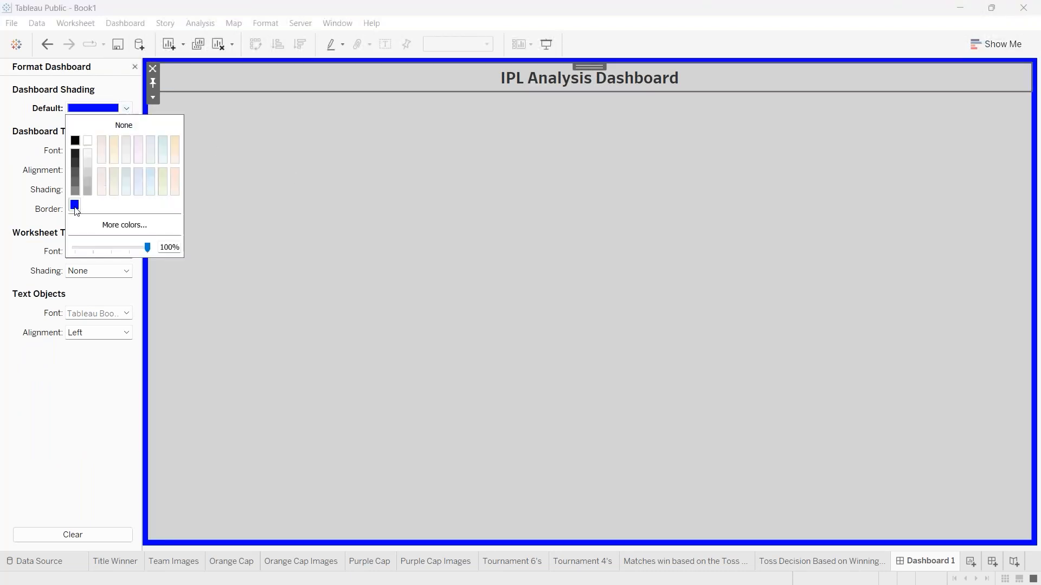
left_click(87, 141)
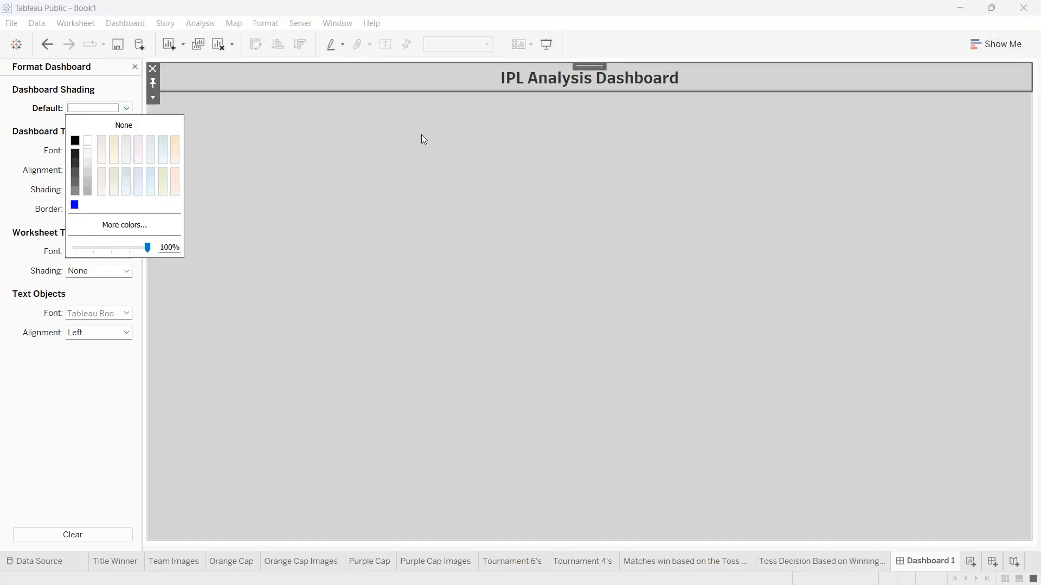
left_click(422, 134)
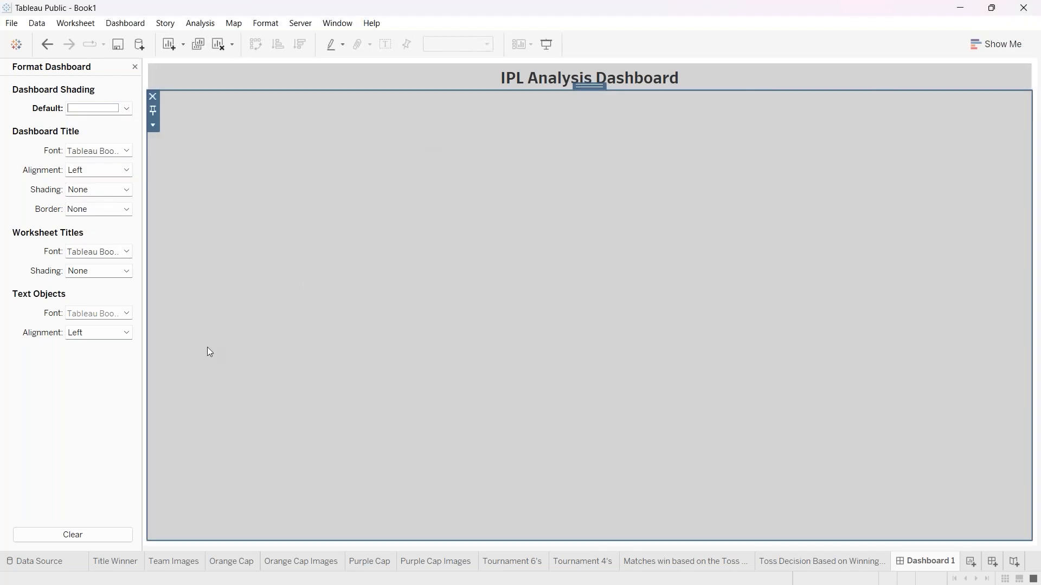
Close the dashboard formatting and undo the shading changes and the Tiled container's gray background.
left_click(135, 67)
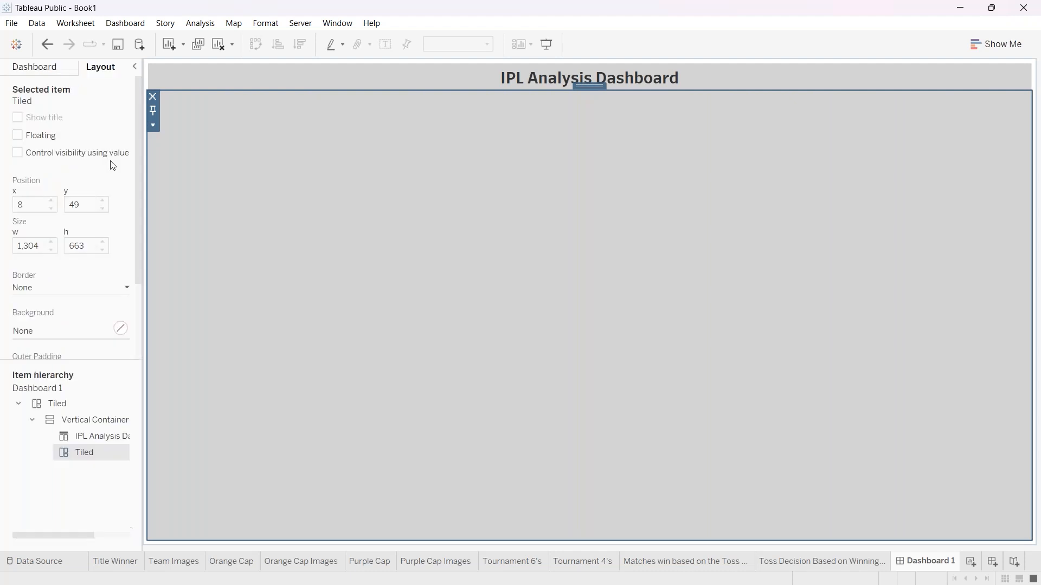
left_click(37, 412)
left_click(50, 50)
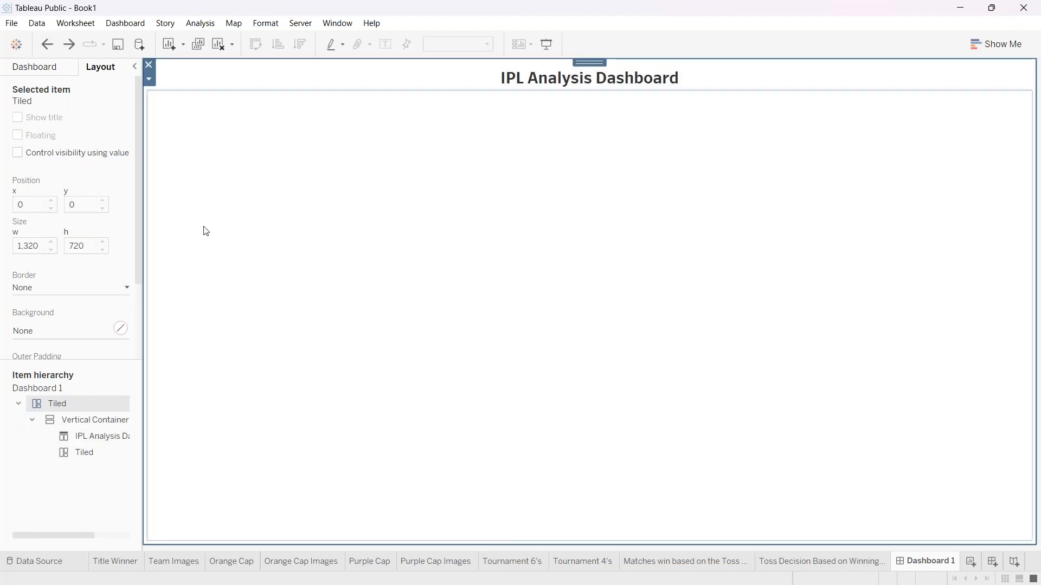
Test blue default dashboard shading without the container fill and return the shading to white.
left_click(292, 75)
right_click(292, 81)
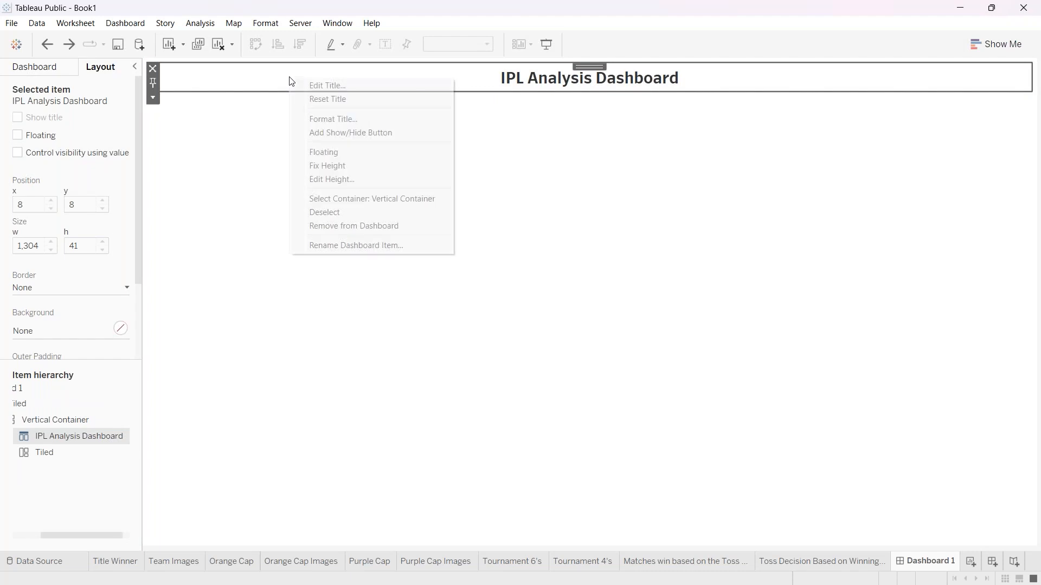
left_click(326, 119)
left_click(127, 108)
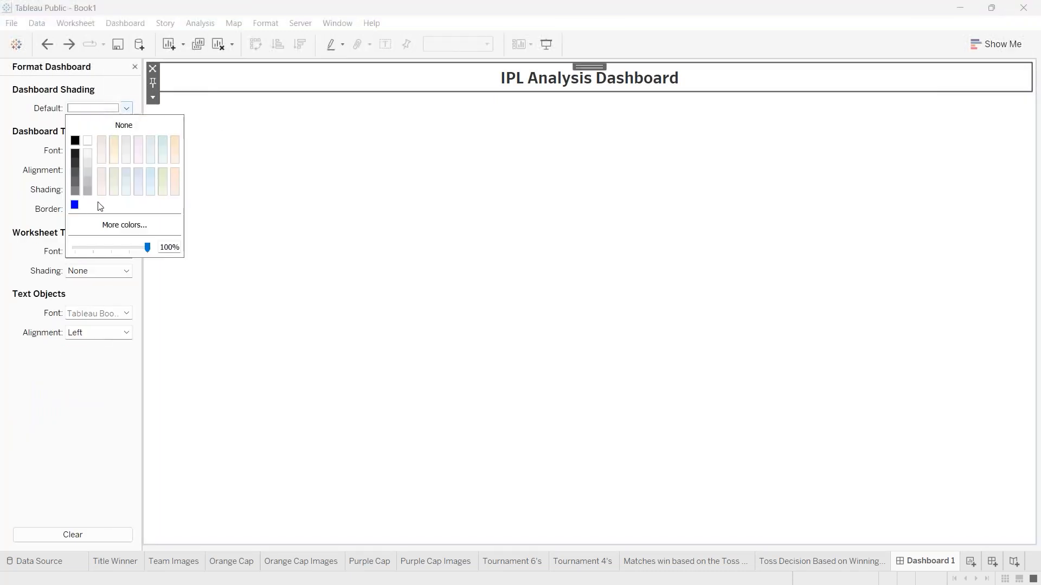
left_click(75, 204)
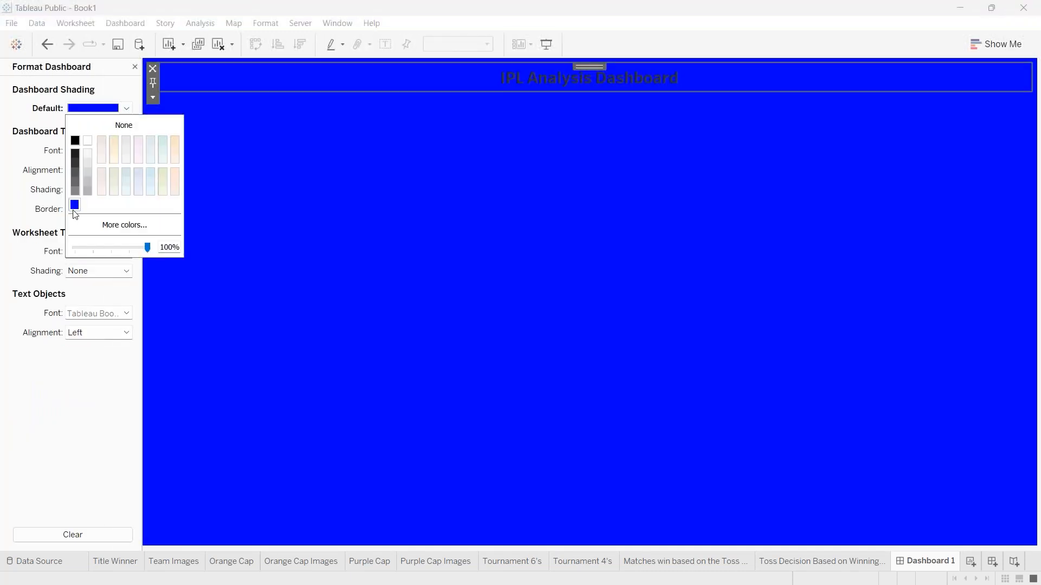
left_click(88, 140)
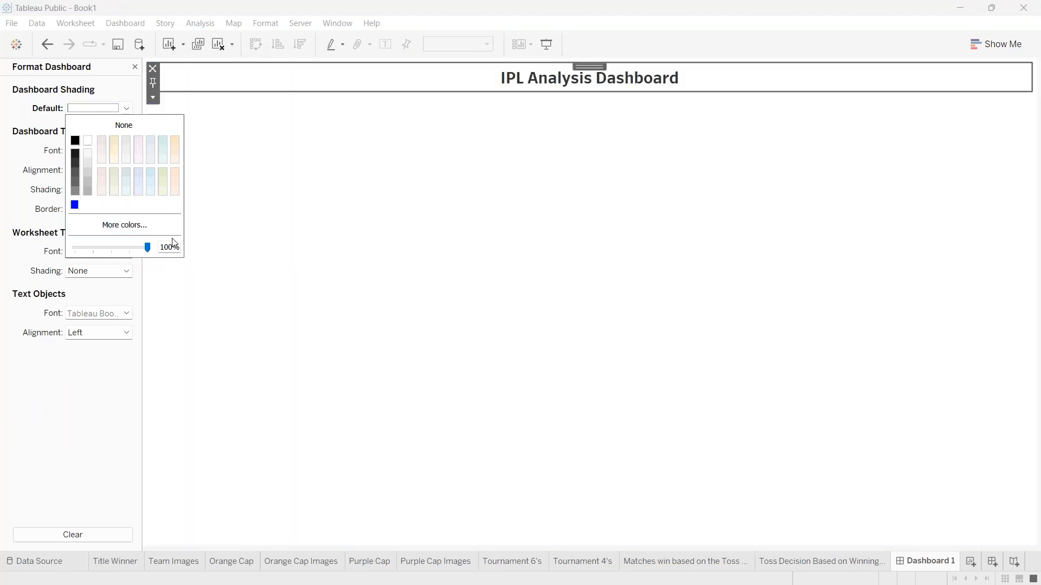
left_click(367, 212)
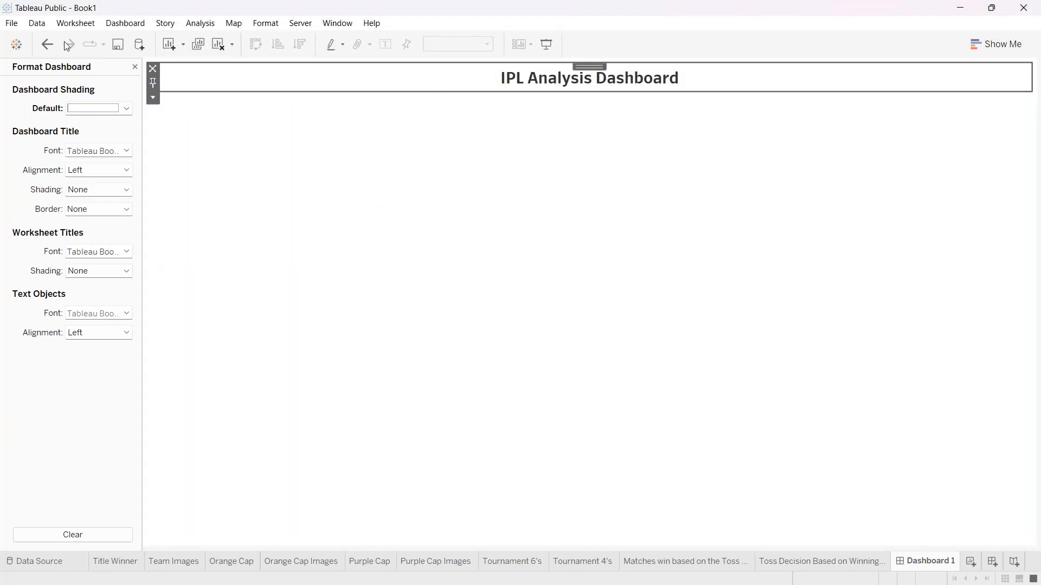
Undo the dashboard shading changes and the earlier edit of the dashboard title.
left_click(48, 45)
left_click(47, 44)
left_click(48, 45)
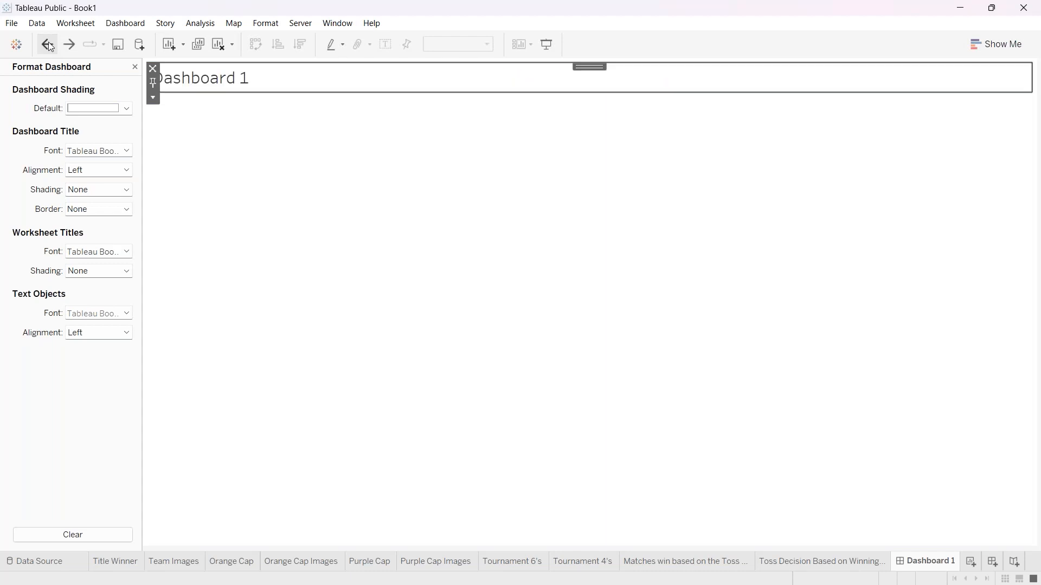
Replace the dashboard title text with "IPL Analysis" and set its font to Tableau Bold.
right_click(296, 85)
left_click(322, 92)
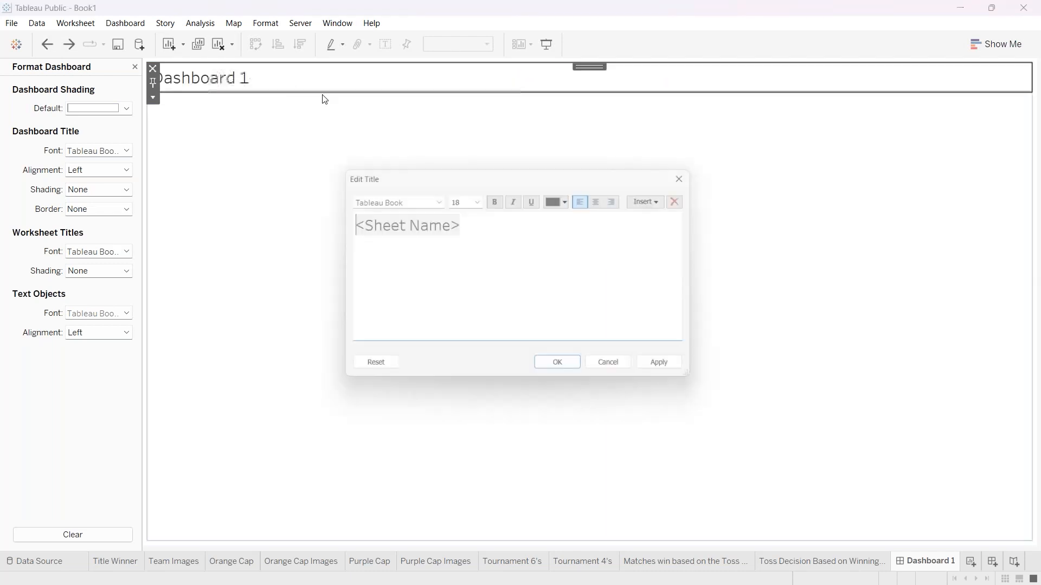
key("ctrl+a")
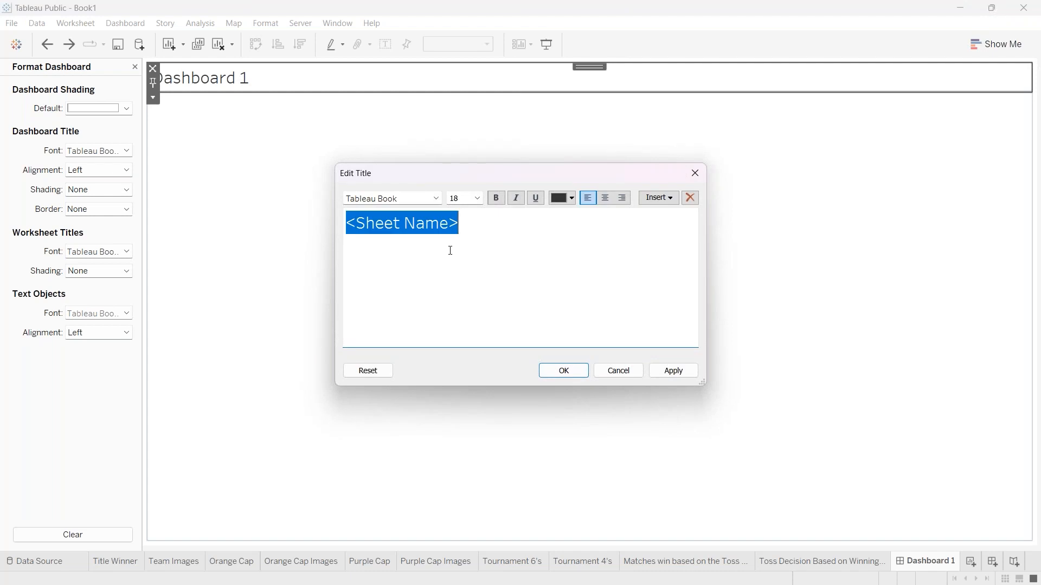
type("IPL Analysis")
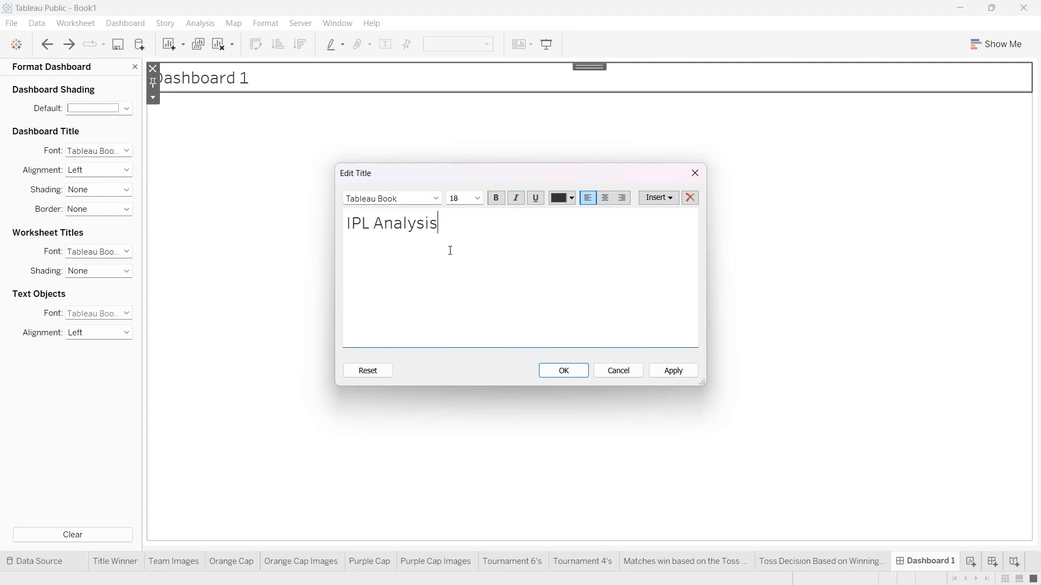
key("ctrl+a")
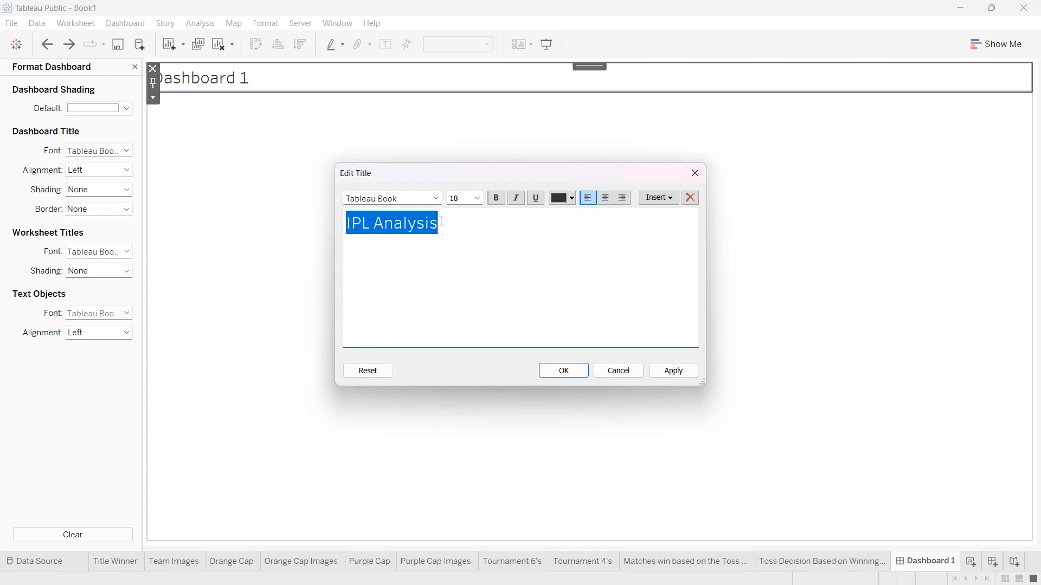
left_click(435, 201)
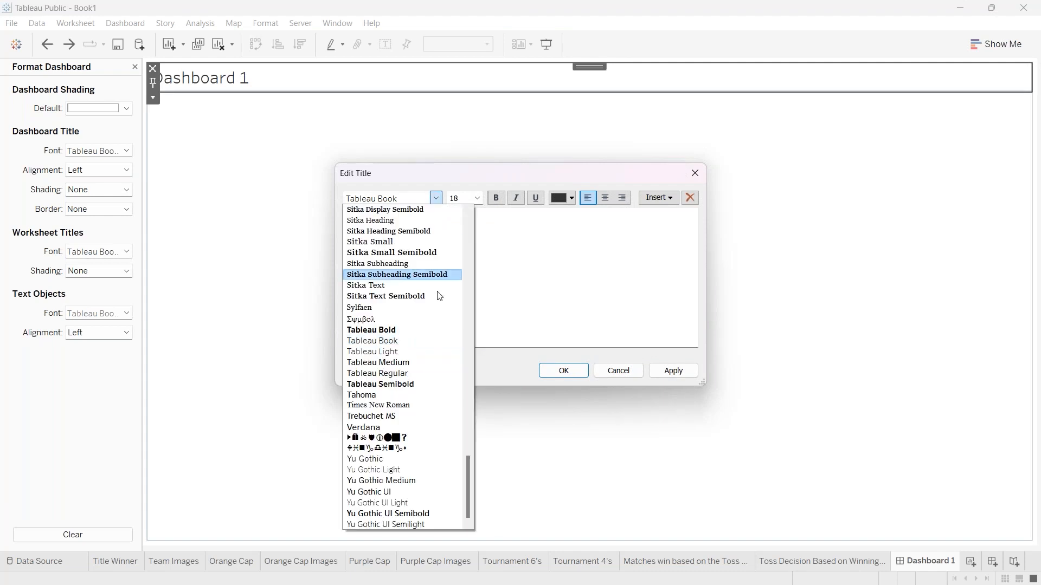
left_click(412, 329)
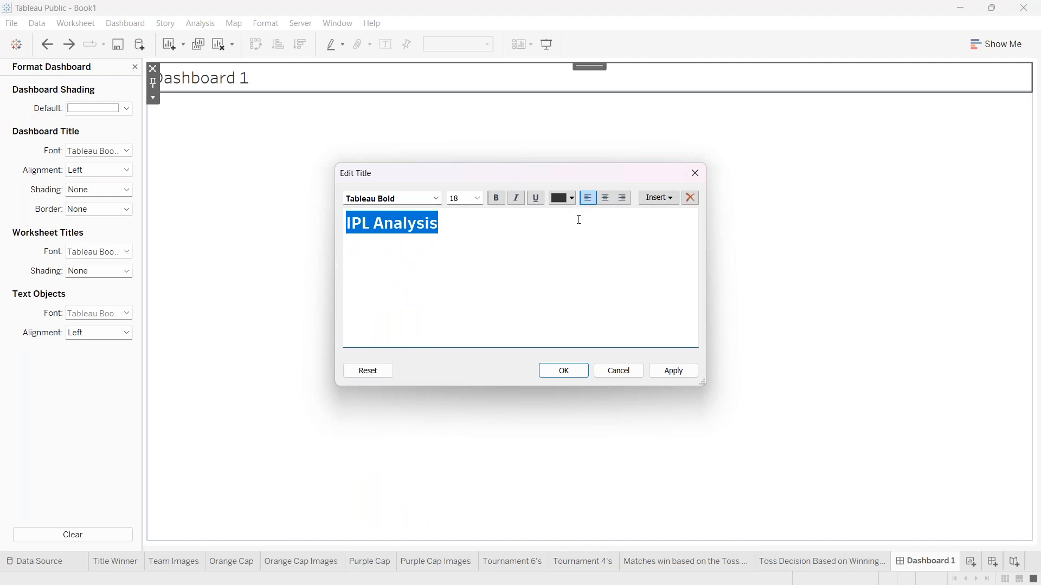
Colour the "IPL Analysis" title text black, centre it, and apply the title changes.
left_click(573, 200)
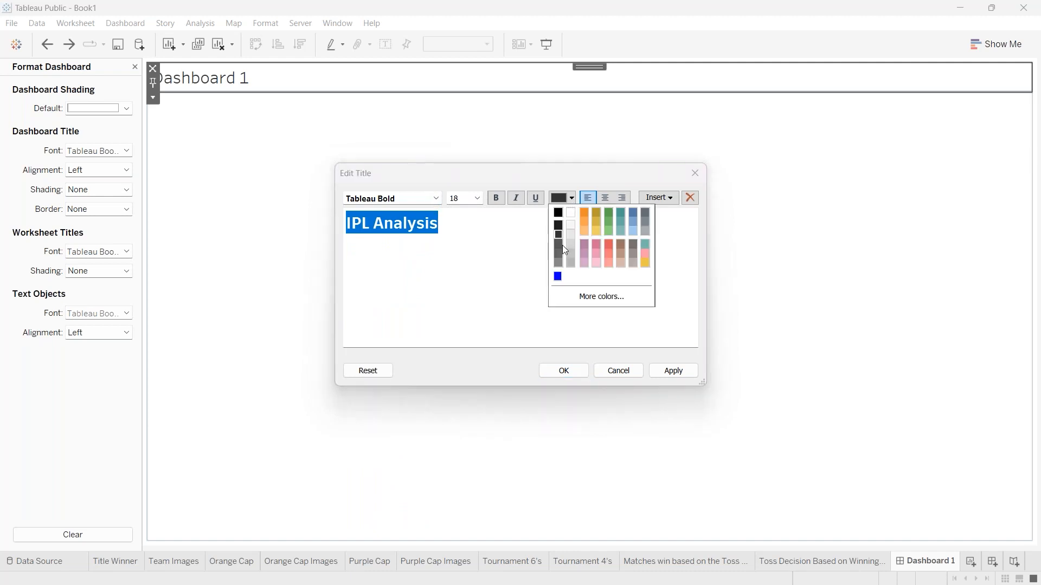
left_click(557, 277)
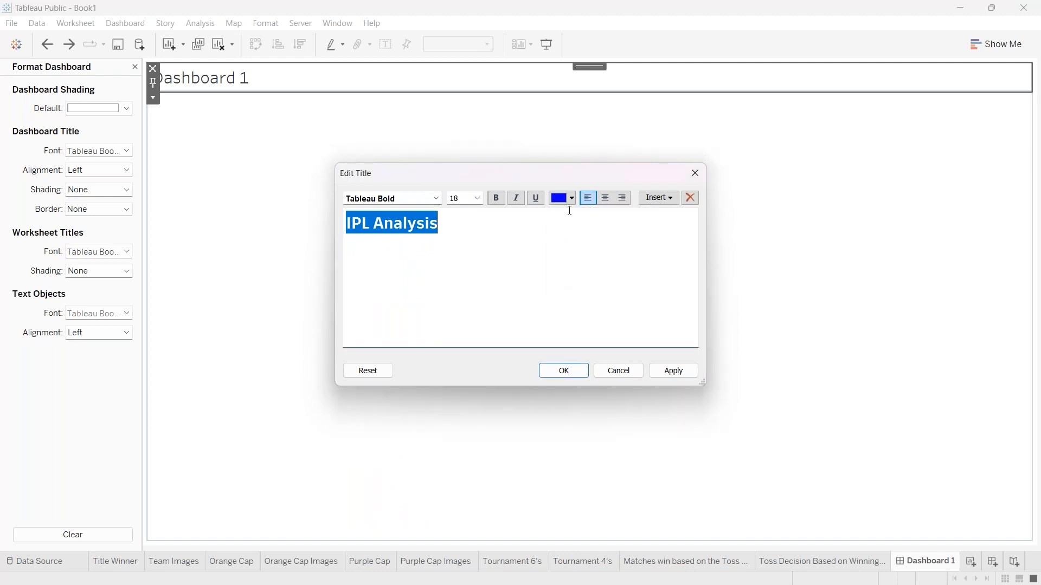
left_click(572, 198)
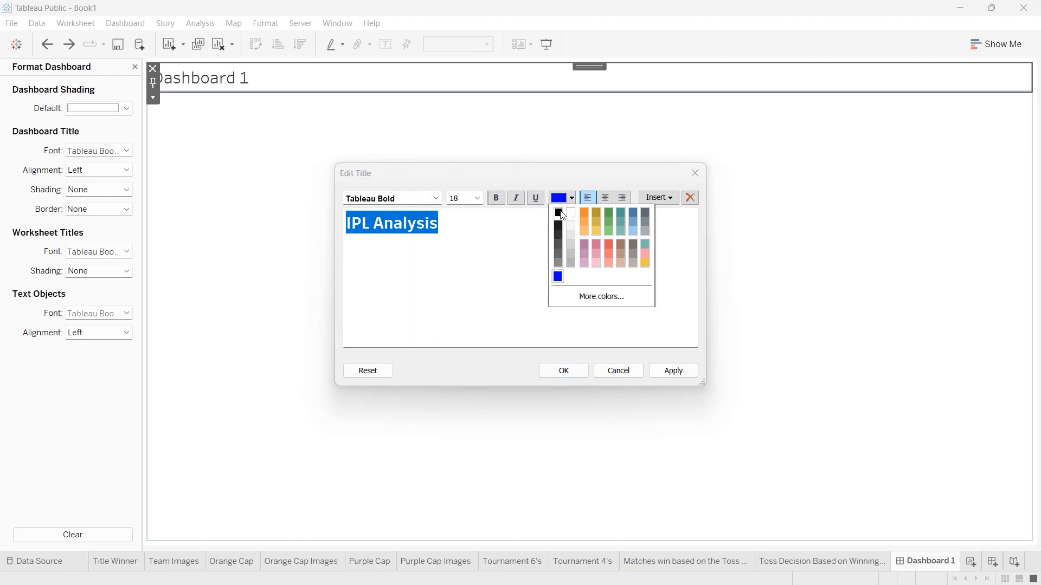
left_click(563, 211)
left_click(604, 198)
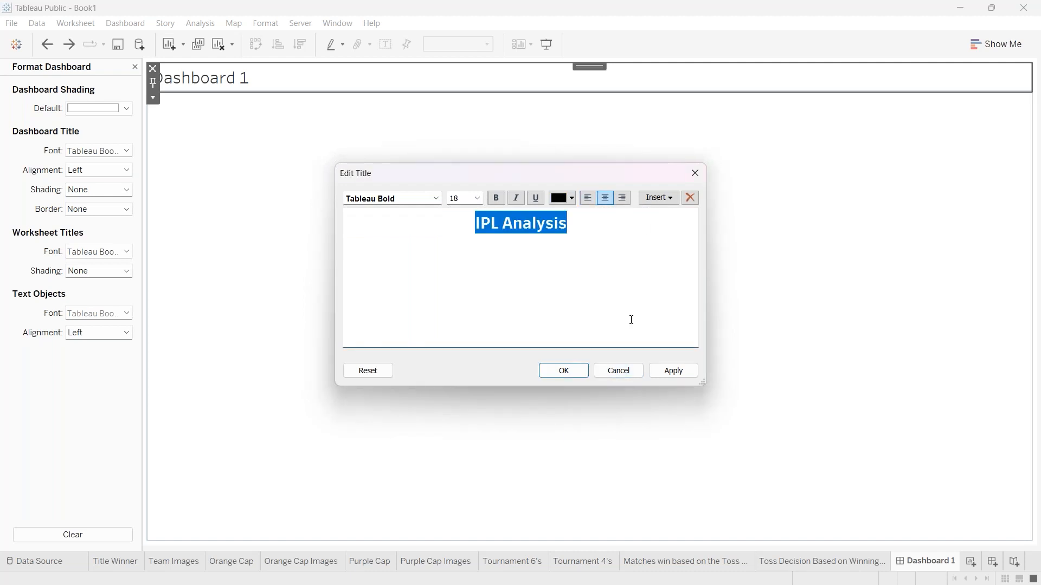
left_click(673, 373)
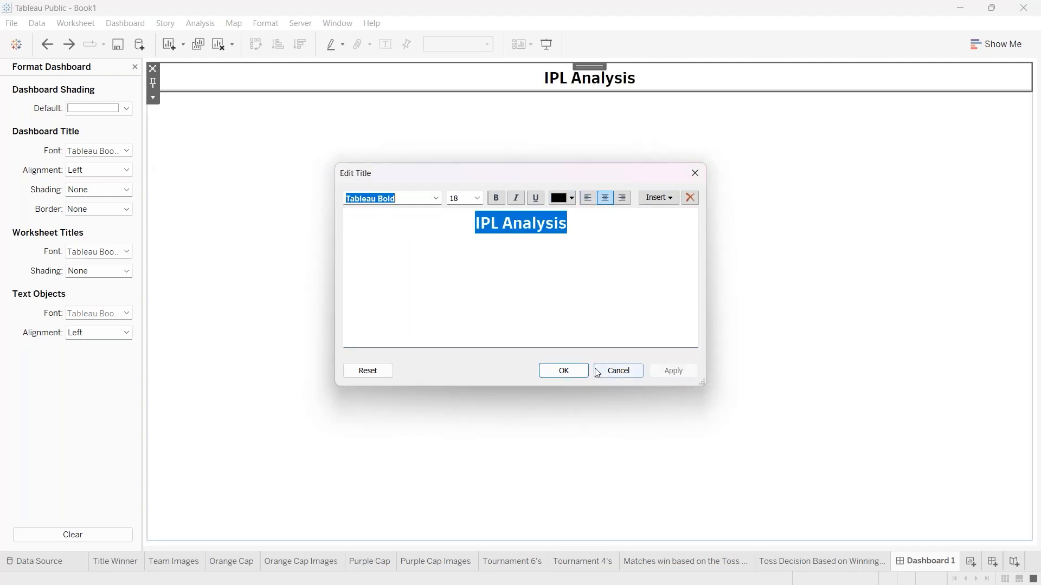
left_click(567, 369)
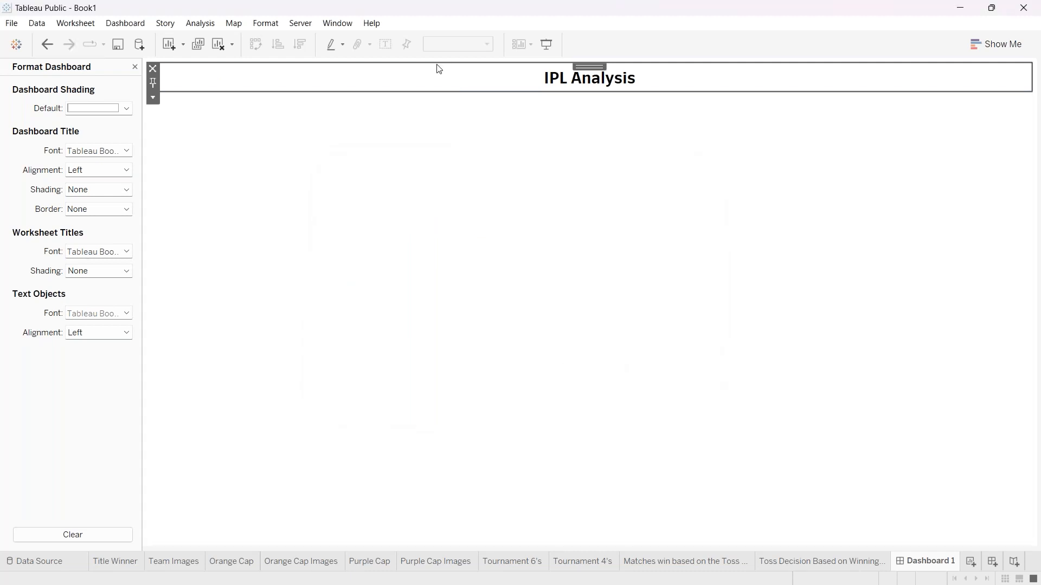
Try blue as the default dashboard shading, return it to white, and close the dashboard formatting.
left_click(127, 108)
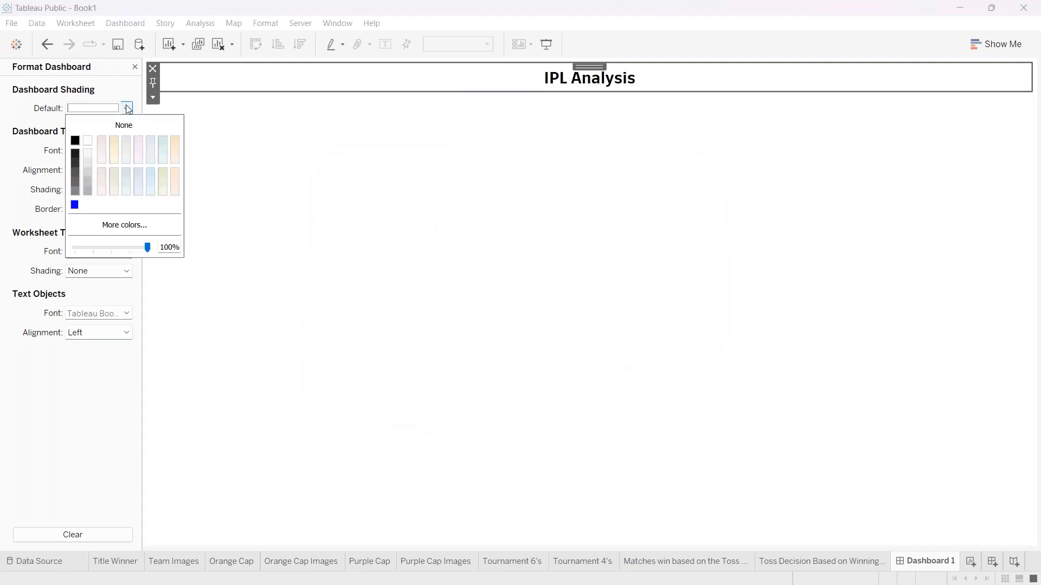
left_click(75, 205)
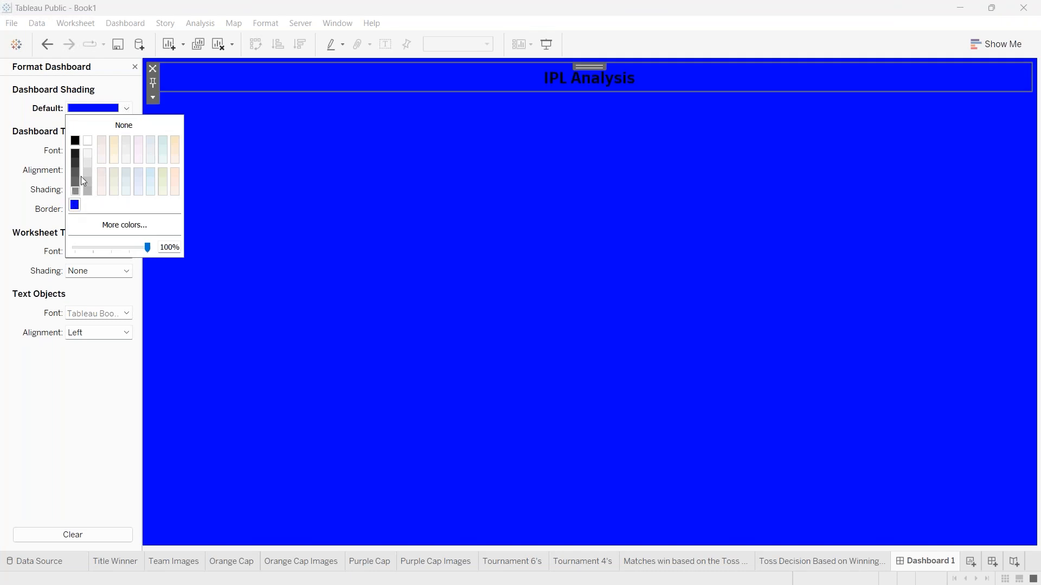
left_click(87, 141)
left_click(333, 273)
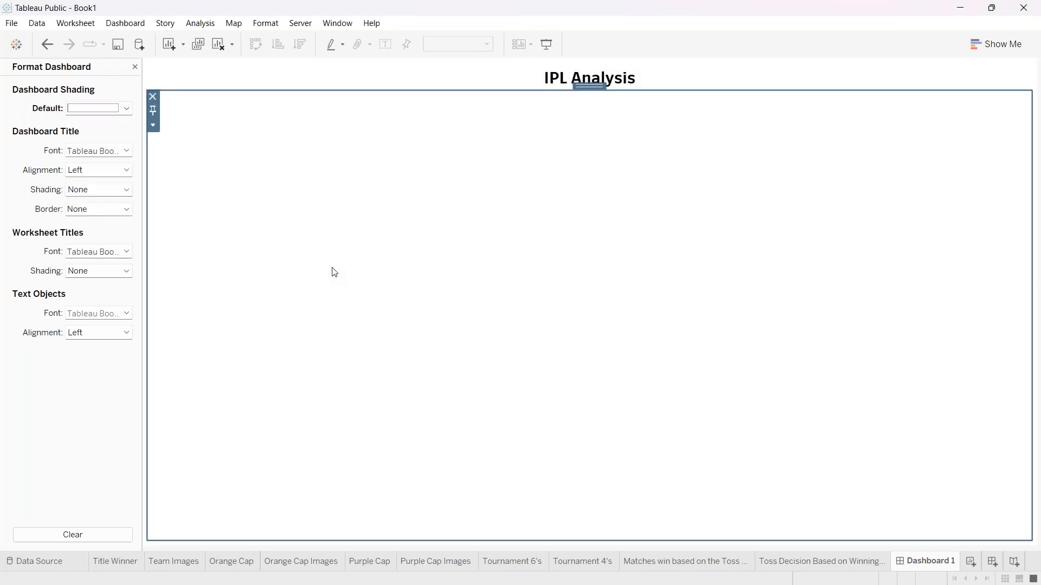
left_click(387, 84)
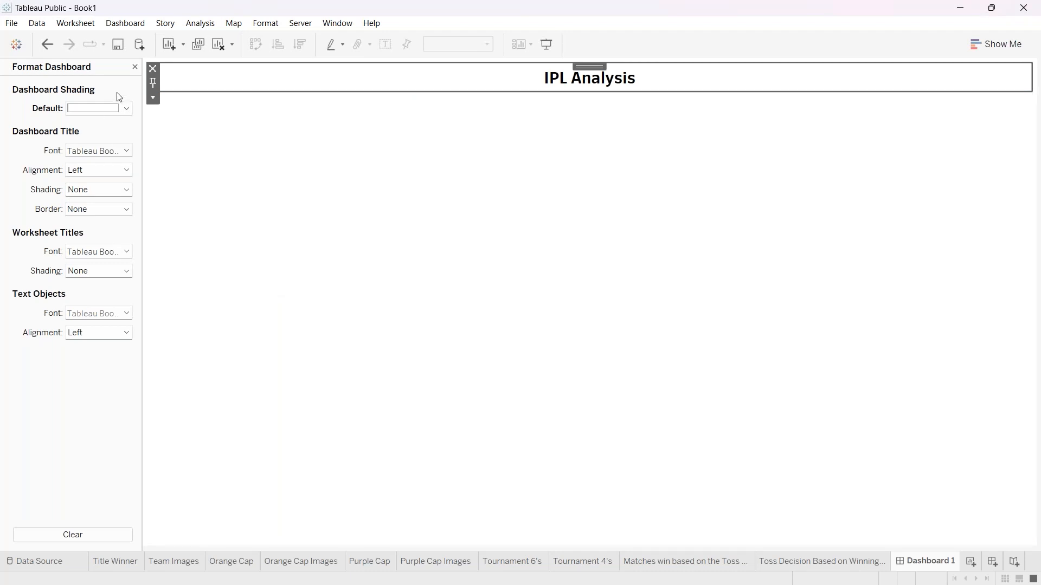
left_click(136, 66)
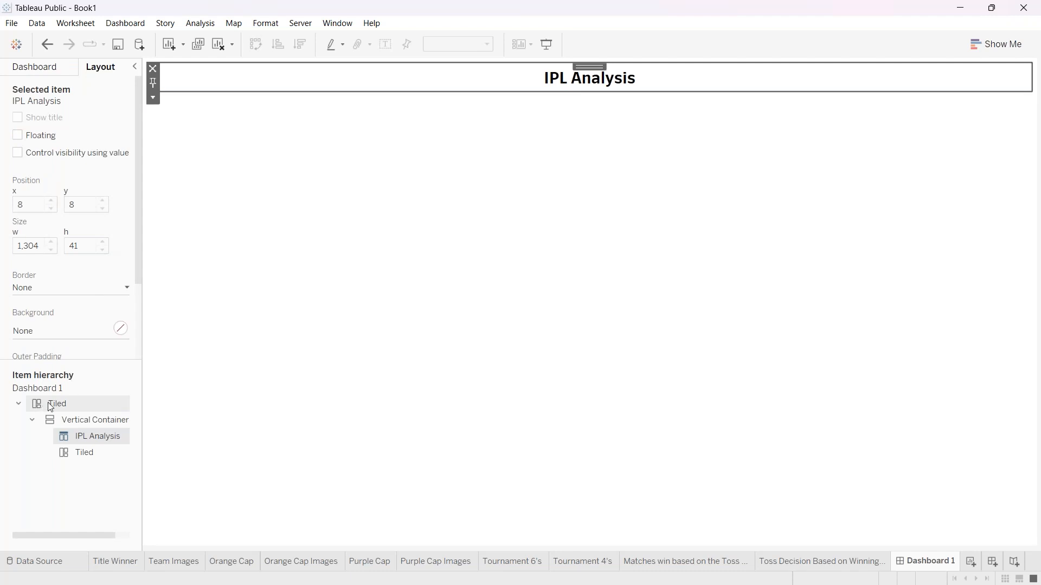
Inspect the Tiled containers, the Vertical Container and the IPL Analysis title through the item hierarchy.
left_click(71, 421)
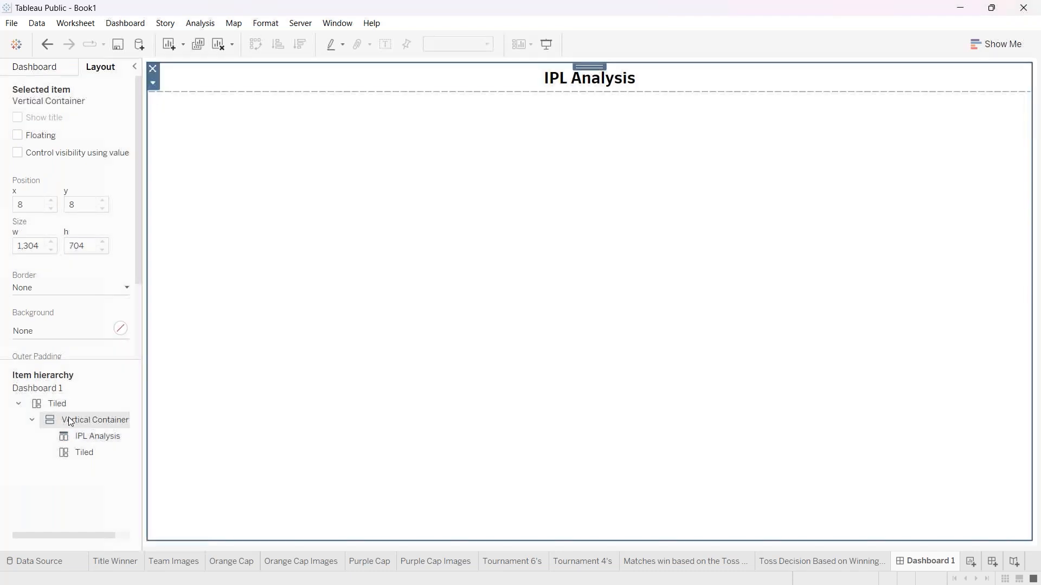
left_click(44, 407)
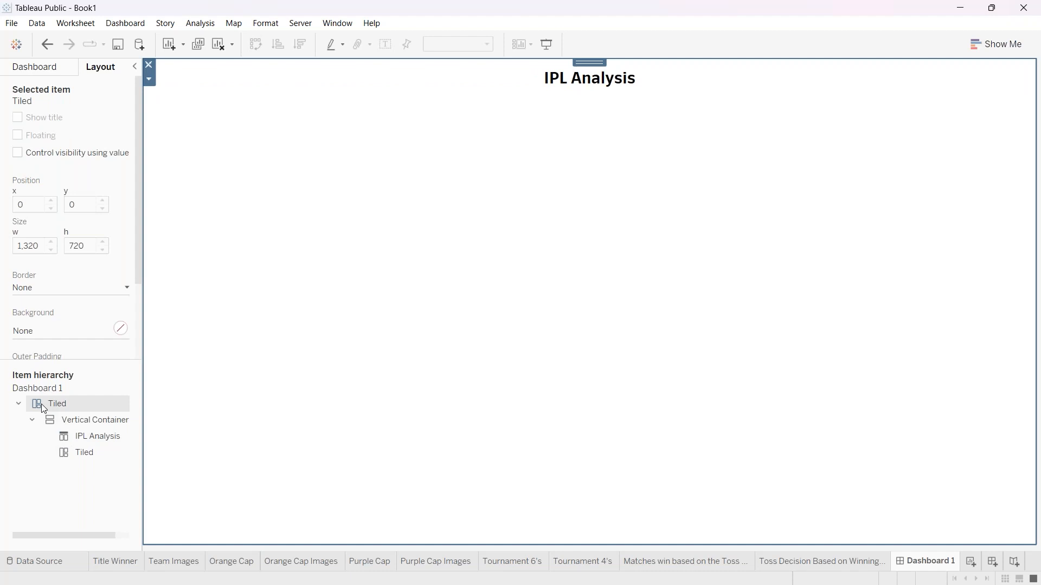
left_click(65, 421)
left_click(63, 433)
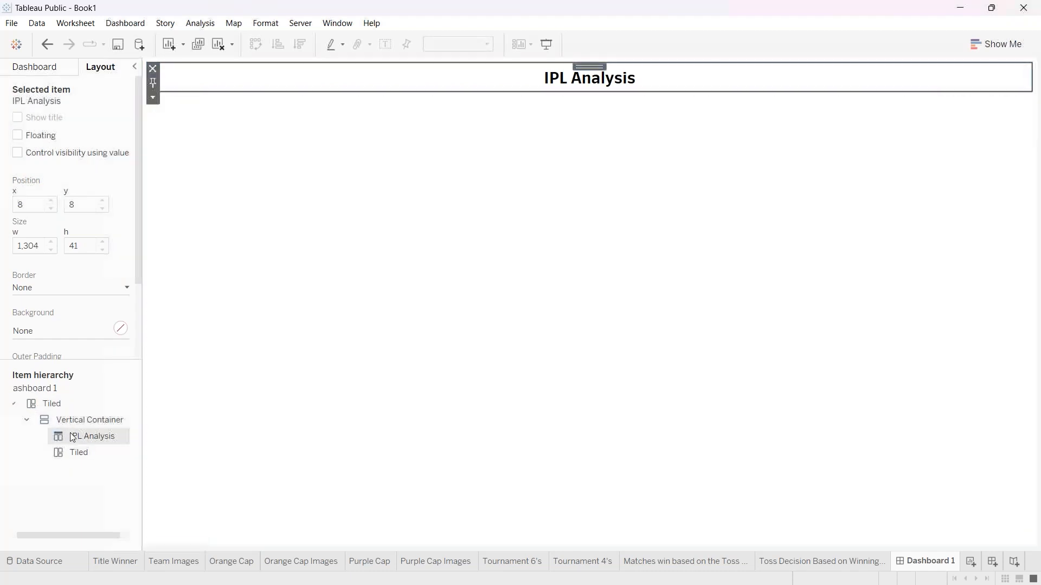
left_click(85, 453)
left_click(87, 437)
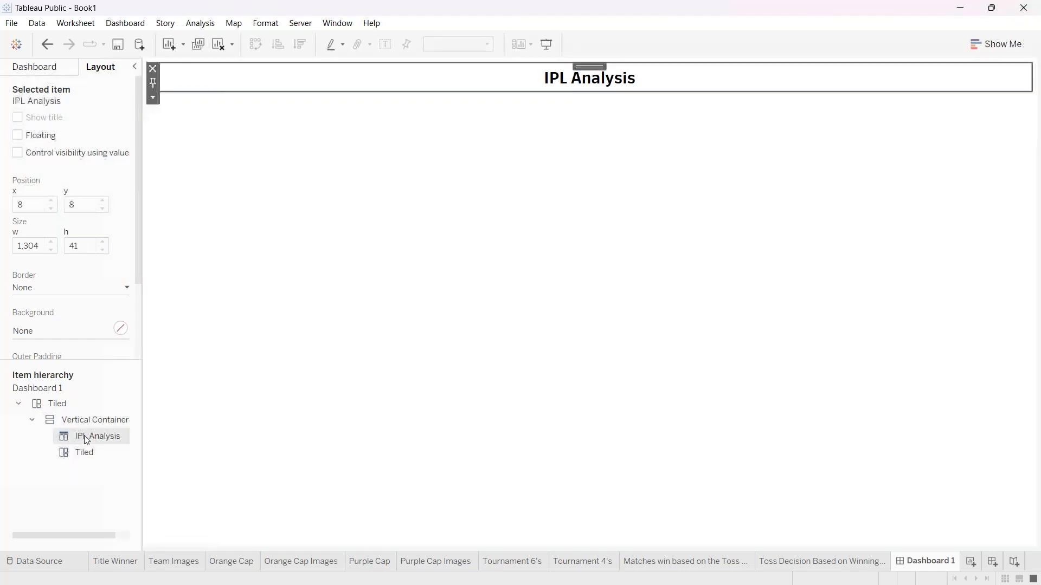
Open formatting from the IPL Analysis item, retry blue default shading, switch back to white, and close the formatting.
right_click(86, 438)
left_click(158, 301)
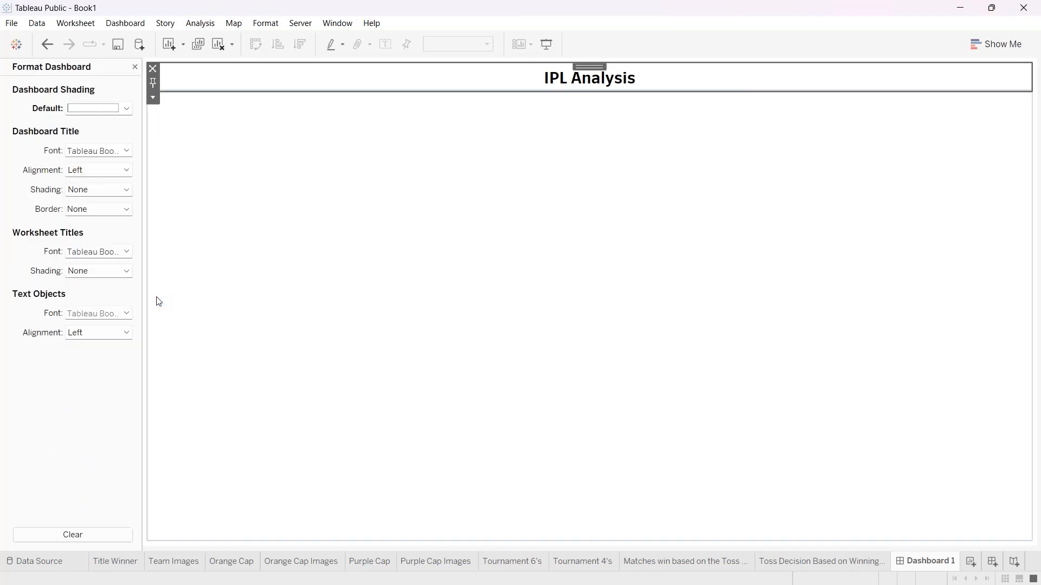
left_click(126, 108)
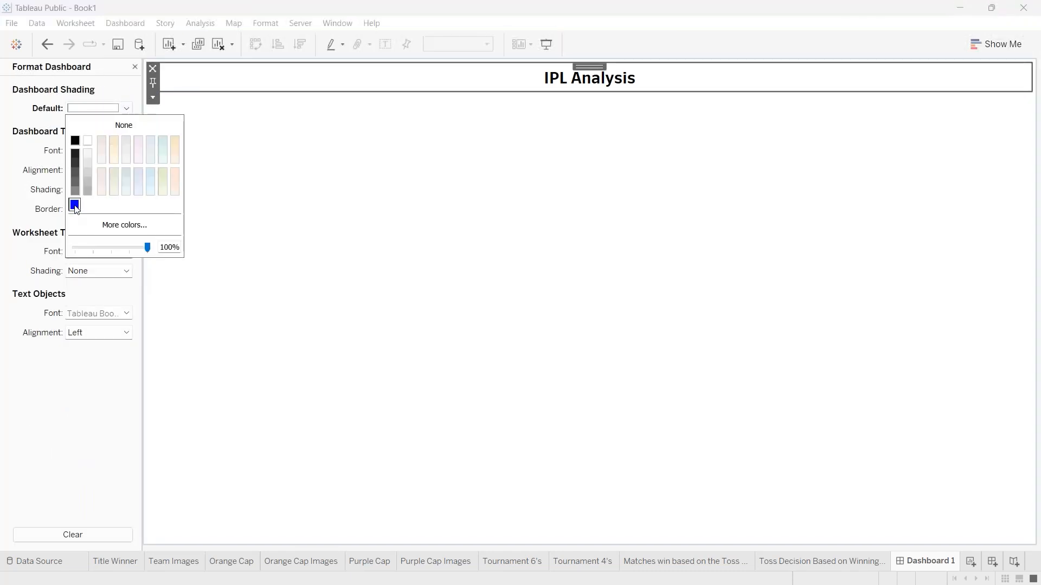
left_click(74, 205)
left_click(88, 146)
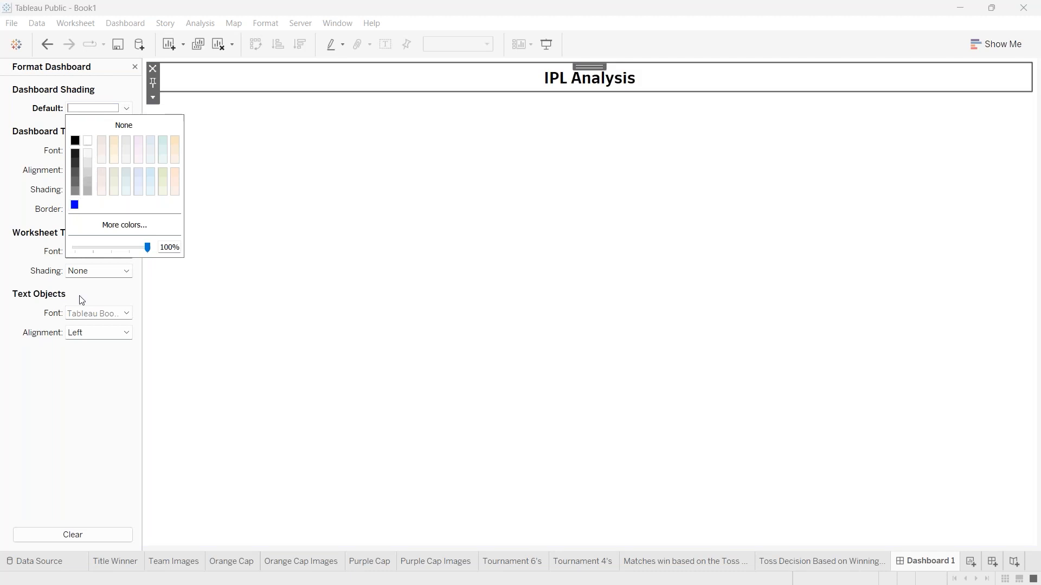
left_click(87, 385)
left_click(136, 66)
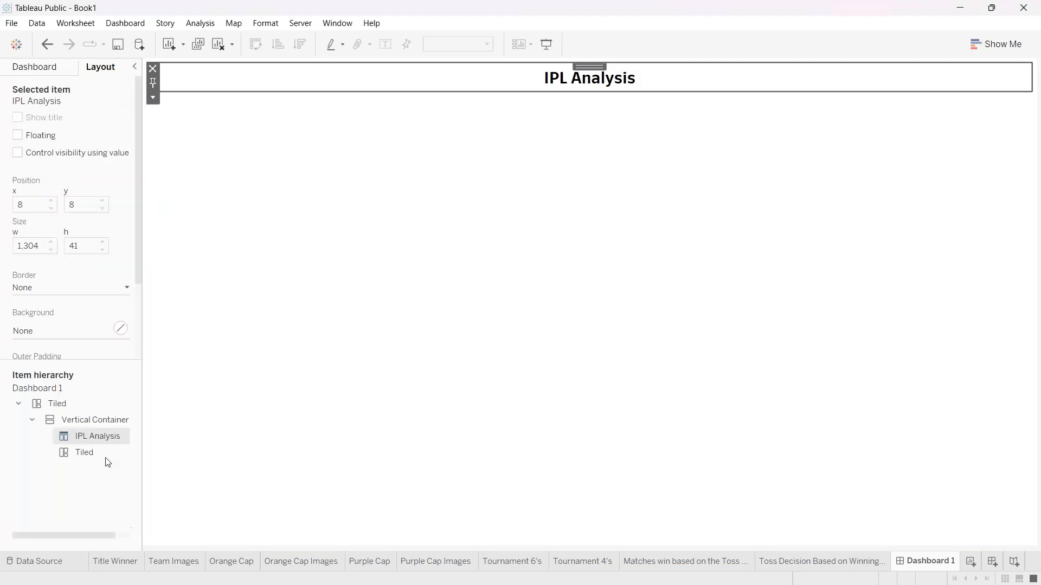
Examine the lower Tiled container's layout settings and the item hierarchy's nesting, and return to the dashboard's sheets and objects.
left_click(82, 460)
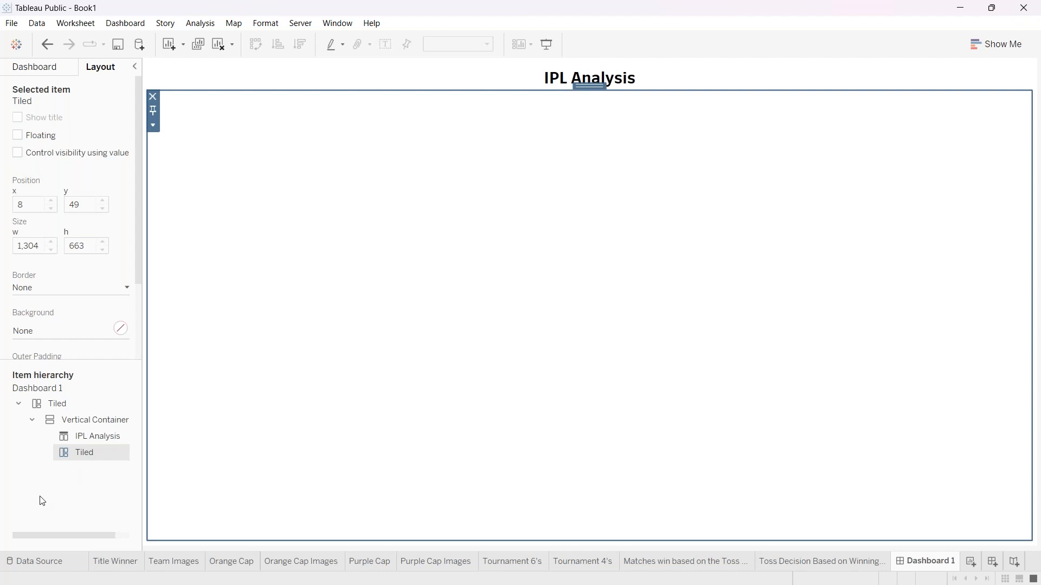
left_click(36, 421)
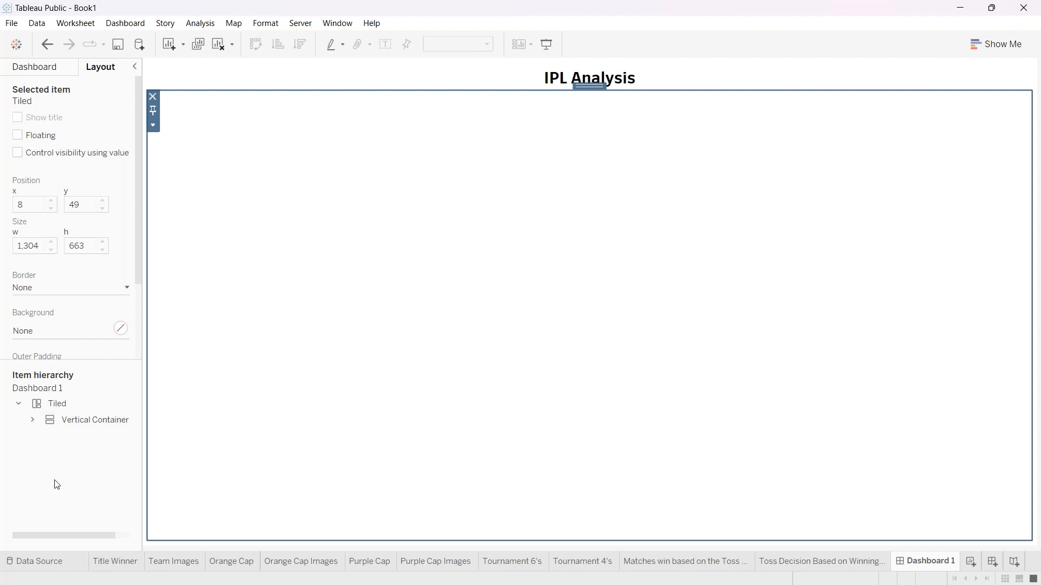
left_click(34, 421)
left_click(18, 404)
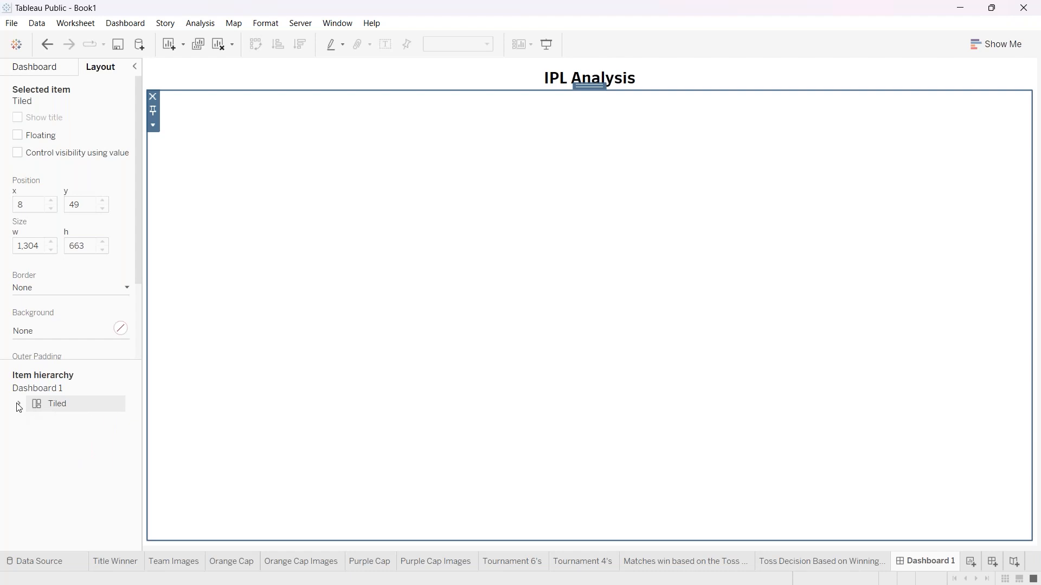
left_click(20, 407)
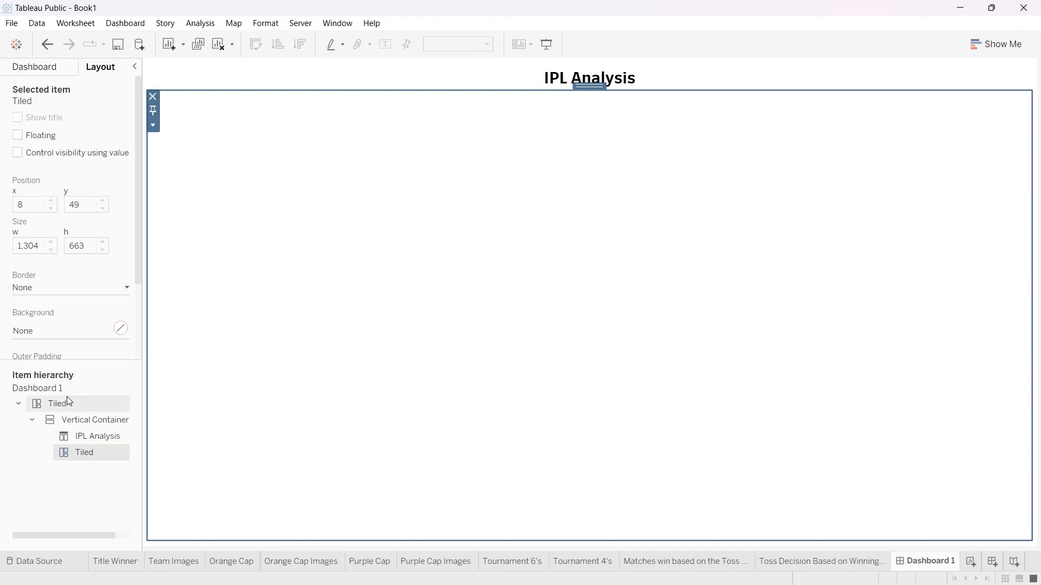
scroll(104, 323, "down", 3)
scroll(105, 322, "up", 3)
left_click(35, 67)
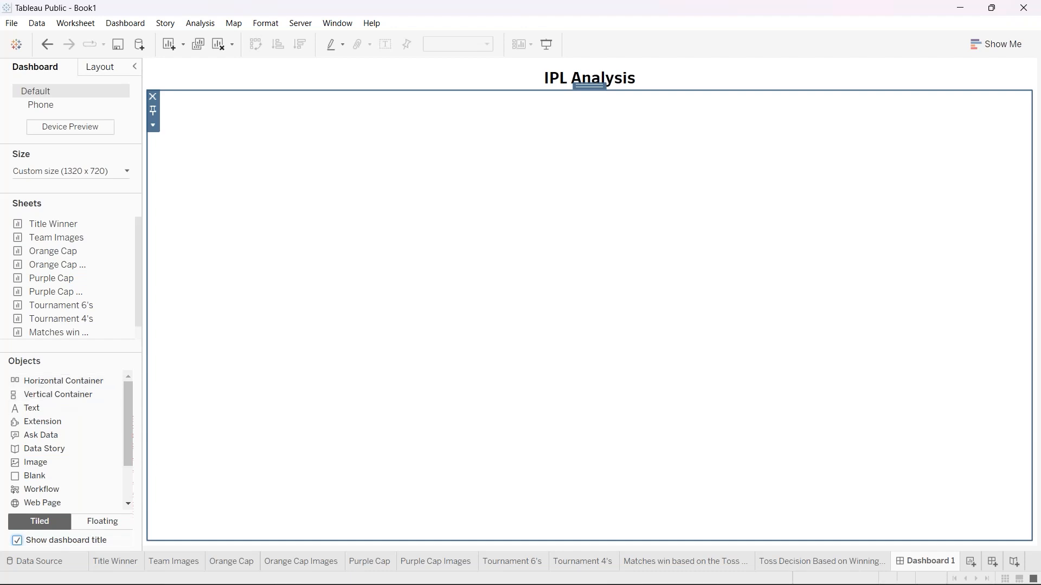
Compare the Book1 dashboard with the finished IPL Dashboard workbook, checking its title band and worksheet arrangement.
mouse_move(227, 578)
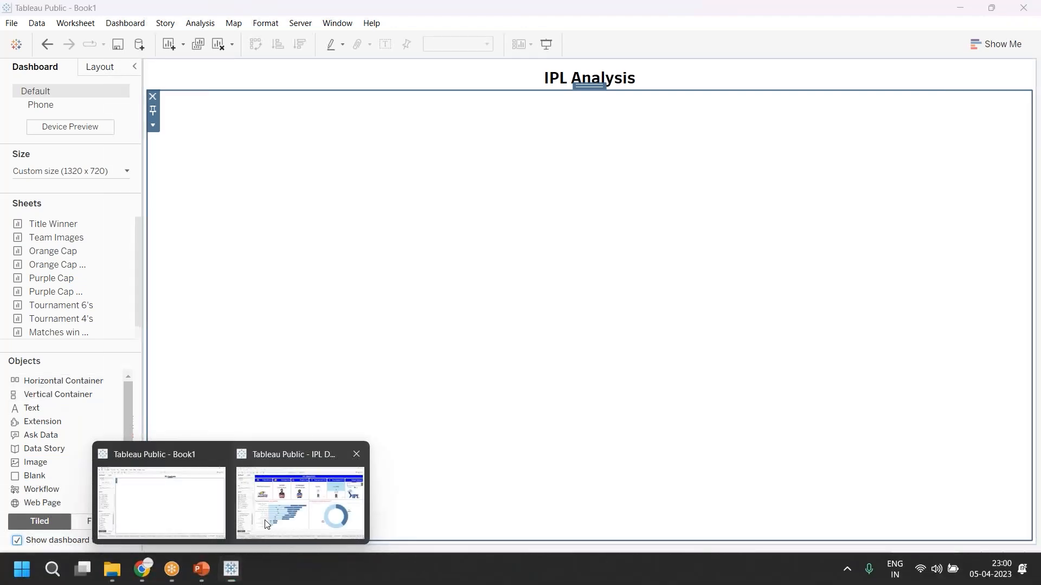
left_click(300, 502)
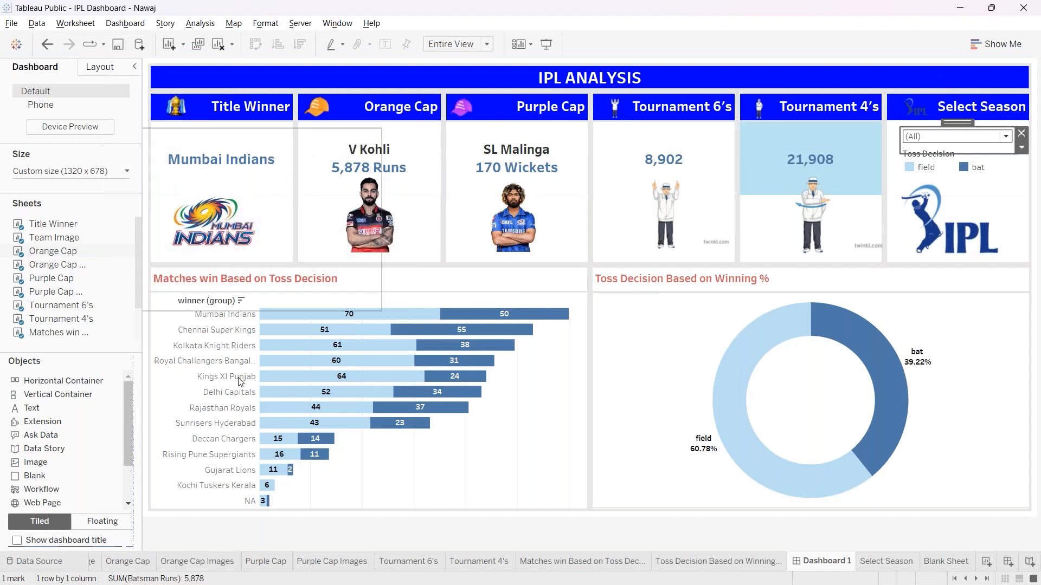
mouse_move(217, 584)
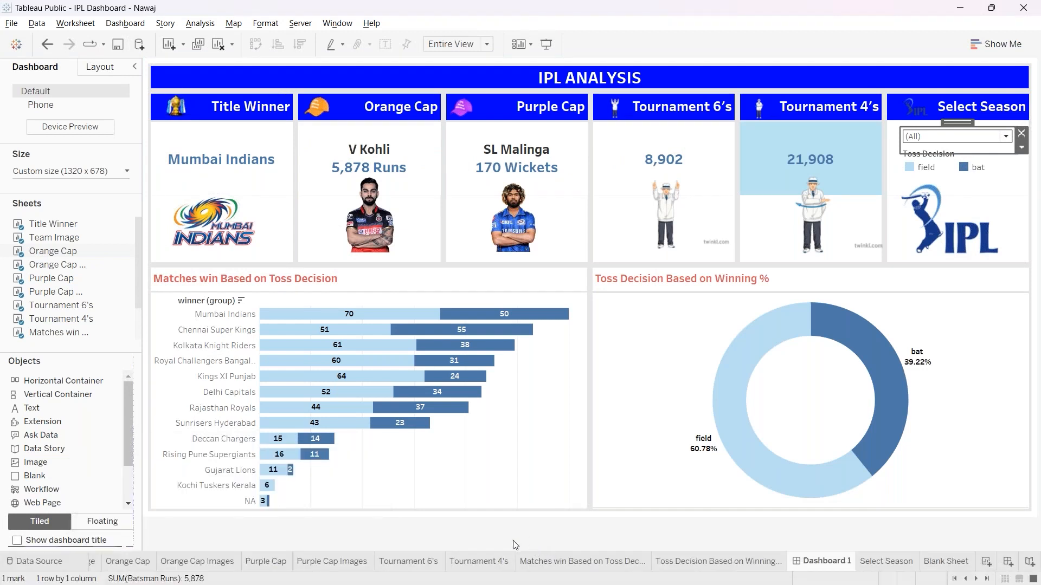
mouse_move(288, 581)
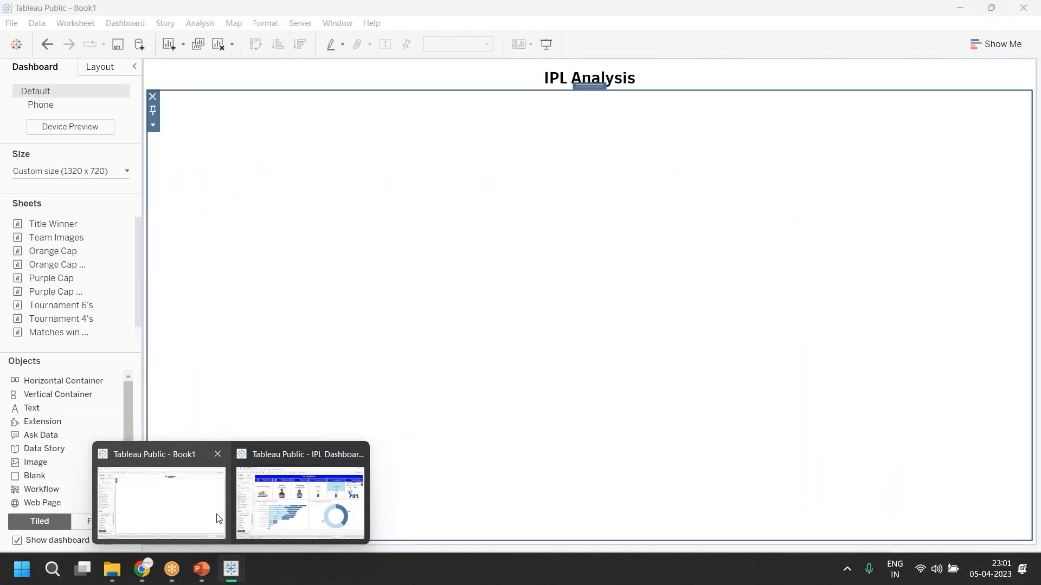
left_click(219, 519)
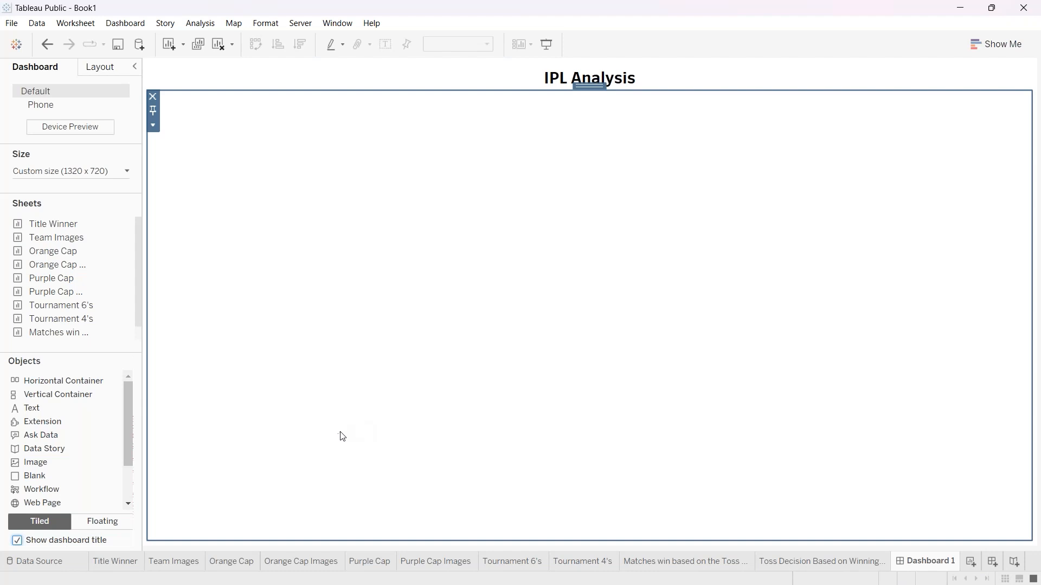
mouse_move(271, 577)
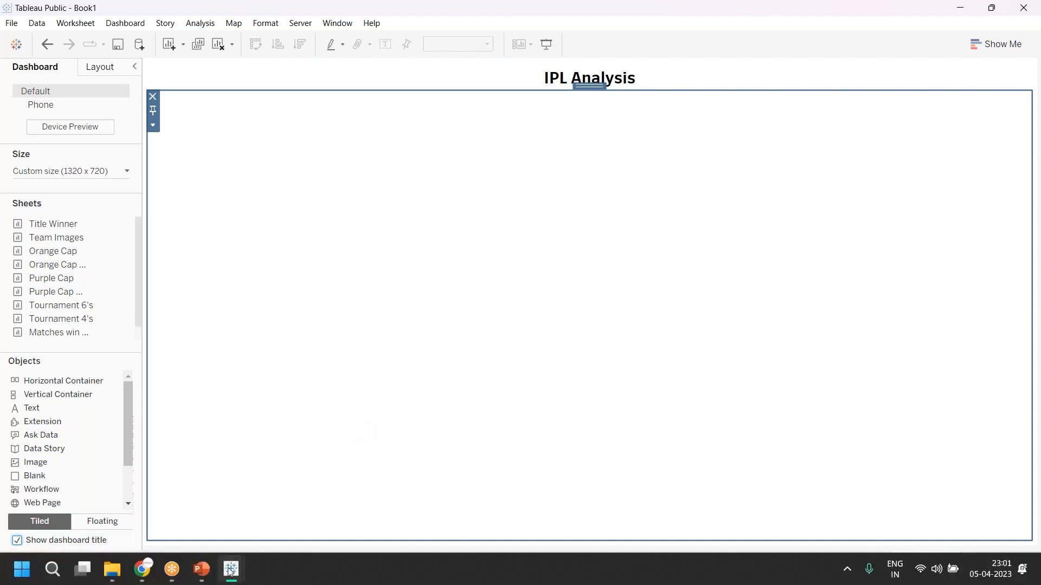
mouse_move(229, 571)
left_click(309, 490)
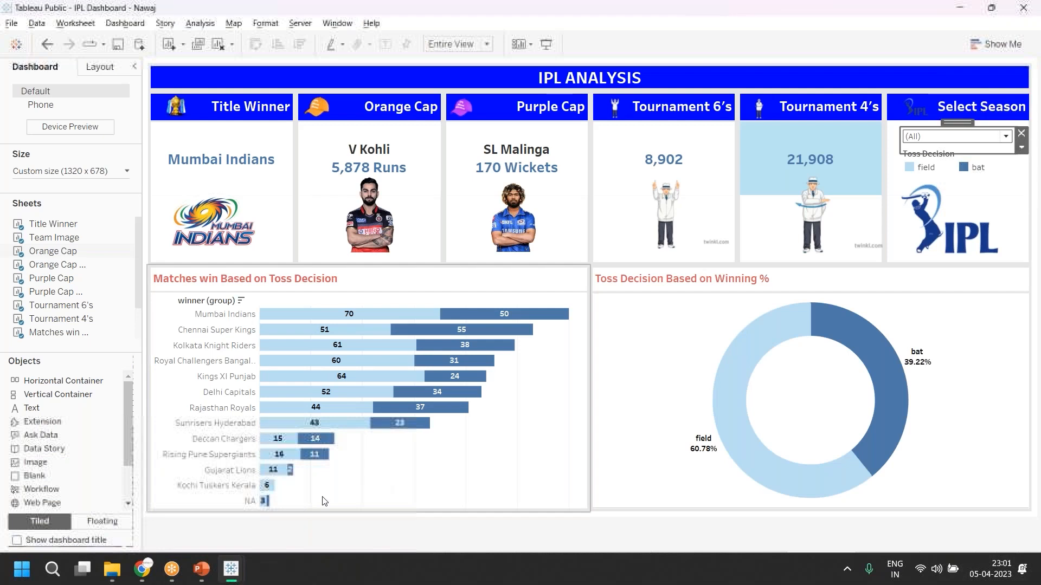